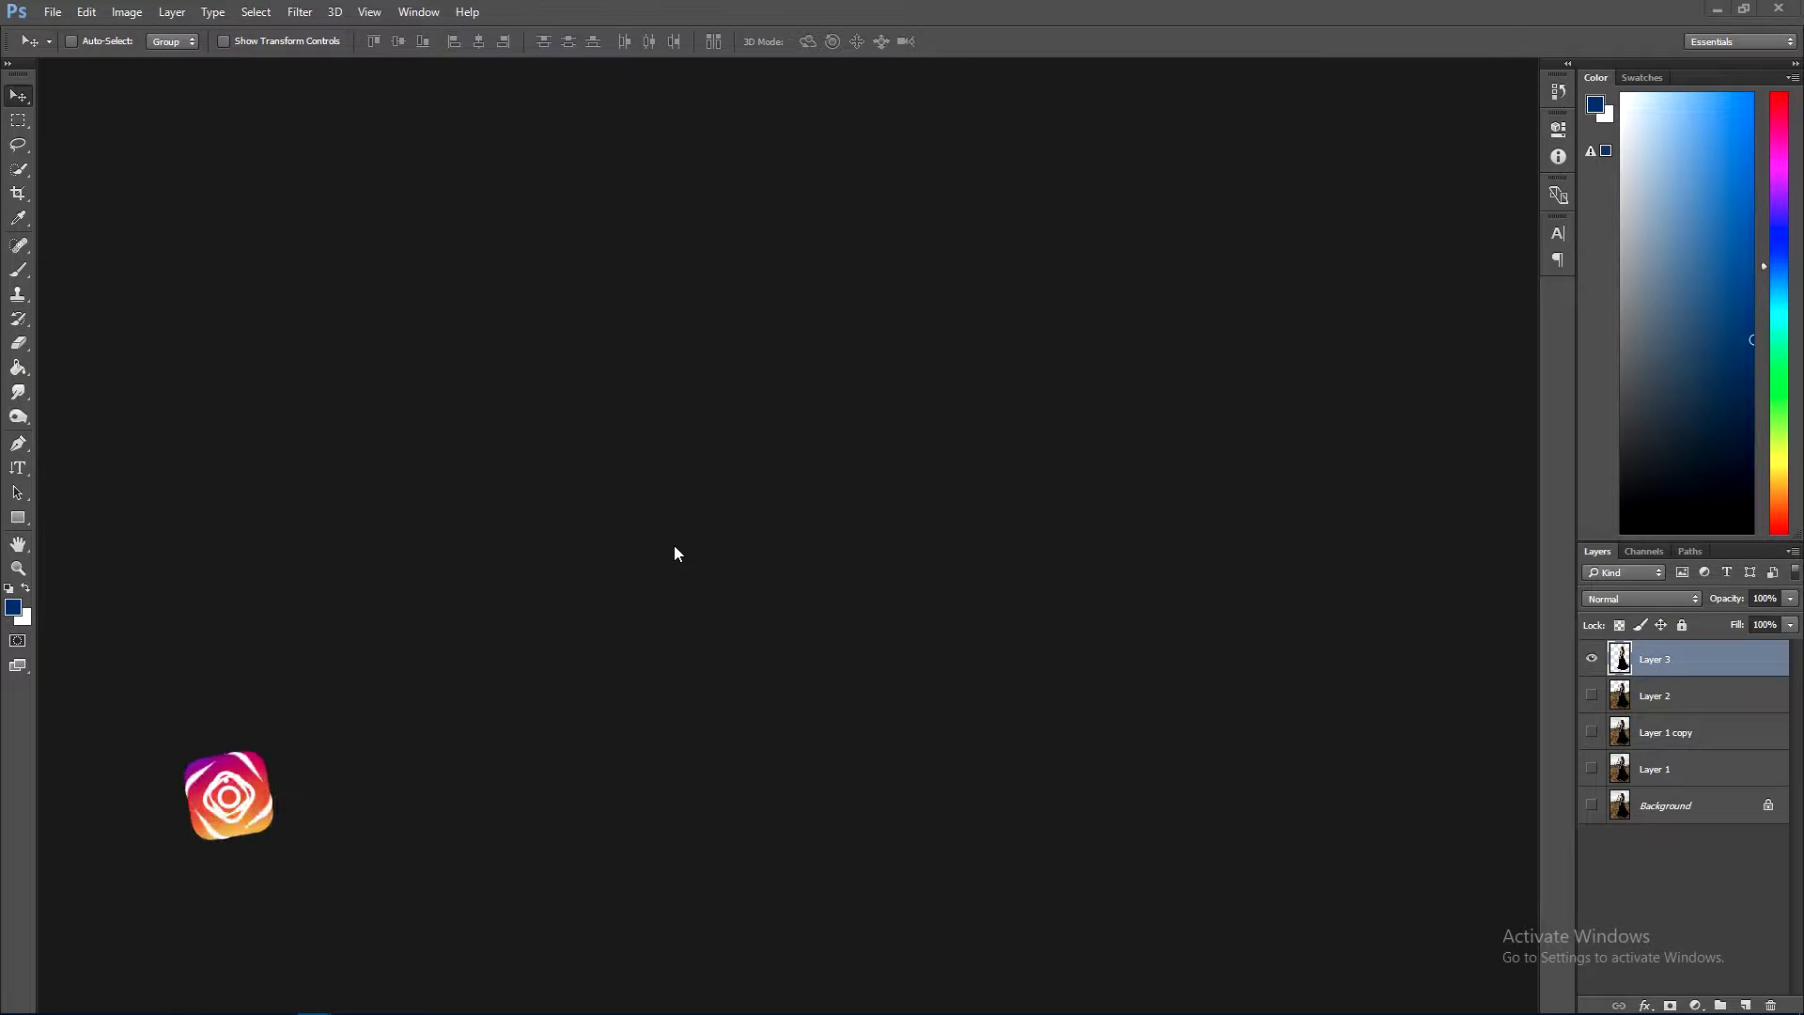
# - Create Untitled-2 as a 16 × 9 inch, 300 ppi RGB document on a White background
pyautogui.hotkey('ctrl', 'n')
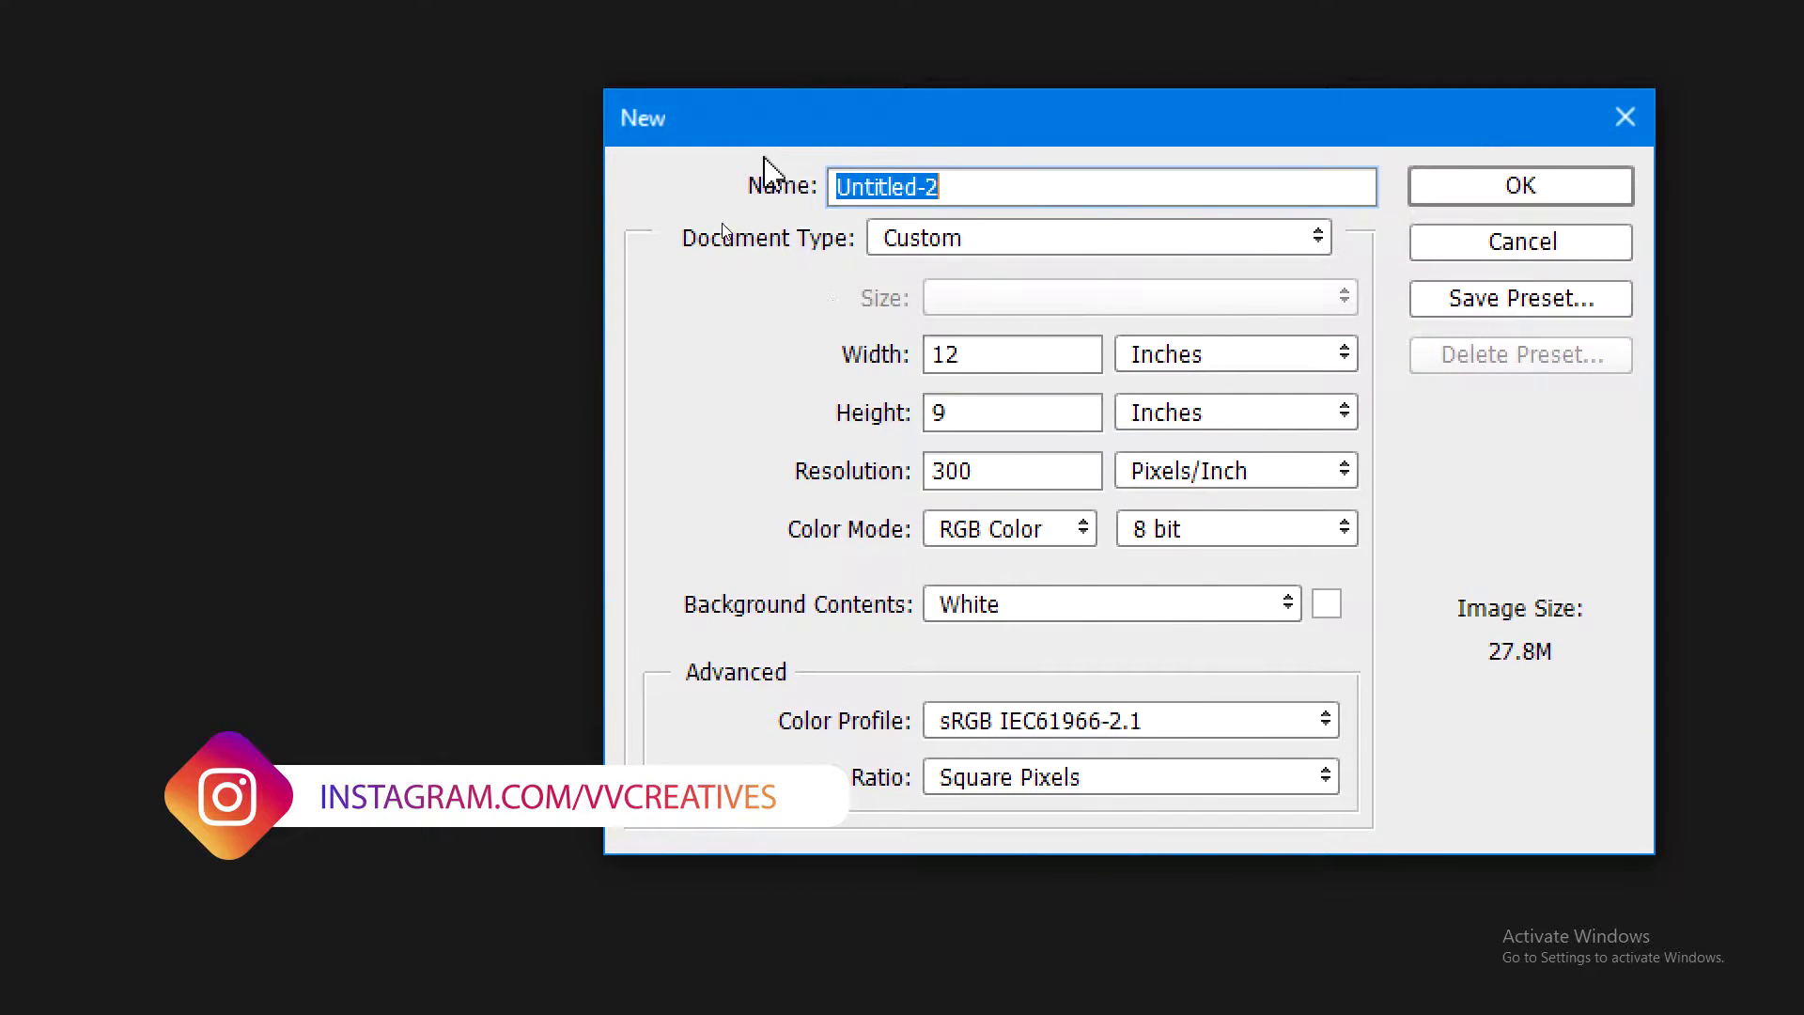
pyautogui.doubleClick(1006, 352)
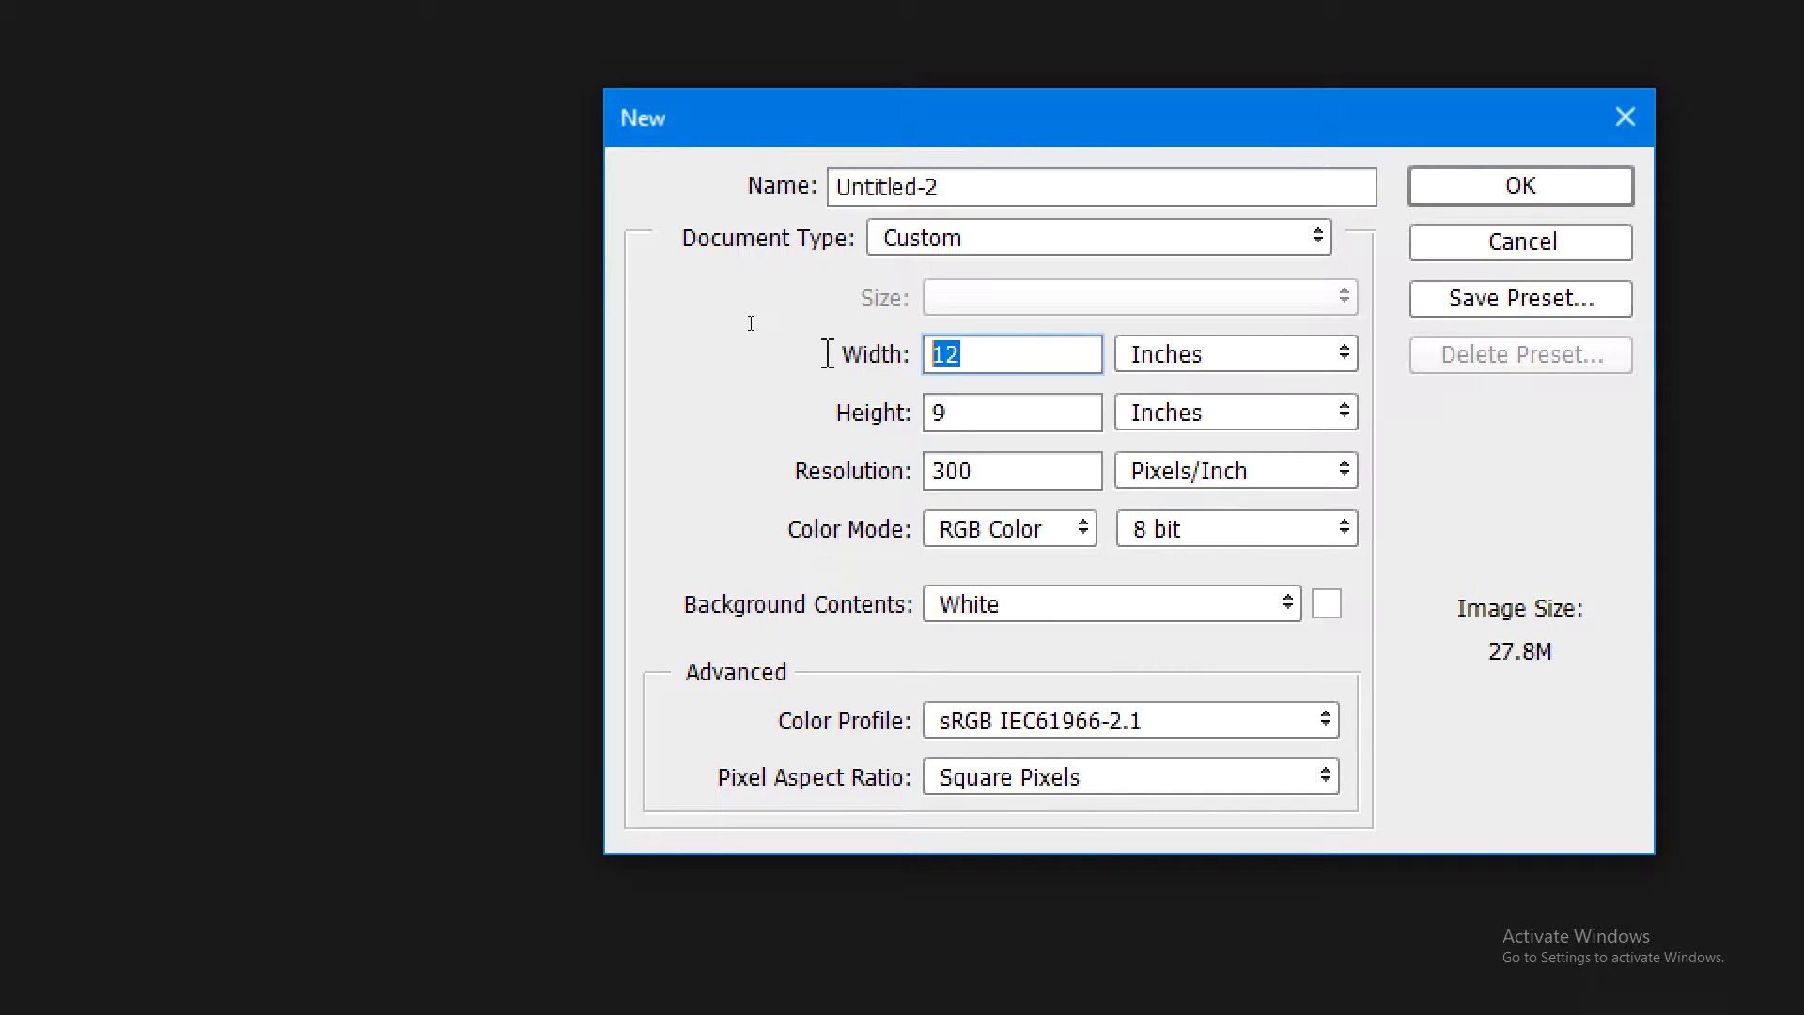
pyautogui.write('16')
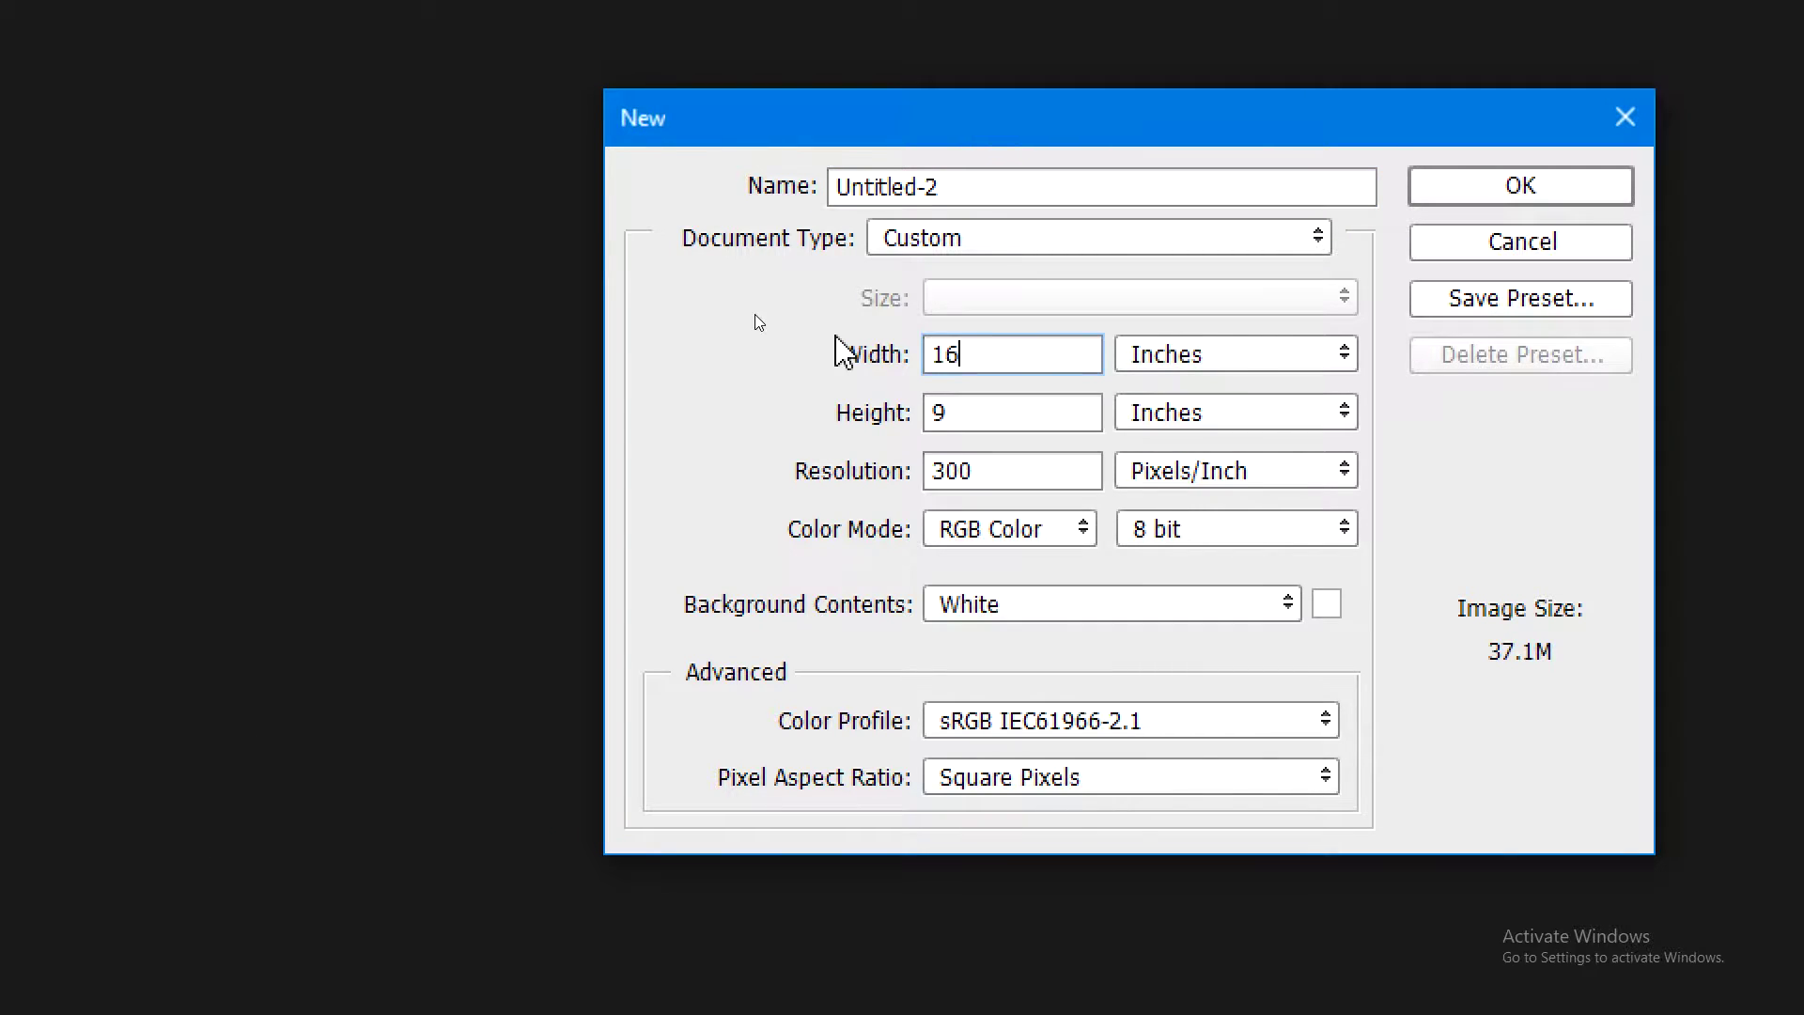
pyautogui.doubleClick(1067, 412)
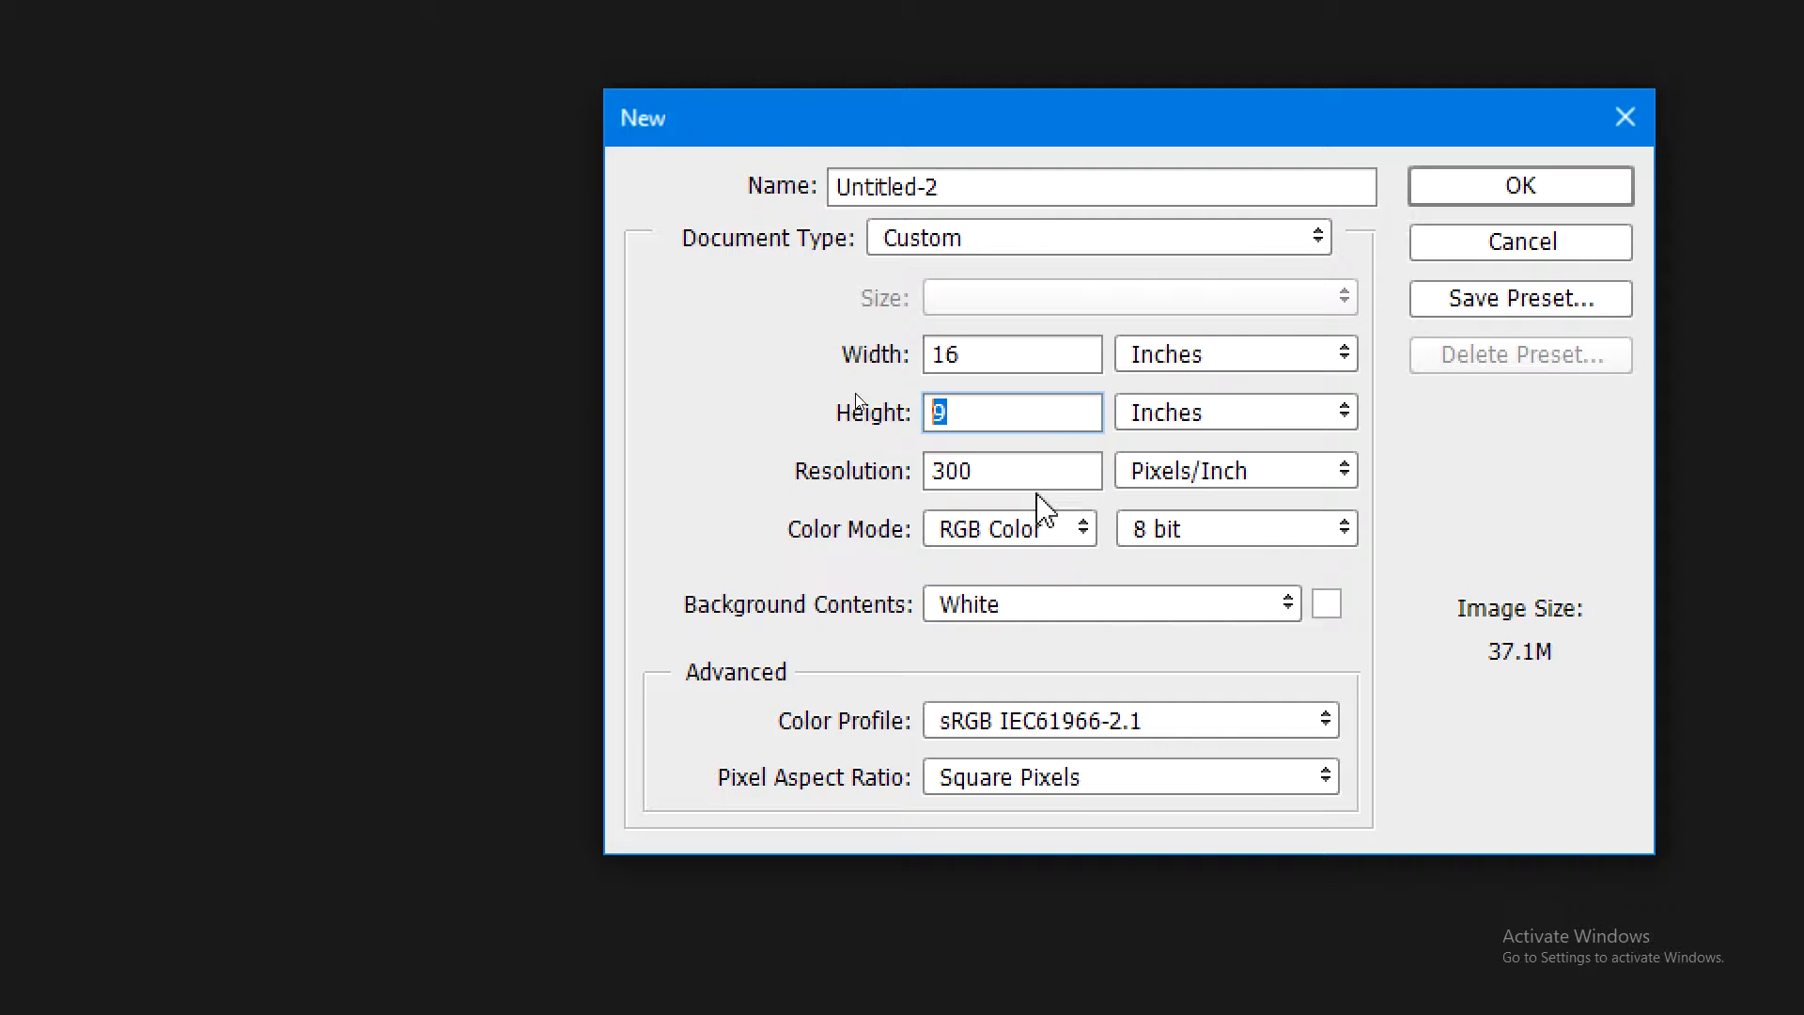
pyautogui.doubleClick(1016, 471)
pyautogui.click(1053, 594)
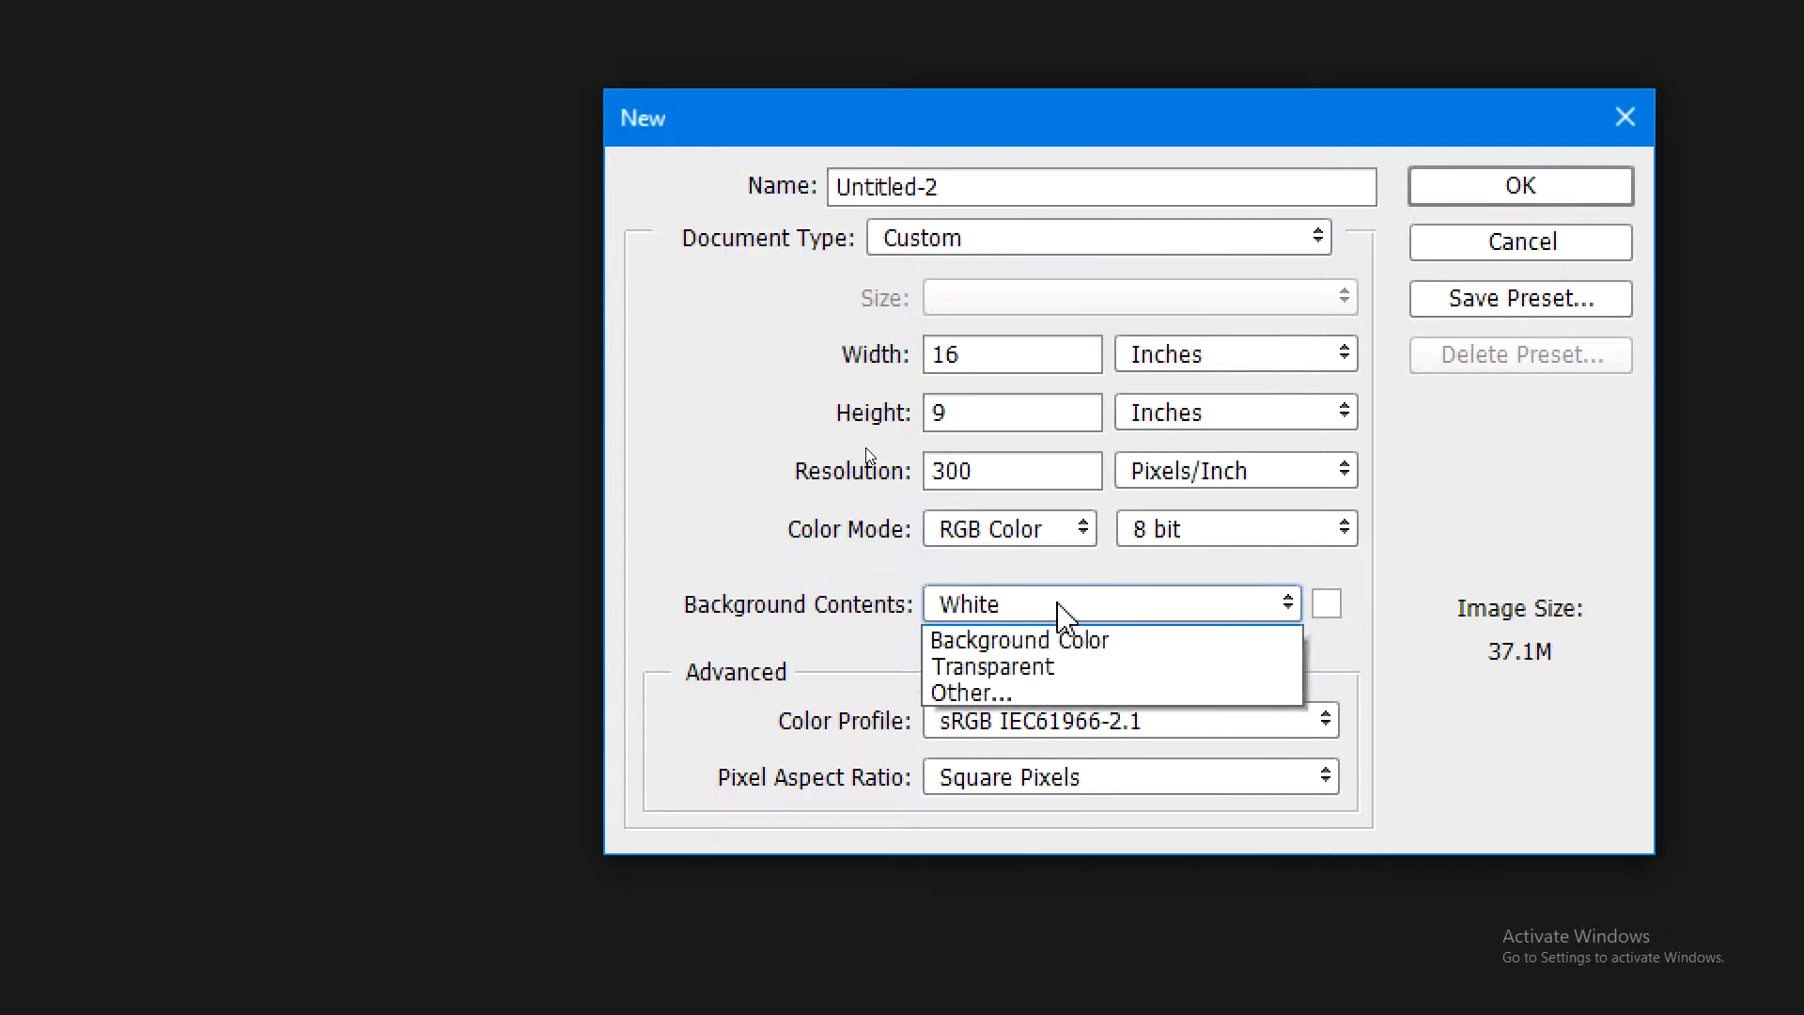
pyautogui.moveTo(1578, 126); pyautogui.dragTo(1576, 145)
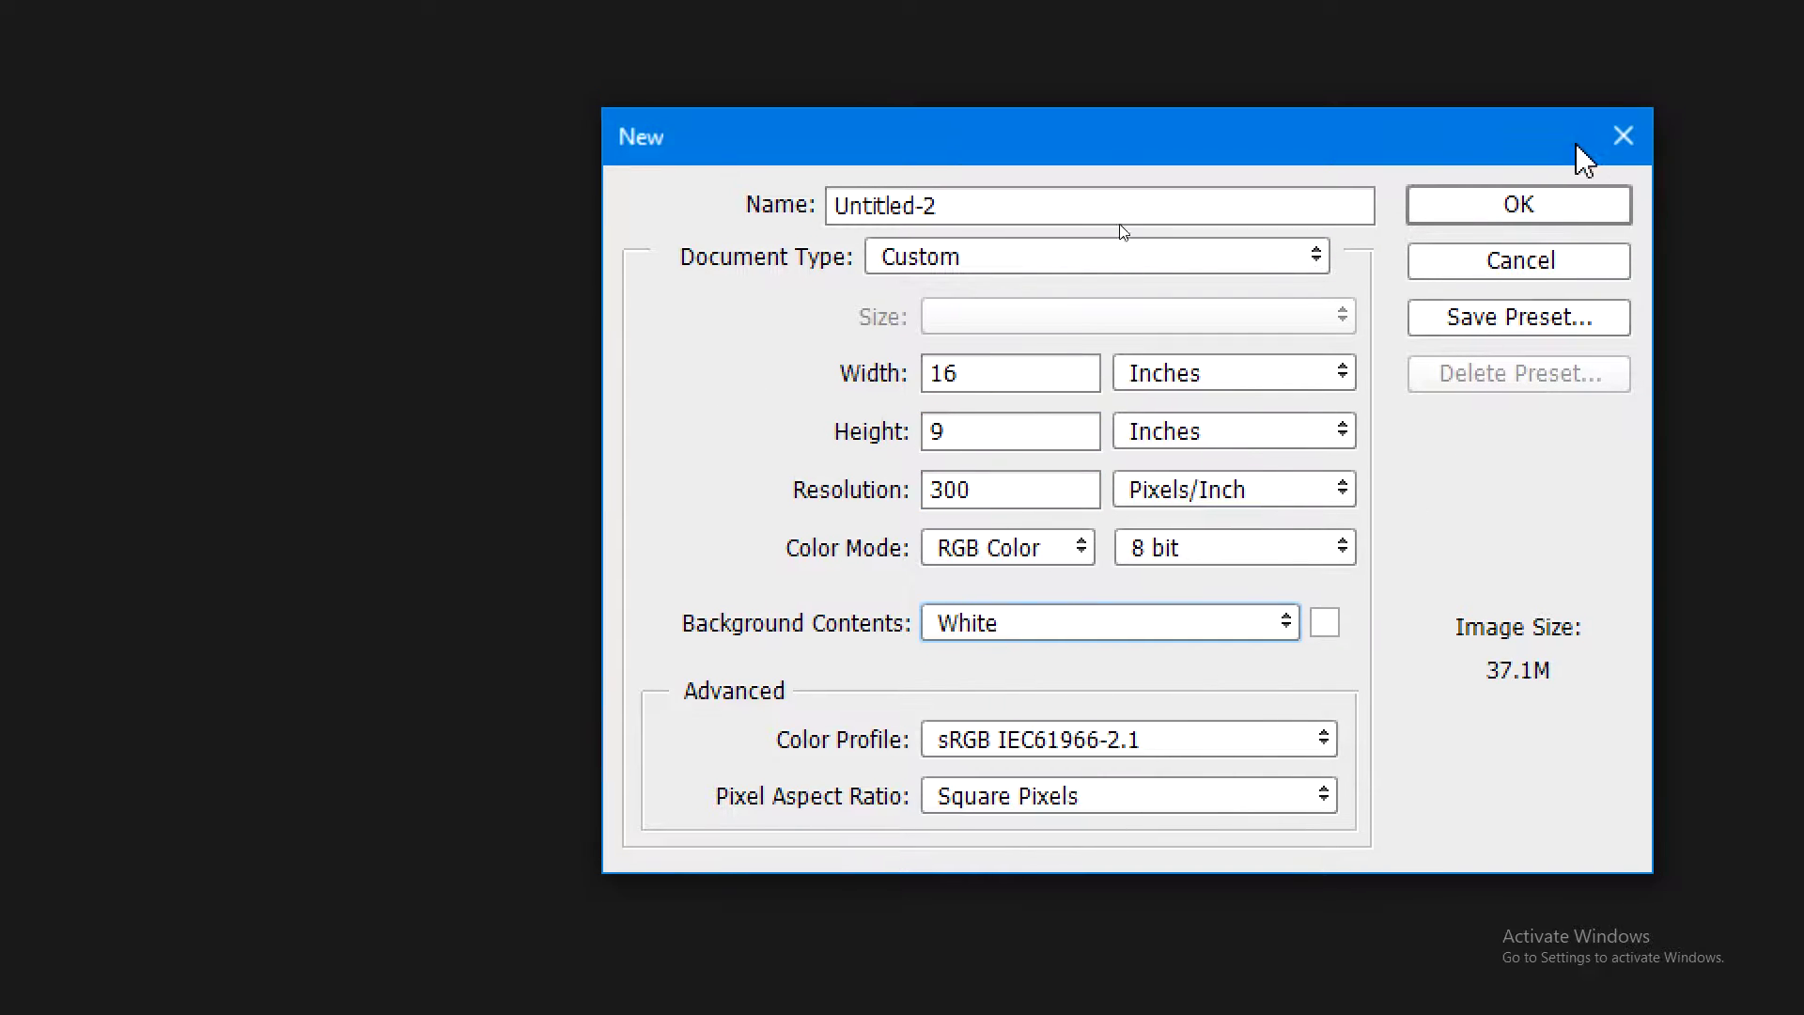
pyautogui.click(1551, 209)
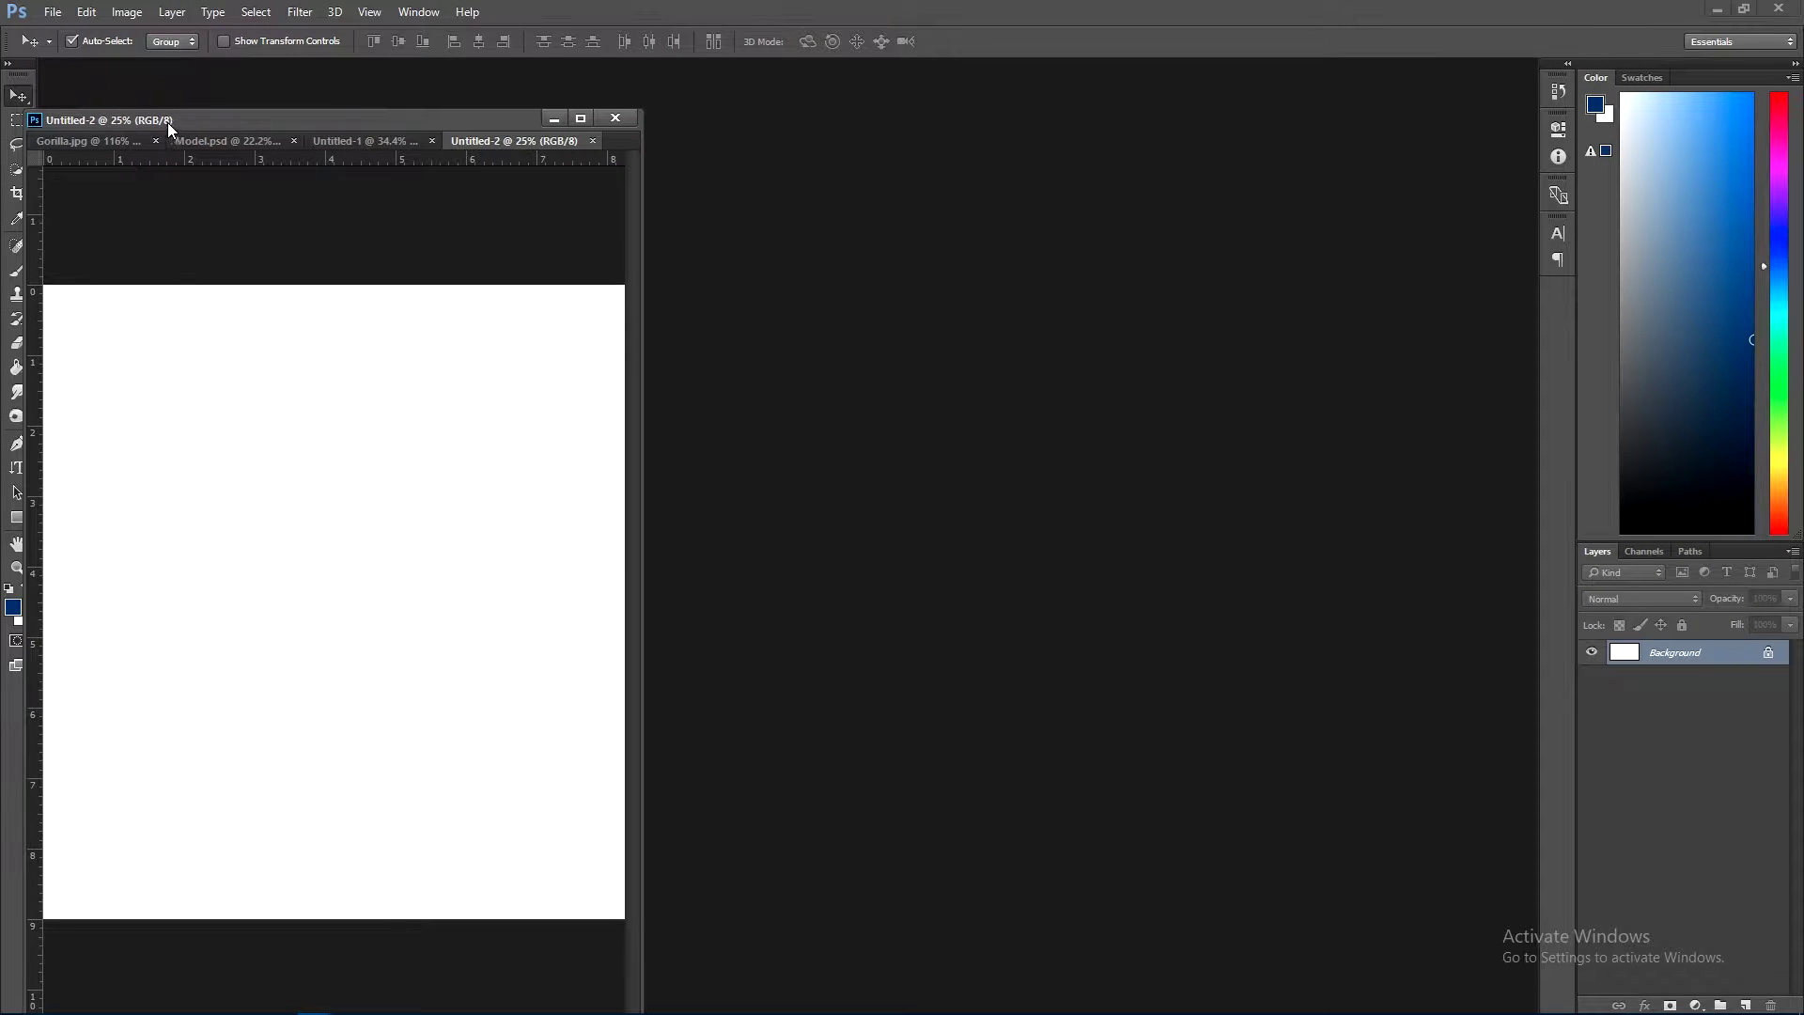
# - Dock Untitled-2 and fit it on screen after checking the moon and woman documents
pyautogui.moveTo(168, 122); pyautogui.dragTo(228, 76)
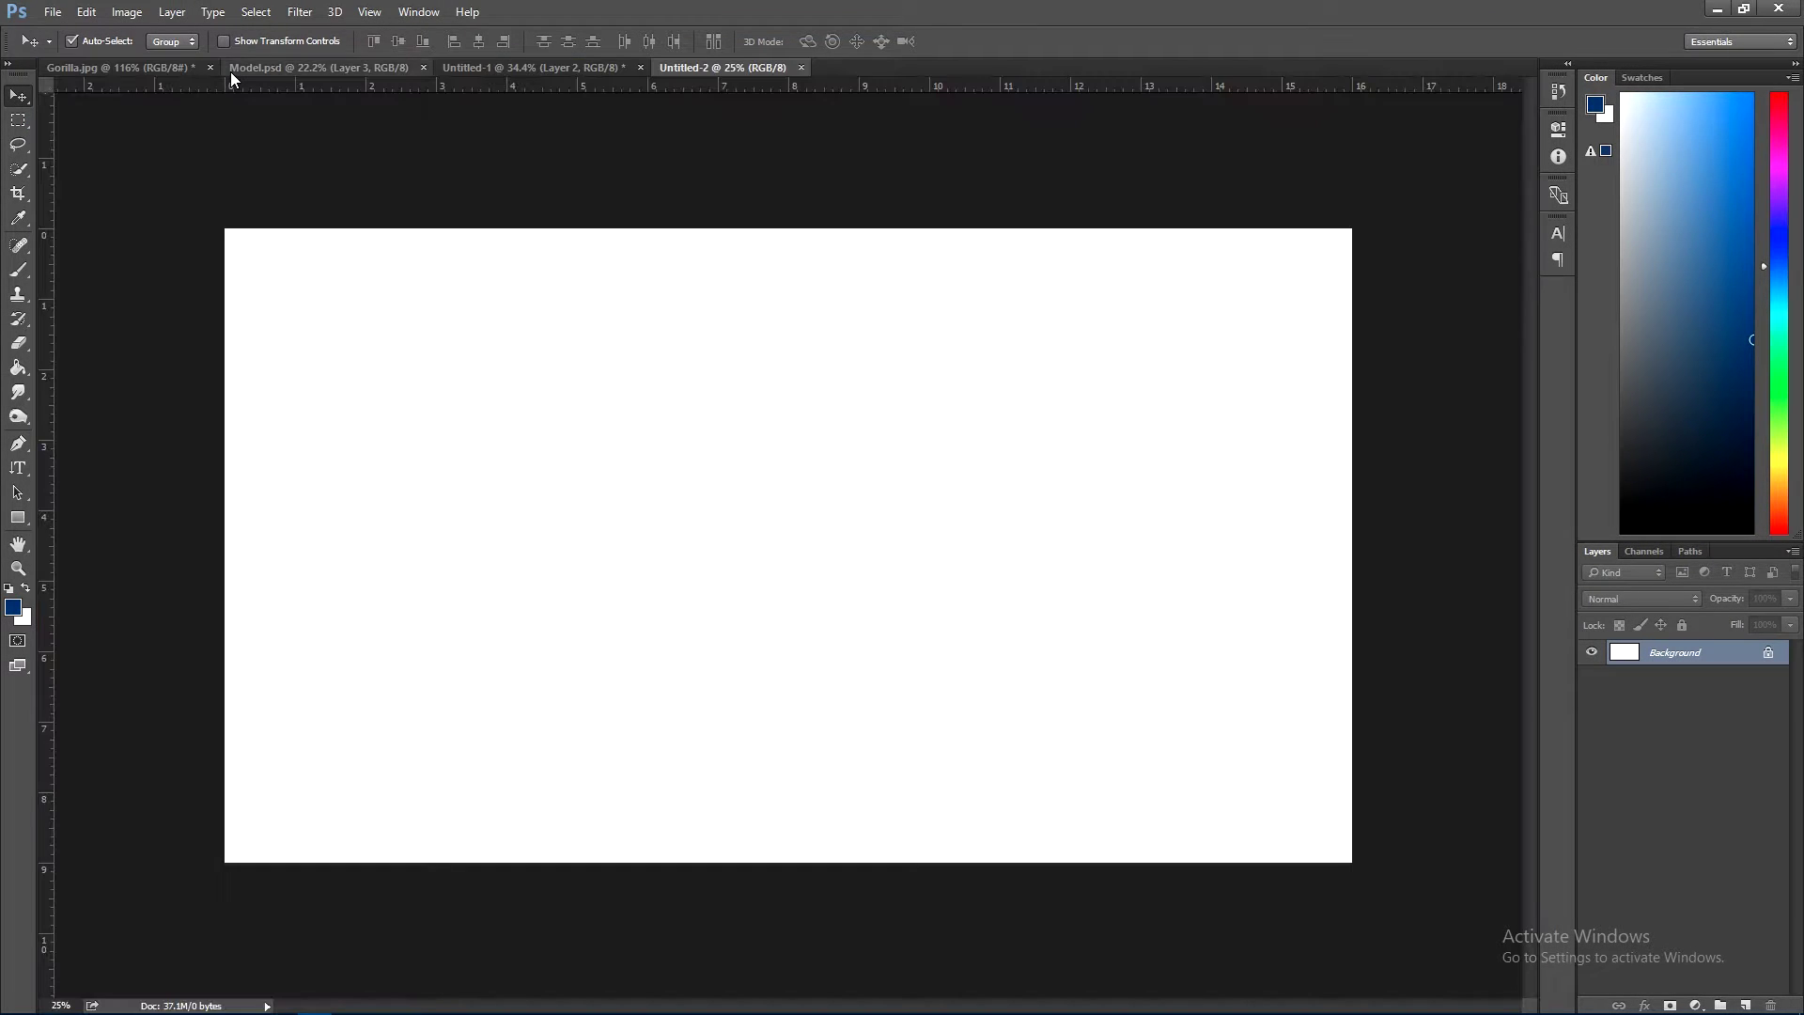
pyautogui.hotkey('ctrl', '0')
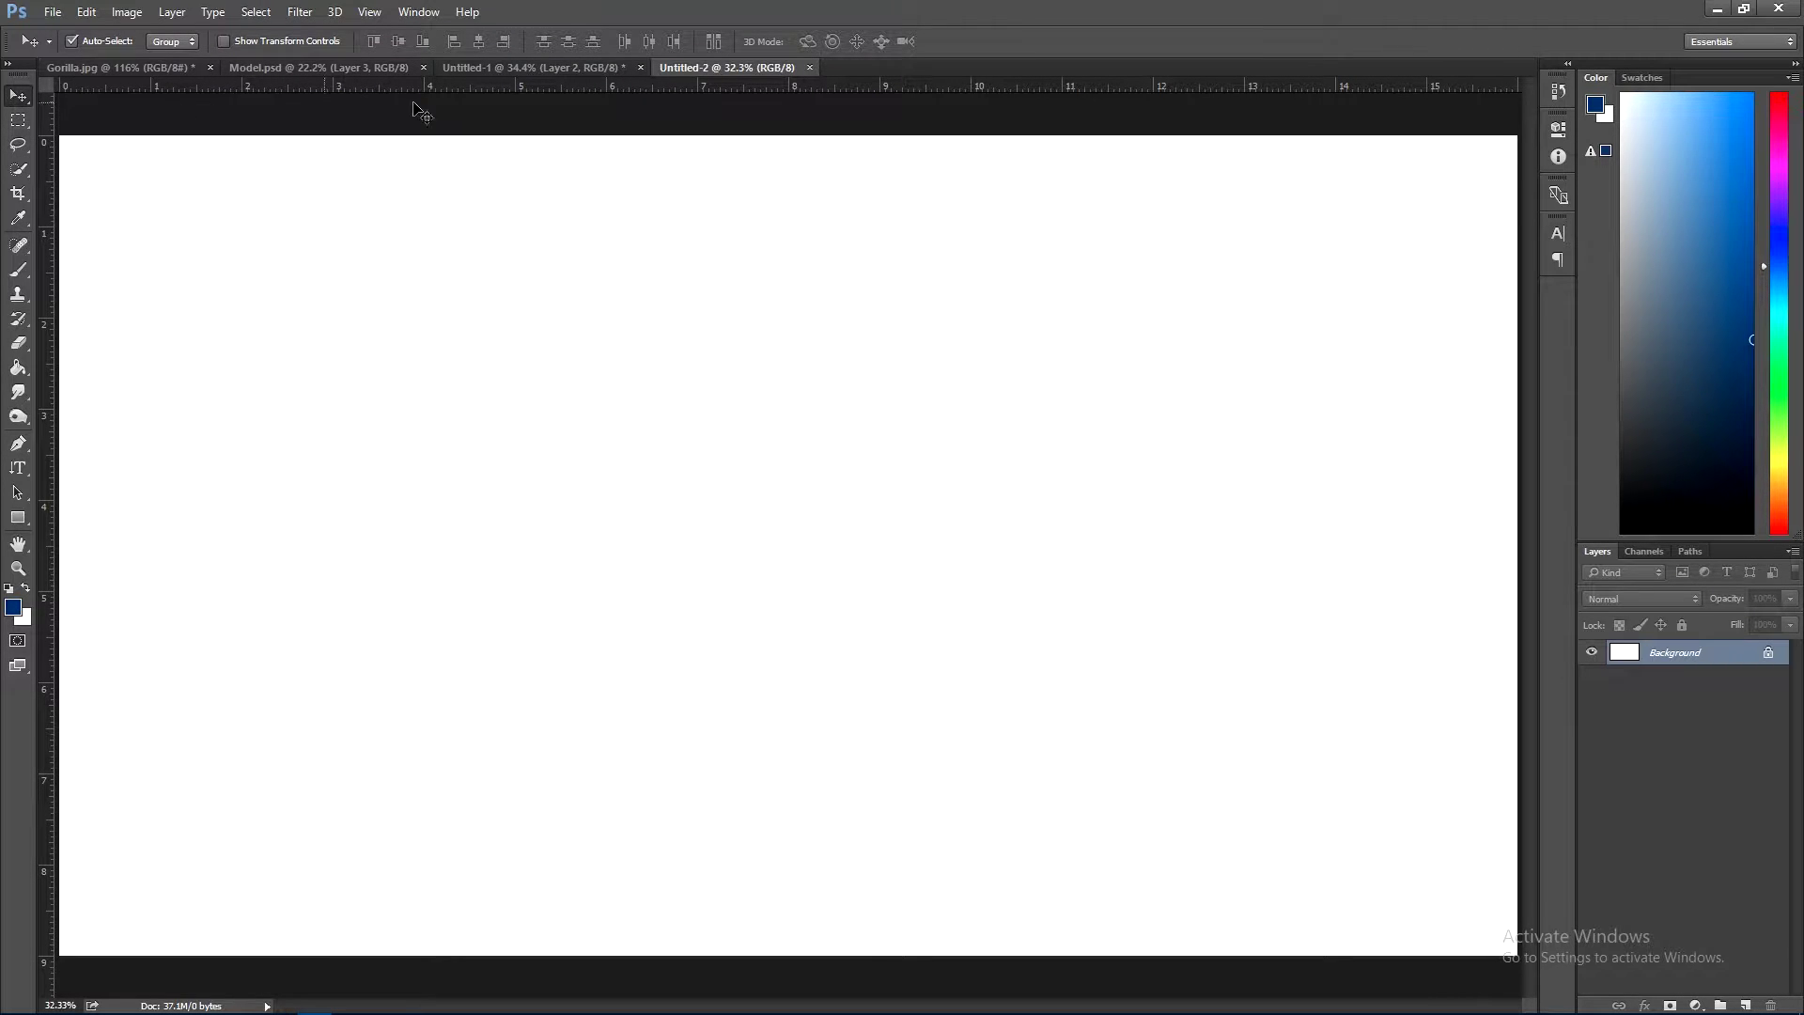
pyautogui.click(558, 72)
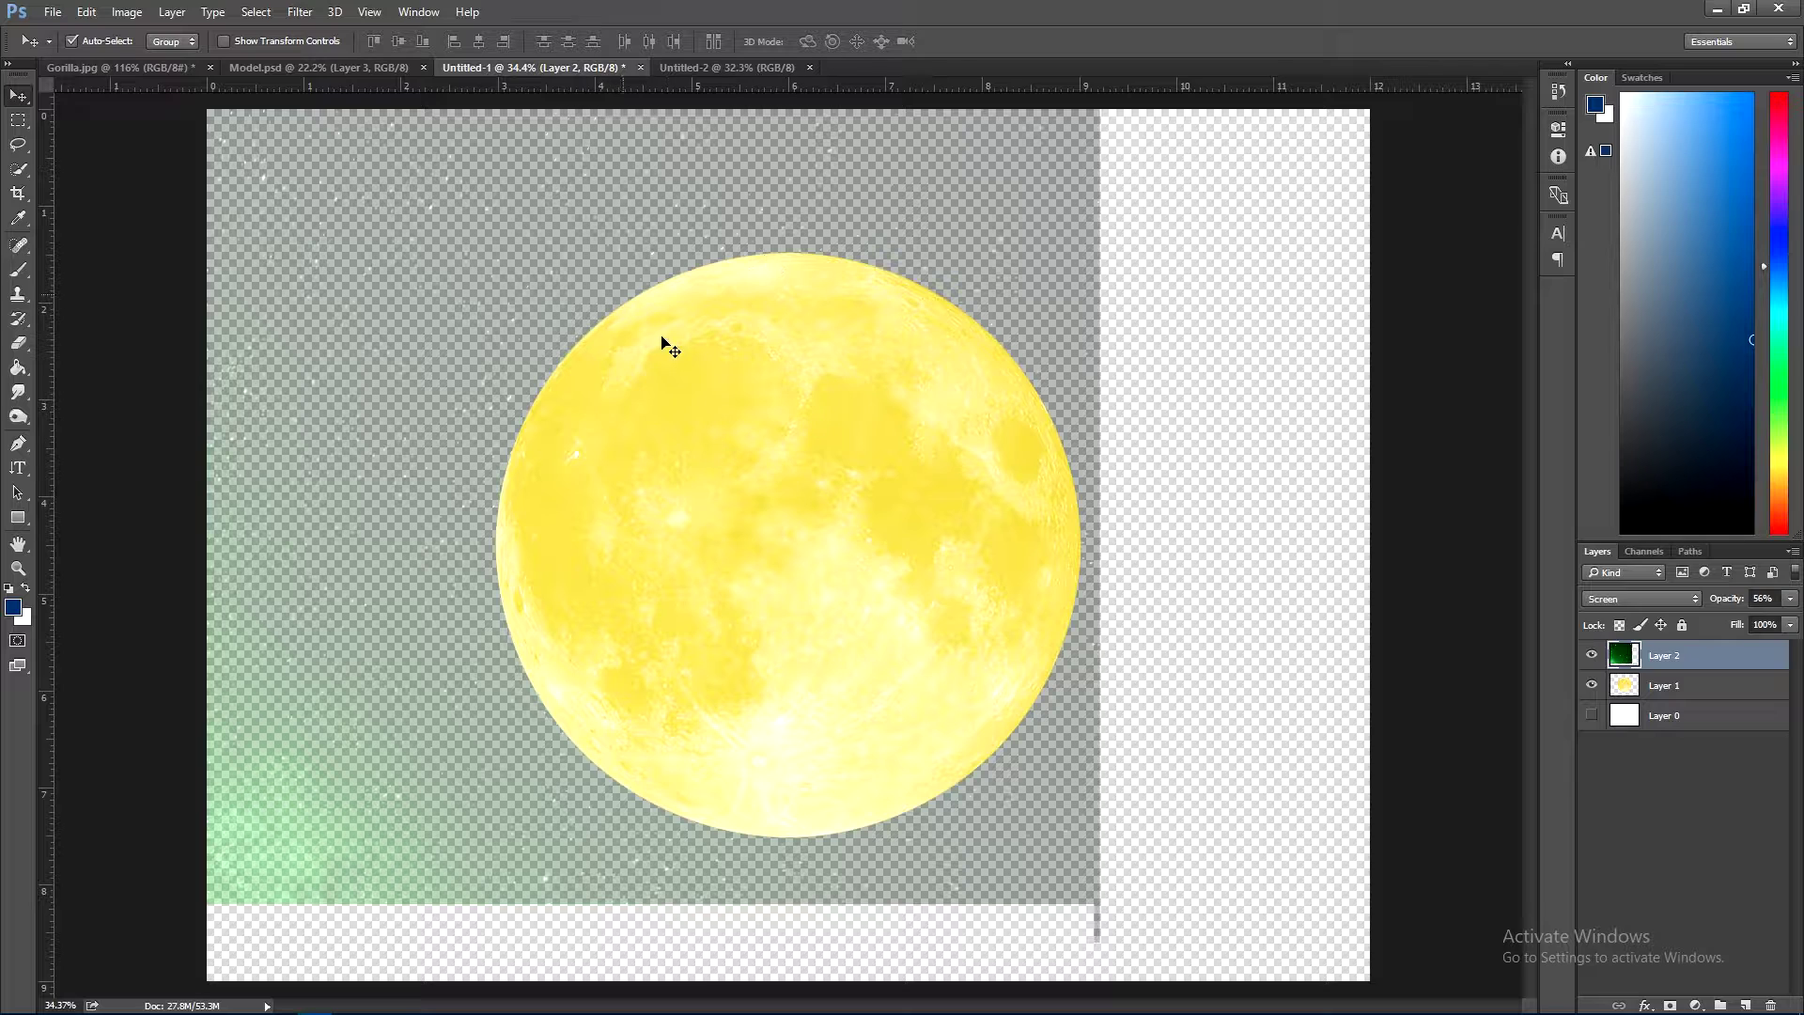
pyautogui.moveTo(665, 347)
pyautogui.mouseDown()
pyautogui.moveTo(684, 413)
pyautogui.moveTo(899, 437)
pyautogui.mouseUp()
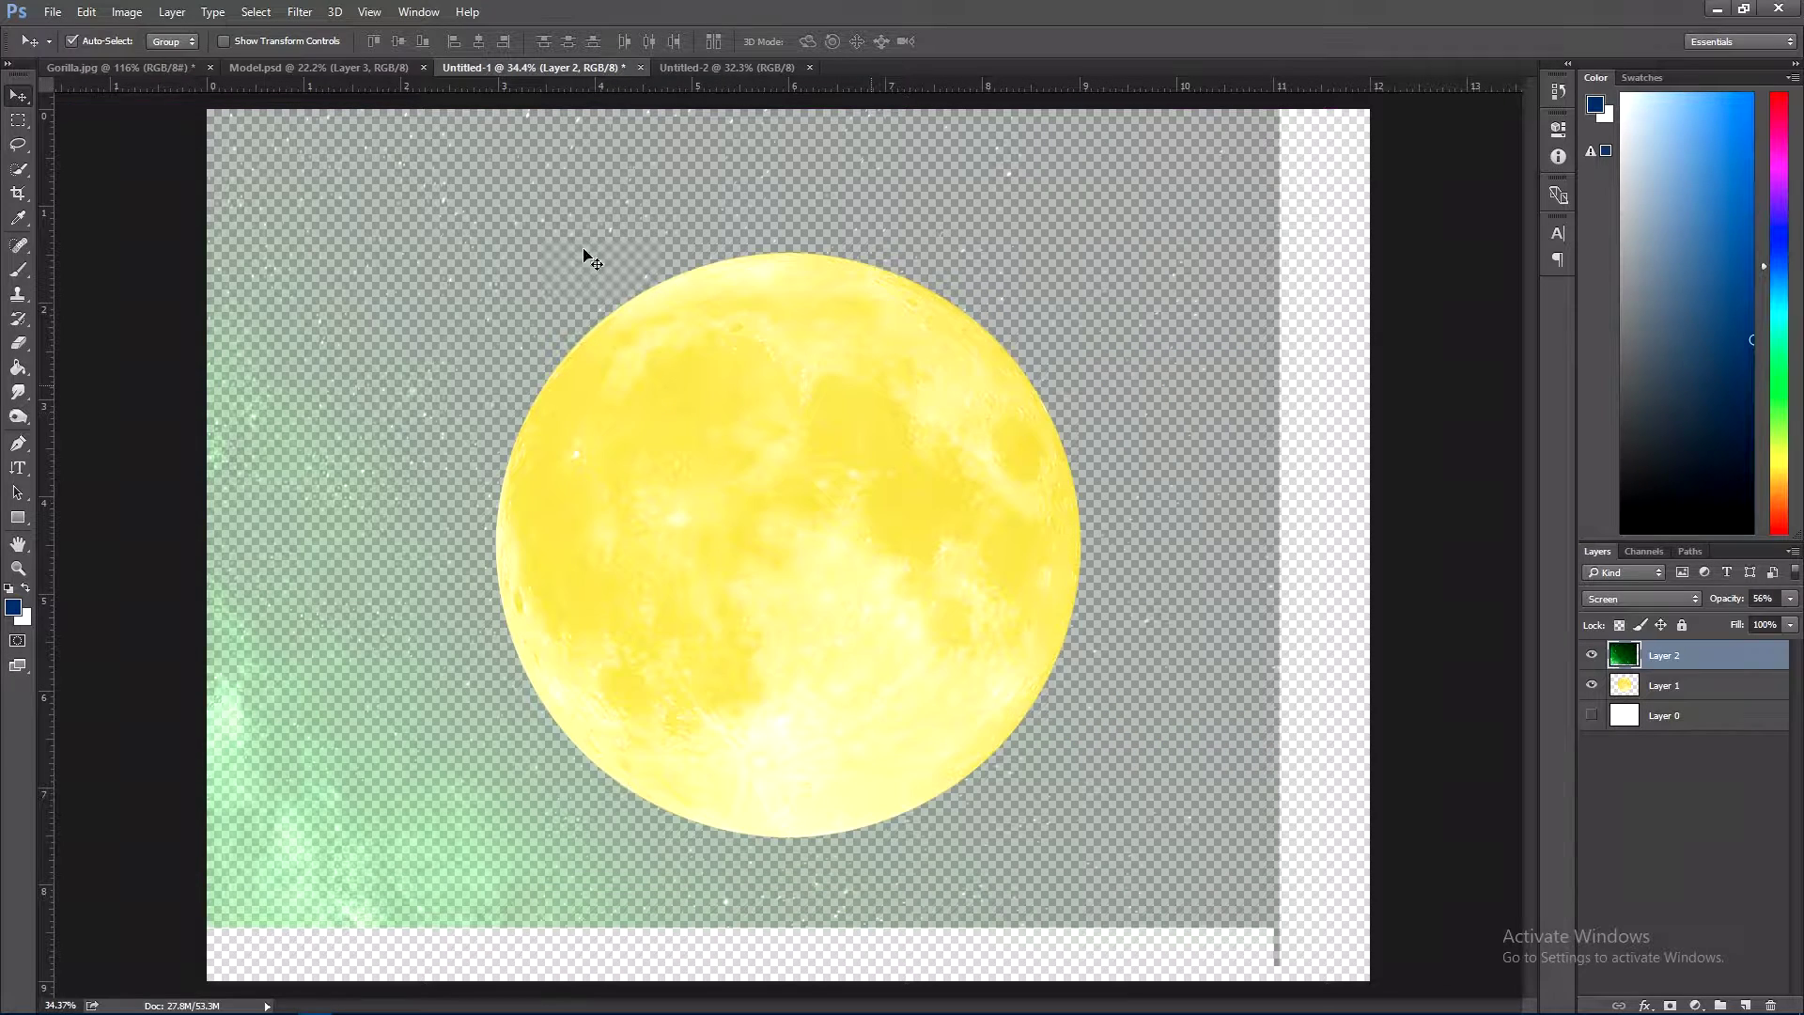
pyautogui.click(1620, 685)
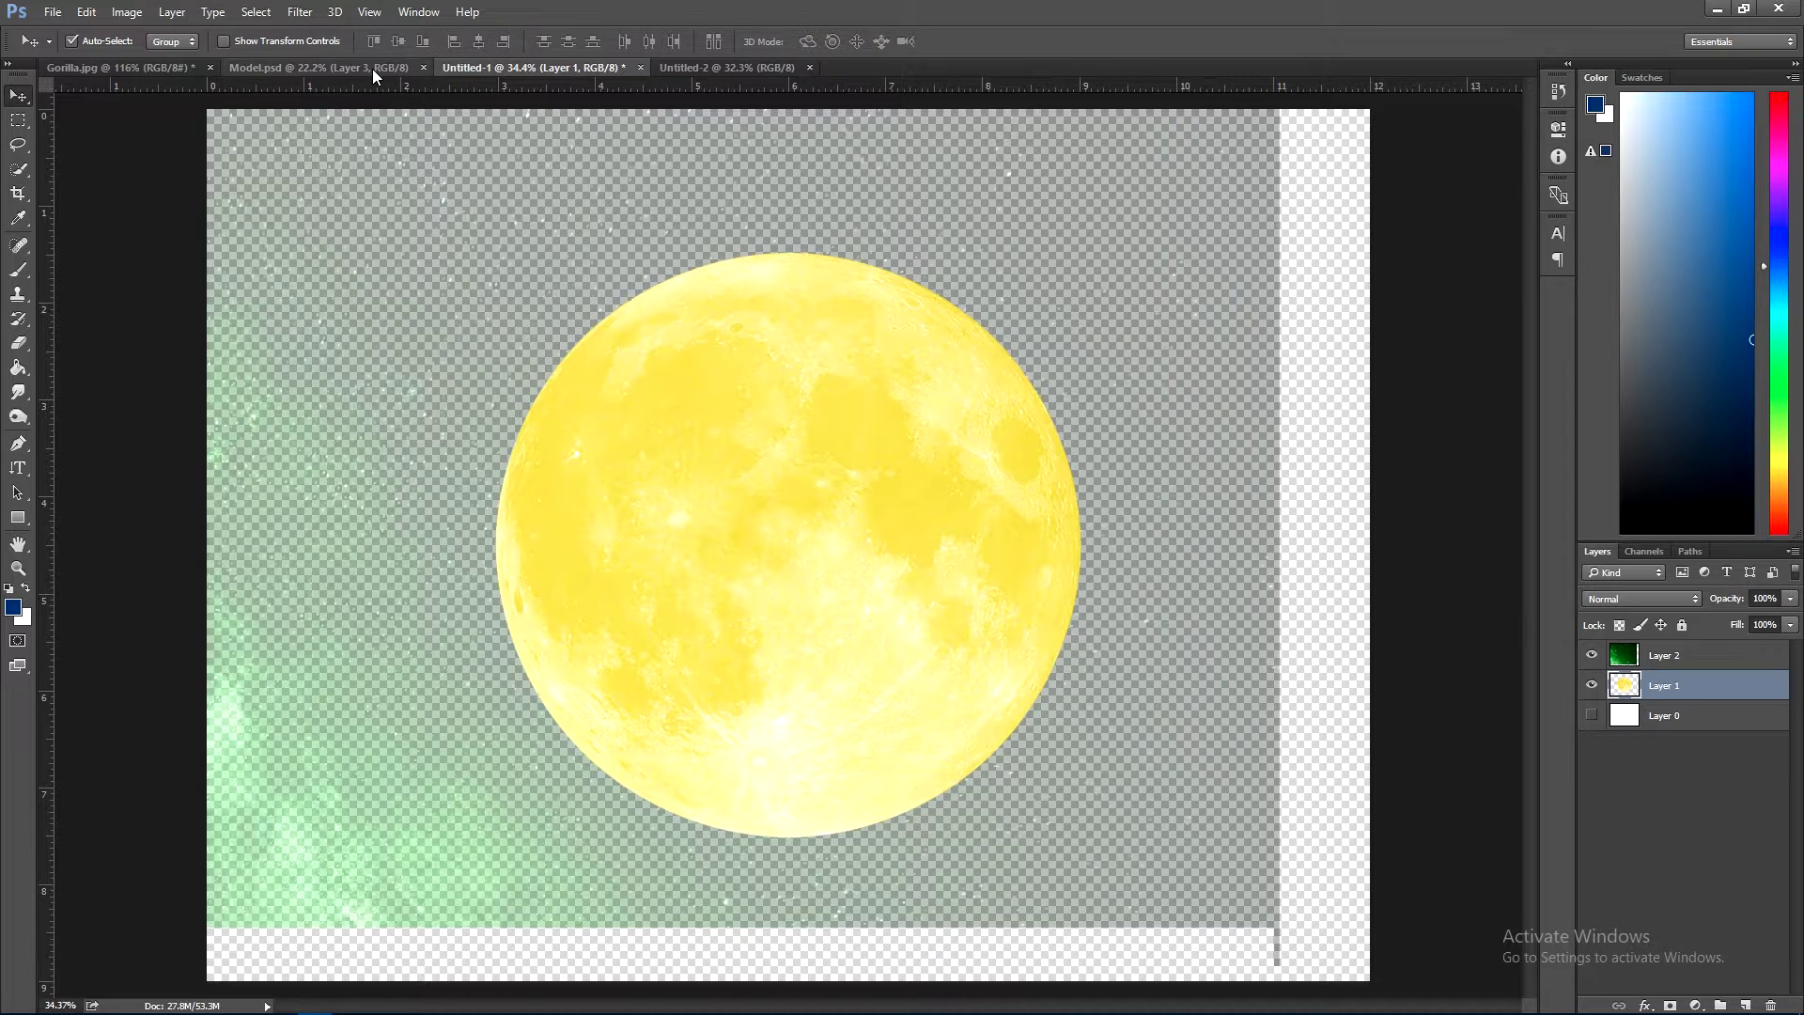
pyautogui.click(372, 70)
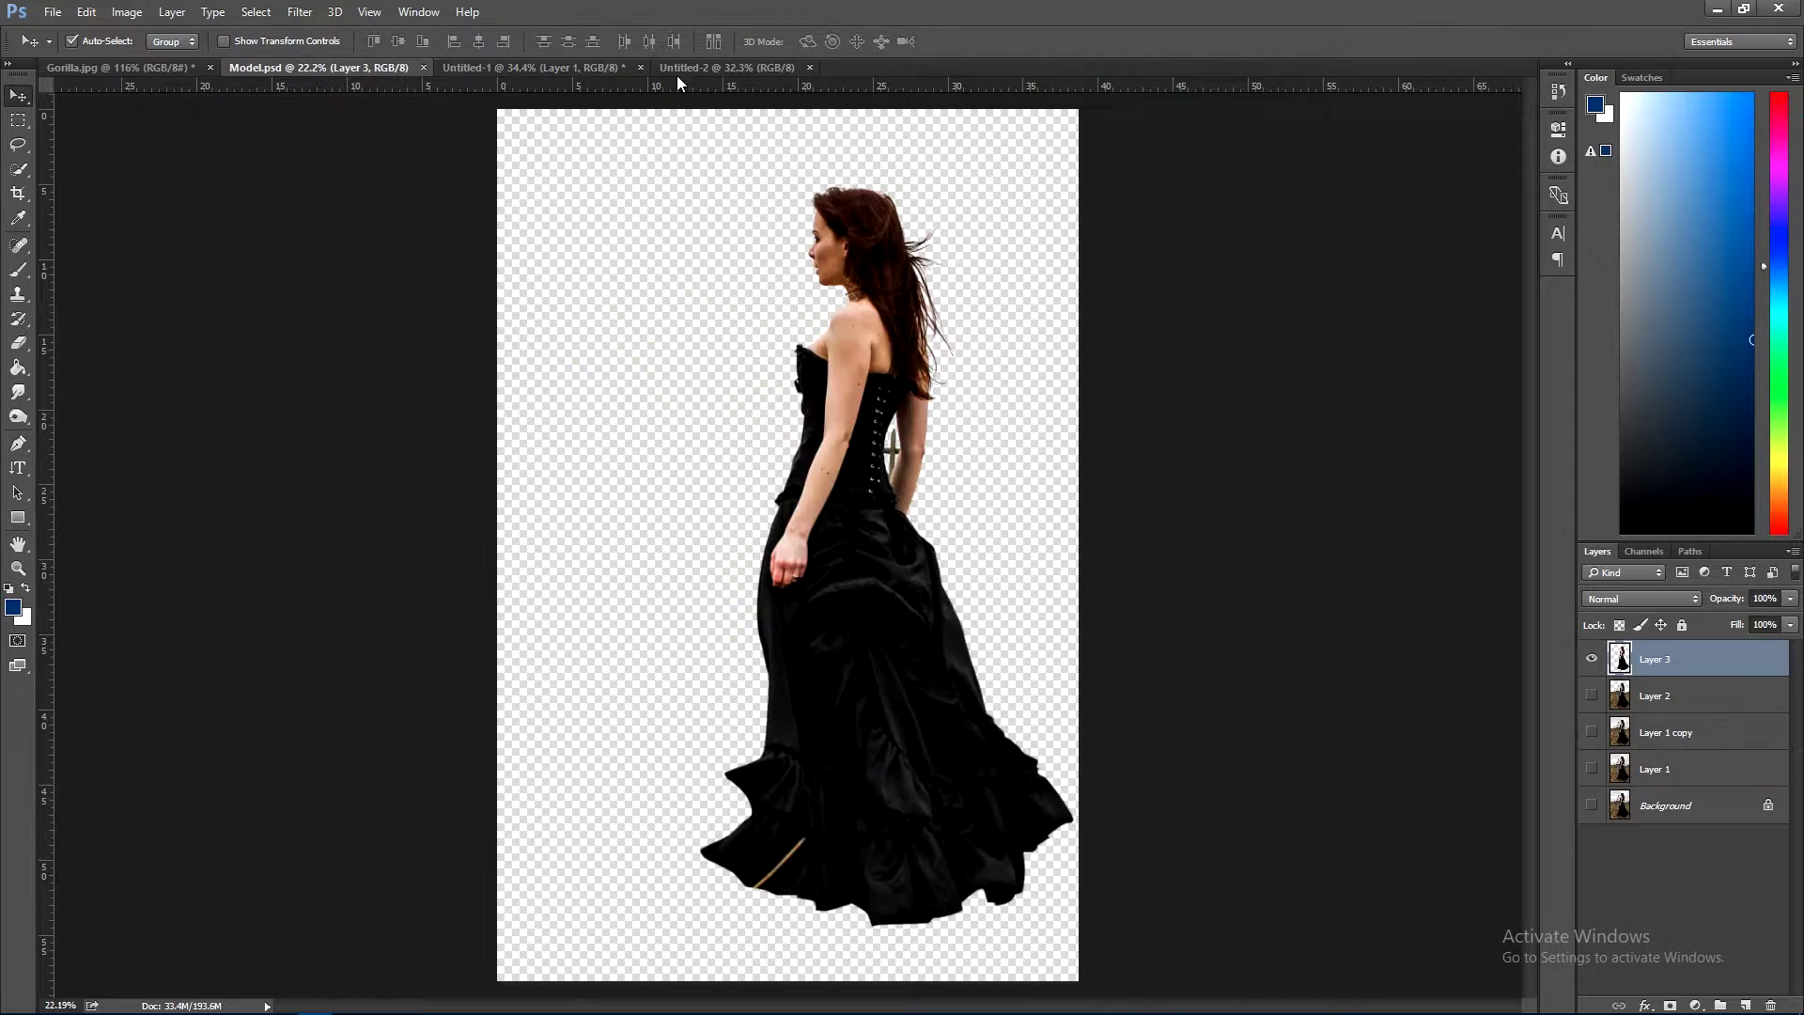
pyautogui.click(699, 69)
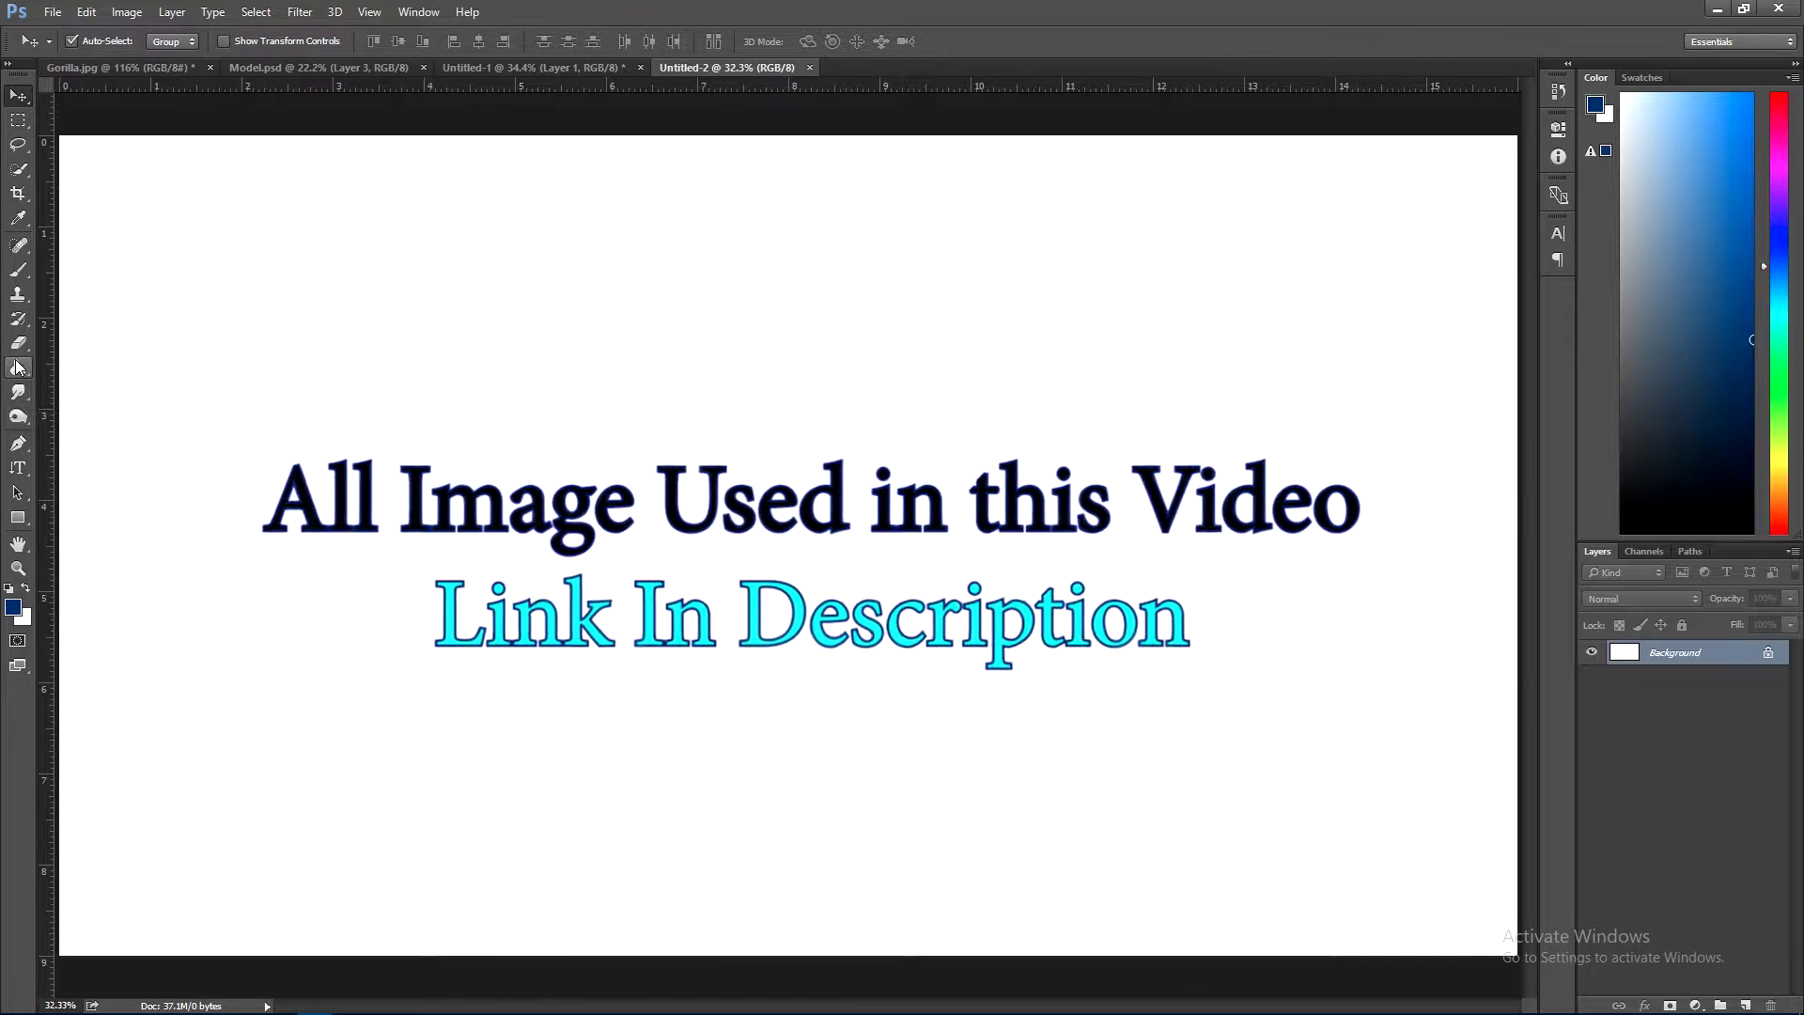
# - Fill the whole canvas with dark blue #003571 using the Paint Bucket
pyautogui.click(19, 367)
pyautogui.click(13, 608)
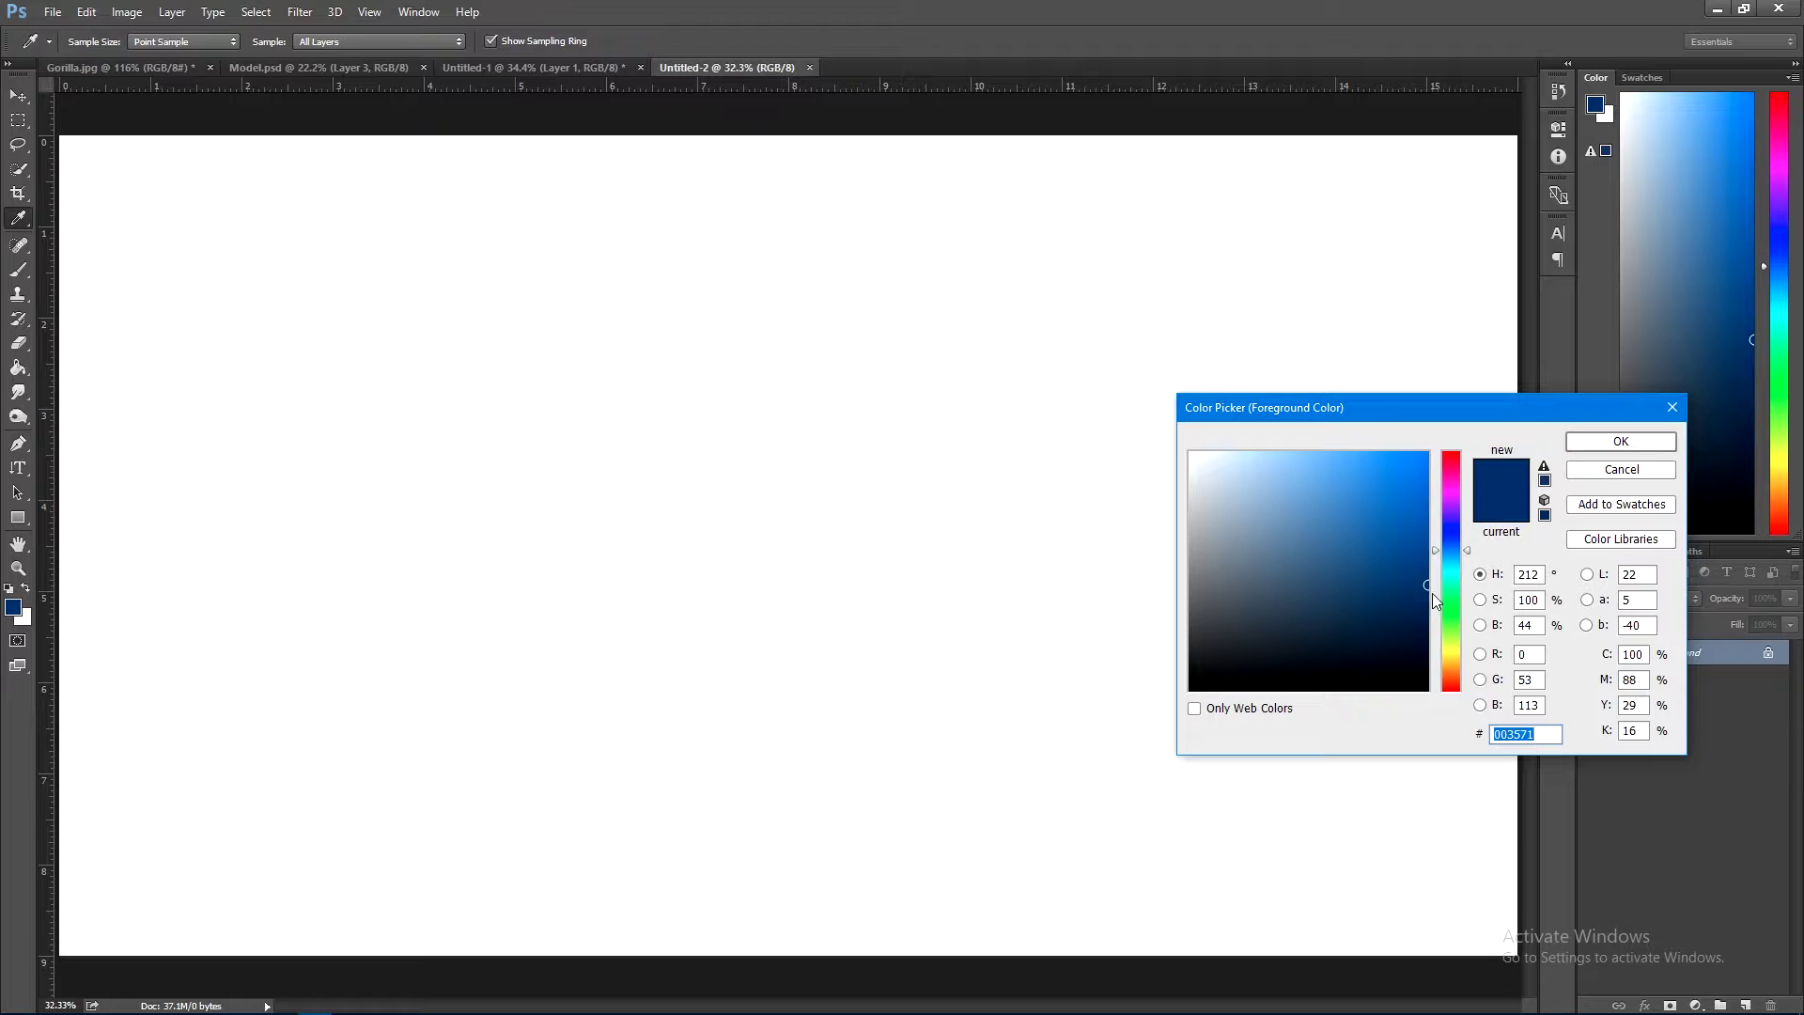
pyautogui.click(1621, 440)
pyautogui.click(1026, 470)
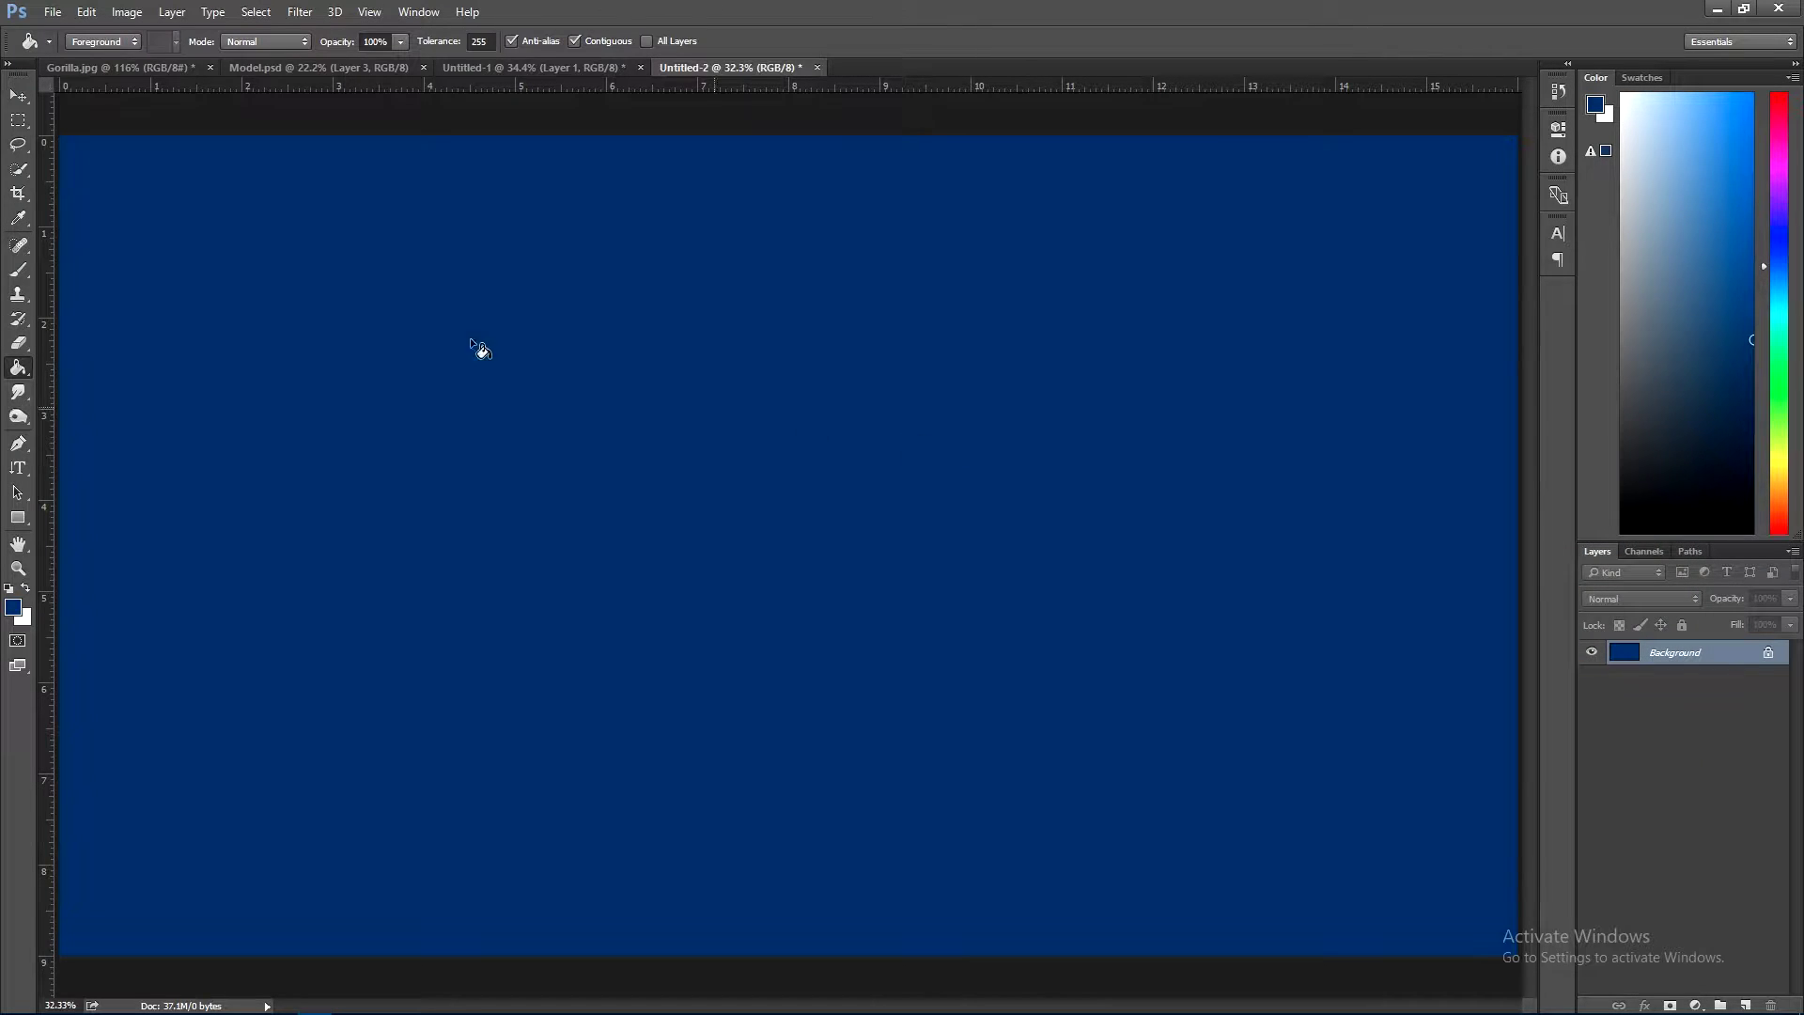
pyautogui.click(16, 95)
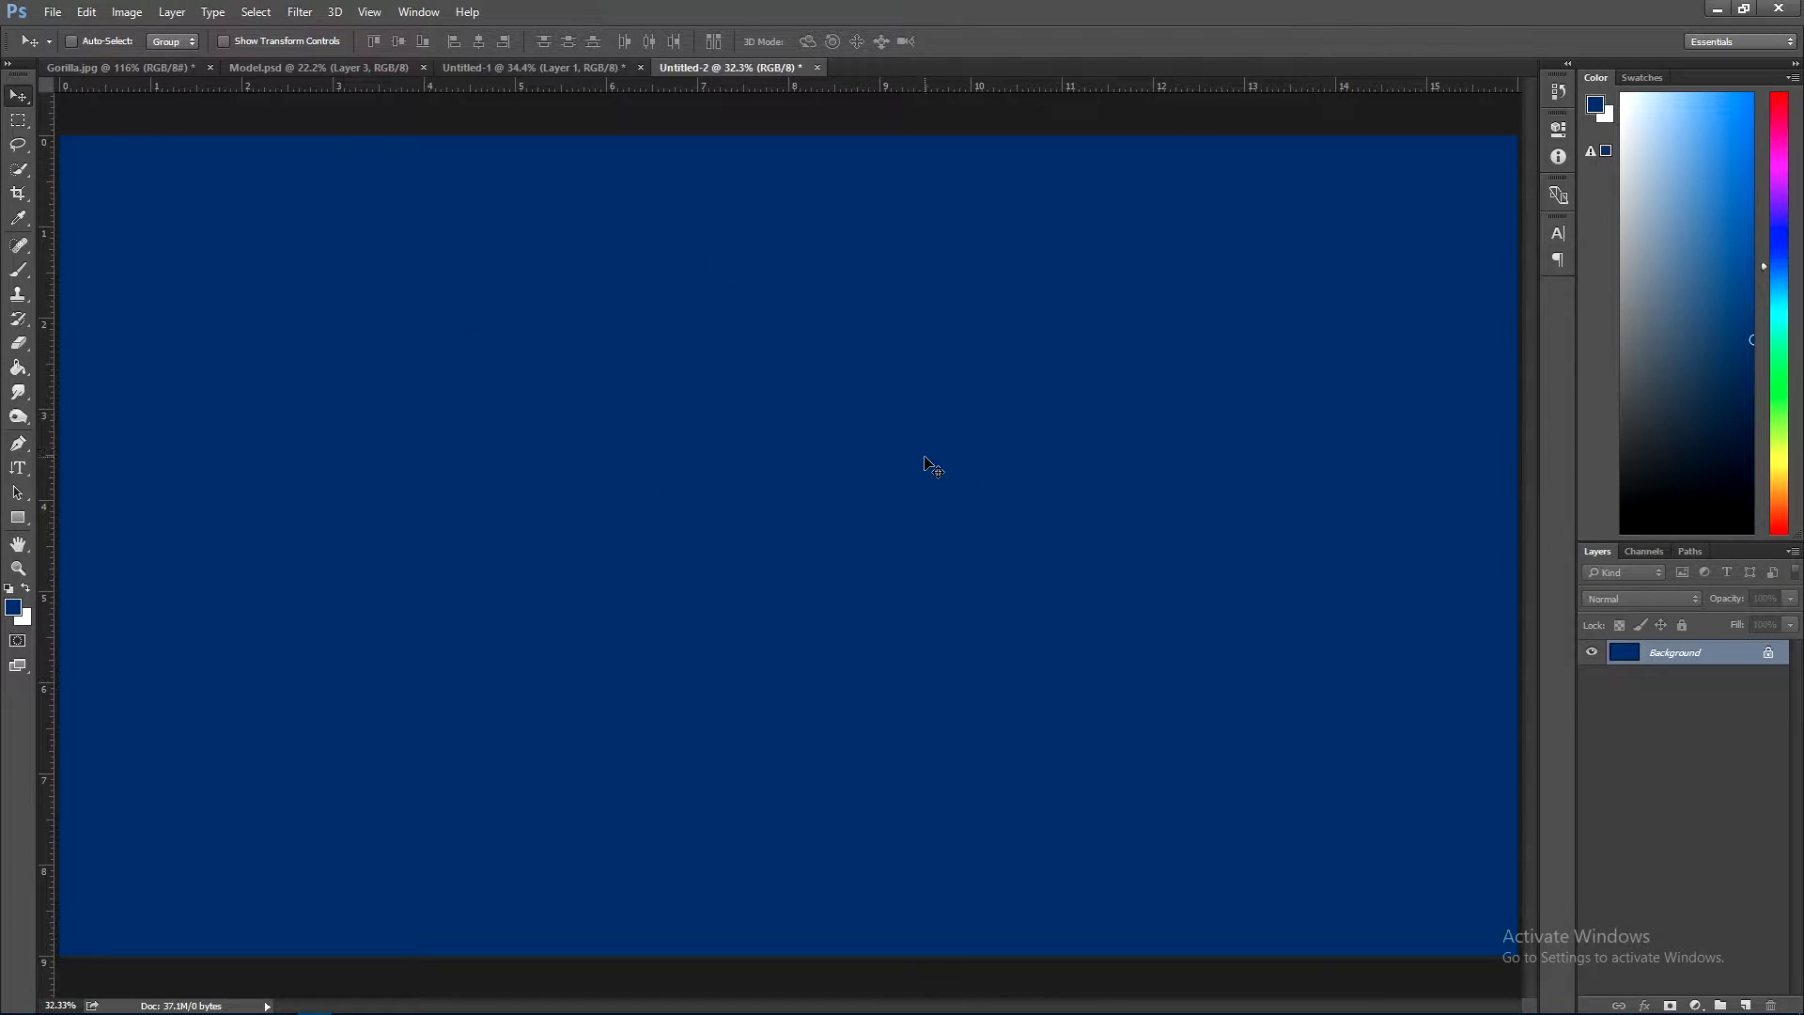
pyautogui.click(481, 67)
# - Bring the moon into Untitled-2 and scale it to about 76% in the upper right
pyautogui.moveTo(769, 377)
pyautogui.mouseDown()
pyautogui.moveTo(1017, 404)
pyautogui.moveTo(1156, 229)
pyautogui.mouseUp()
pyautogui.moveTo(757, 765)
pyautogui.mouseDown()
pyautogui.moveTo(701, 71)
pyautogui.moveTo(834, 322)
pyautogui.moveTo(1155, 568)
pyautogui.mouseUp()
pyautogui.hotkey('ctrl', 't')
pyautogui.moveTo(1327, 665); pyautogui.dragTo(1281, 595)
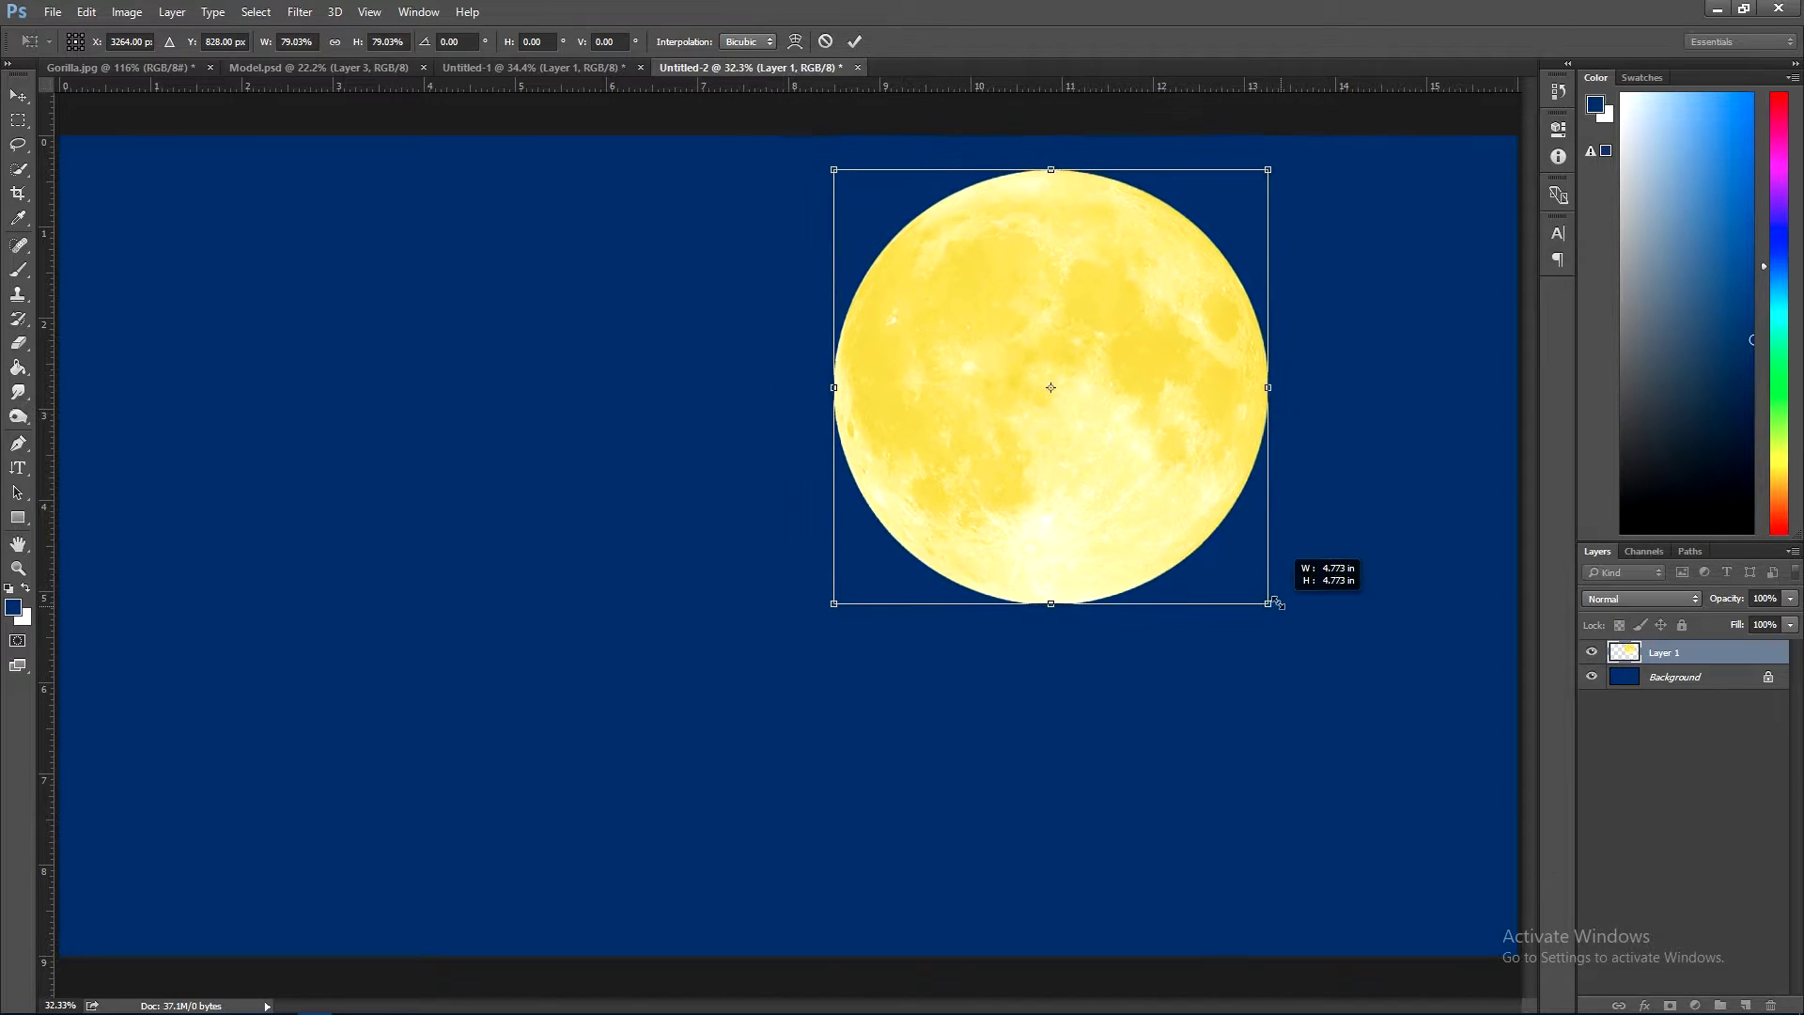
pyautogui.moveTo(1031, 504)
pyautogui.mouseDown()
pyautogui.moveTo(1118, 478)
pyautogui.moveTo(951, 467)
pyautogui.mouseUp()
pyautogui.press('Return')
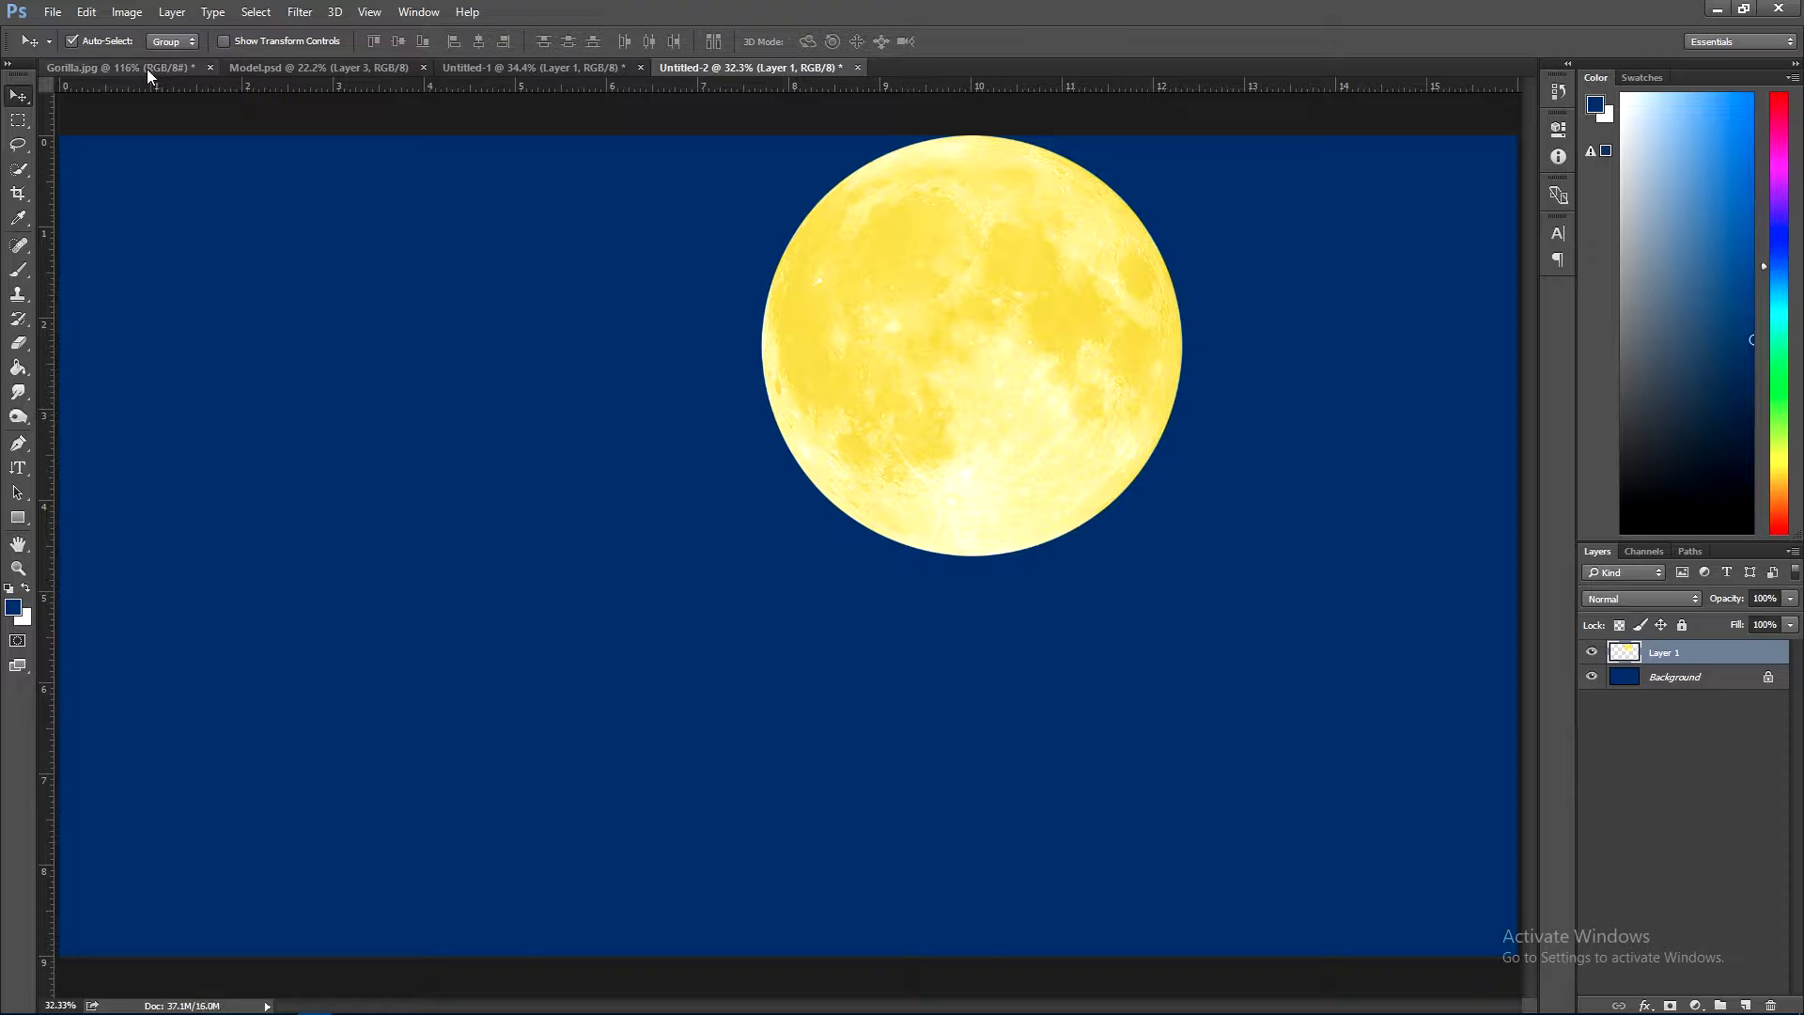
pyautogui.click(146, 70)
pyautogui.moveTo(798, 380); pyautogui.dragTo(510, 70)
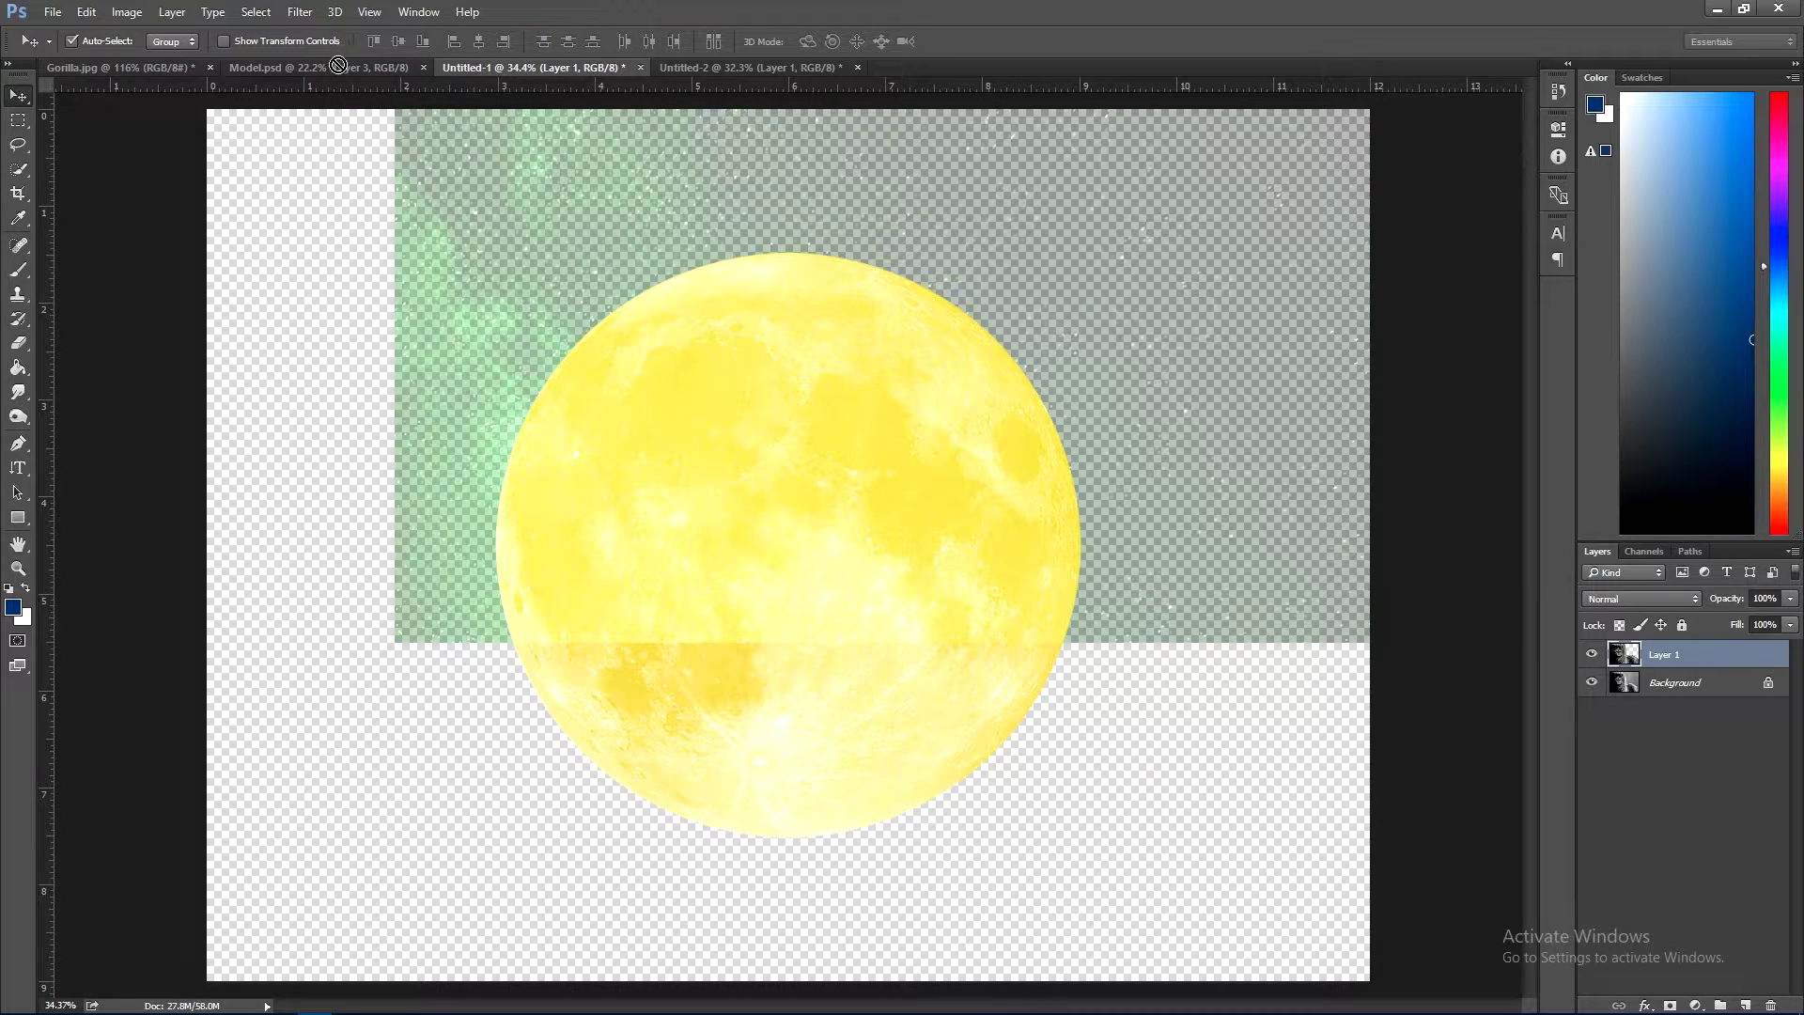
# - Drop the gorilla into Untitled-2 and enlarge it about 520% over the left side
pyautogui.moveTo(338, 65); pyautogui.dragTo(530, 65)
pyautogui.moveTo(758, 65); pyautogui.dragTo(526, 466)
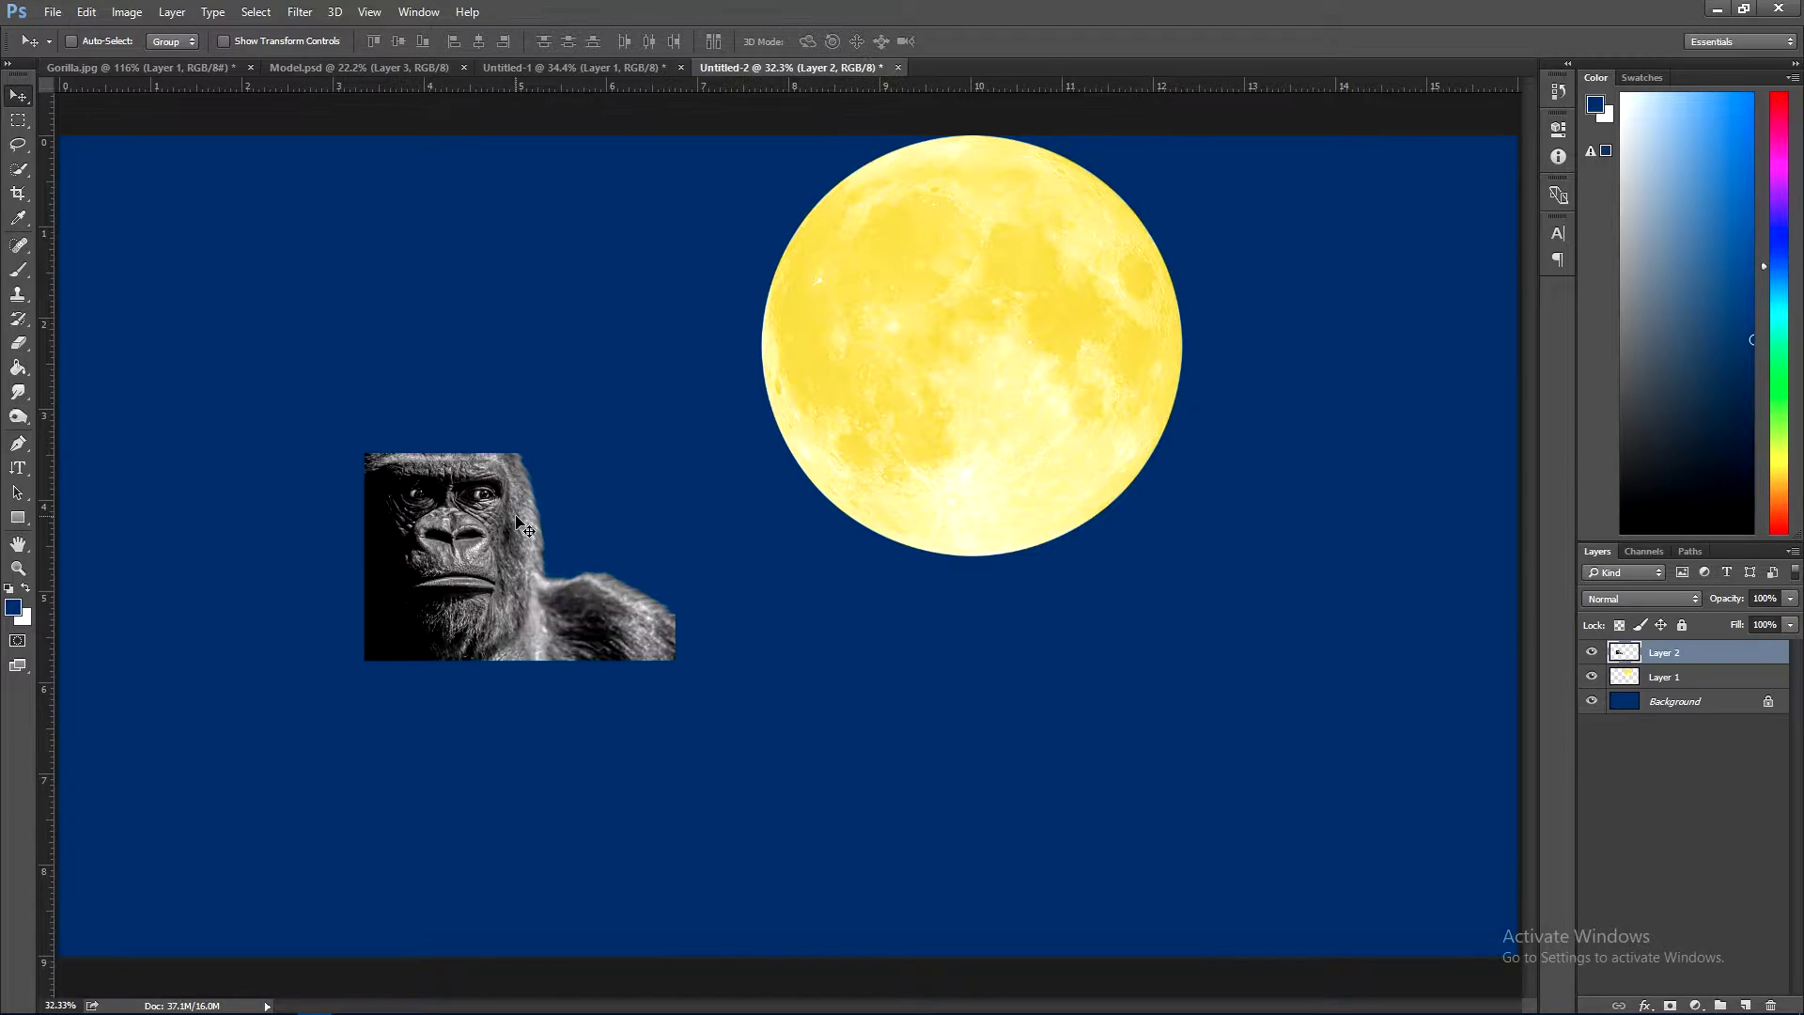
pyautogui.hotkey('ctrl', 't')
pyautogui.moveTo(674, 660); pyautogui.dragTo(1392, 1006)
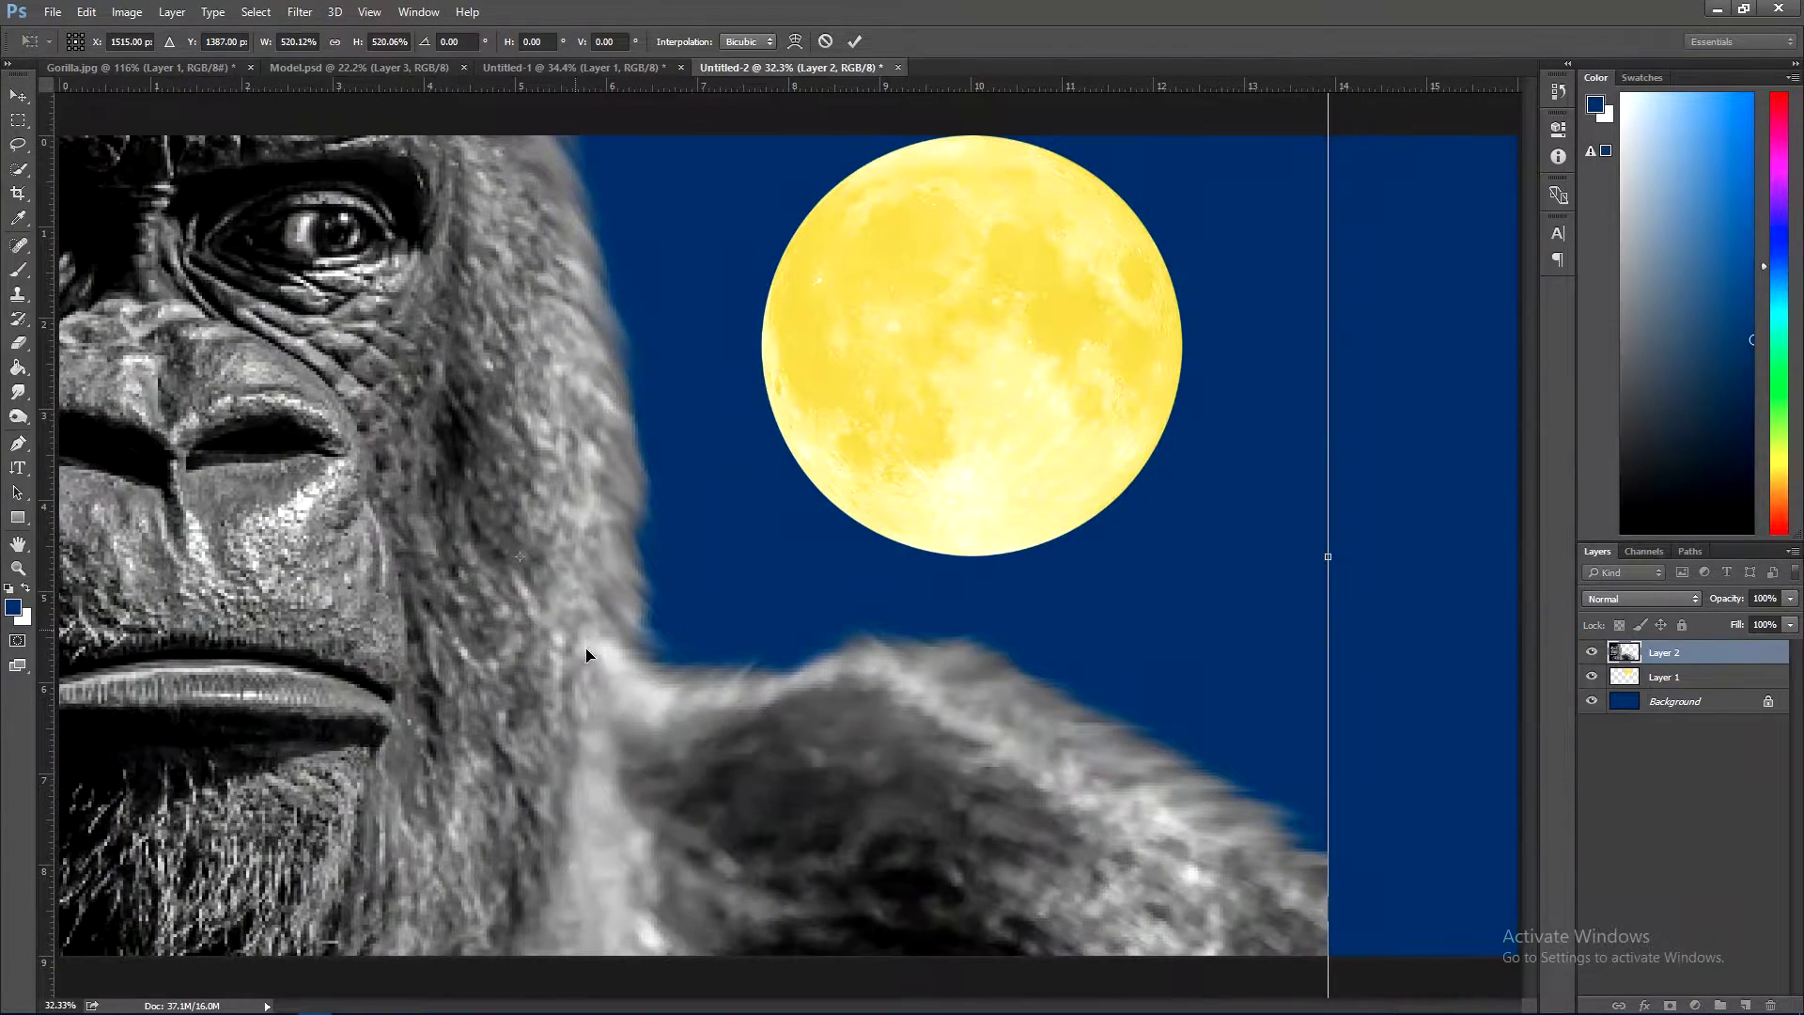
pyautogui.moveTo(578, 628)
pyautogui.mouseDown()
pyautogui.moveTo(727, 750)
pyautogui.moveTo(712, 737)
pyautogui.mouseUp()
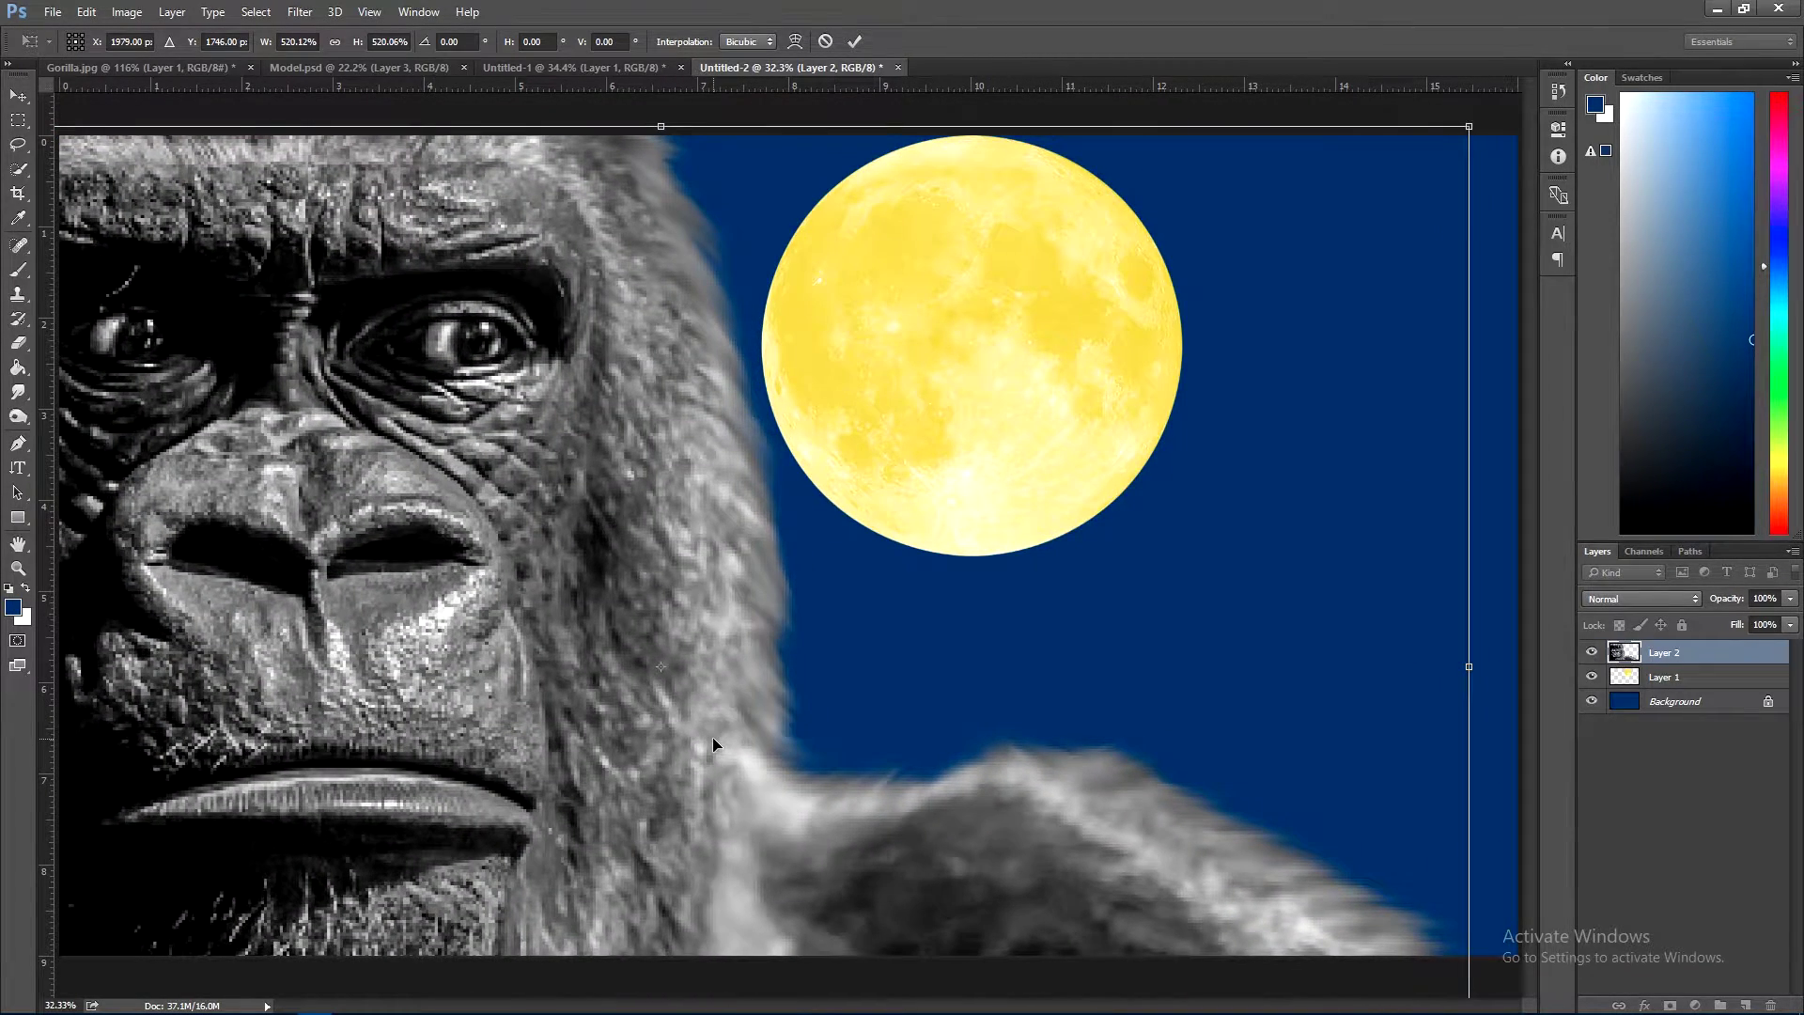
pyautogui.press('Return')
# - Shrink the moon to 83% and position it beside the gorilla's head
pyautogui.moveTo(1037, 381); pyautogui.dragTo(955, 373)
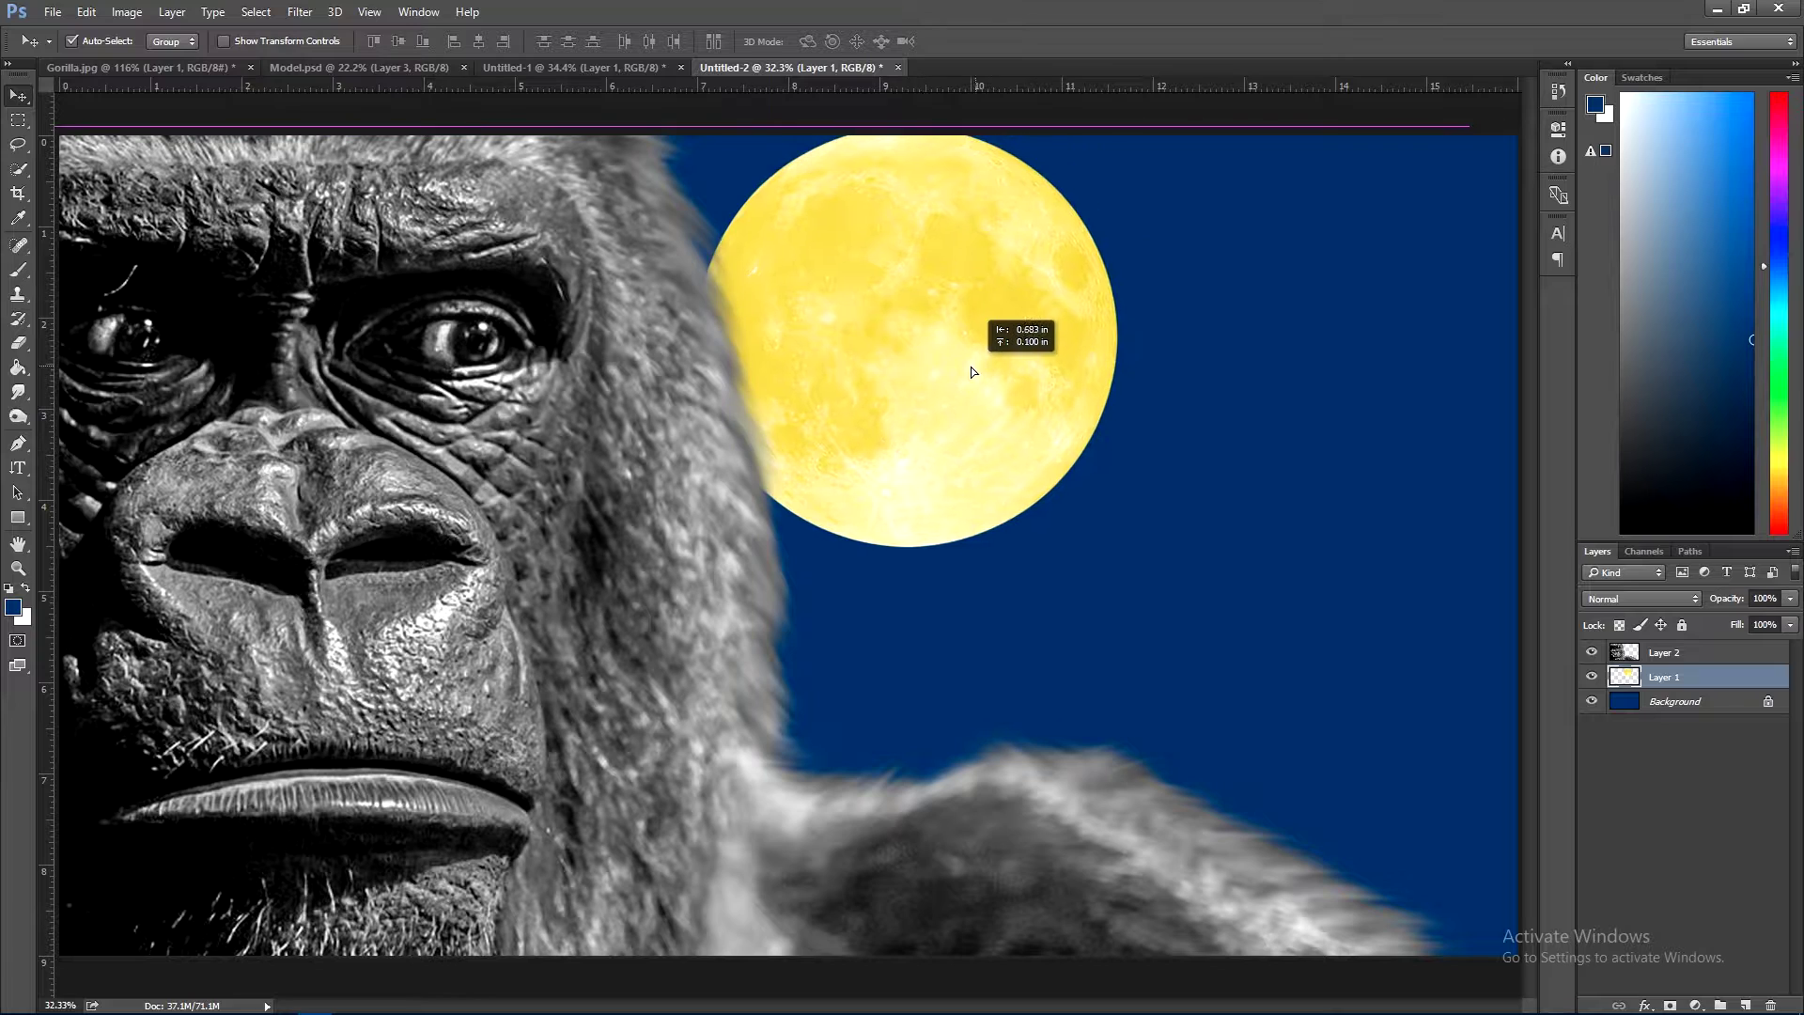
pyautogui.hotkey('ctrl', 't')
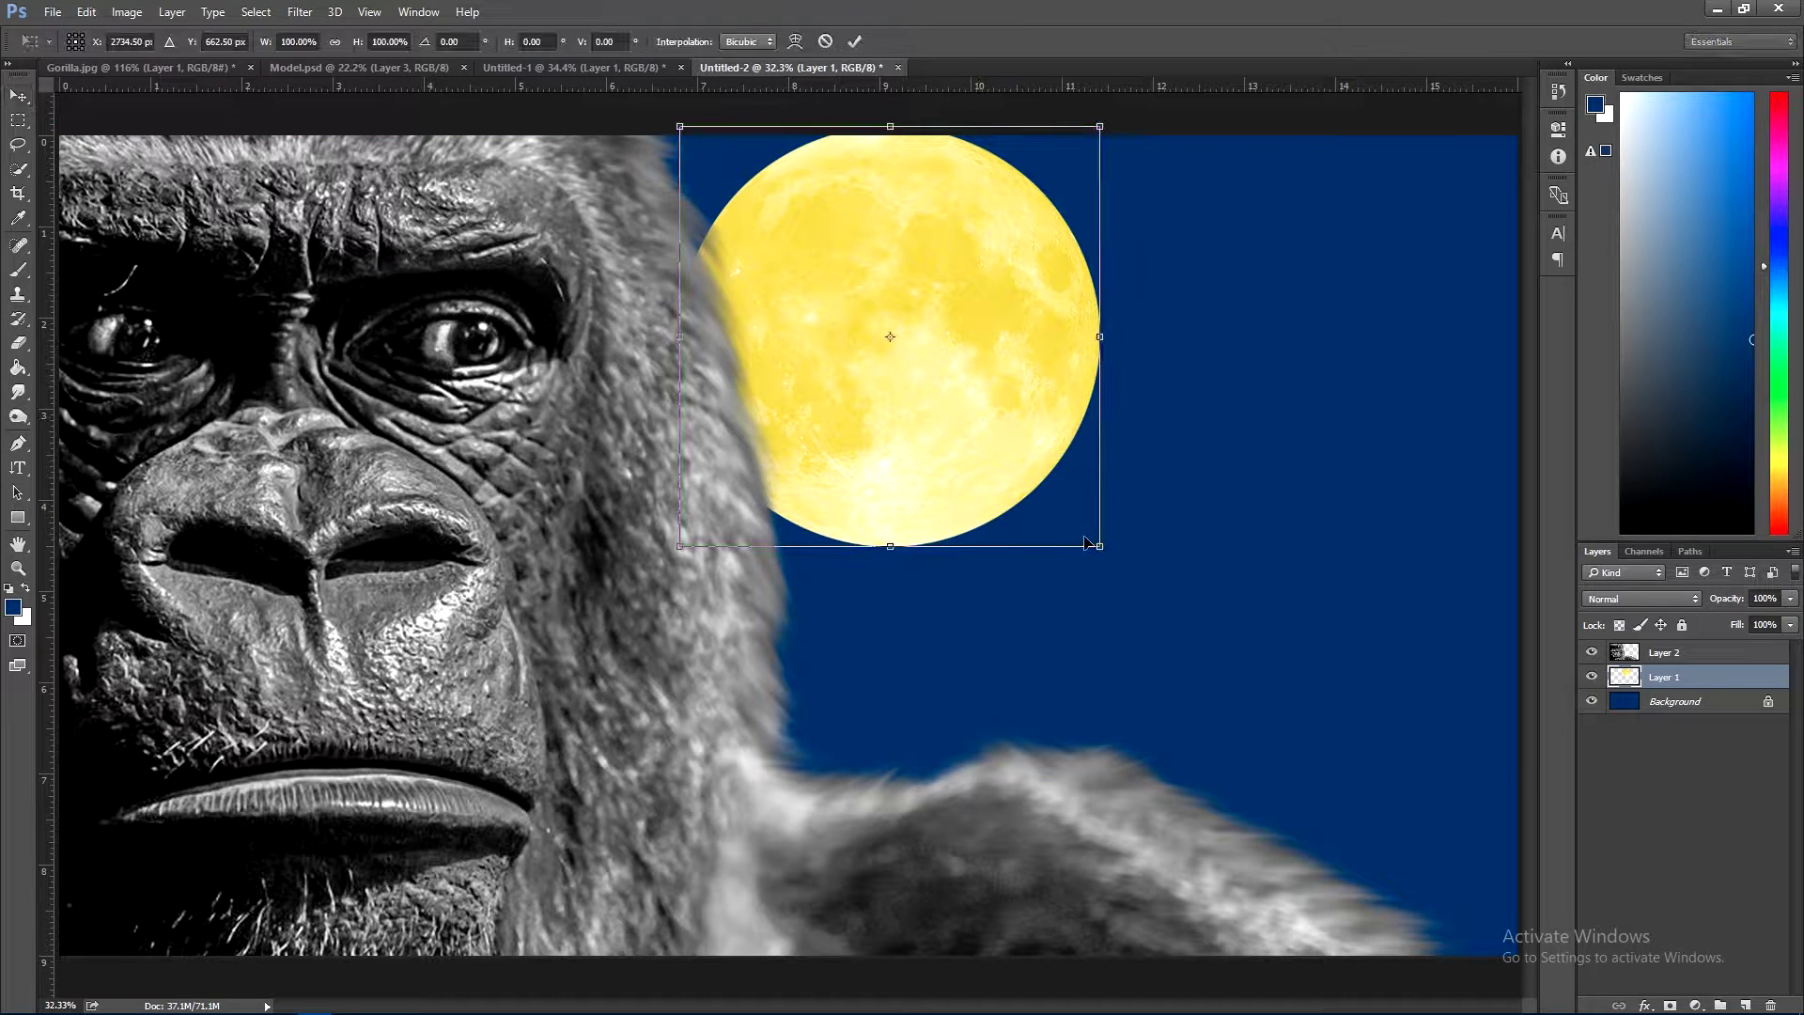
pyautogui.moveTo(1101, 547); pyautogui.dragTo(1066, 513)
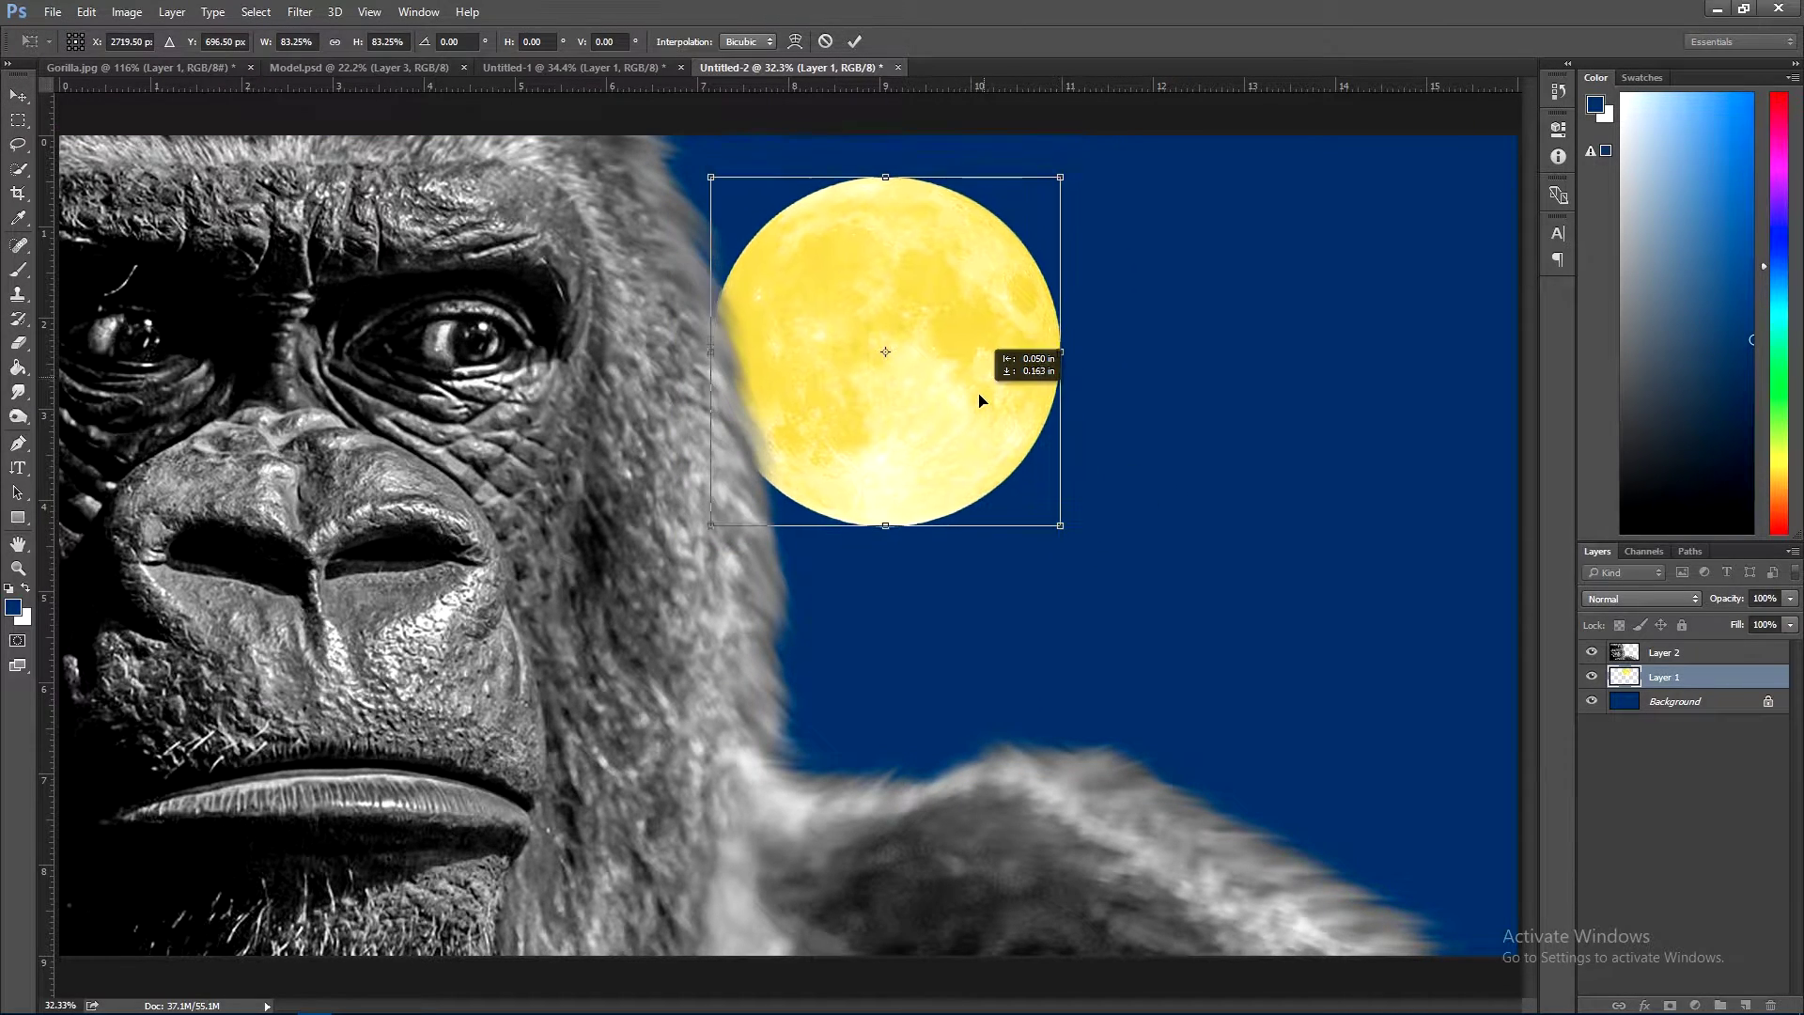
pyautogui.moveTo(985, 383); pyautogui.dragTo(1012, 401)
pyautogui.press('Return')
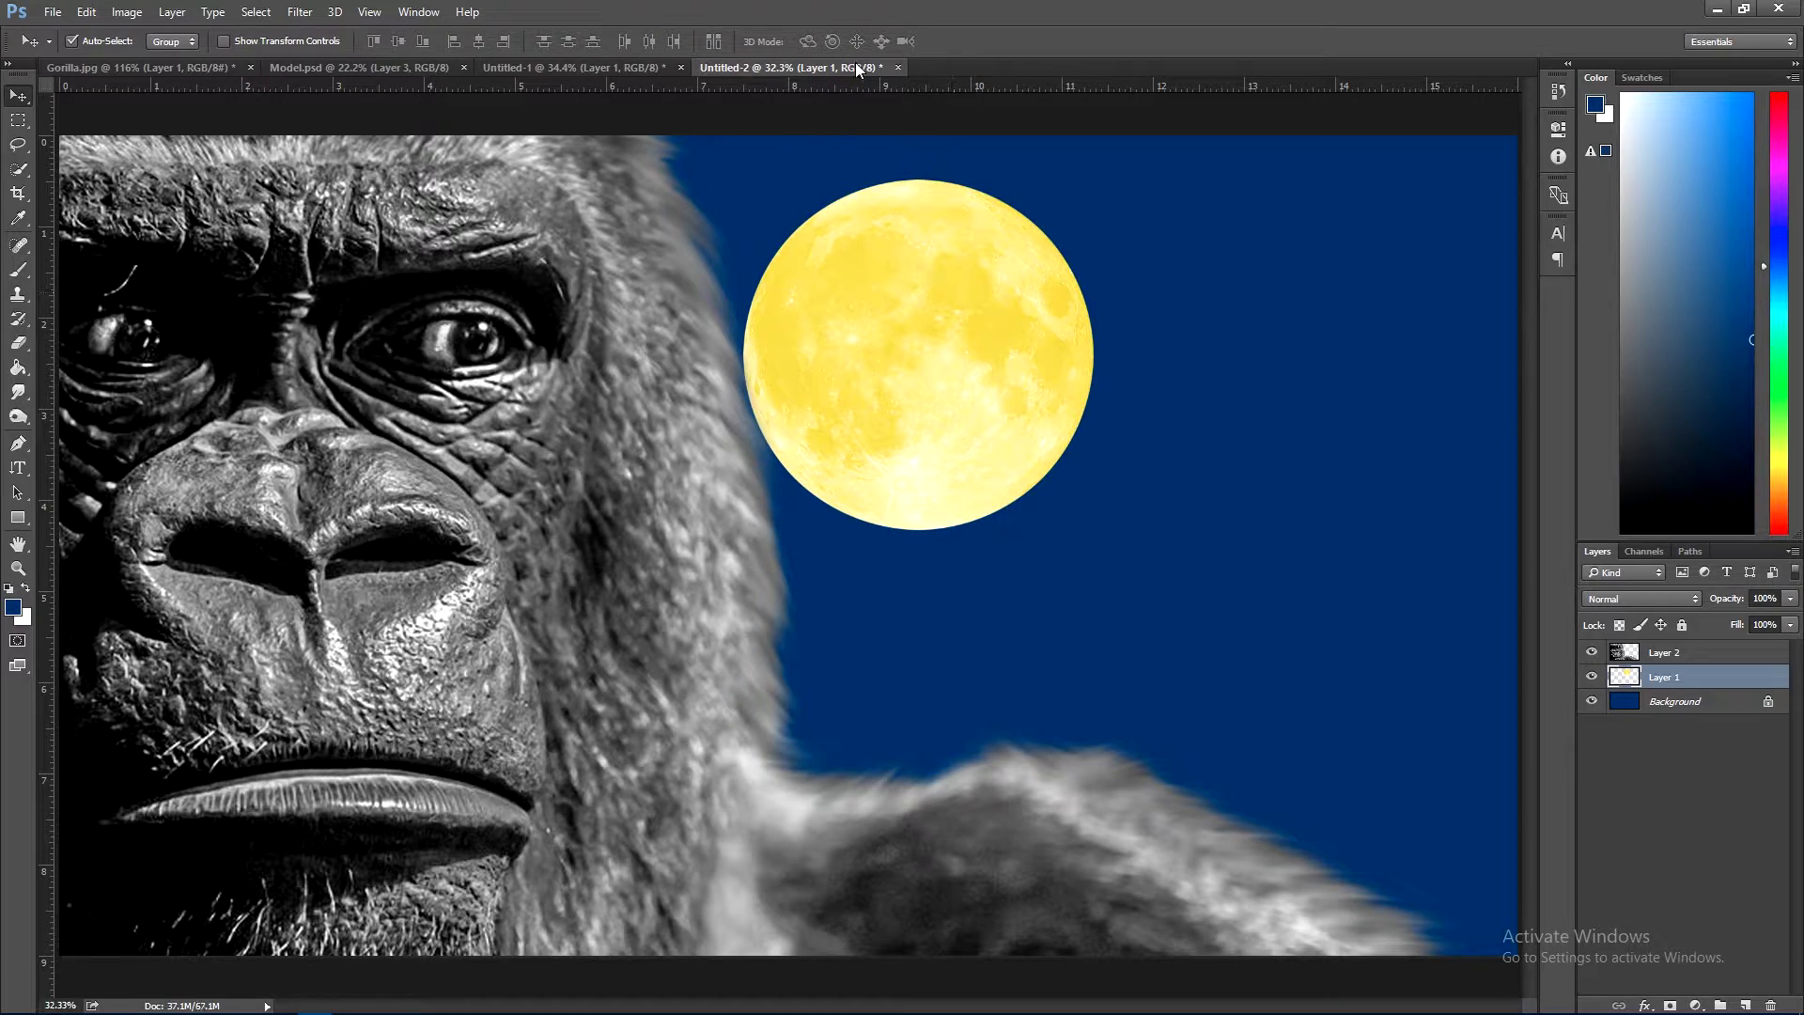
pyautogui.moveTo(855, 67); pyautogui.dragTo(955, 92)
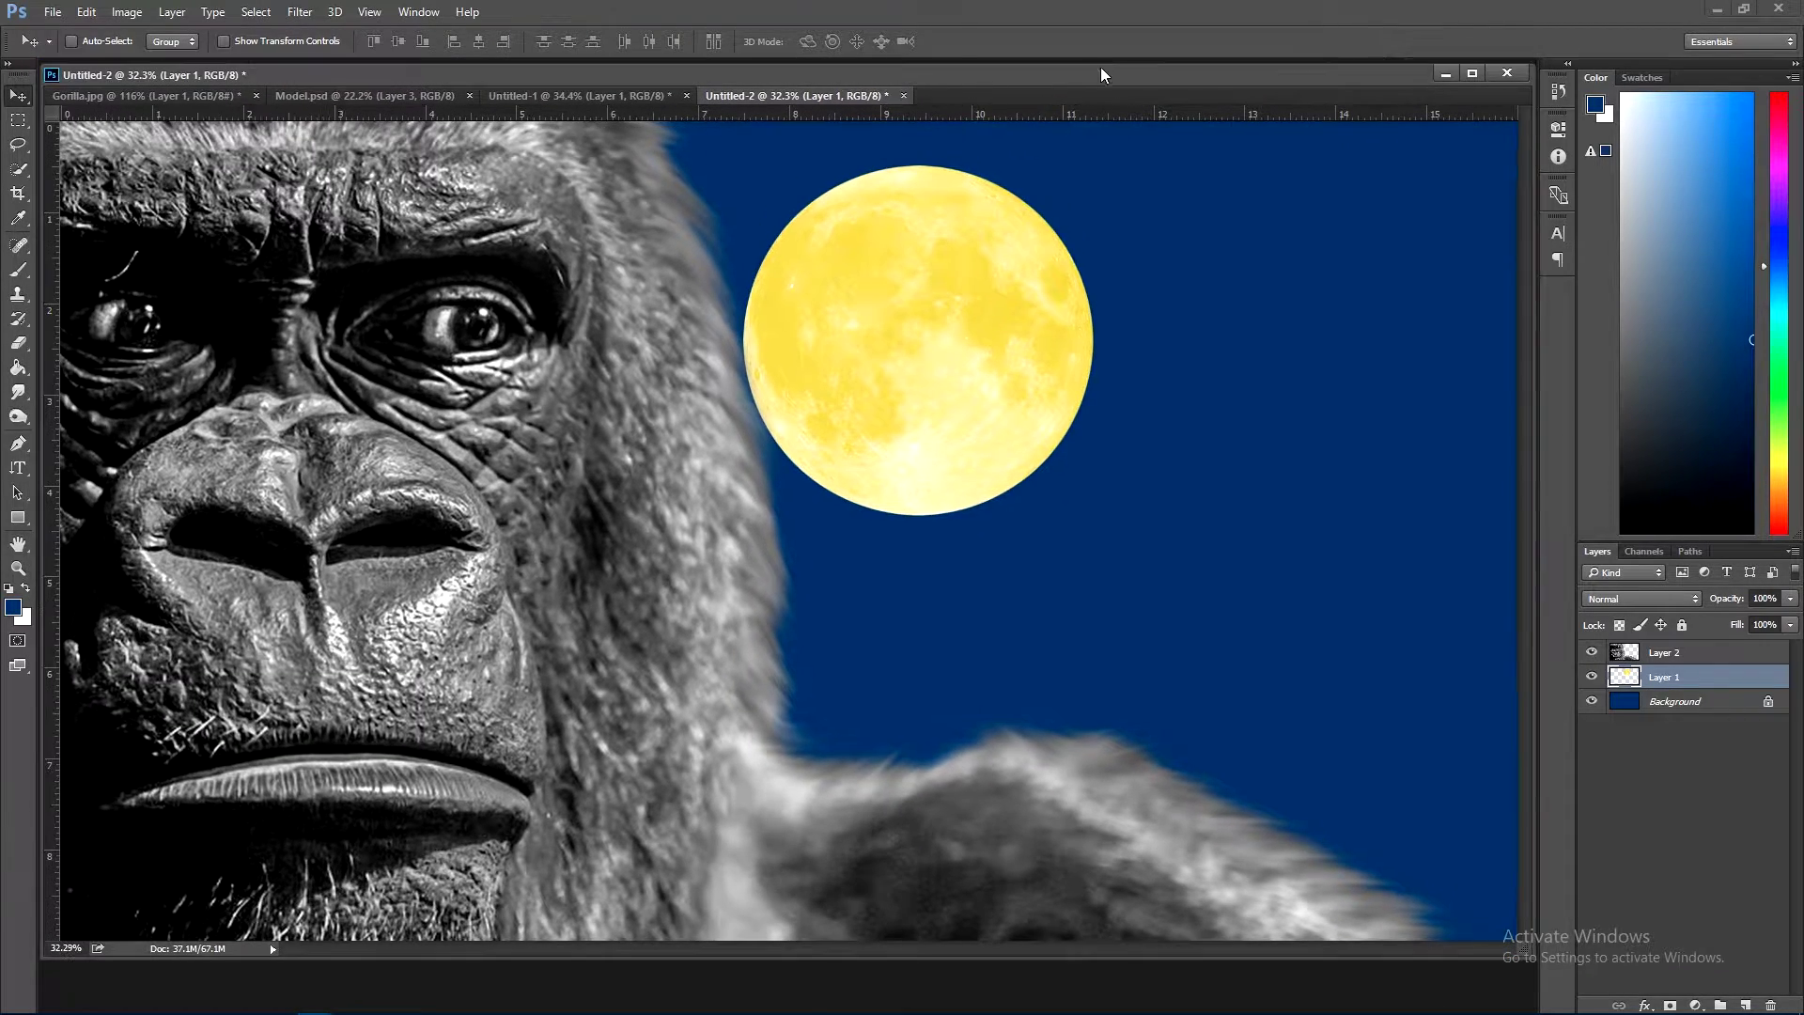
pyautogui.moveTo(1101, 68); pyautogui.dragTo(1114, 92)
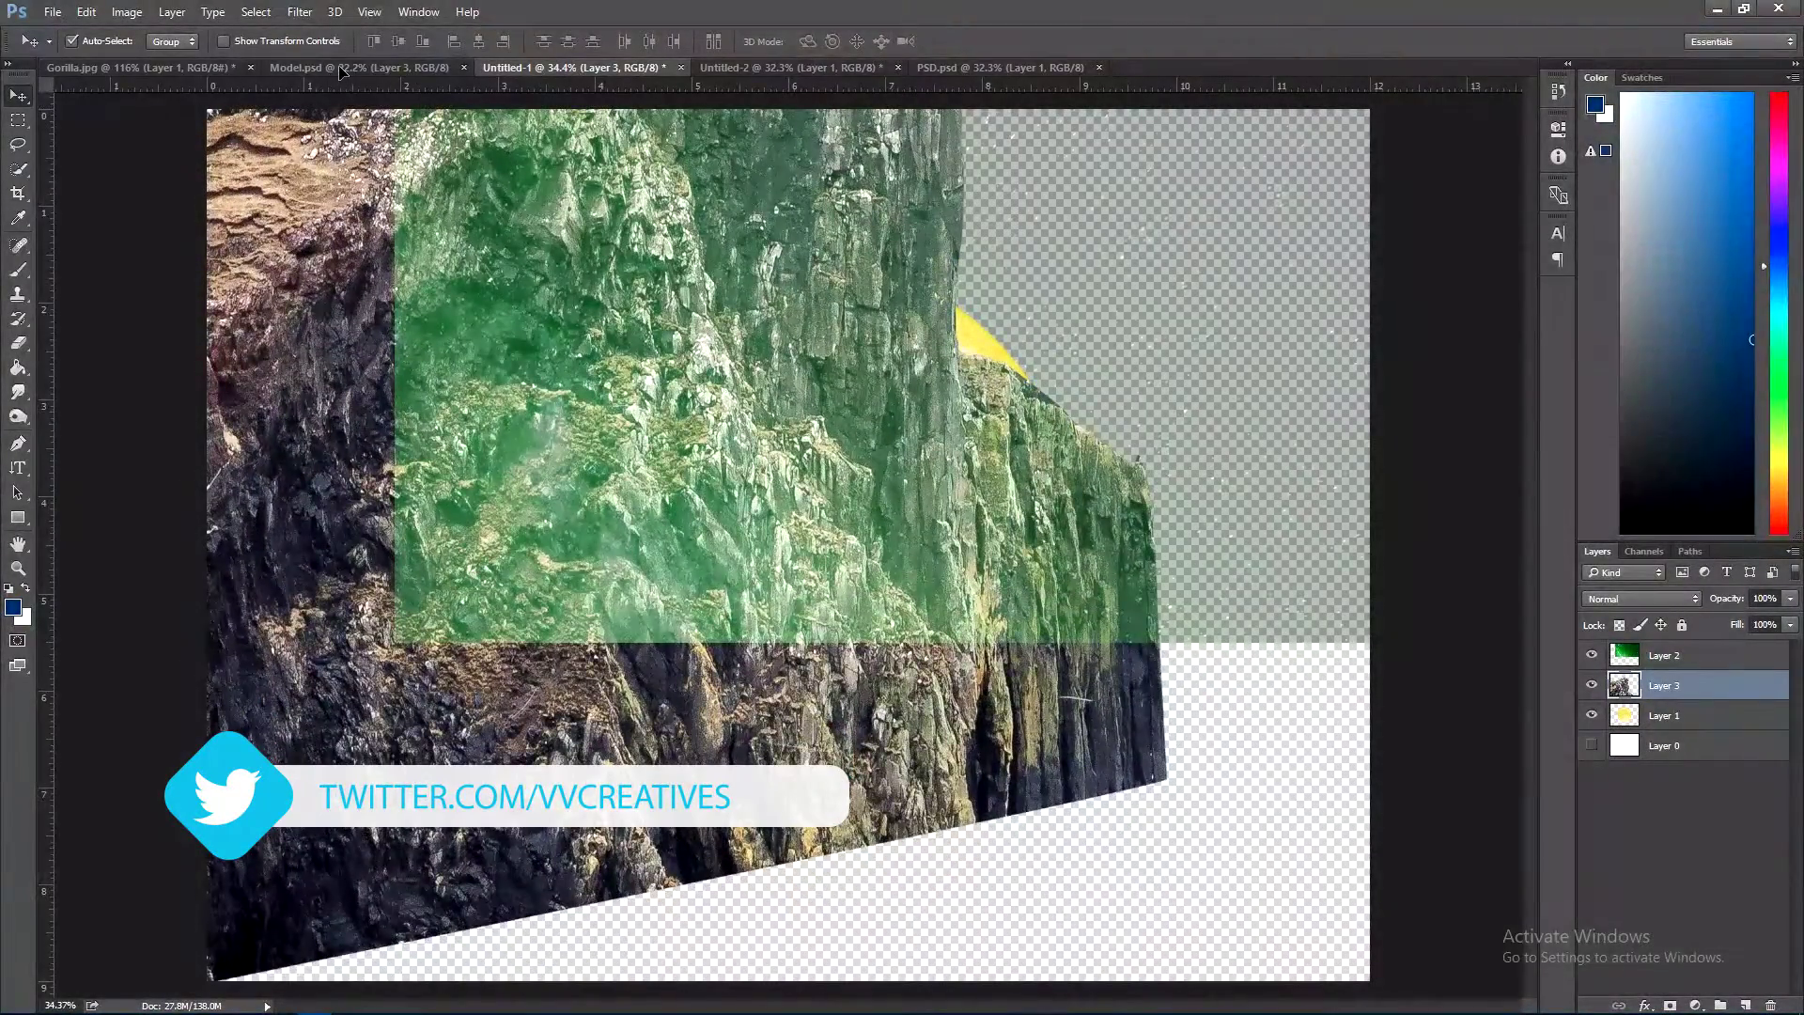
# - Bring the cliff image into the composite and move it down-right to reveal the moon
pyautogui.click(341, 68)
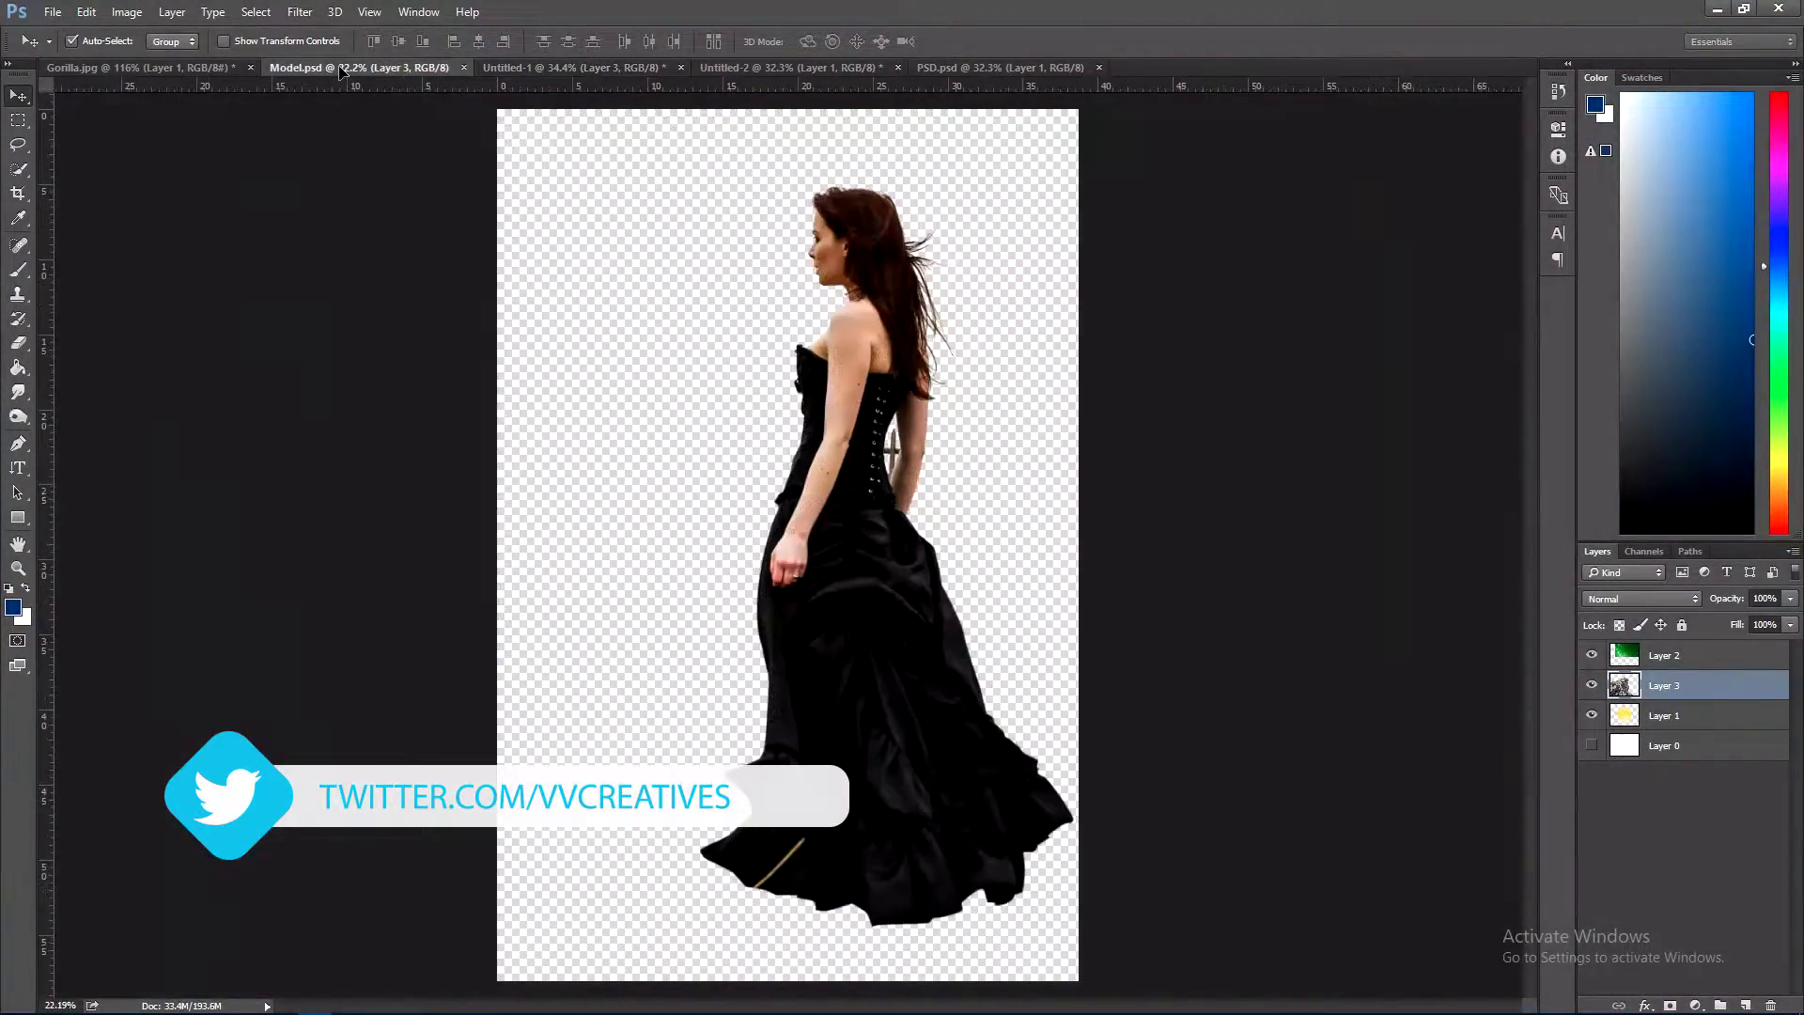
pyautogui.click(175, 66)
pyautogui.moveTo(578, 59)
pyautogui.mouseDown()
pyautogui.moveTo(703, 106)
pyautogui.moveTo(745, 82)
pyautogui.moveTo(690, 395)
pyautogui.mouseUp()
pyautogui.hotkey('ctrl', 't')
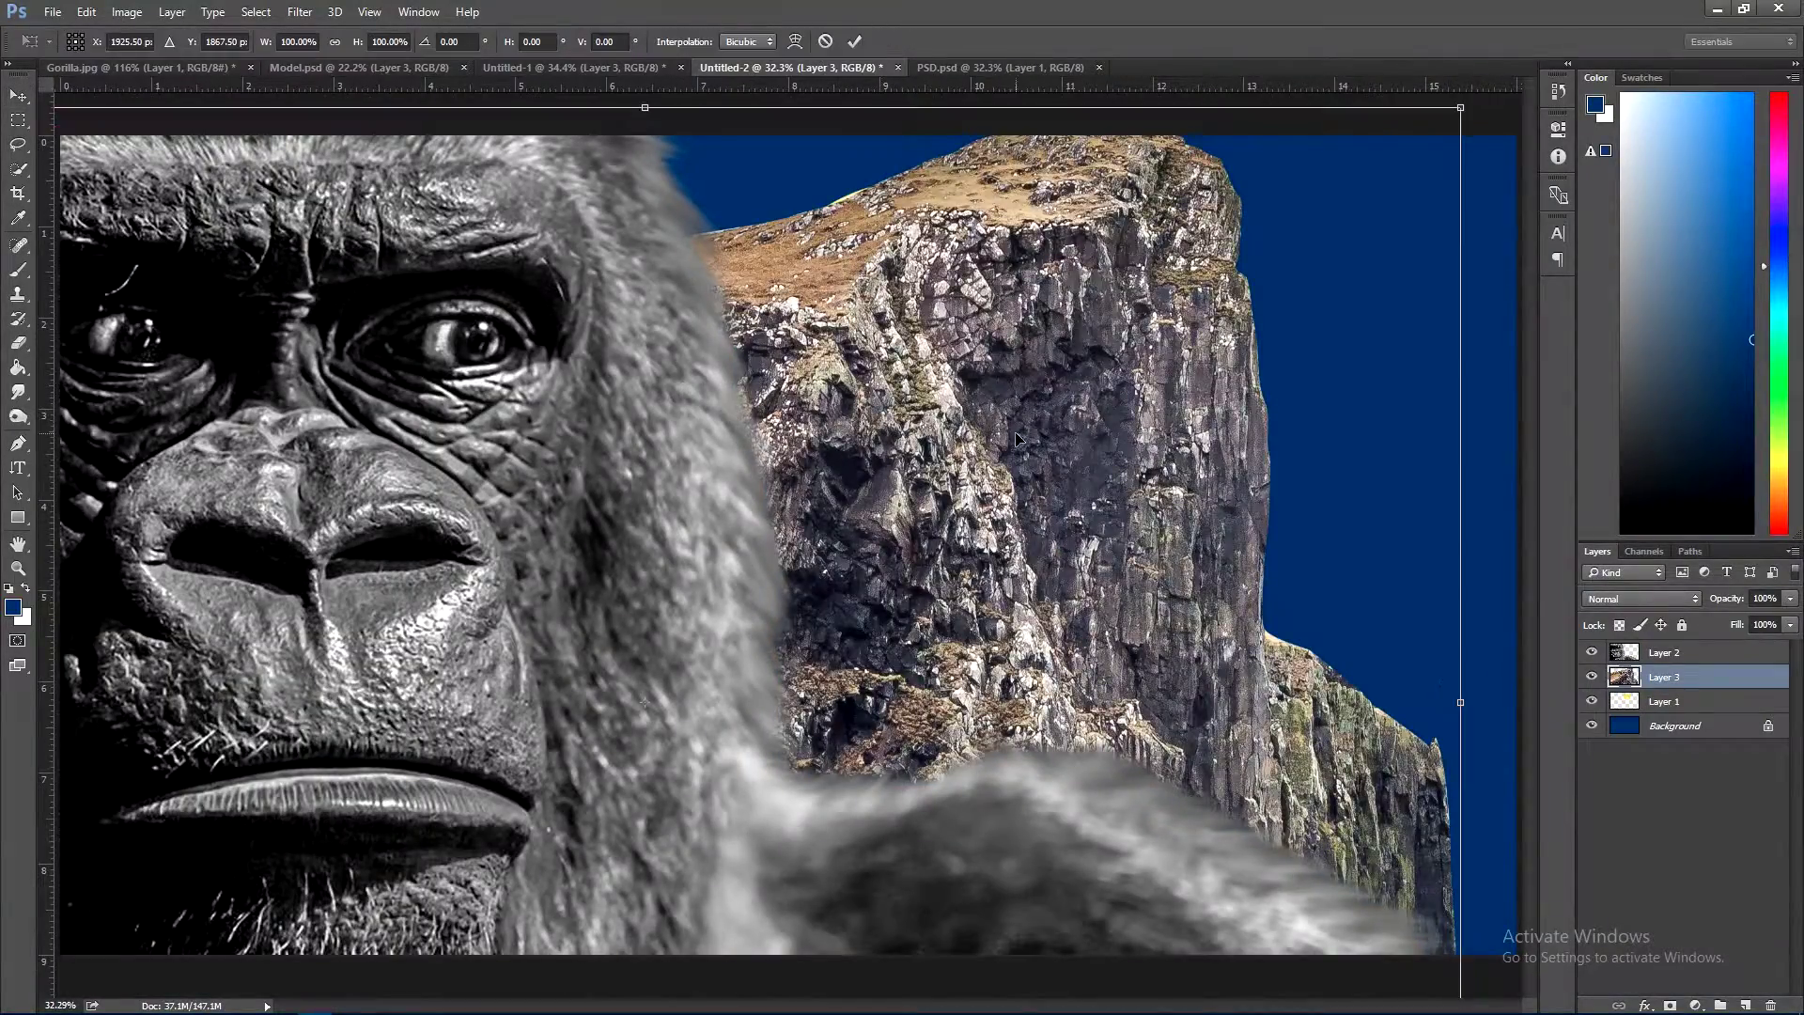
pyautogui.rightClick(1016, 430)
pyautogui.press('Escape')
pyautogui.moveTo(955, 362); pyautogui.dragTo(984, 486)
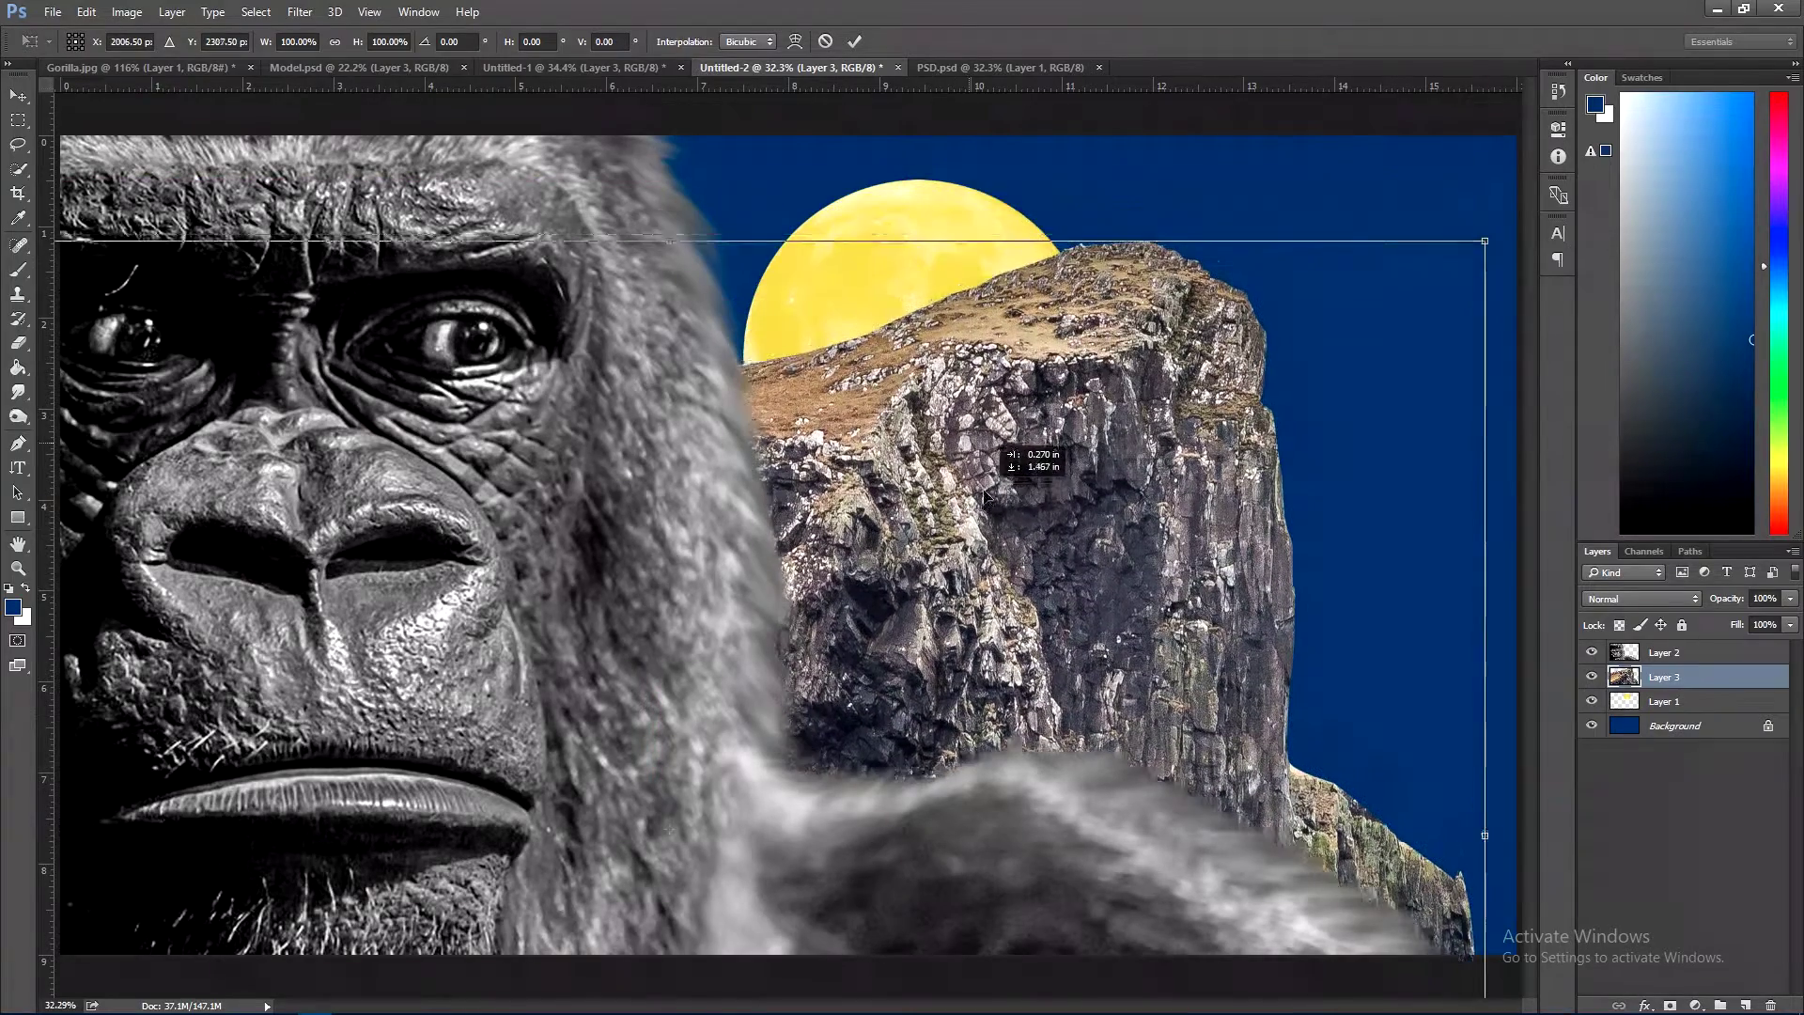
pyautogui.press('Return')
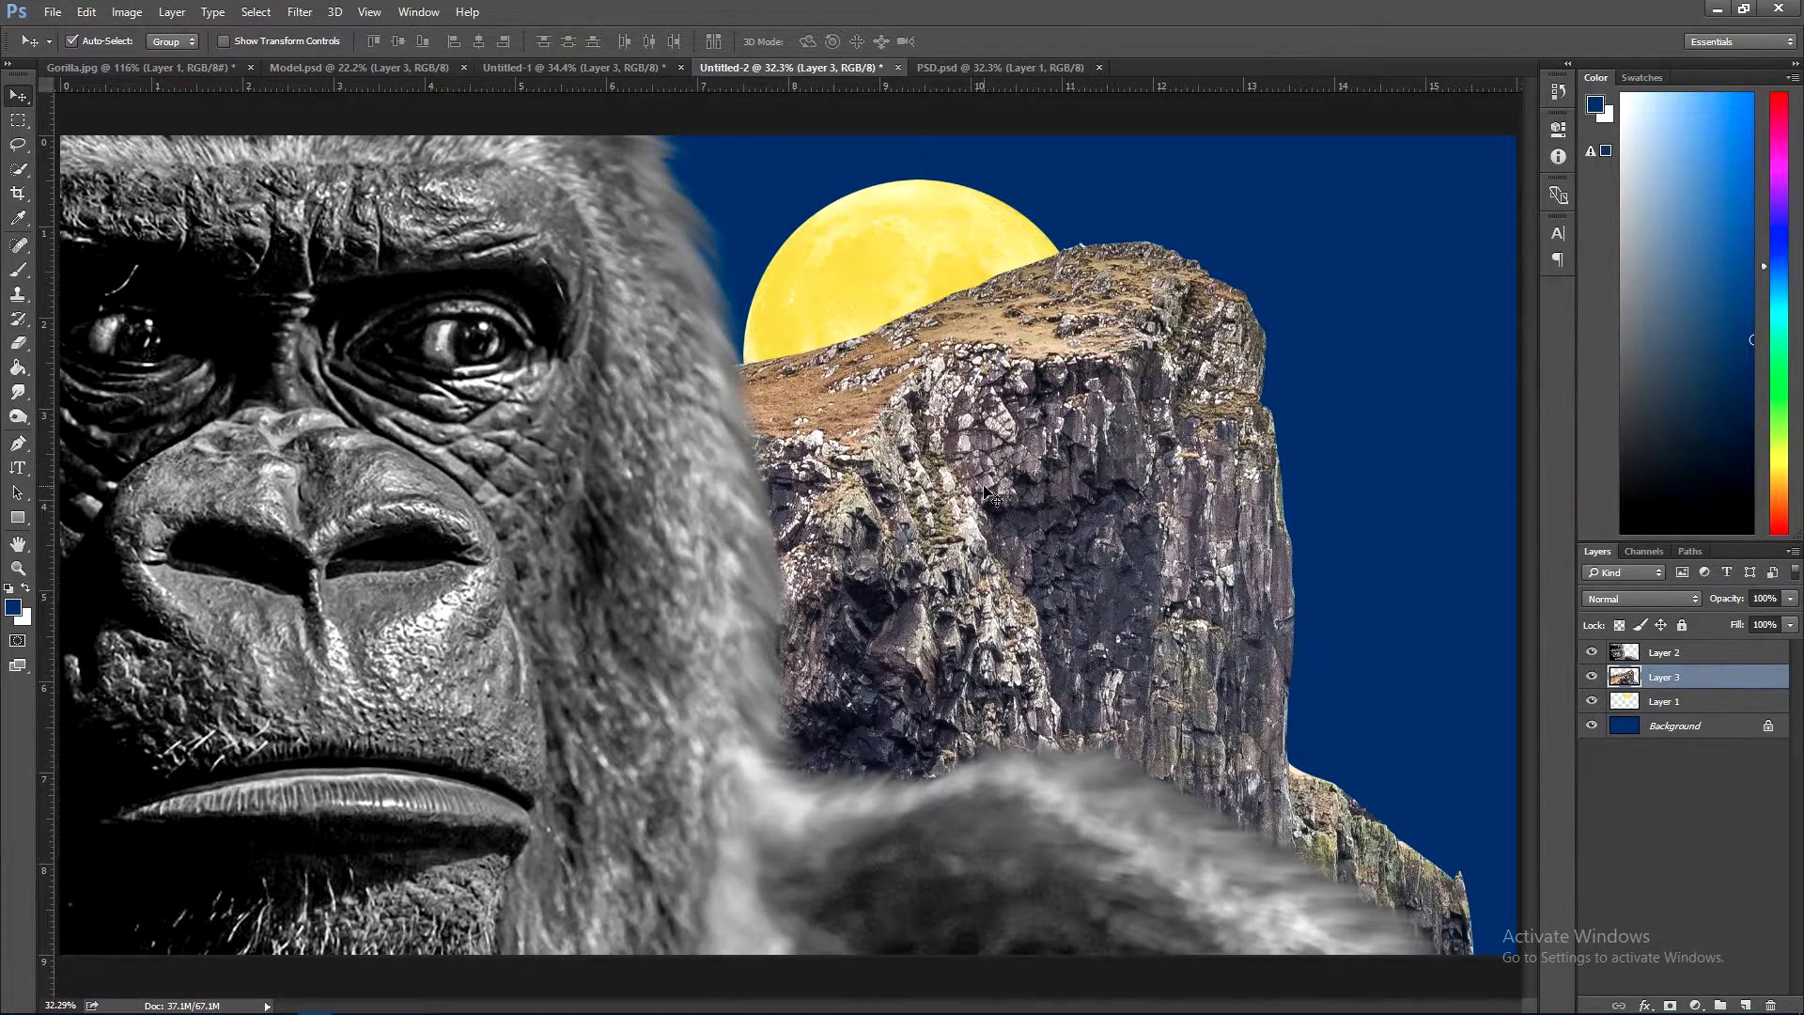
# - Stack the cliff layer above the gorilla and flip it horizontally
pyautogui.moveTo(1649, 678); pyautogui.dragTo(1649, 652)
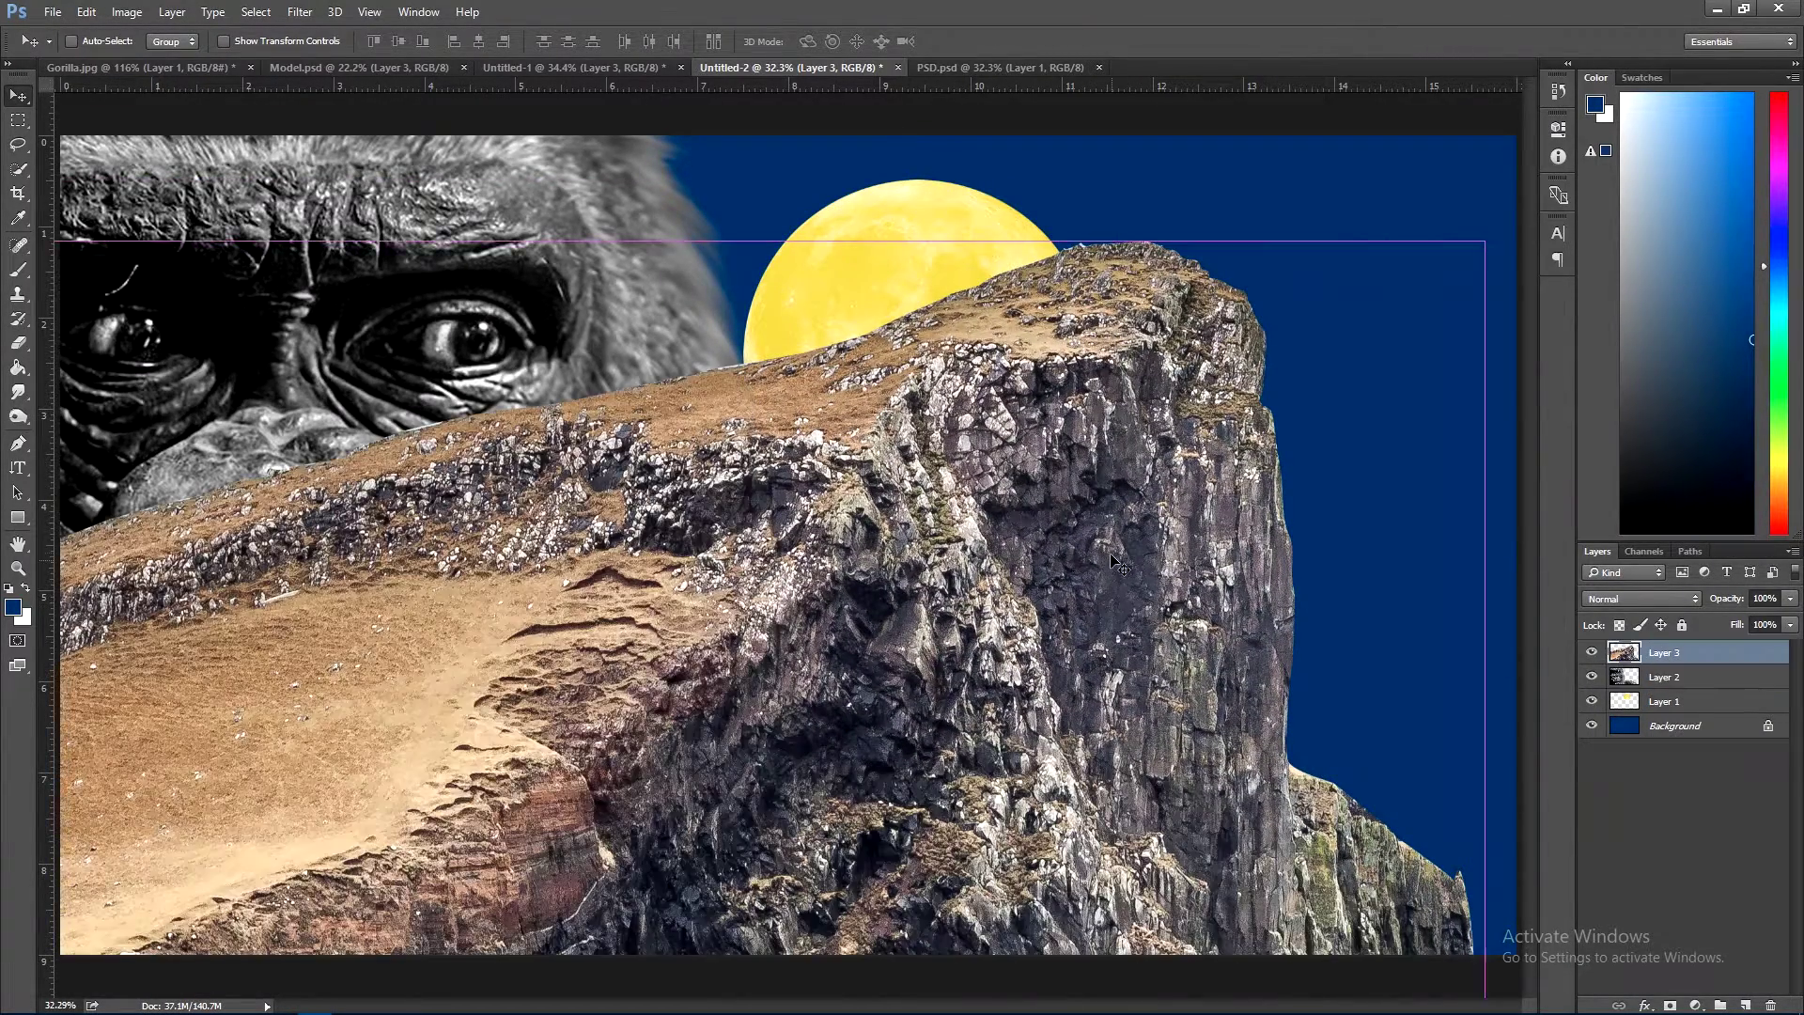
pyautogui.hotkey('ctrl', 't')
pyautogui.rightClick(1019, 455)
pyautogui.click(1137, 714)
pyautogui.rightClick(907, 442)
pyautogui.click(958, 705)
pyautogui.rightClick(757, 454)
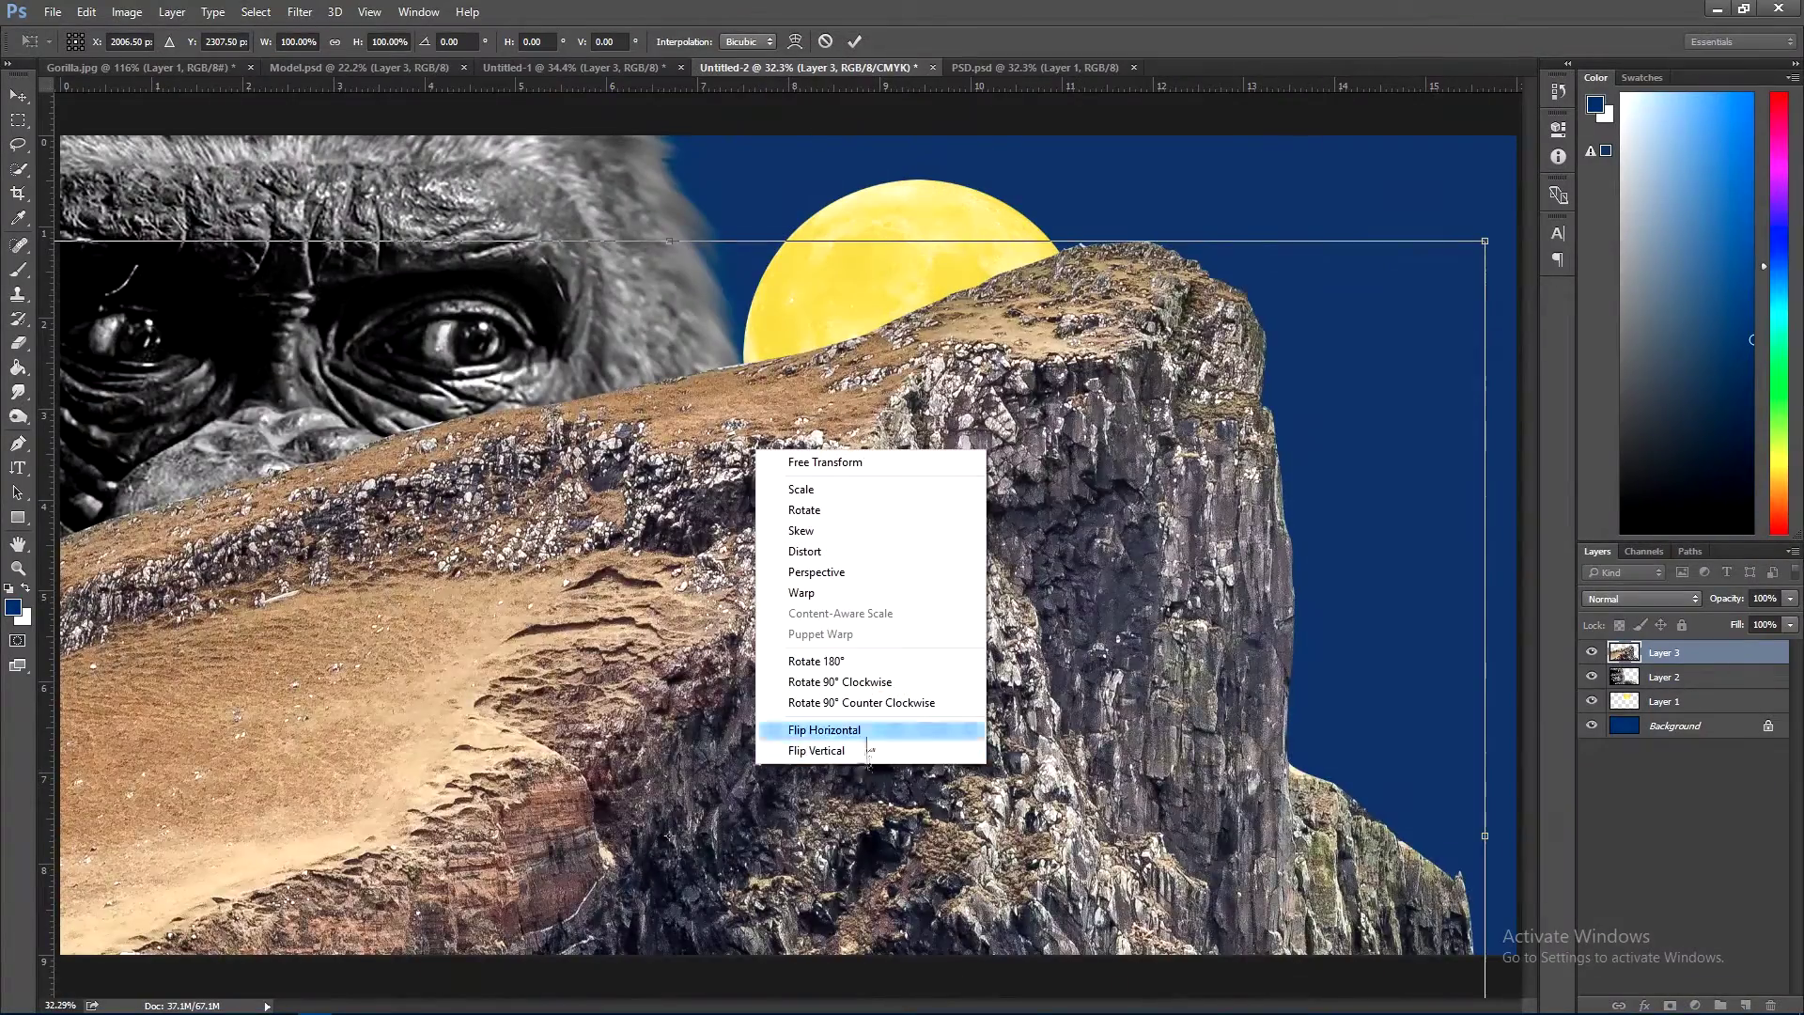
pyautogui.click(808, 729)
# - Tilt the cliff to about -20 degrees along the lower right
pyautogui.scroll(-3, 1175, 726)
pyautogui.moveTo(1174, 726)
pyautogui.mouseDown()
pyautogui.moveTo(991, 643)
pyautogui.moveTo(1058, 610)
pyautogui.mouseUp()
pyautogui.moveTo(1334, 489); pyautogui.dragTo(1347, 442)
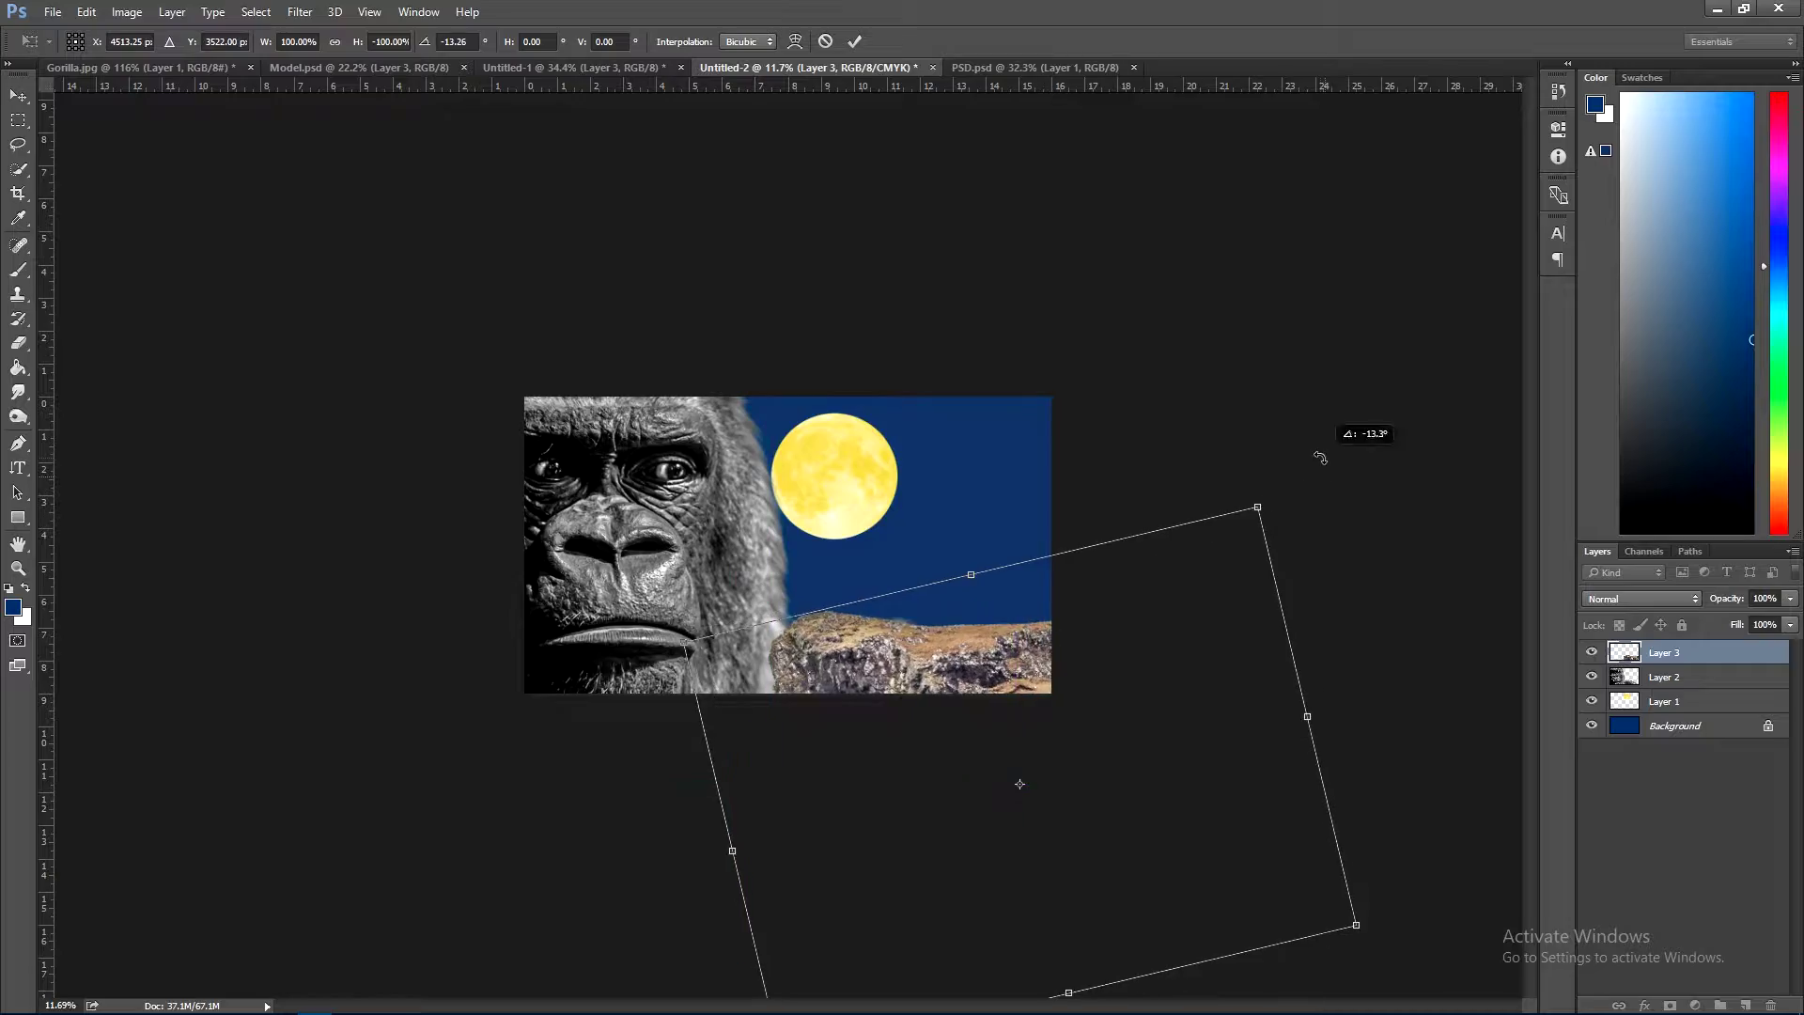
pyautogui.scroll(2, 830, 616)
pyautogui.scroll(3, 831, 616)
pyautogui.scroll(1, 657, 507)
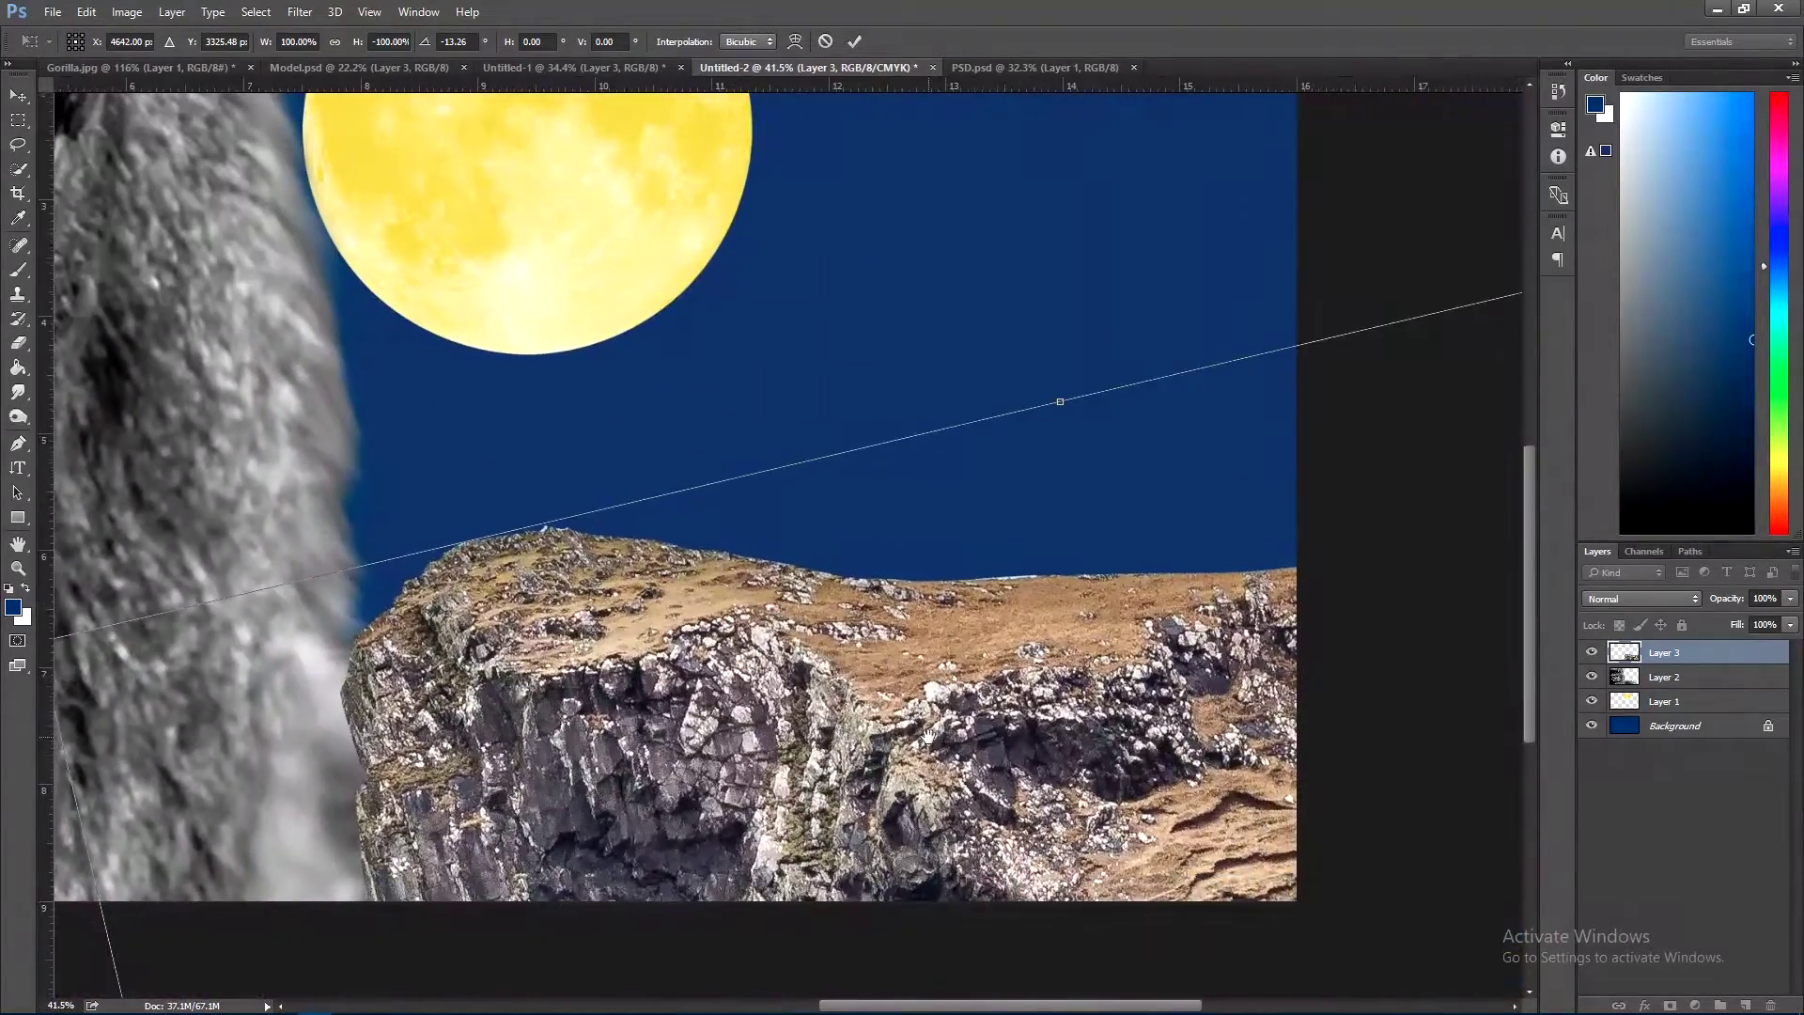
pyautogui.moveTo(419, 408); pyautogui.dragTo(416, 470)
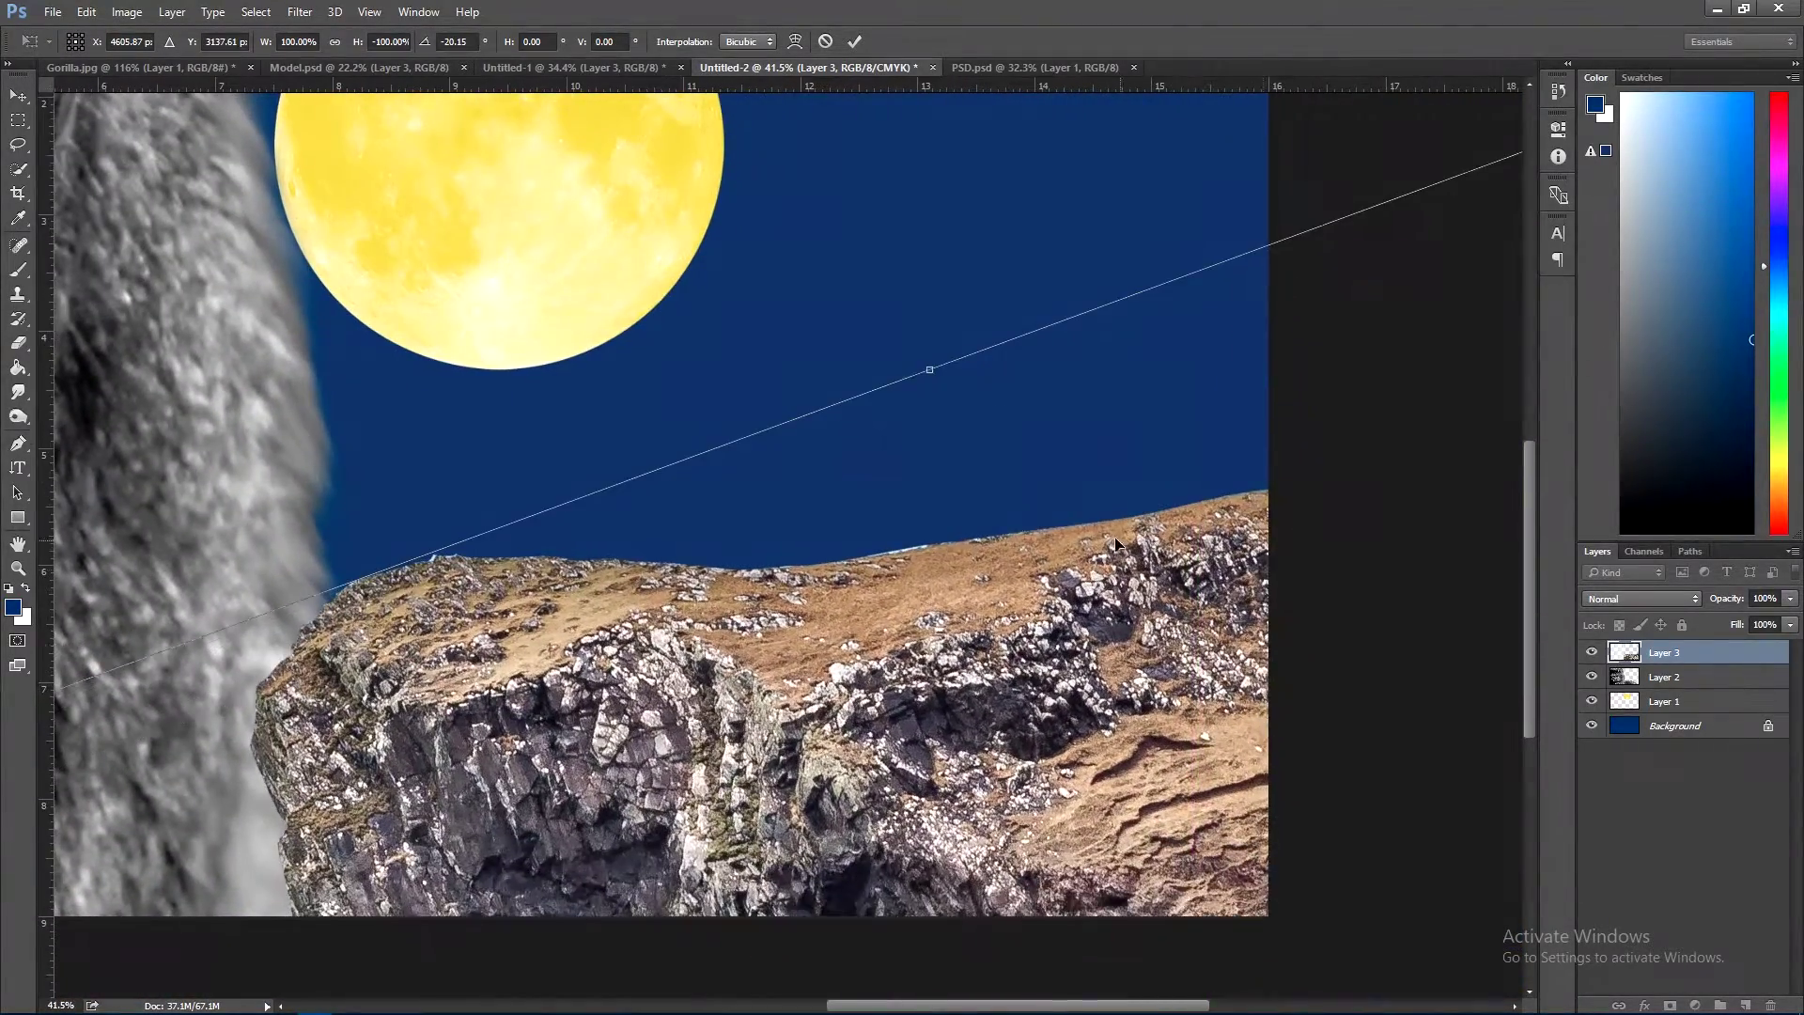
pyautogui.moveTo(895, 640)
pyautogui.mouseDown()
pyautogui.moveTo(867, 597)
pyautogui.moveTo(742, 700)
pyautogui.mouseUp()
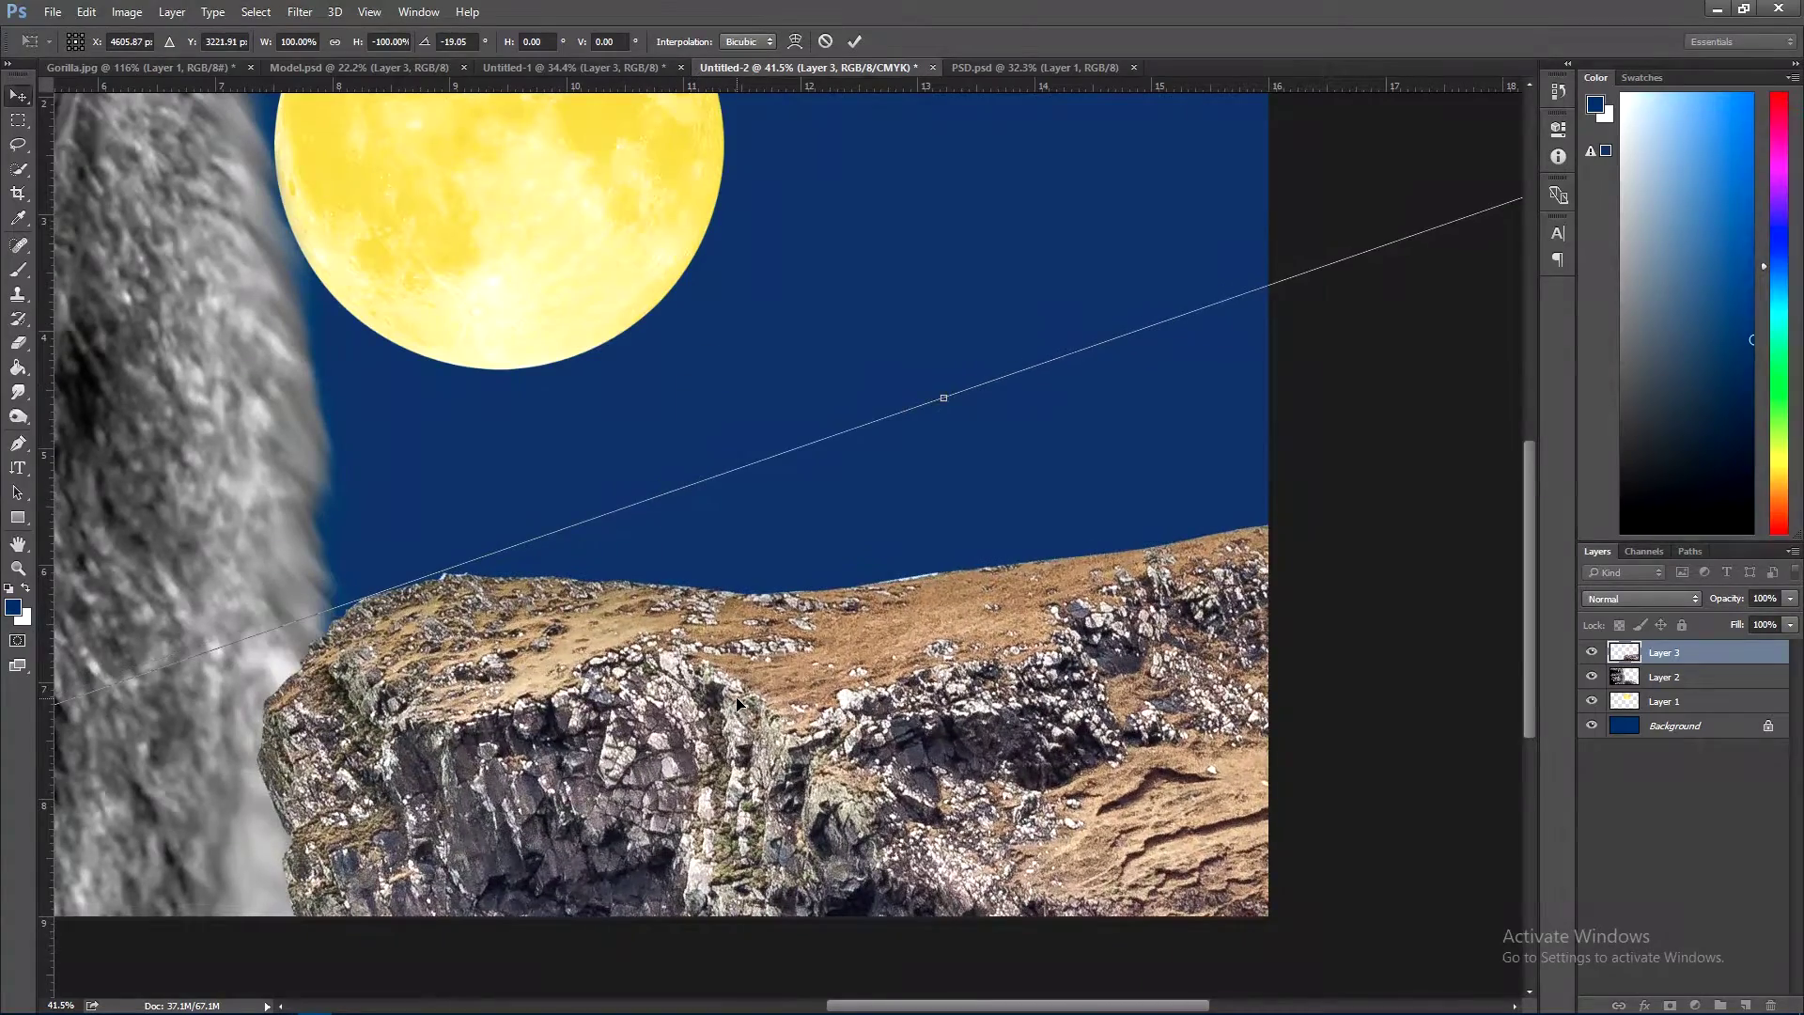
pyautogui.press('Return')
pyautogui.scroll(-1, 934, 808)
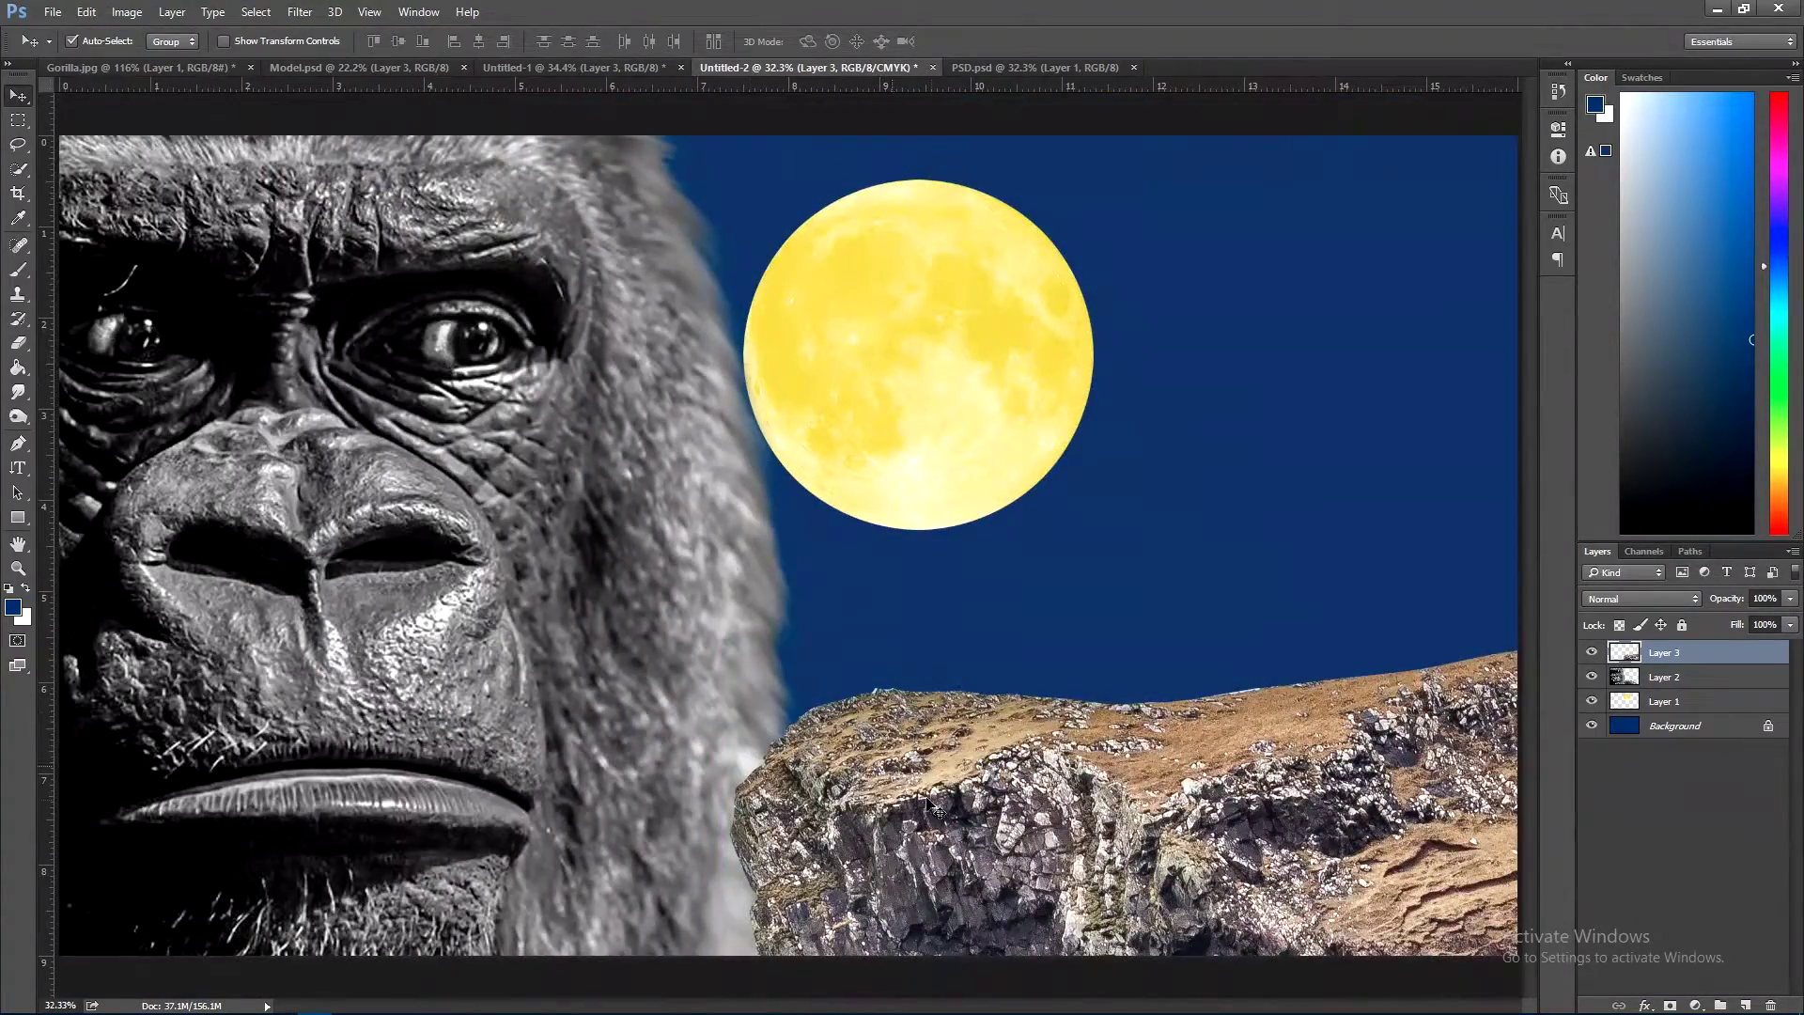
# - Camera Raw the cliff: Exposure +0.20, Highlights -48, Shadows +16, Whites -38, Blacks -25, Clarity +38, Vibrance +18
pyautogui.click(297, 12)
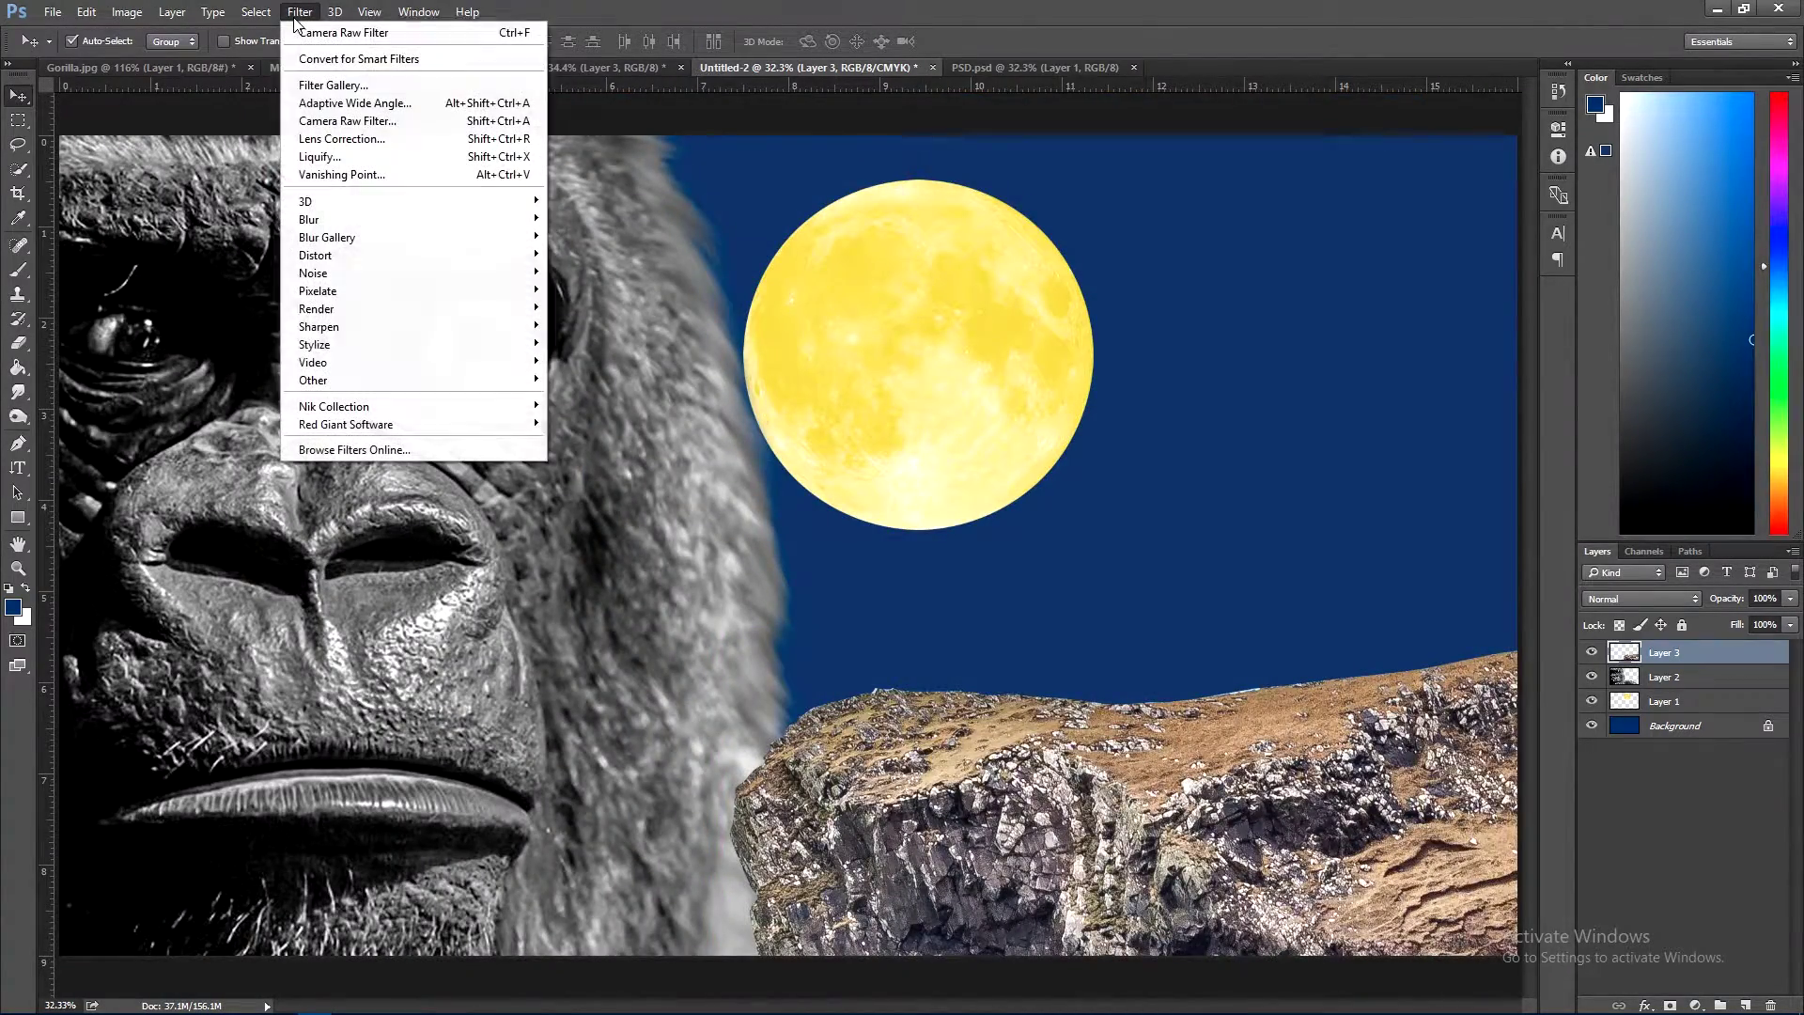
pyautogui.click(316, 121)
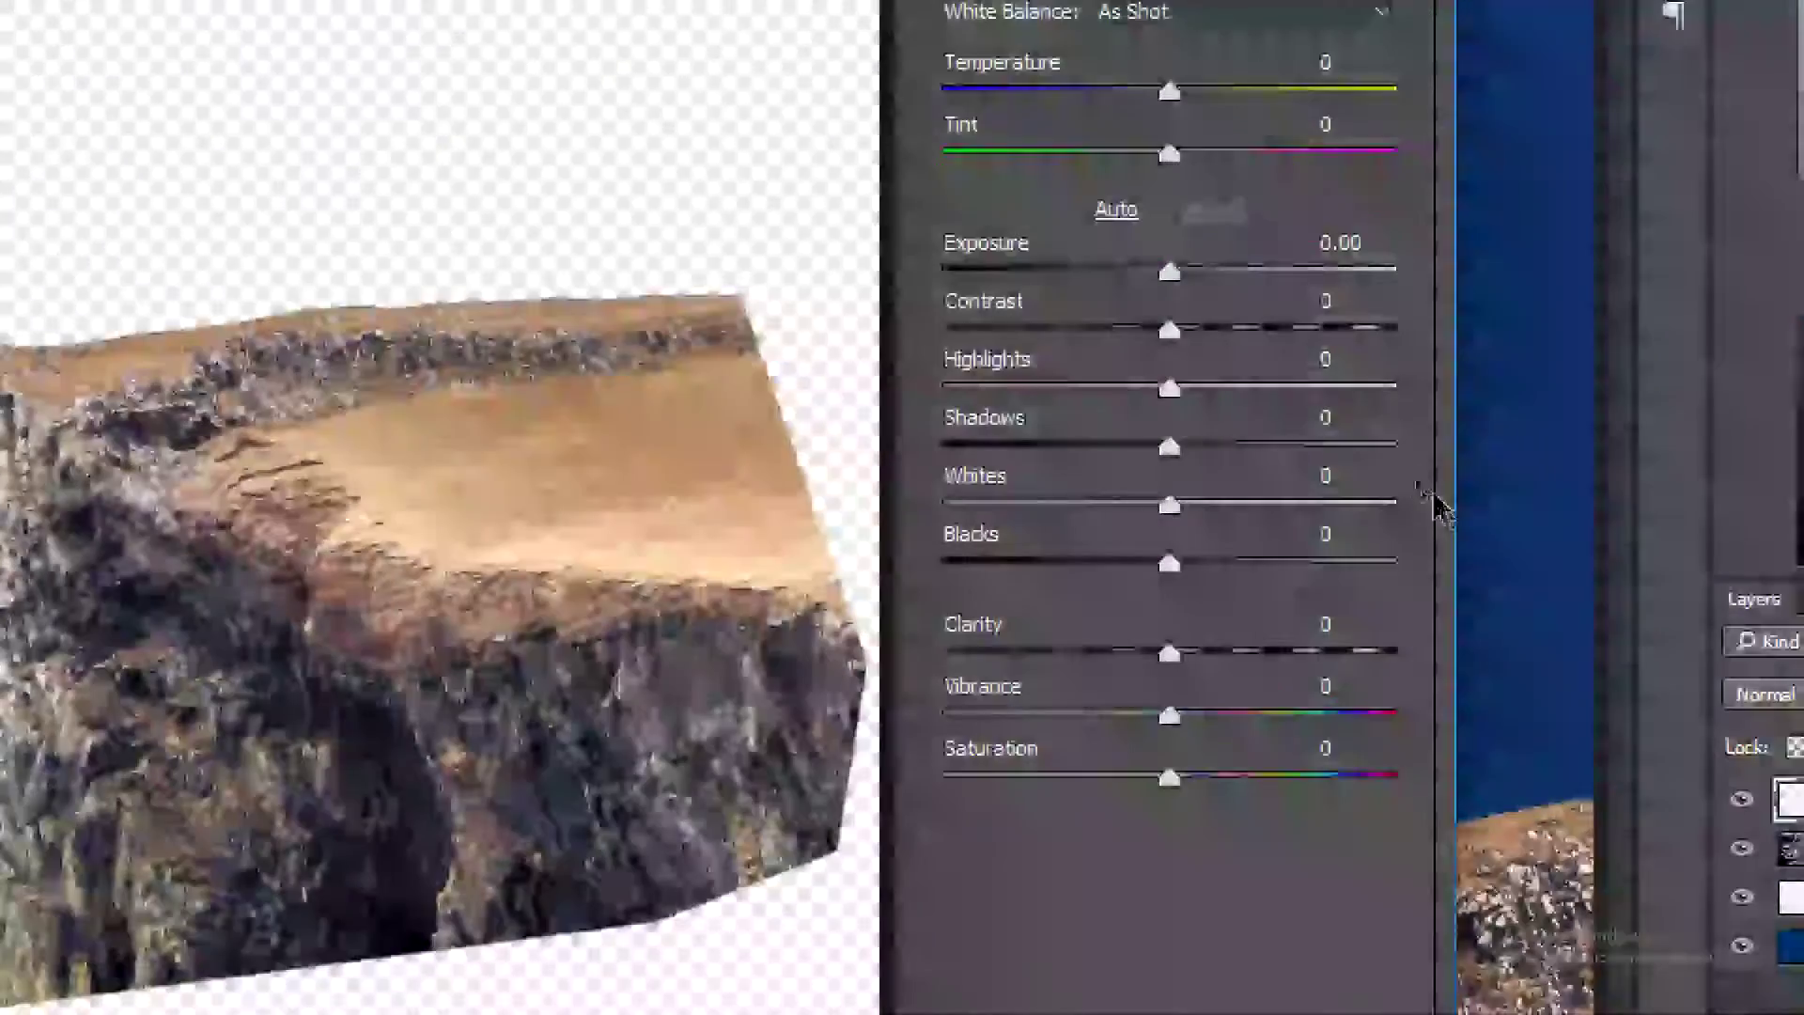
pyautogui.moveTo(1167, 272); pyautogui.dragTo(1163, 355)
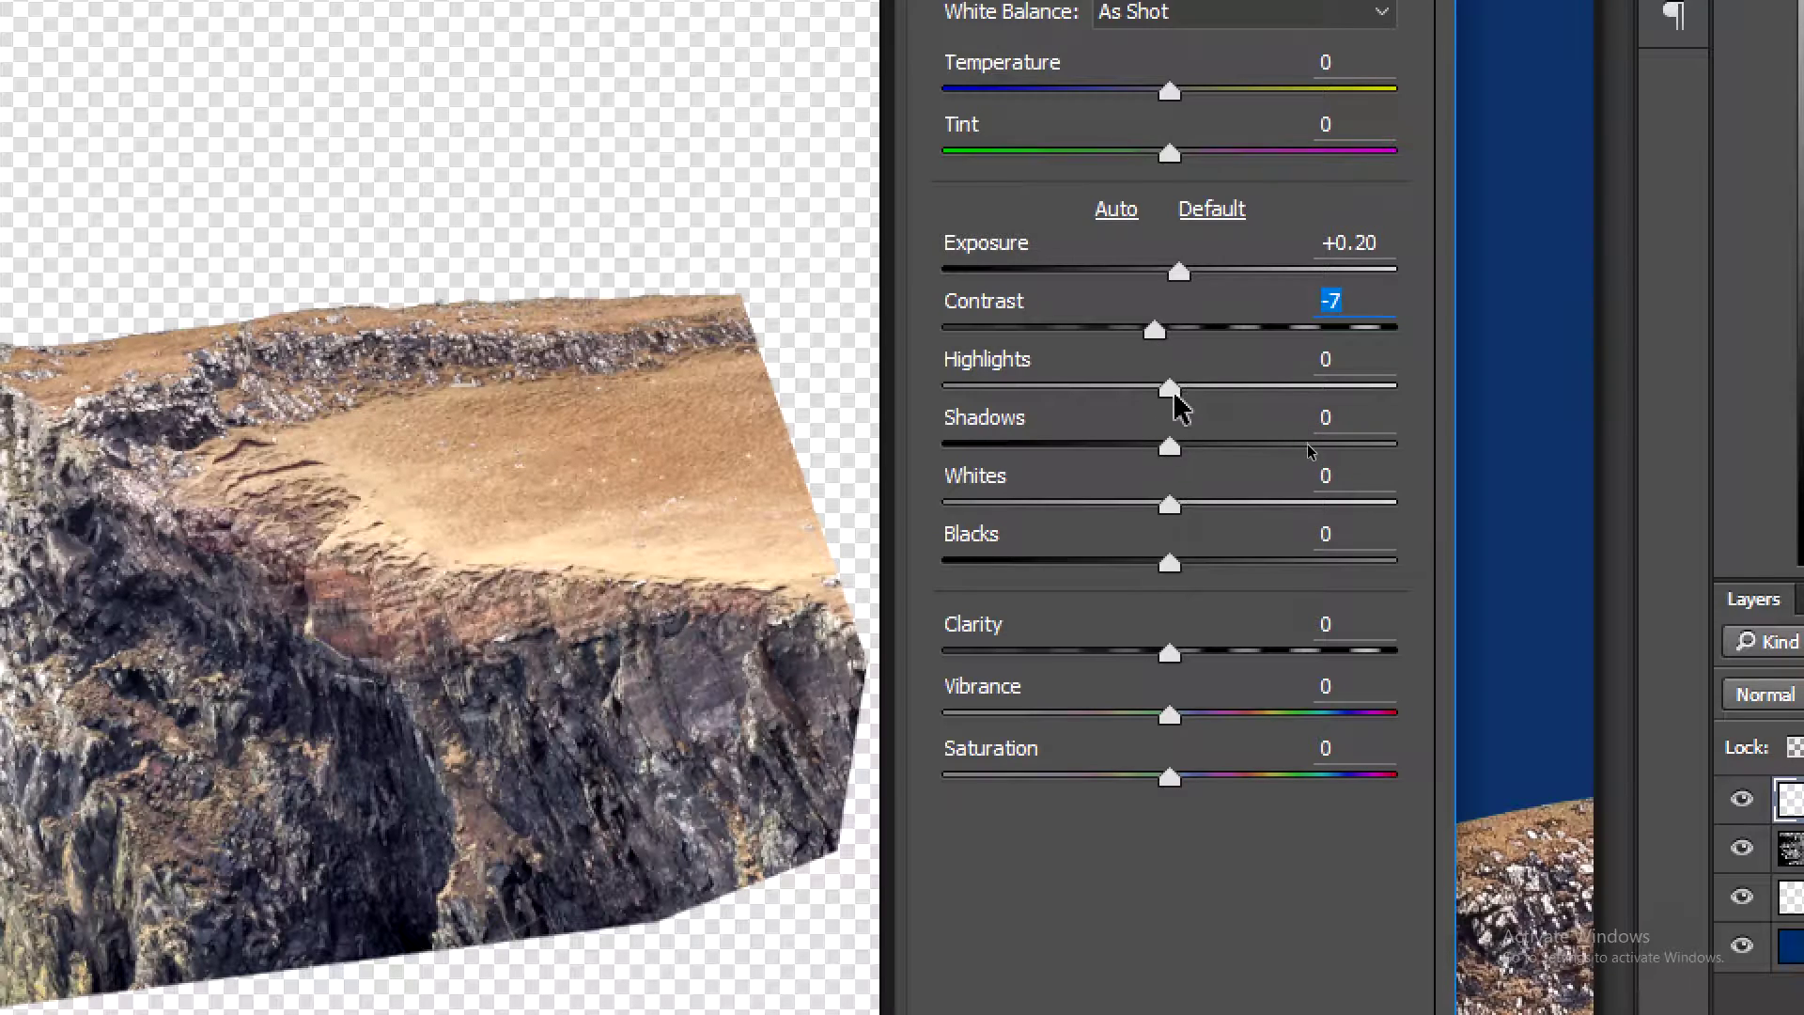
pyautogui.moveTo(1169, 389); pyautogui.dragTo(1062, 393)
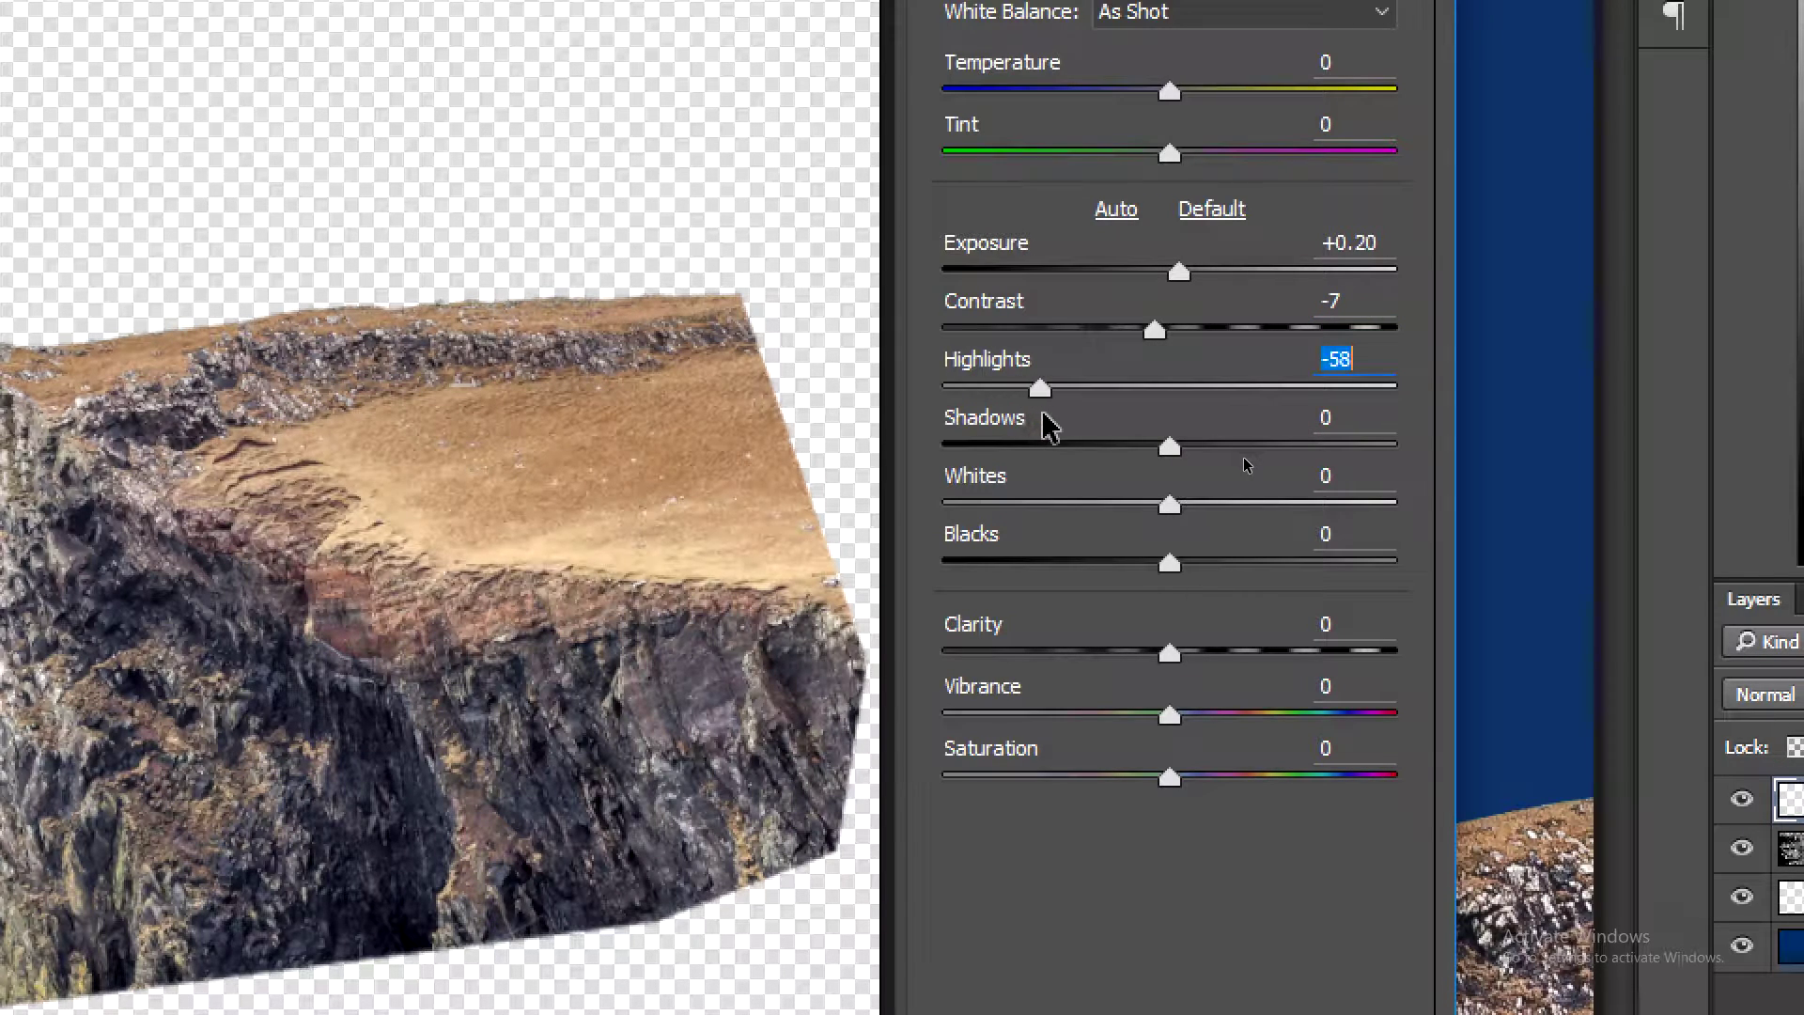
pyautogui.moveTo(1168, 445)
pyautogui.mouseDown()
pyautogui.moveTo(1204, 447)
pyautogui.moveTo(1082, 504)
pyautogui.mouseUp()
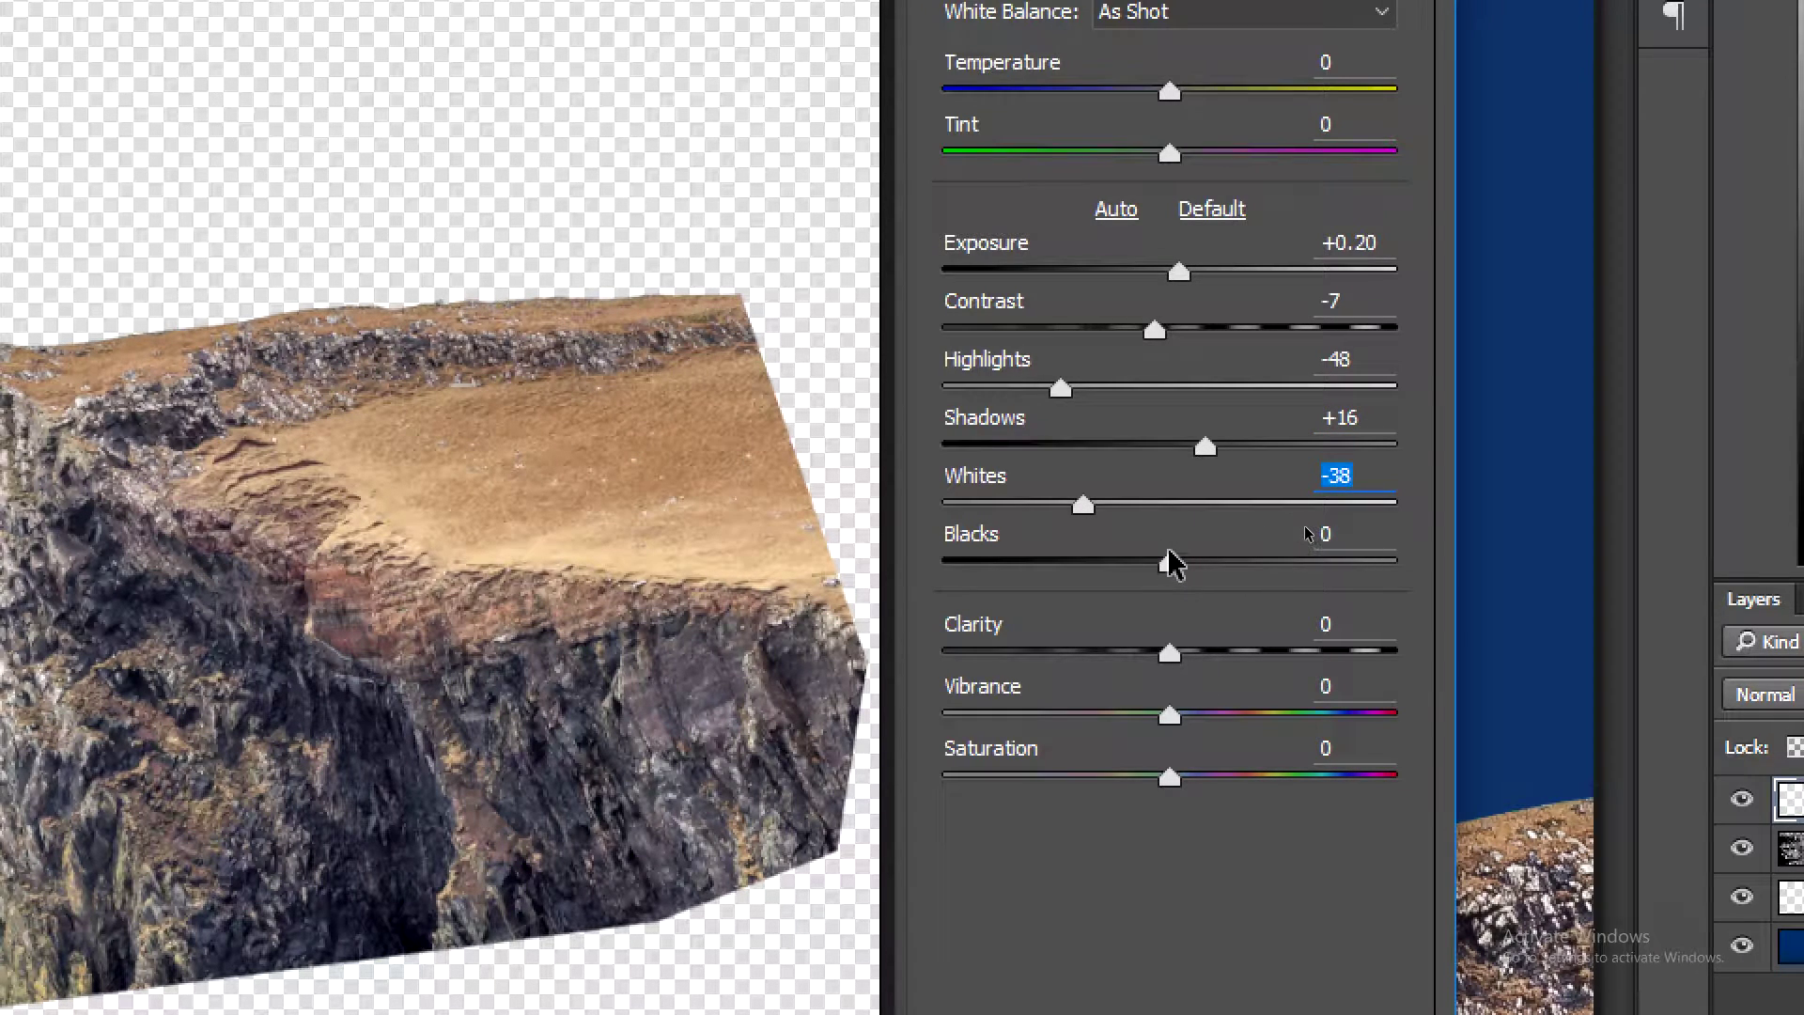
pyautogui.moveTo(1170, 562); pyautogui.dragTo(1112, 564)
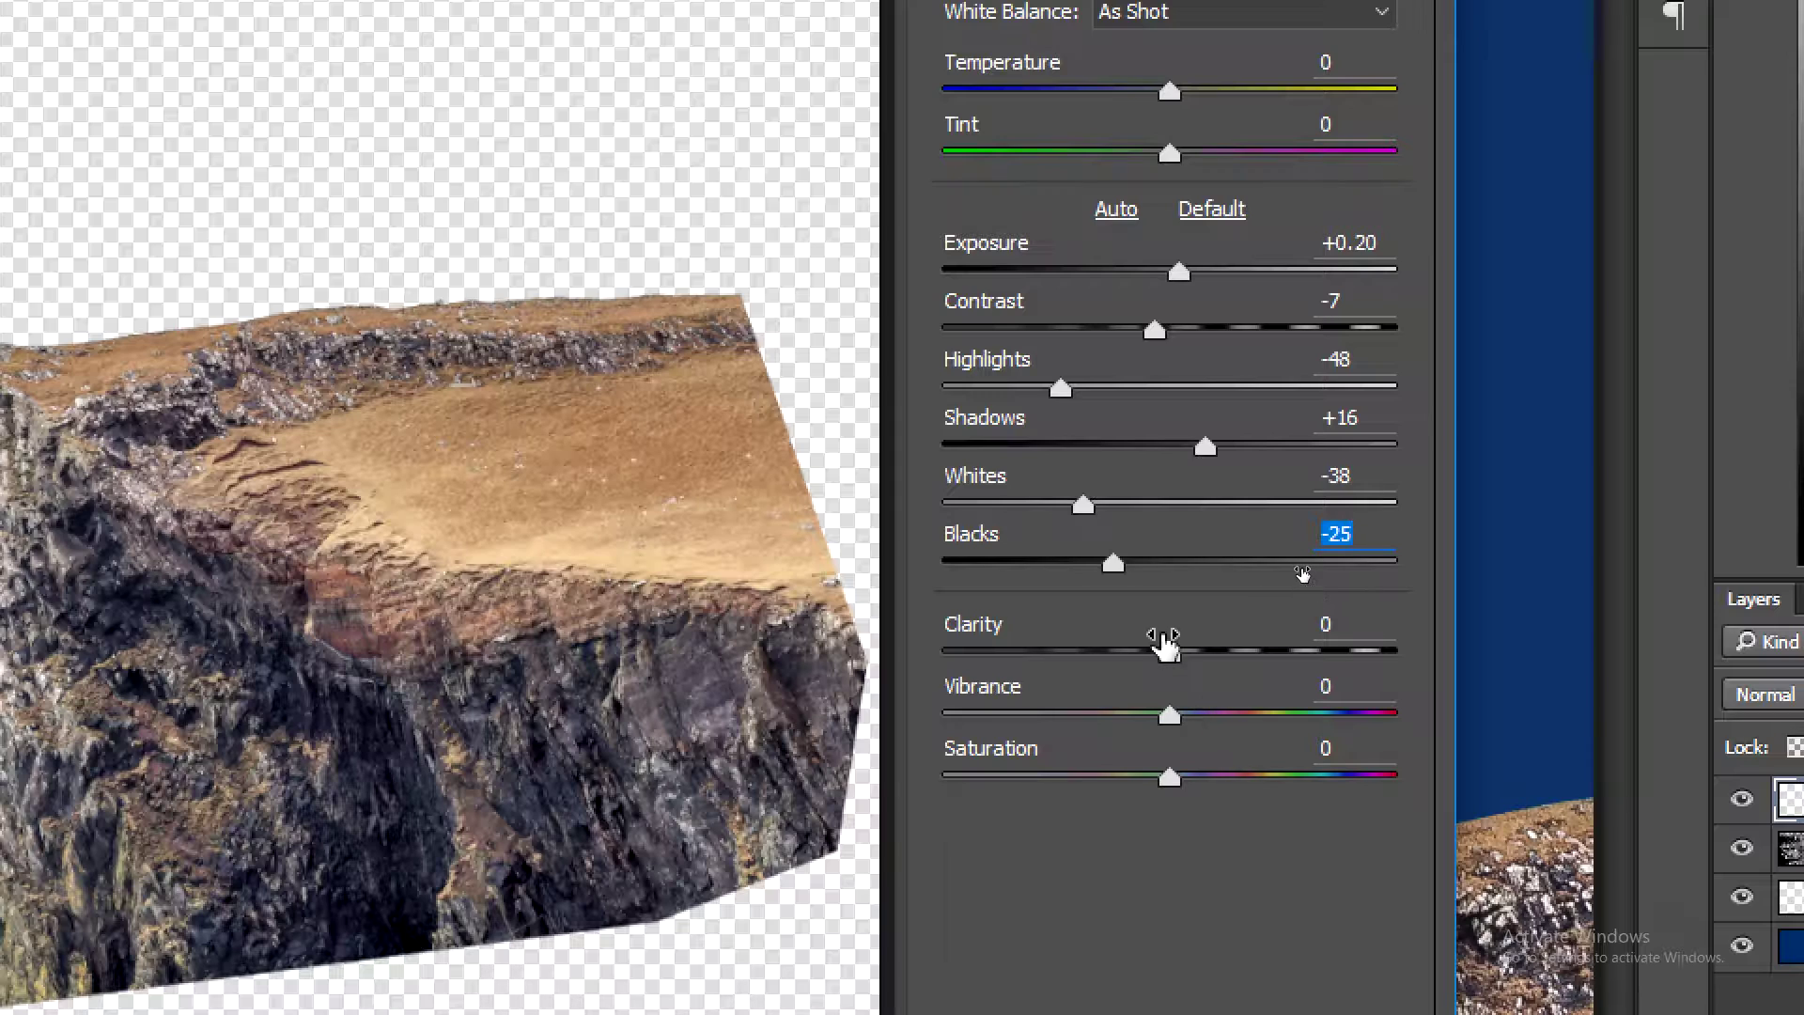
pyautogui.moveTo(1206, 651); pyautogui.dragTo(1256, 652)
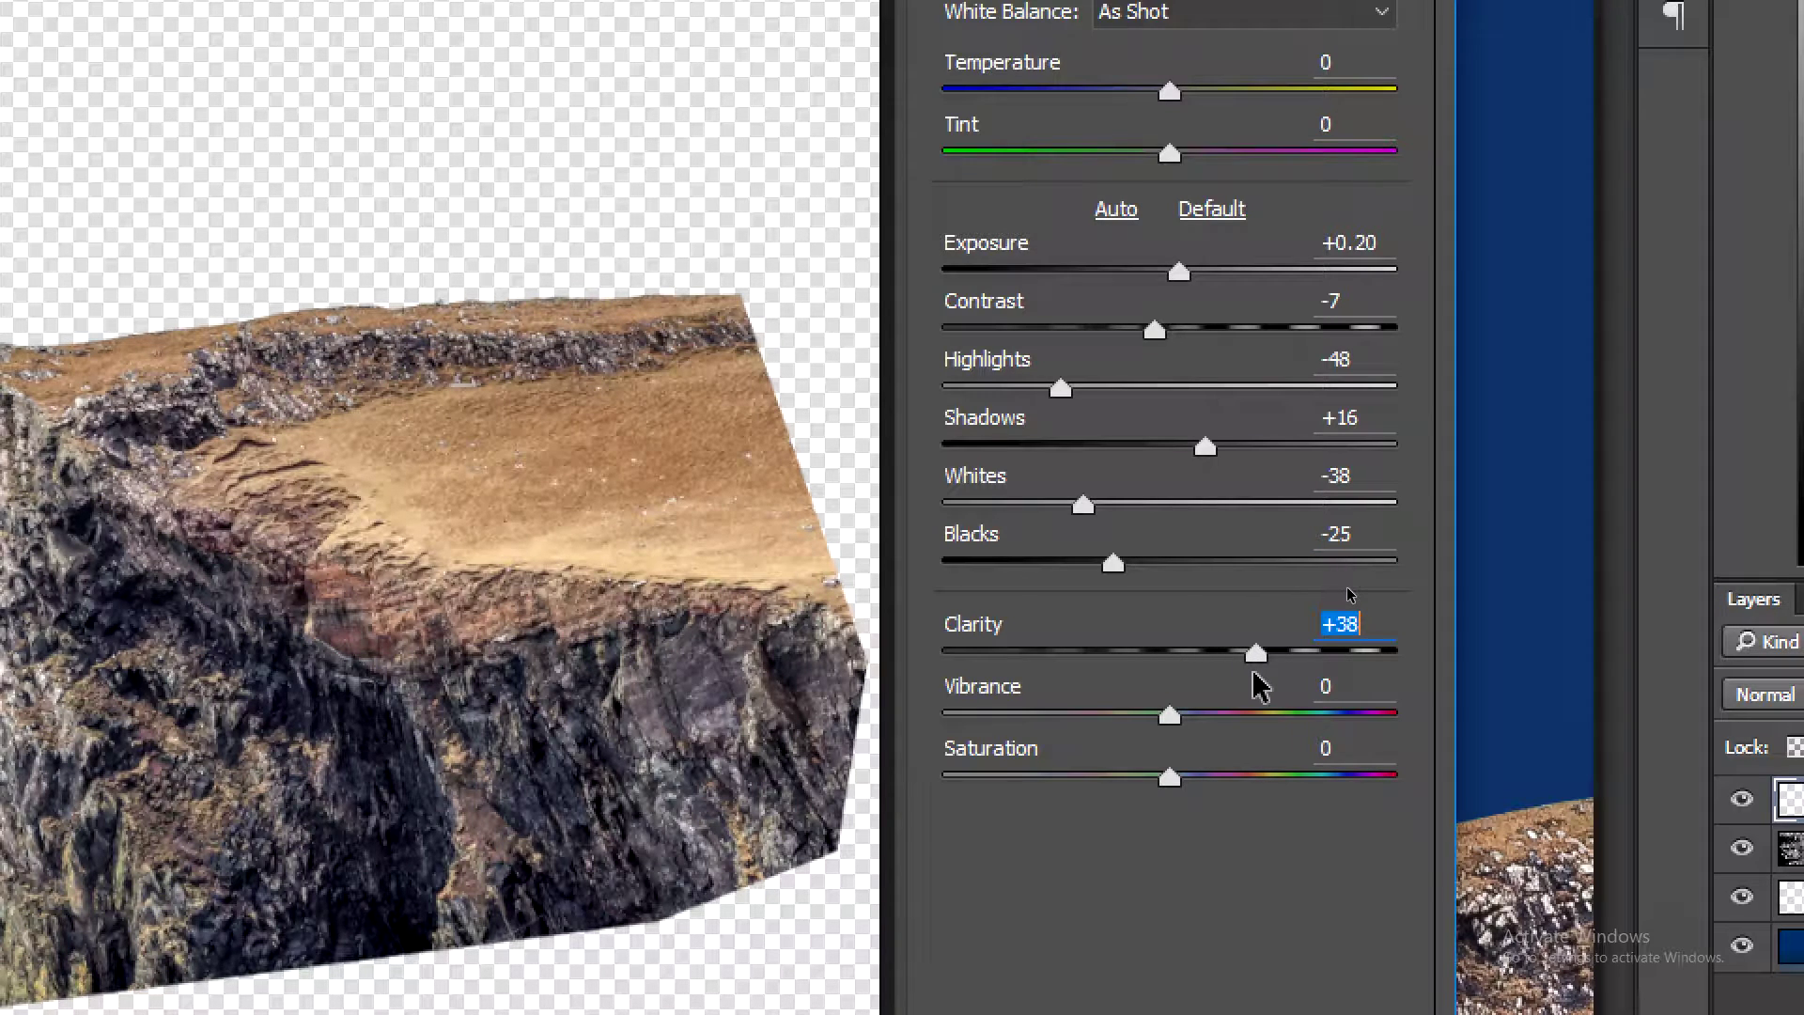
pyautogui.moveTo(1157, 711); pyautogui.dragTo(1216, 711)
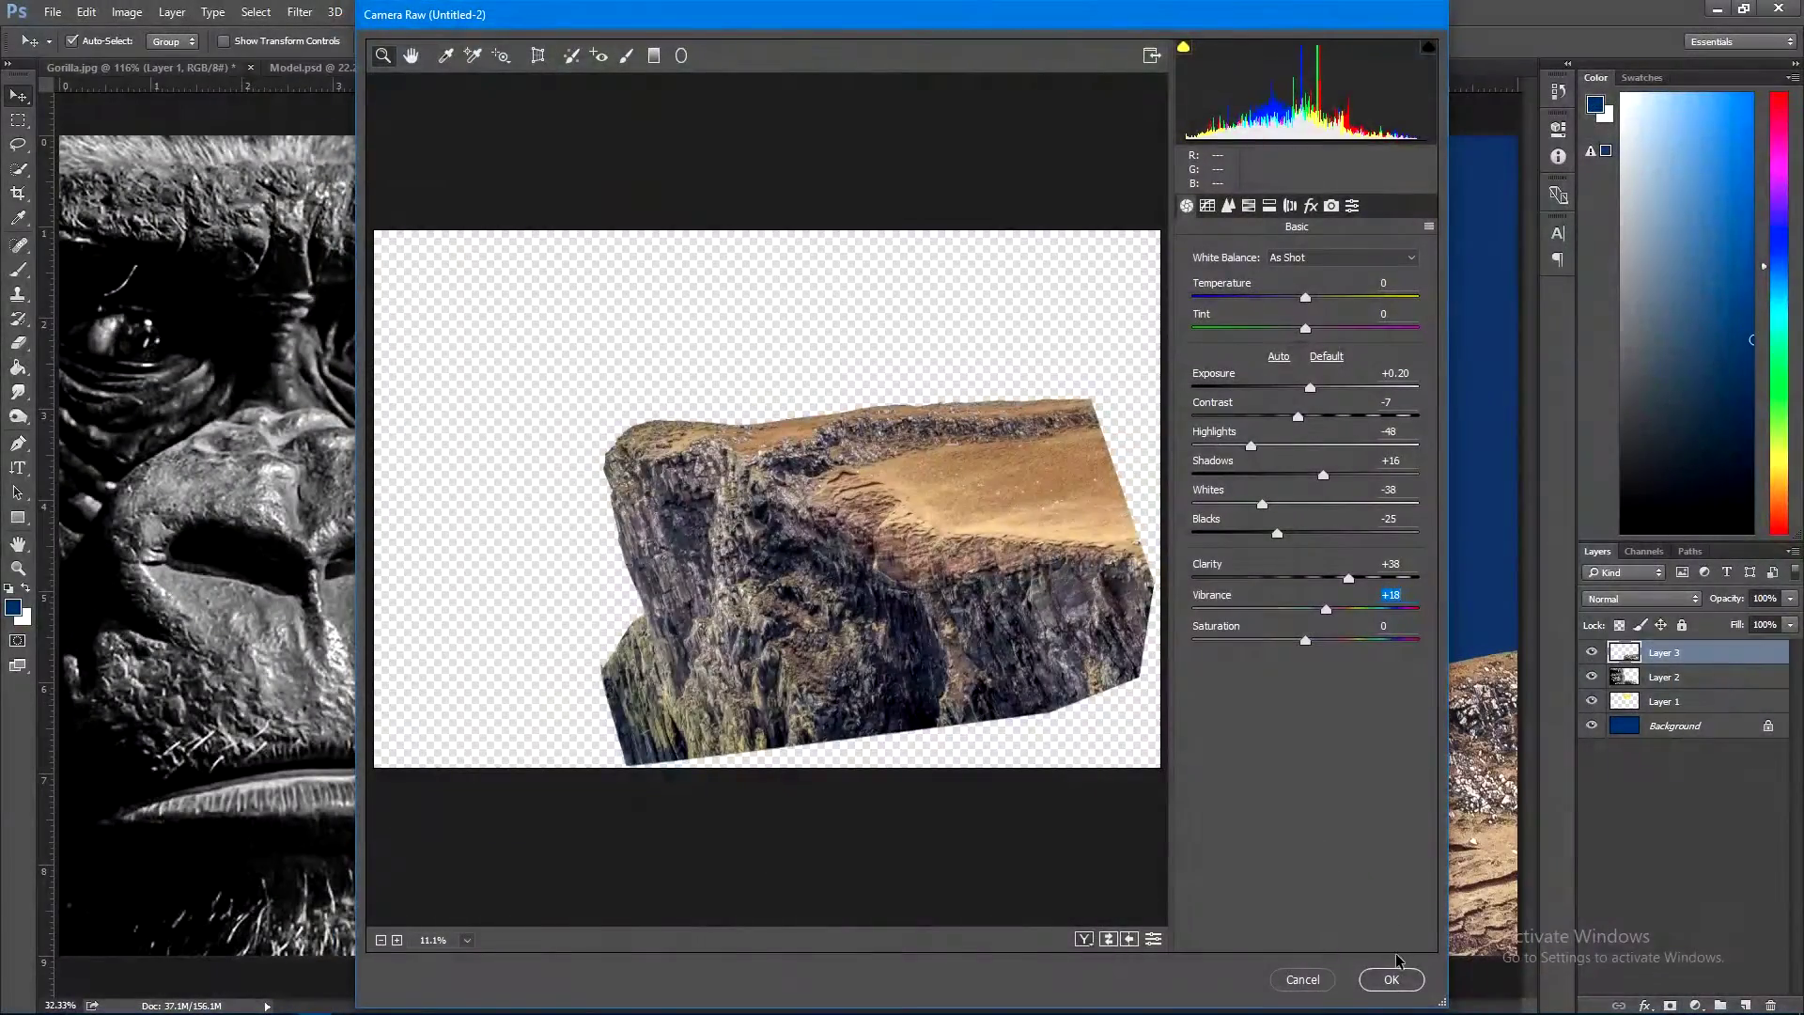
pyautogui.click(1391, 980)
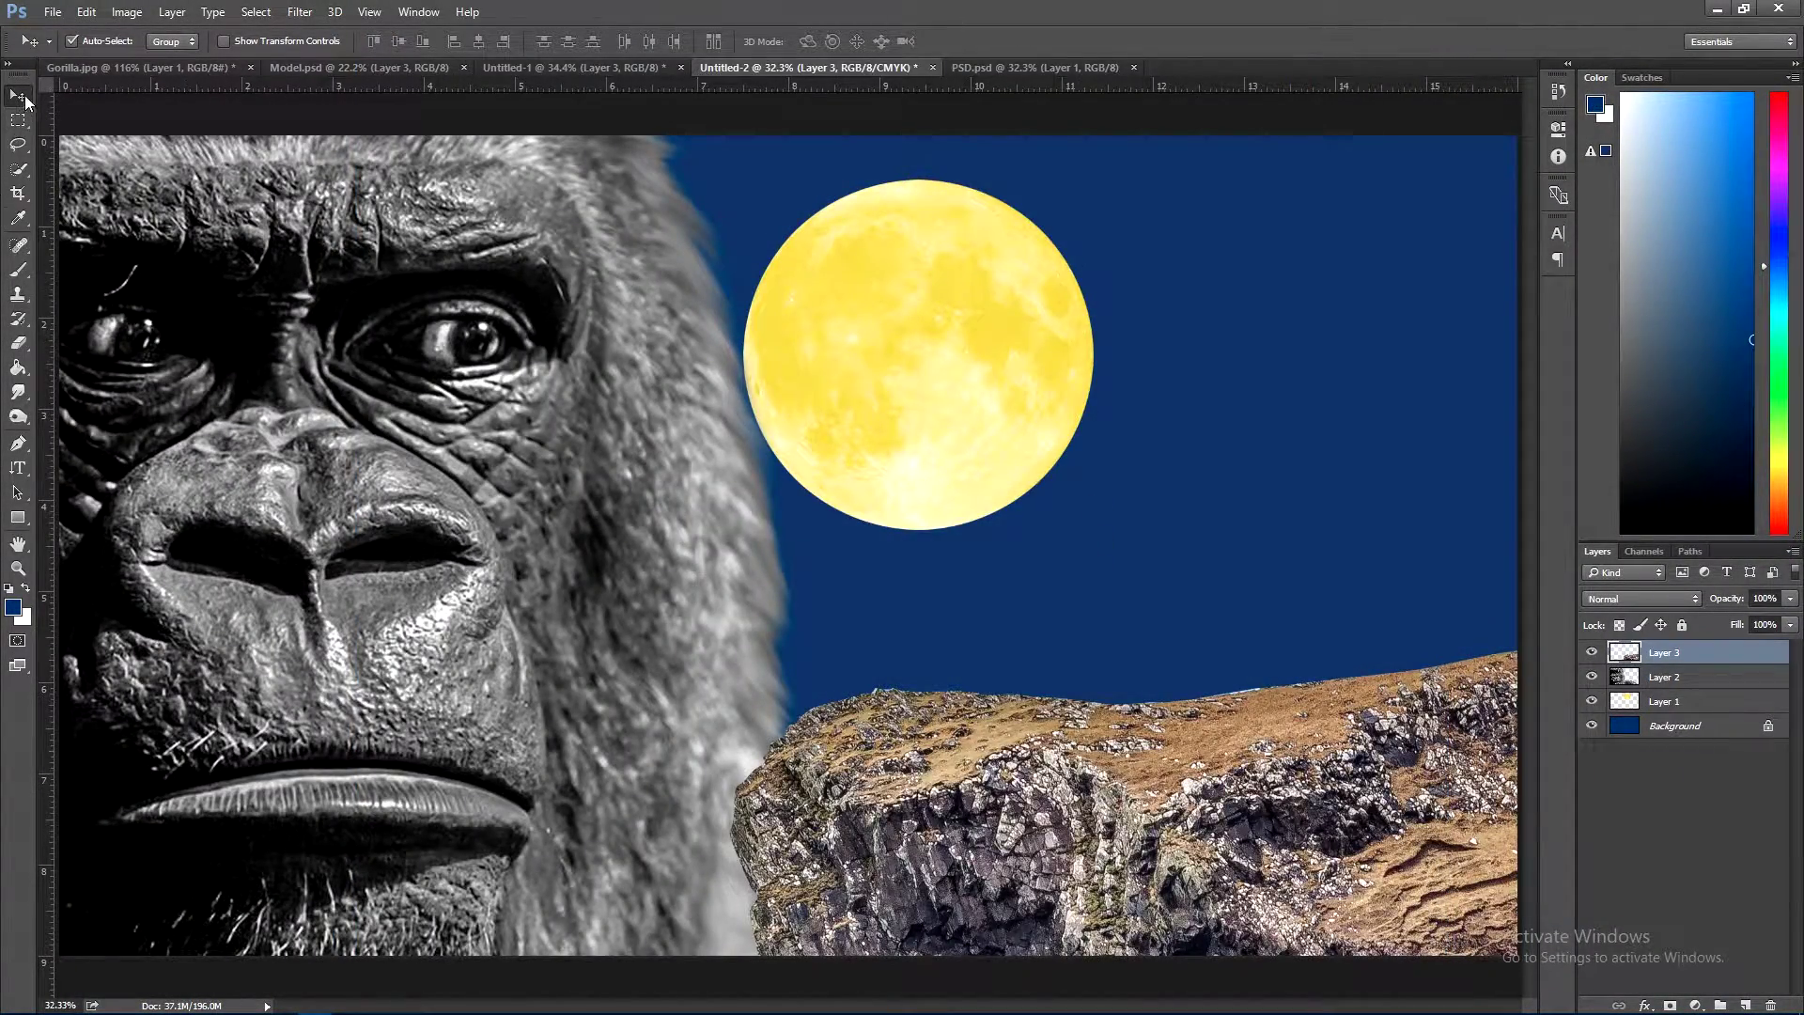
# - Shrink the gorilla layer to about 80% and shift it left
pyautogui.moveTo(429, 369); pyautogui.dragTo(456, 380)
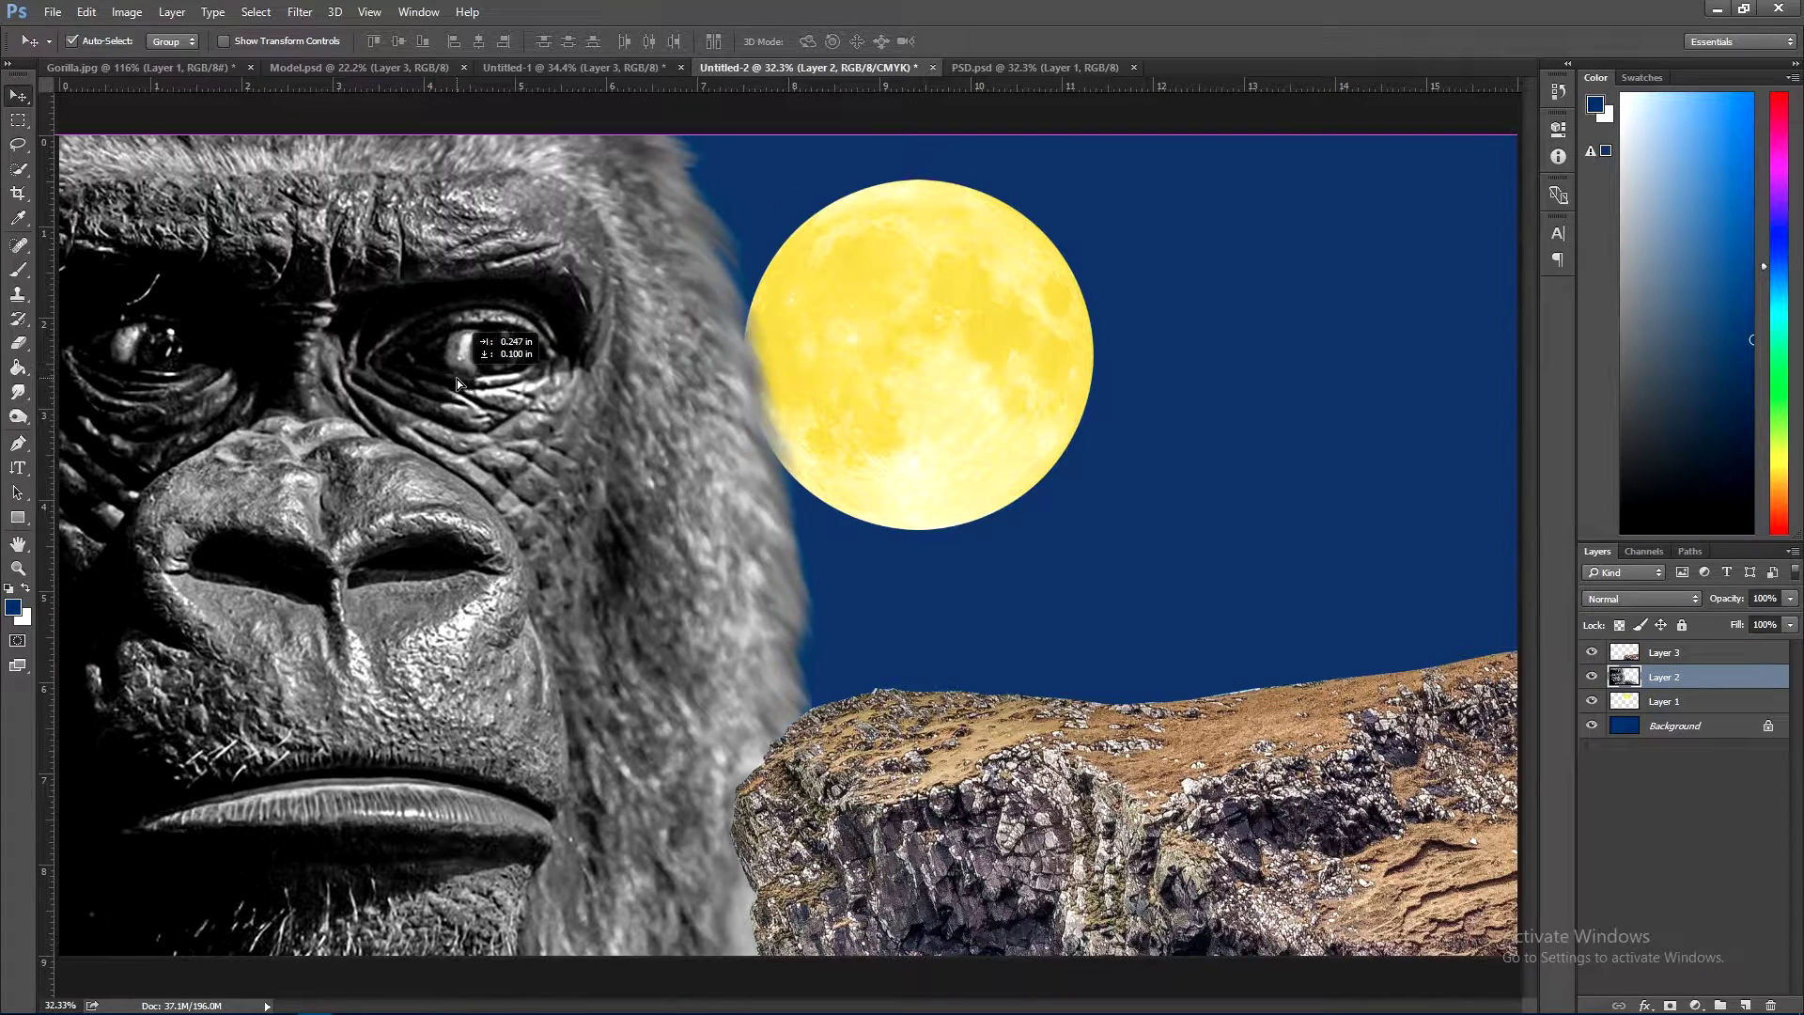
pyautogui.hotkey('ctrl', 't')
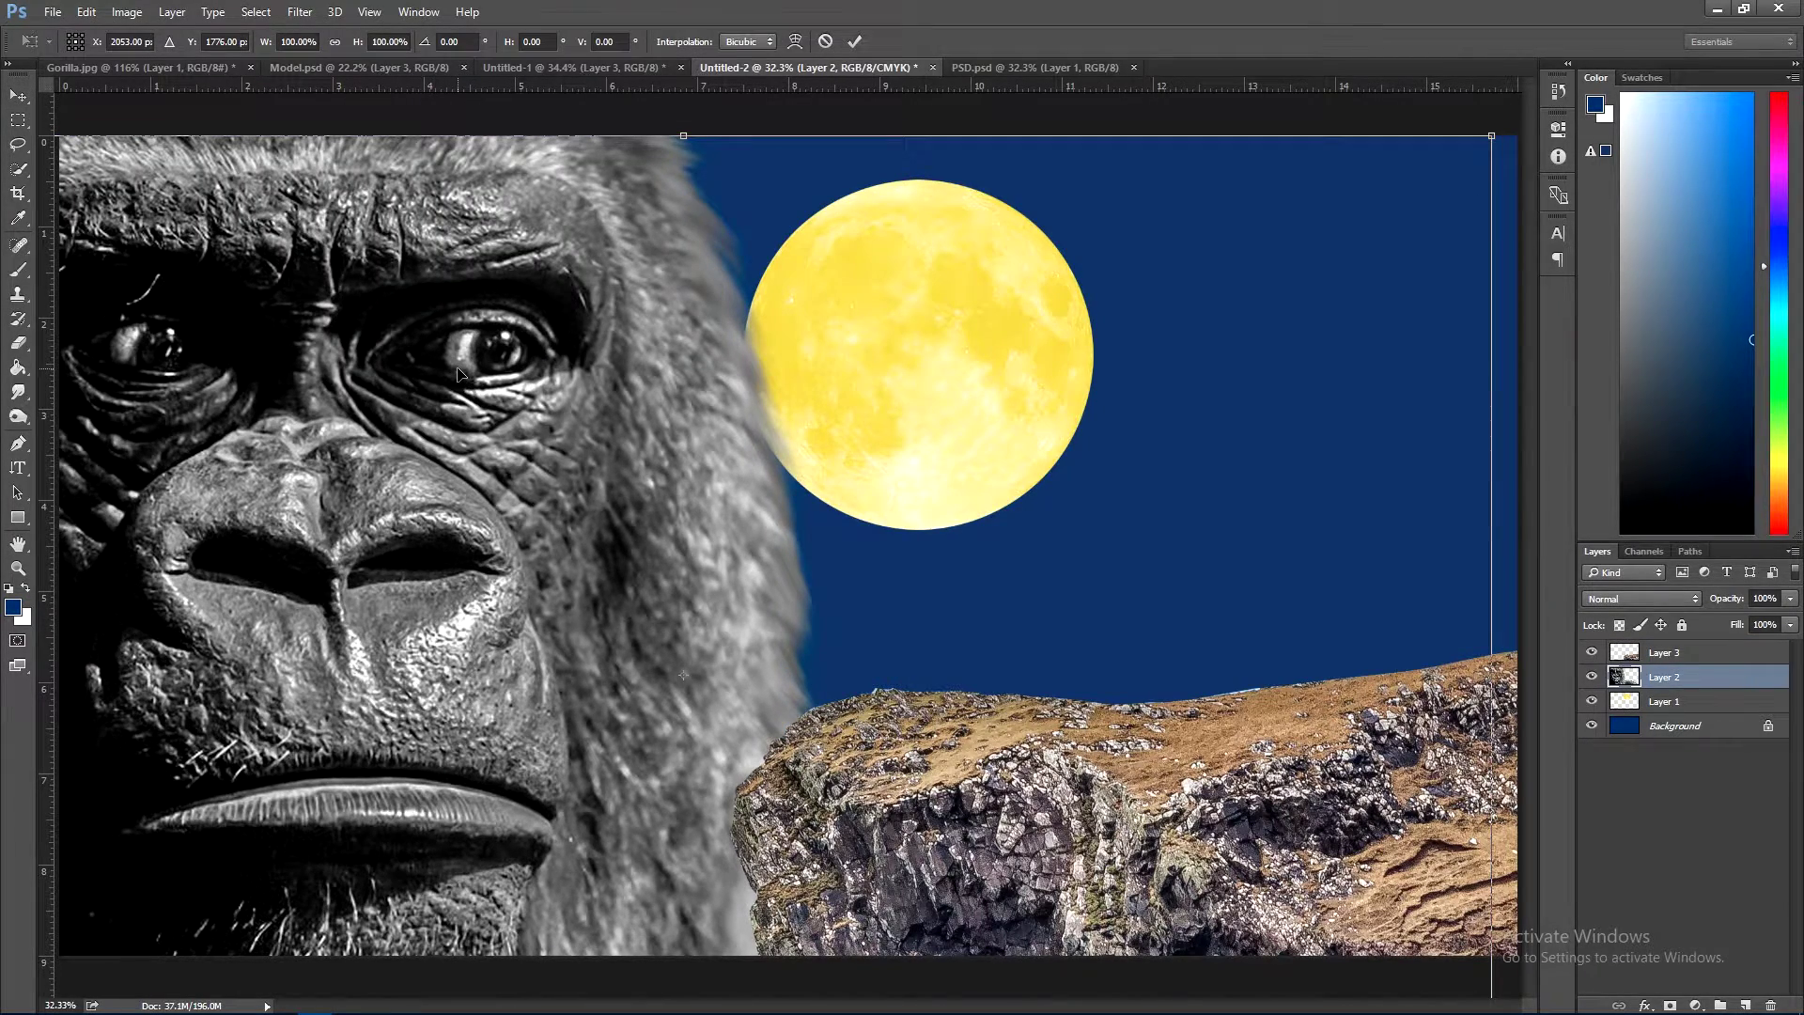
pyautogui.hotkey('ctrl', '0')
pyautogui.moveTo(188, 981); pyautogui.dragTo(378, 745)
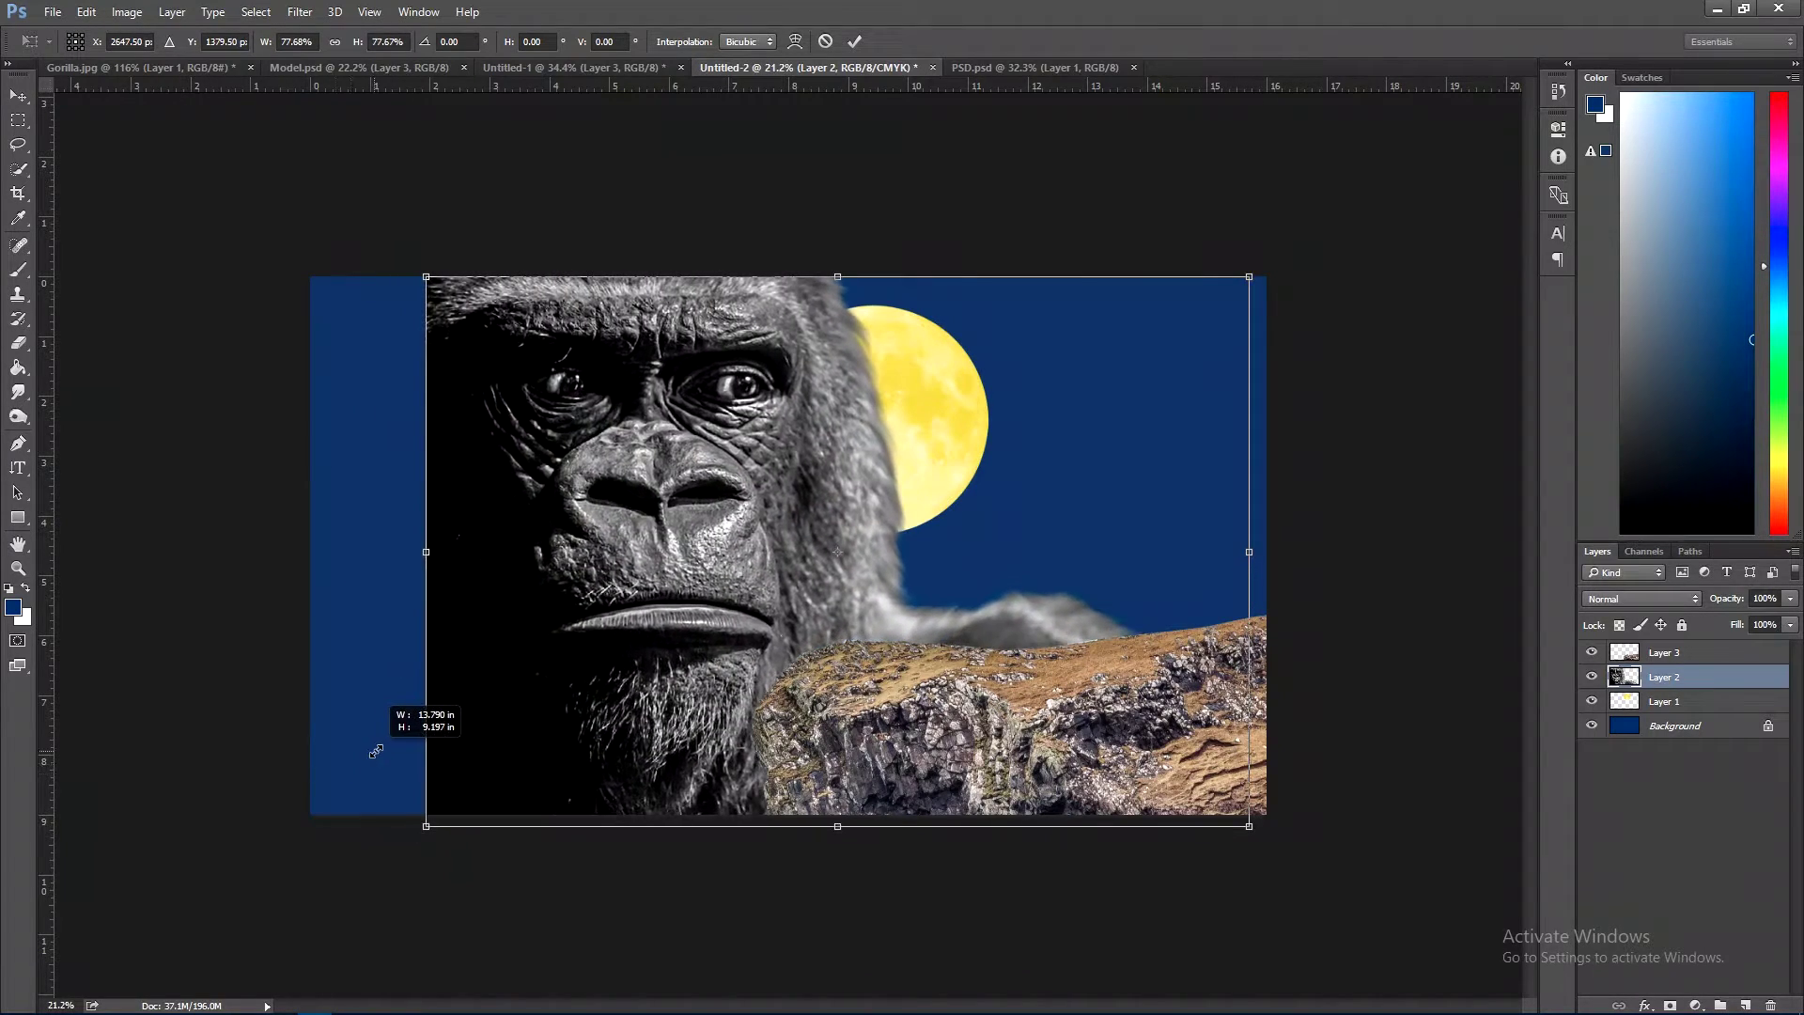
pyautogui.moveTo(700, 729)
pyautogui.mouseDown()
pyautogui.moveTo(493, 719)
pyautogui.moveTo(618, 725)
pyautogui.mouseUp()
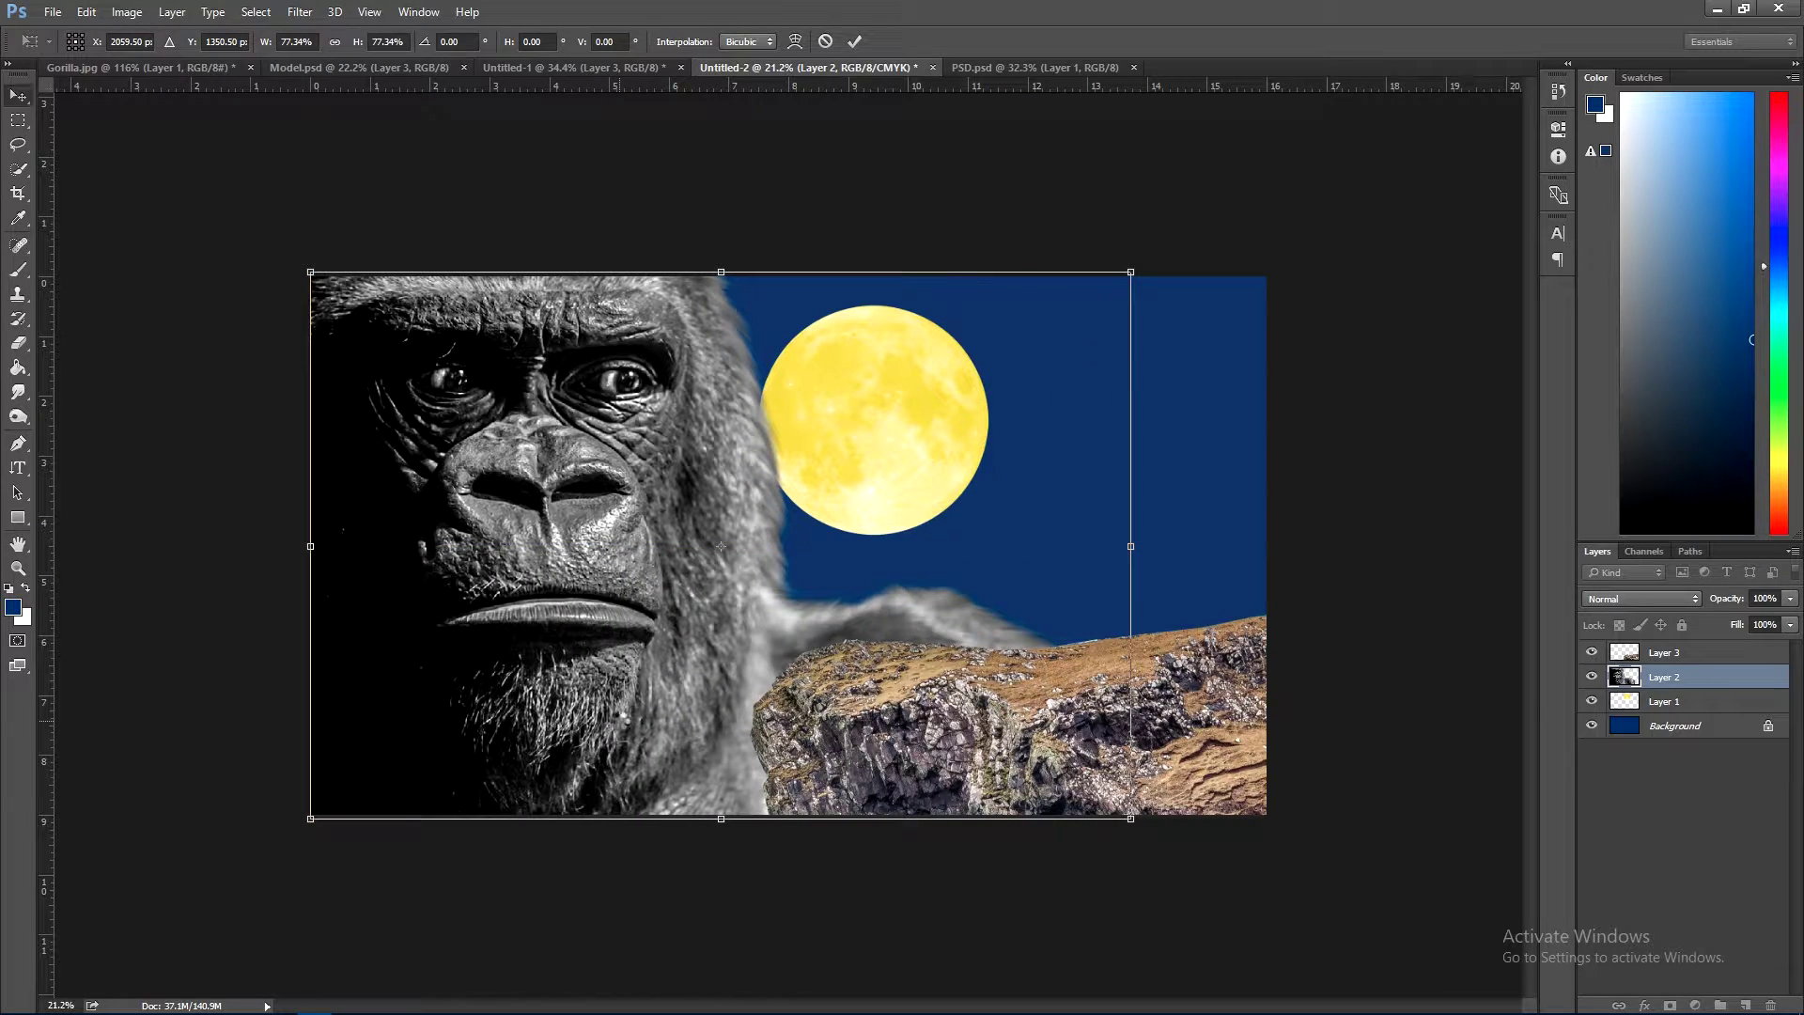
pyautogui.press('Return')
# - Rescale the gorilla to about 110.7% and nudge it up and left into place
pyautogui.hotkey('ctrl', 't')
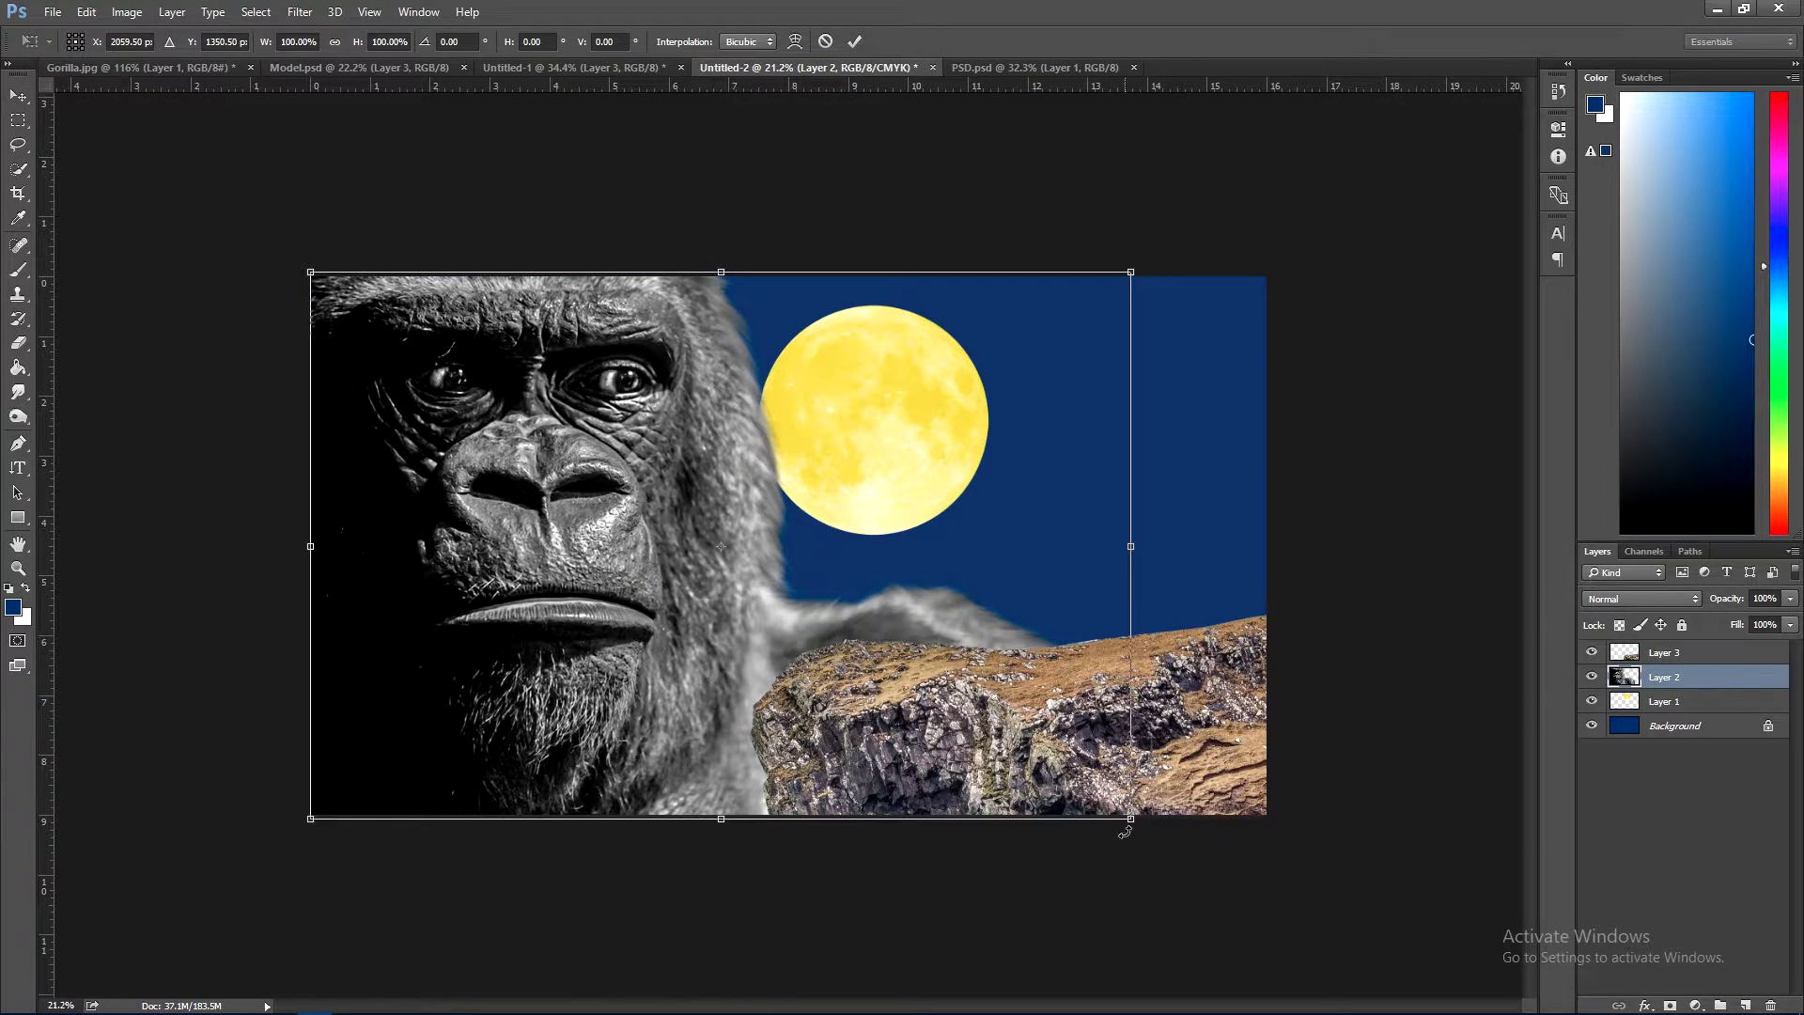
pyautogui.moveTo(1141, 824); pyautogui.dragTo(1229, 881)
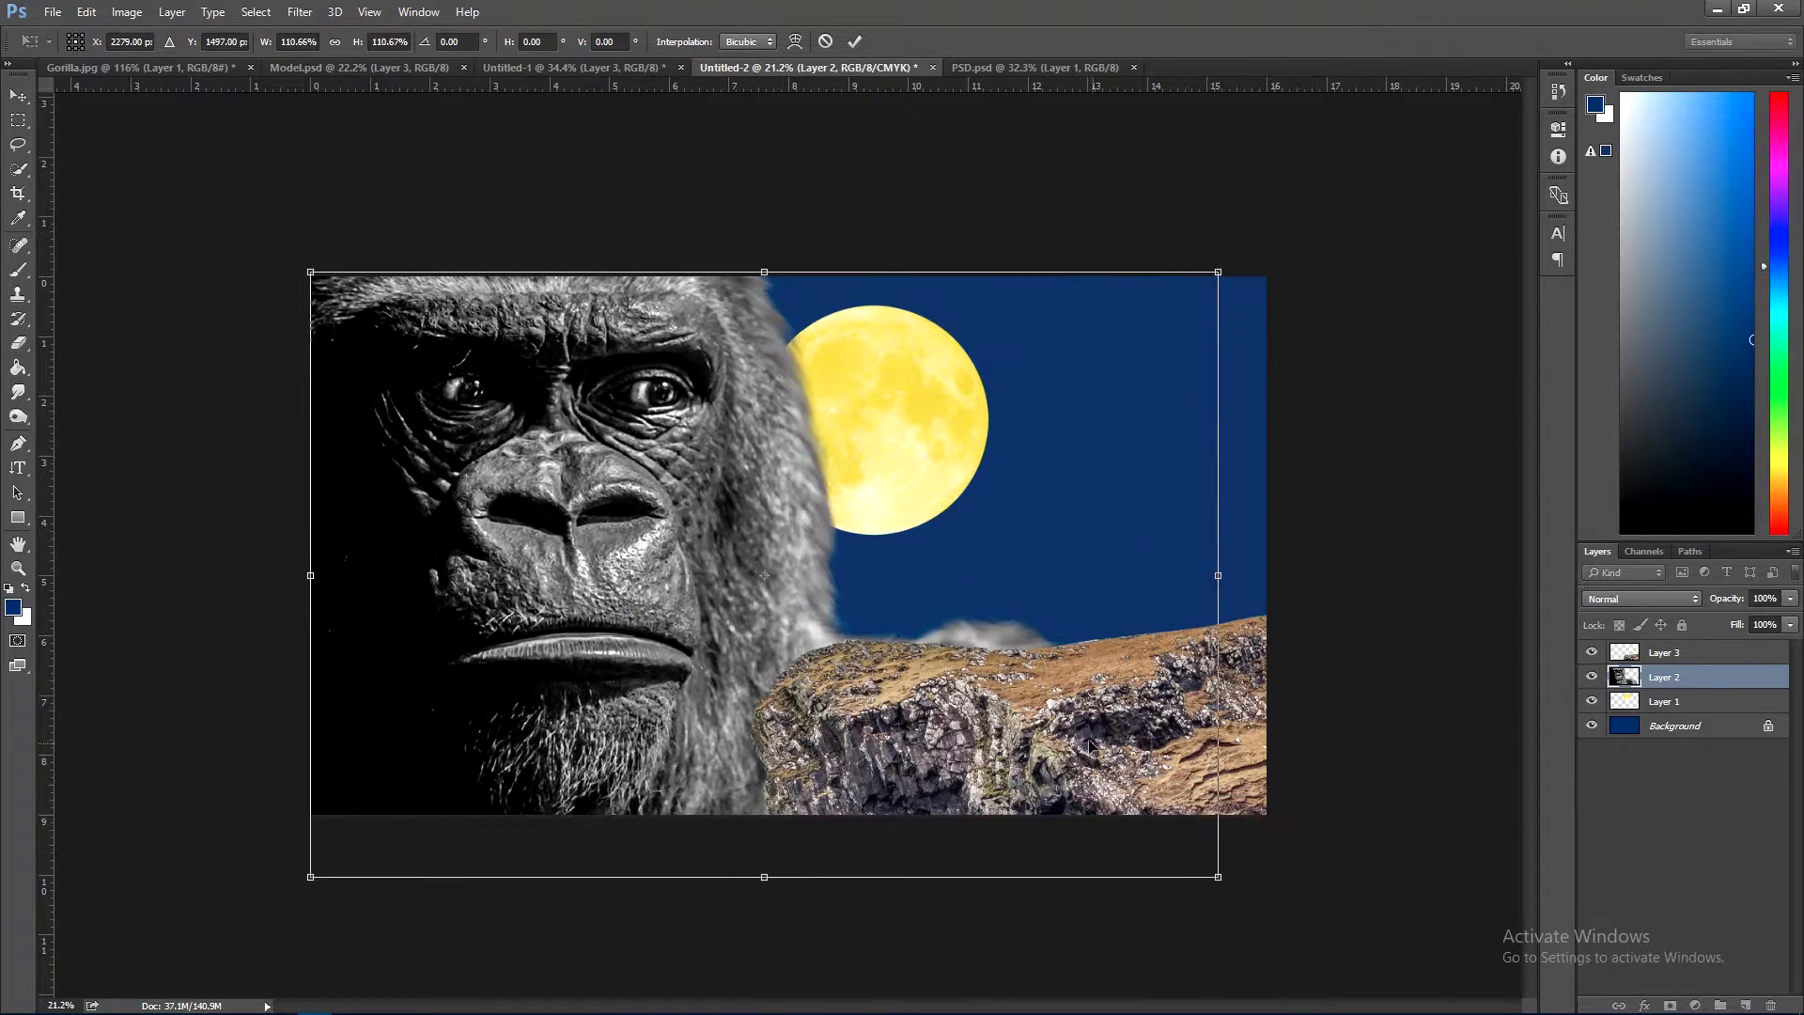
pyautogui.moveTo(1070, 738)
pyautogui.mouseDown()
pyautogui.moveTo(1014, 732)
pyautogui.moveTo(1056, 733)
pyautogui.mouseUp()
pyautogui.press('Return')
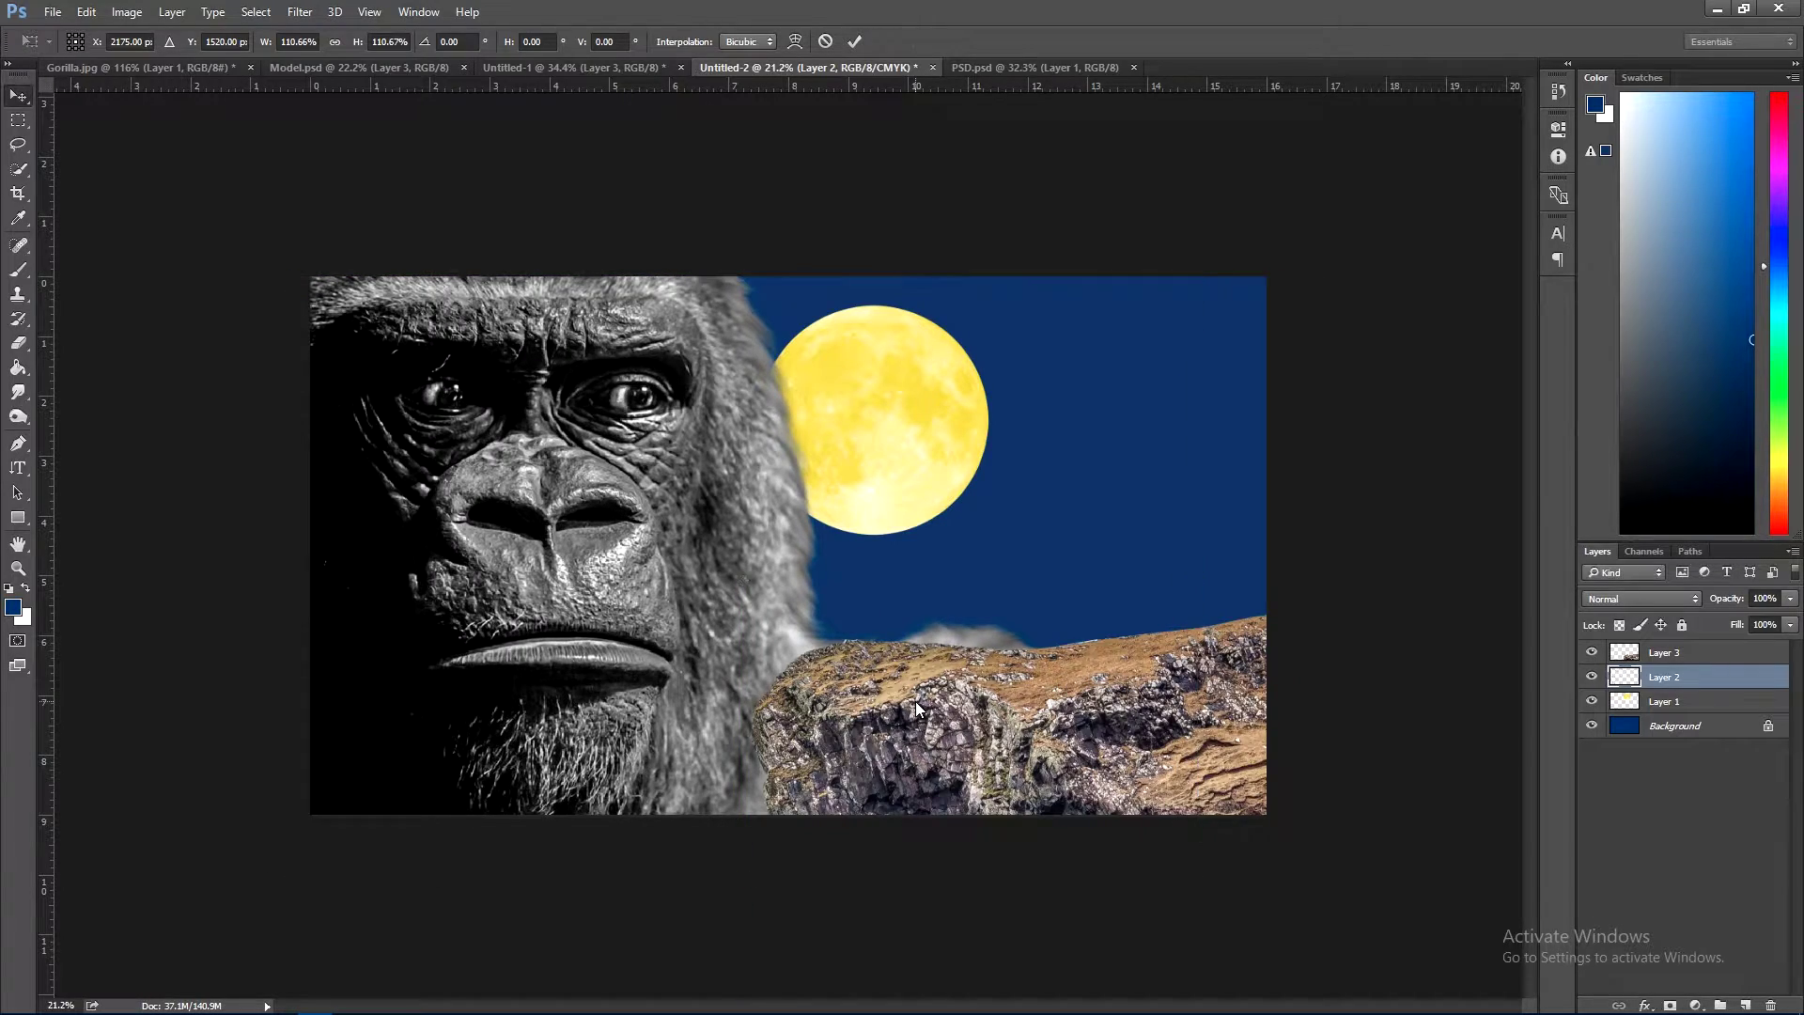
pyautogui.moveTo(923, 711); pyautogui.dragTo(921, 709)
pyautogui.scroll(3, 920, 706)
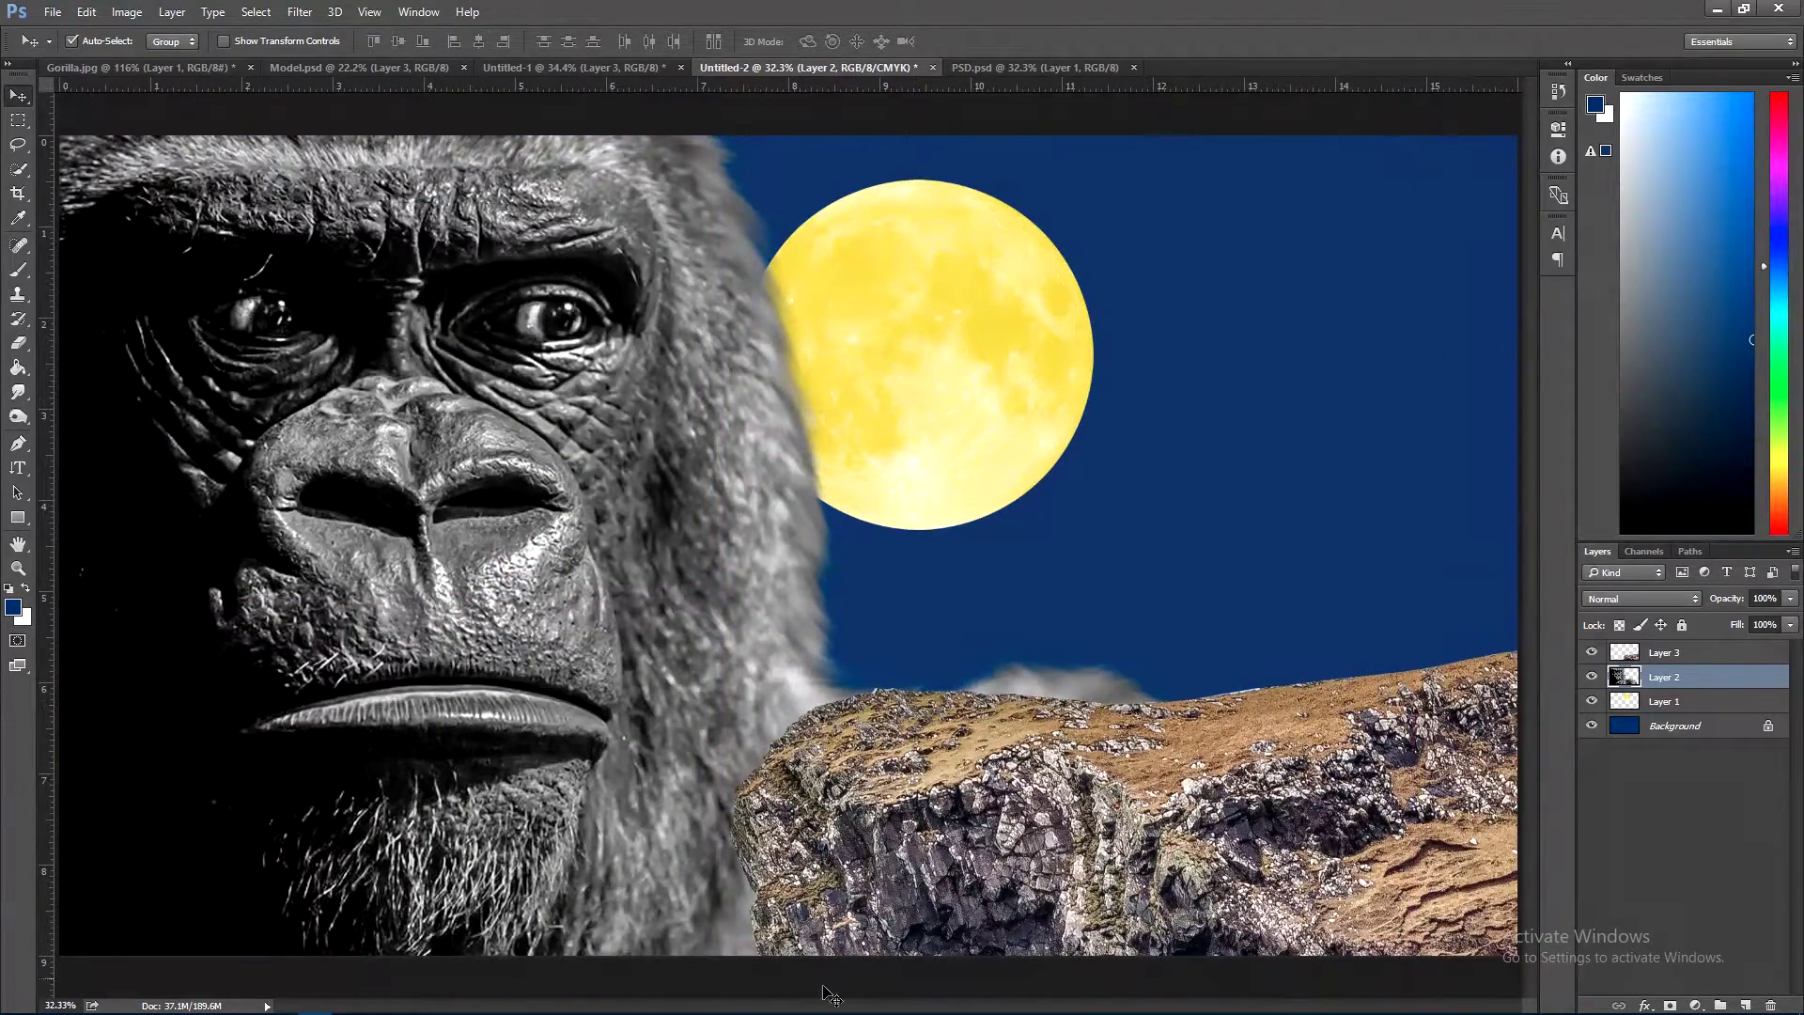
# - Tilt the cliff about two degrees and raise it into place
pyautogui.moveTo(1136, 779); pyautogui.dragTo(1195, 784)
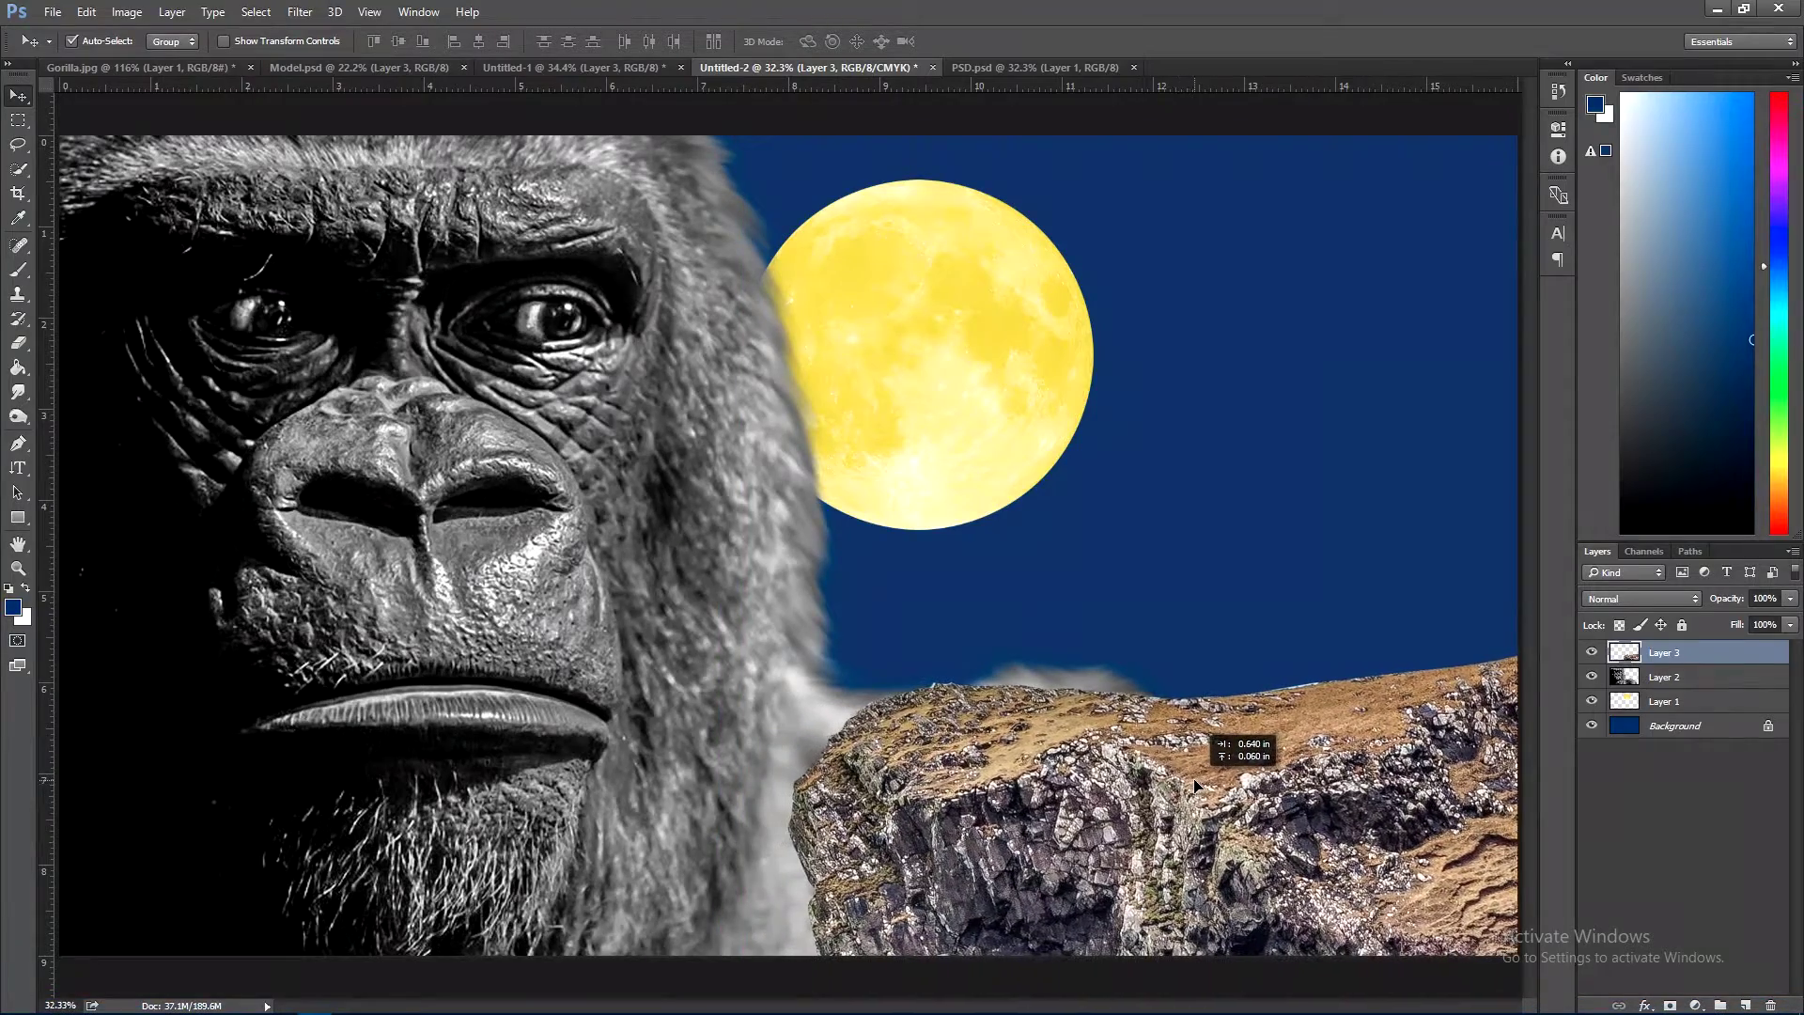
pyautogui.hotkey('ctrl', 't')
pyautogui.moveTo(737, 604); pyautogui.dragTo(745, 590)
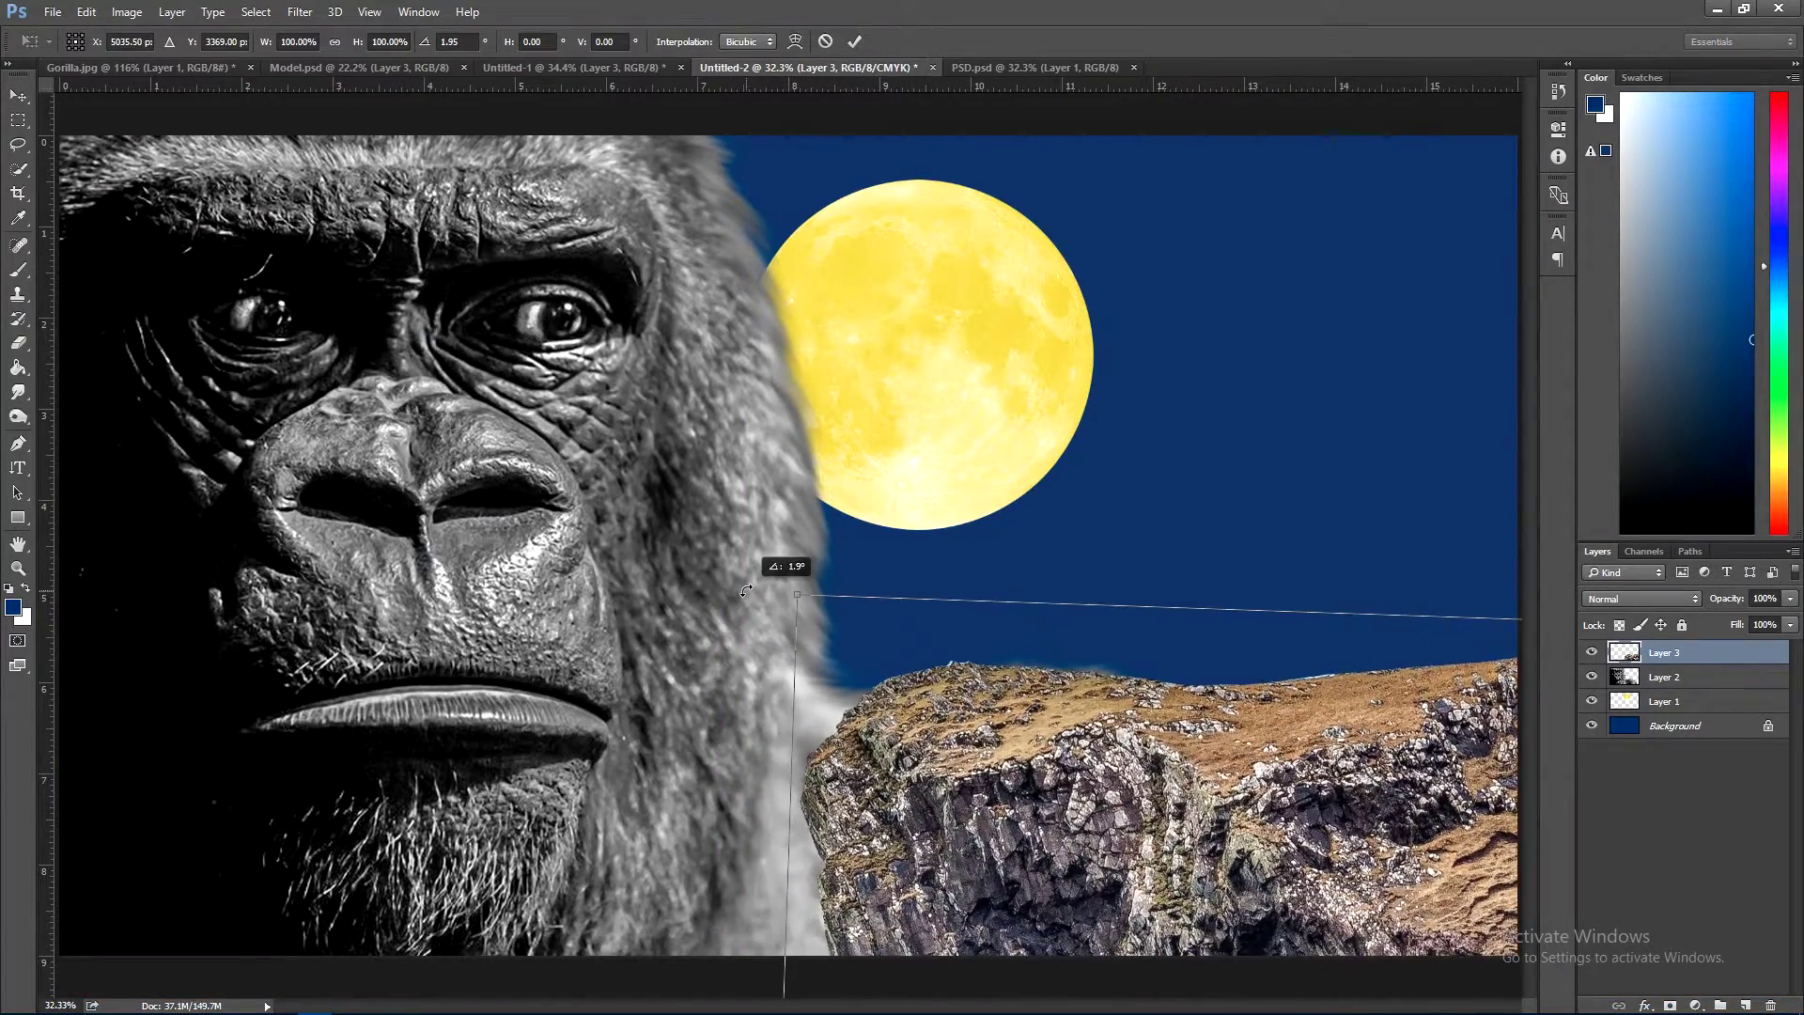
pyautogui.moveTo(1164, 726)
pyautogui.mouseDown()
pyautogui.moveTo(1125, 806)
pyautogui.moveTo(1171, 765)
pyautogui.mouseUp()
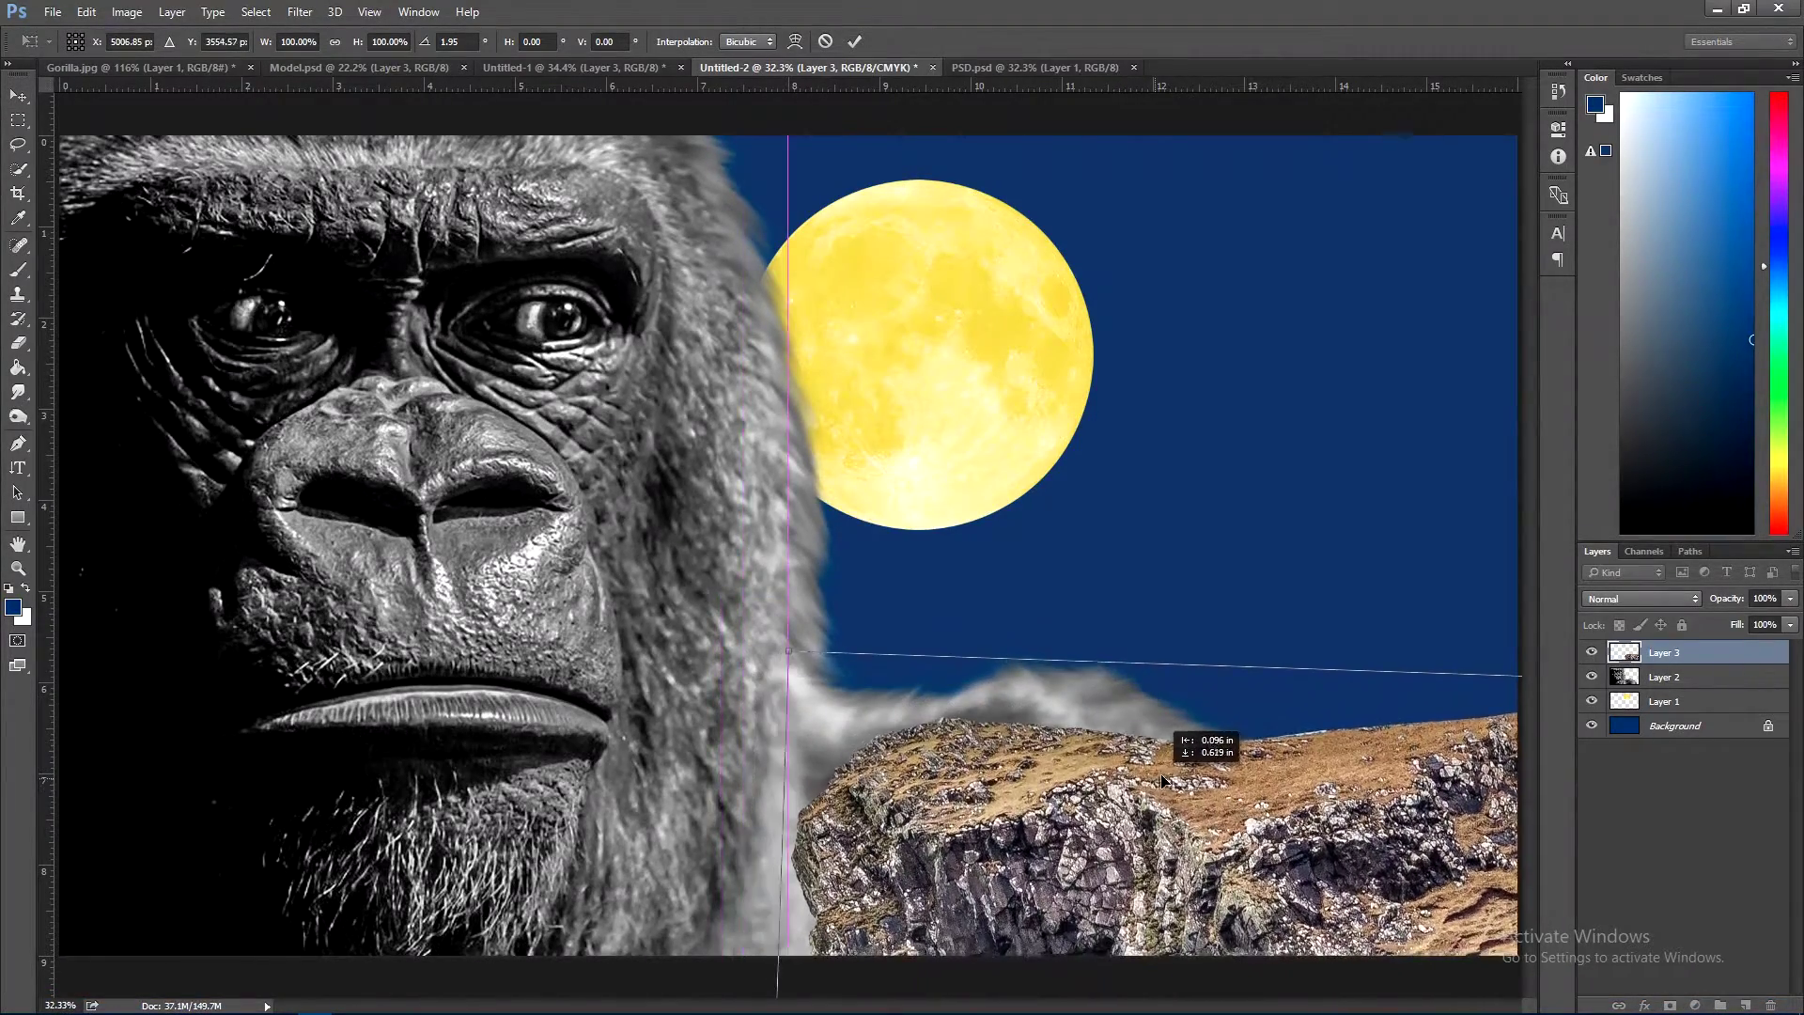
pyautogui.moveTo(710, 592); pyautogui.dragTo(737, 576)
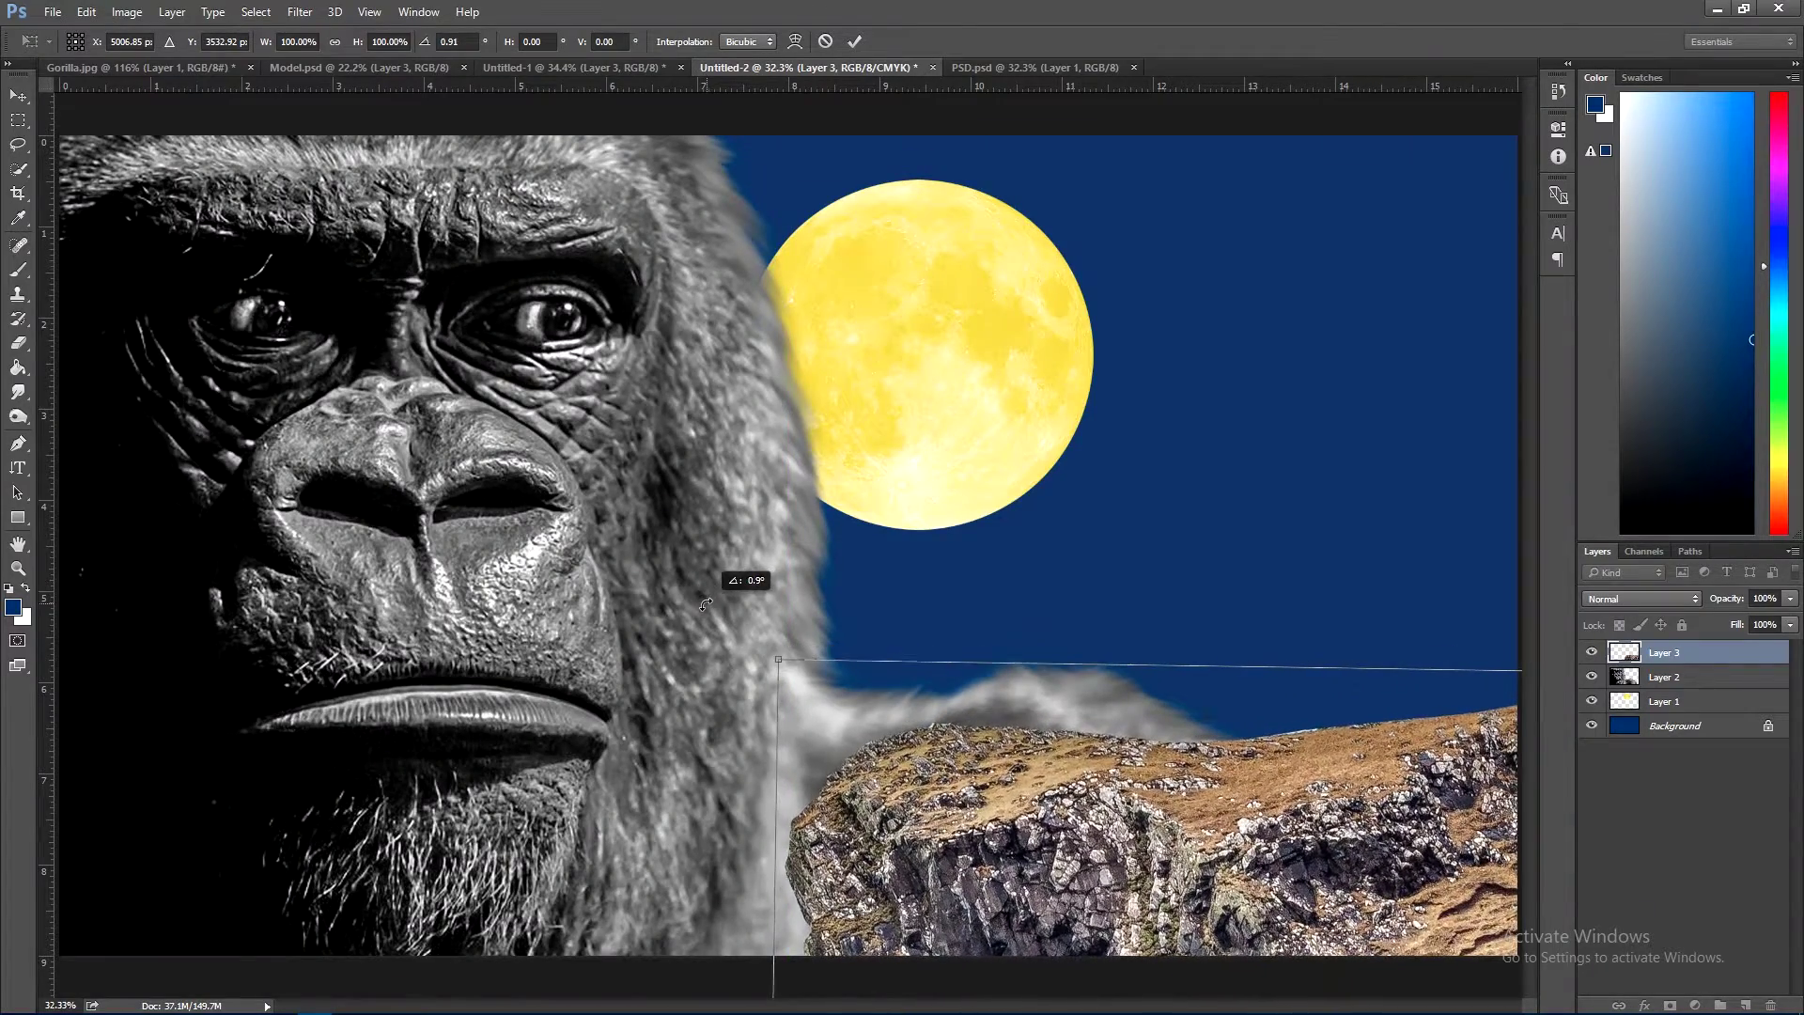
pyautogui.moveTo(1312, 807)
pyautogui.mouseDown()
pyautogui.moveTo(1323, 740)
pyautogui.moveTo(1264, 792)
pyautogui.mouseUp()
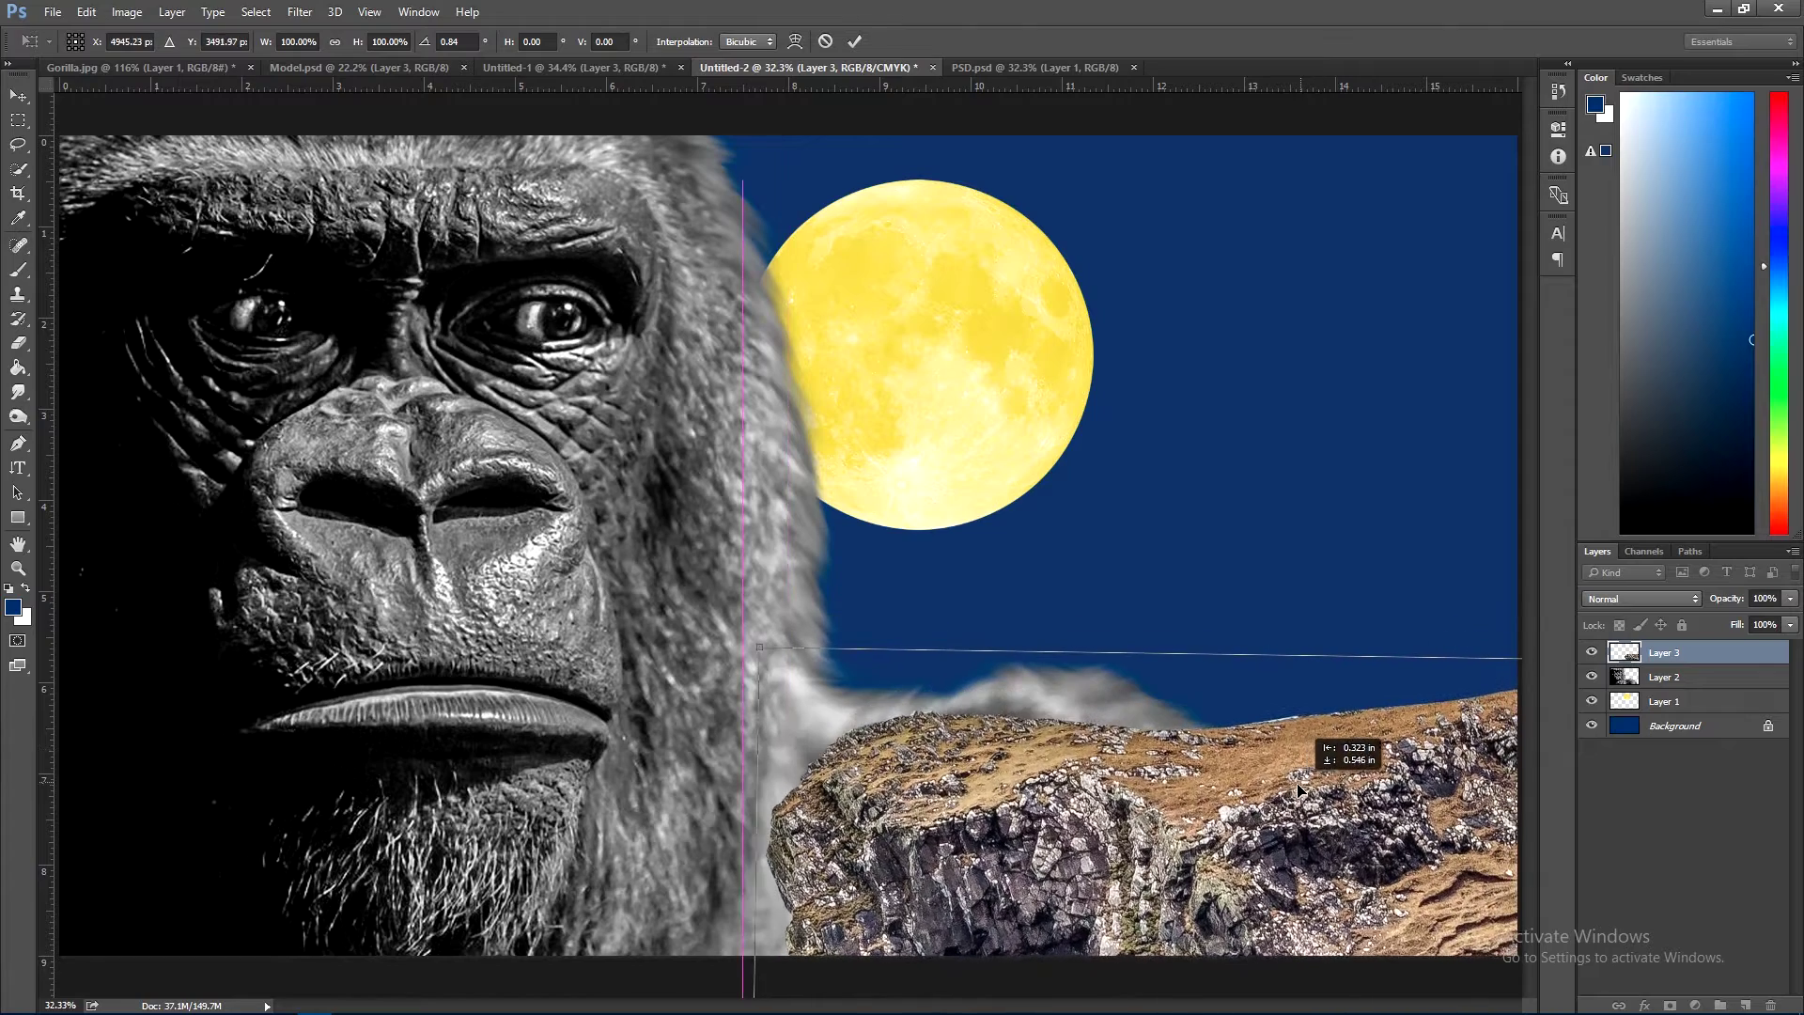
pyautogui.press('Return')
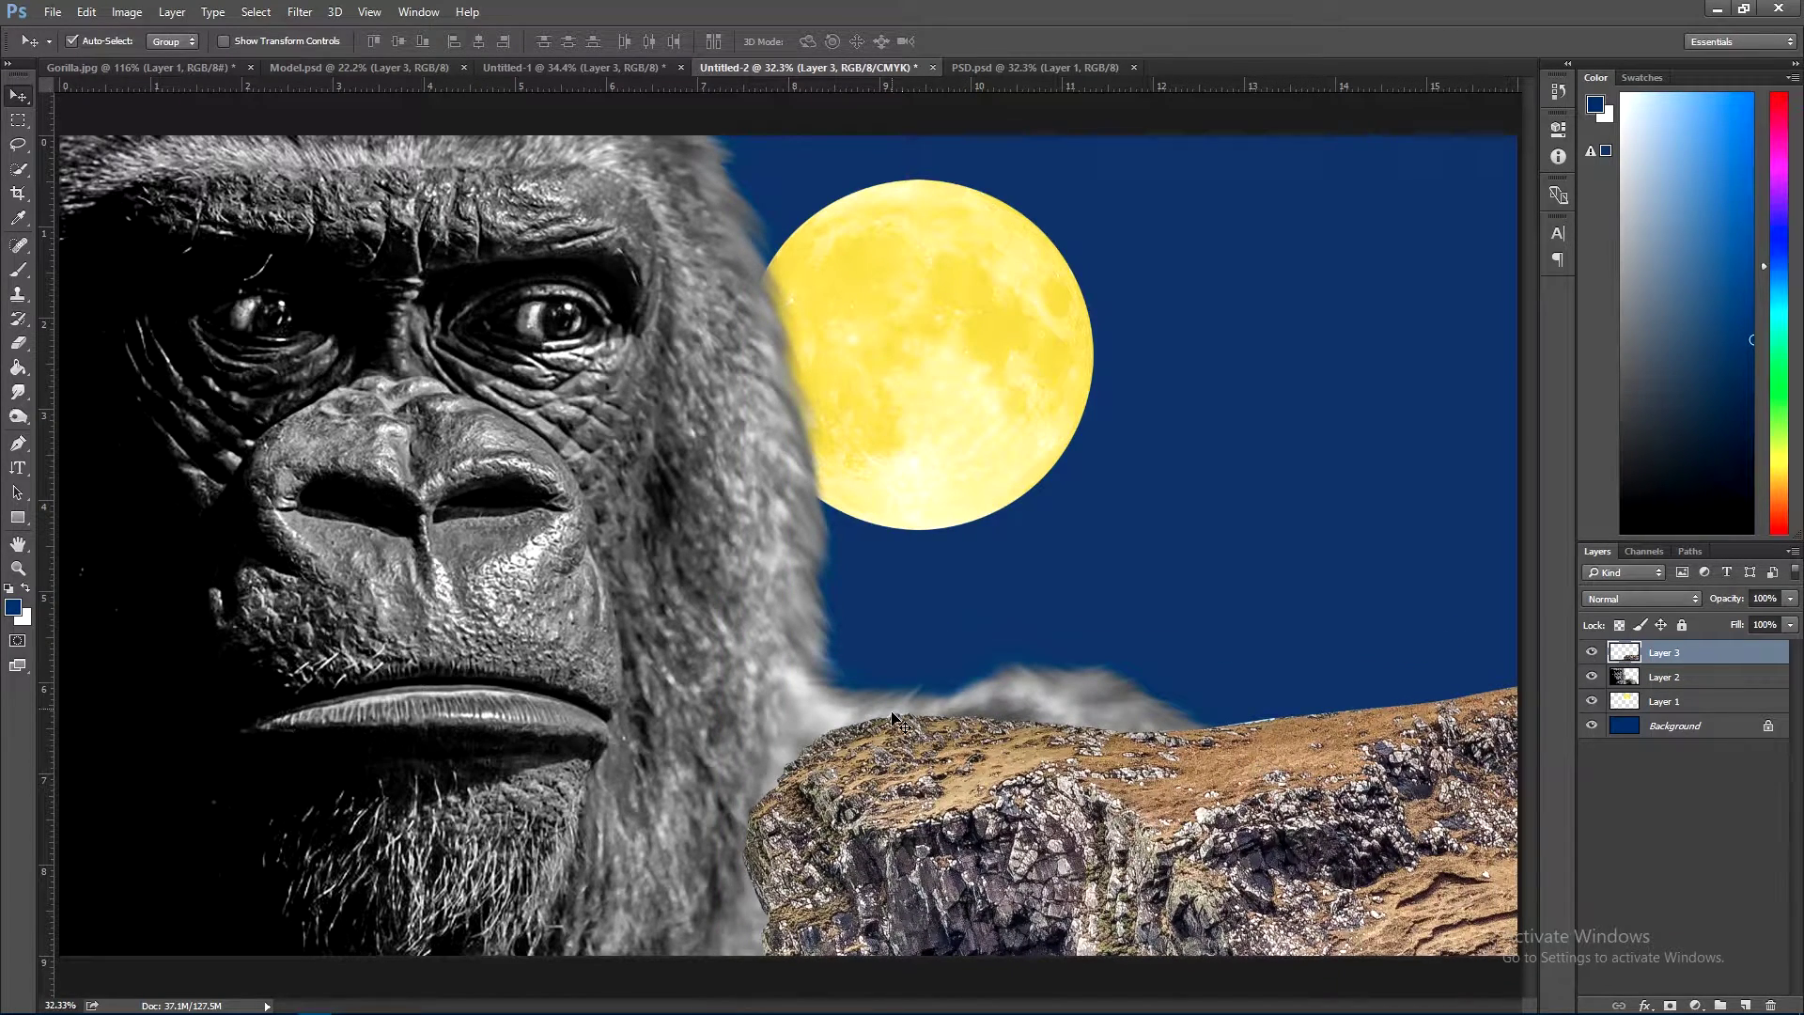
# - Stretch the cliff taller from its top edge and shift it right
pyautogui.click(732, 674)
pyautogui.click(1110, 798)
pyautogui.hotkey('ctrl', 't')
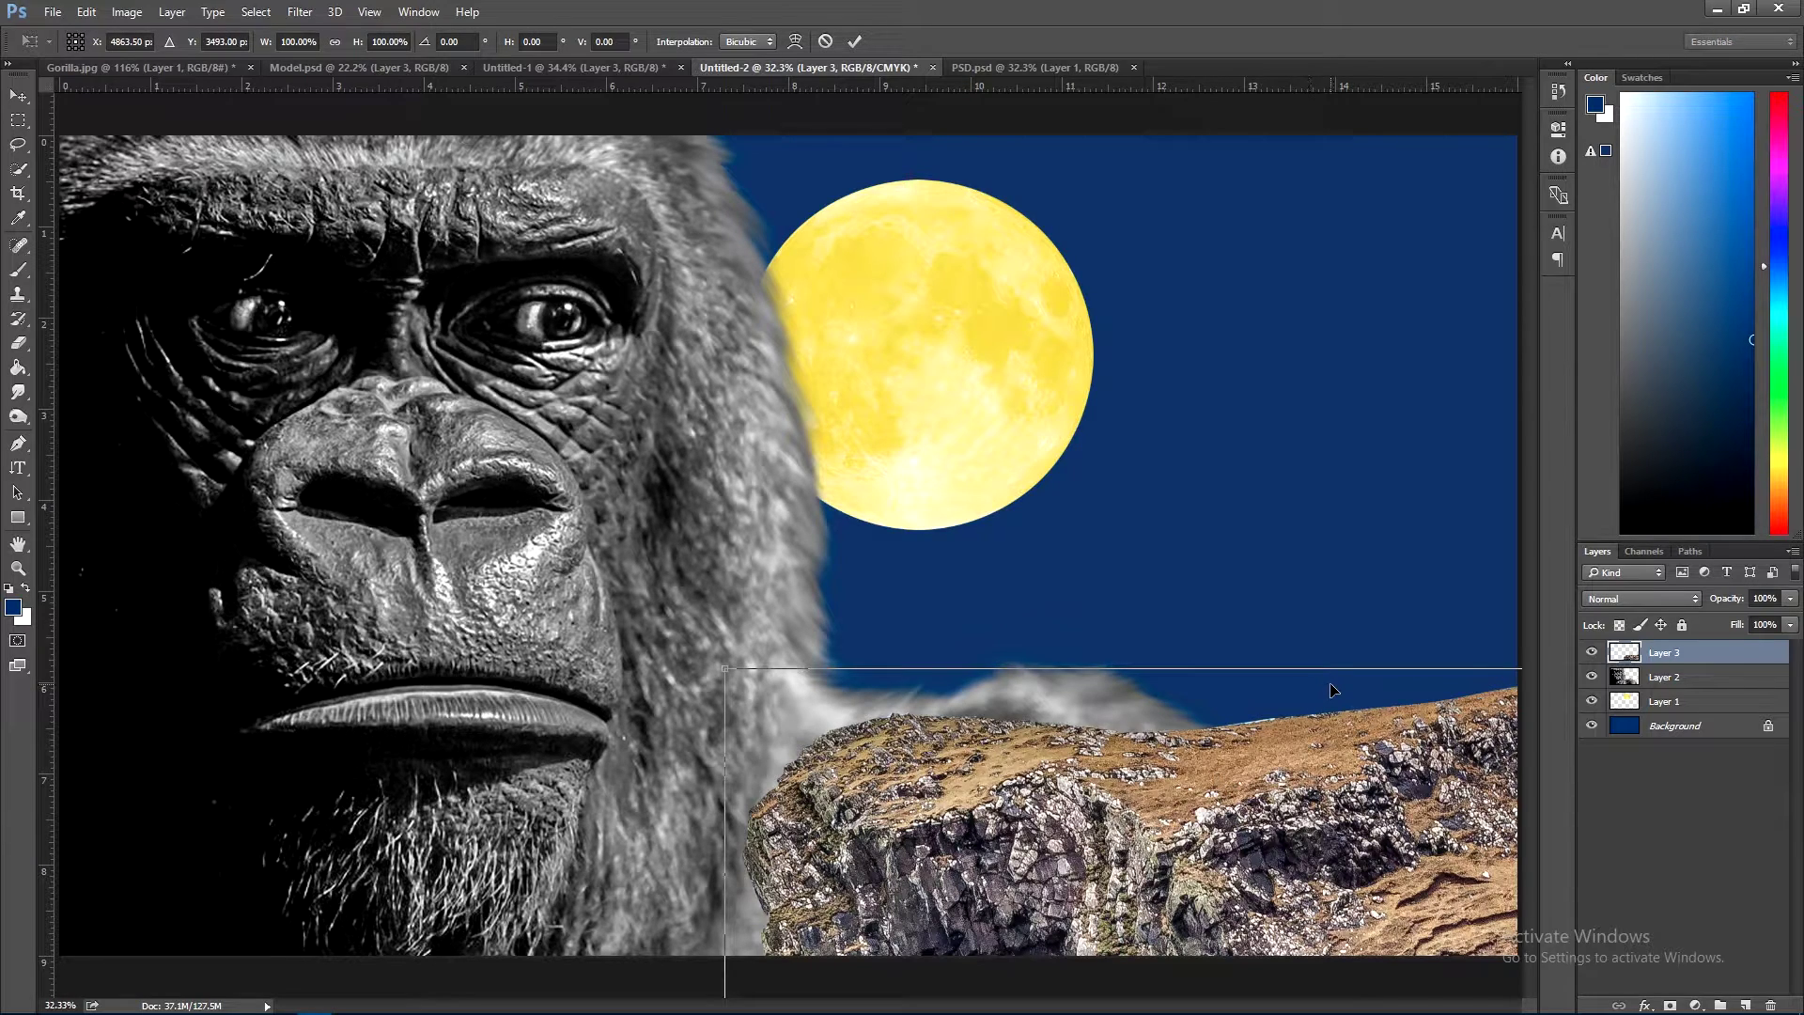
pyautogui.hotkey('ctrl', '0')
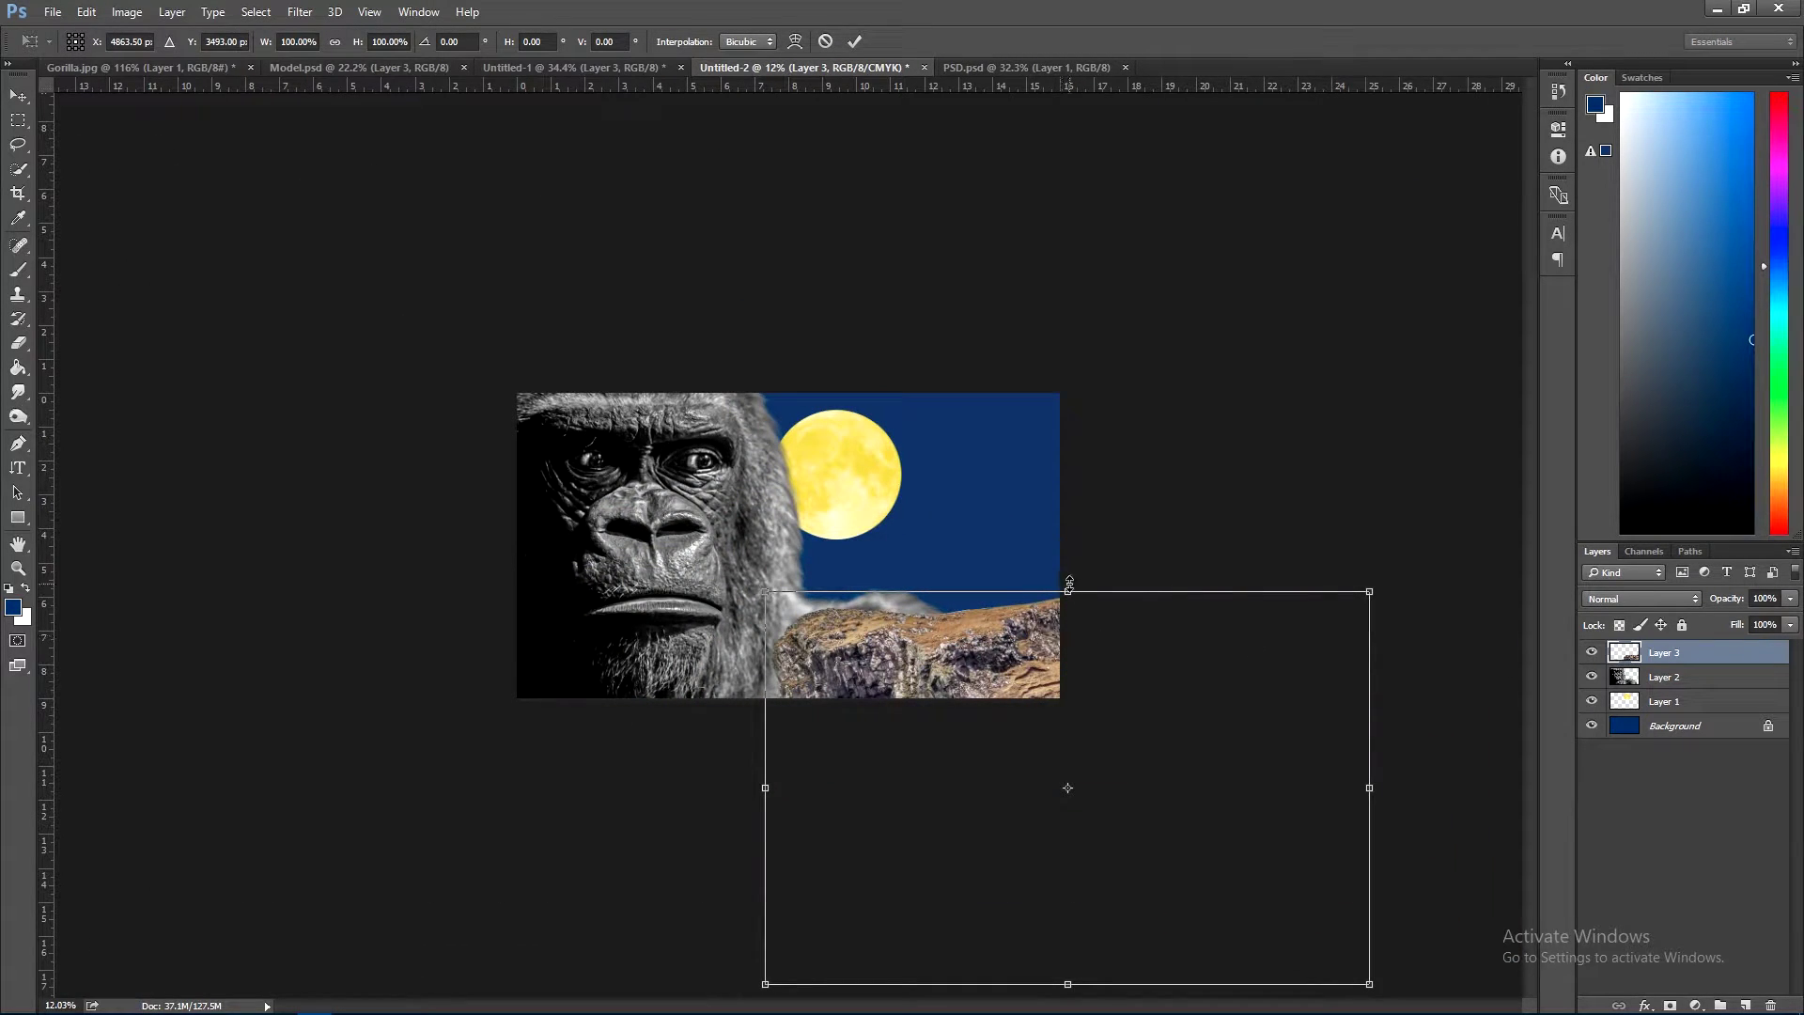
pyautogui.moveTo(1069, 585); pyautogui.dragTo(1074, 556)
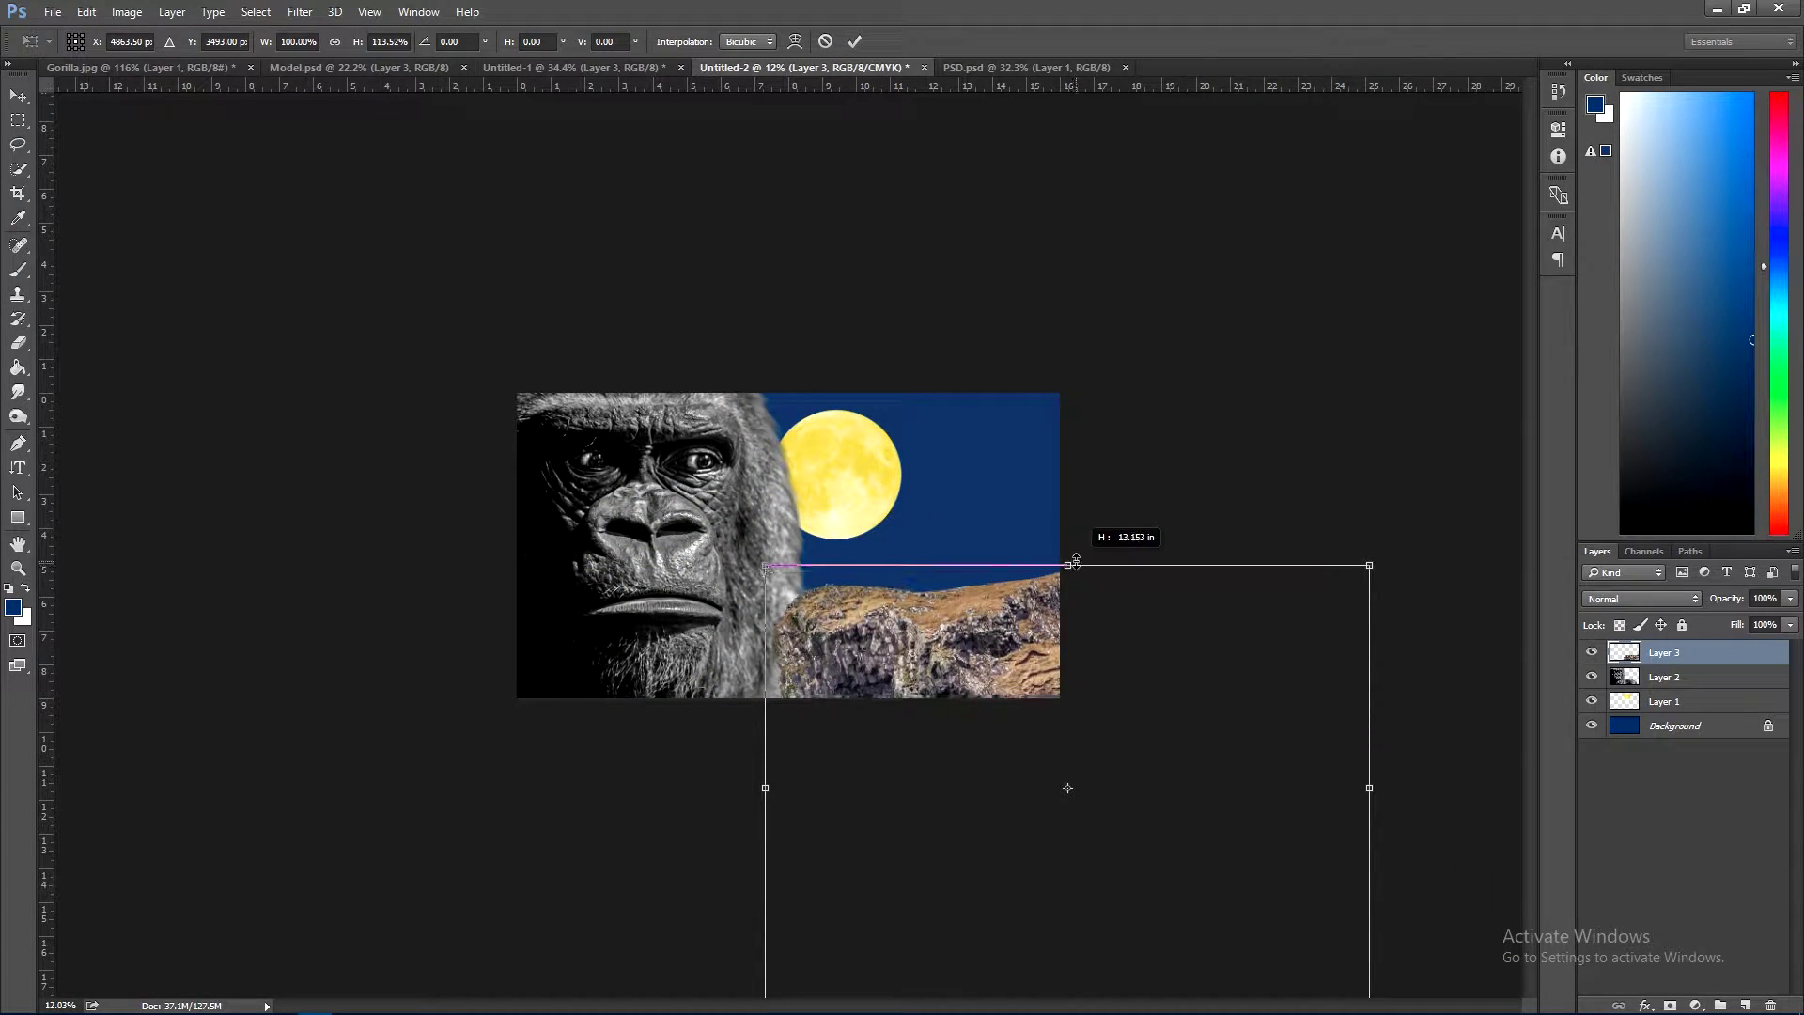
pyautogui.moveTo(996, 637); pyautogui.dragTo(1004, 637)
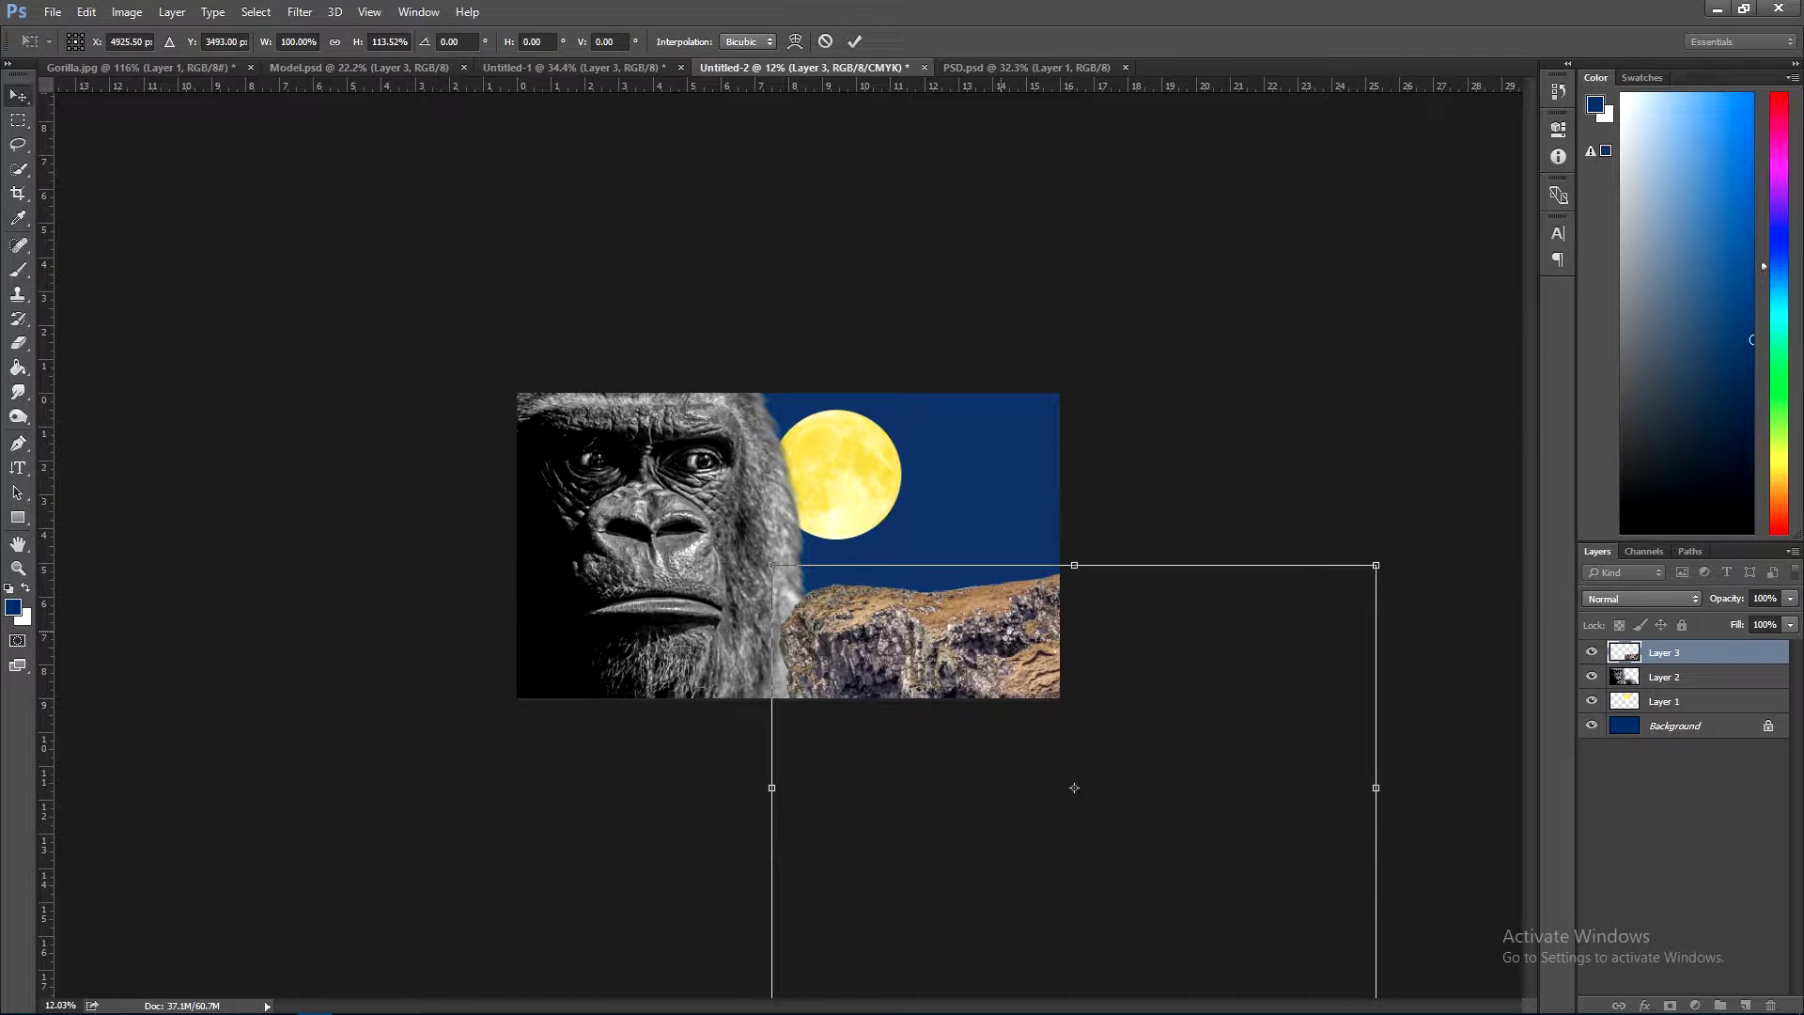
pyautogui.press('Return')
pyautogui.hotkey('ctrl', '0')
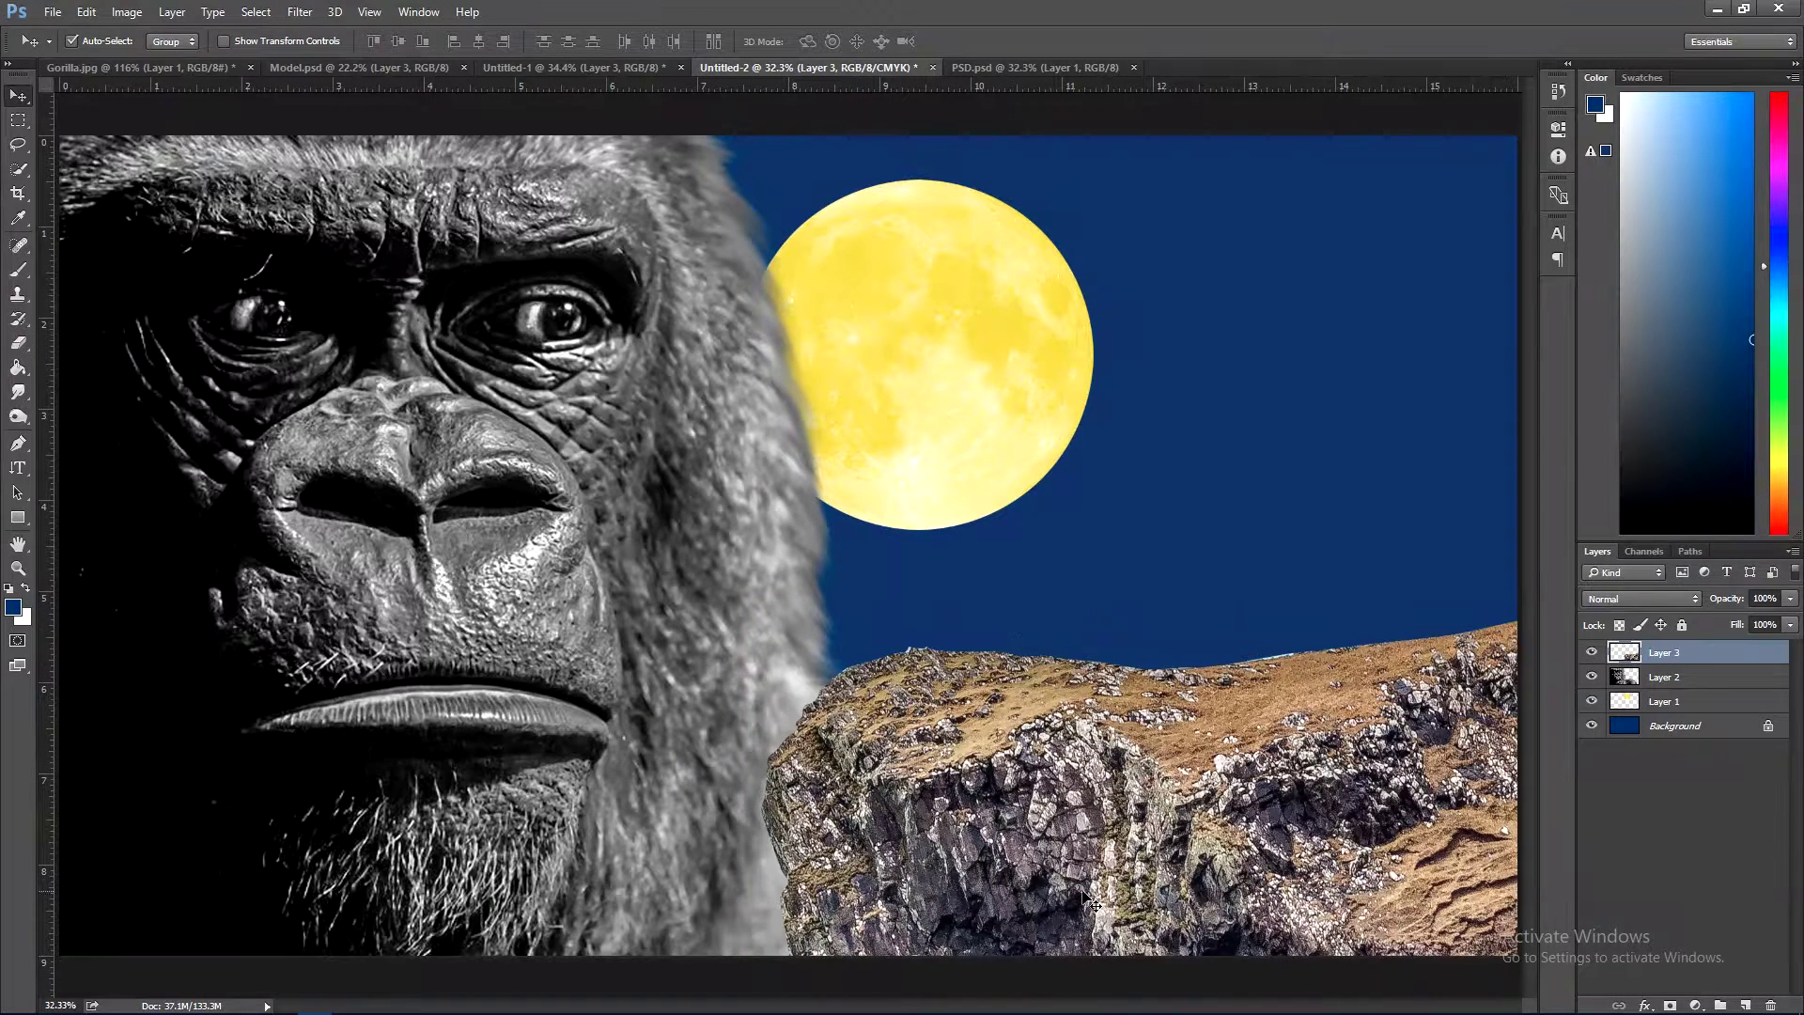
# - Rotate the cliff nearly level, shrink it, and set it across the lower right
pyautogui.hotkey('ctrl', 't')
pyautogui.moveTo(726, 688); pyautogui.dragTo(678, 649)
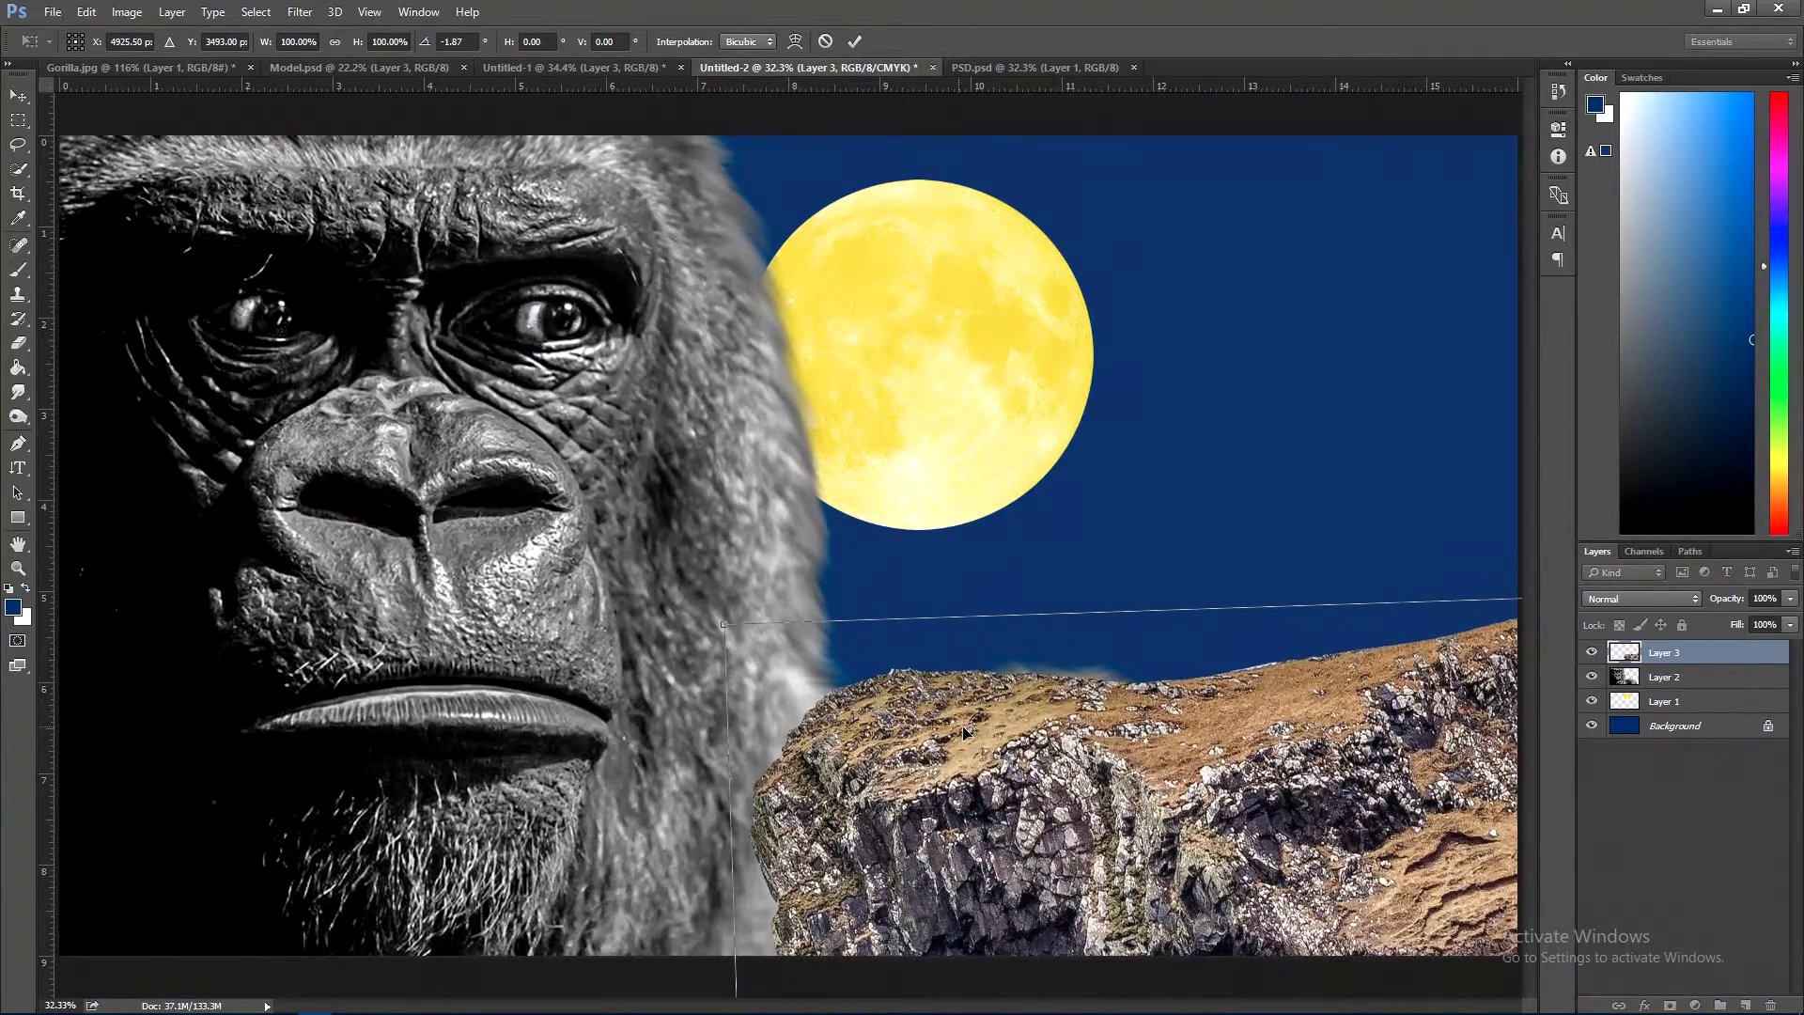
pyautogui.moveTo(587, 564); pyautogui.dragTo(624, 595)
pyautogui.moveTo(1078, 820); pyautogui.dragTo(1118, 831)
pyautogui.moveTo(714, 642)
pyautogui.mouseDown()
pyautogui.moveTo(743, 567)
pyautogui.moveTo(846, 605)
pyautogui.mouseUp()
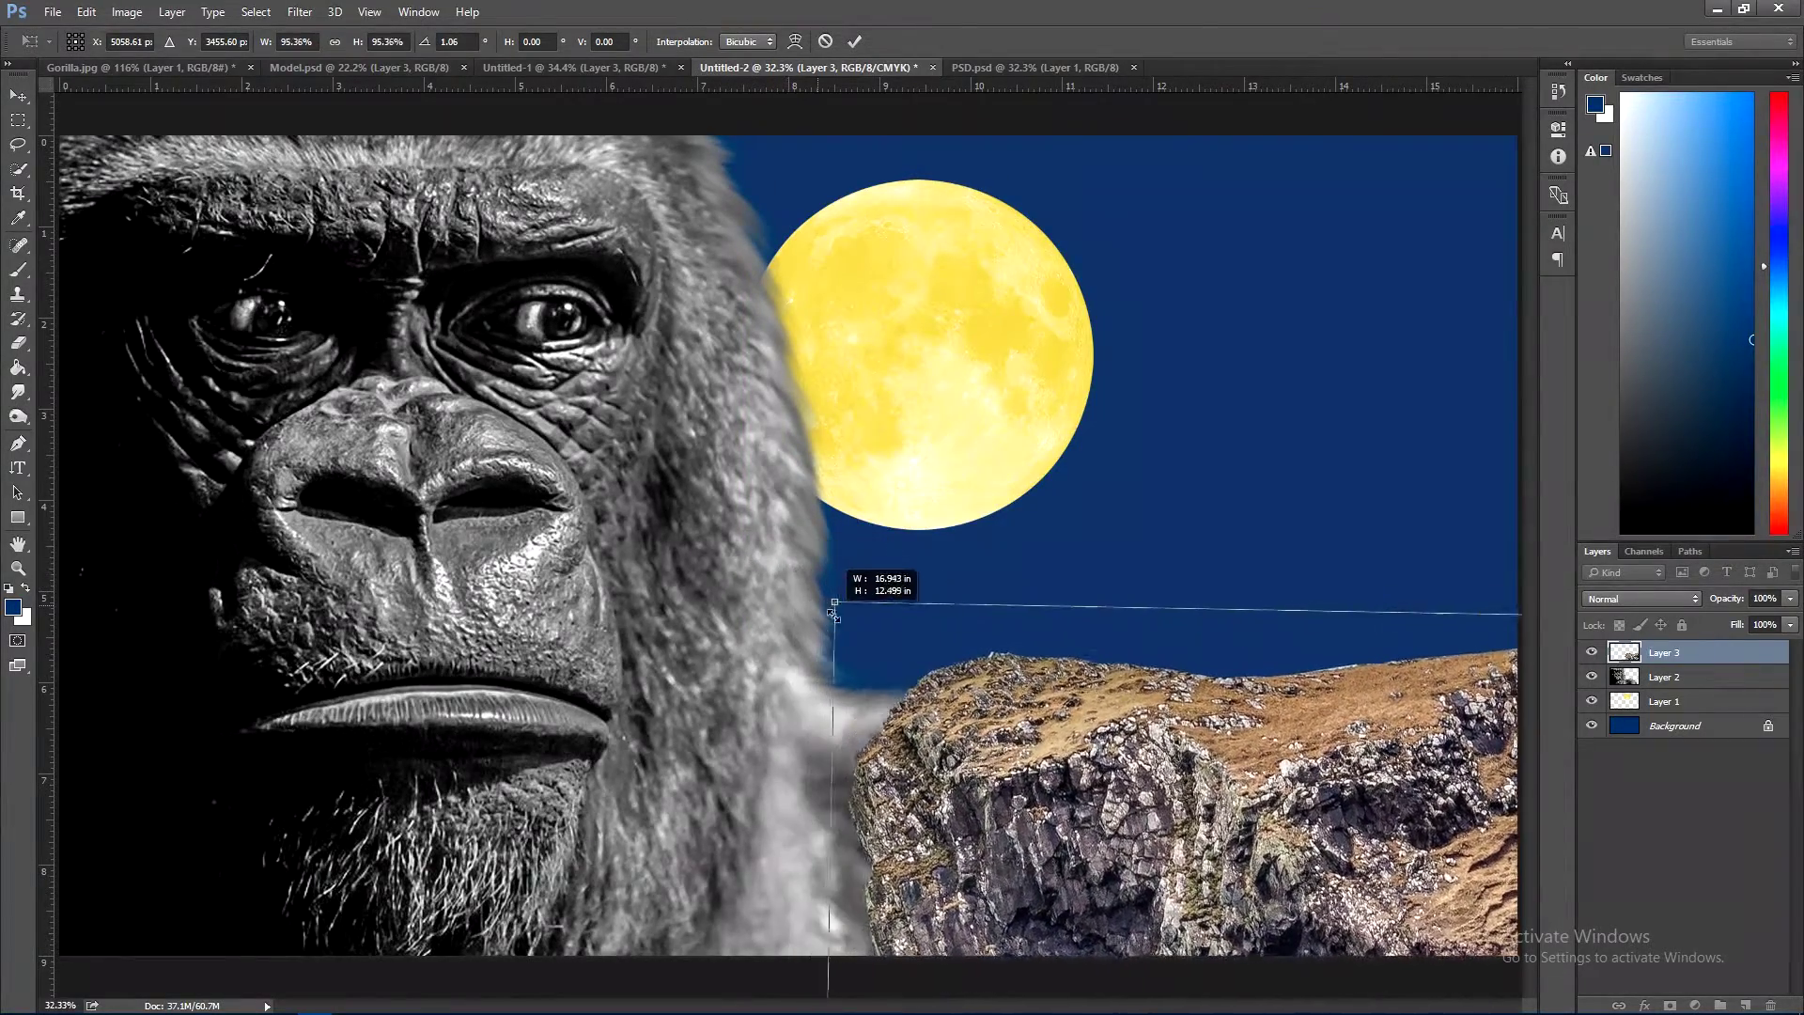
pyautogui.moveTo(1033, 606); pyautogui.dragTo(1032, 676)
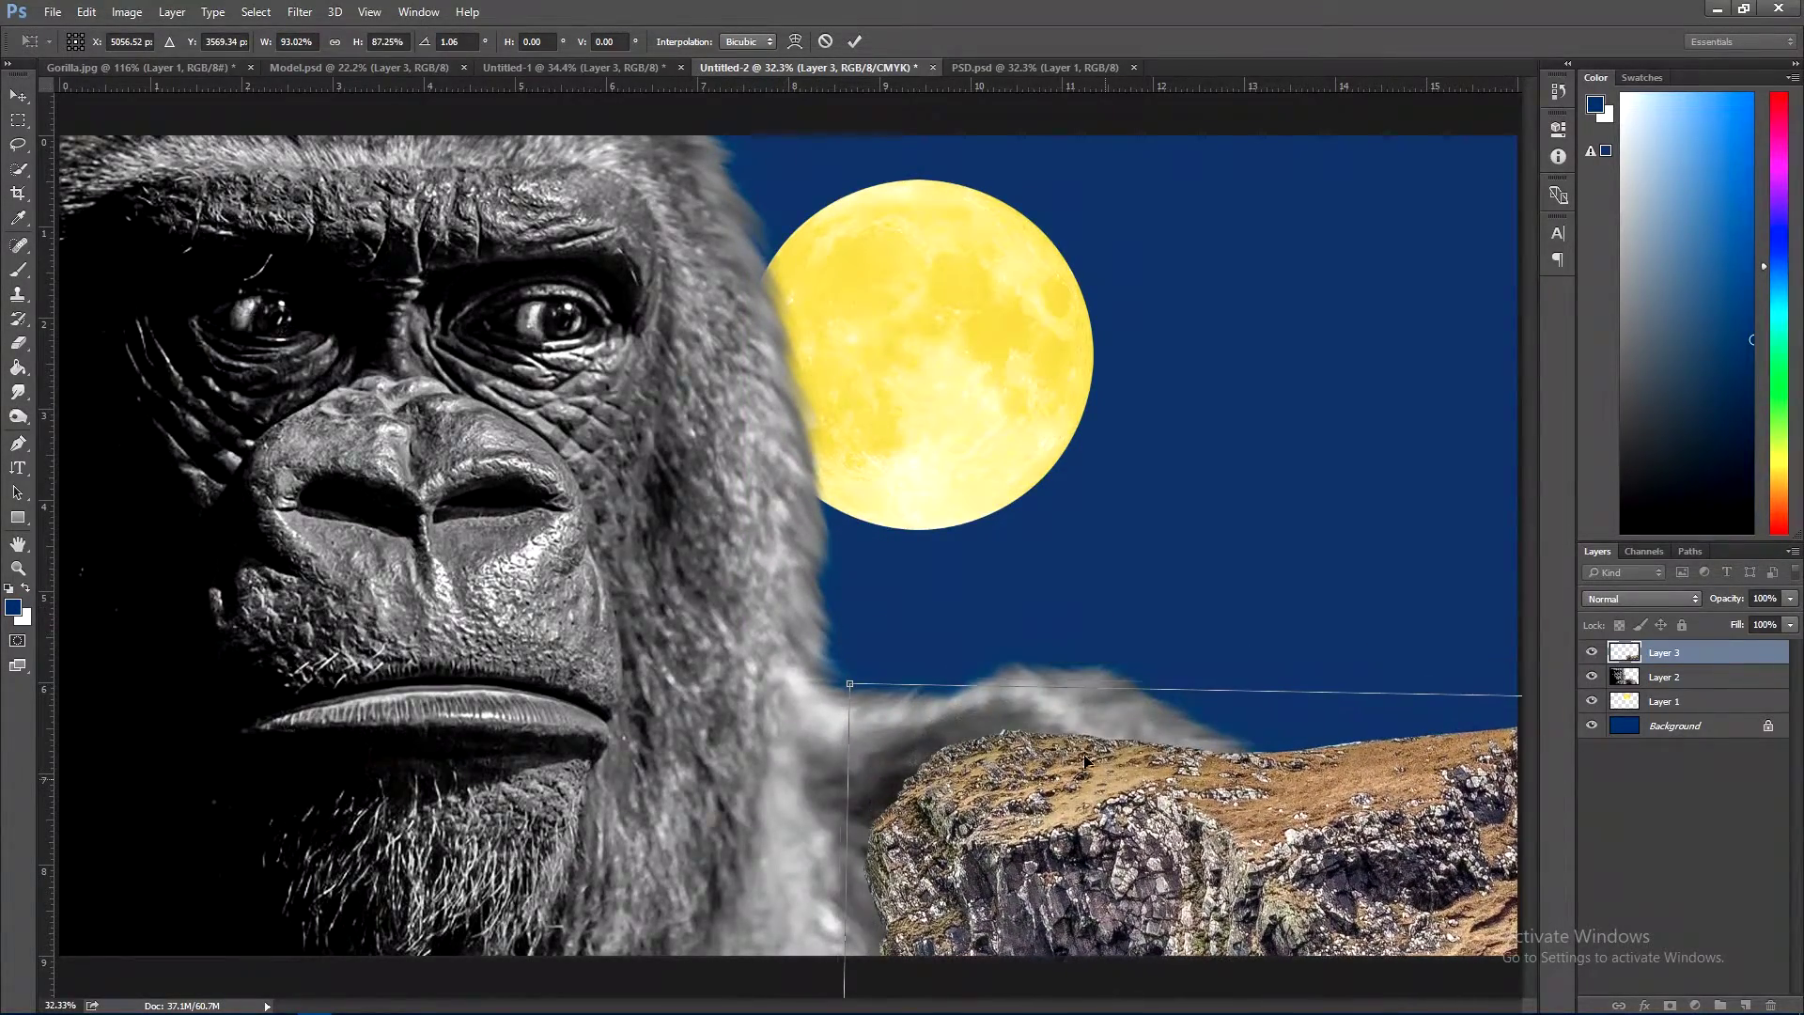
pyautogui.moveTo(1108, 773); pyautogui.dragTo(1020, 729)
pyautogui.press('Return')
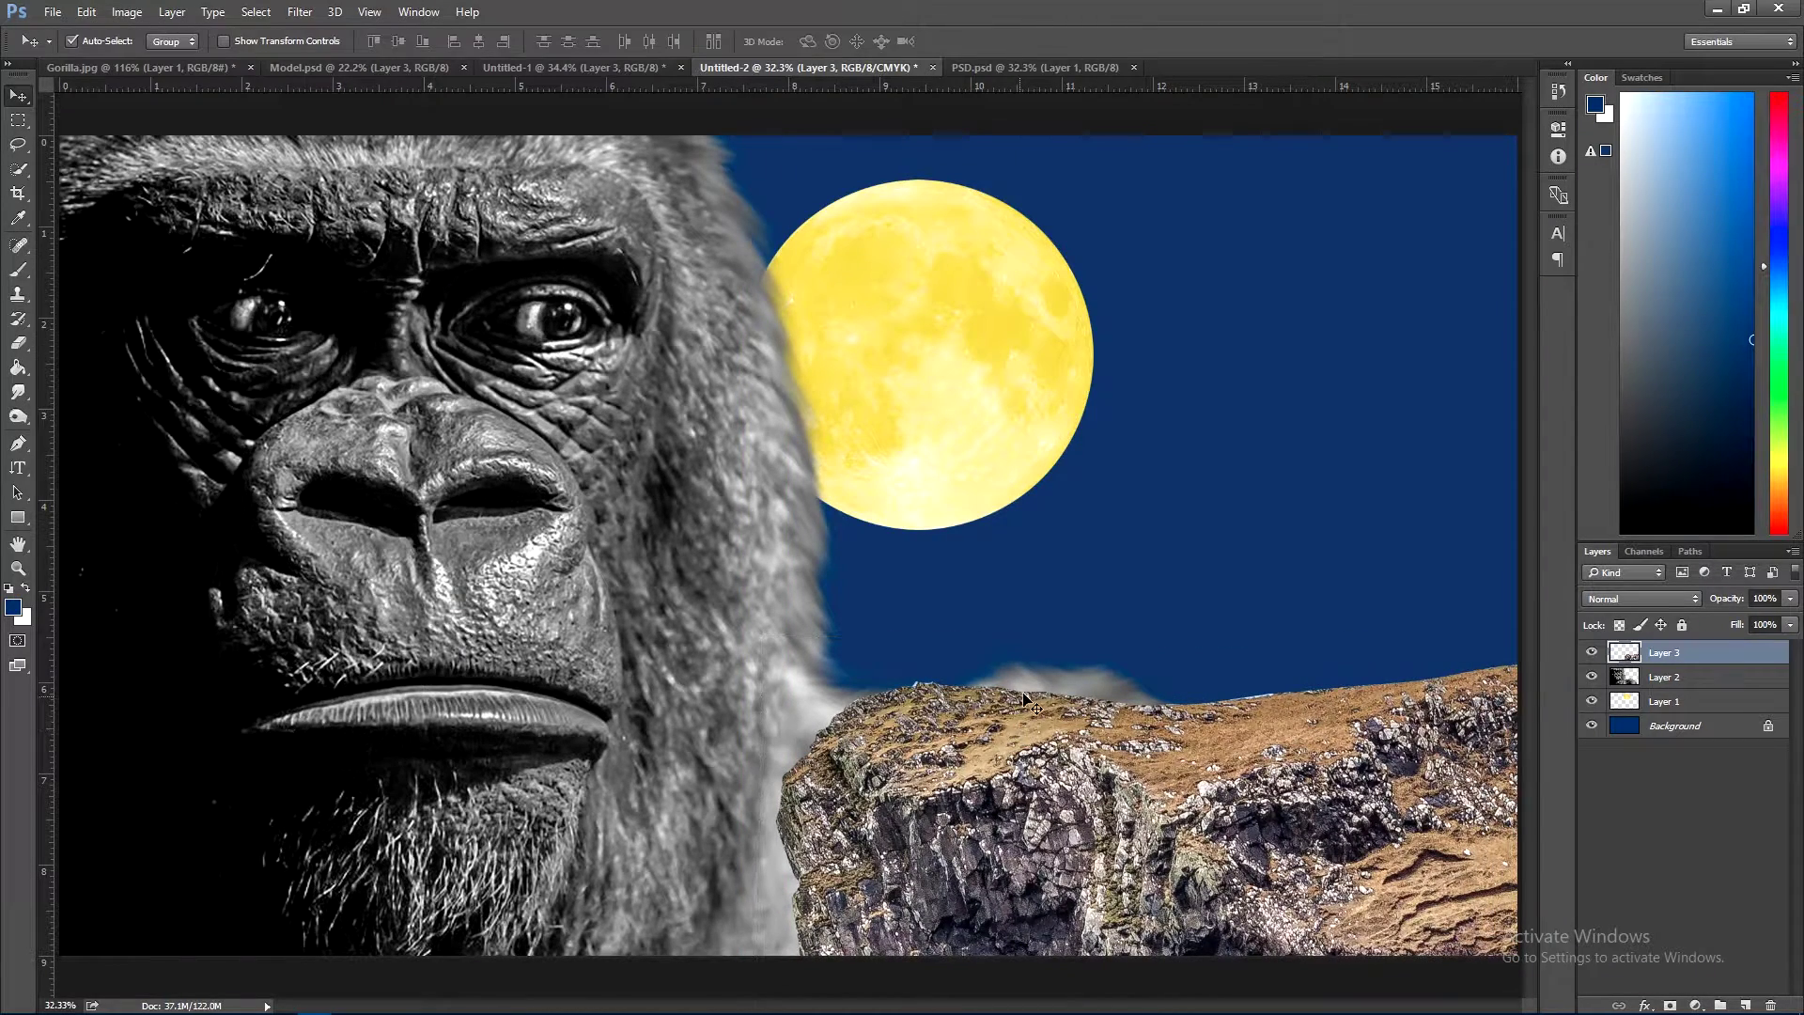
pyautogui.click(1045, 693)
# - Set the Eraser to a 1000 px soft round brush with 0% hardness
pyautogui.click(18, 343)
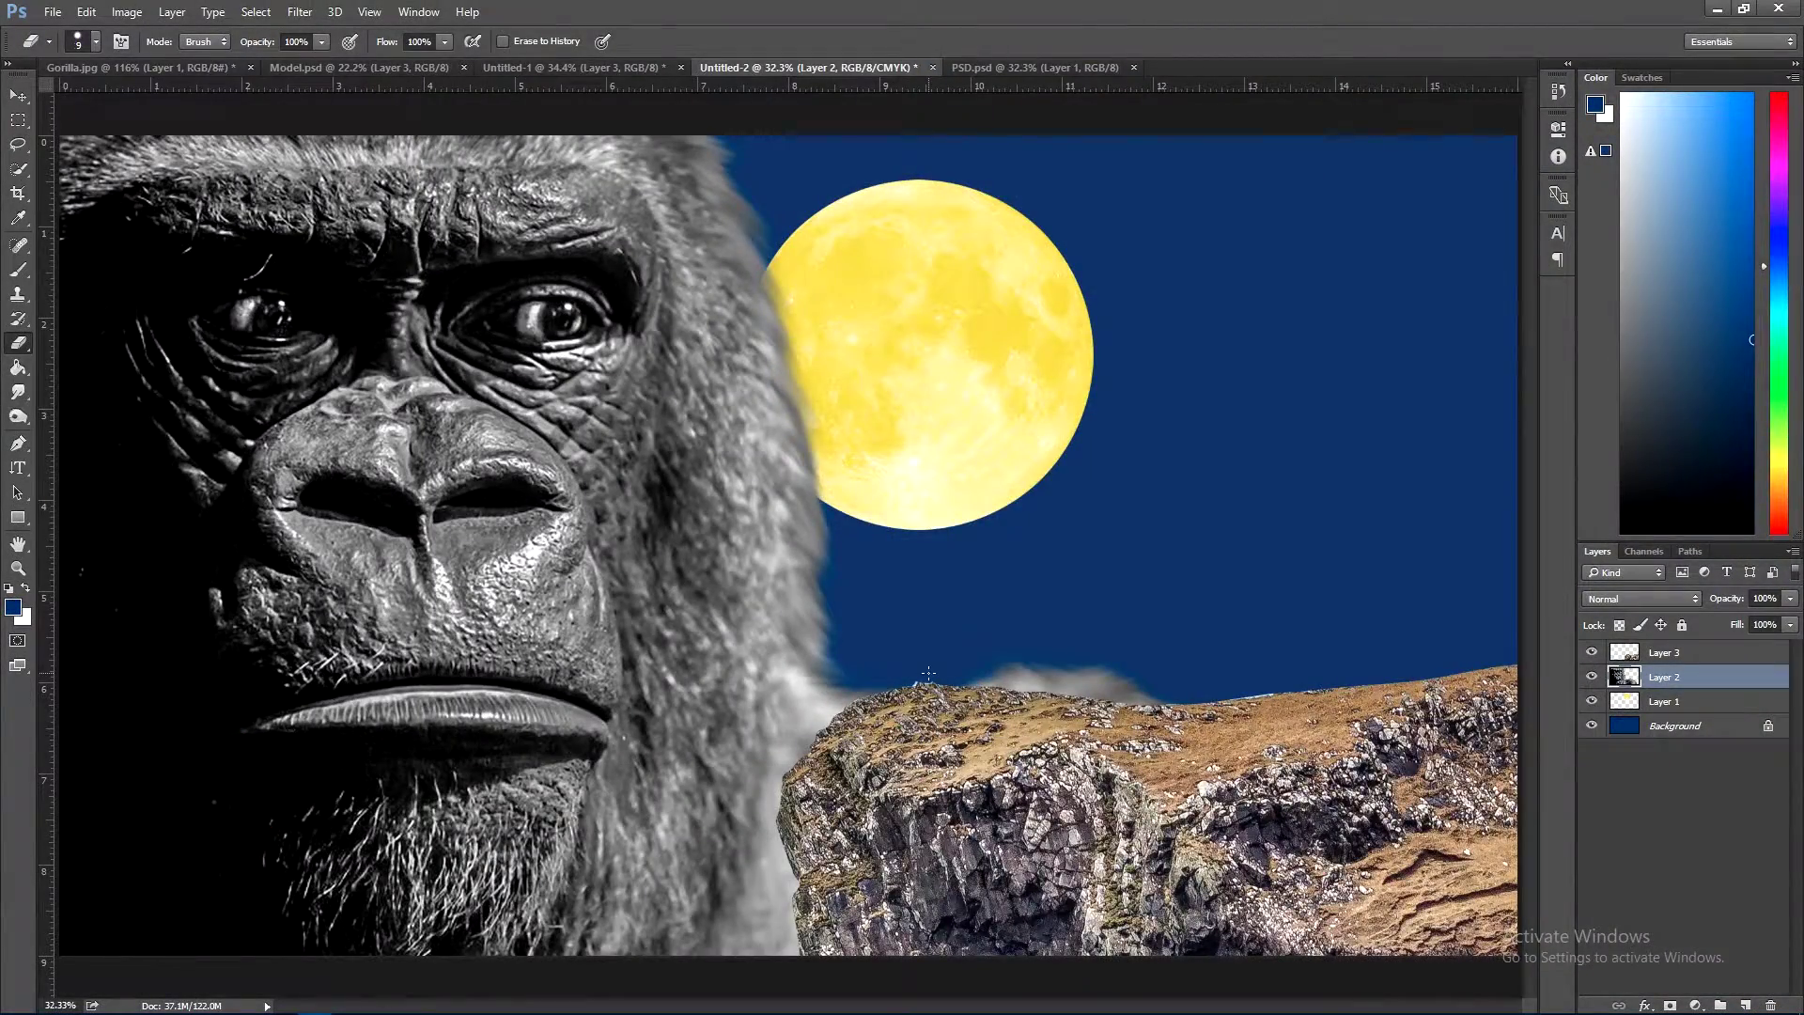
pyautogui.press(']')
pyautogui.press(']')
pyautogui.press(']')
pyautogui.rightClick(1003, 681)
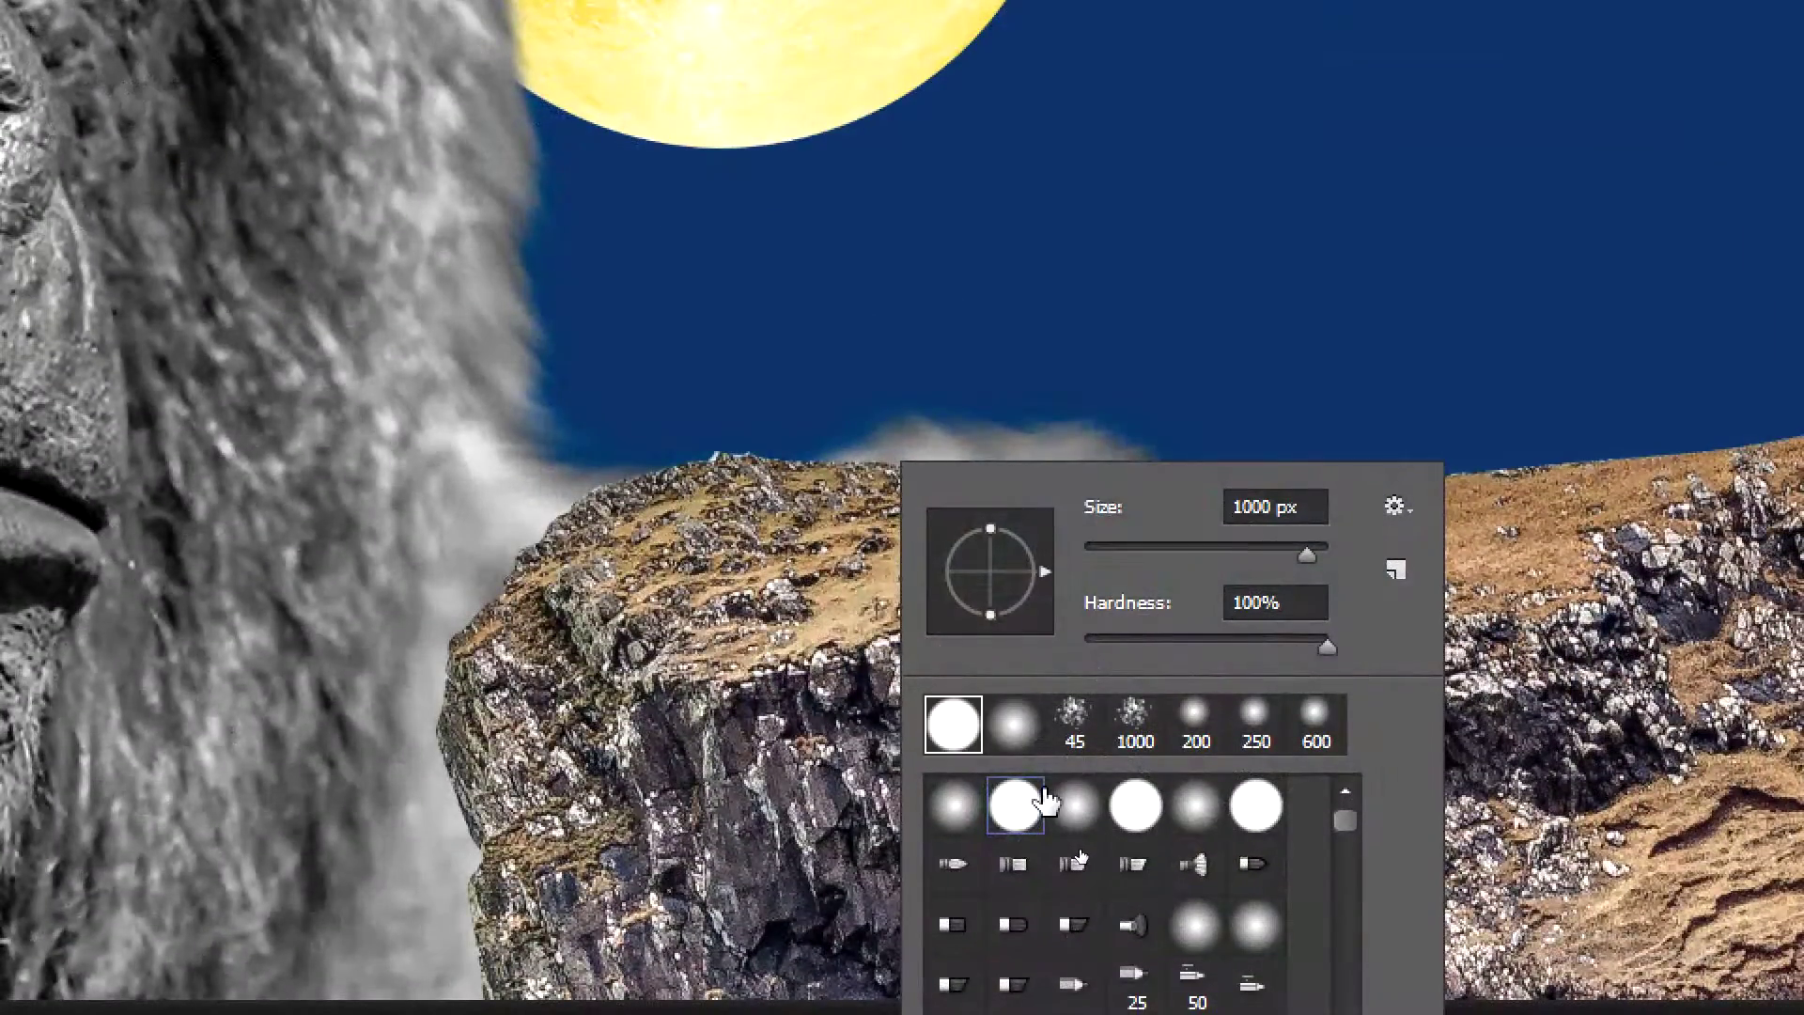
pyautogui.click(1095, 858)
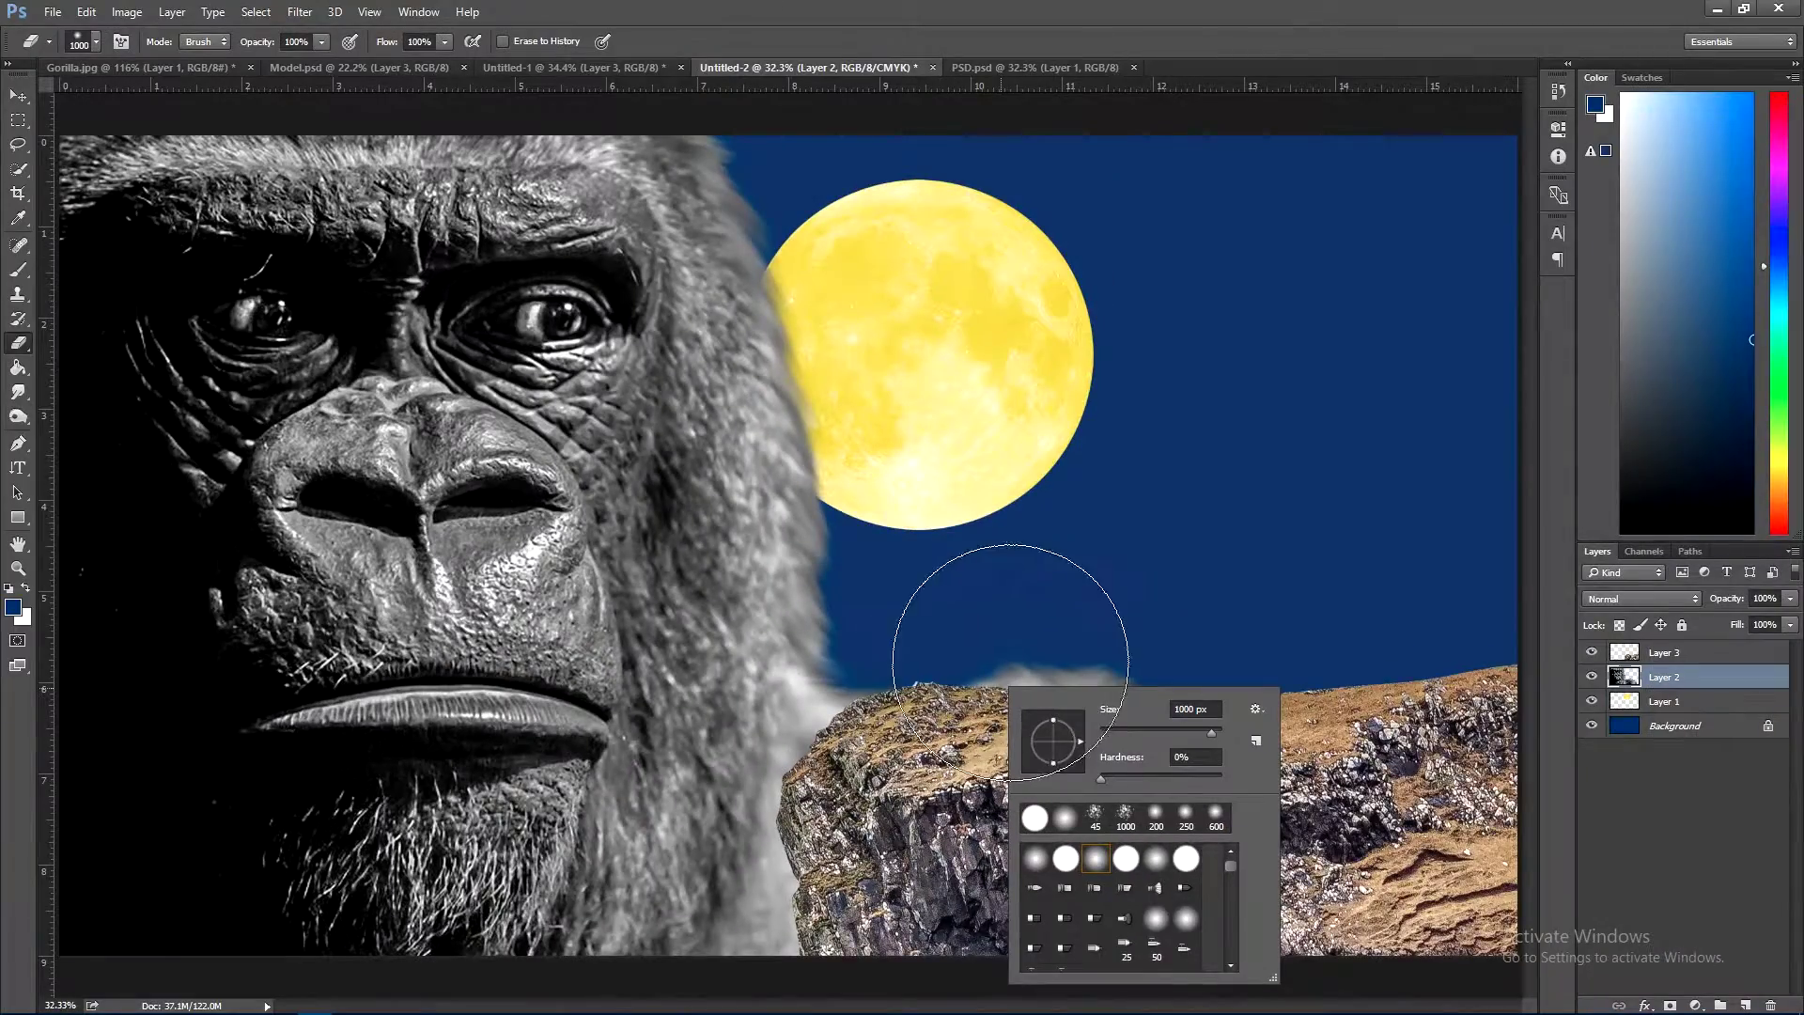
pyautogui.press('Return')
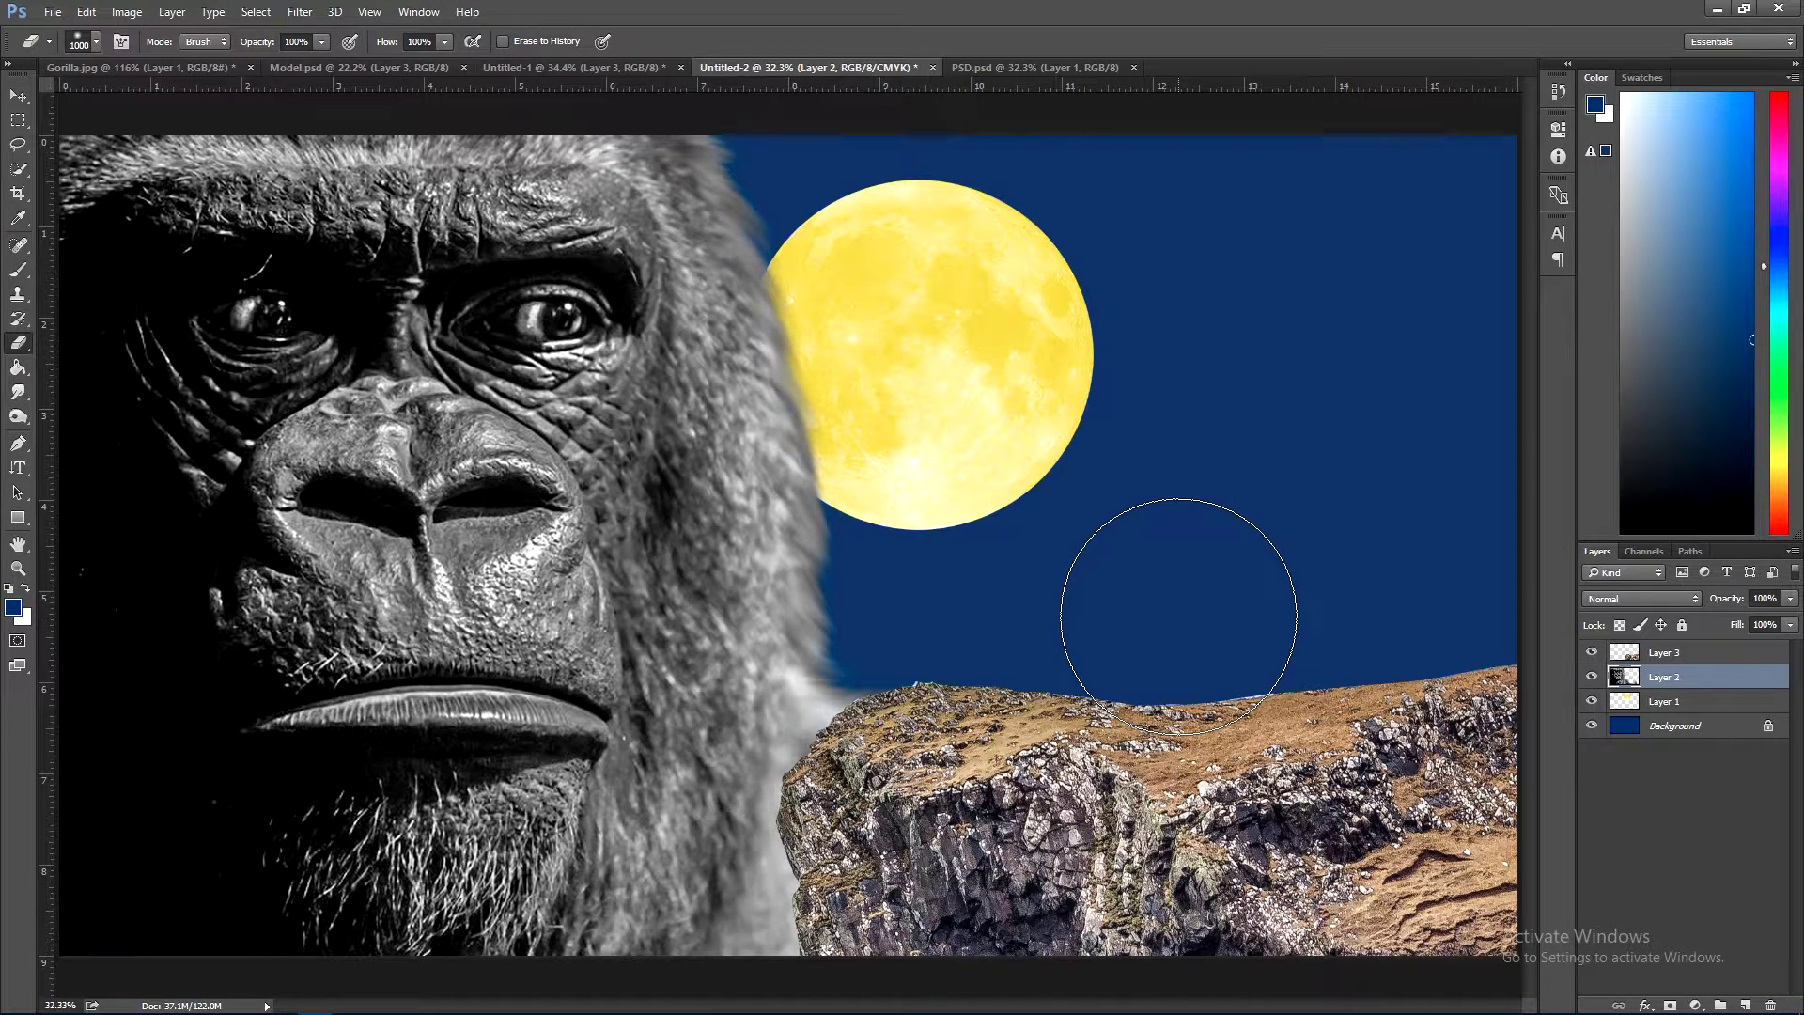
# - Drag the woman from Model.psd into the composite above the rock layer
pyautogui.press('v')
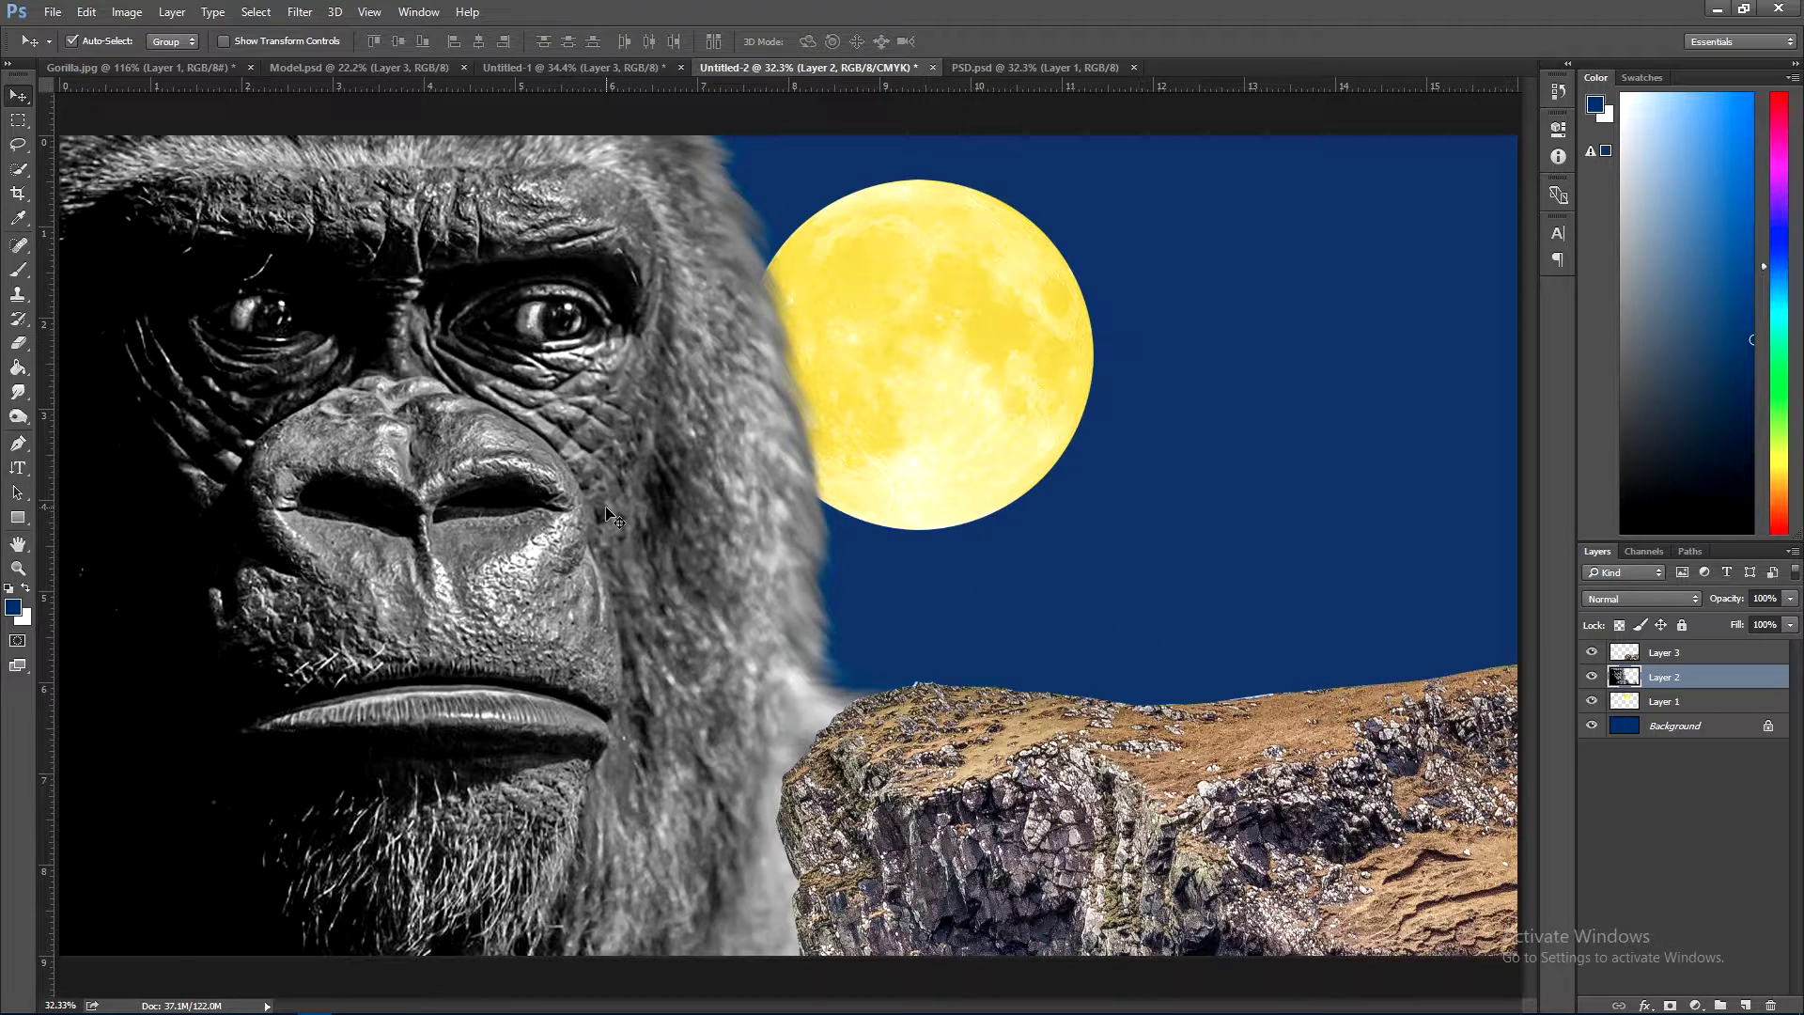
pyautogui.click(1073, 776)
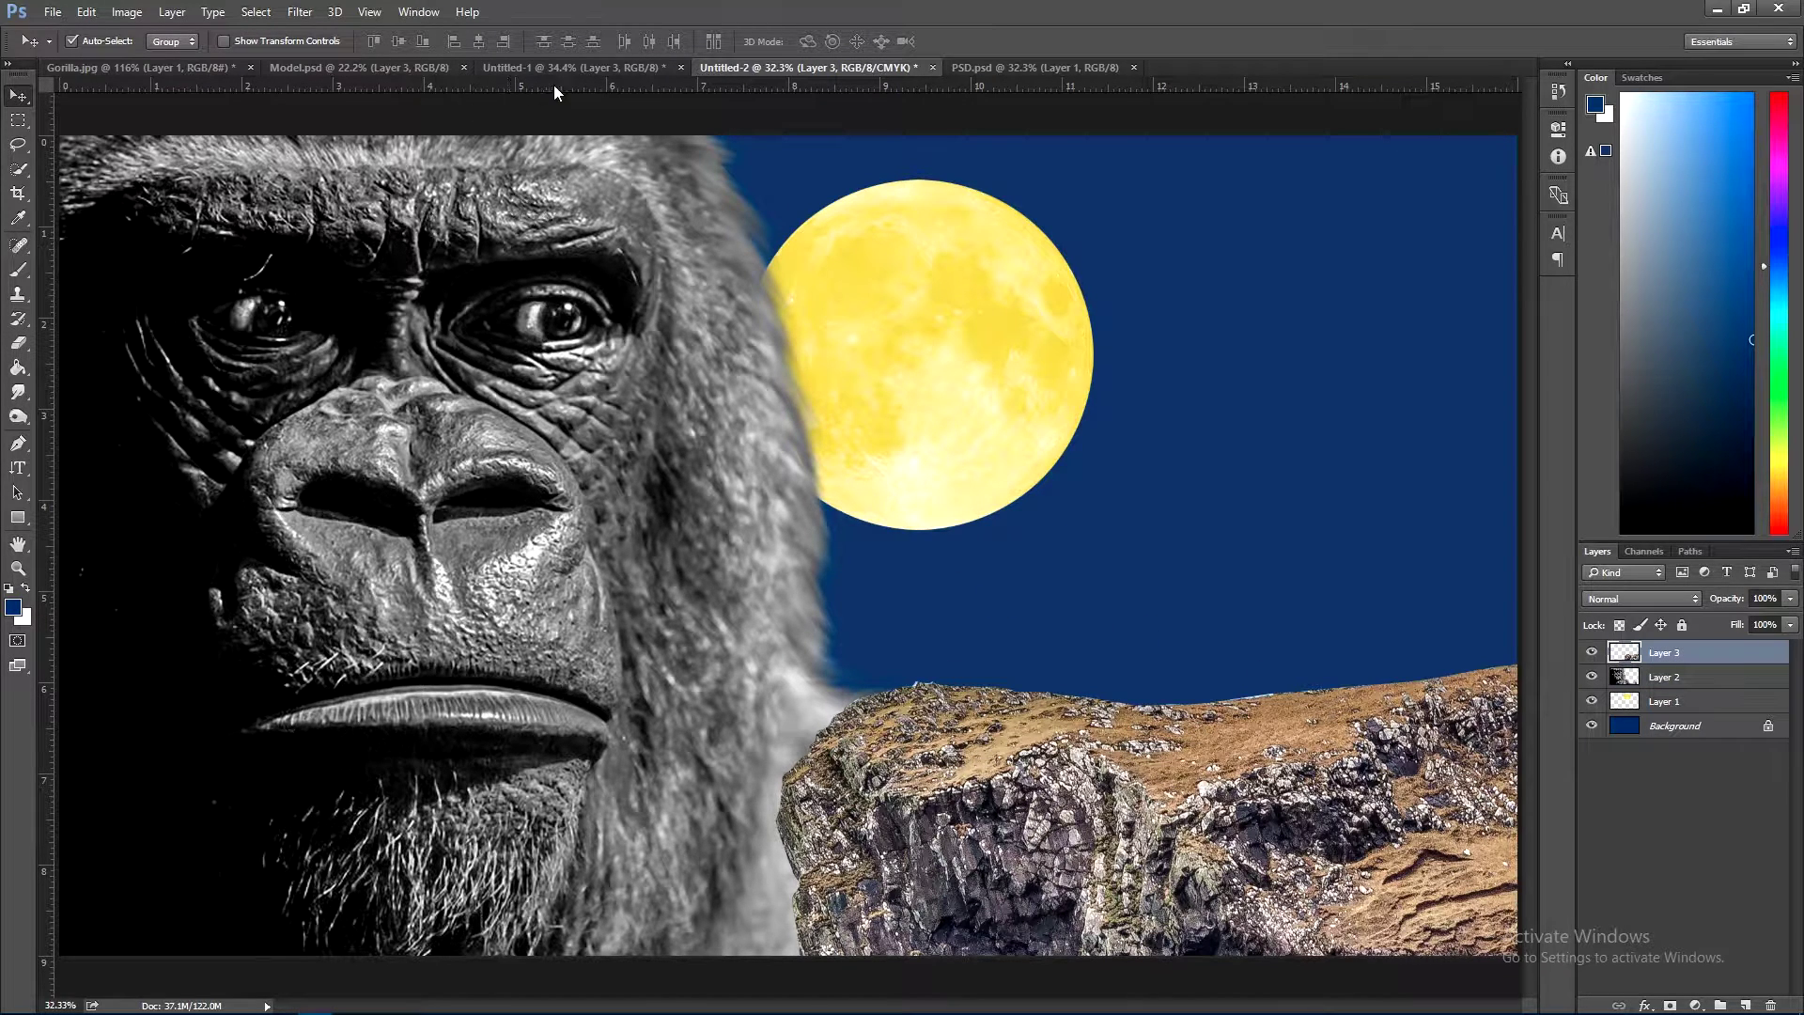
pyautogui.click(368, 68)
pyautogui.moveTo(832, 339)
pyautogui.mouseDown()
pyautogui.moveTo(761, 43)
pyautogui.moveTo(758, 442)
pyautogui.moveTo(883, 569)
pyautogui.mouseUp()
# - Scale the woman to about 51% and place her on the cliff, checking her hair close up
pyautogui.hotkey('ctrl', 't')
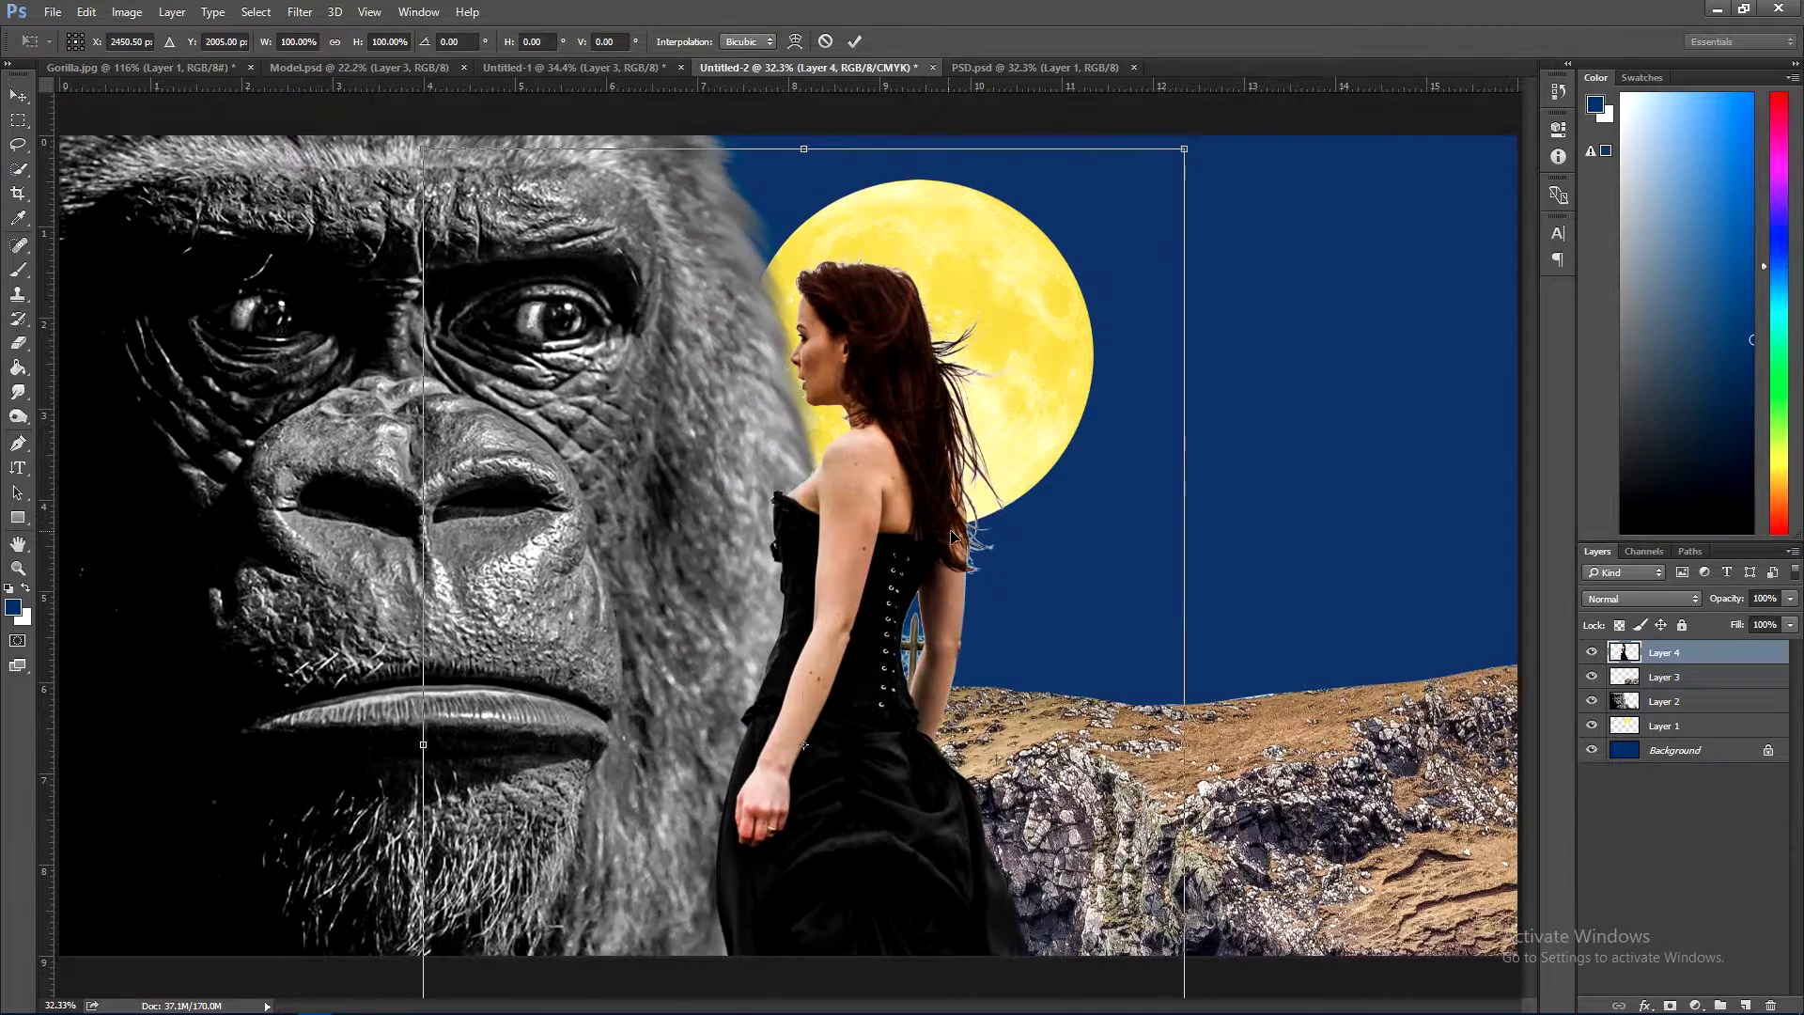
pyautogui.moveTo(1186, 144); pyautogui.dragTo(1040, 368)
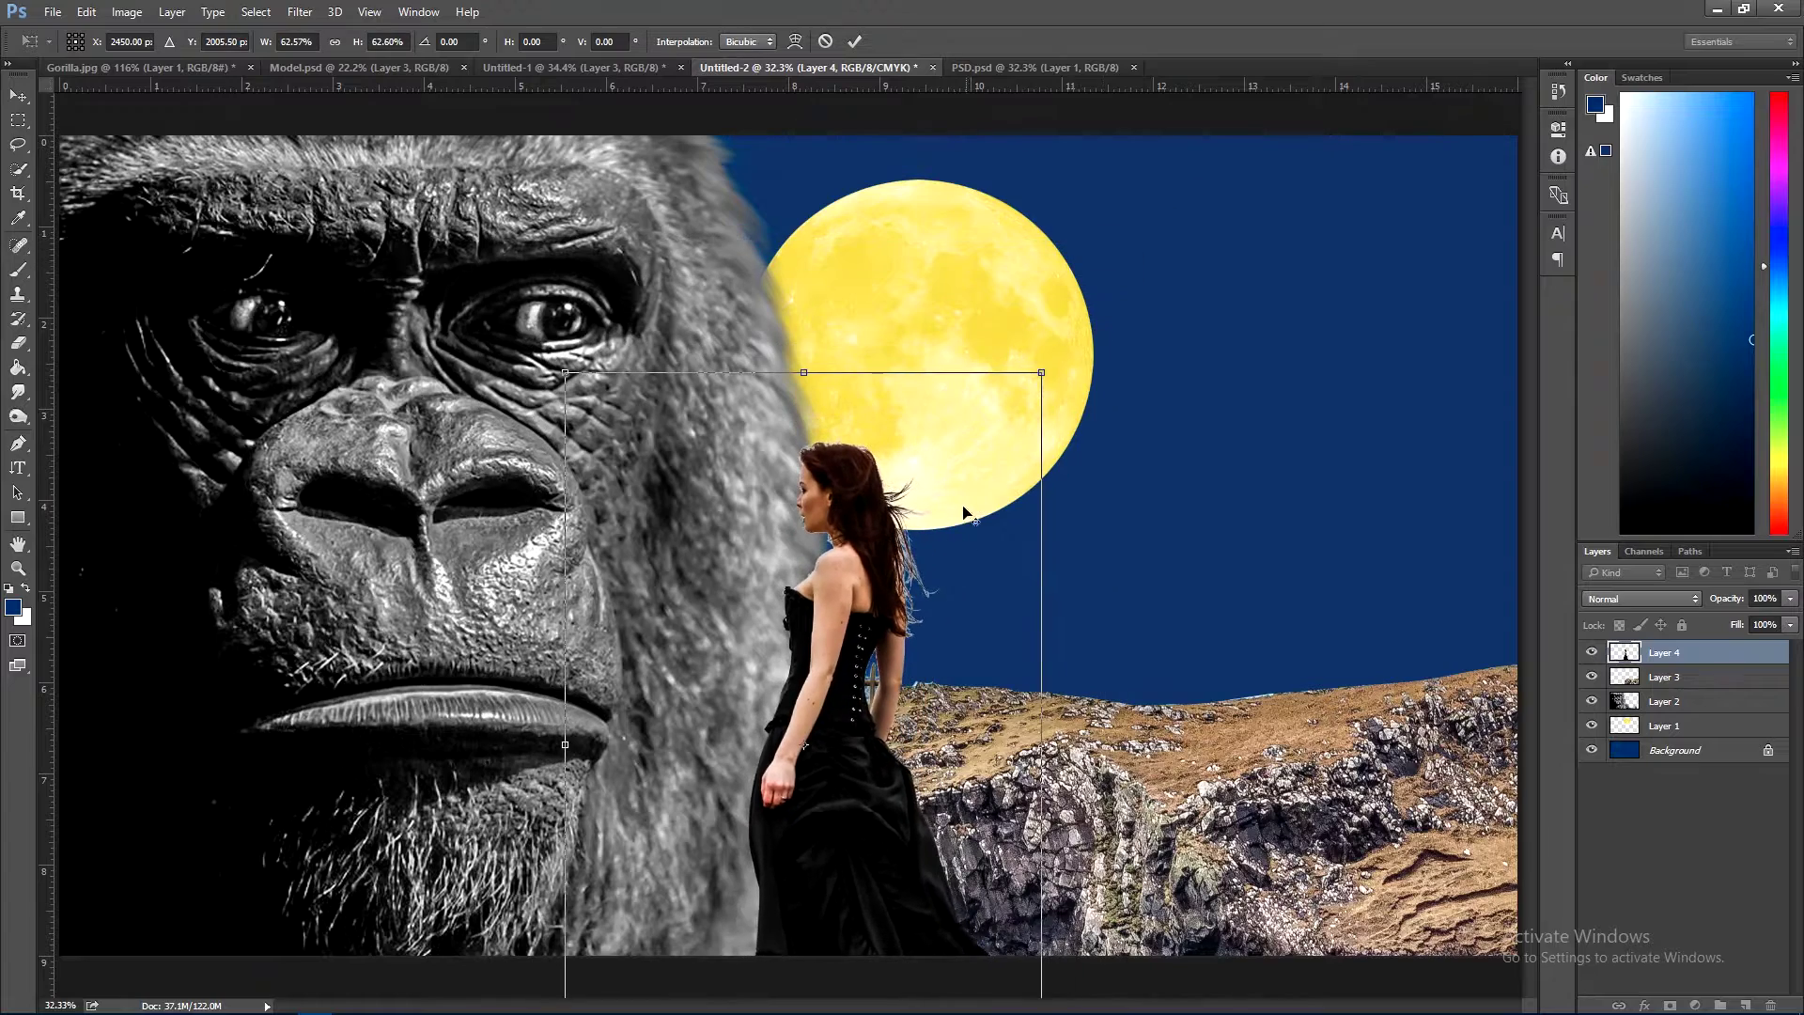
pyautogui.moveTo(967, 512); pyautogui.dragTo(1233, 279)
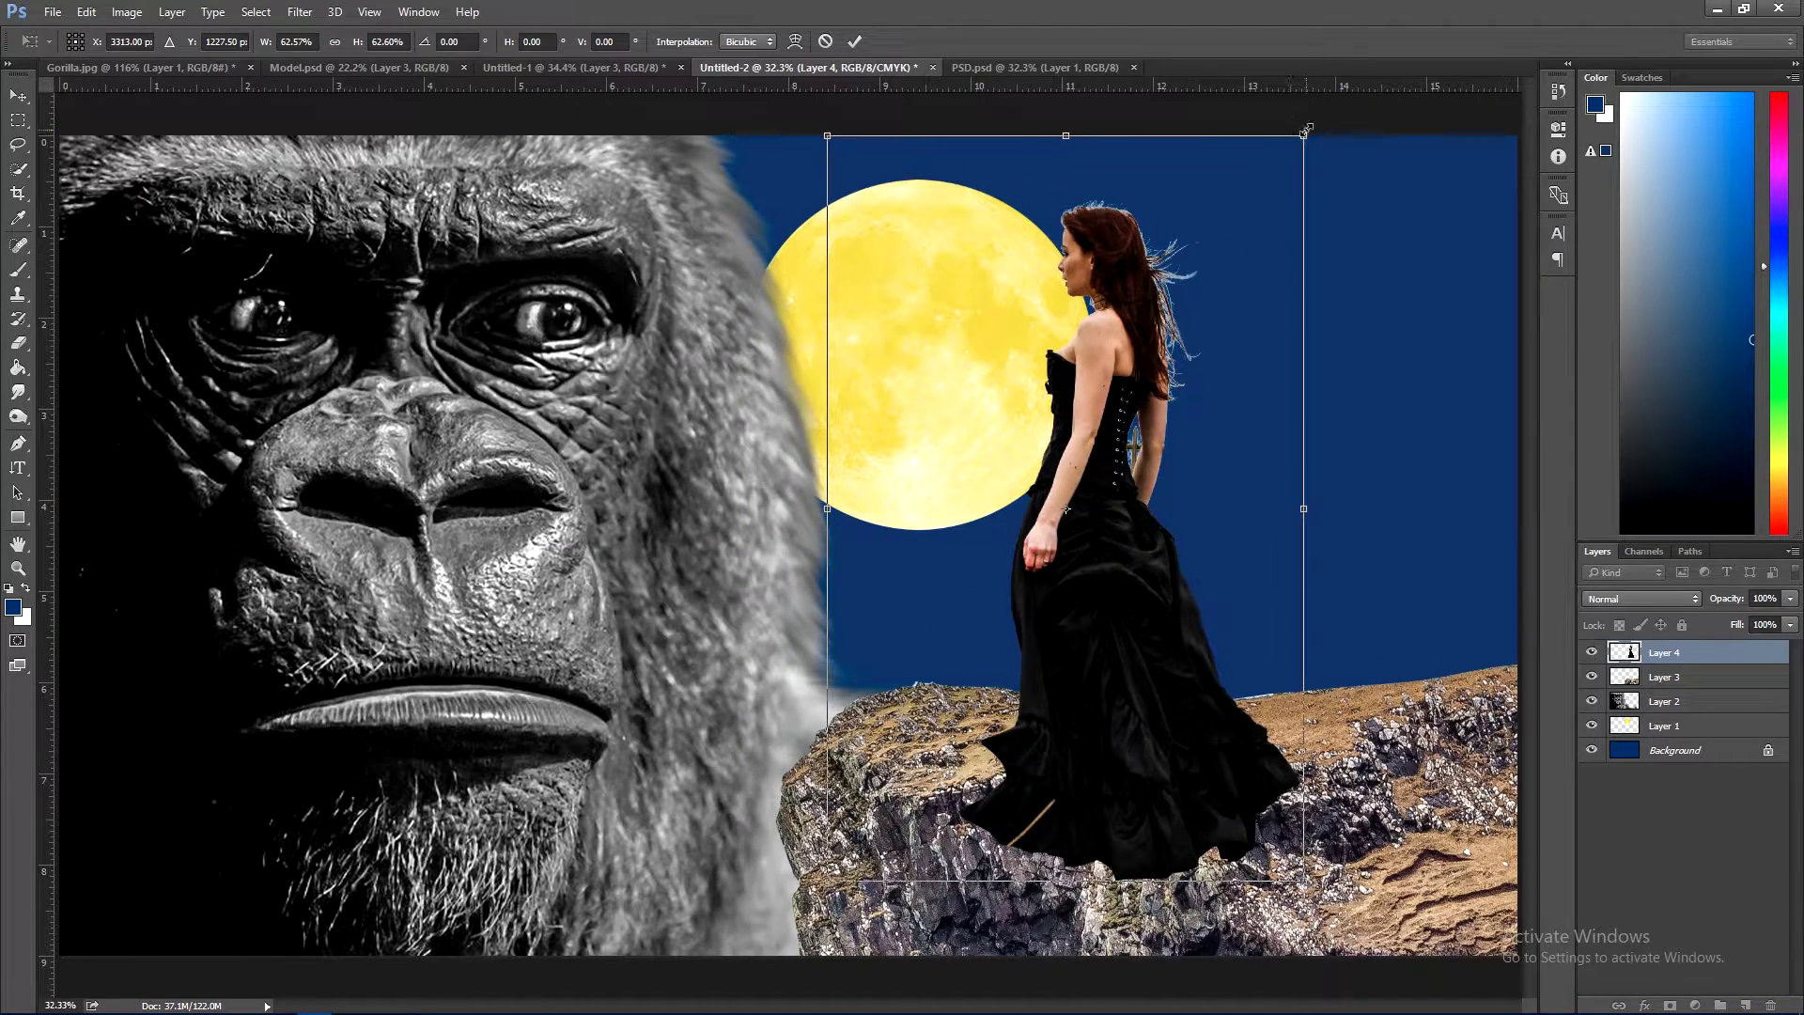
pyautogui.moveTo(1305, 130); pyautogui.dragTo(1259, 205)
pyautogui.moveTo(1158, 348); pyautogui.dragTo(1104, 322)
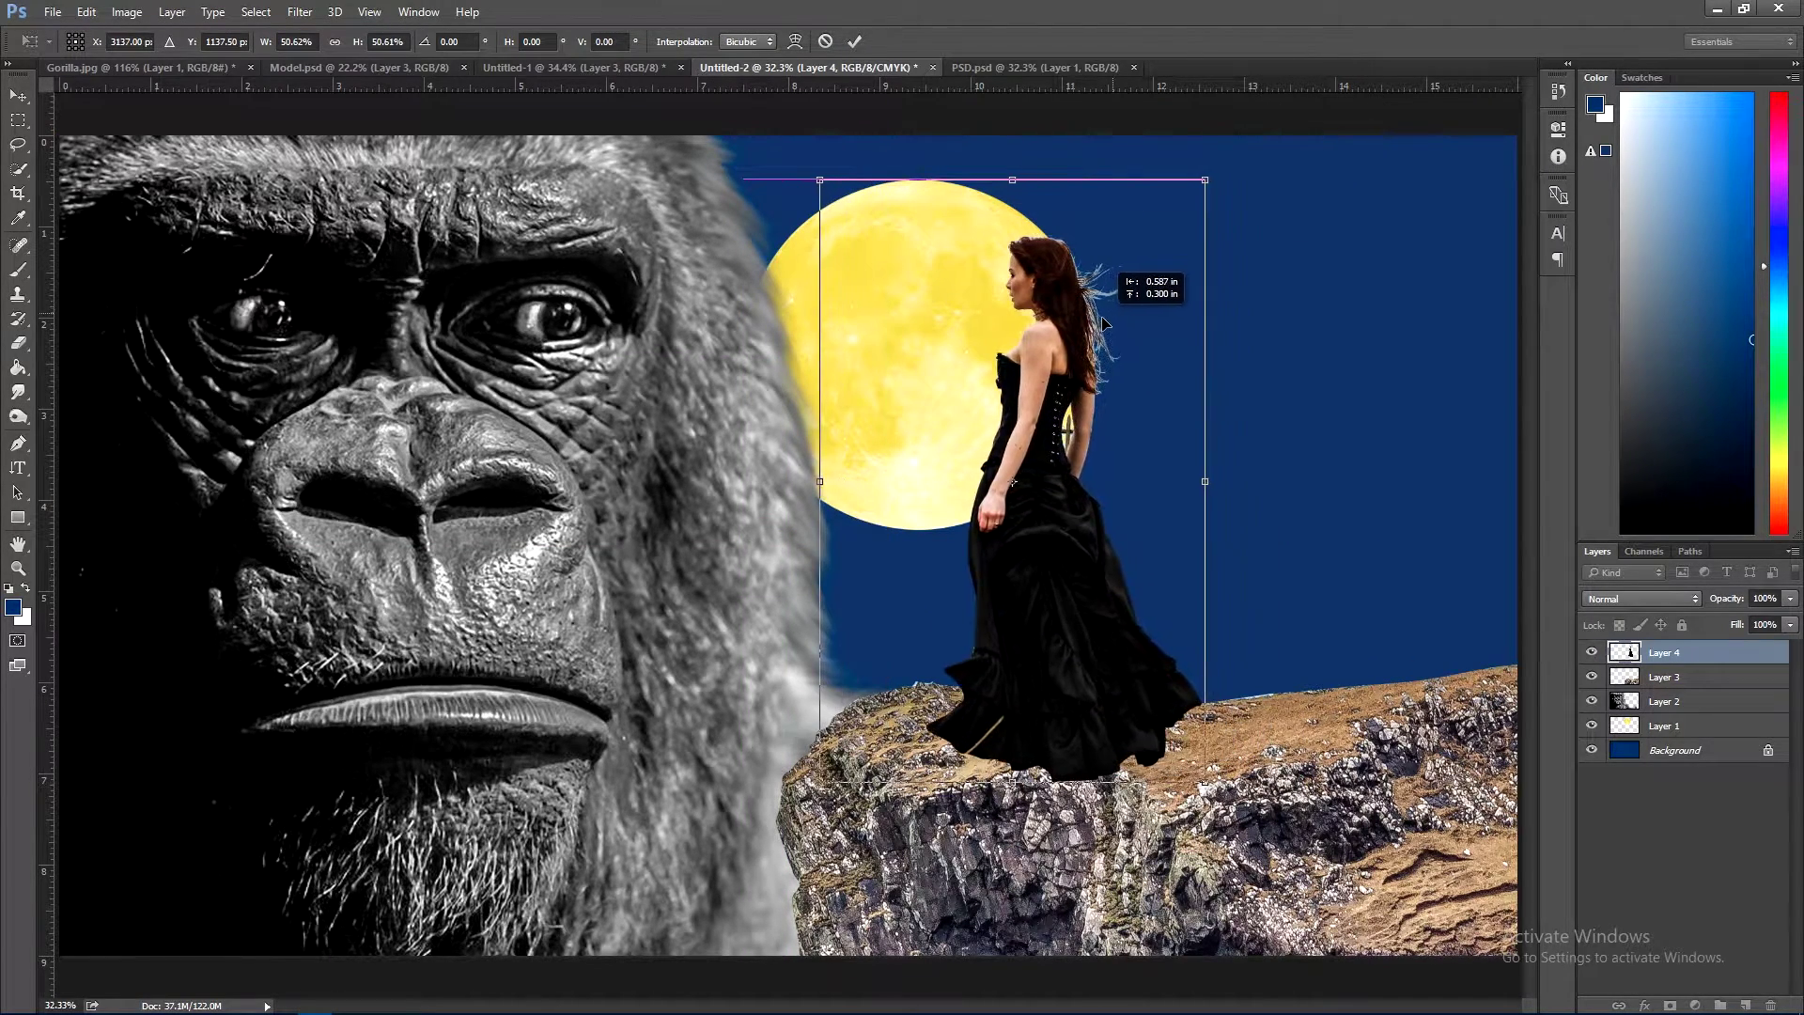
pyautogui.press('Return')
pyautogui.keyDown('ctrl'); pyautogui.click(1104, 306); pyautogui.keyUp('ctrl')
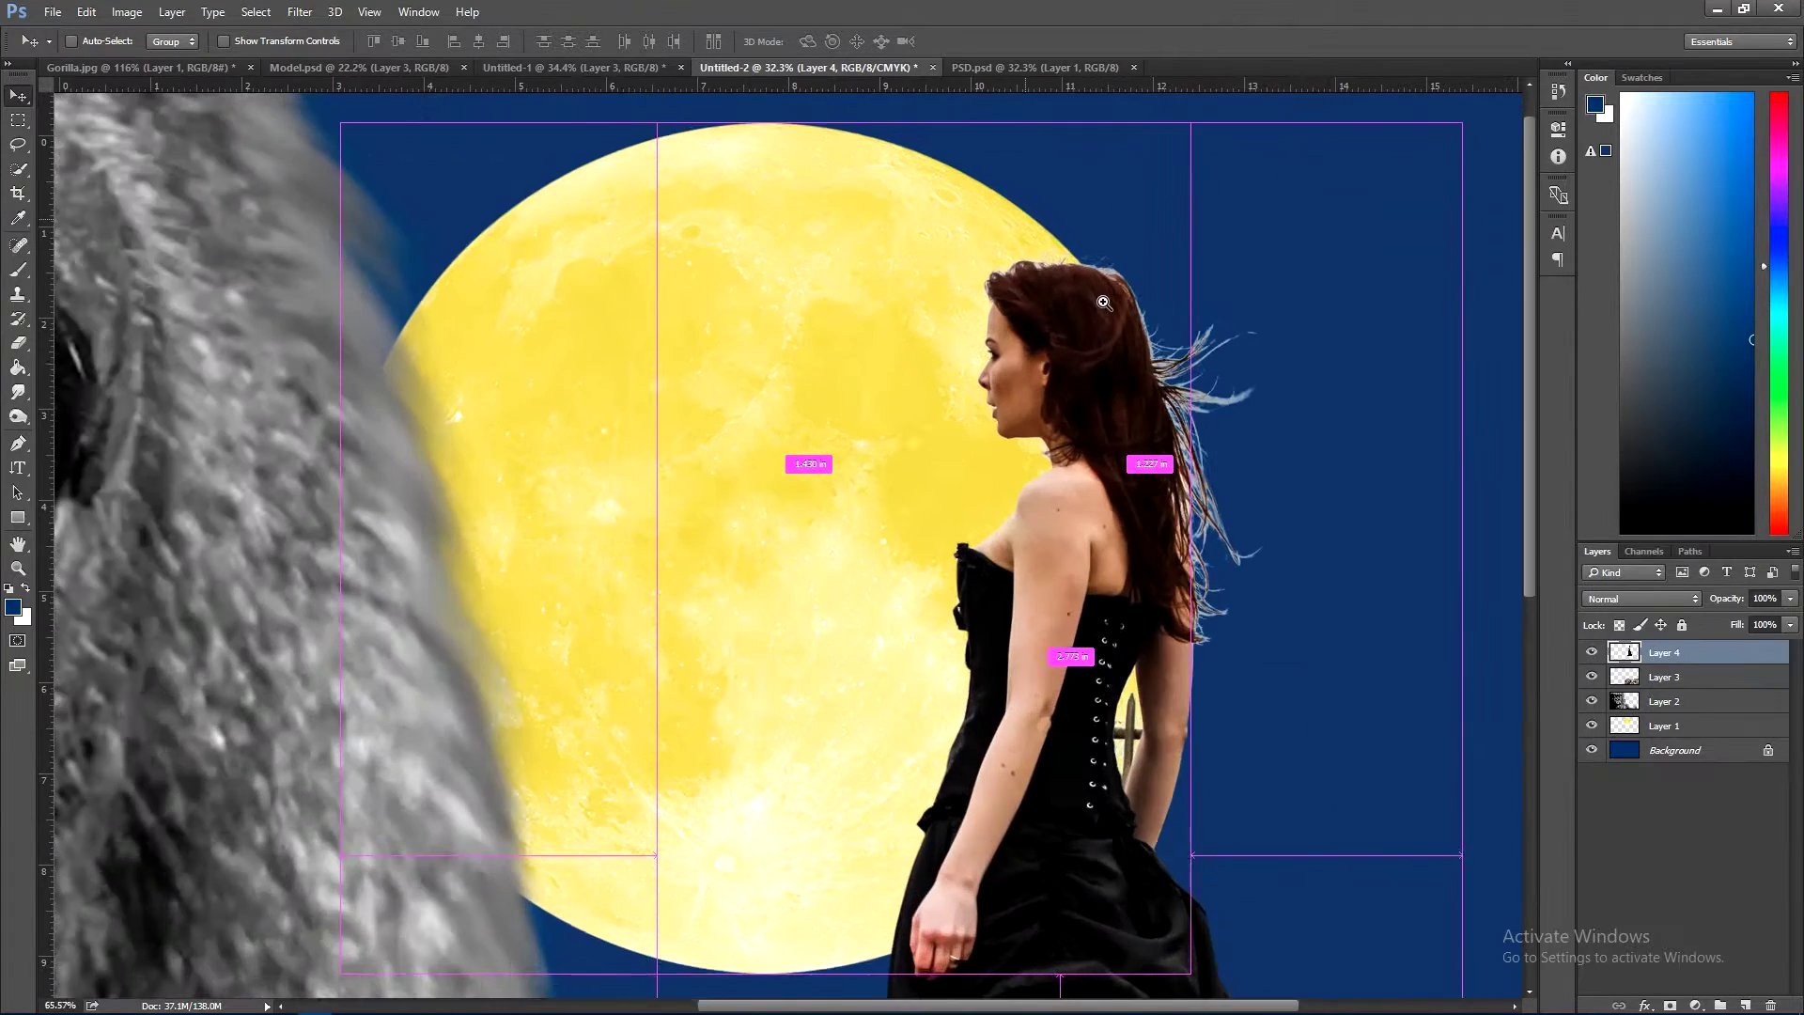
pyautogui.moveTo(1060, 334); pyautogui.dragTo(973, 336)
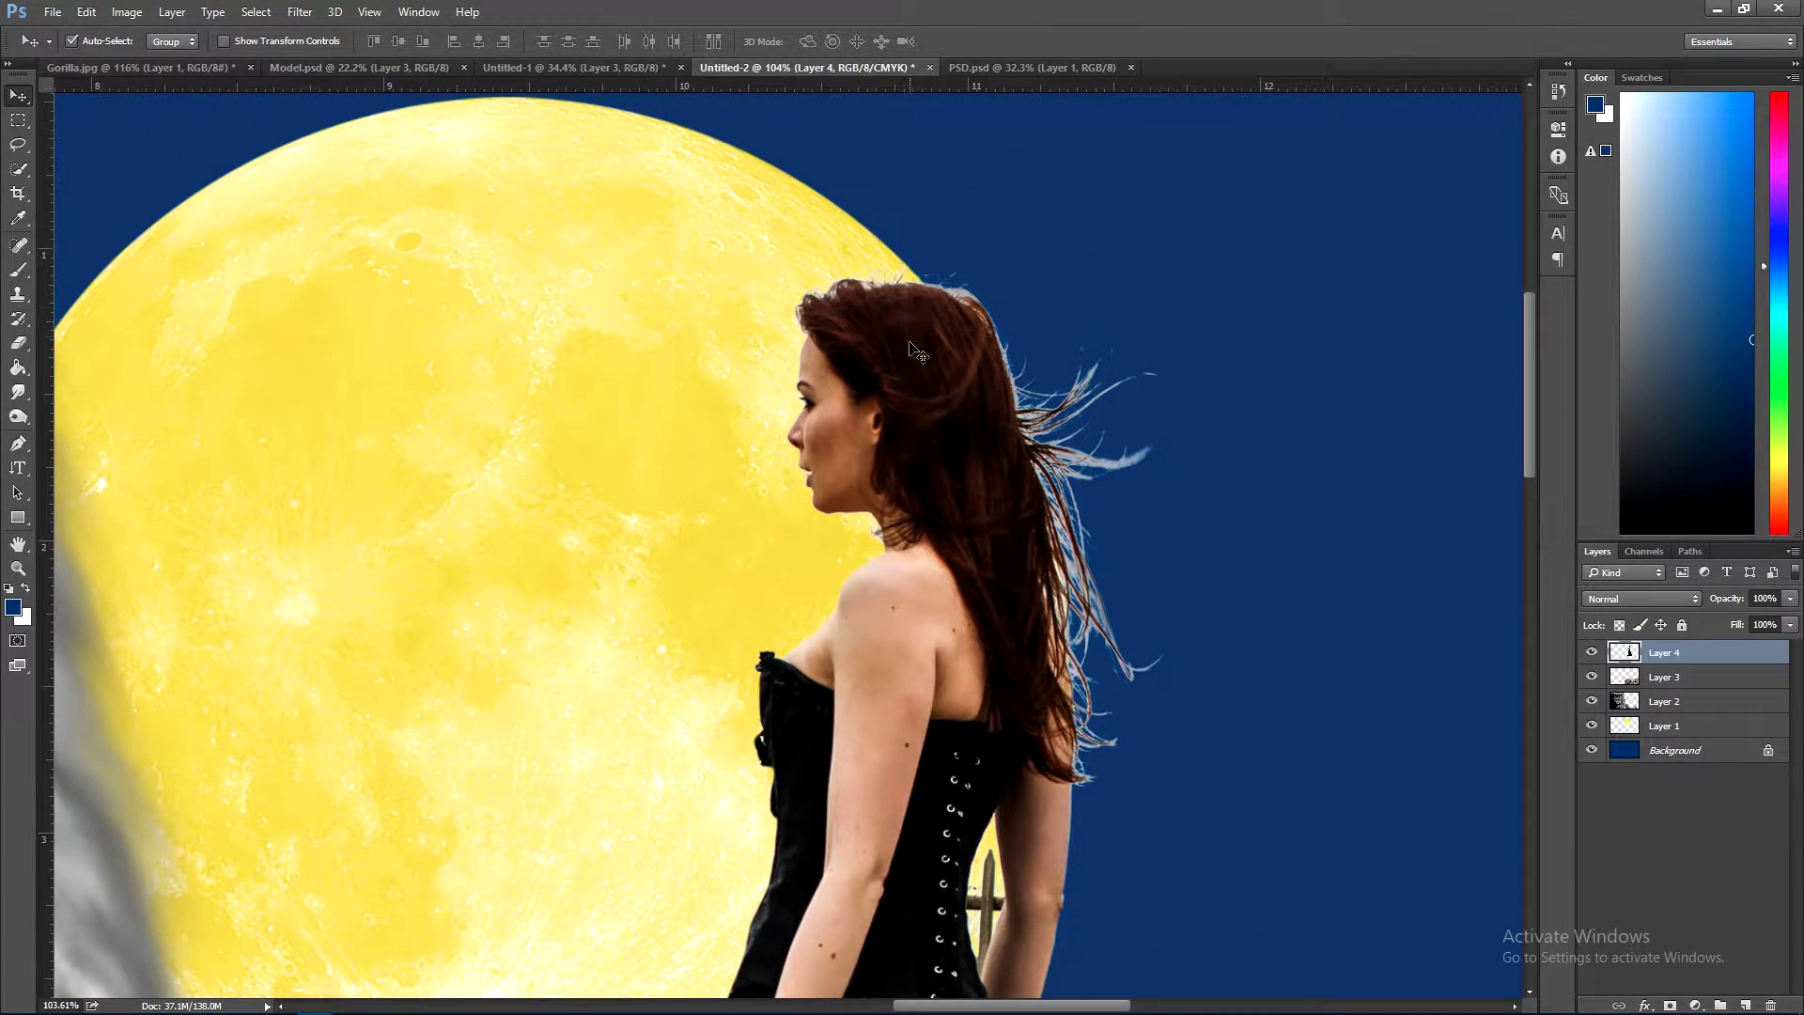
pyautogui.hotkey('ctrl', '0')
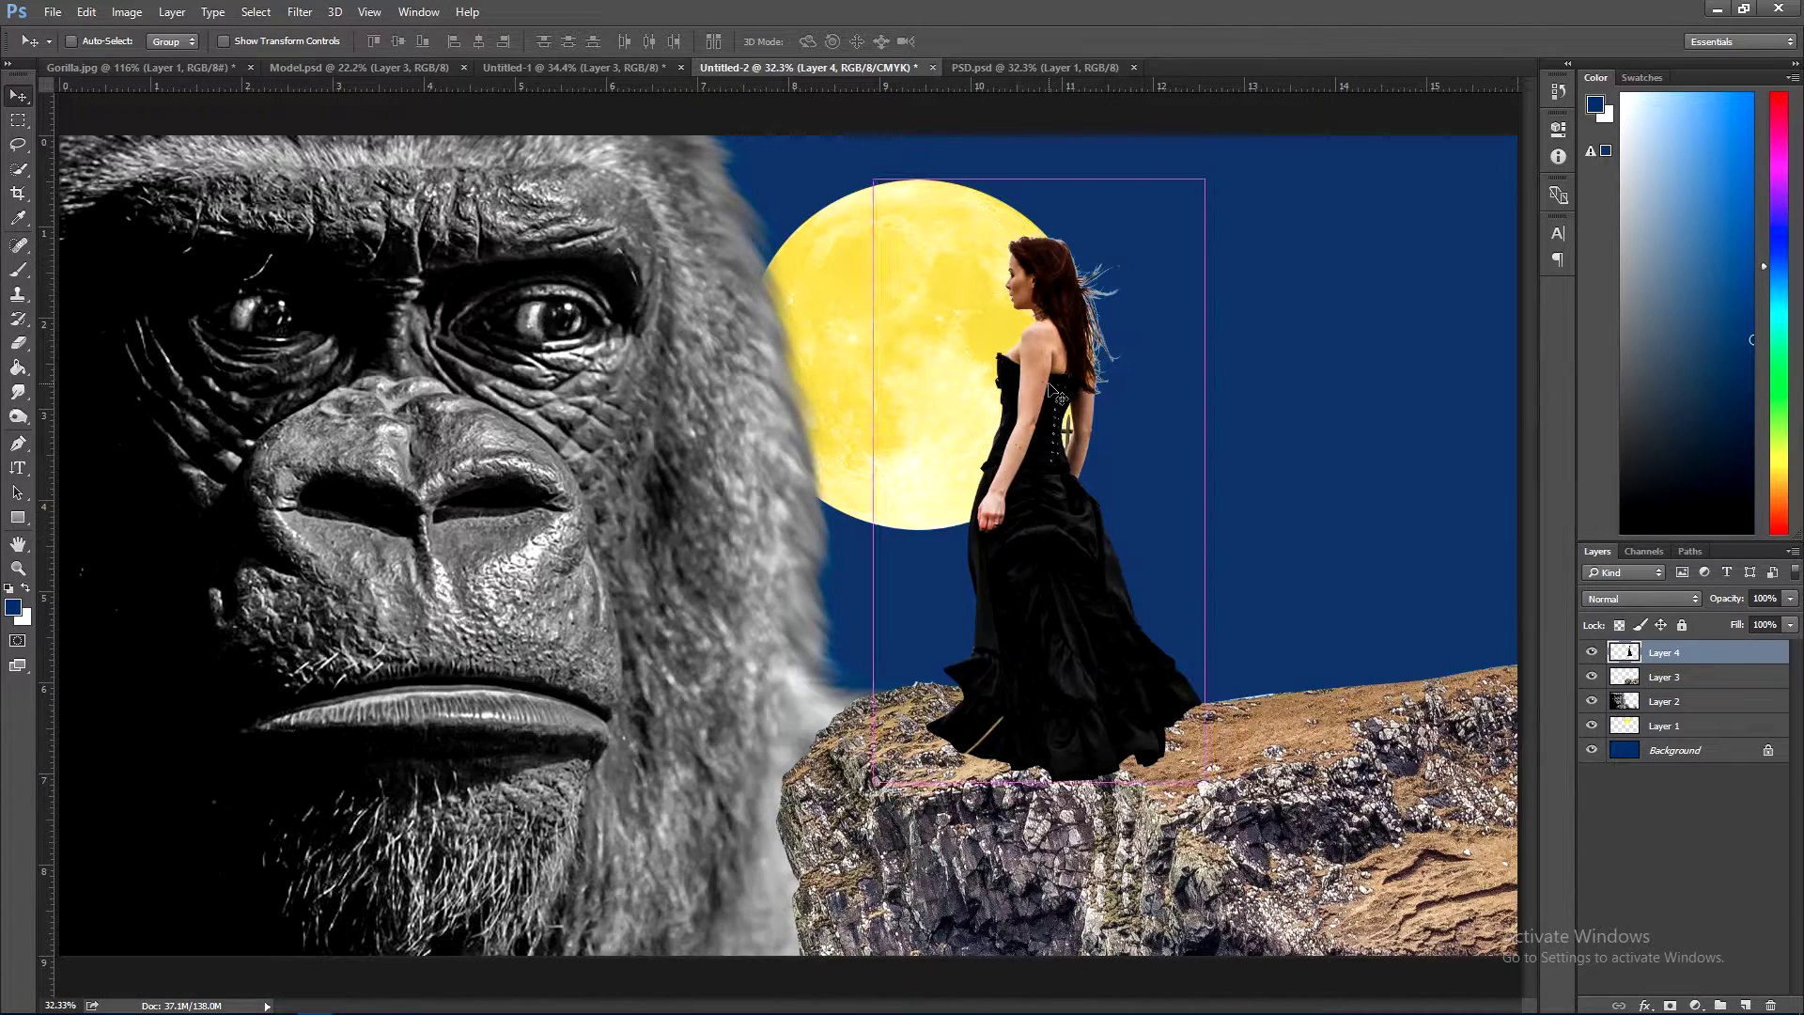
# - Shrink the woman slightly more and move her left and down
pyautogui.hotkey('ctrl', 't')
pyautogui.moveTo(873, 179); pyautogui.dragTo(906, 237)
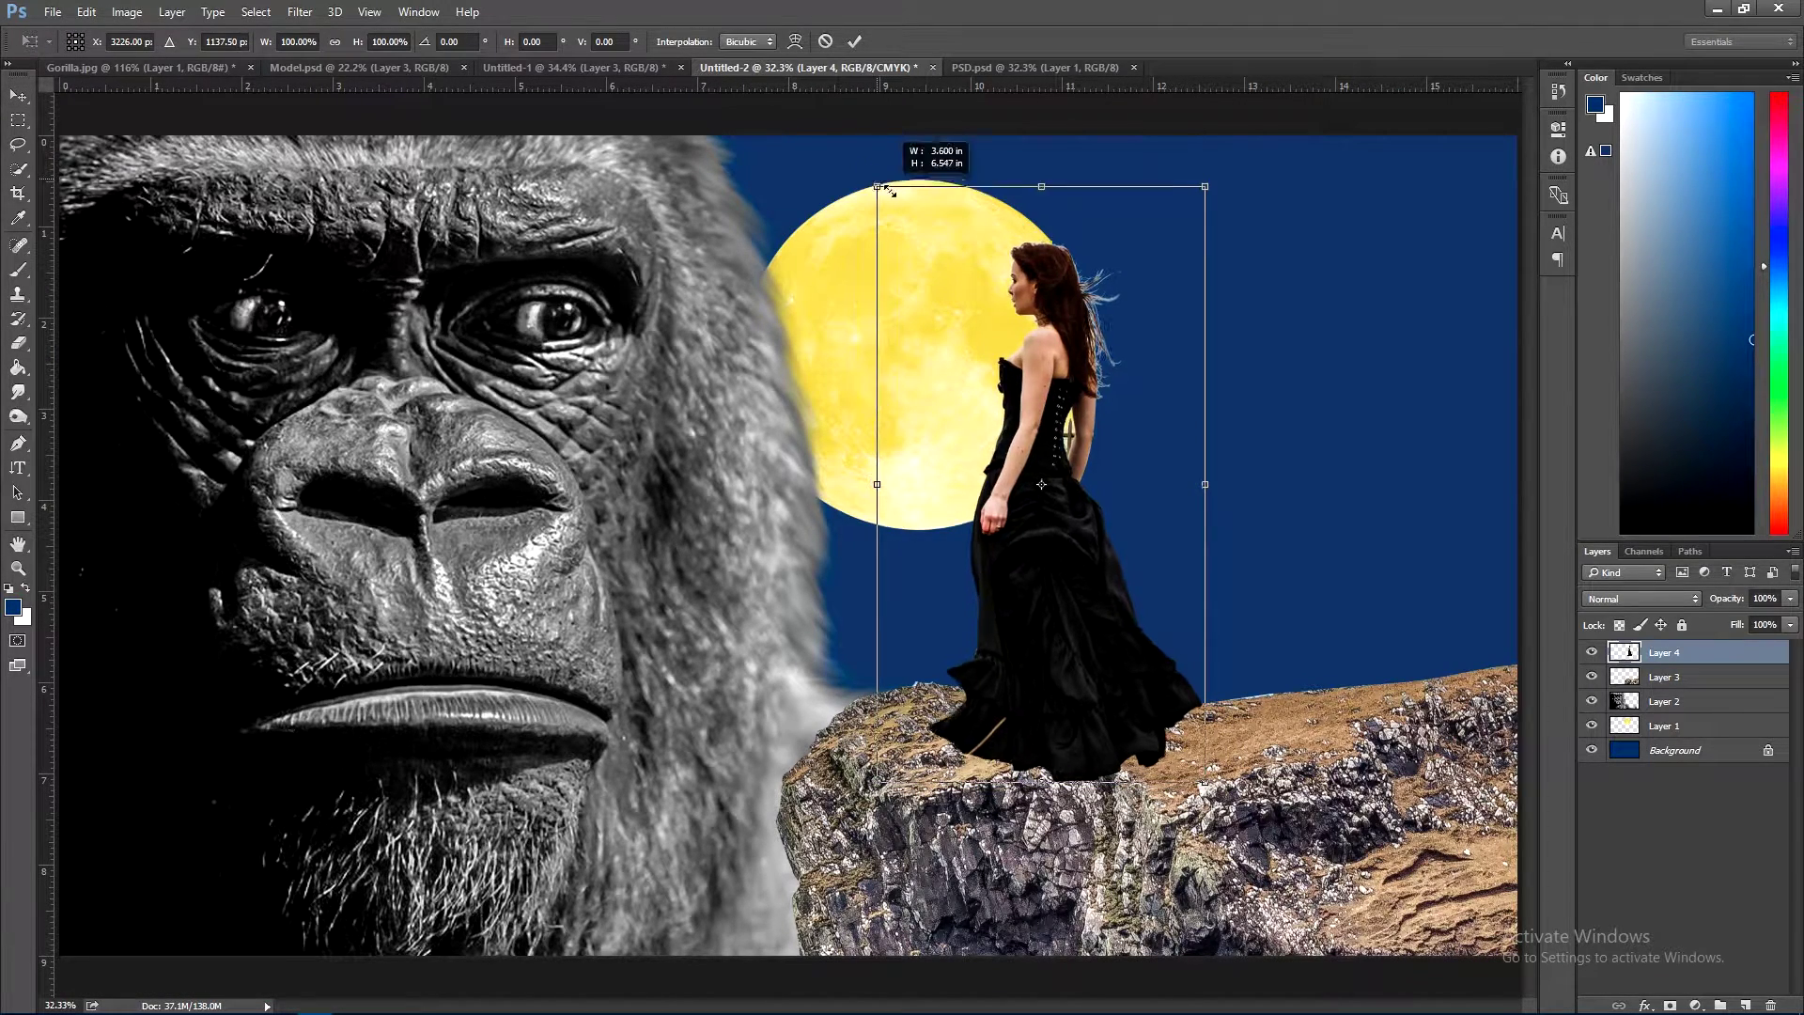
pyautogui.moveTo(1052, 374); pyautogui.dragTo(1011, 394)
pyautogui.press('Return')
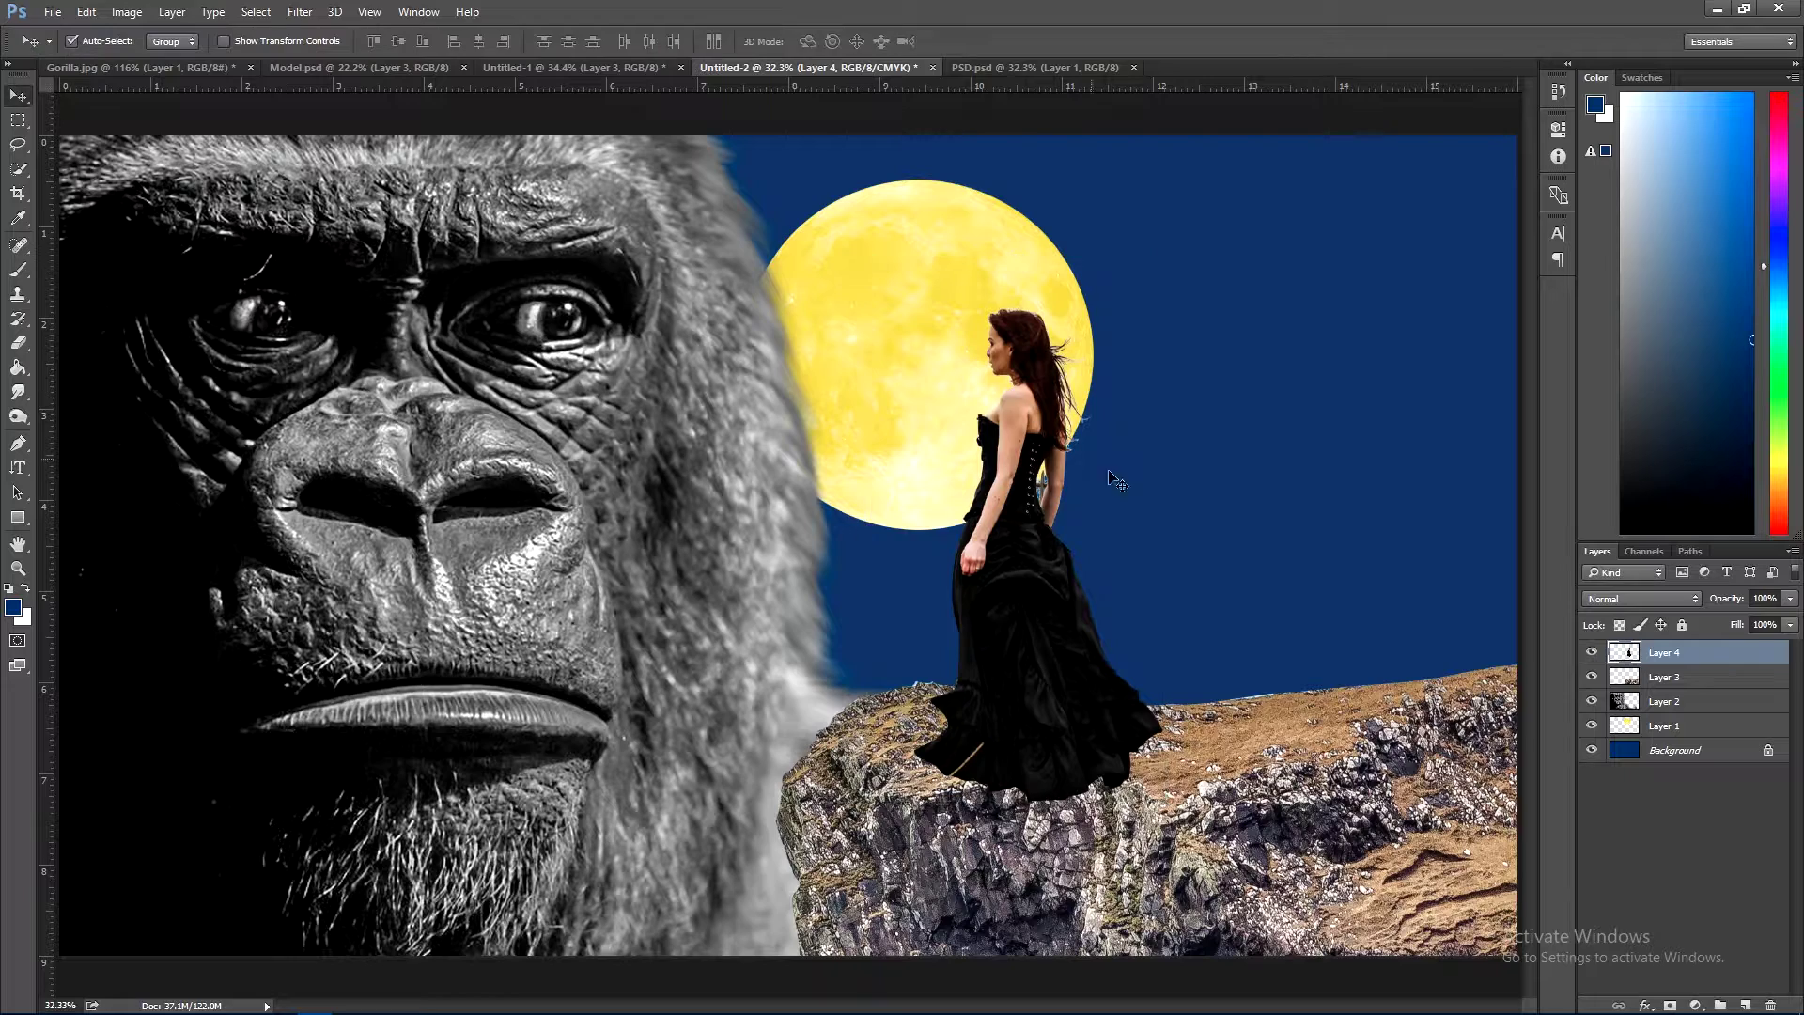
# - Lower the cliff slightly, then rescale the woman to about 81% and shift her left and down
pyautogui.moveTo(1267, 749)
pyautogui.mouseDown()
pyautogui.moveTo(1262, 820)
pyautogui.moveTo(1259, 796)
pyautogui.mouseUp()
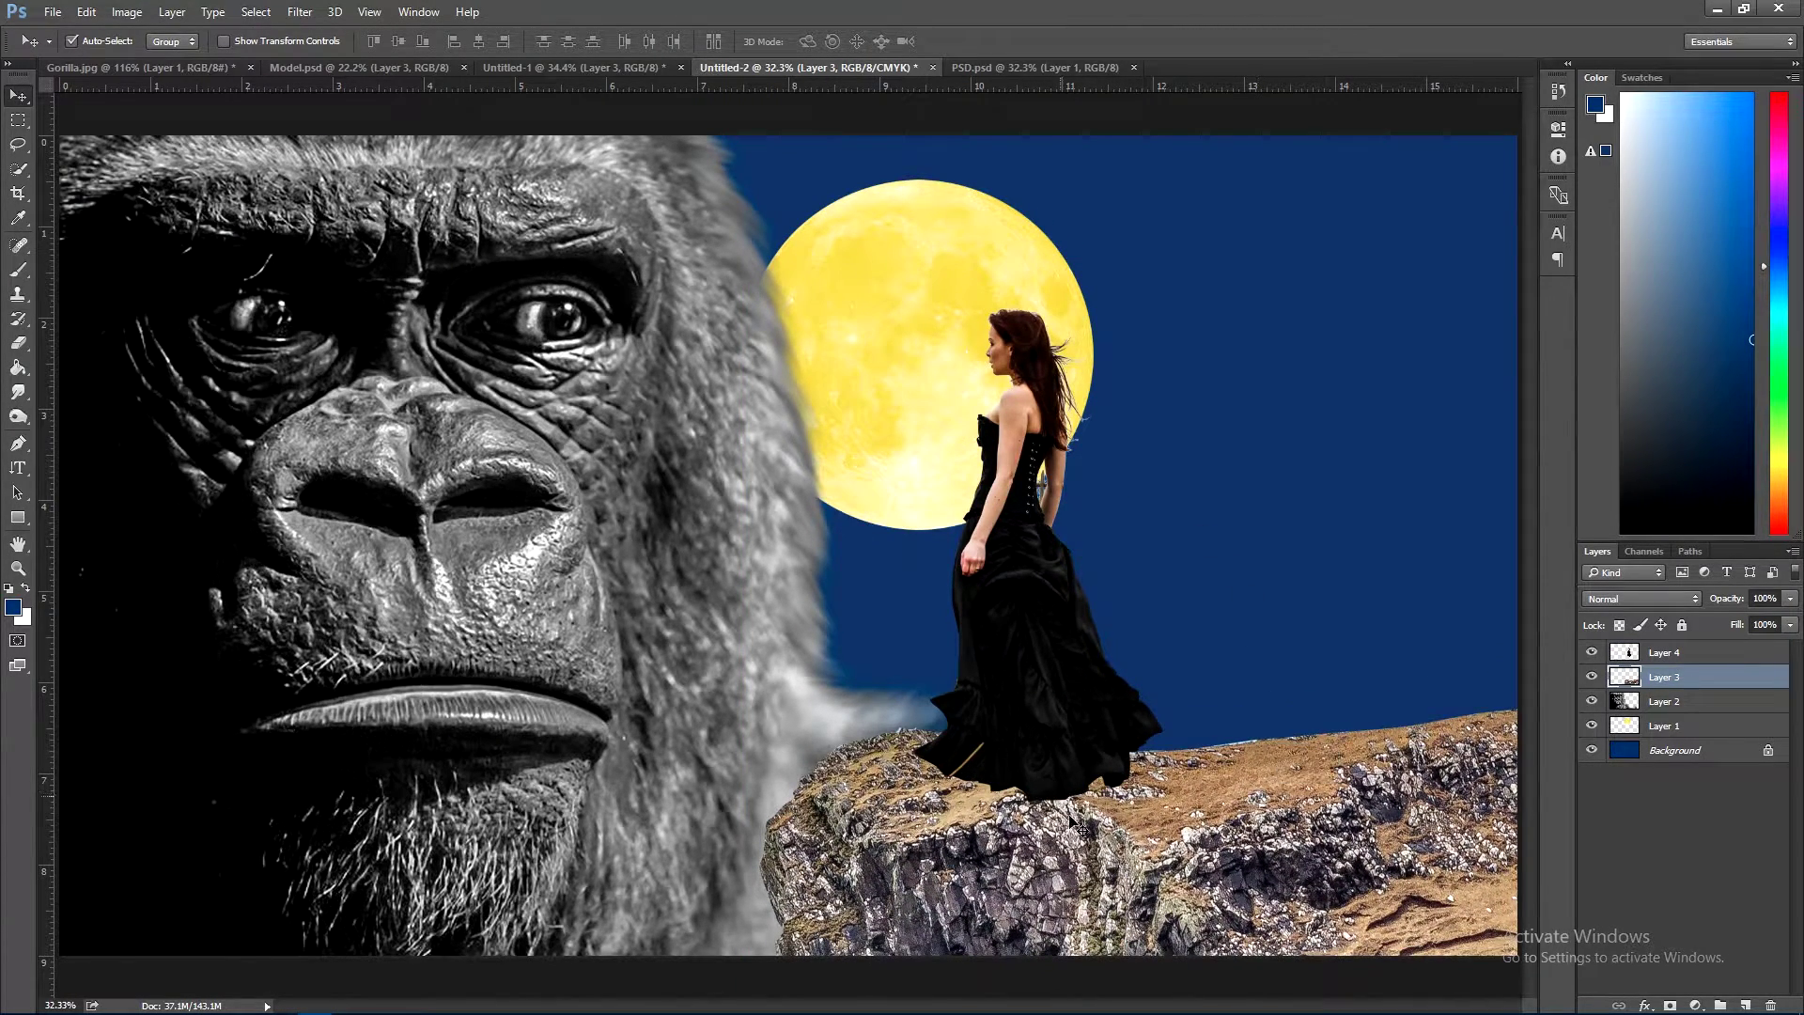
pyautogui.moveTo(1065, 714); pyautogui.dragTo(1083, 714)
pyautogui.hotkey('ctrl', 't')
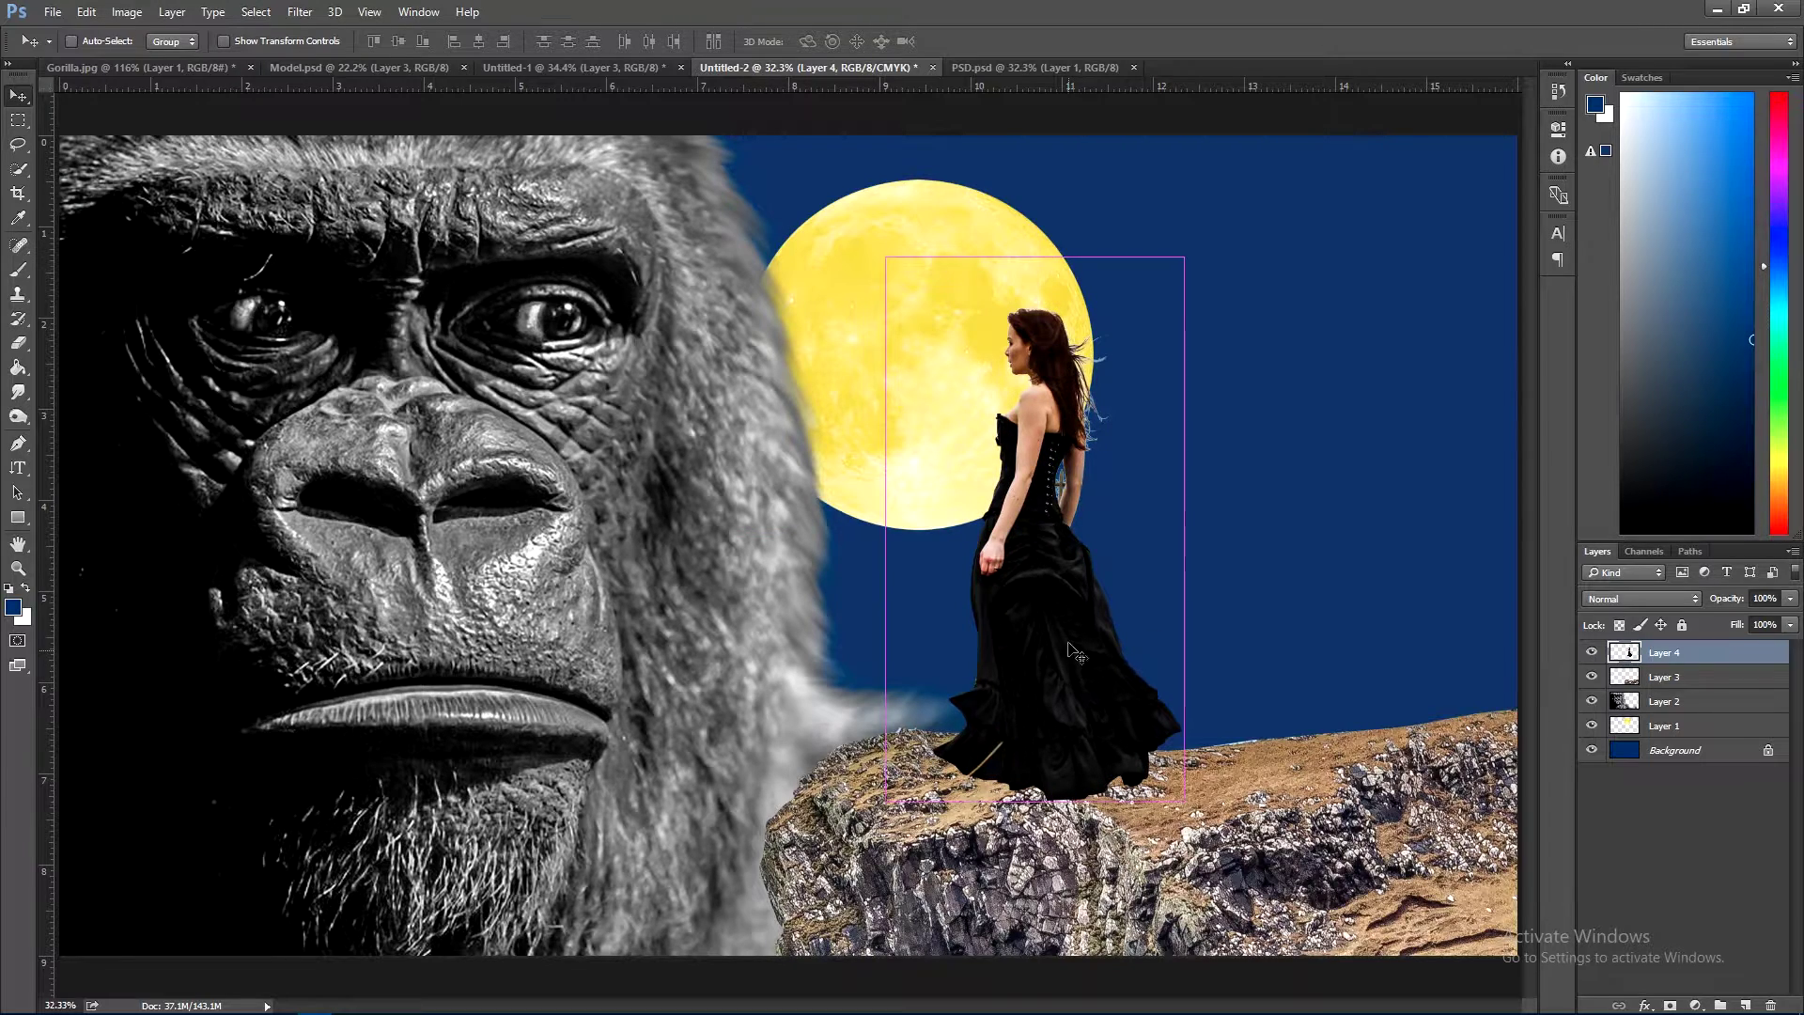
pyautogui.moveTo(1182, 254); pyautogui.dragTo(1156, 308)
pyautogui.moveTo(1117, 400)
pyautogui.mouseDown()
pyautogui.moveTo(1014, 468)
pyautogui.moveTo(1249, 474)
pyautogui.moveTo(1000, 457)
pyautogui.mouseUp()
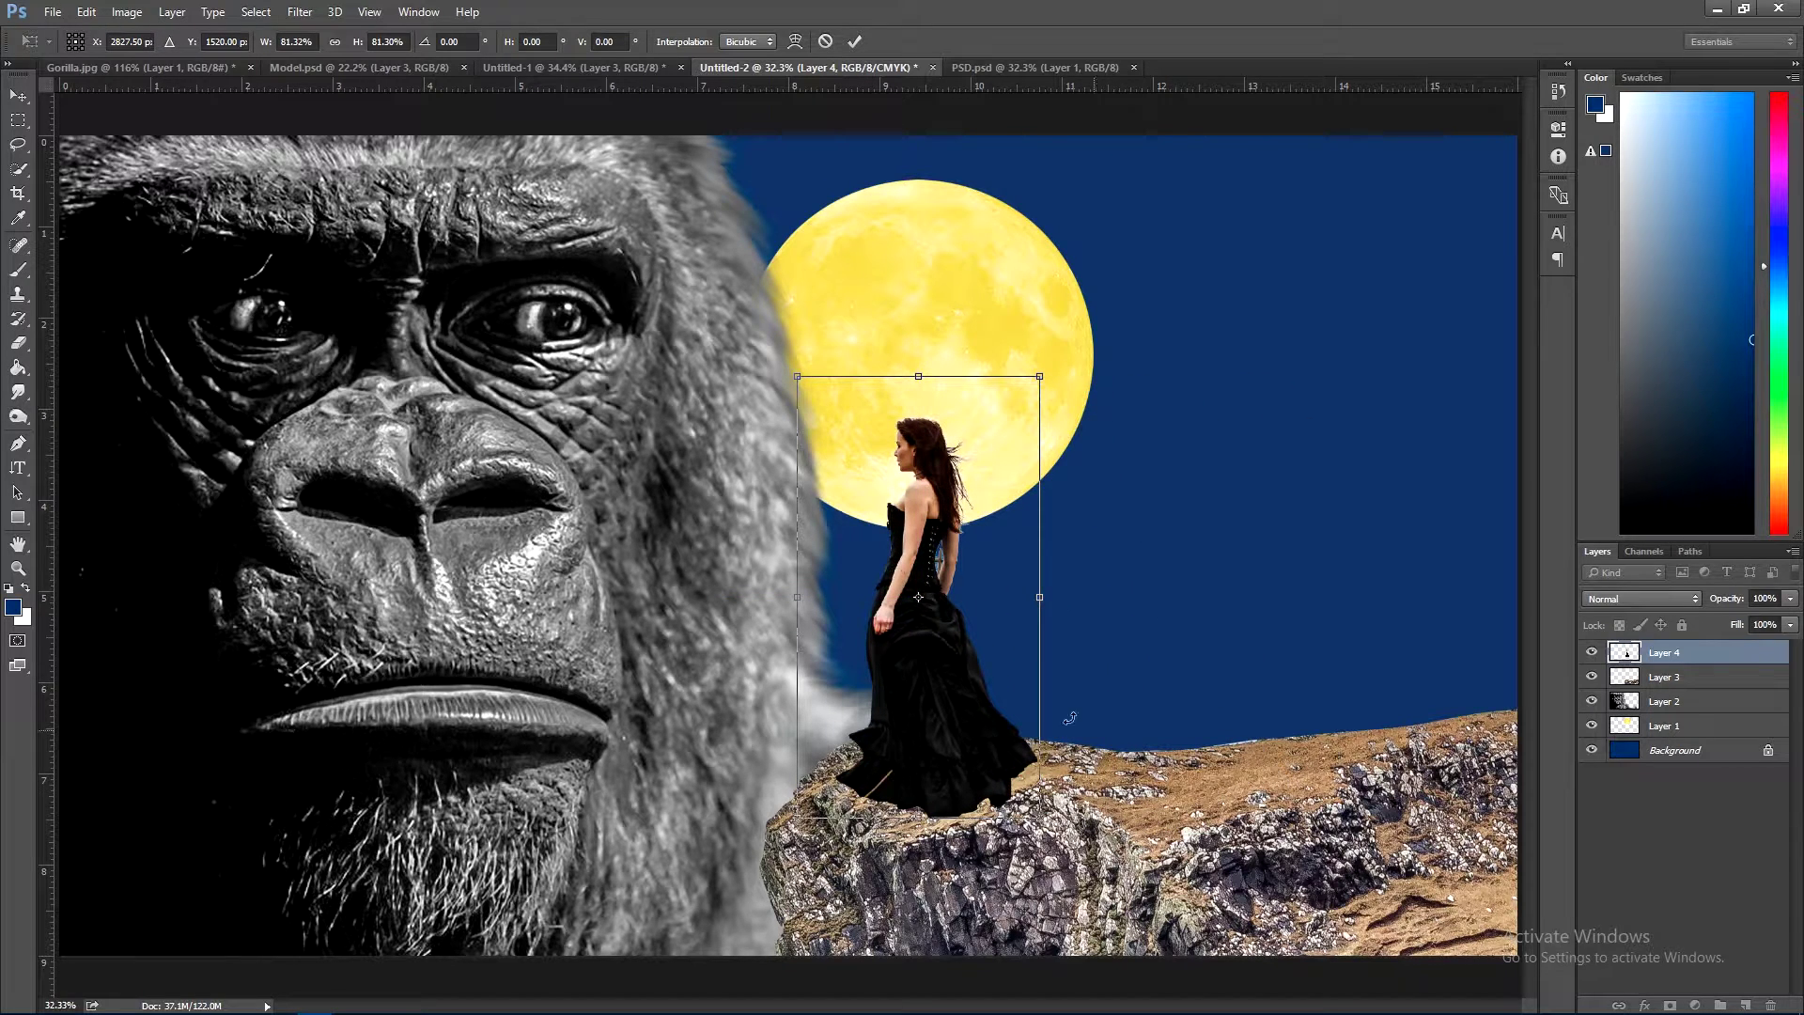
pyautogui.press('Return')
# - Select the cliff layer (Layer 3) for transforming, dismissing the transform options unchanged
pyautogui.keyDown('ctrl'); pyautogui.click(1209, 814); pyautogui.keyUp('ctrl')
pyautogui.hotkey('ctrl', 't')
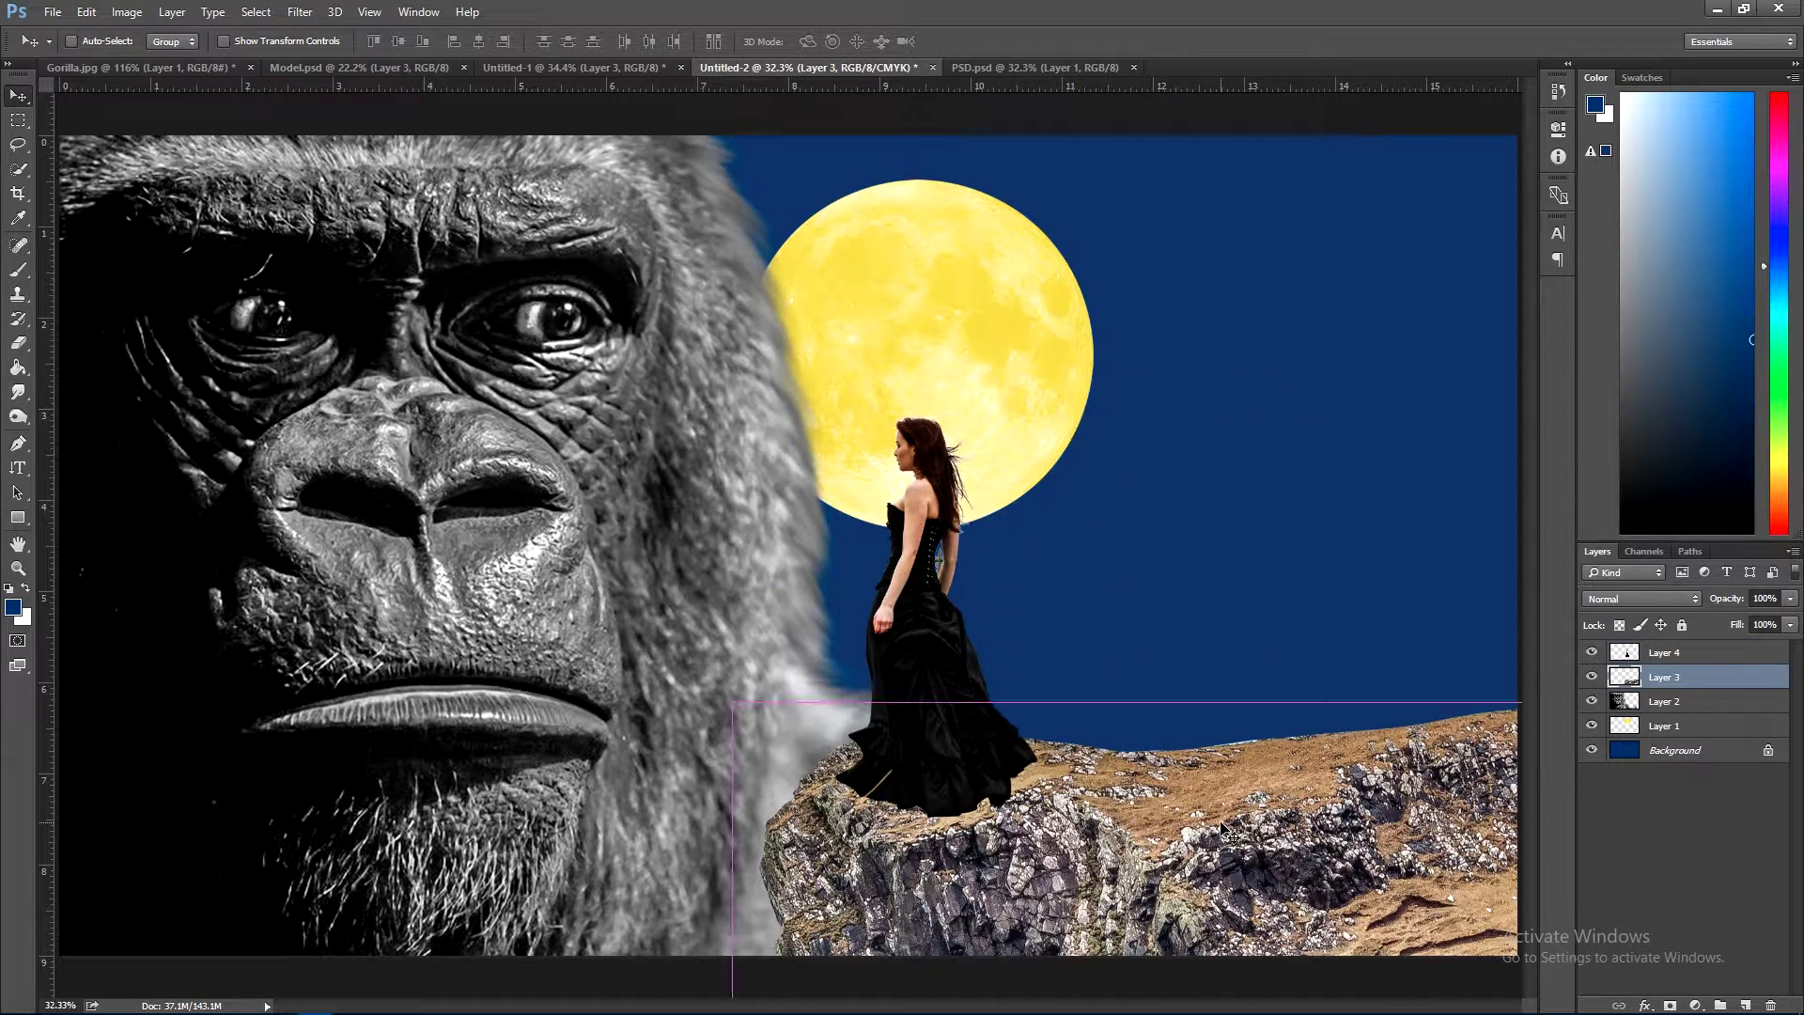
pyautogui.rightClick(1209, 814)
pyautogui.press('Escape')
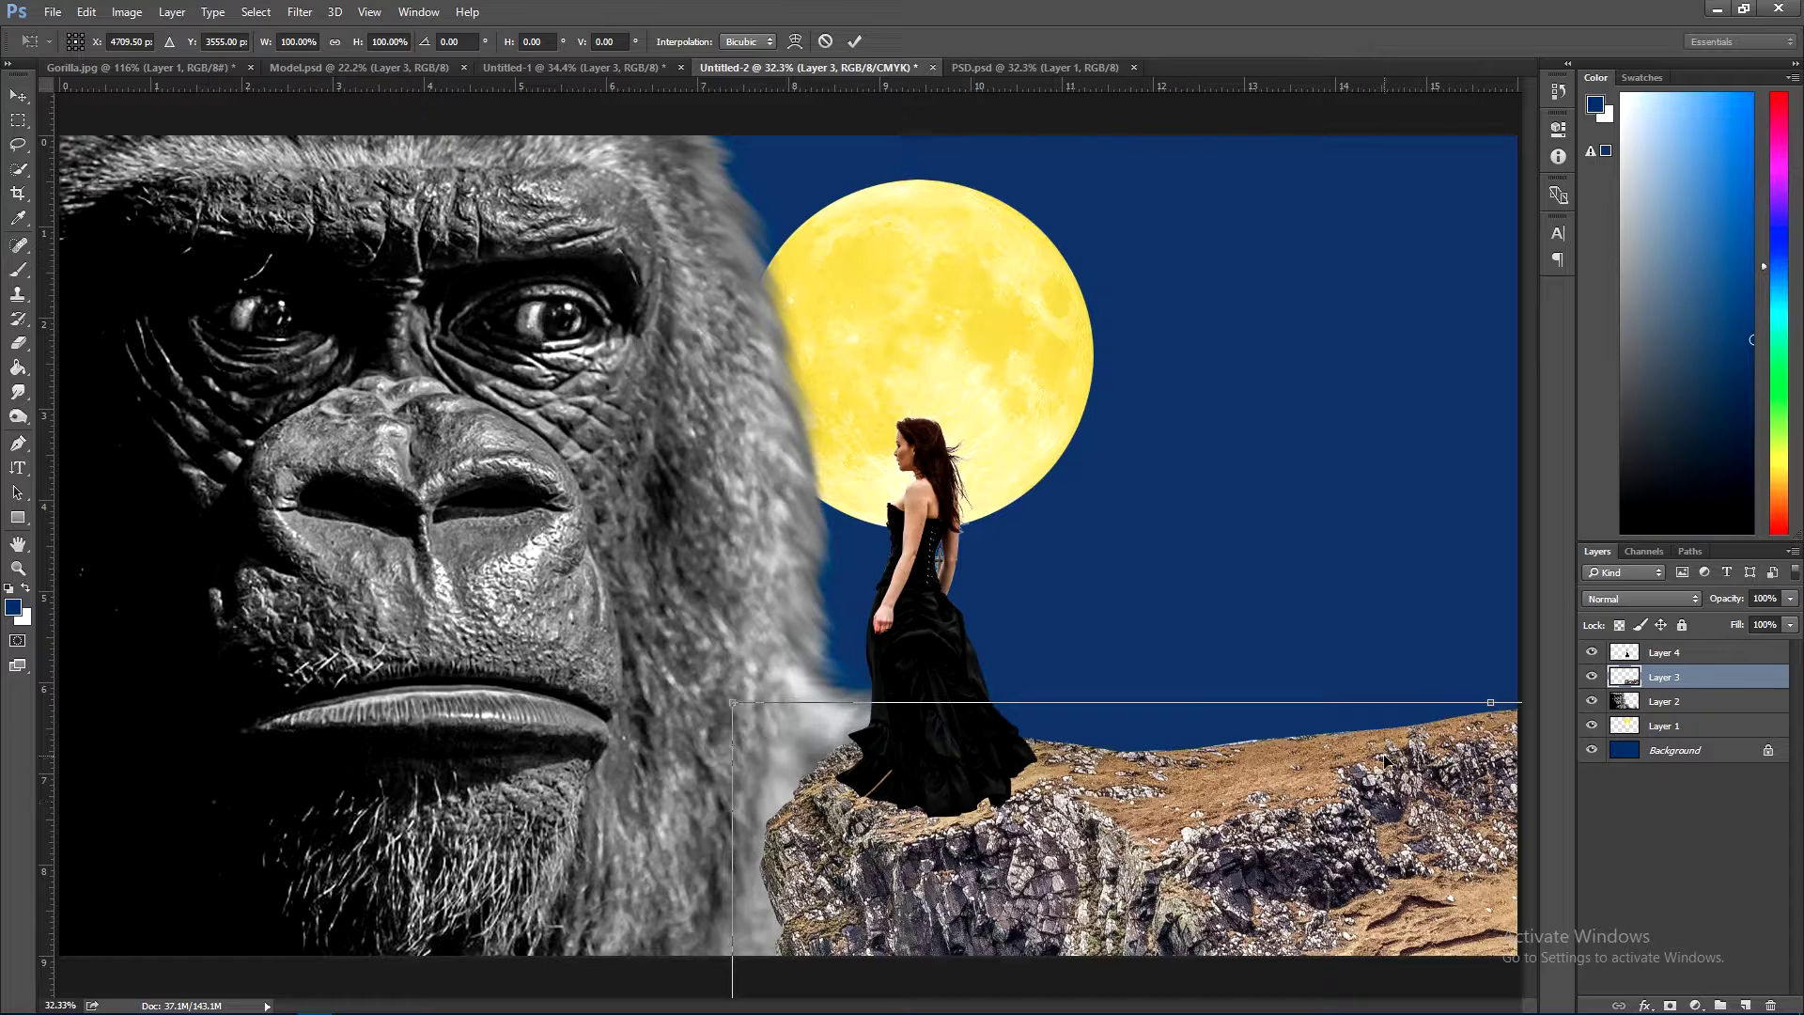
# - Duplicate the cliff into Layer 5 and delete the original Layer 3
pyautogui.press('Return')
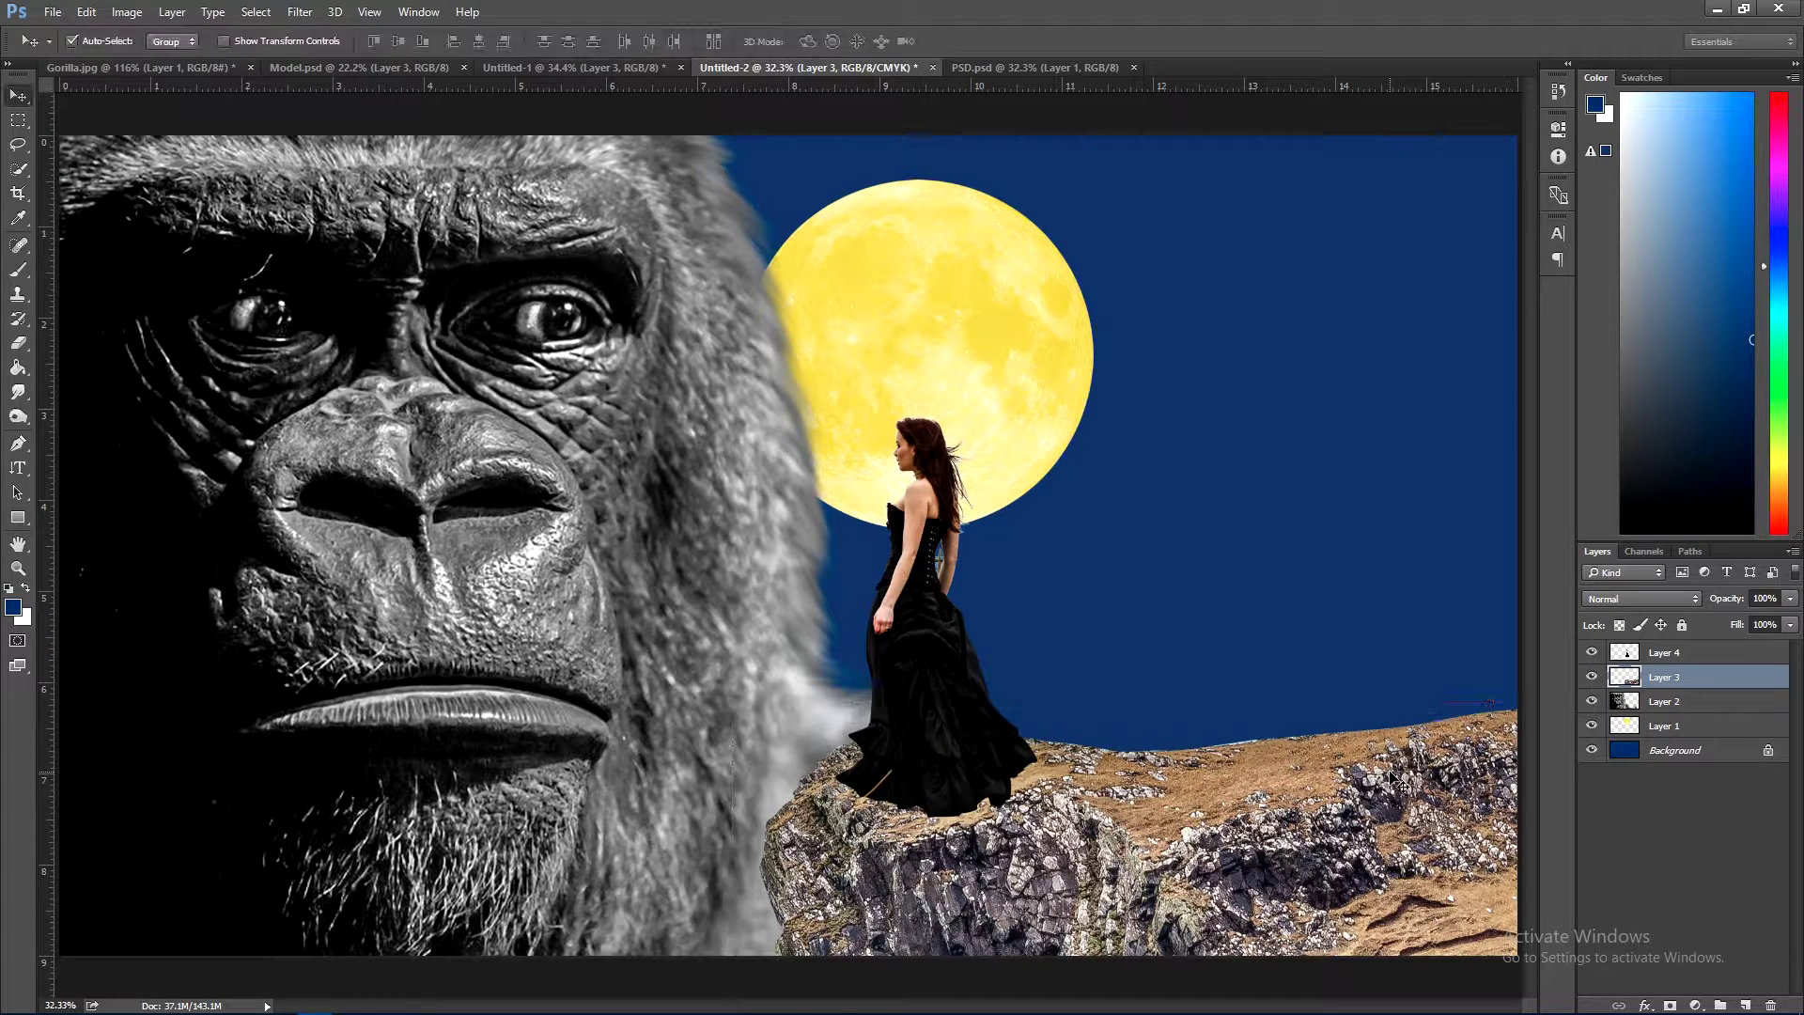
pyautogui.hotkey('ctrl', 'a')
pyautogui.hotkey('ctrl', 'j')
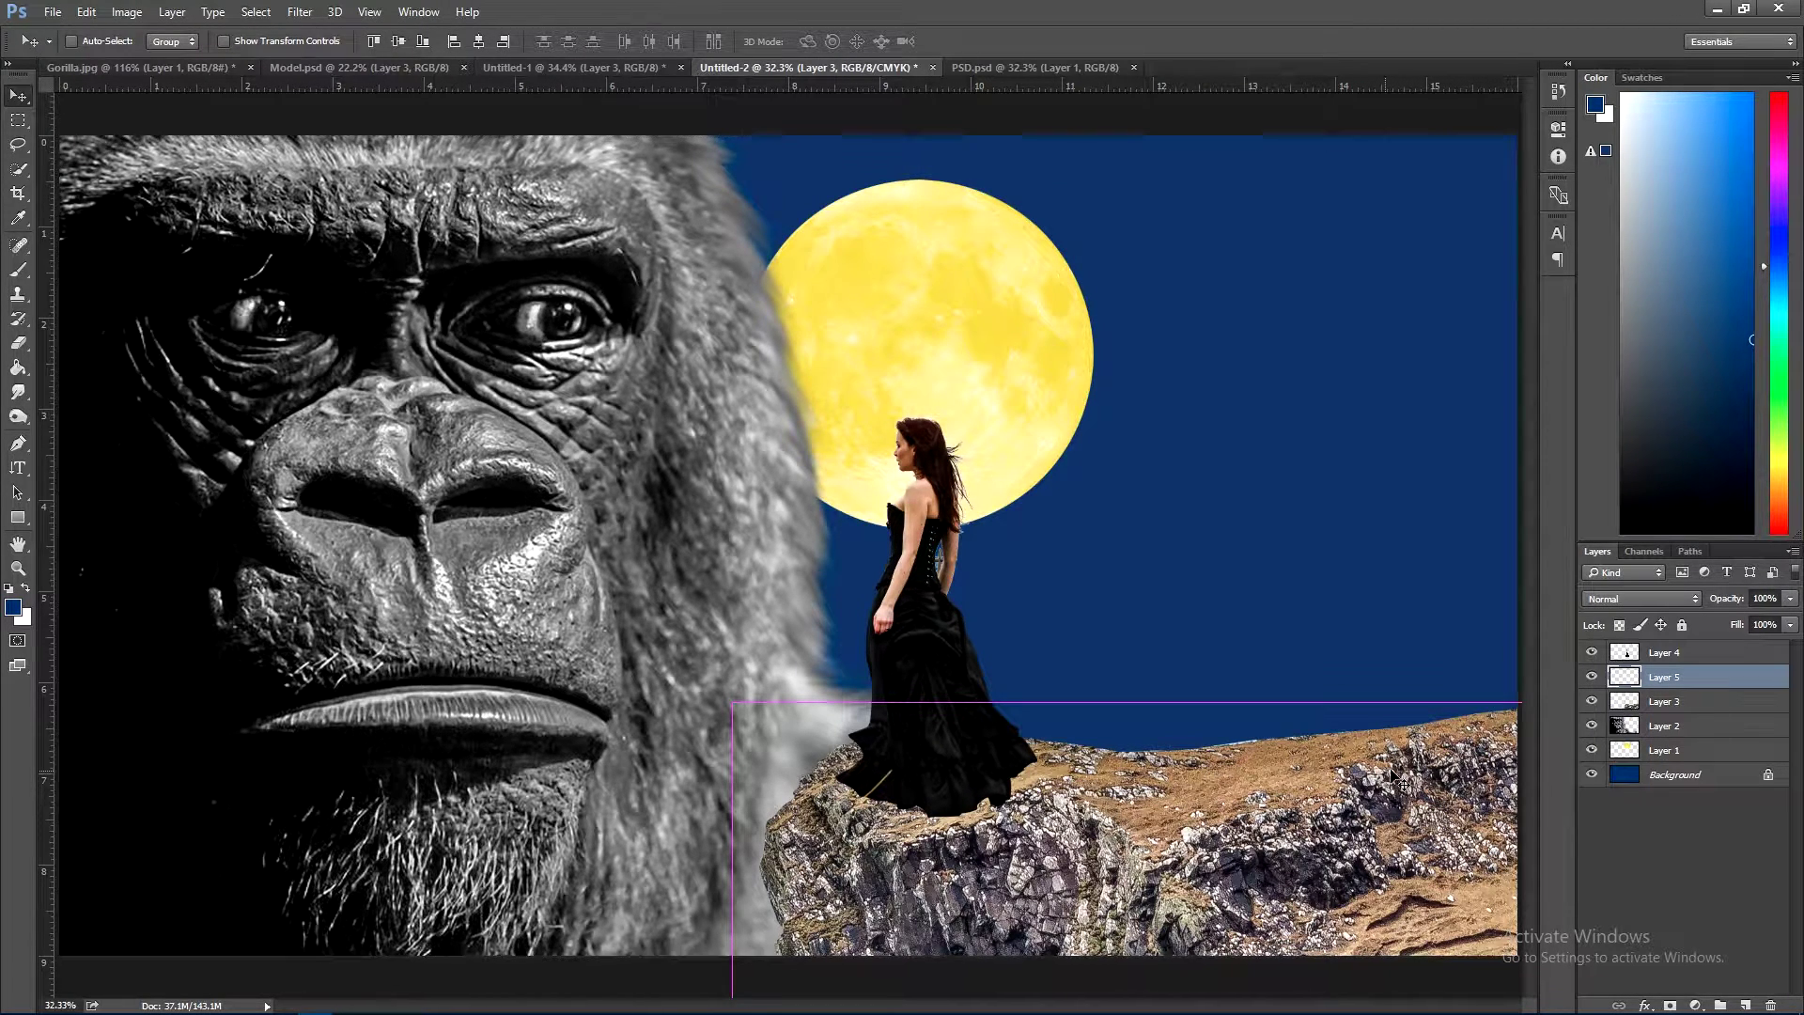
pyautogui.click(1668, 711)
pyautogui.press('Delete')
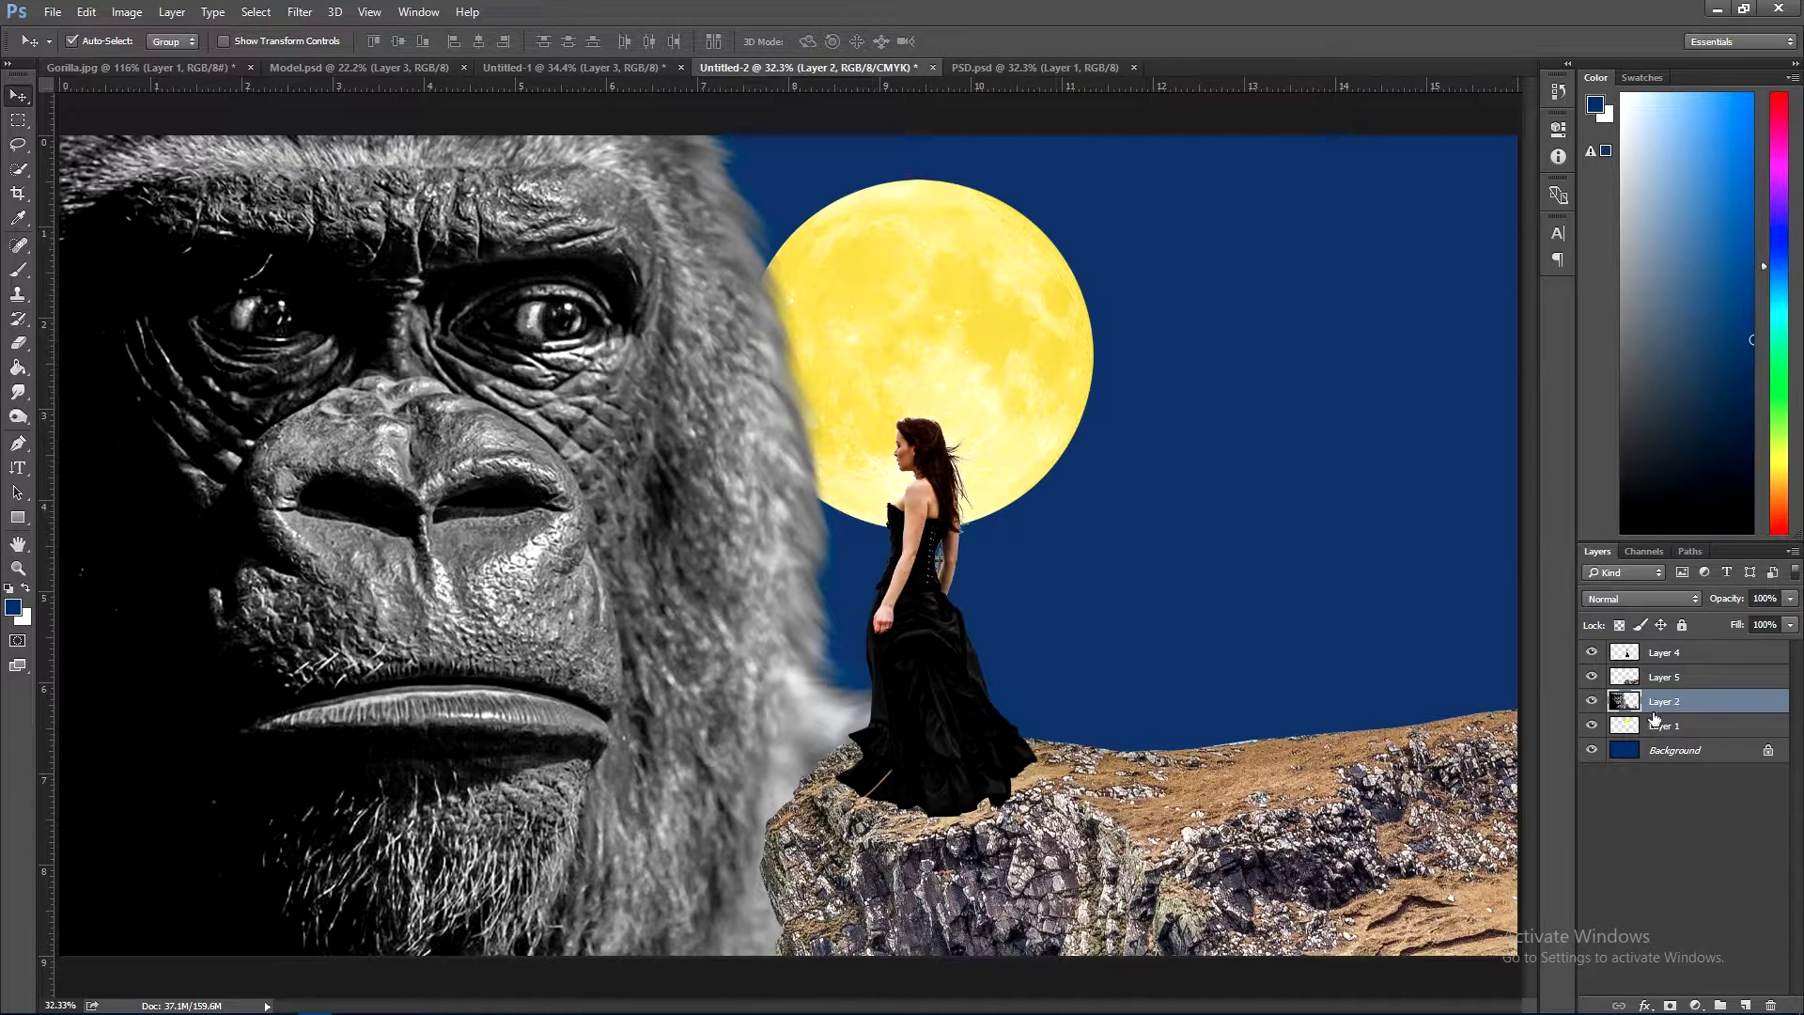
# - Distort the cliff copy, pulling its lower-left corner outward and shifting it slightly right
pyautogui.moveTo(1642, 675); pyautogui.dragTo(1632, 690)
pyautogui.hotkey('ctrl', 't')
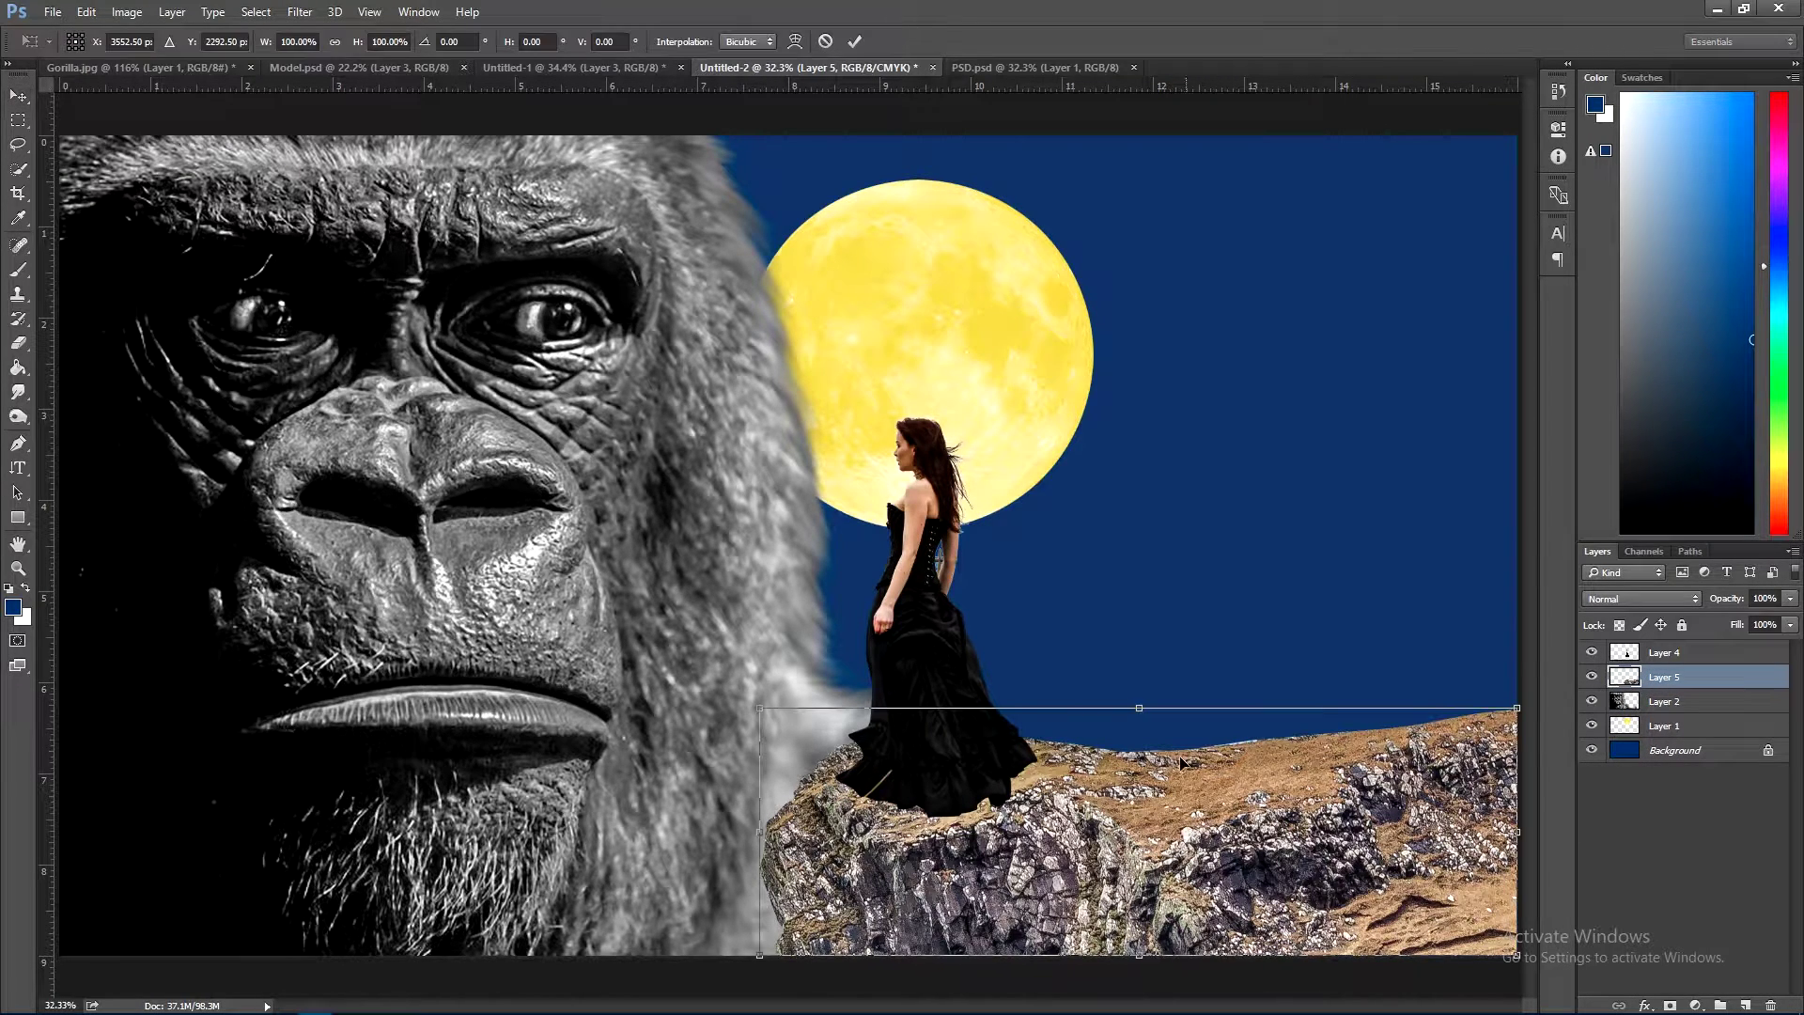
pyautogui.rightClick(1176, 763)
pyautogui.click(1228, 554)
pyautogui.moveTo(757, 958); pyautogui.dragTo(647, 954)
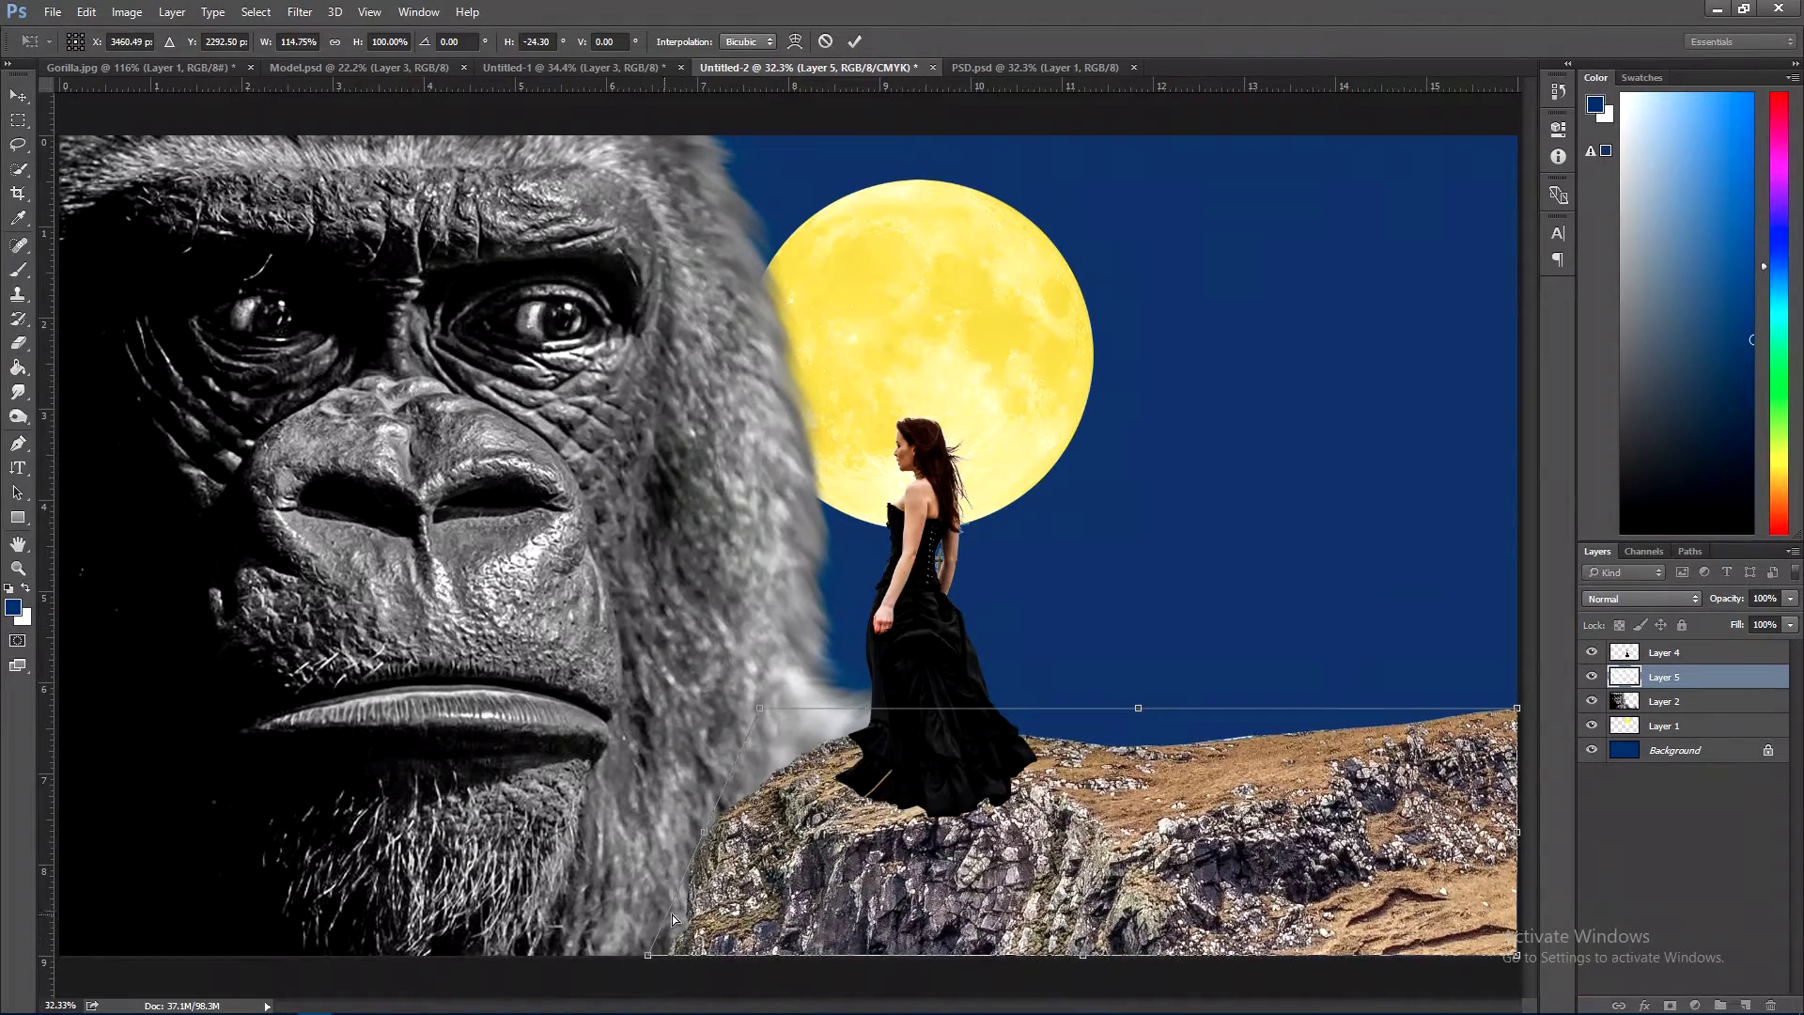
pyautogui.moveTo(824, 910); pyautogui.dragTo(866, 916)
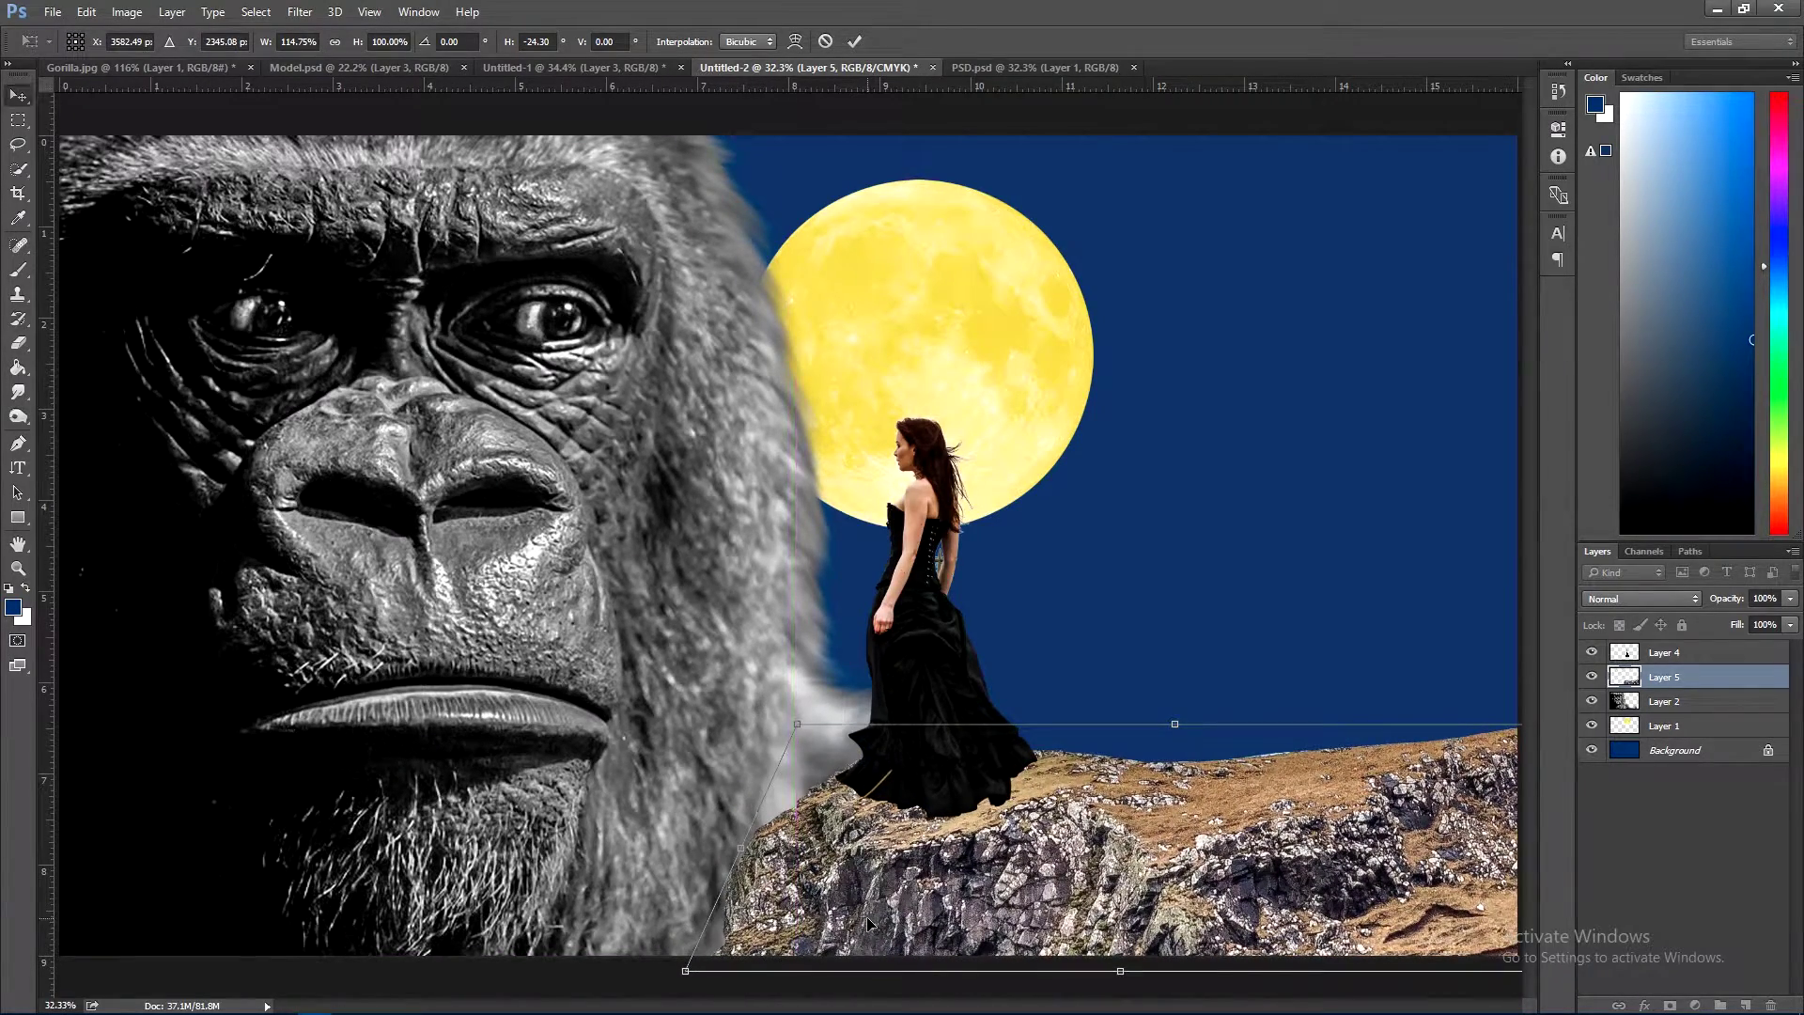
pyautogui.press('Return')
# - Move the woman right along the cliff and scale her to about 97%
pyautogui.moveTo(888, 763); pyautogui.dragTo(961, 742)
pyautogui.hotkey('ctrl', 't')
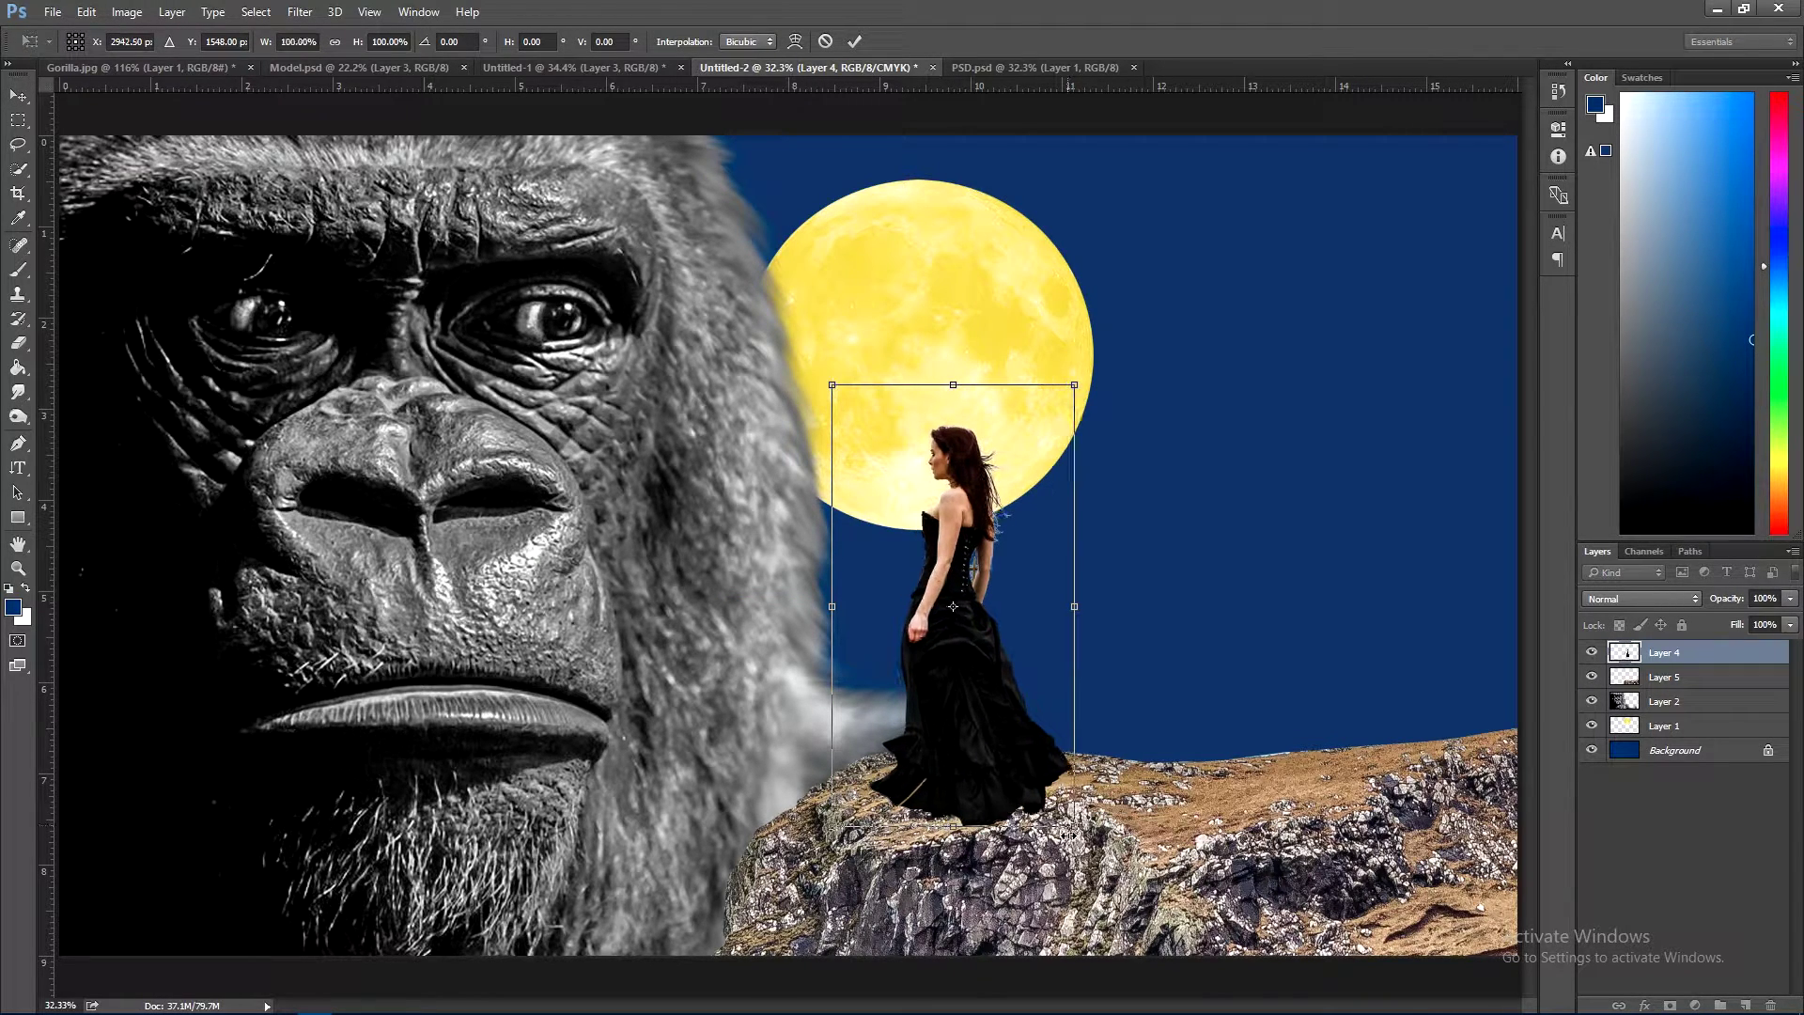
pyautogui.moveTo(1074, 827); pyautogui.dragTo(1066, 813)
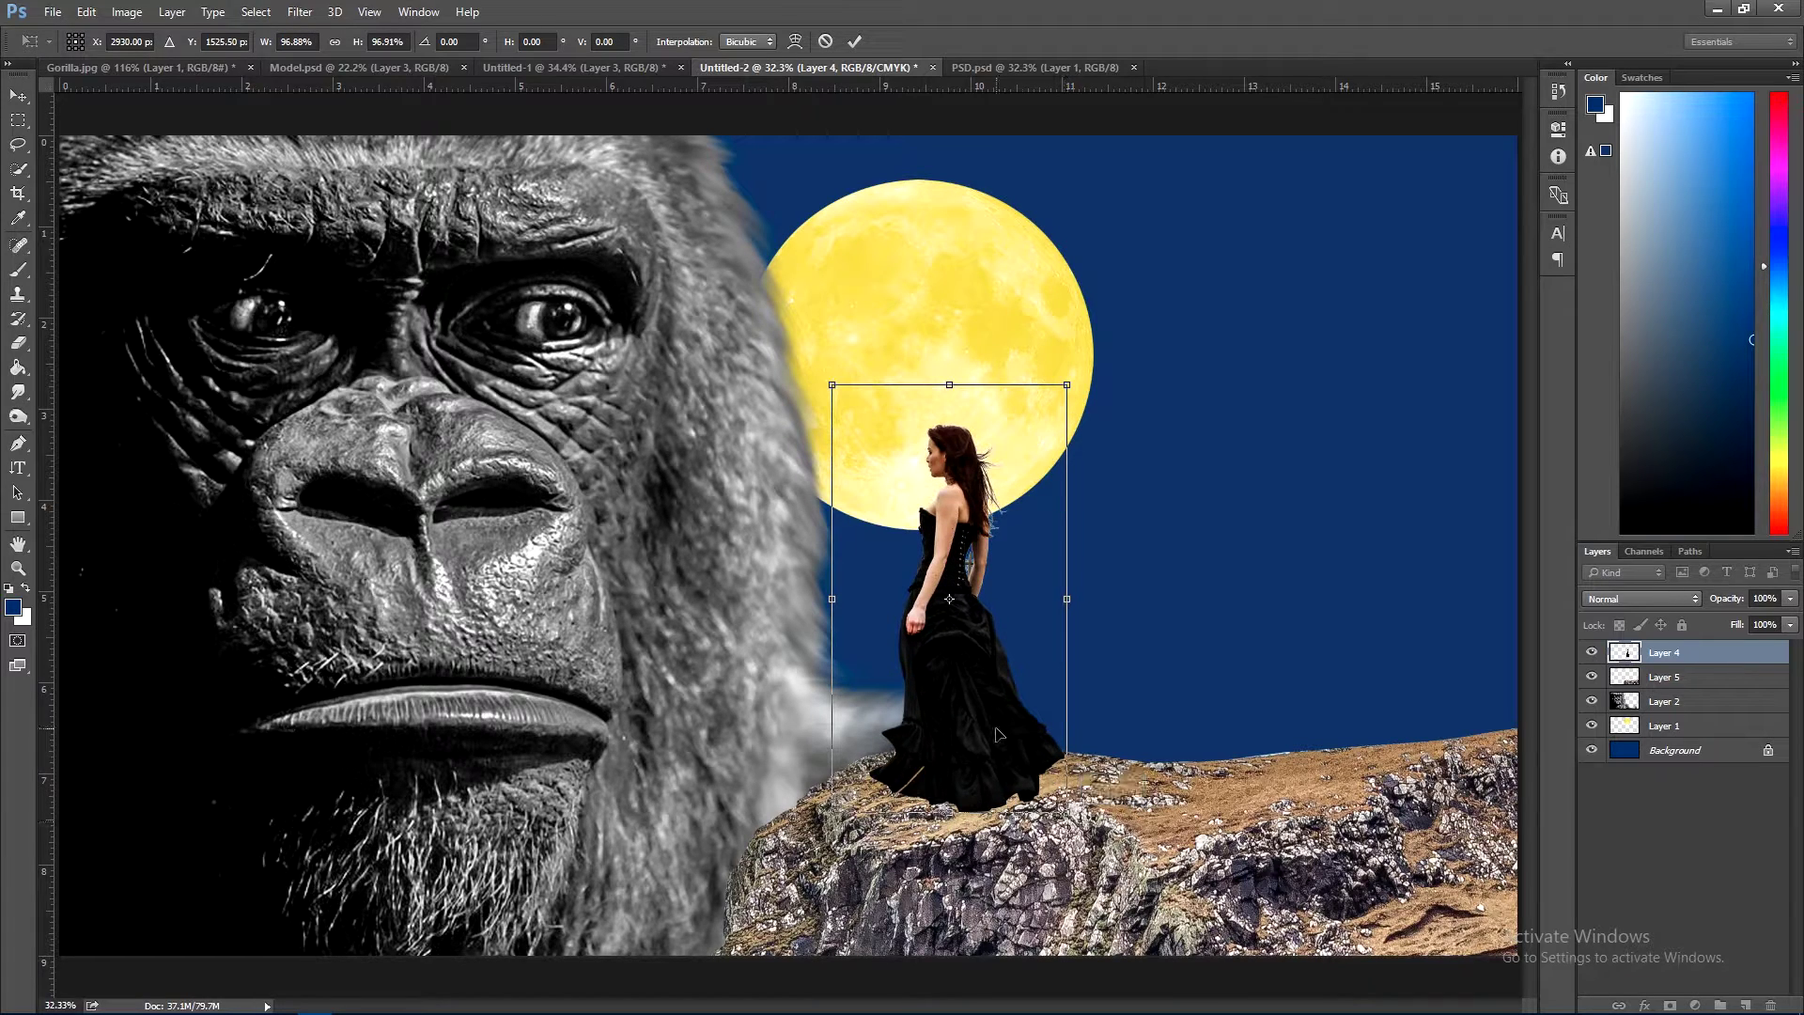
pyautogui.moveTo(1012, 737); pyautogui.dragTo(1227, 761)
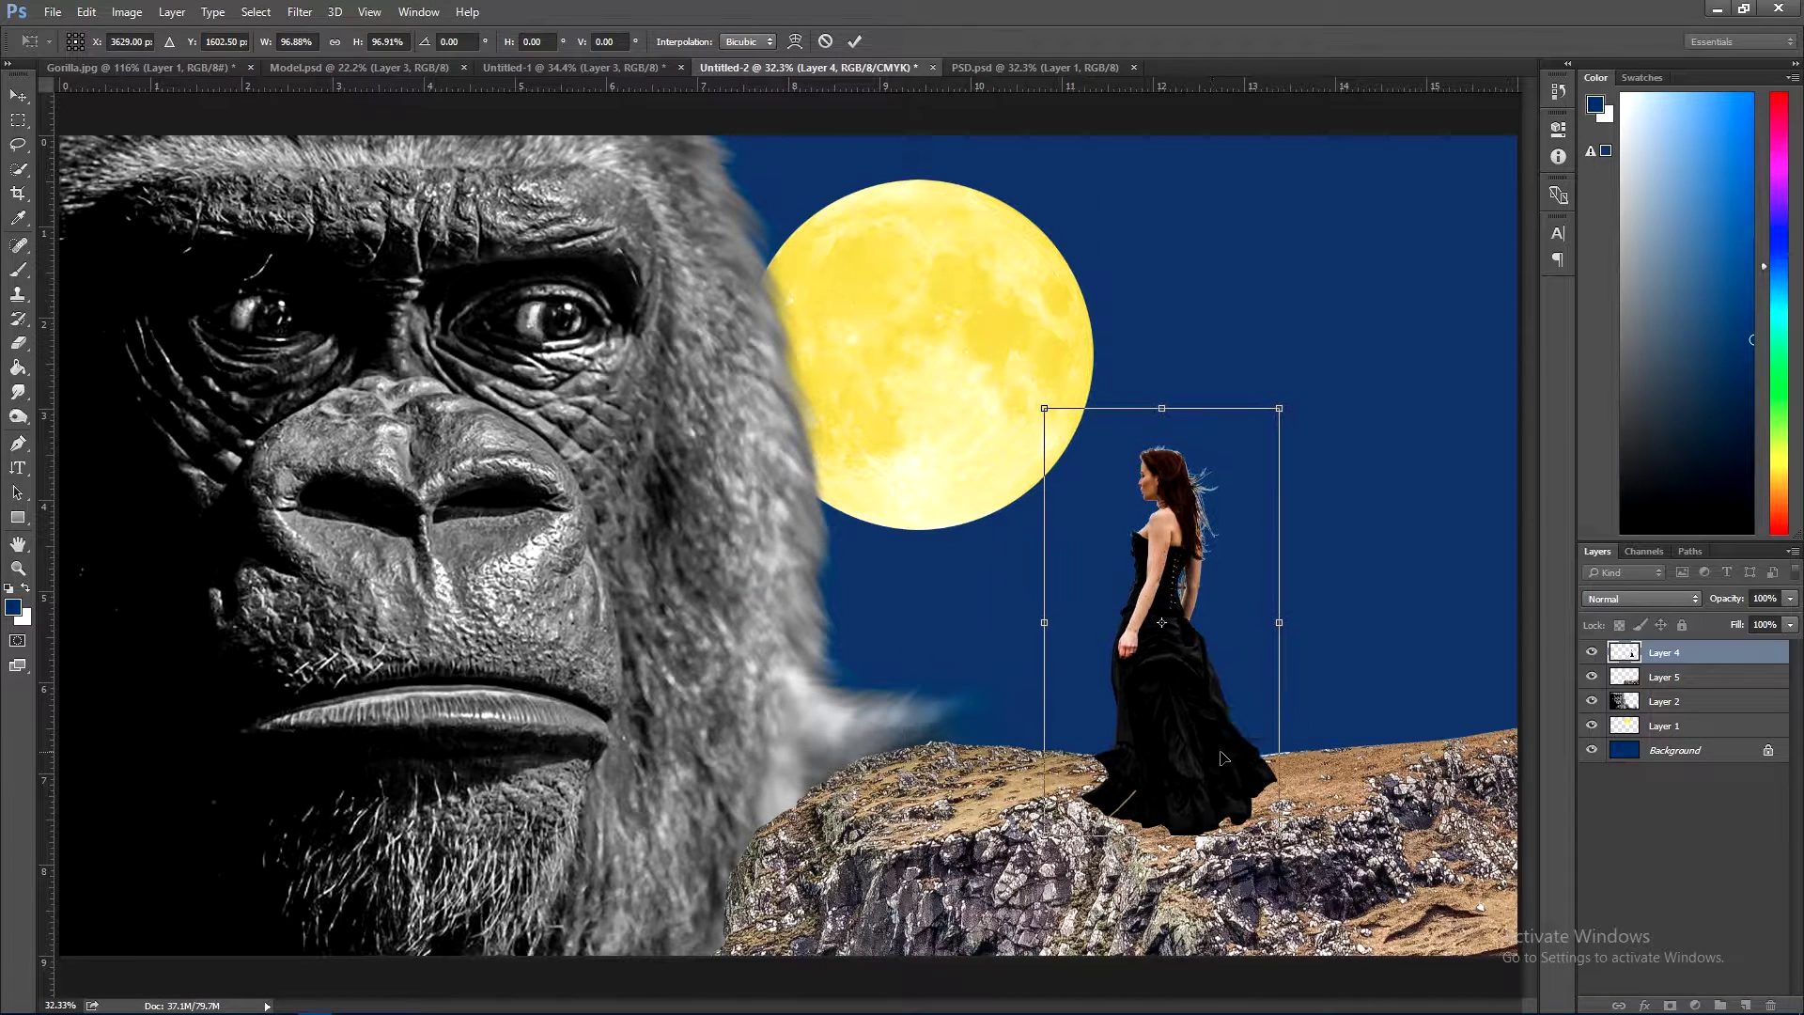
pyautogui.press('Return')
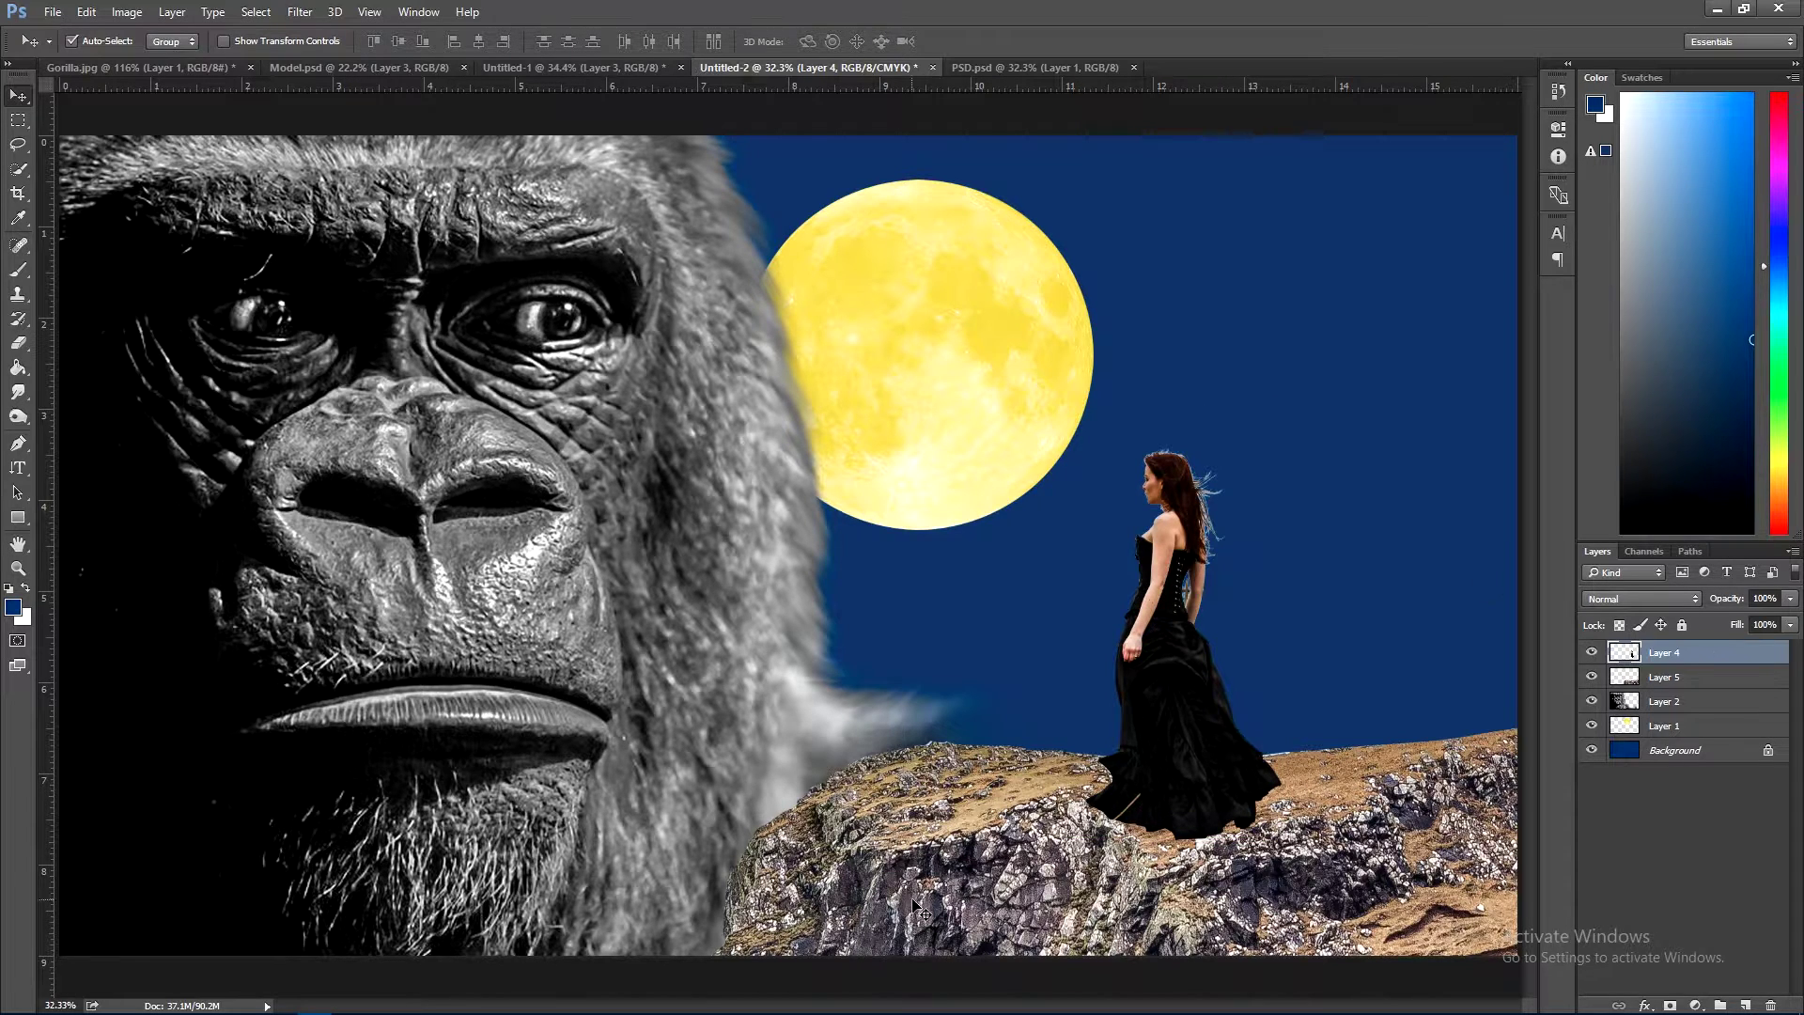
# - Erase the grey fur wisp on the gorilla layer with a 200 px eraser
pyautogui.click(850, 723)
pyautogui.press('e')
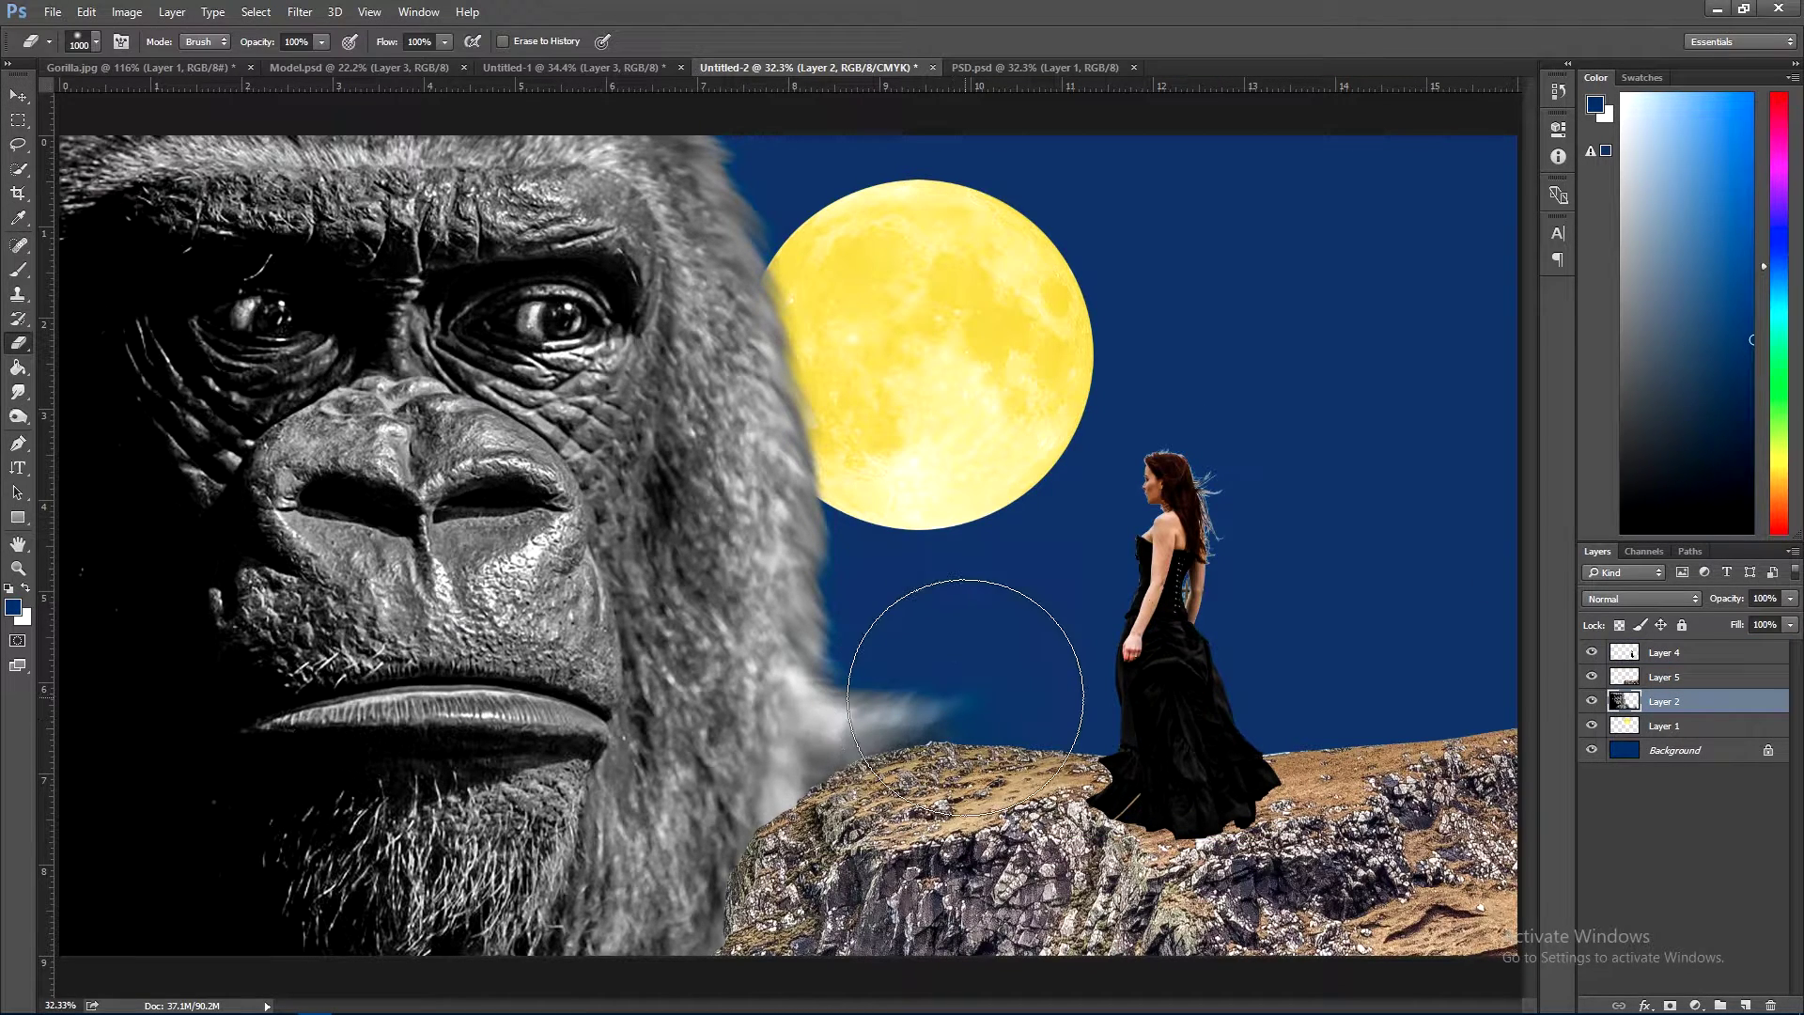
pyautogui.press('[')
pyautogui.press('[')
pyautogui.press('[')
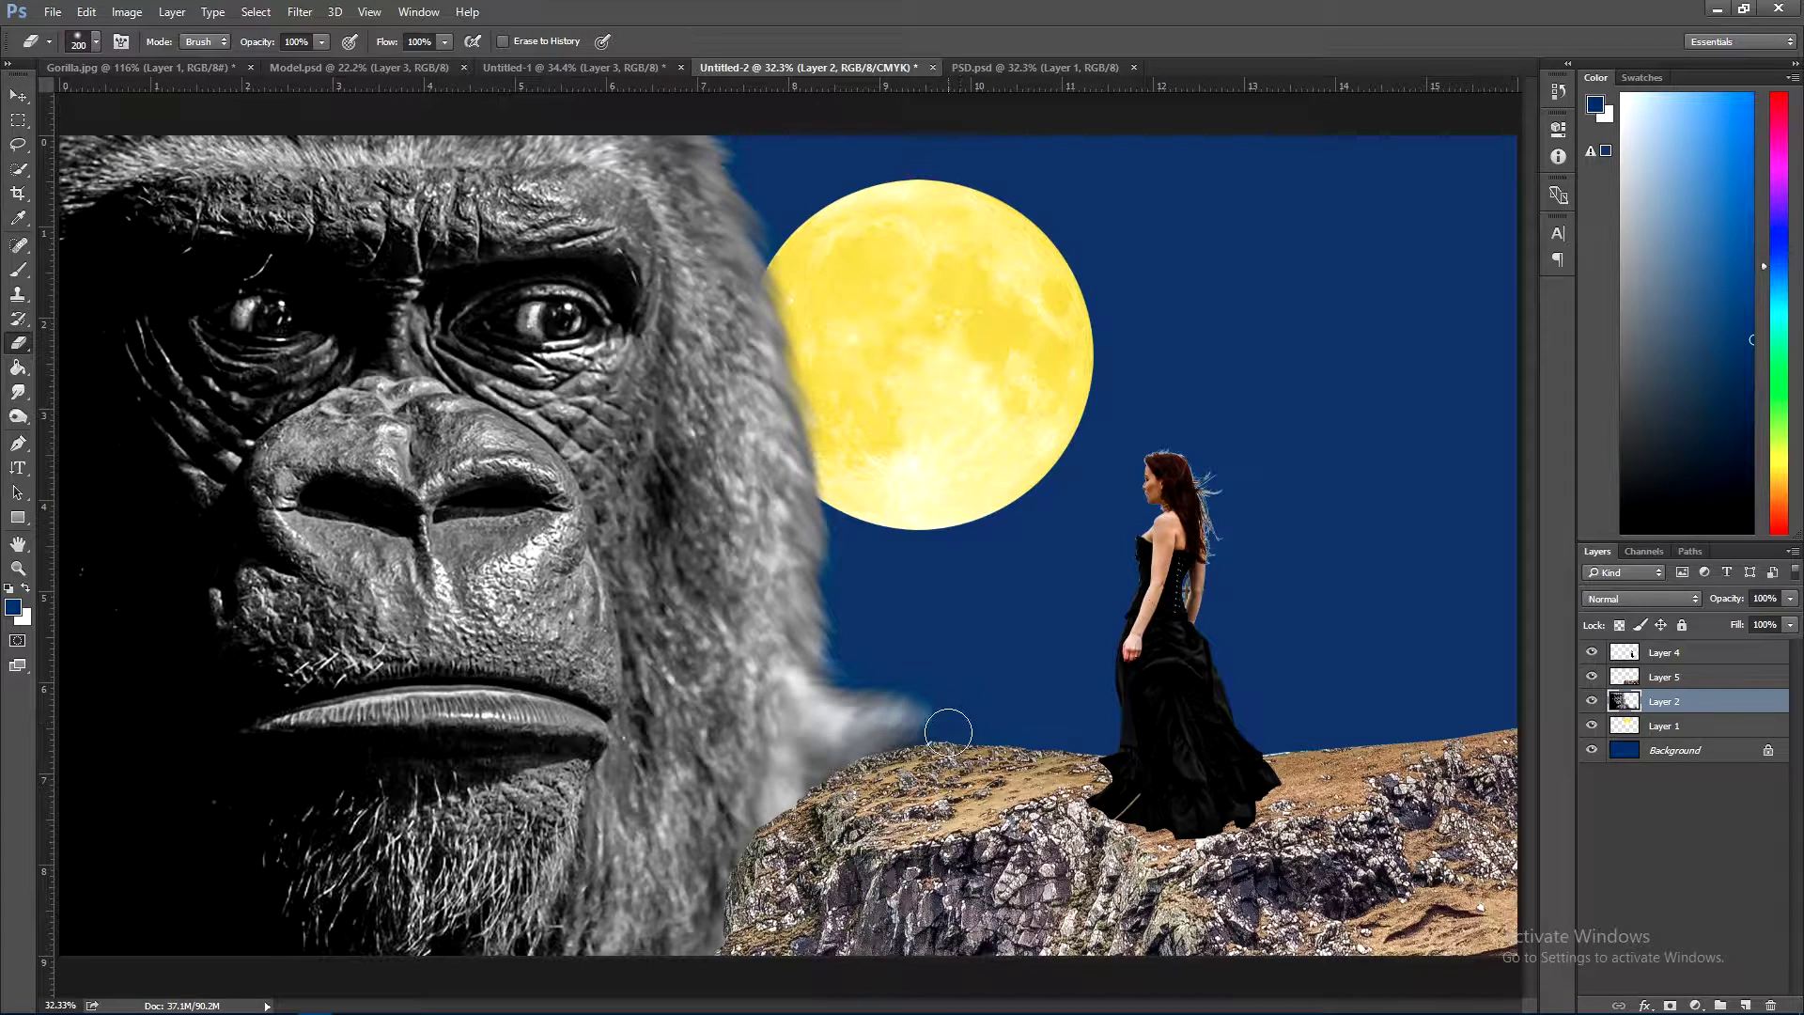
pyautogui.moveTo(855, 674); pyautogui.dragTo(920, 708)
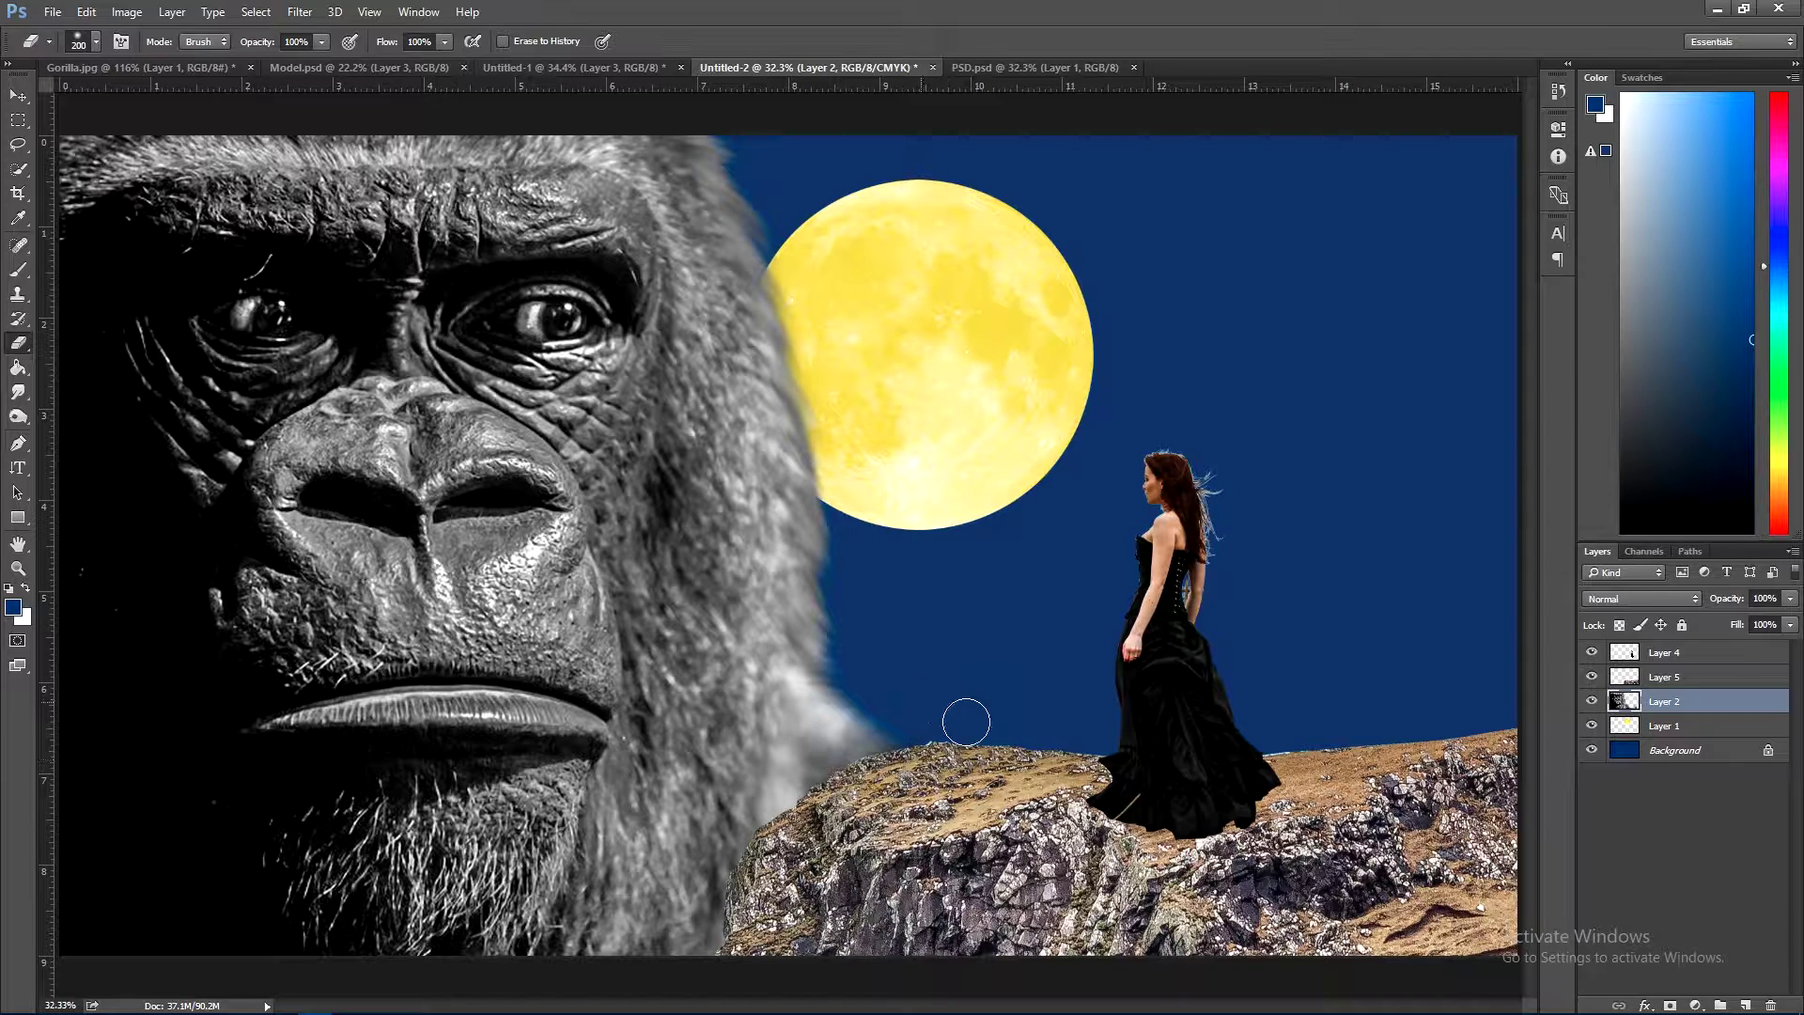
# - Scale the moon (Layer 1) down and move it up and to the right
pyautogui.click(18, 95)
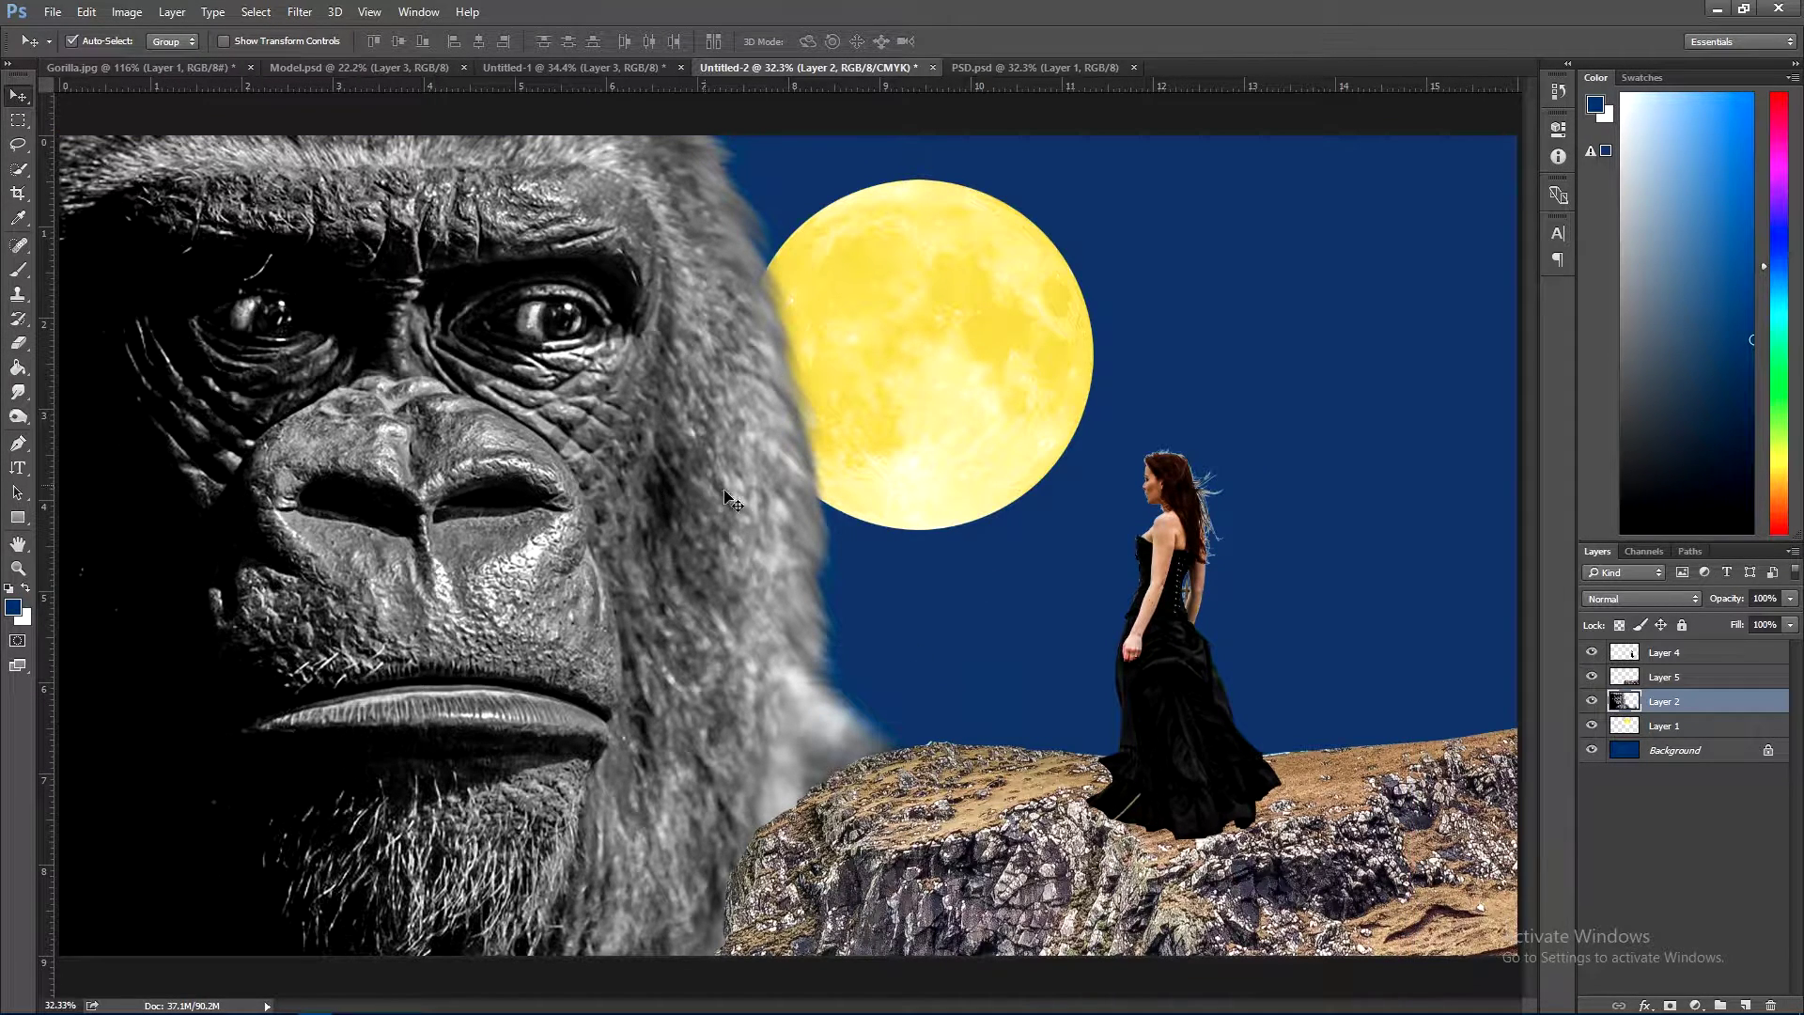
pyautogui.click(939, 458)
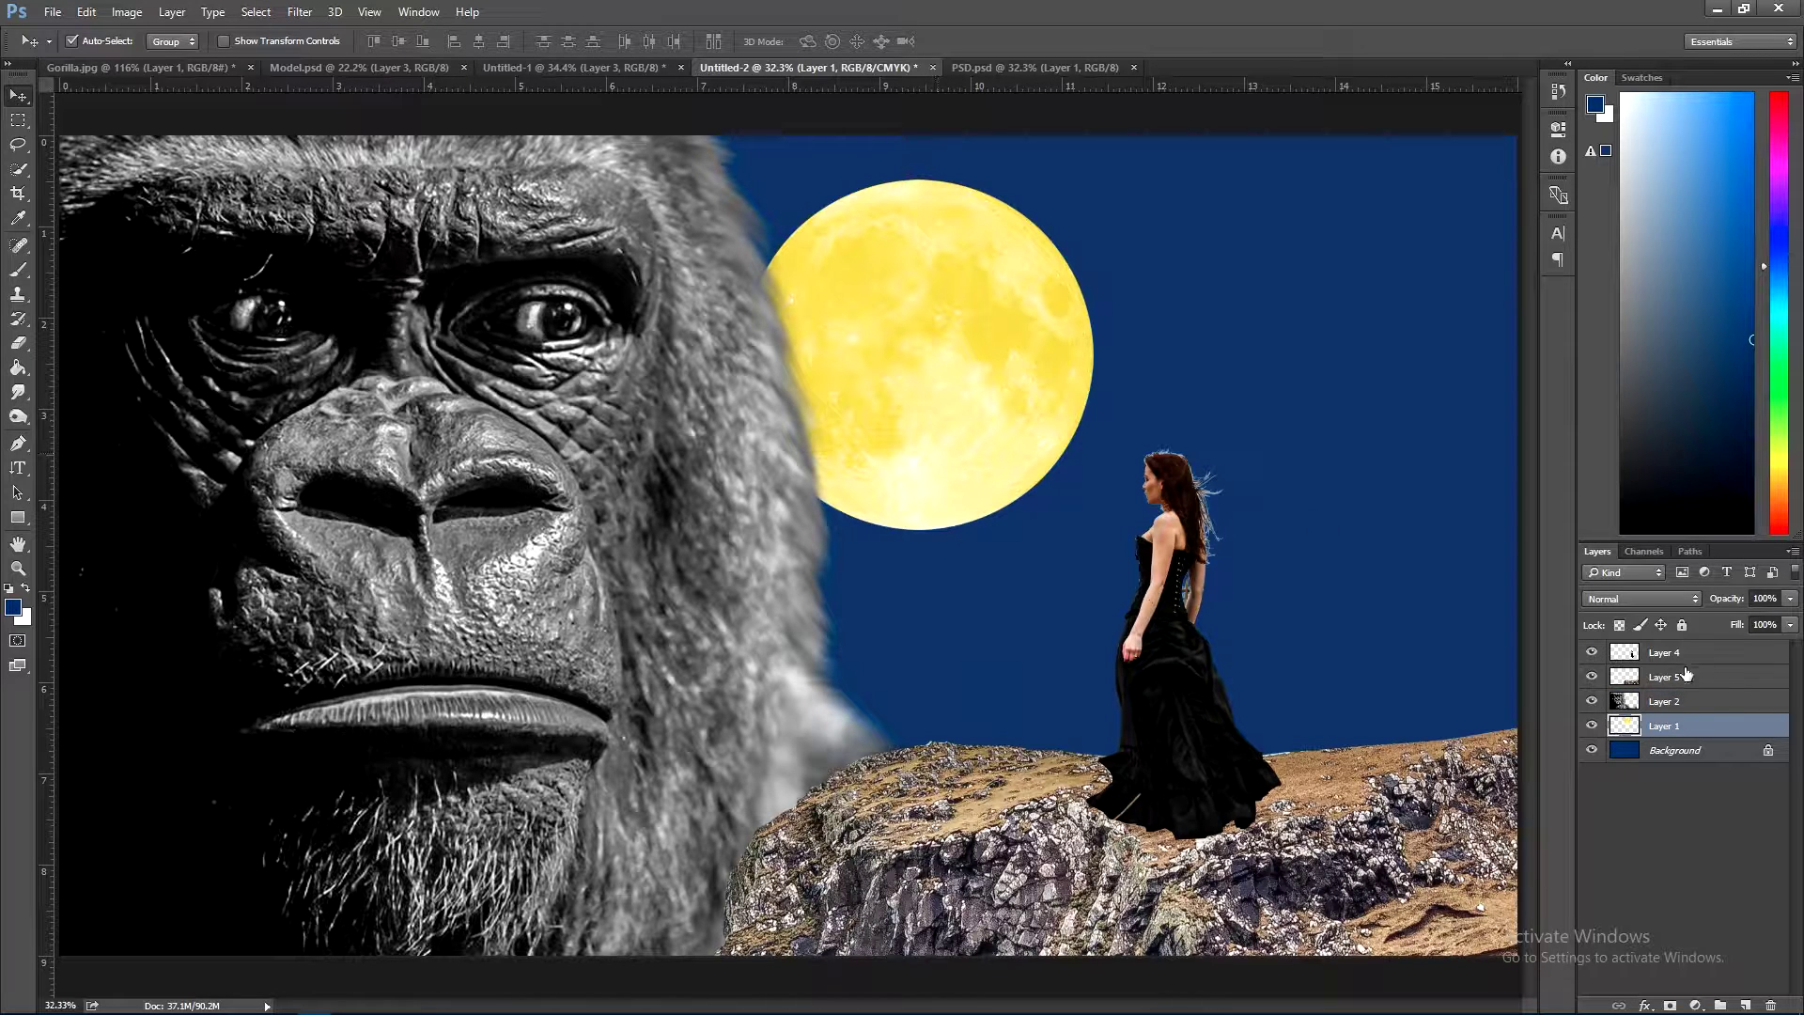
pyautogui.hotkey('ctrl', 't')
pyautogui.moveTo(1048, 423)
pyautogui.mouseDown()
pyautogui.moveTo(1087, 374)
pyautogui.moveTo(1108, 393)
pyautogui.mouseUp()
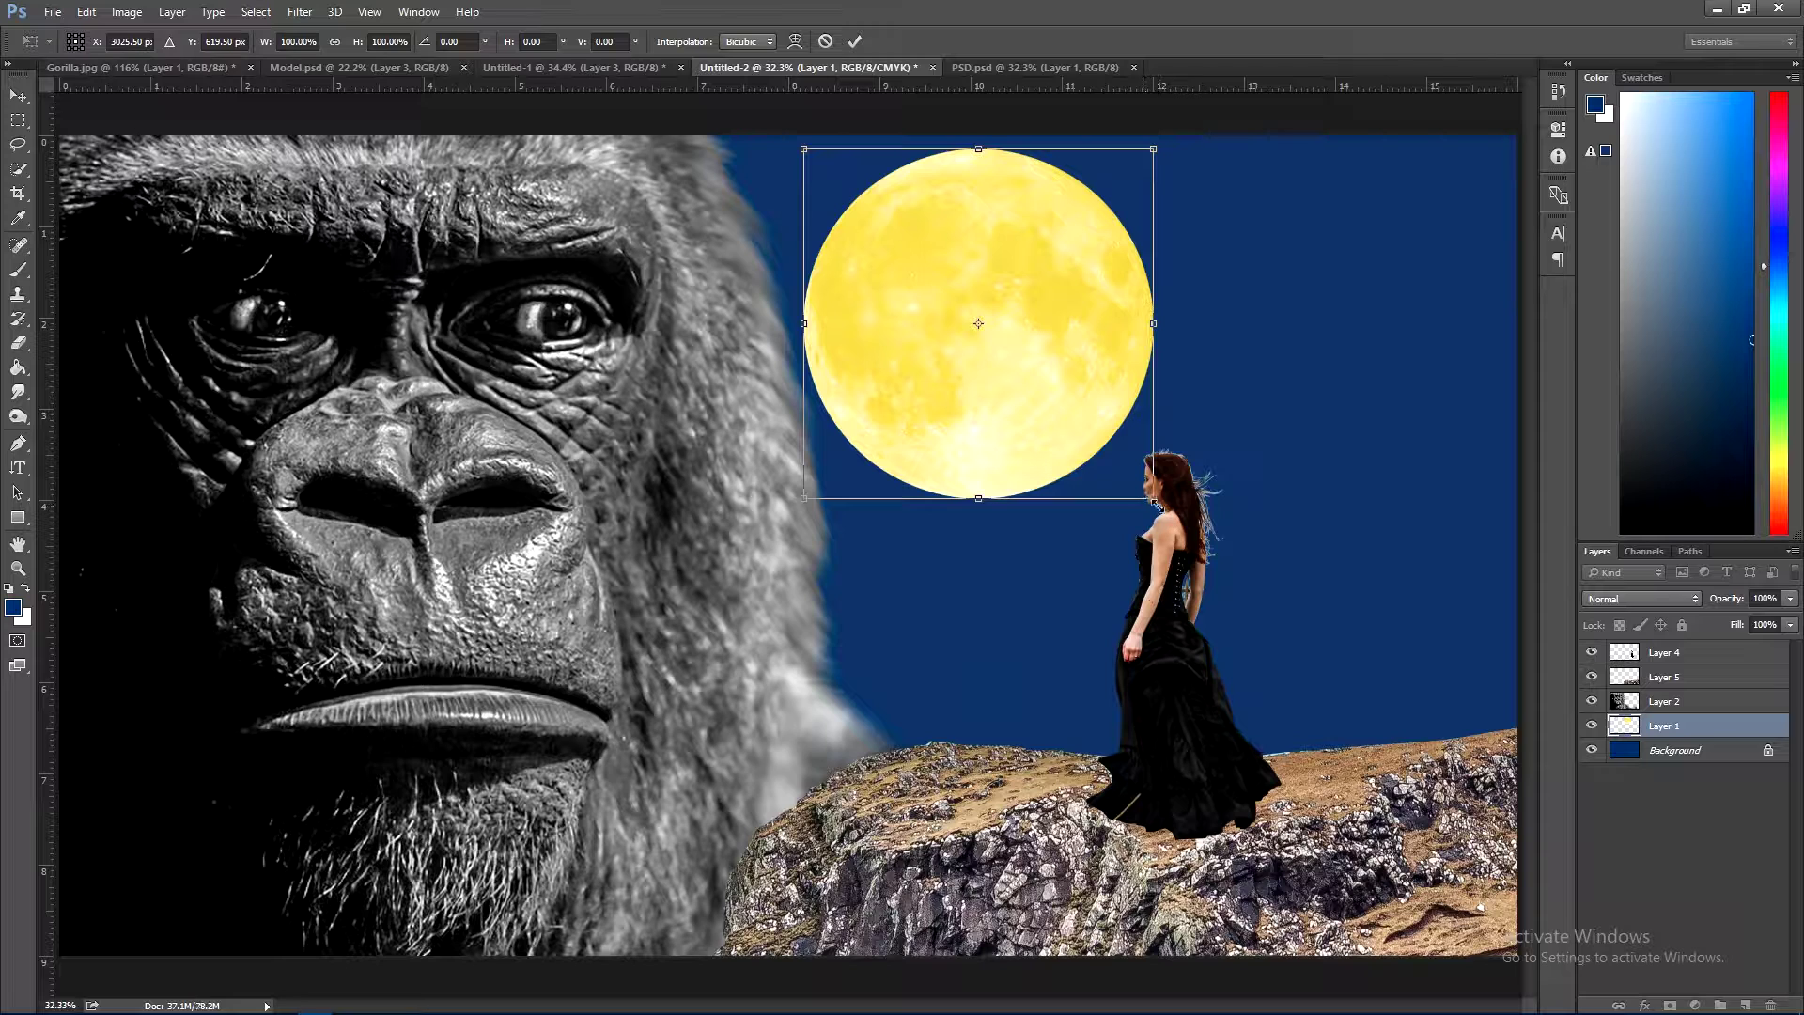
pyautogui.moveTo(1155, 502); pyautogui.dragTo(1136, 474)
pyautogui.moveTo(1055, 398); pyautogui.dragTo(1067, 383)
pyautogui.press('Return')
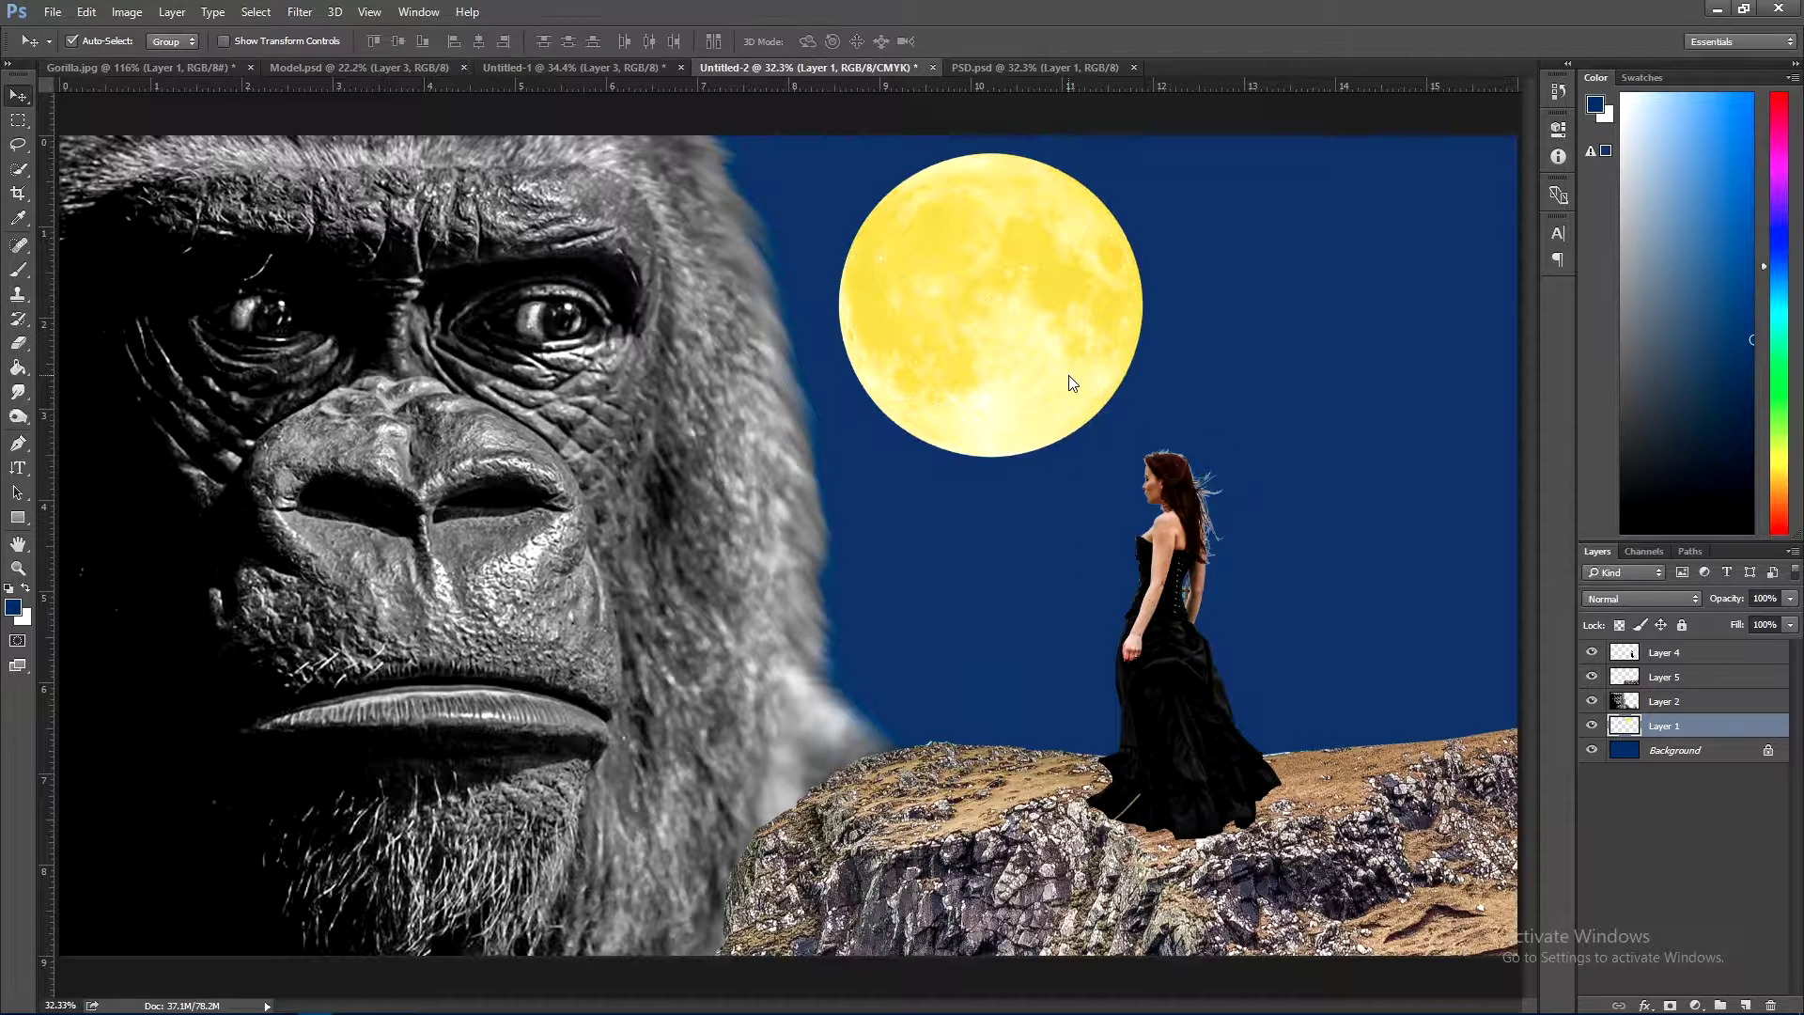
# - Add a new layer and set the foreground colour to bright cyan 22fcff
pyautogui.click(1745, 1003)
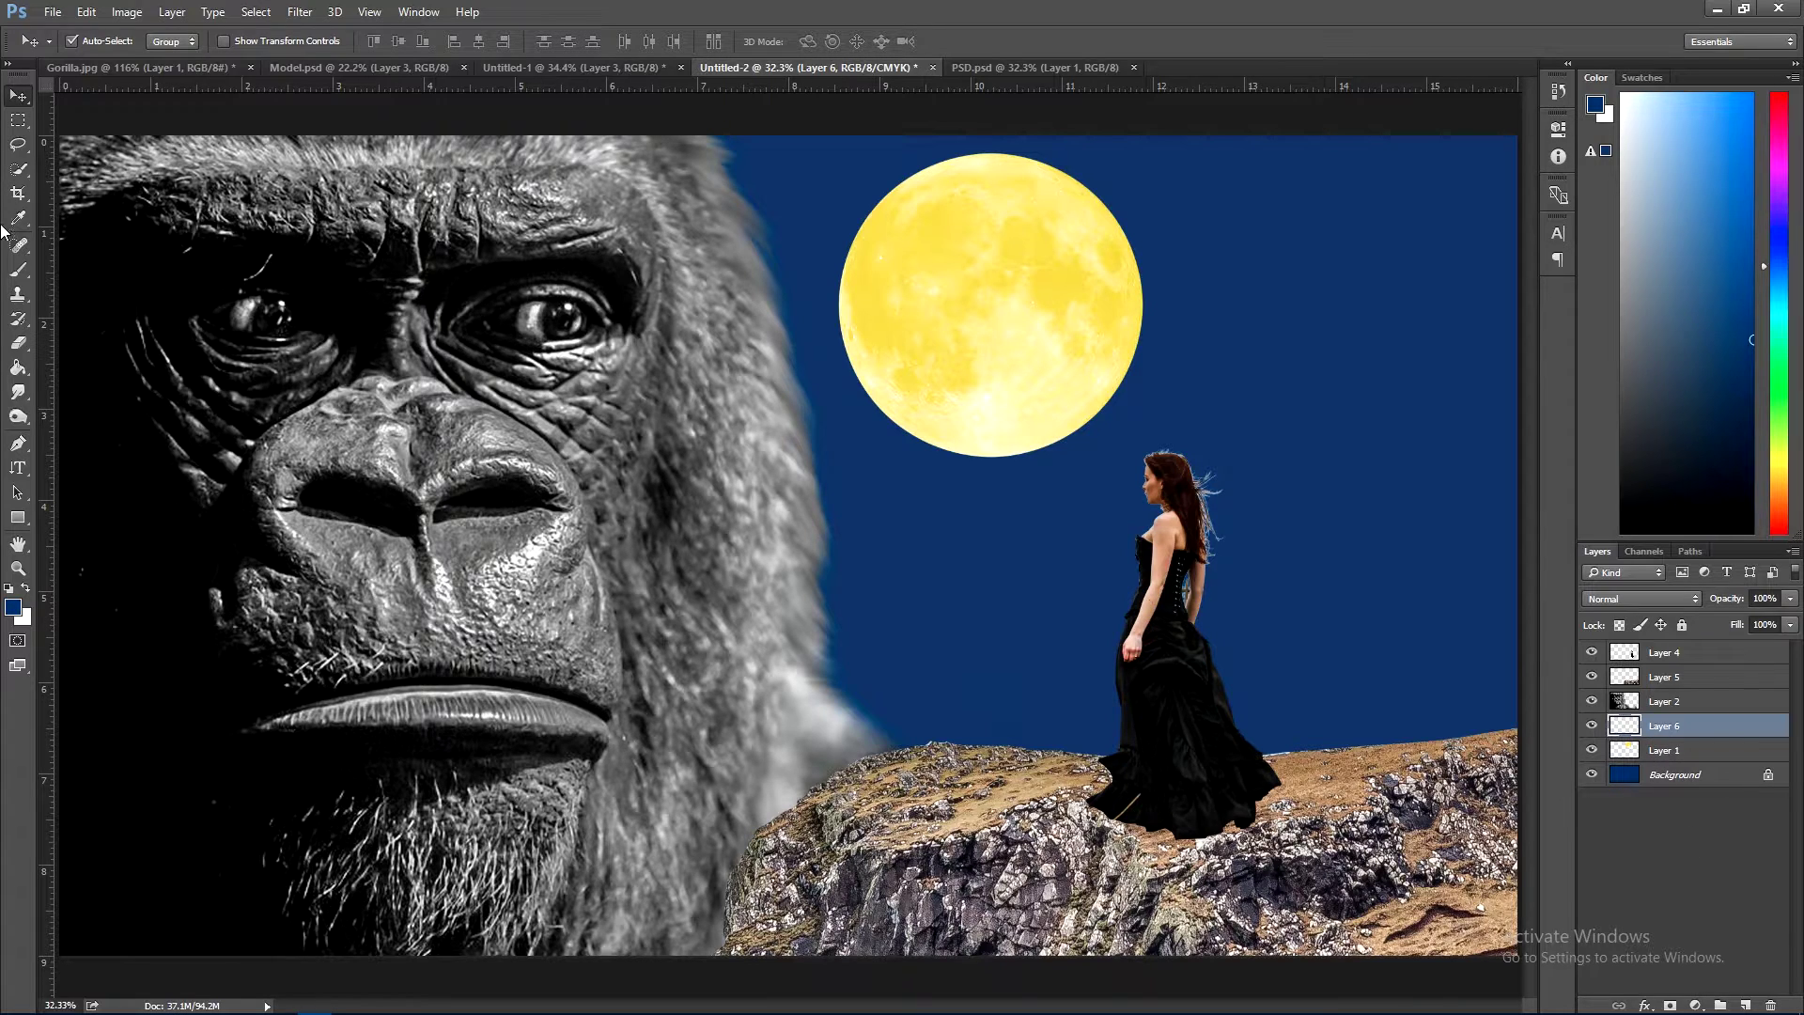
pyautogui.press('i')
pyautogui.click(13, 607)
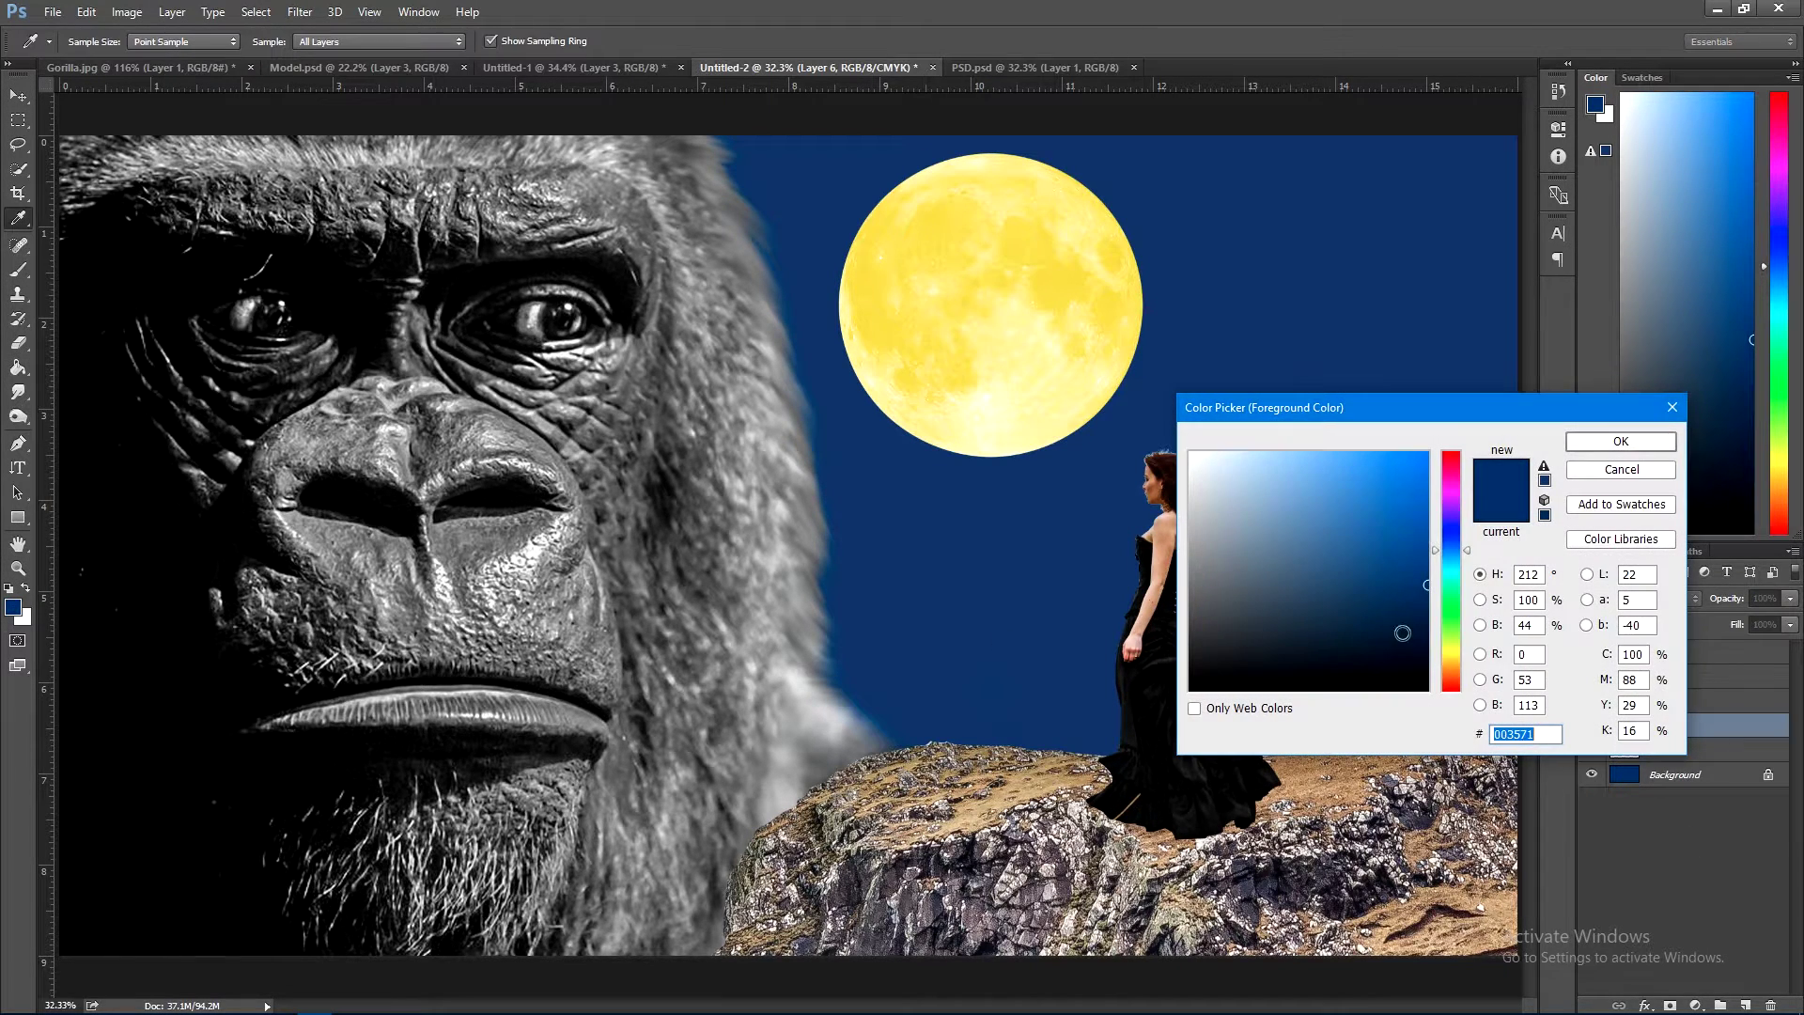
pyautogui.moveTo(1421, 544); pyautogui.dragTo(1419, 519)
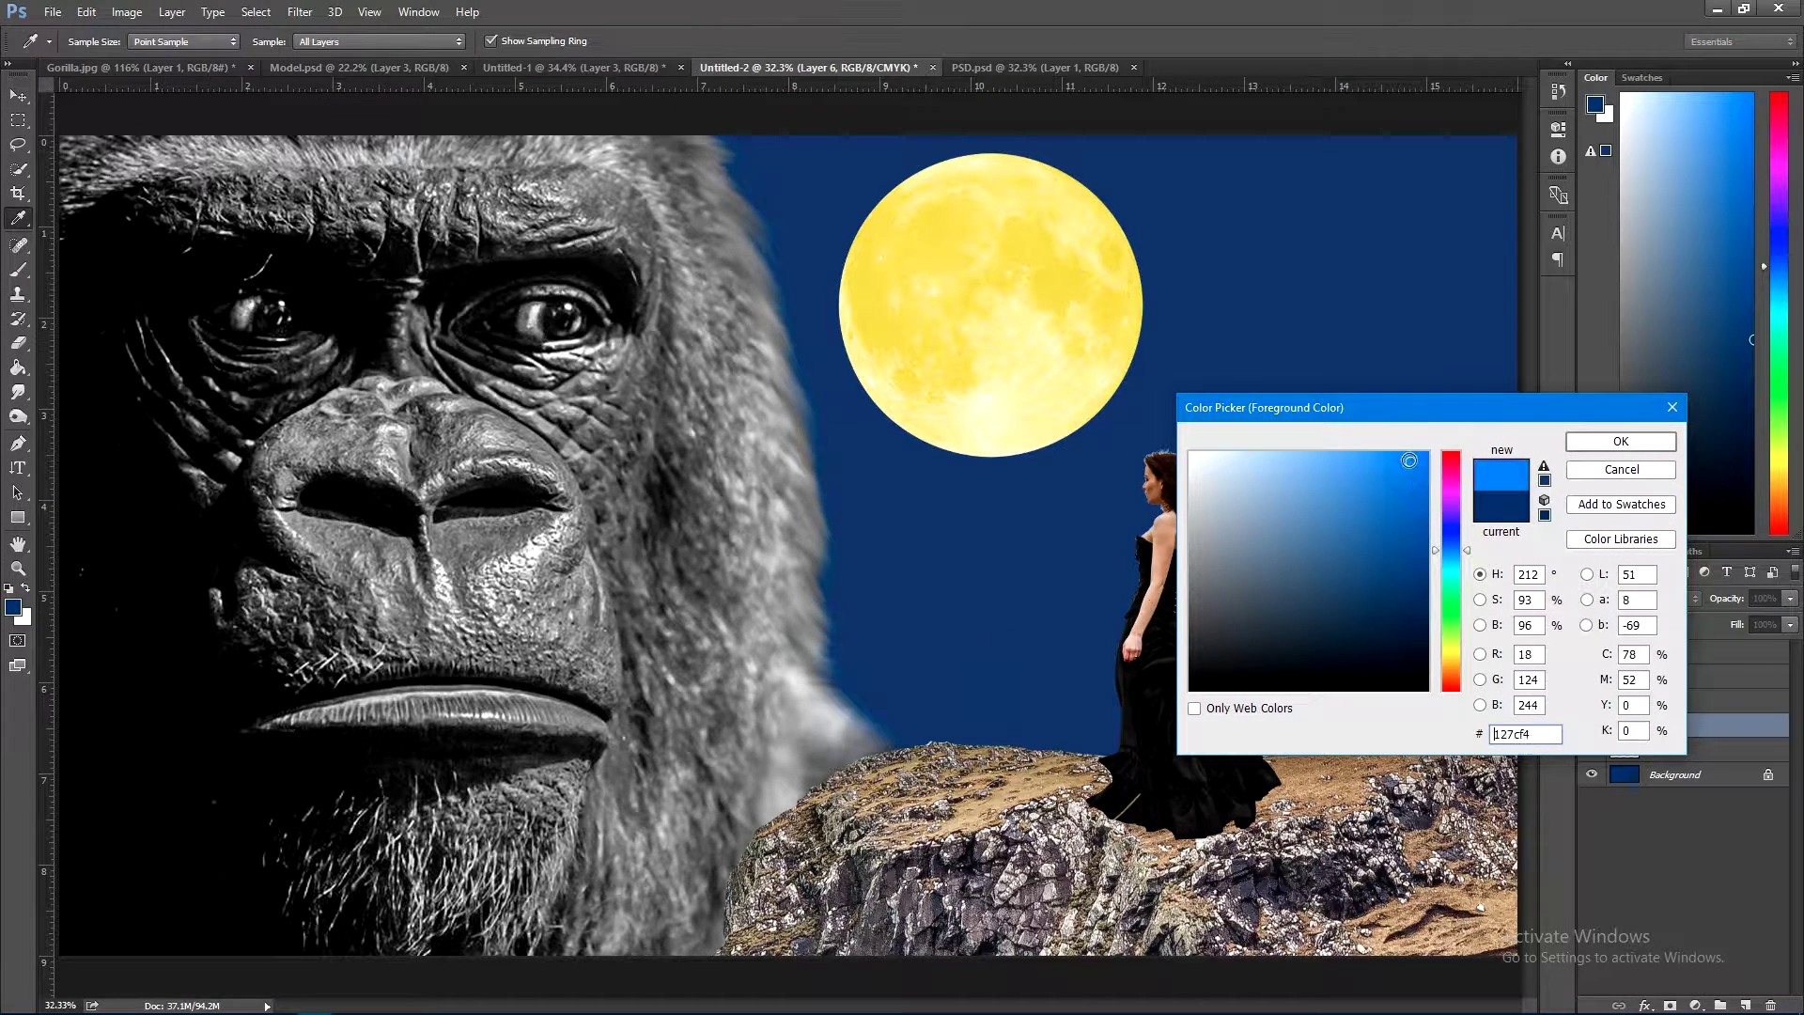
pyautogui.click(1448, 575)
pyautogui.moveTo(1393, 486); pyautogui.dragTo(1396, 447)
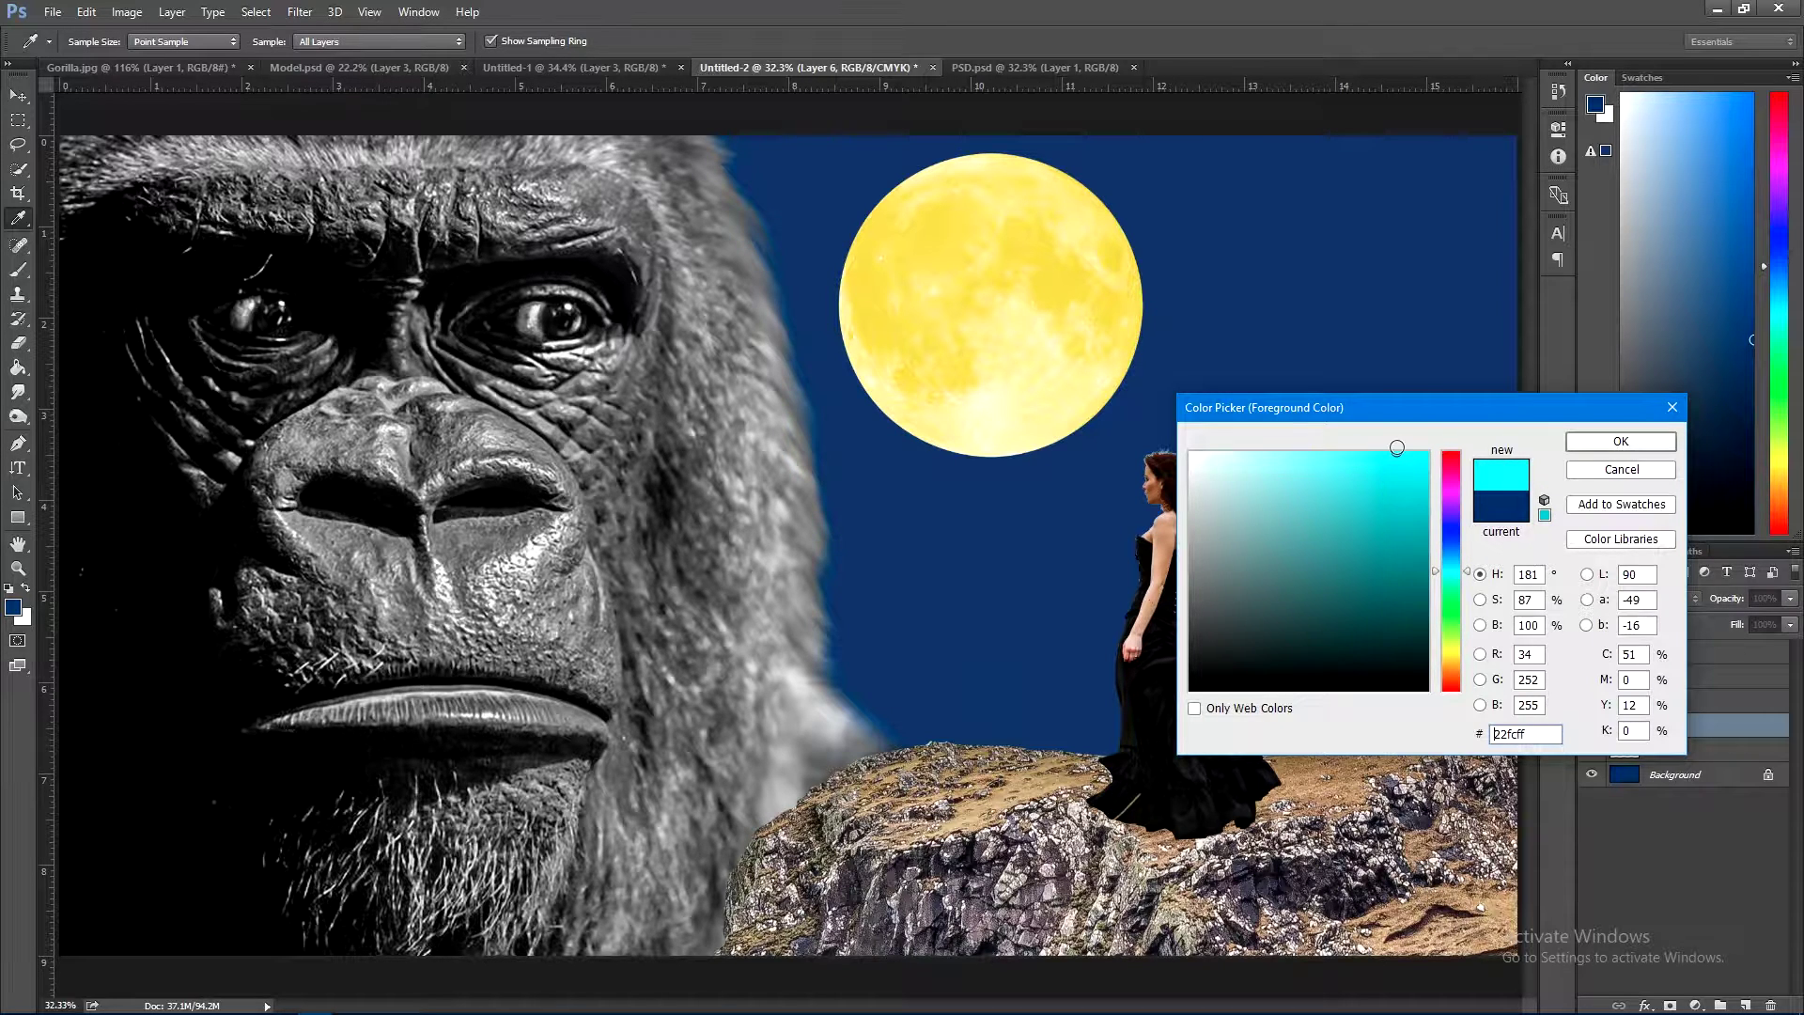
pyautogui.click(1619, 443)
# - Paint a huge soft cyan glow over the sky with a 3400 px brush
pyautogui.press('b')
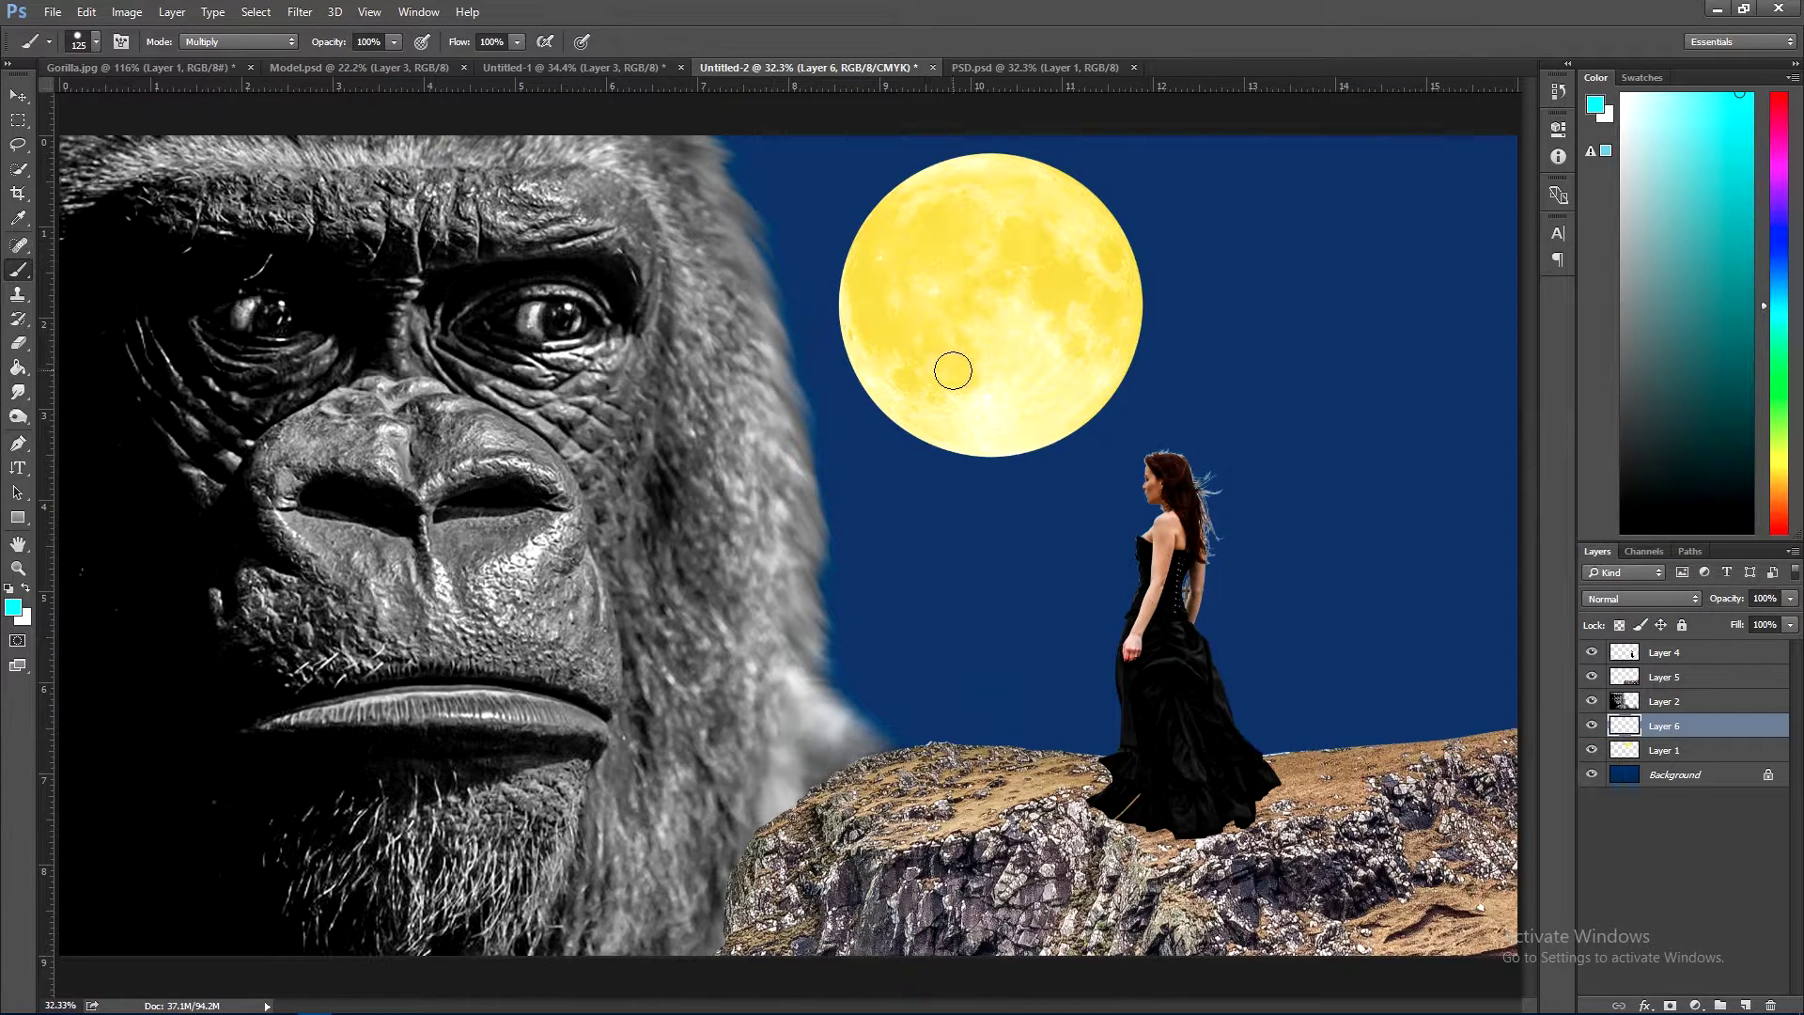
pyautogui.press(']')
pyautogui.press(']')
pyautogui.press(']')
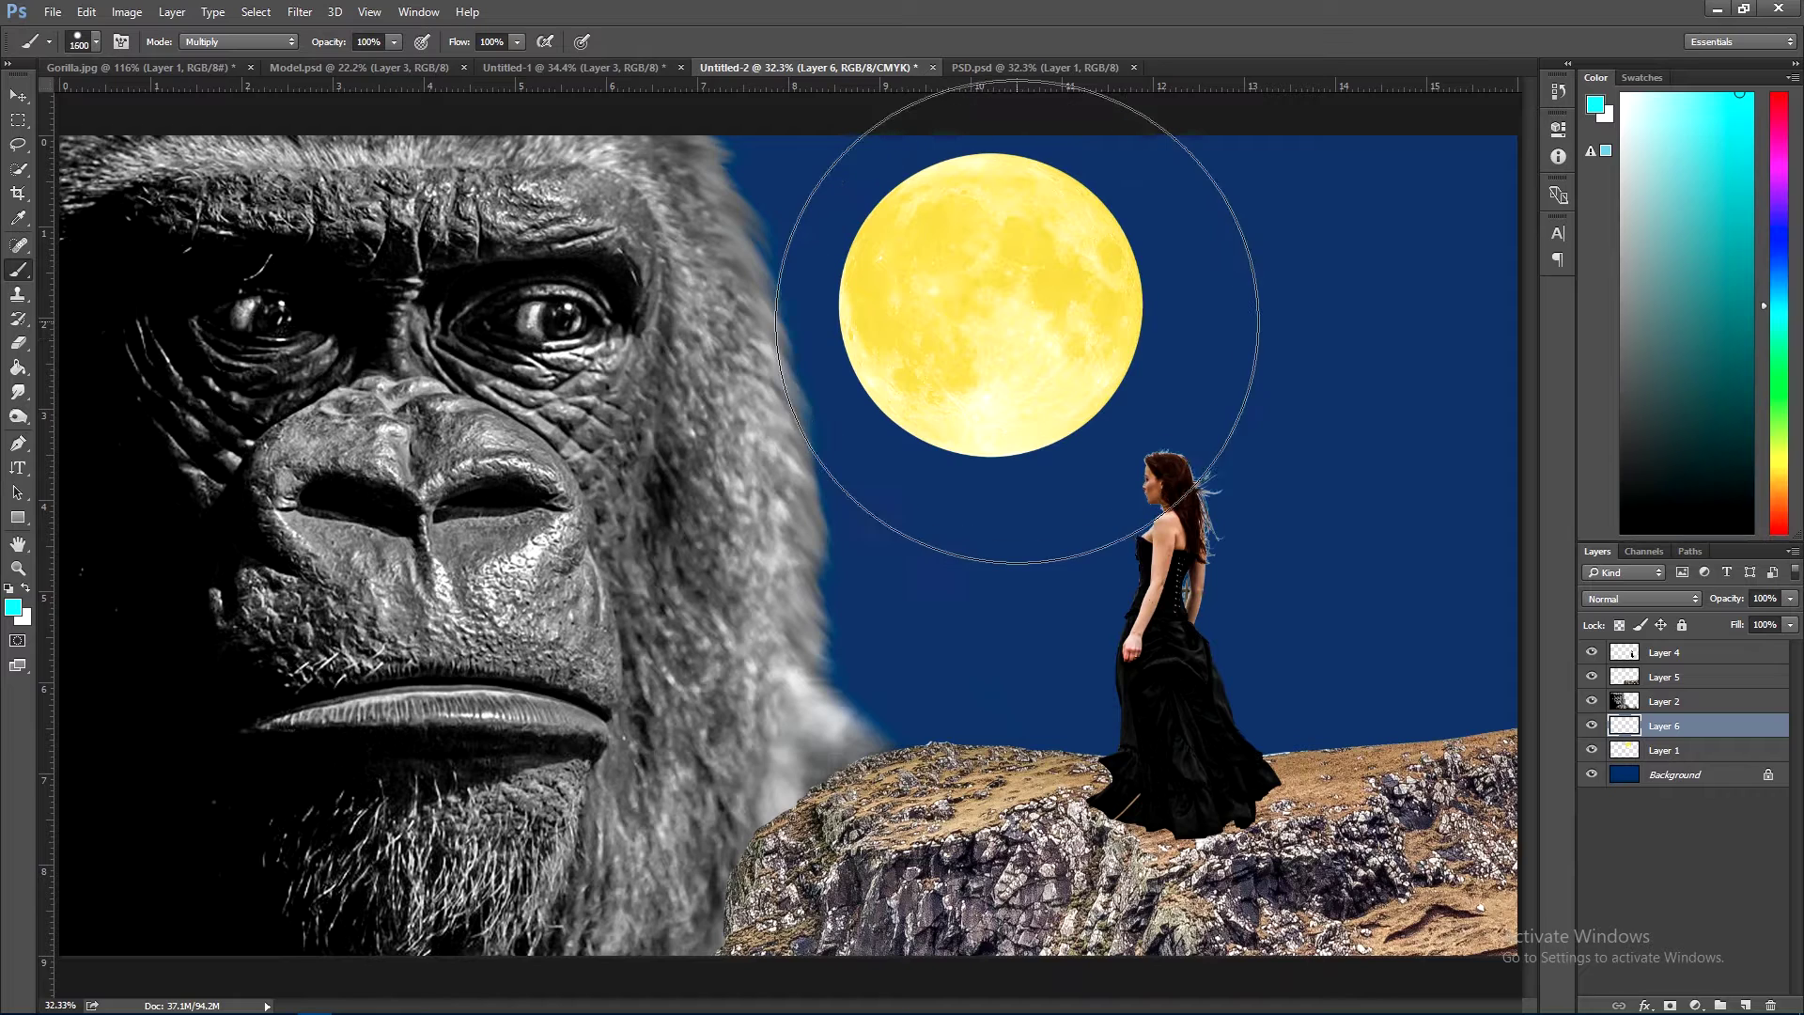
pyautogui.click(1014, 322)
pyautogui.hotkey('ctrl', 'z')
pyautogui.rightClick(1014, 338)
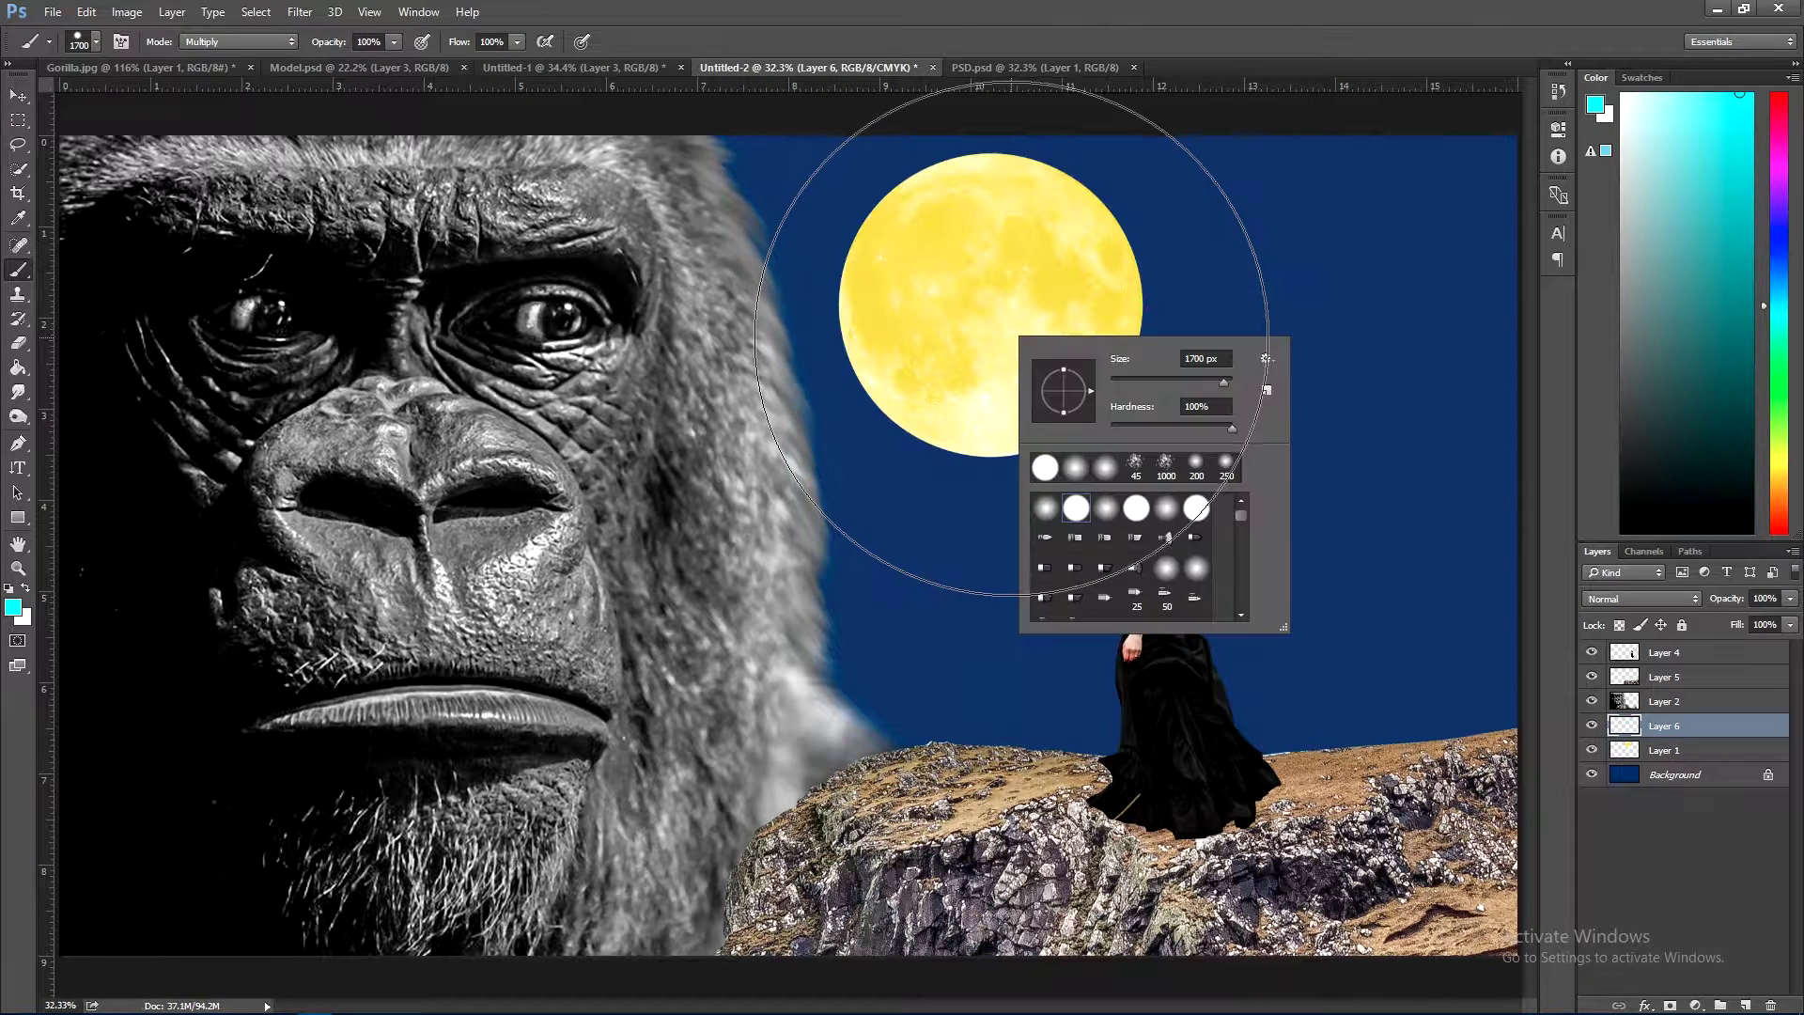
pyautogui.click(975, 274)
pyautogui.click(1014, 299)
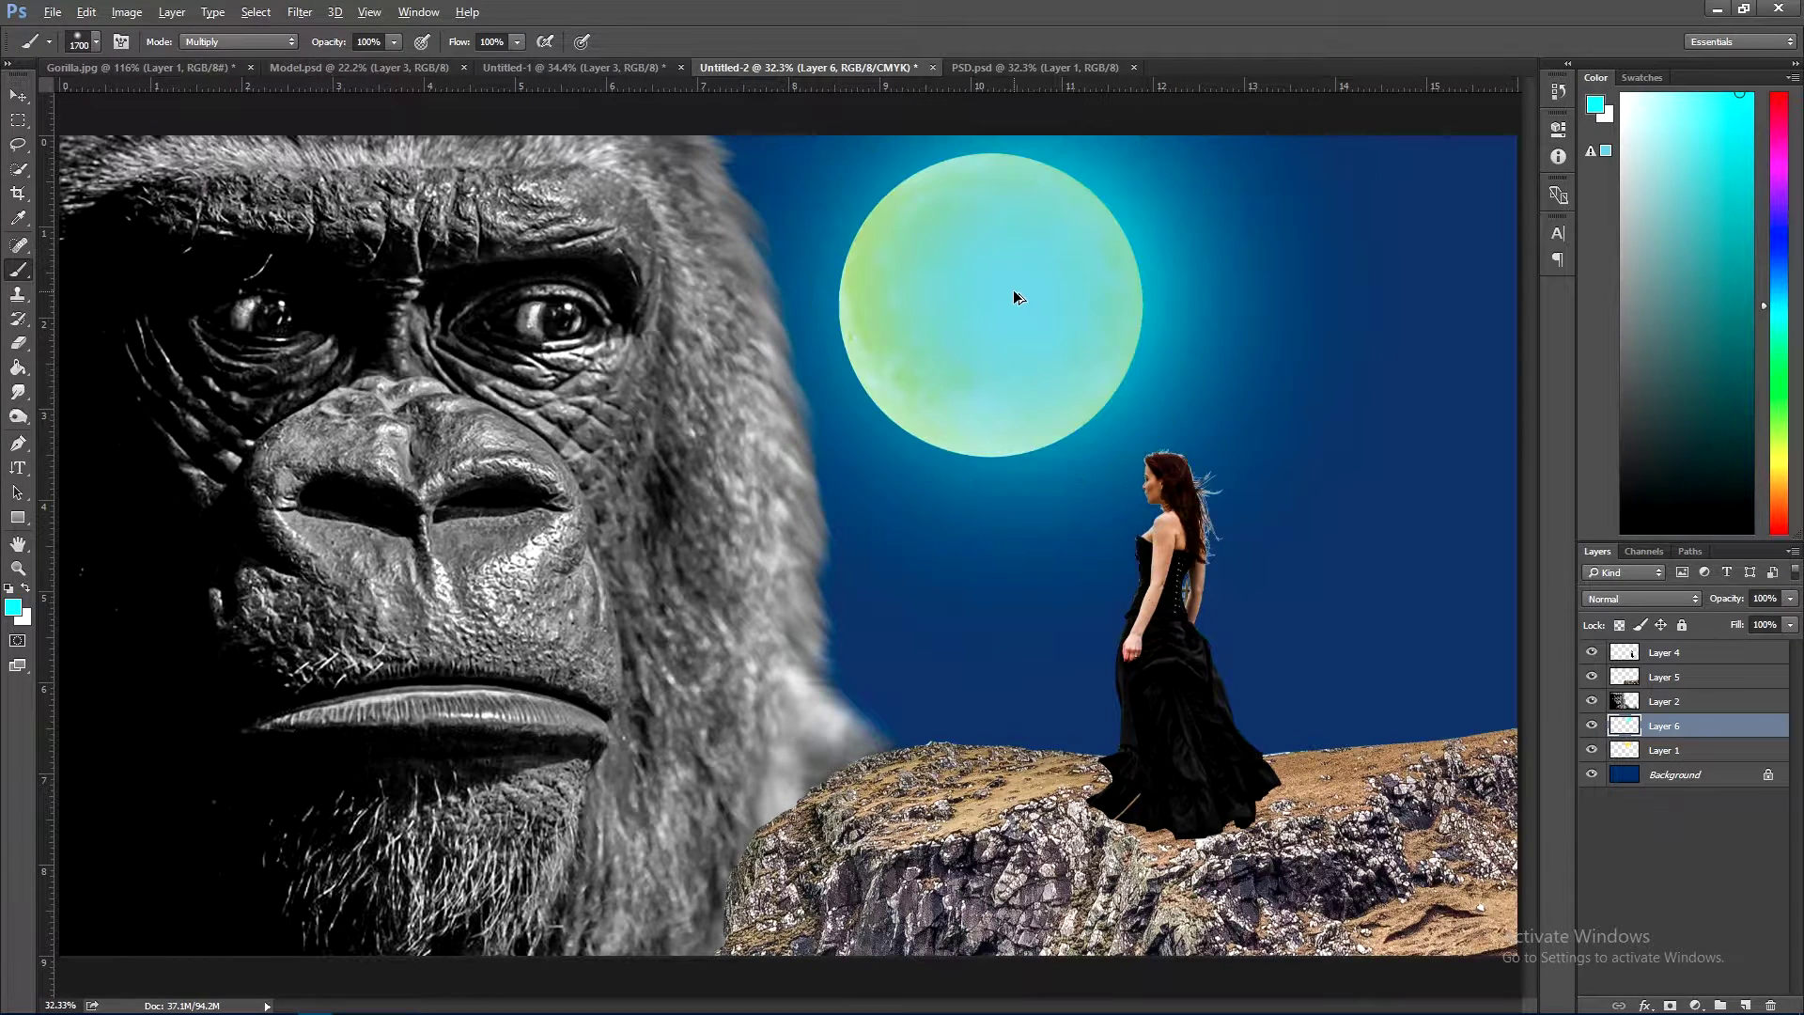
pyautogui.hotkey('ctrl', 'z')
pyautogui.press(']')
pyautogui.press(']')
pyautogui.press(']')
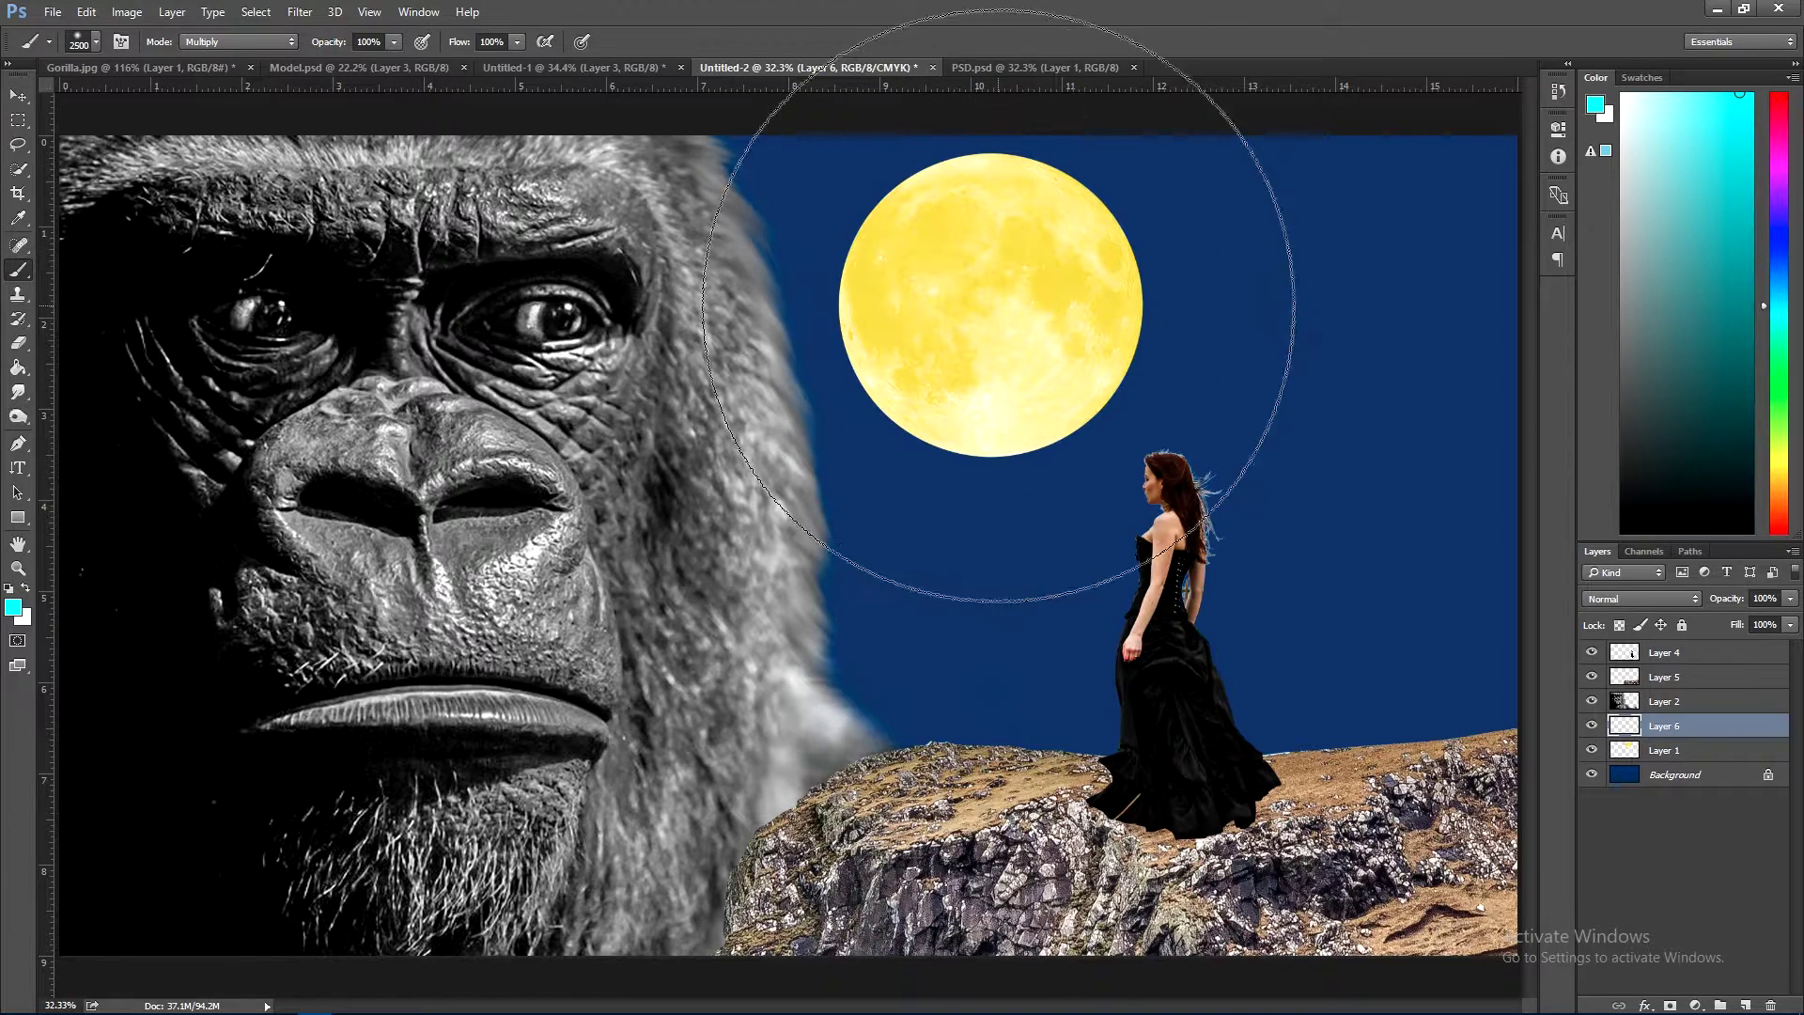
pyautogui.press(']')
pyautogui.press(']')
pyautogui.press(']')
pyautogui.press(']')
pyautogui.press(']')
pyautogui.press(']')
pyautogui.click(1000, 301)
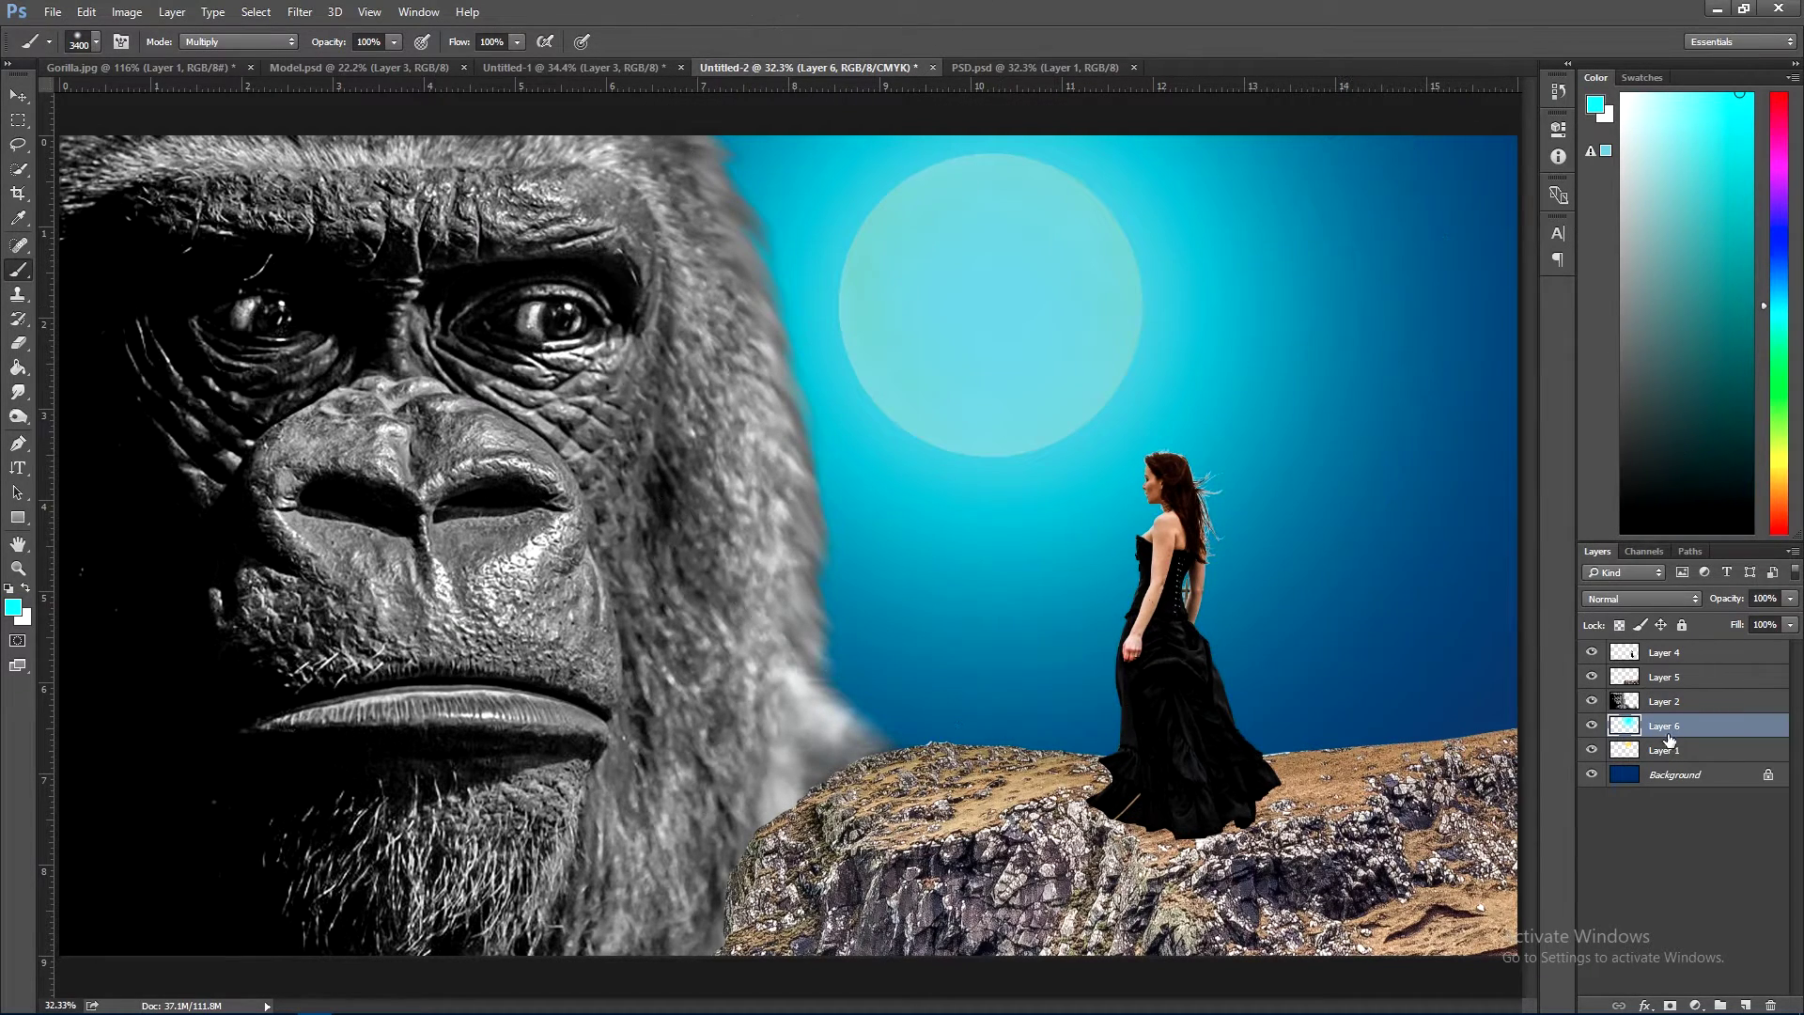
# - Move the glow below the moon layer and resize the moon and glow together
pyautogui.moveTo(1665, 725); pyautogui.dragTo(1673, 761)
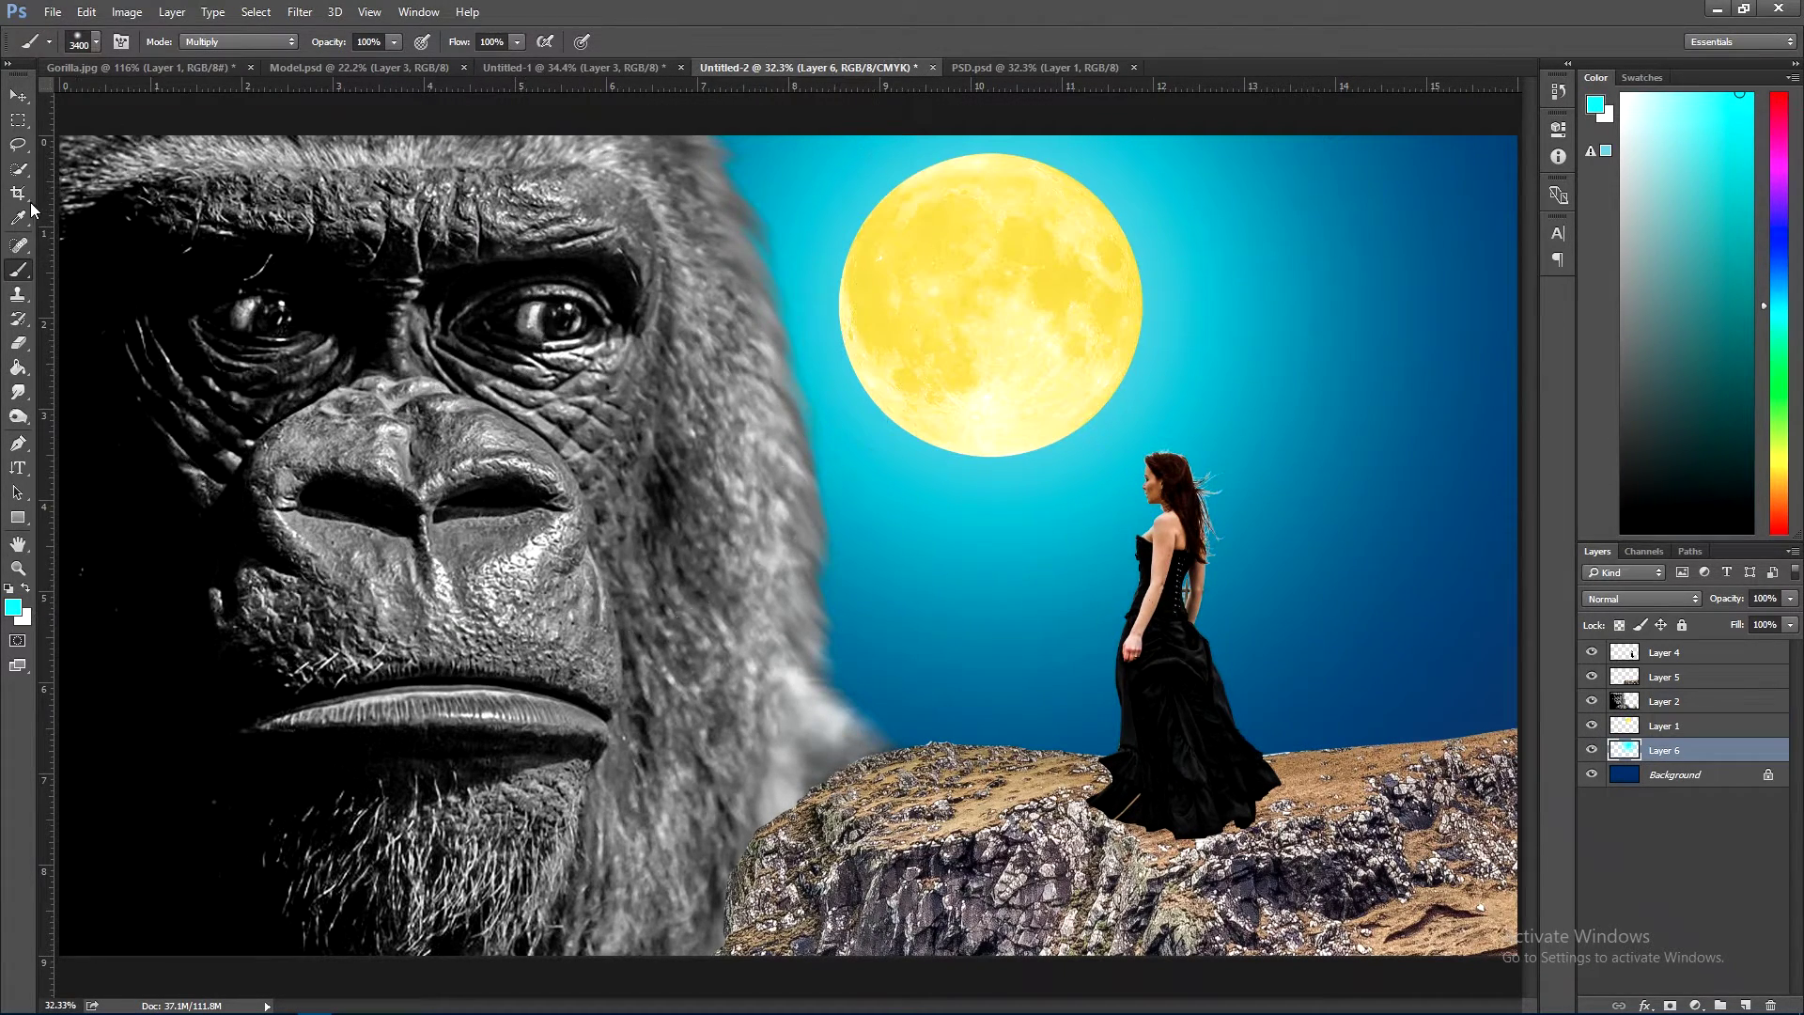
pyautogui.click(19, 96)
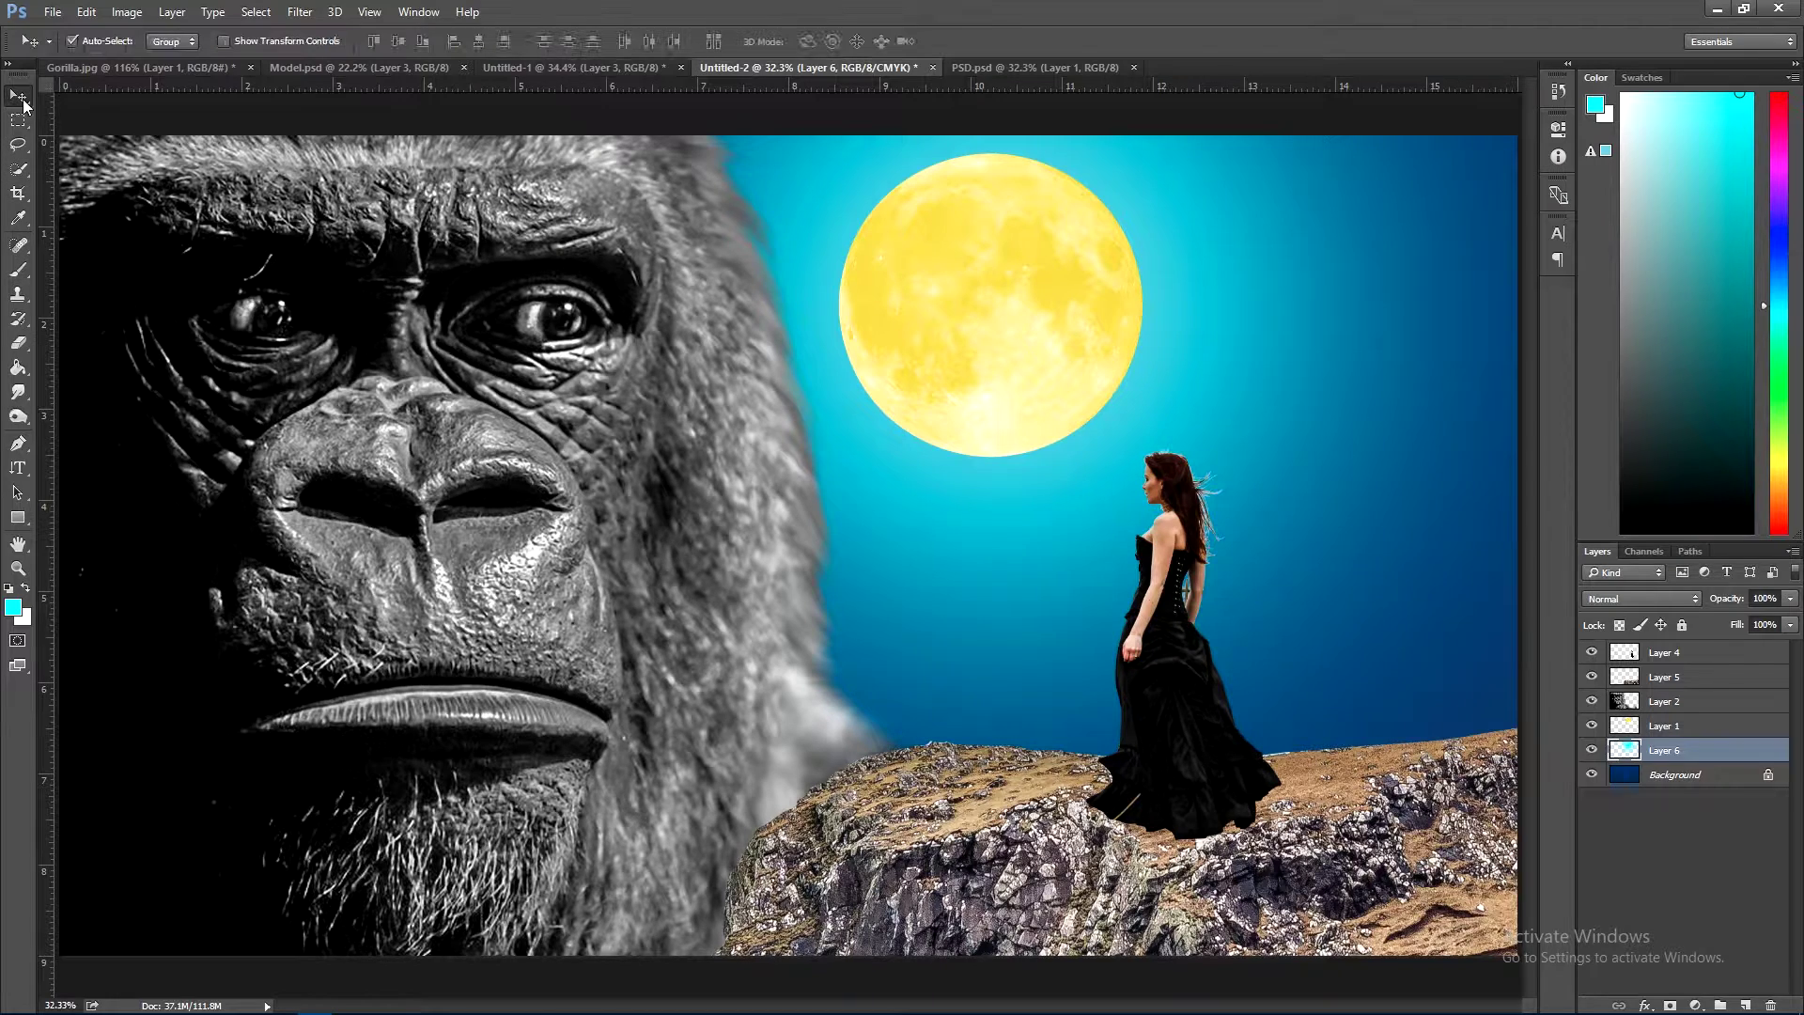
pyautogui.keyDown('ctrl'); pyautogui.click(1669, 731); pyautogui.keyUp('ctrl')
pyautogui.hotkey('ctrl', 't')
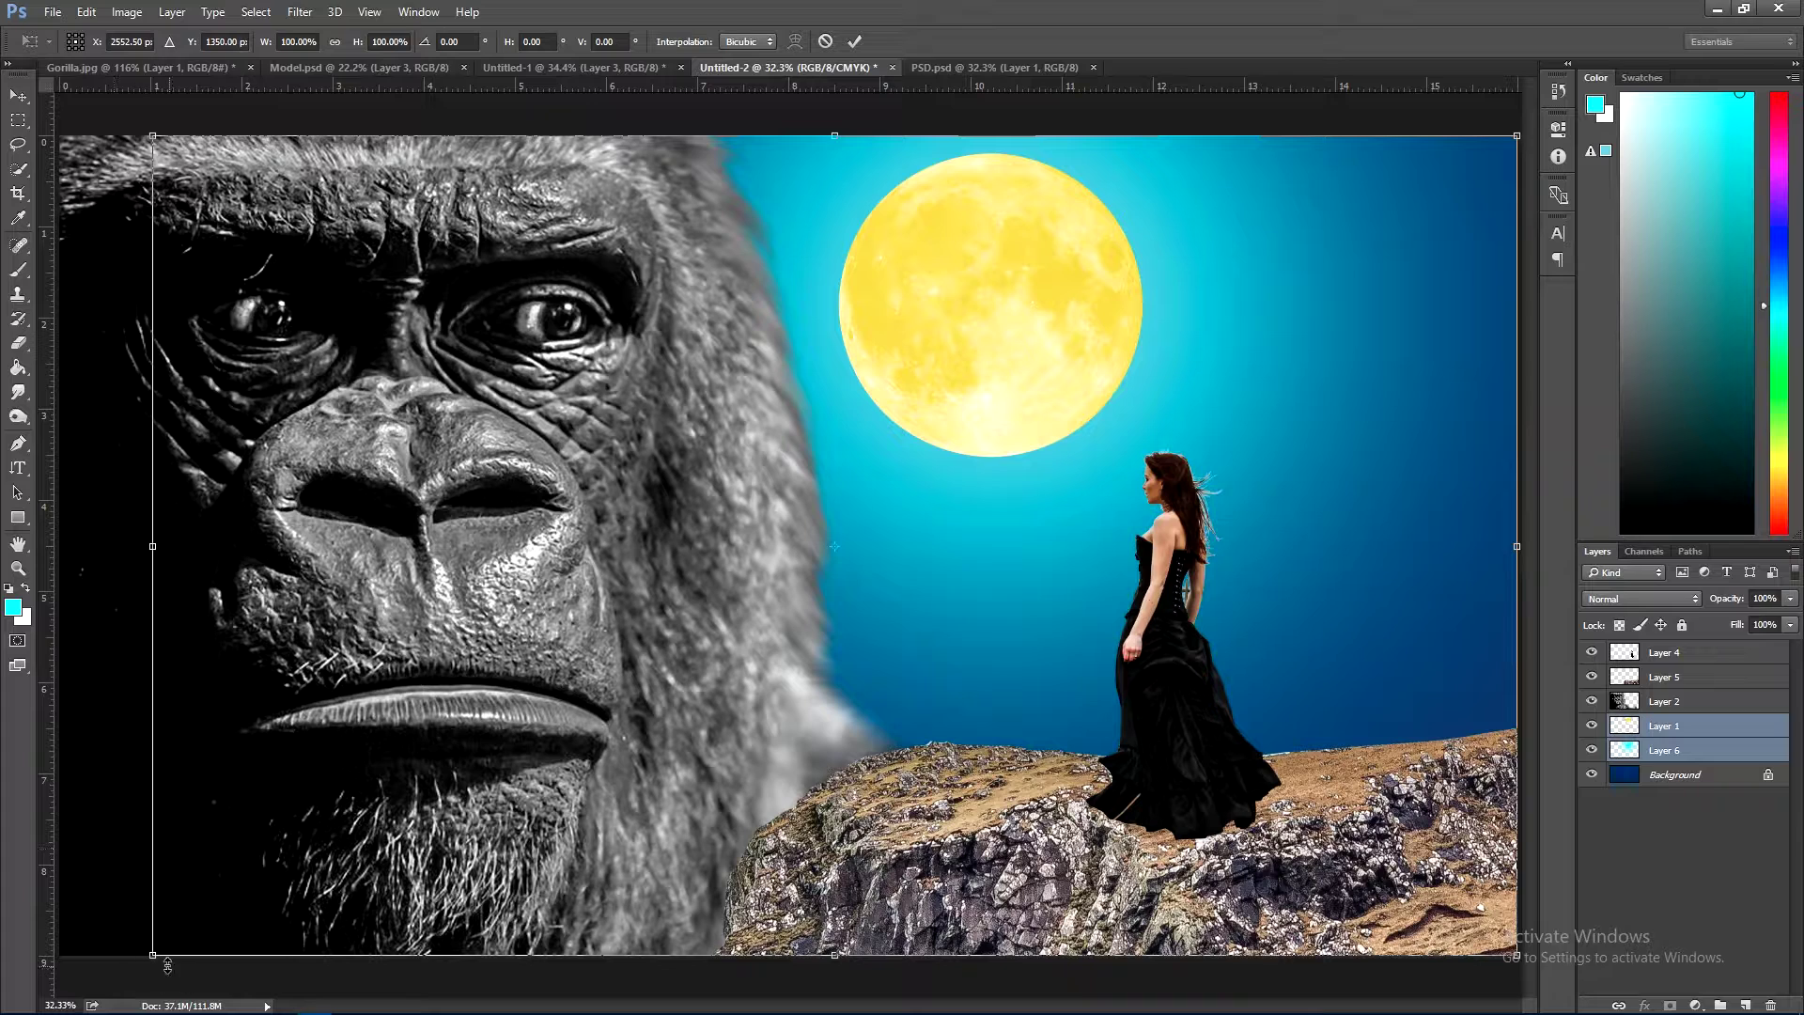
pyautogui.moveTo(164, 968); pyautogui.dragTo(741, 701)
pyautogui.press('Return')
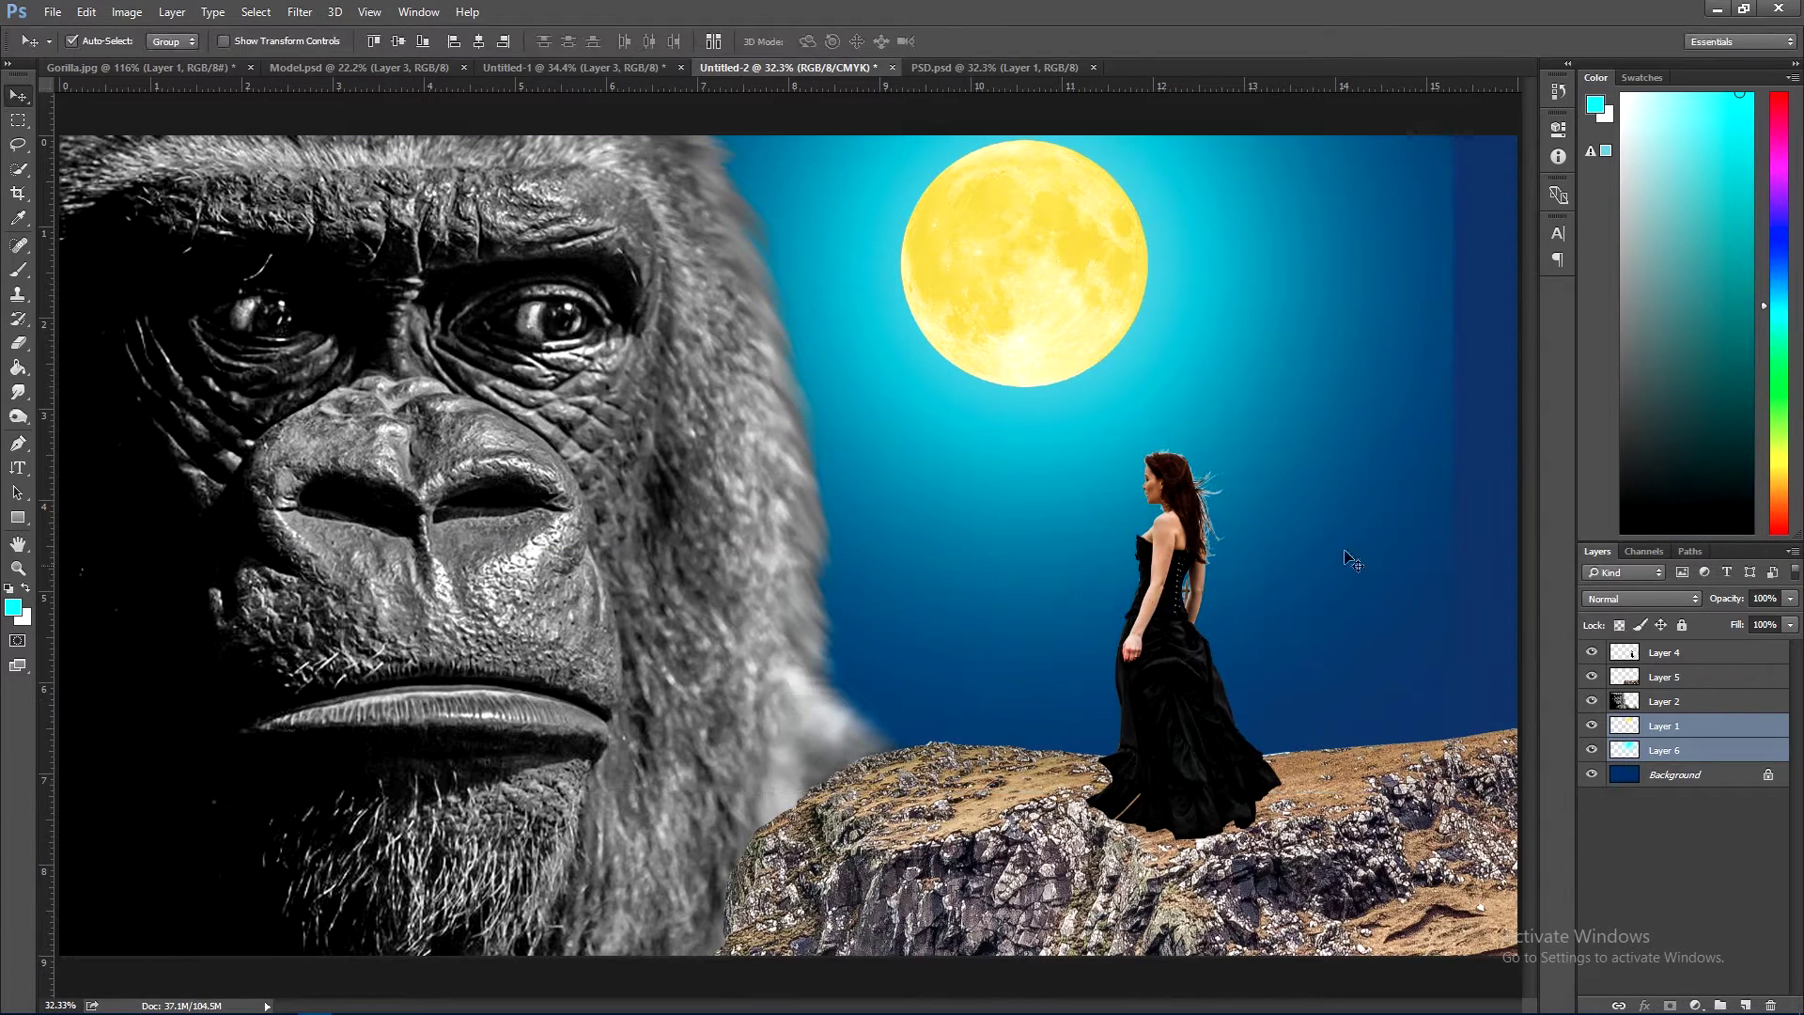
# - Stretch the cyan glow layer alone rightward across the sky
pyautogui.press('e')
pyautogui.click(757, 381)
pyautogui.press('Return')
pyautogui.click(1663, 750)
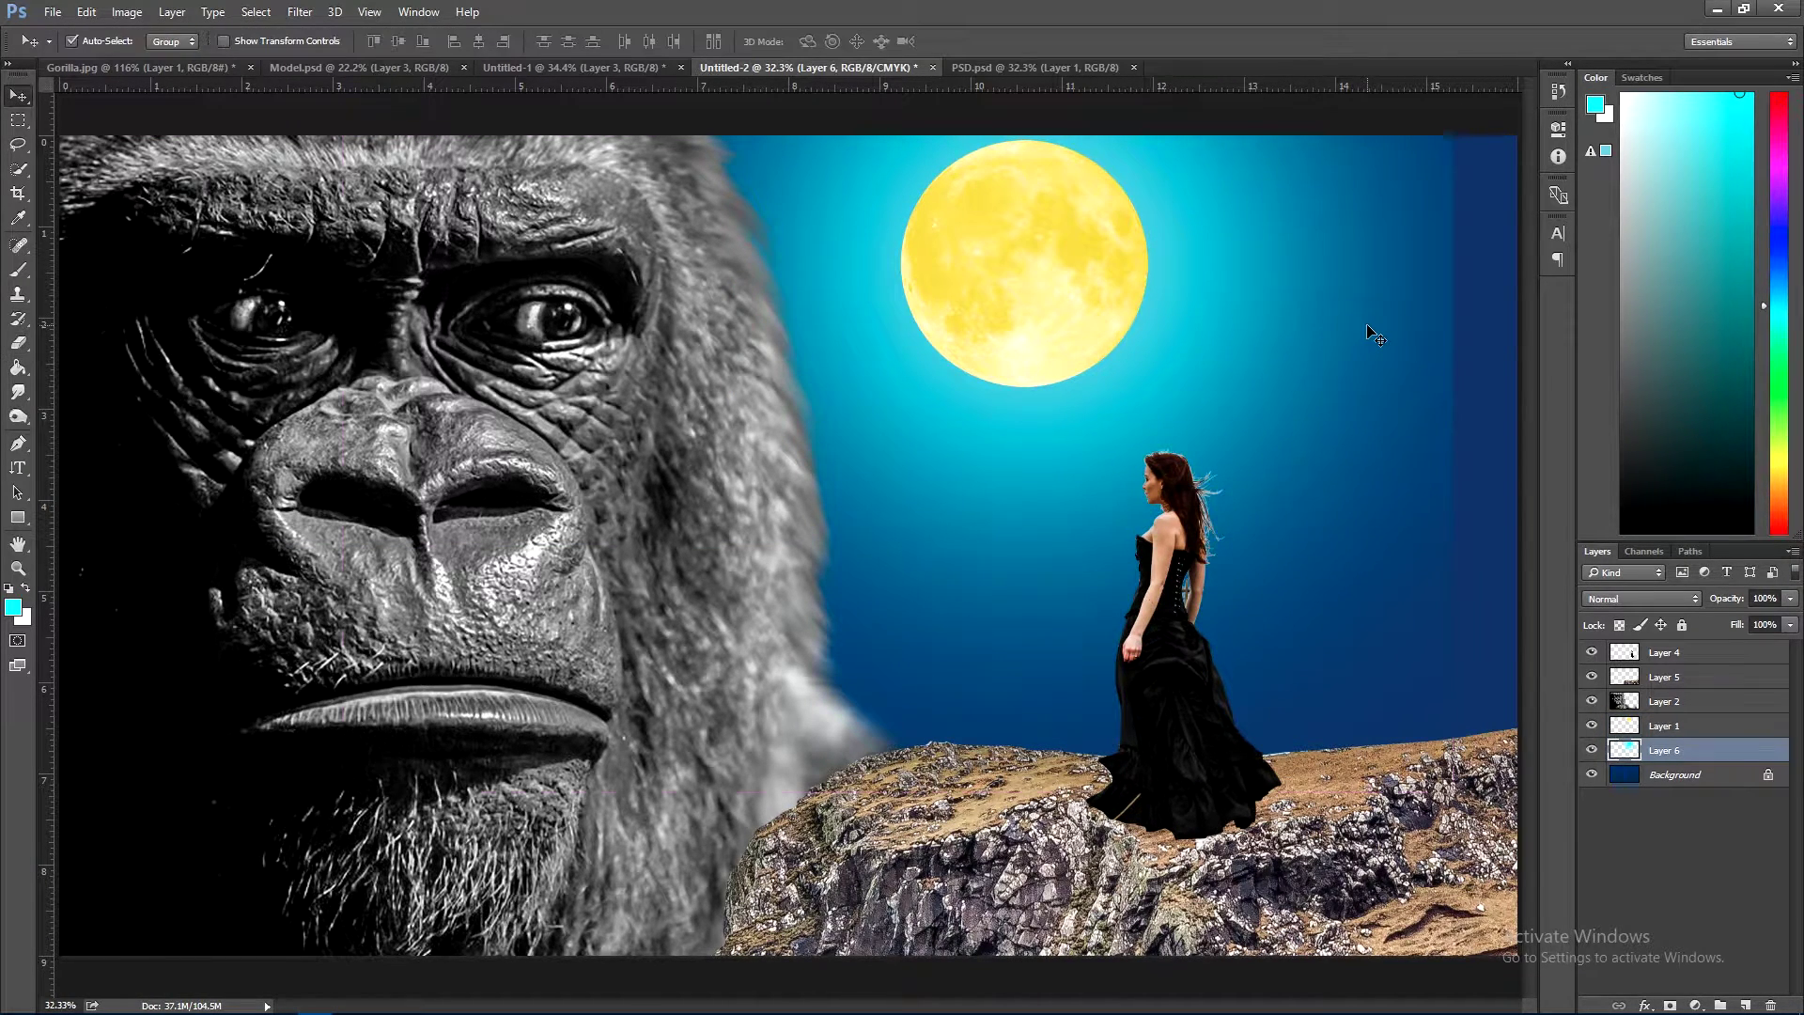
pyautogui.hotkey('ctrl', 't')
pyautogui.moveTo(1452, 459); pyautogui.dragTo(1470, 459)
pyautogui.press('Return')
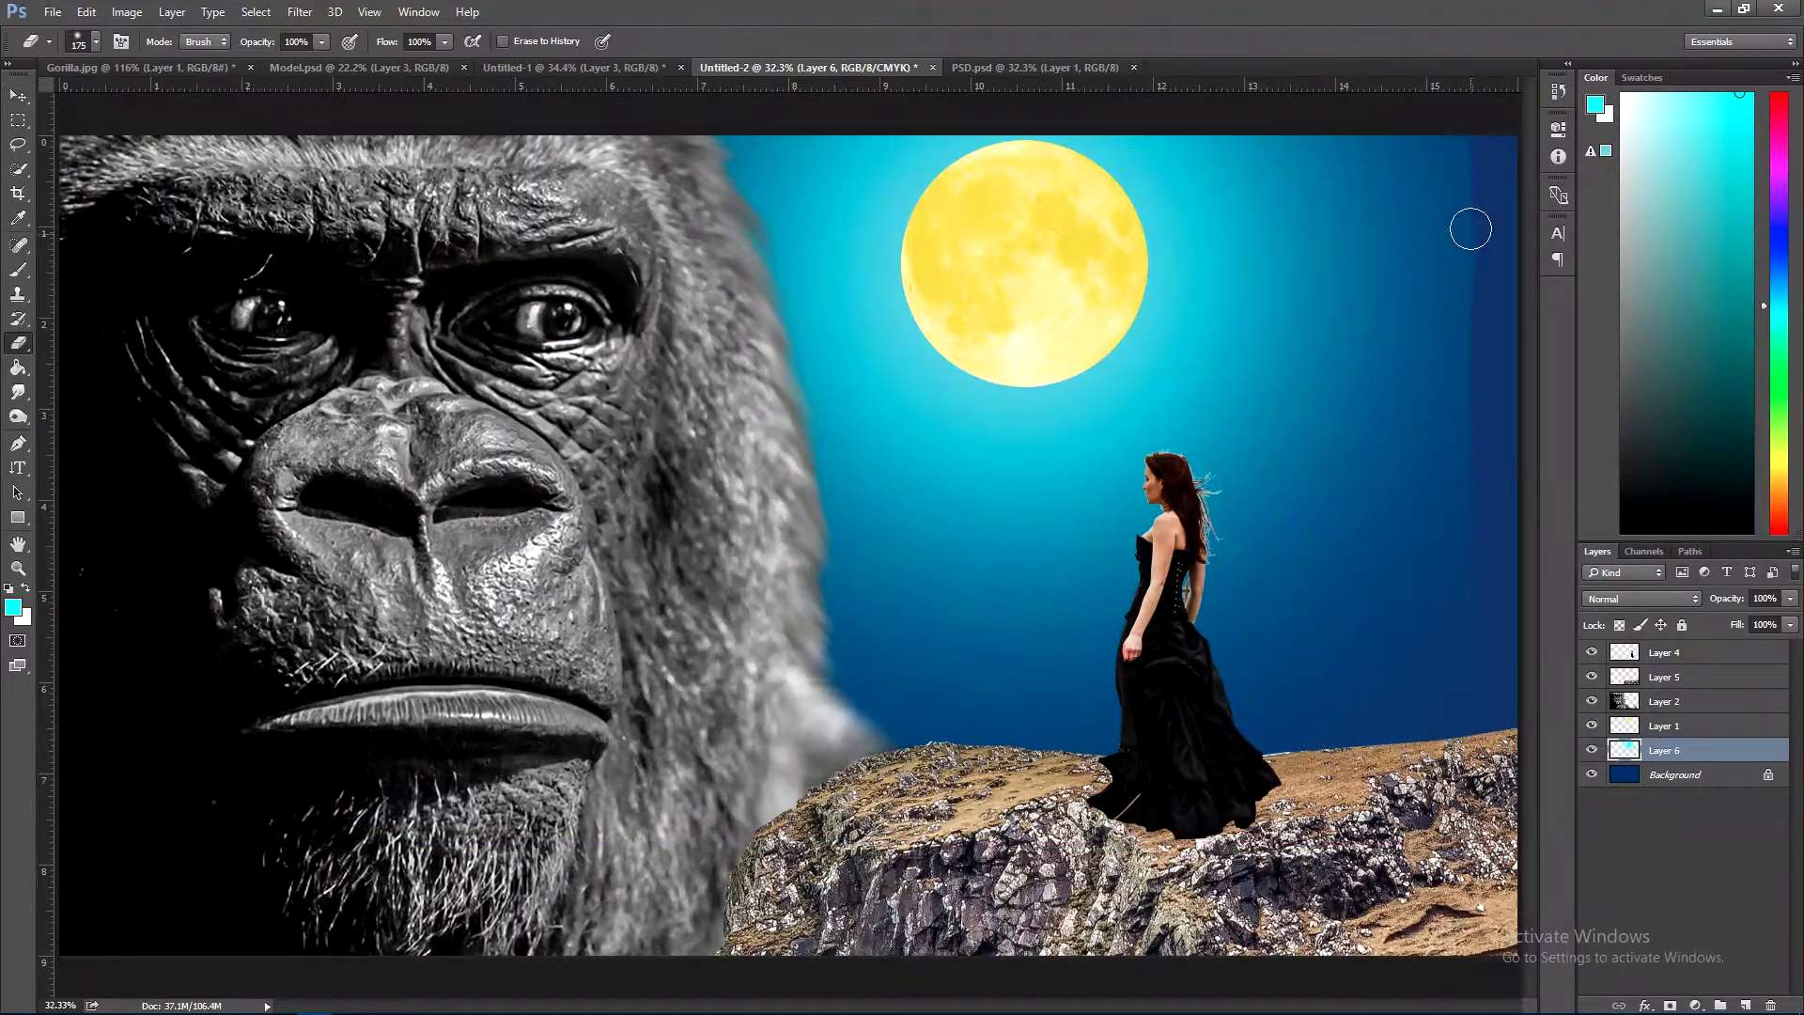
# - Fade the glow's right side with a 1000 px eraser at 8–18% opacity
pyautogui.press(']')
pyautogui.press(']')
pyautogui.press(']')
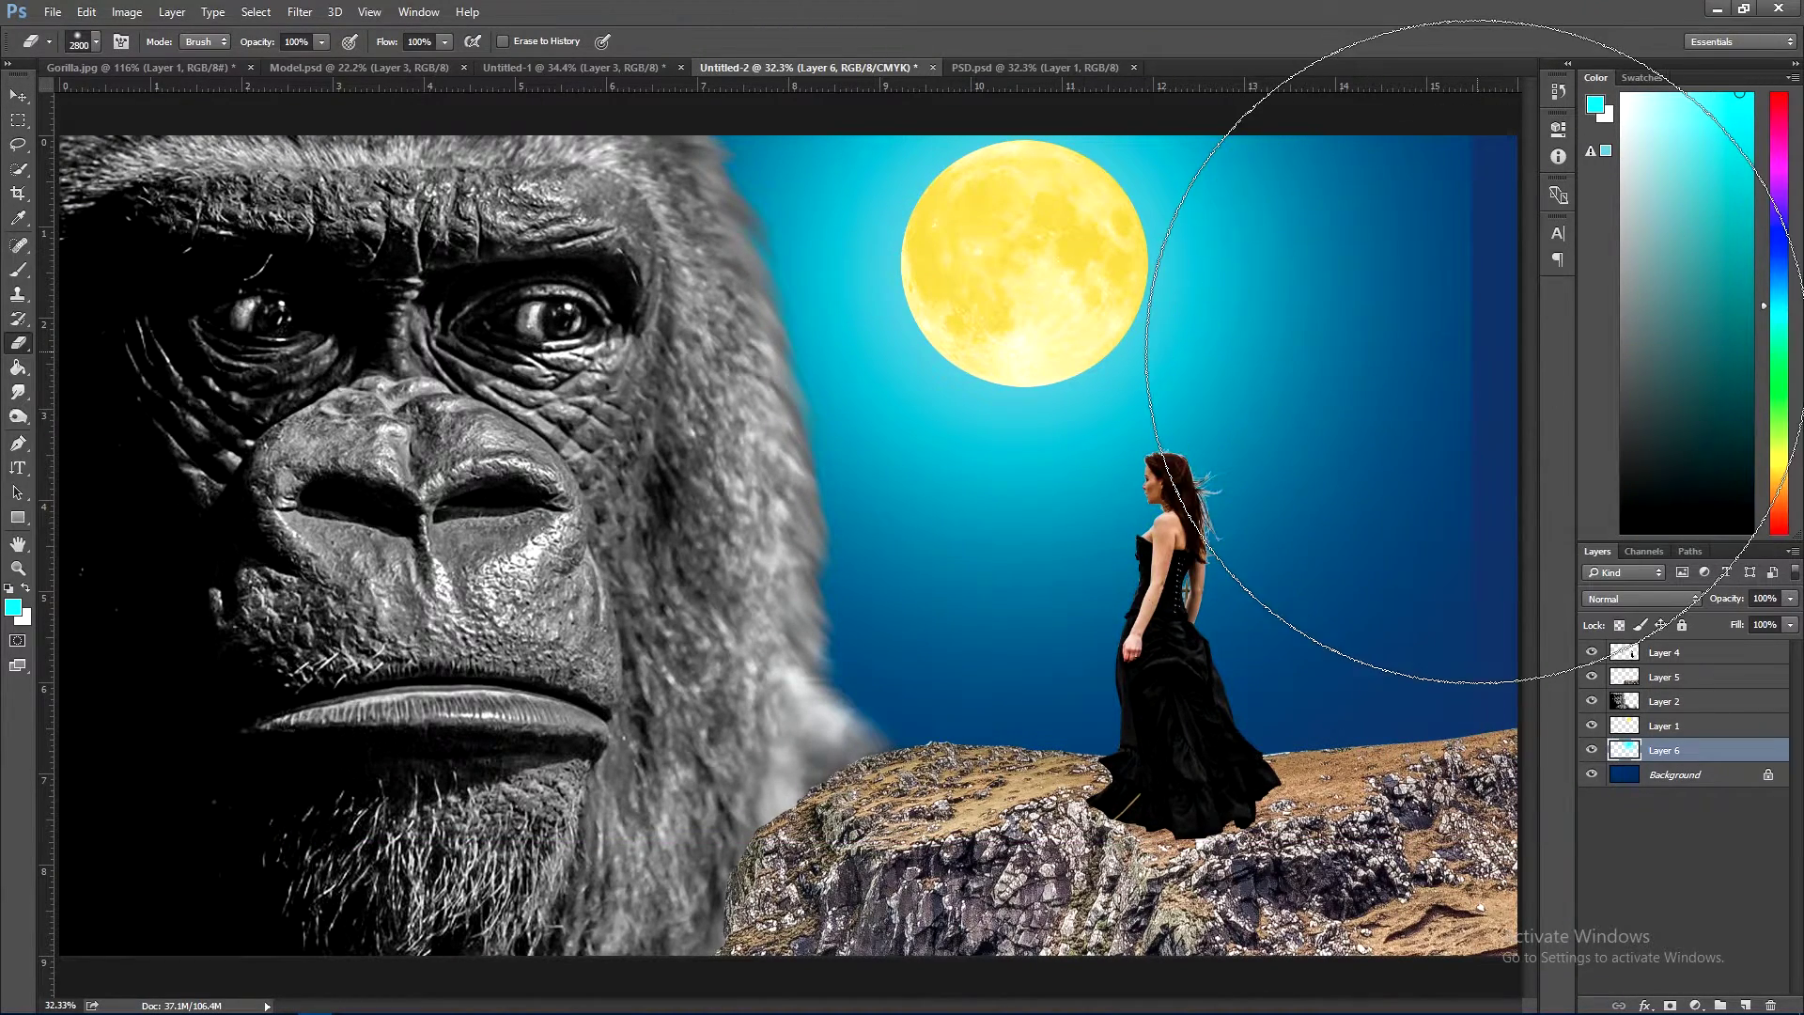
pyautogui.scroll(-5, 1224, 451)
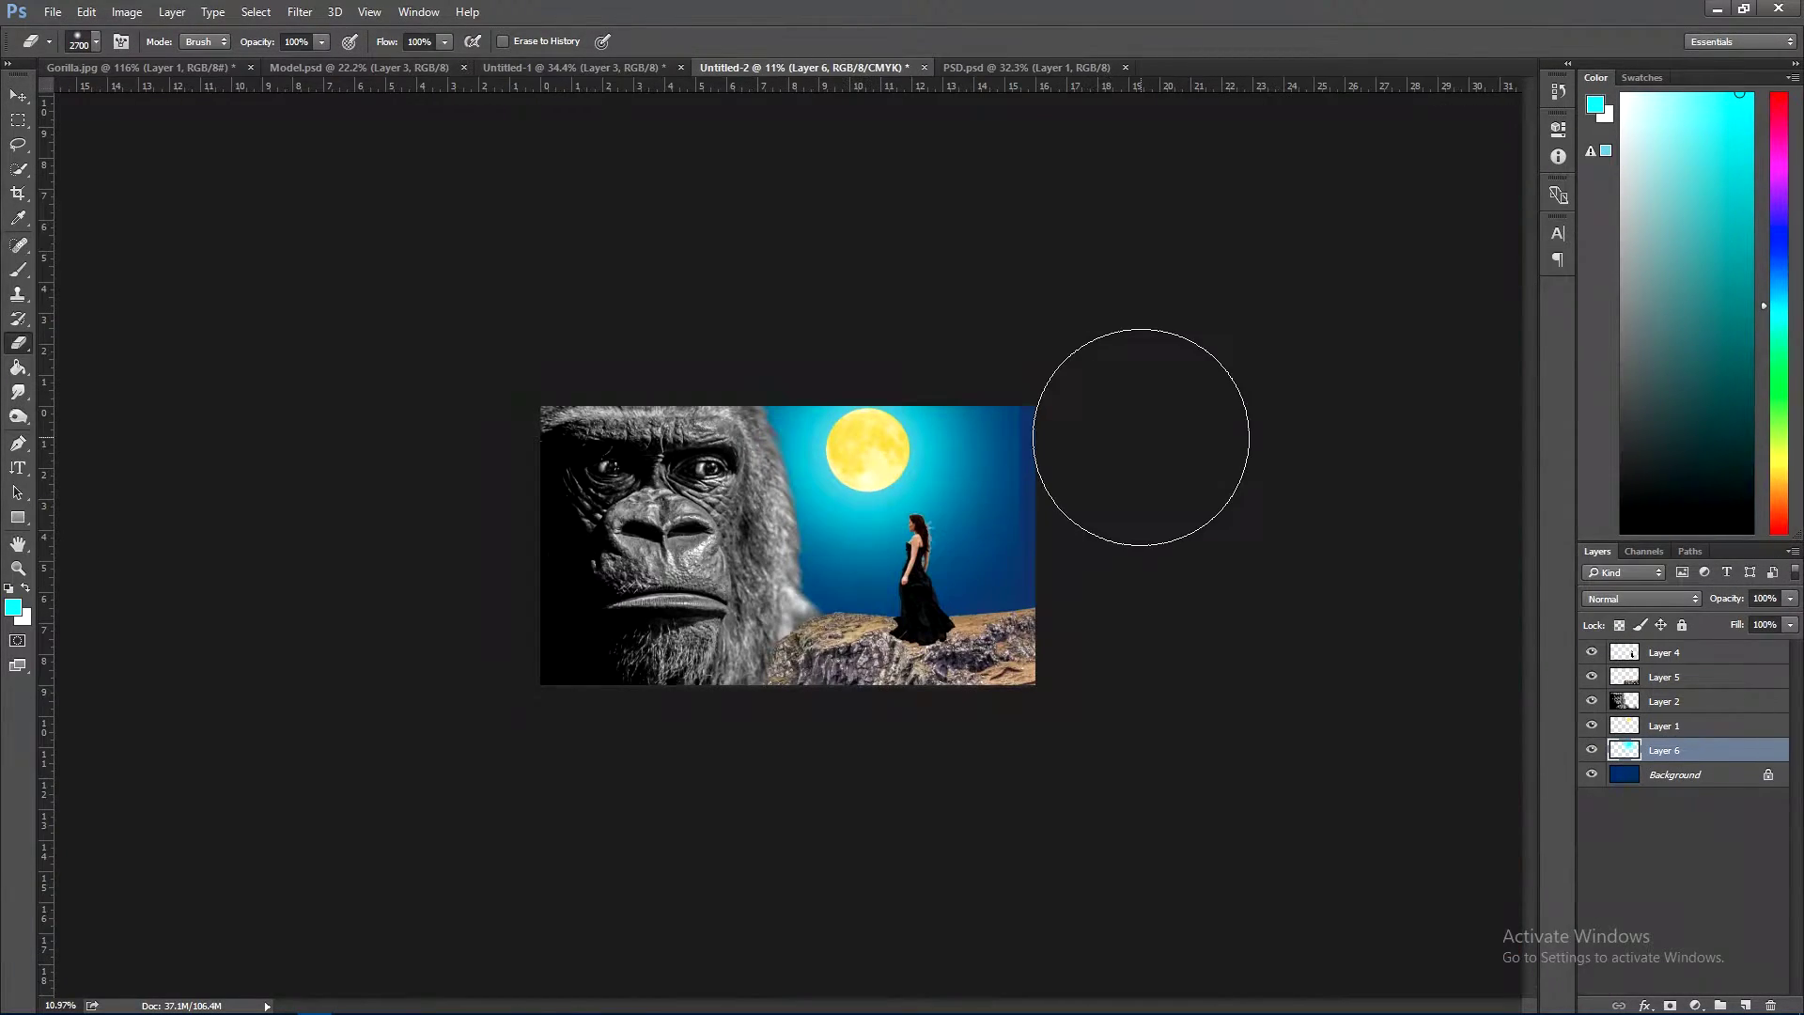
pyautogui.press('[')
pyautogui.press('[')
pyautogui.press('[')
pyautogui.press('[')
pyautogui.press('[')
pyautogui.press('[')
pyautogui.press('[')
pyautogui.press('[')
pyautogui.press('[')
pyautogui.hotkey('ctrl', '0')
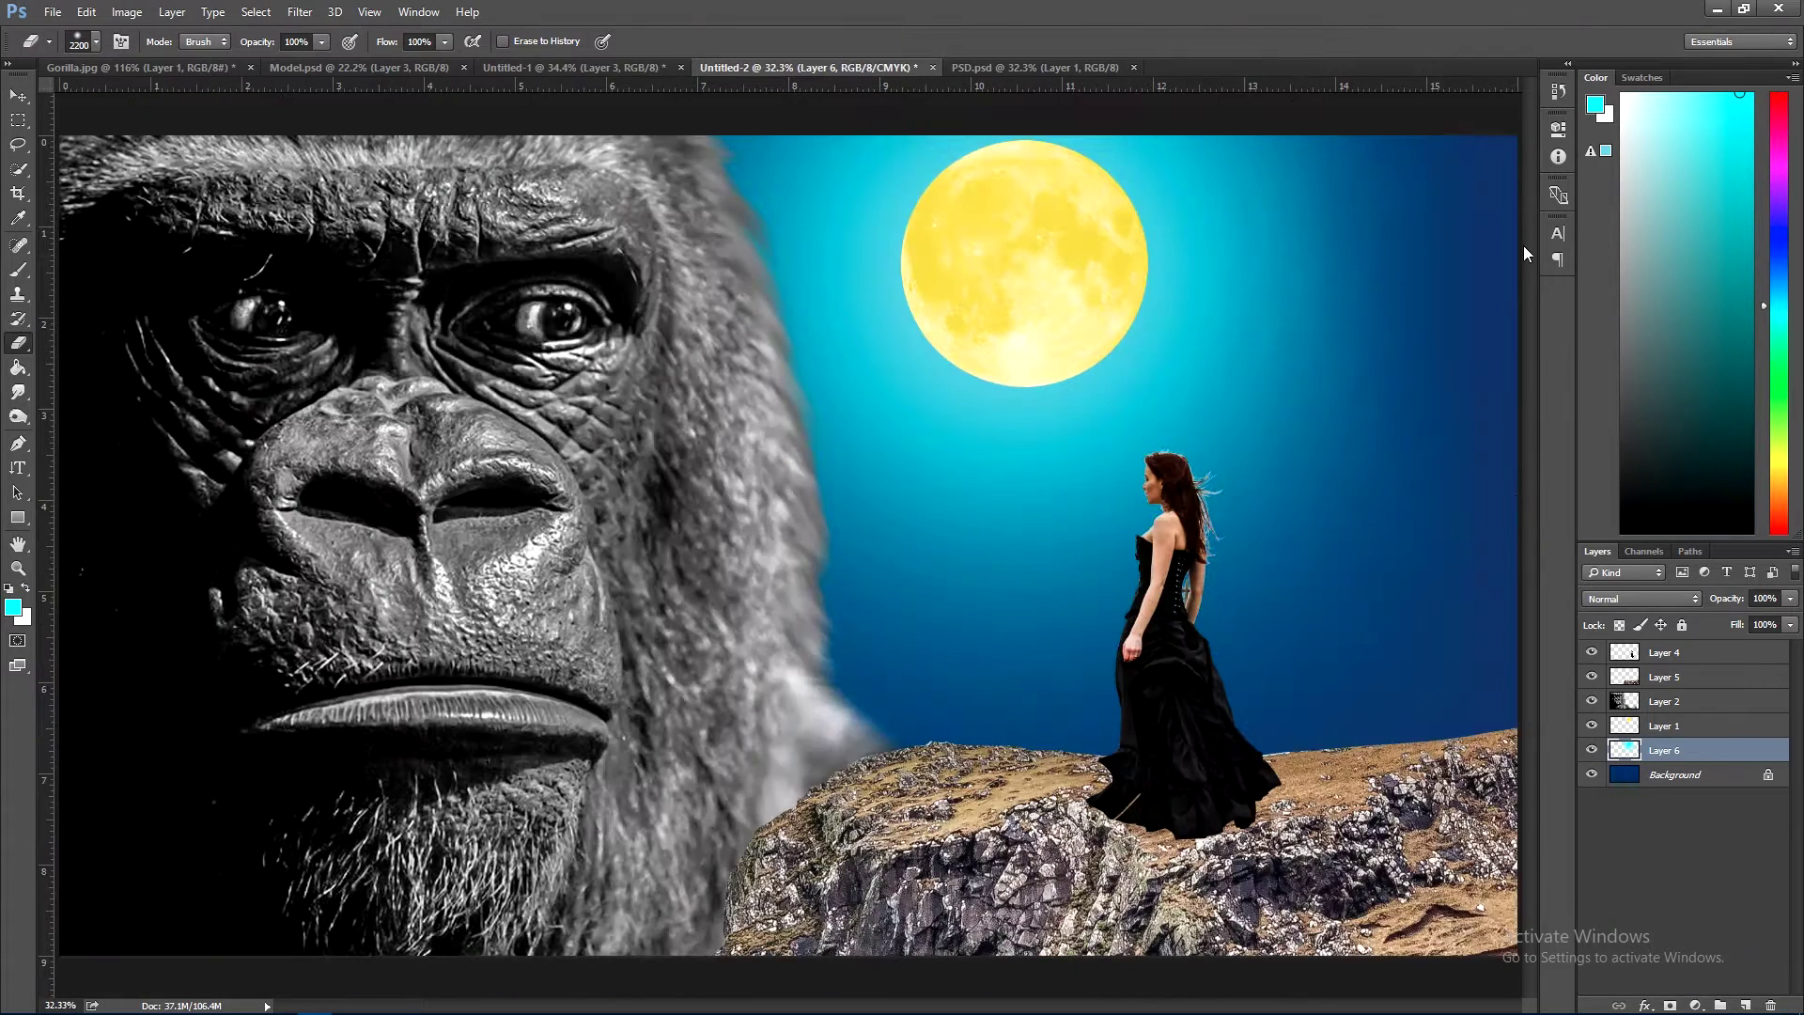
pyautogui.press('[')
pyautogui.press('[')
pyautogui.press('[')
pyautogui.press('0')
pyautogui.press('8')
pyautogui.moveTo(1370, 103); pyautogui.dragTo(1491, 595)
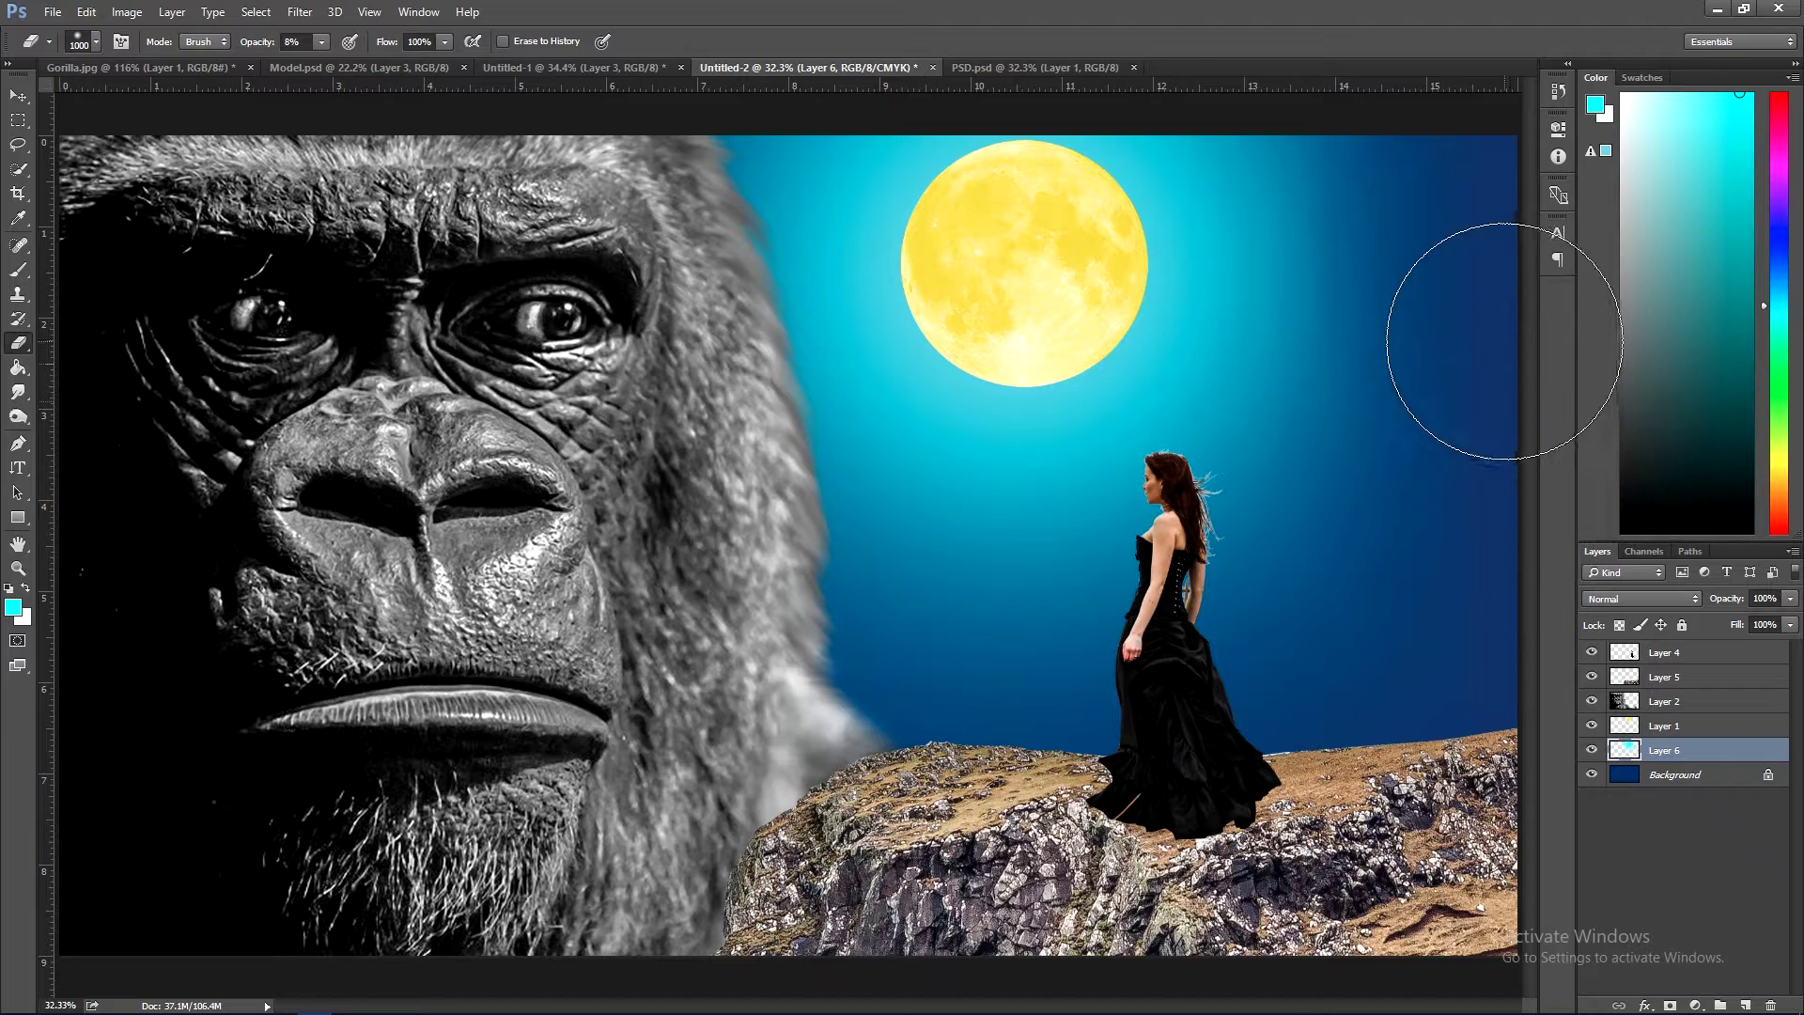
pyautogui.press('1')
pyautogui.press('8')
pyautogui.moveTo(1481, 383); pyautogui.dragTo(1429, 584)
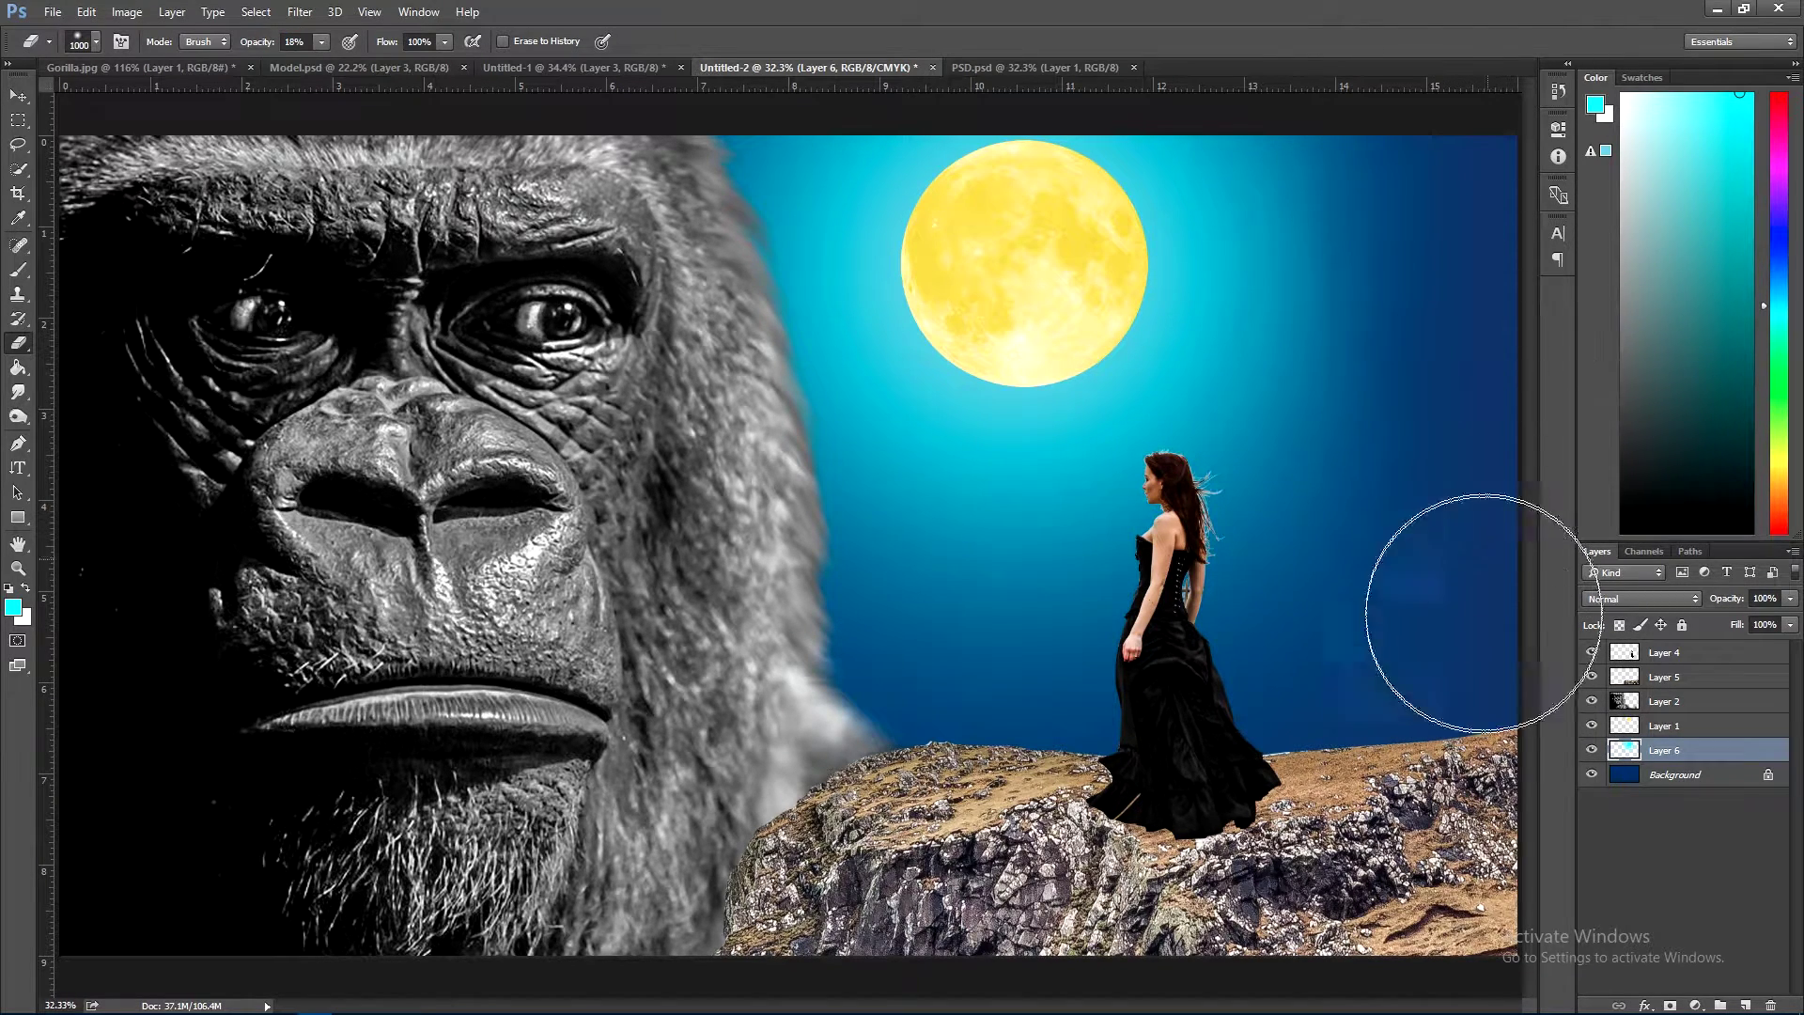
pyautogui.press('v')
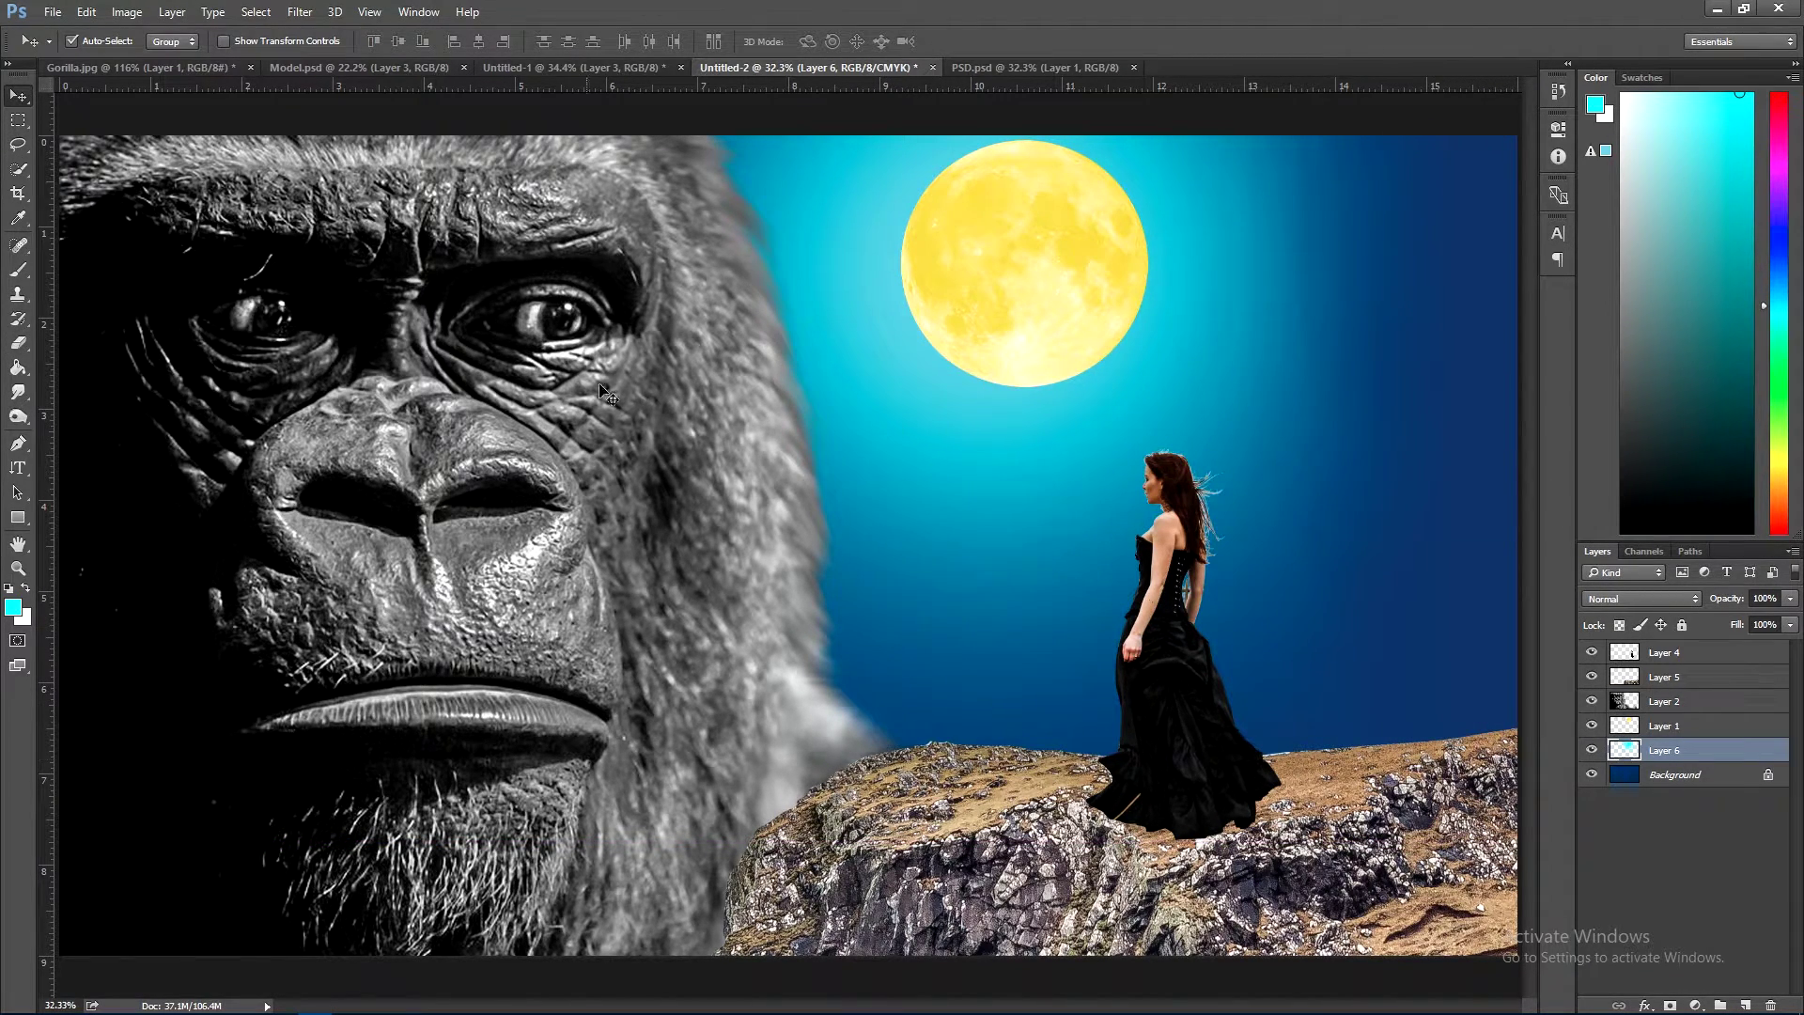
pyautogui.click(1614, 705)
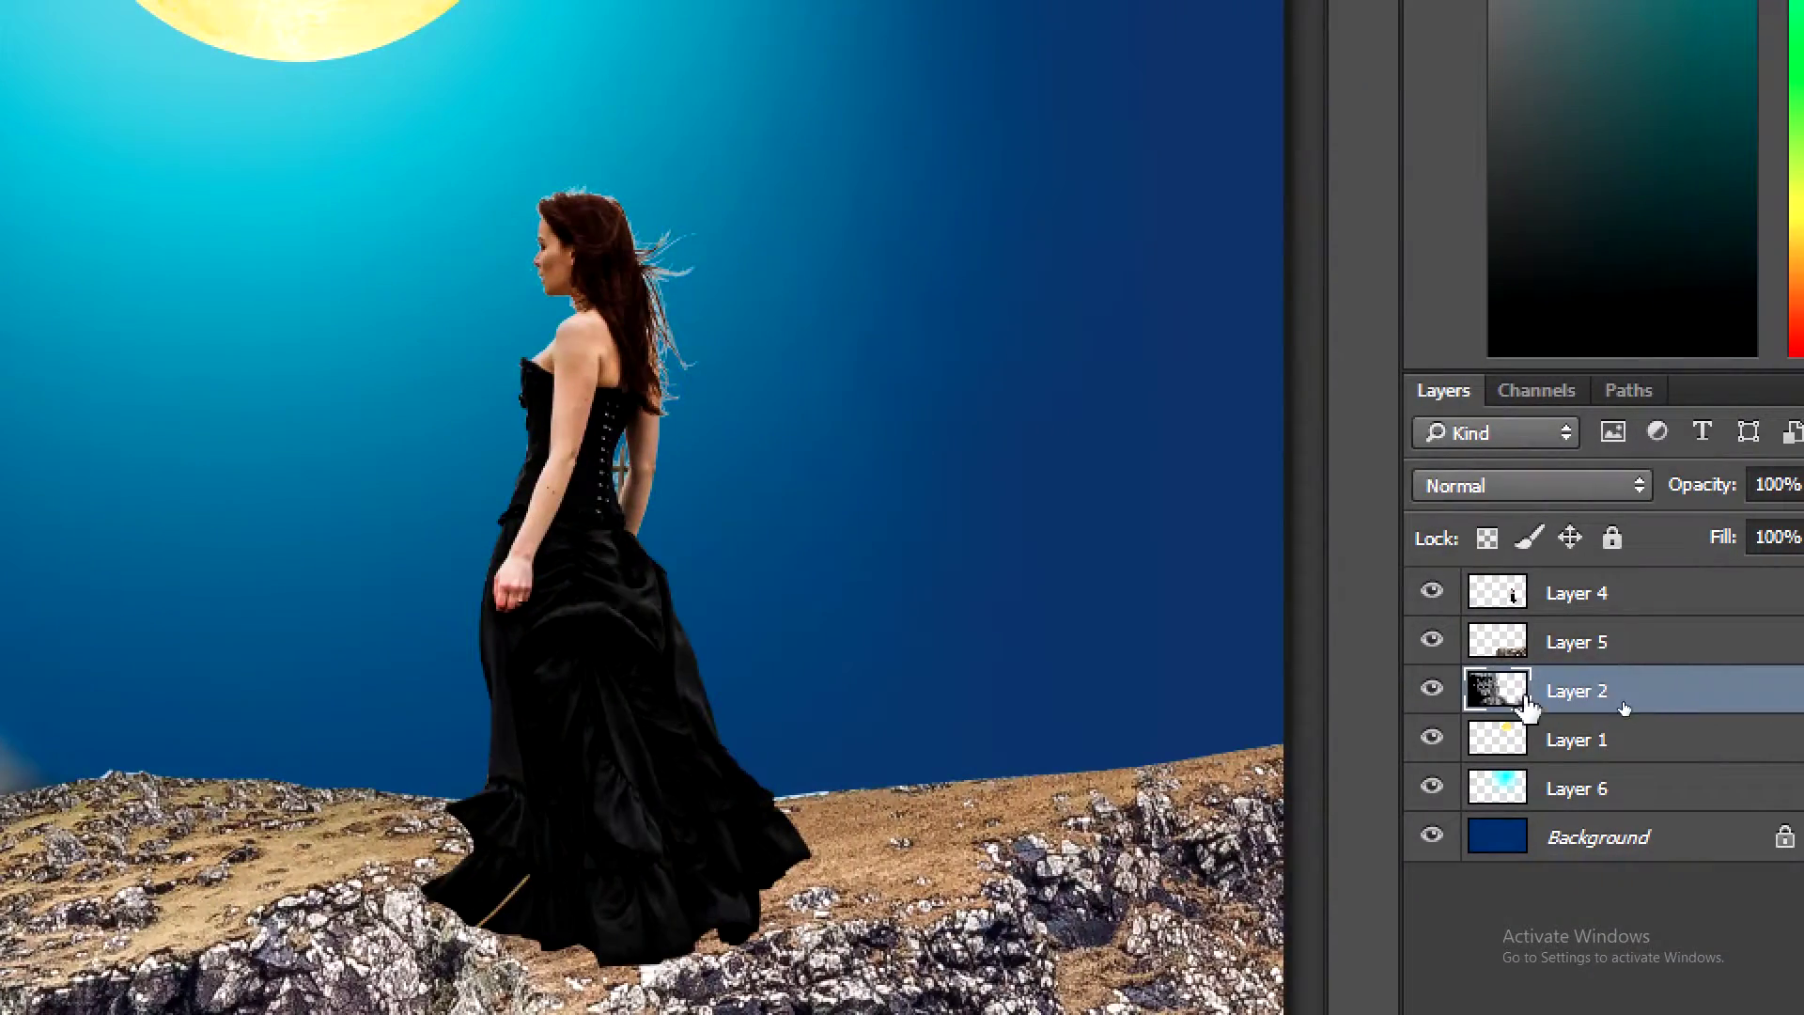
# - Duplicate the gorilla layer as Layer 2 copy, trying then cancelling a -27 Hue/Saturation lightness
pyautogui.moveTo(1655, 717)
pyautogui.mouseDown()
pyautogui.moveTo(1704, 710)
pyautogui.moveTo(1655, 709)
pyautogui.mouseUp()
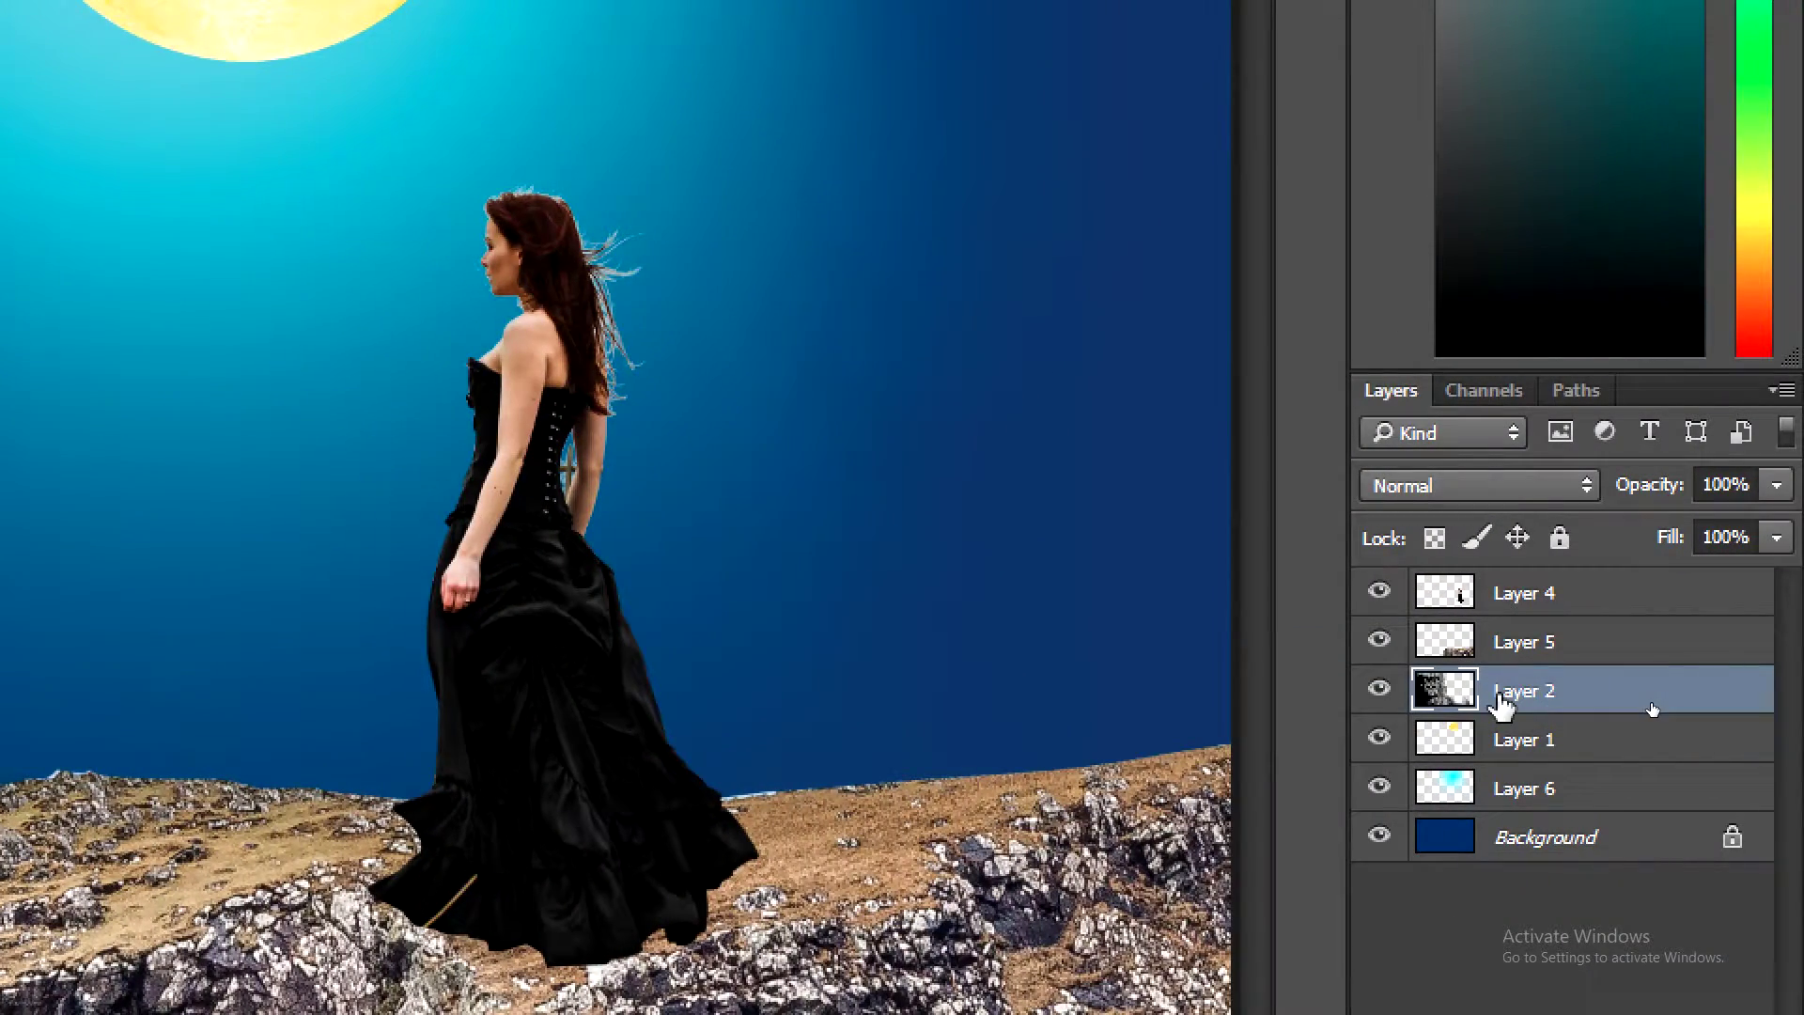
pyautogui.hotkey('ctrl', 'j')
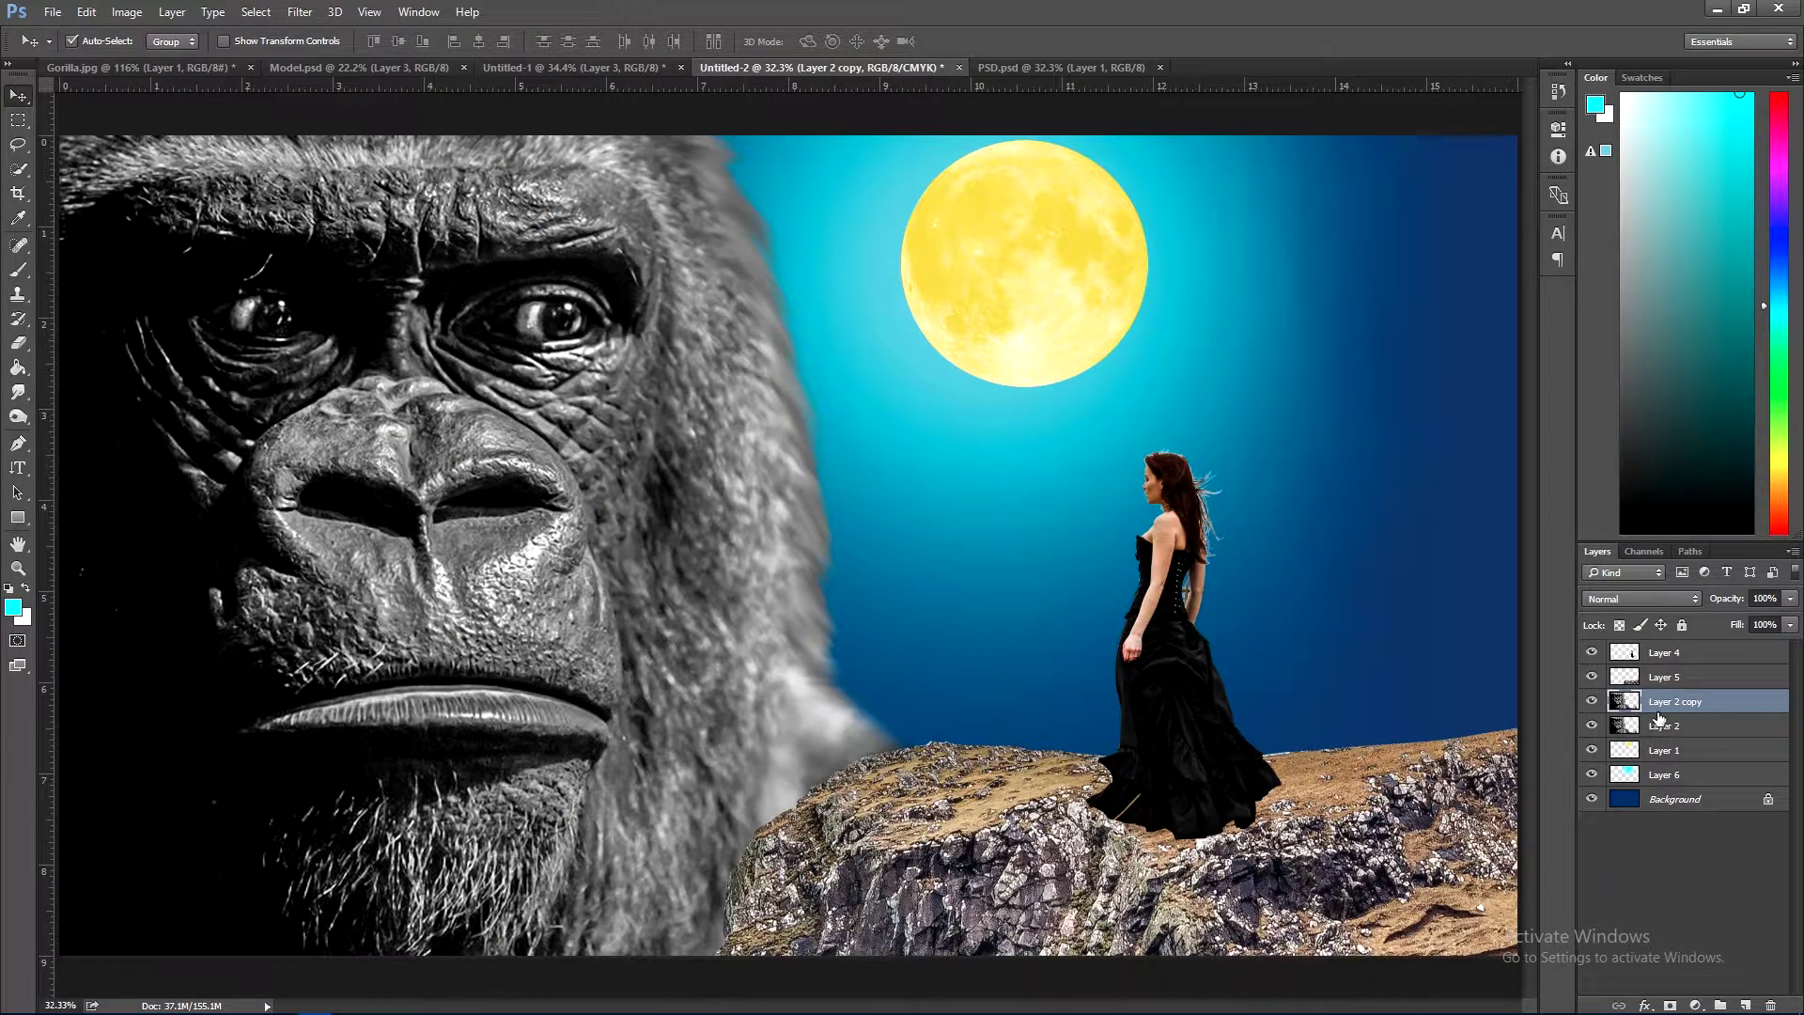
pyautogui.hotkey('ctrl', 'u')
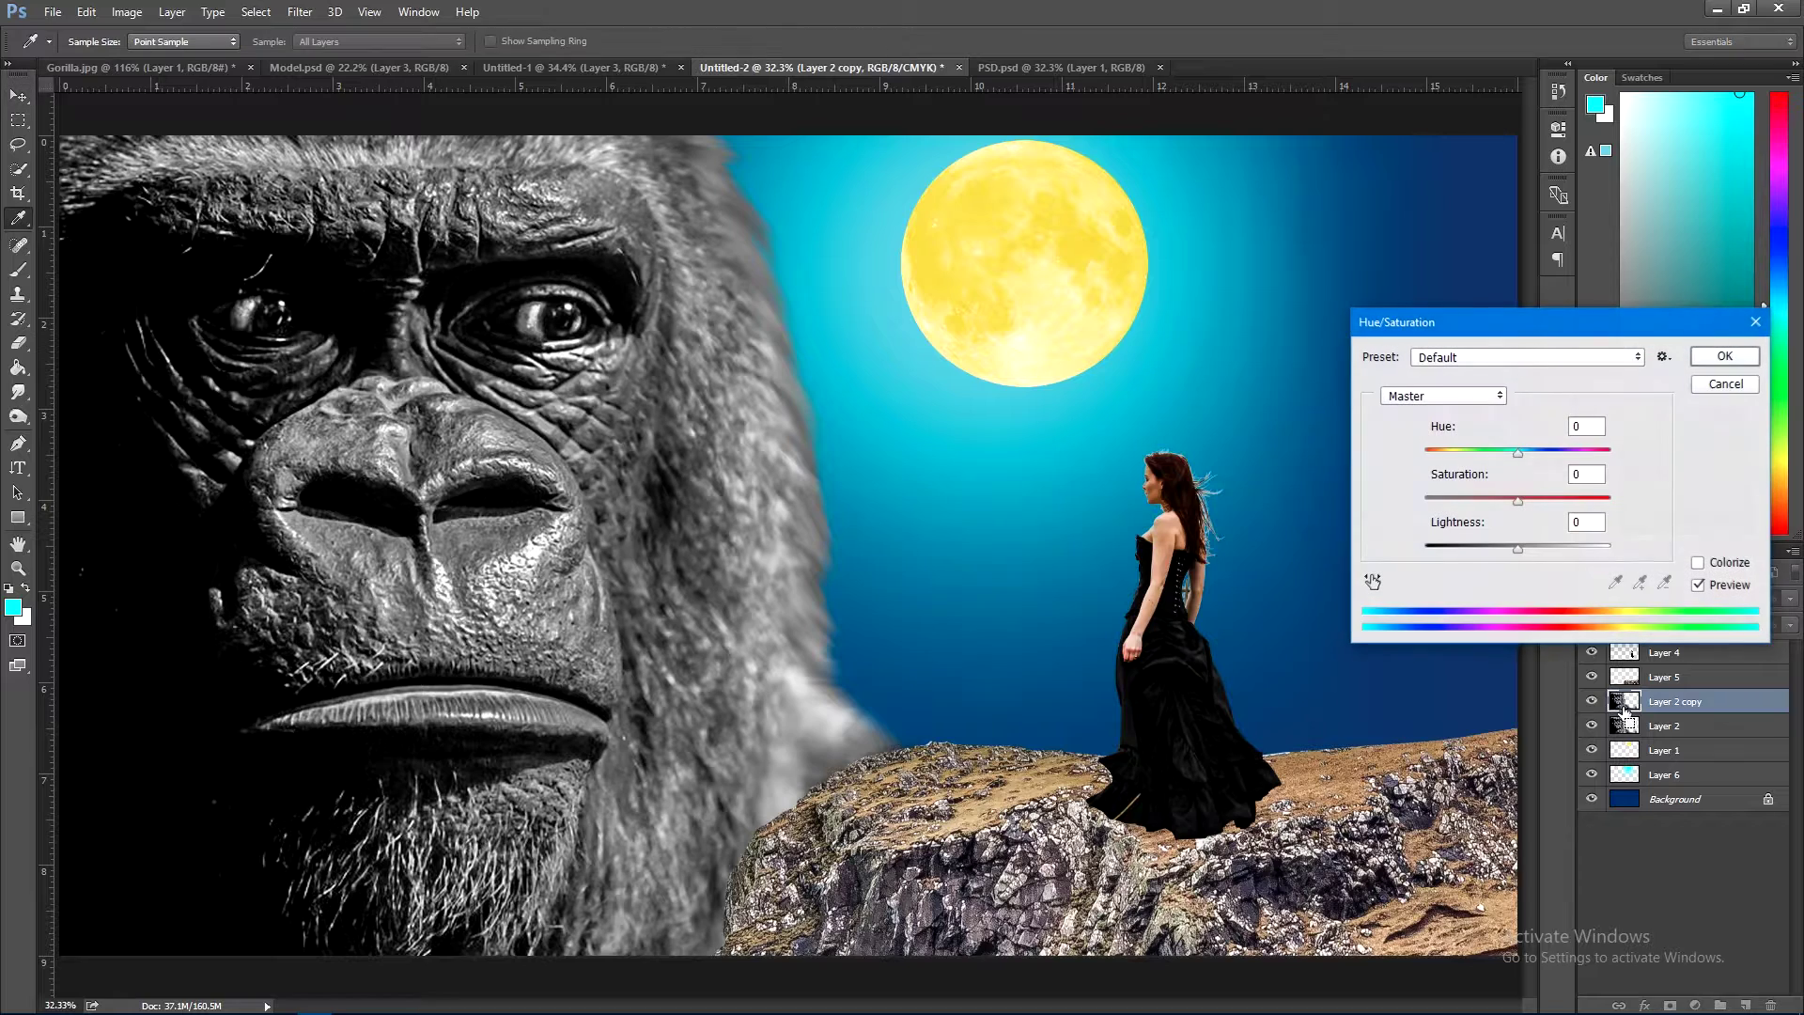
pyautogui.moveTo(1520, 550); pyautogui.dragTo(1478, 566)
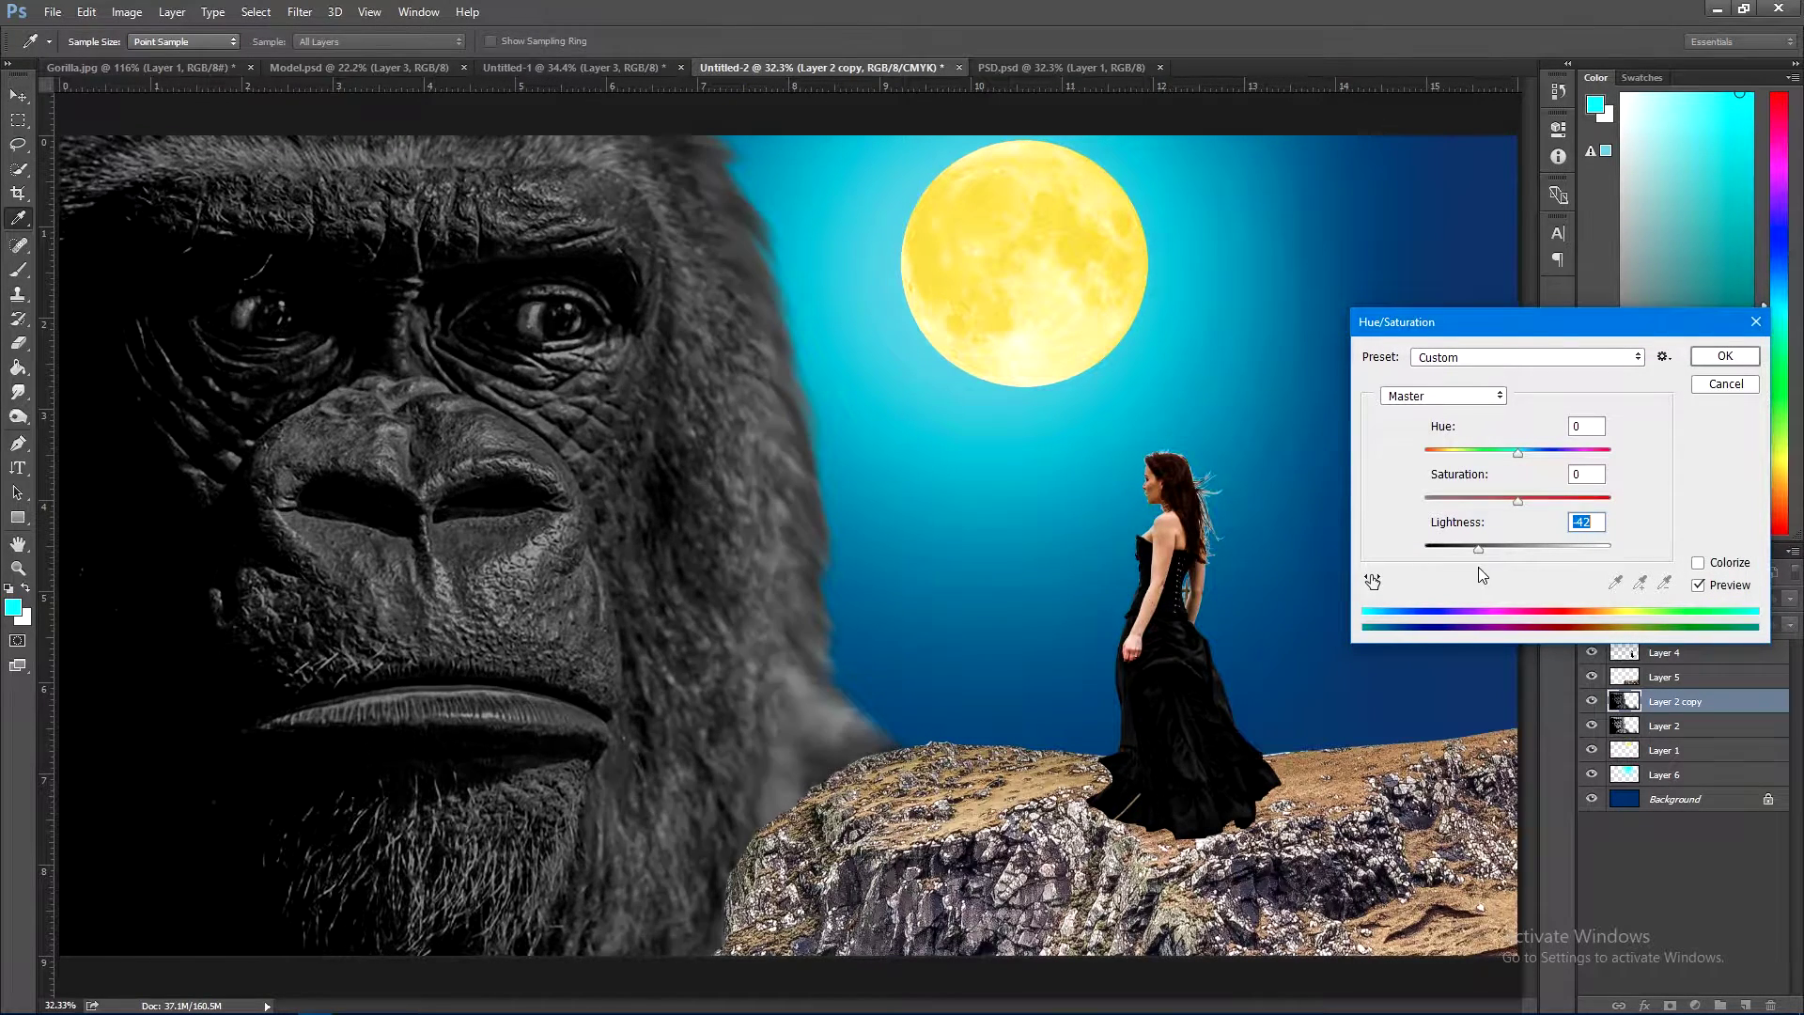
pyautogui.click(1725, 384)
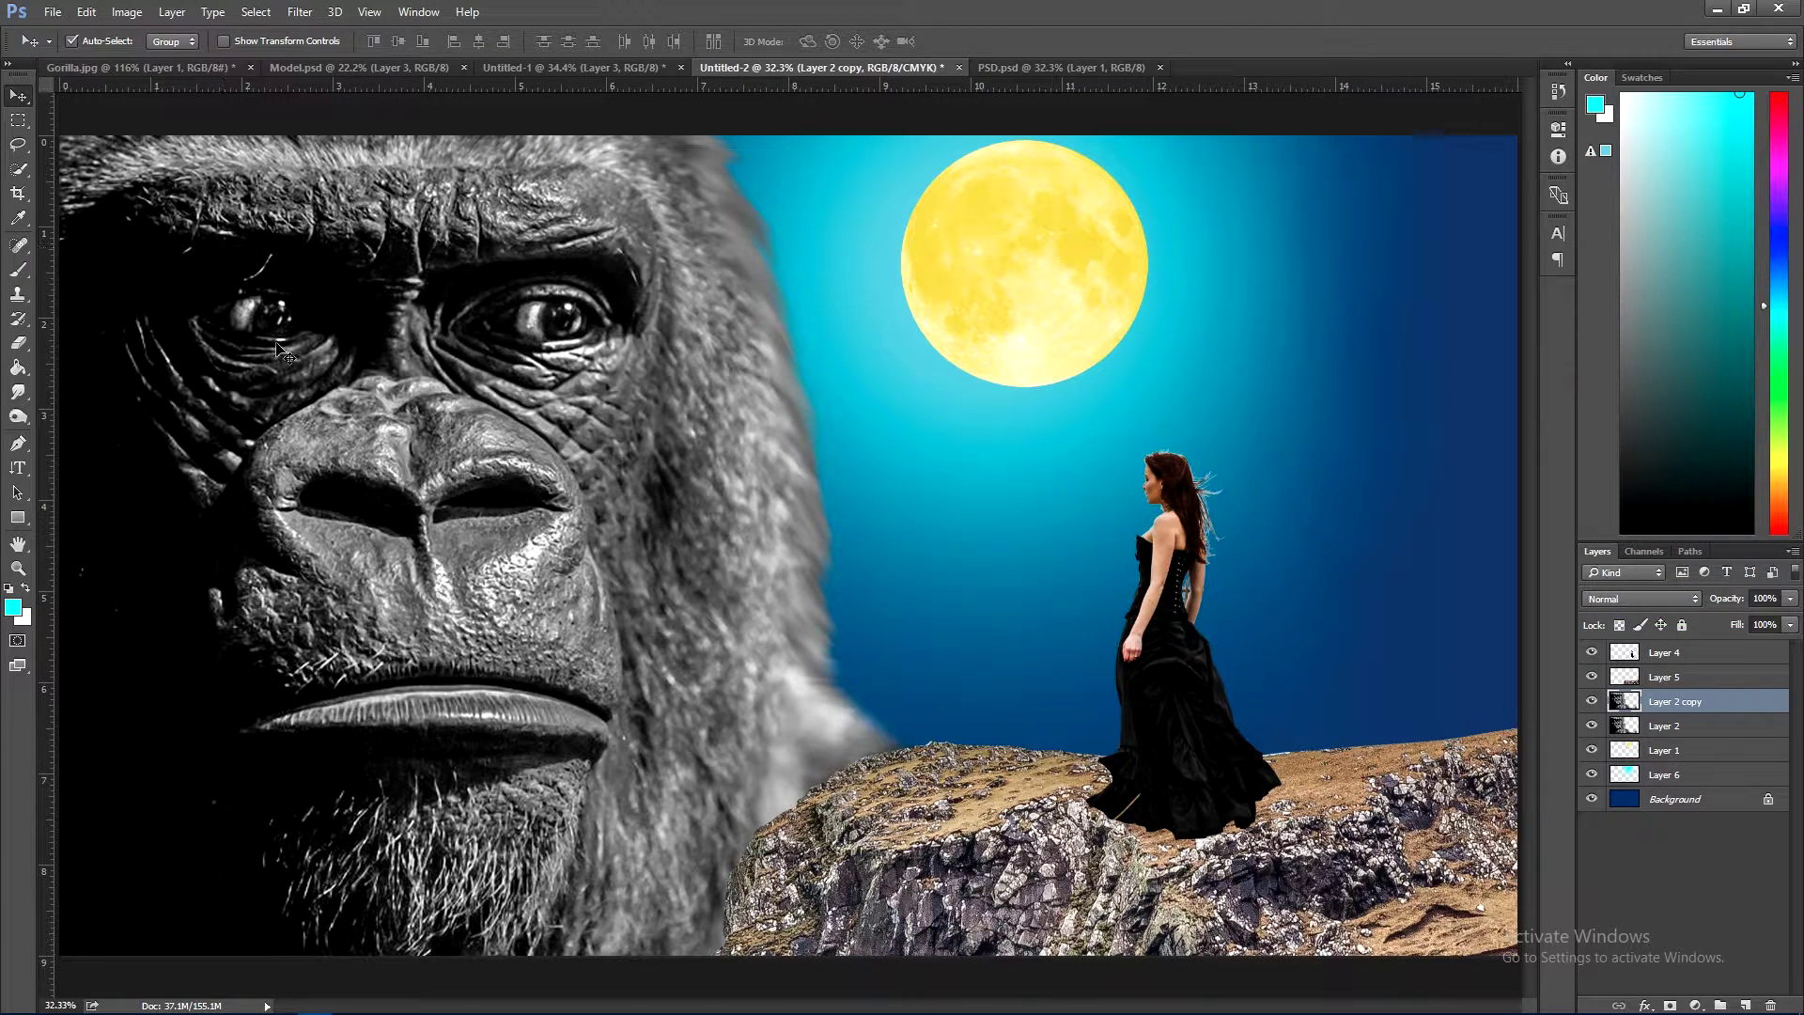
pyautogui.click(300, 13)
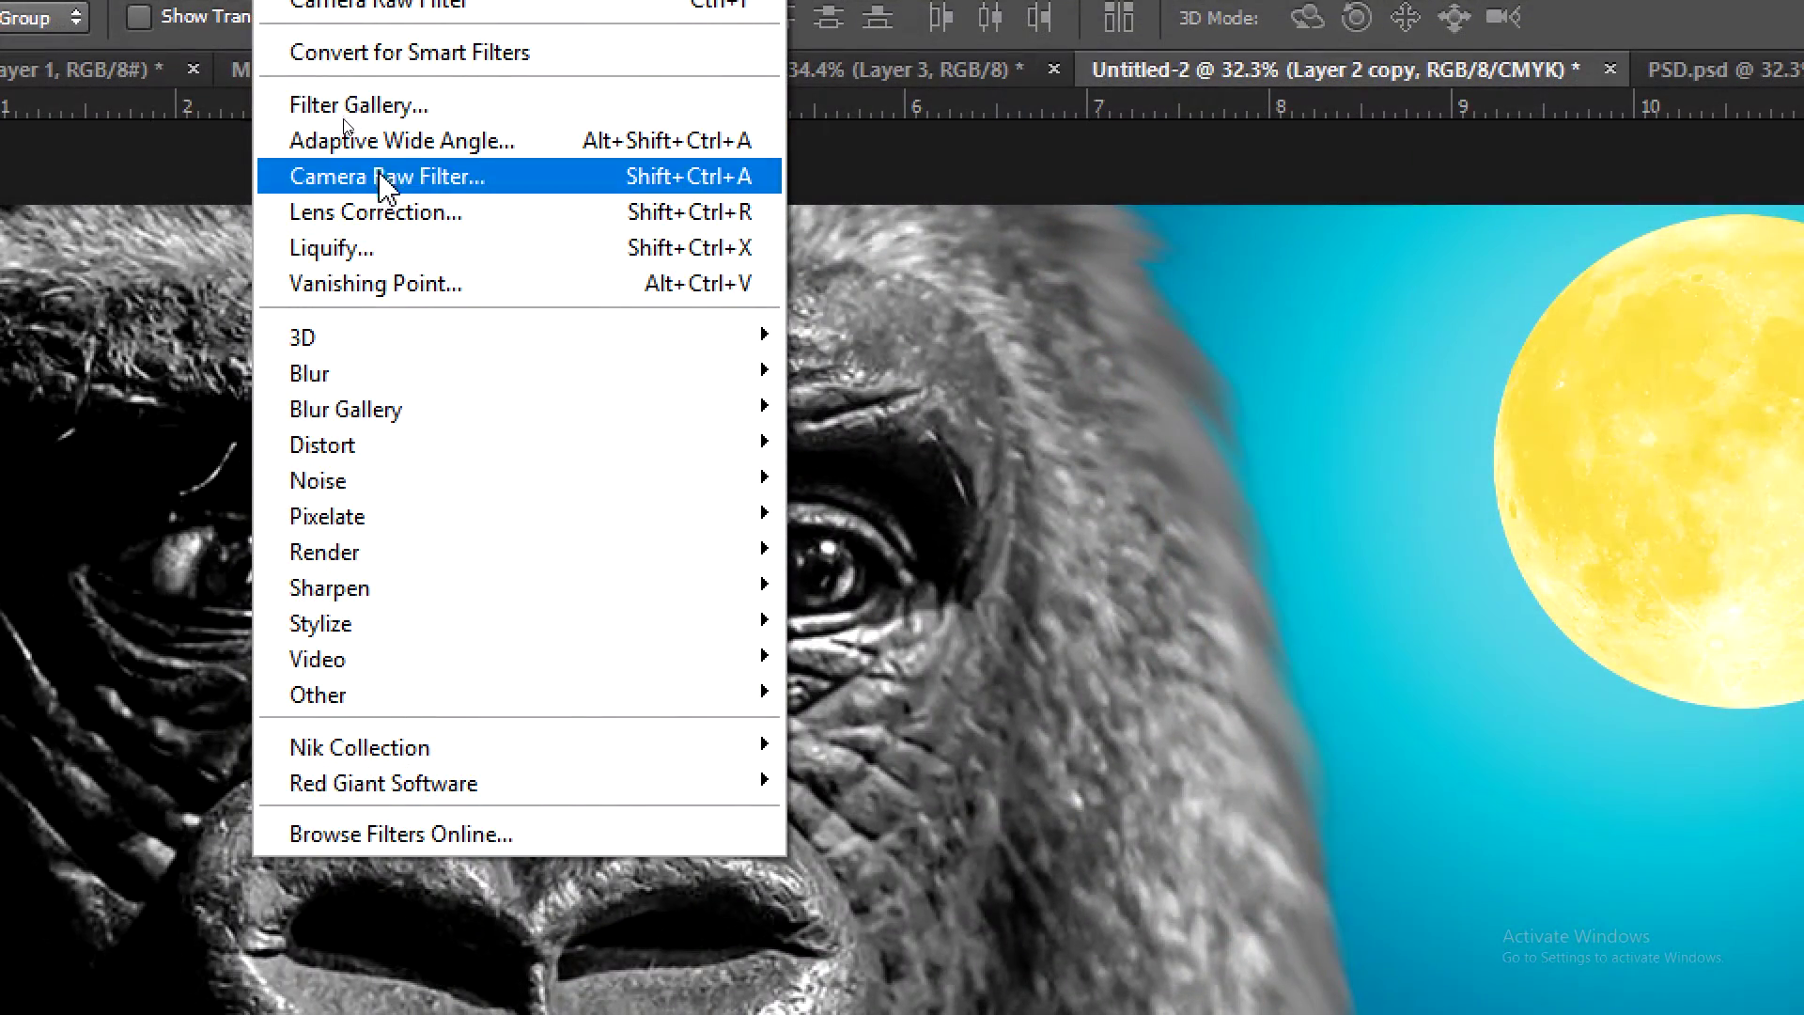
# - Apply Camera Raw to Layer 2 copy with Exposure -1.15, Contrast +88, Highlights -76
pyautogui.click(380, 177)
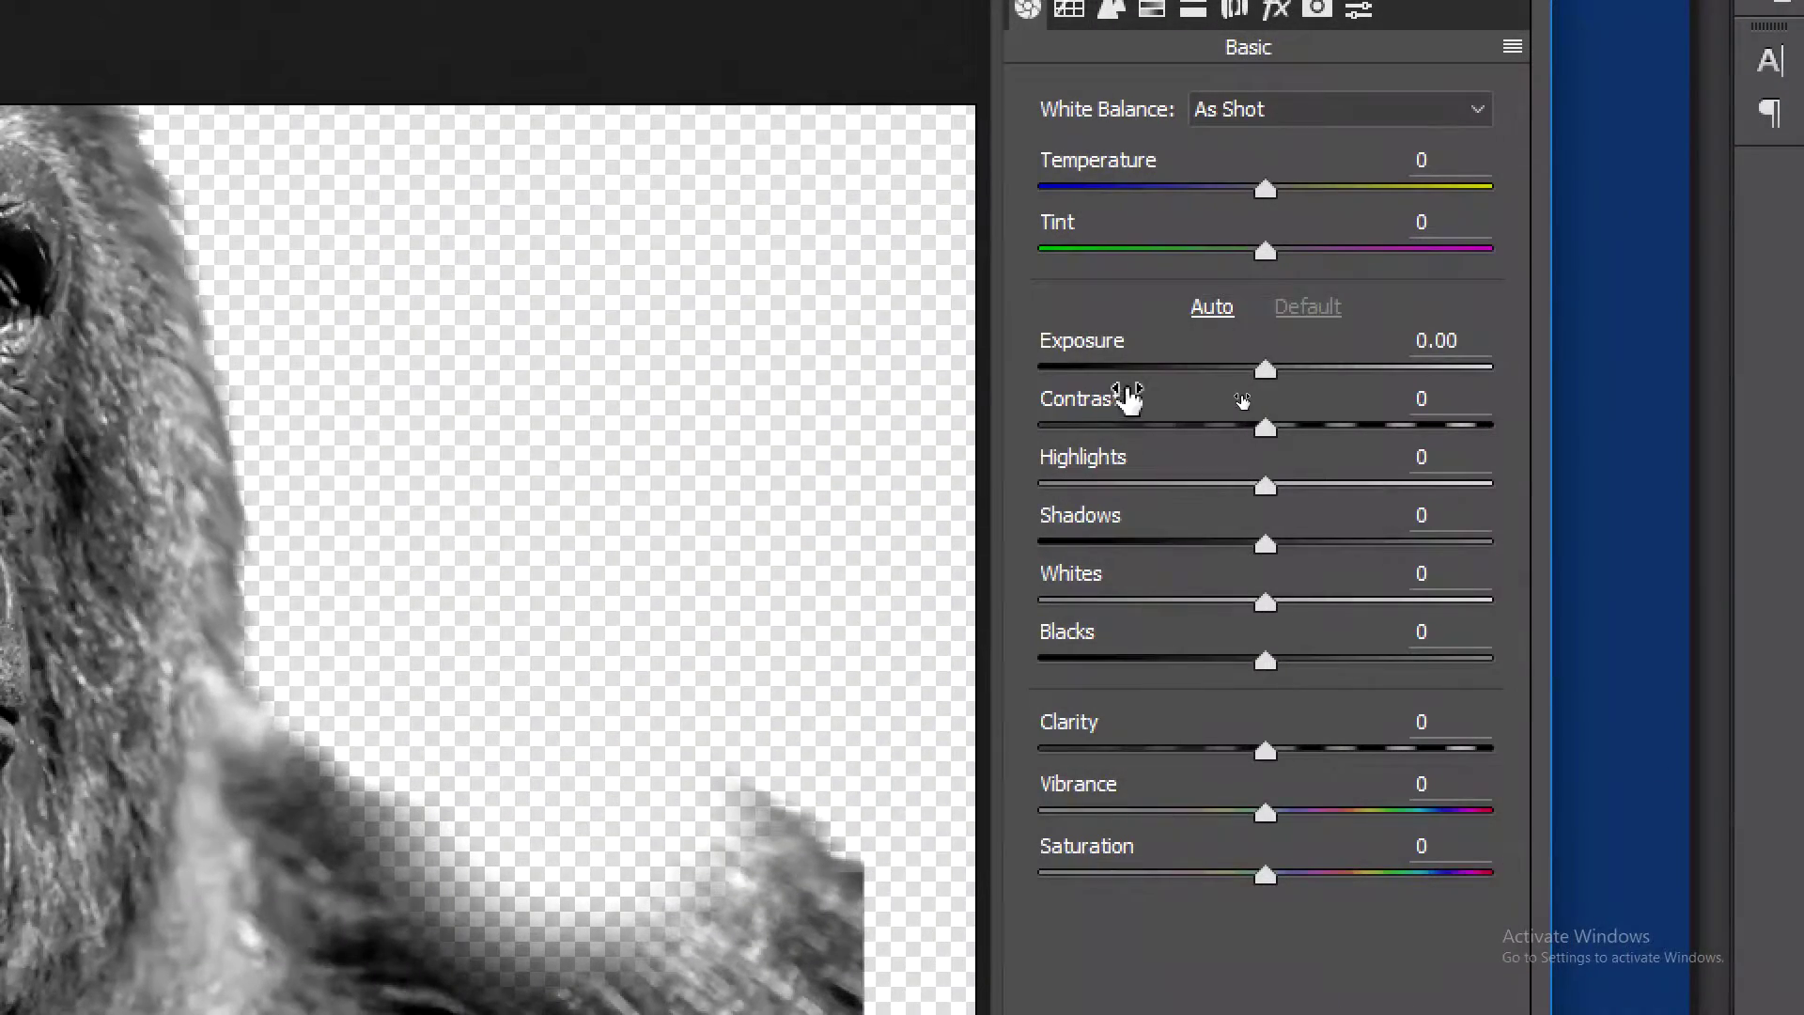
pyautogui.moveTo(1261, 369); pyautogui.dragTo(1245, 371)
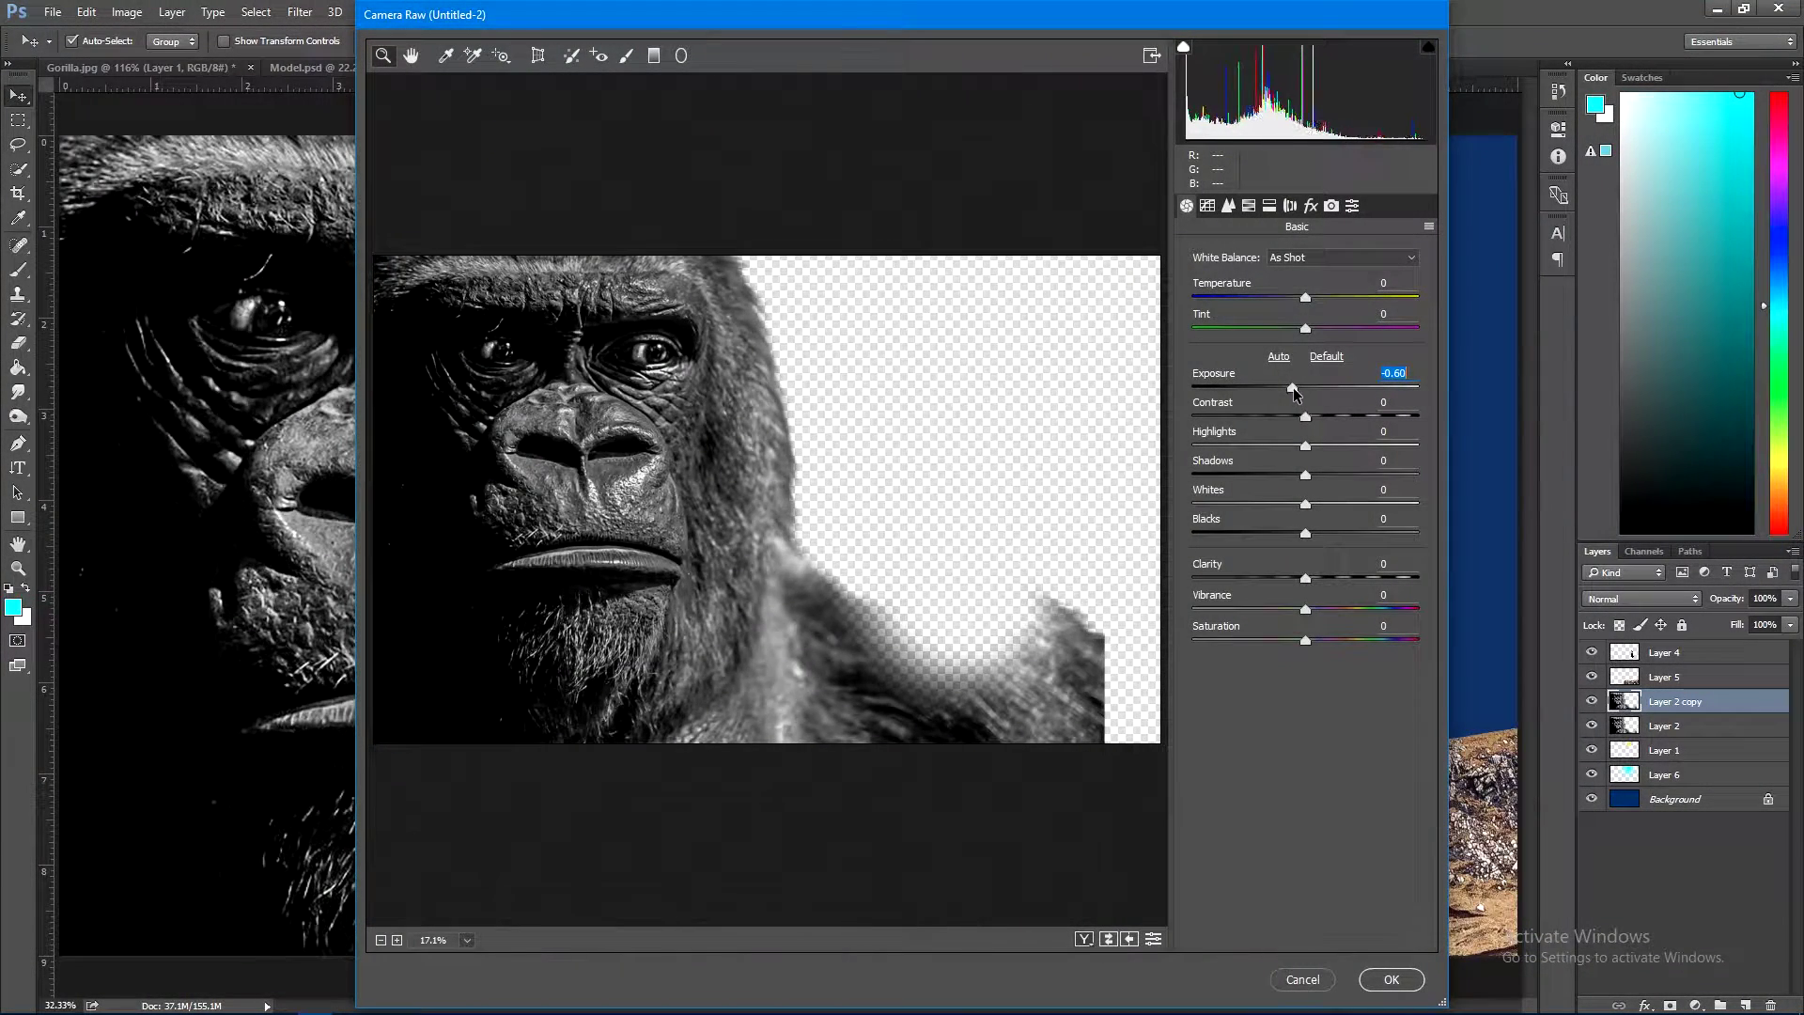
pyautogui.moveTo(1295, 387)
pyautogui.mouseDown()
pyautogui.moveTo(1282, 394)
pyautogui.moveTo(1358, 419)
pyautogui.moveTo(1402, 414)
pyautogui.mouseUp()
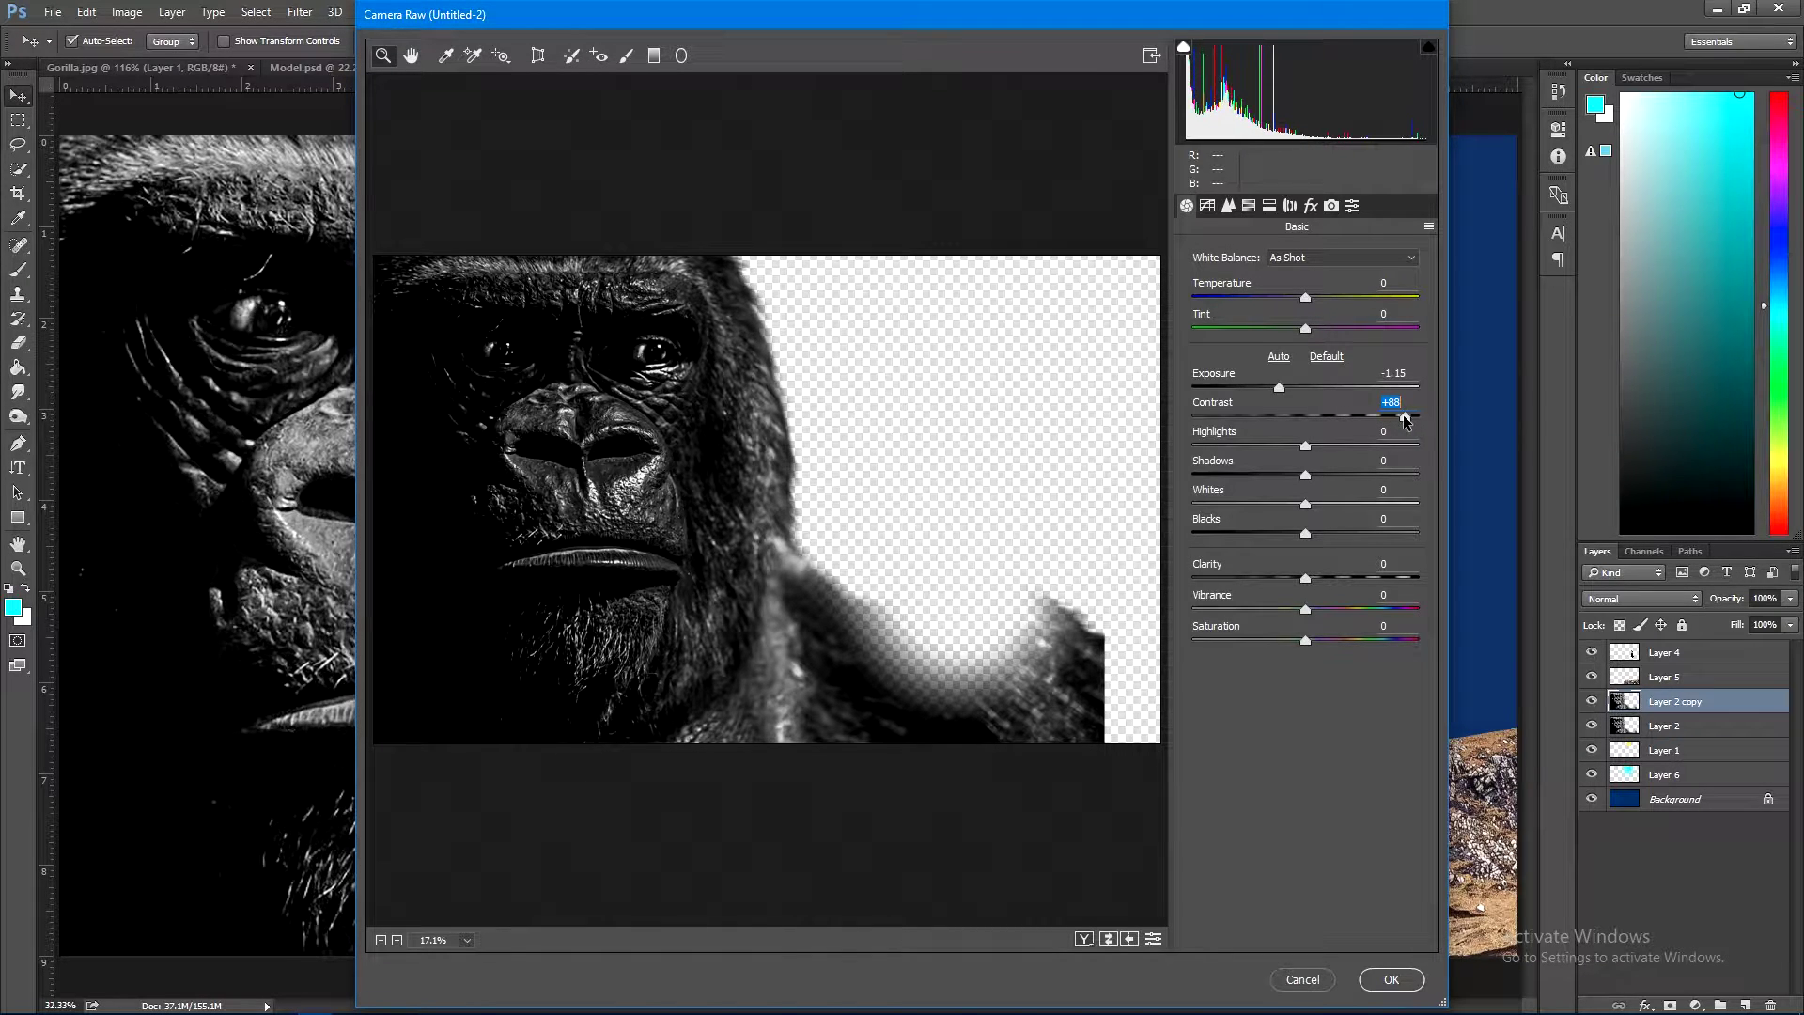
pyautogui.moveTo(1306, 447)
pyautogui.mouseDown()
pyautogui.moveTo(1349, 444)
pyautogui.moveTo(1220, 467)
pyautogui.mouseUp()
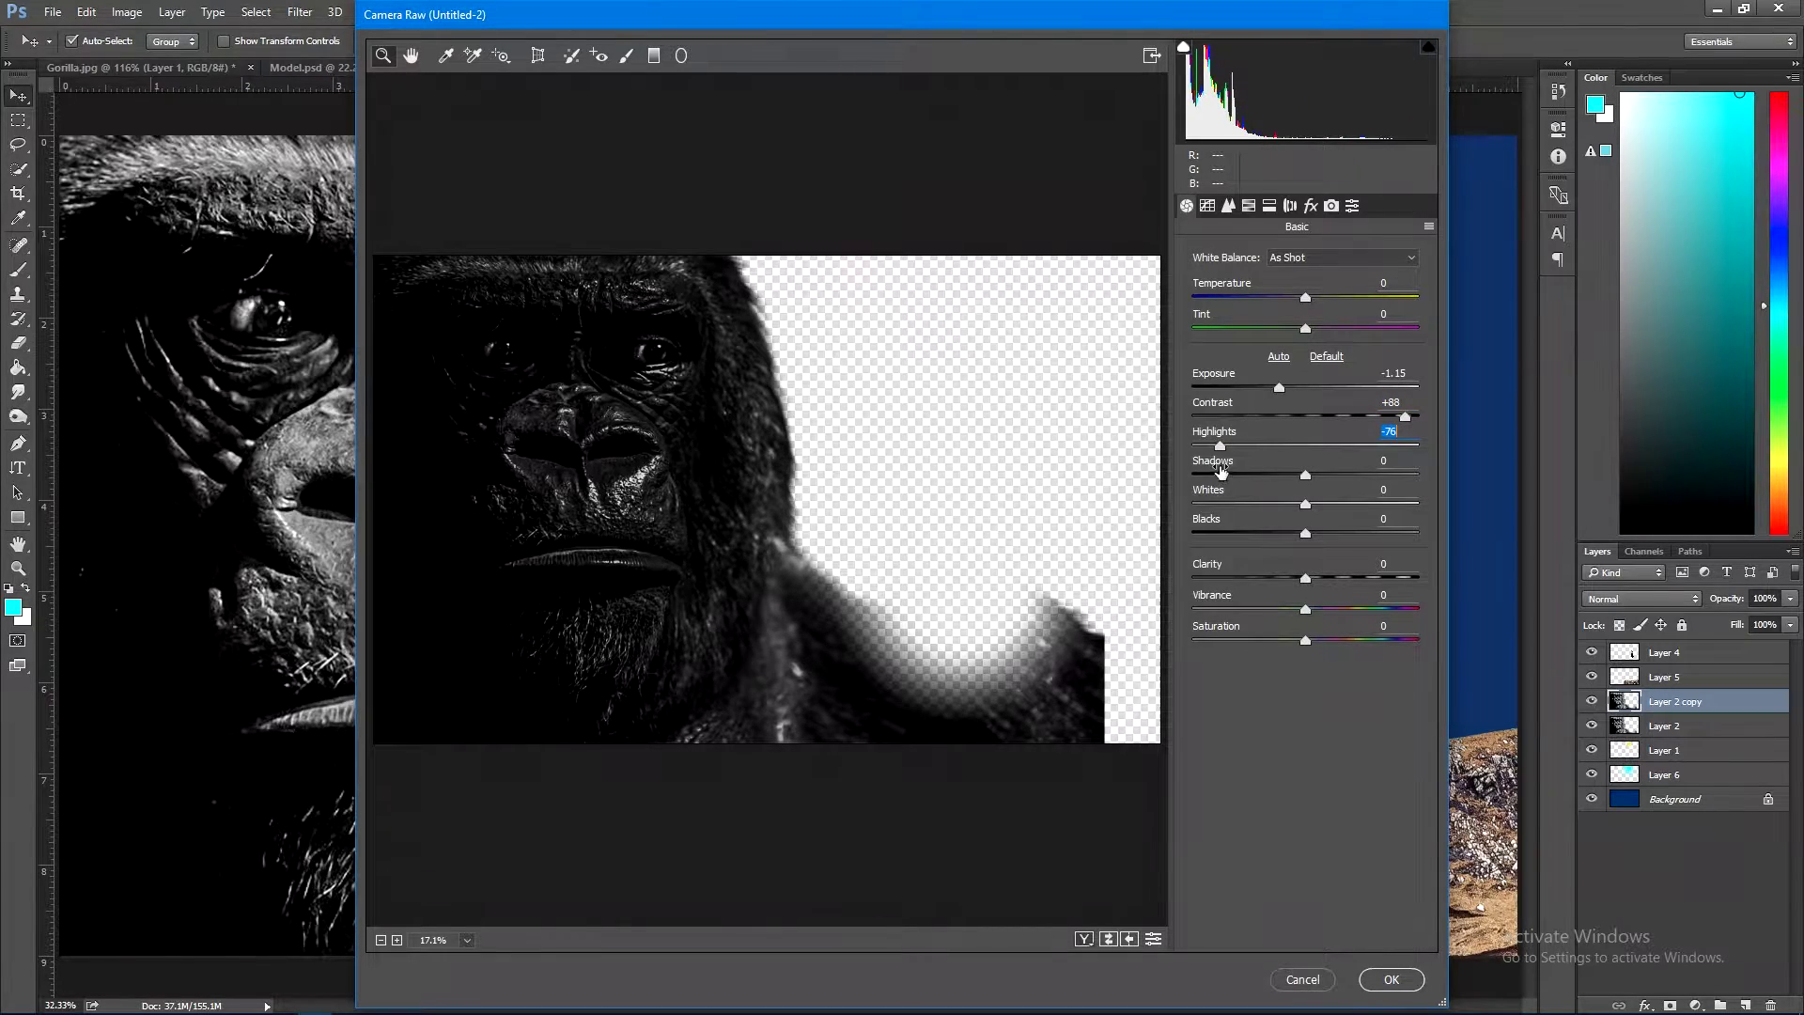
pyautogui.click(1390, 979)
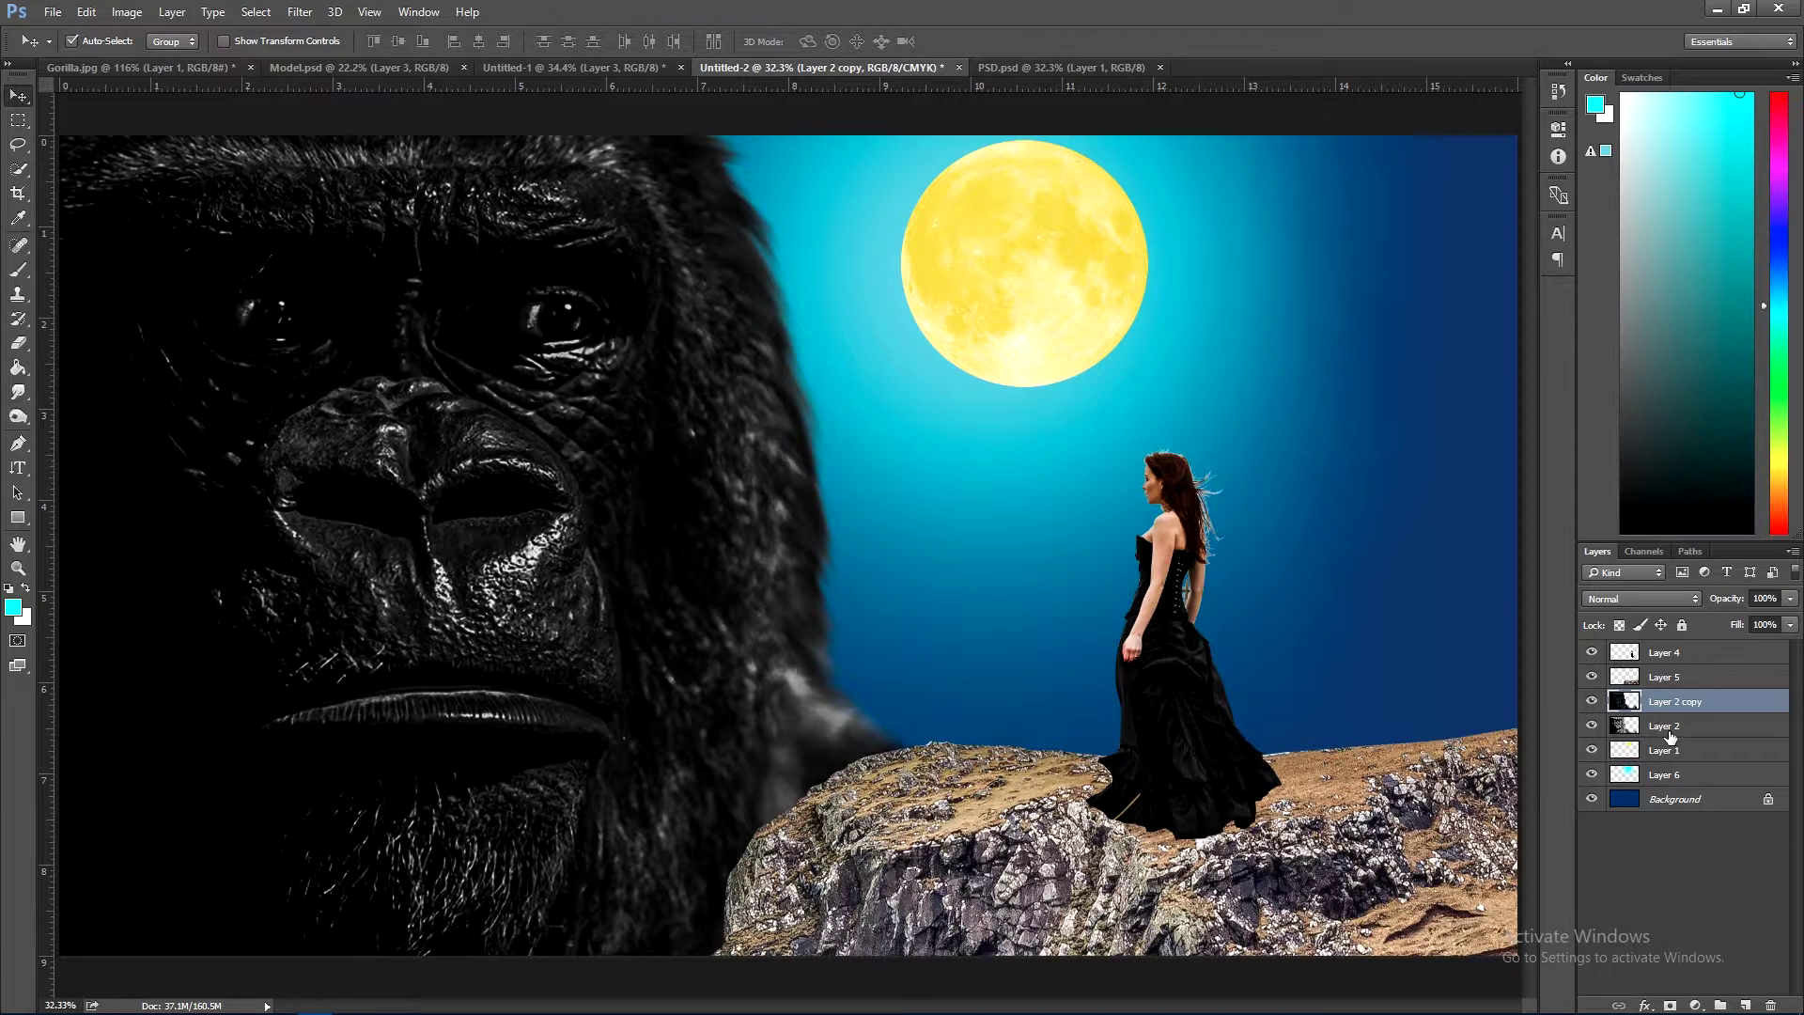
# - Move the darkened copy below the original gorilla layer and compare with and without it
pyautogui.moveTo(1650, 719); pyautogui.dragTo(1578, 716)
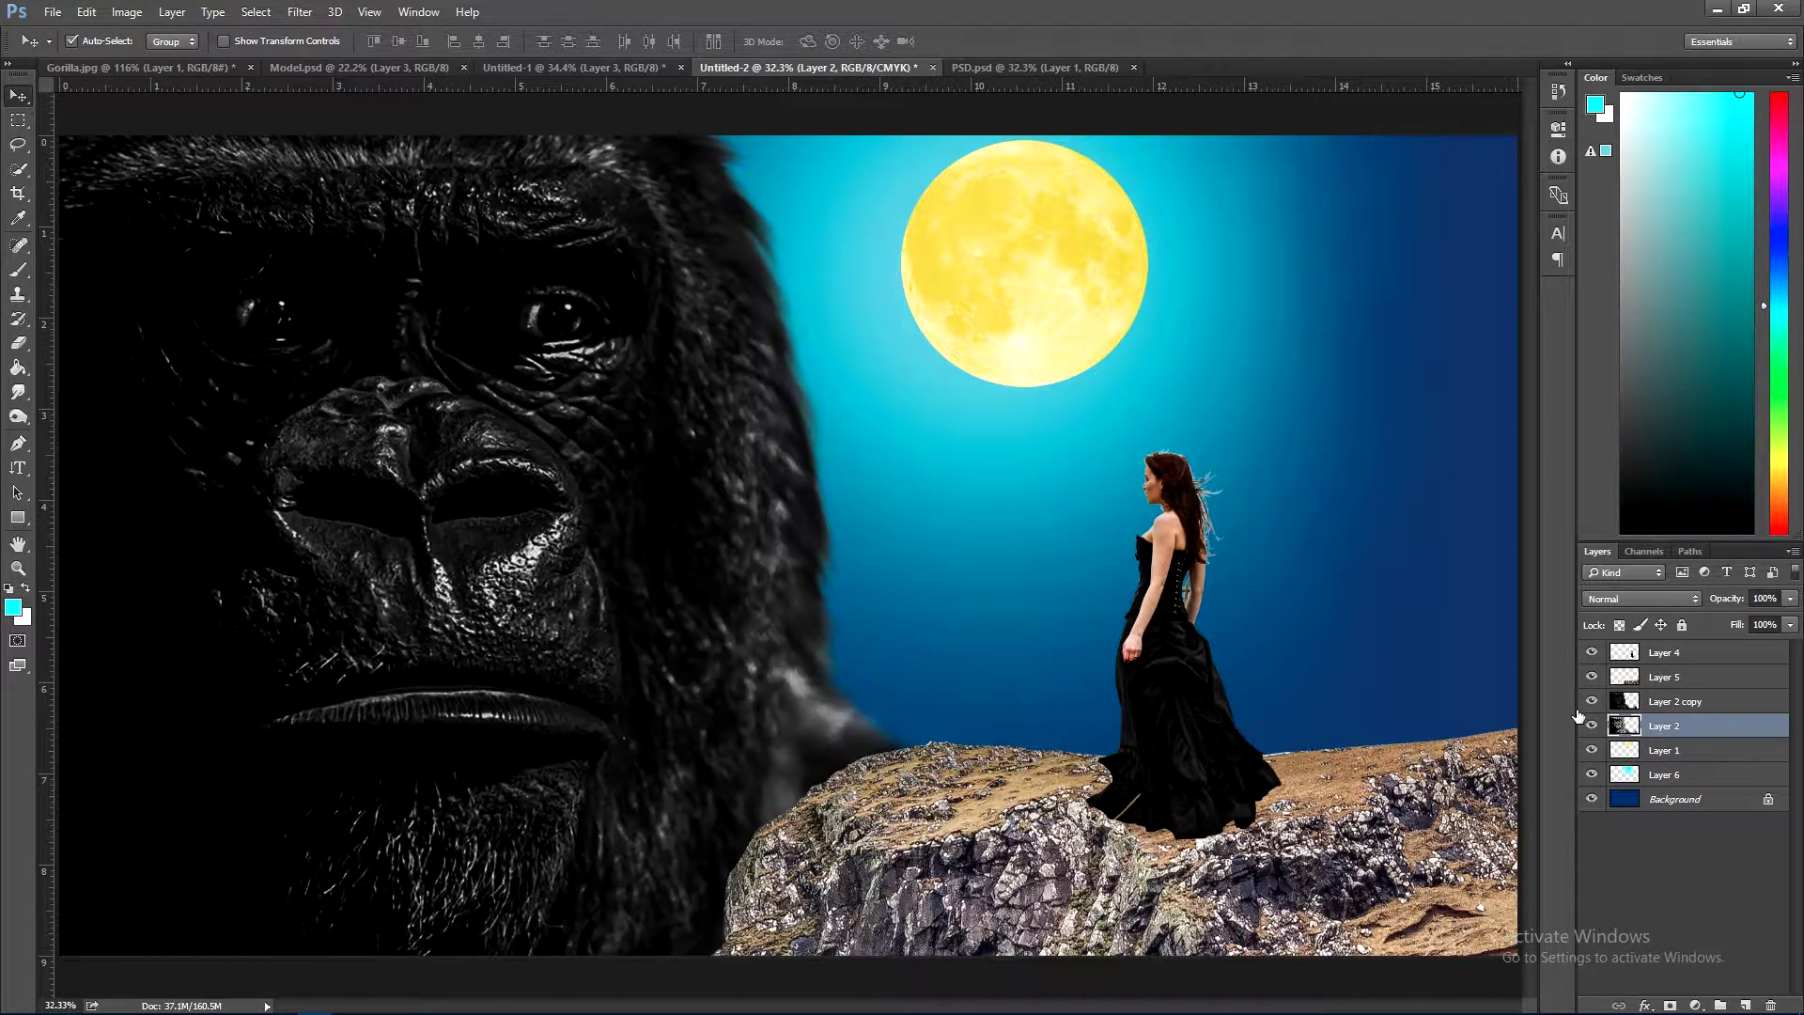
pyautogui.doubleClick(1591, 702)
pyautogui.click(1664, 702)
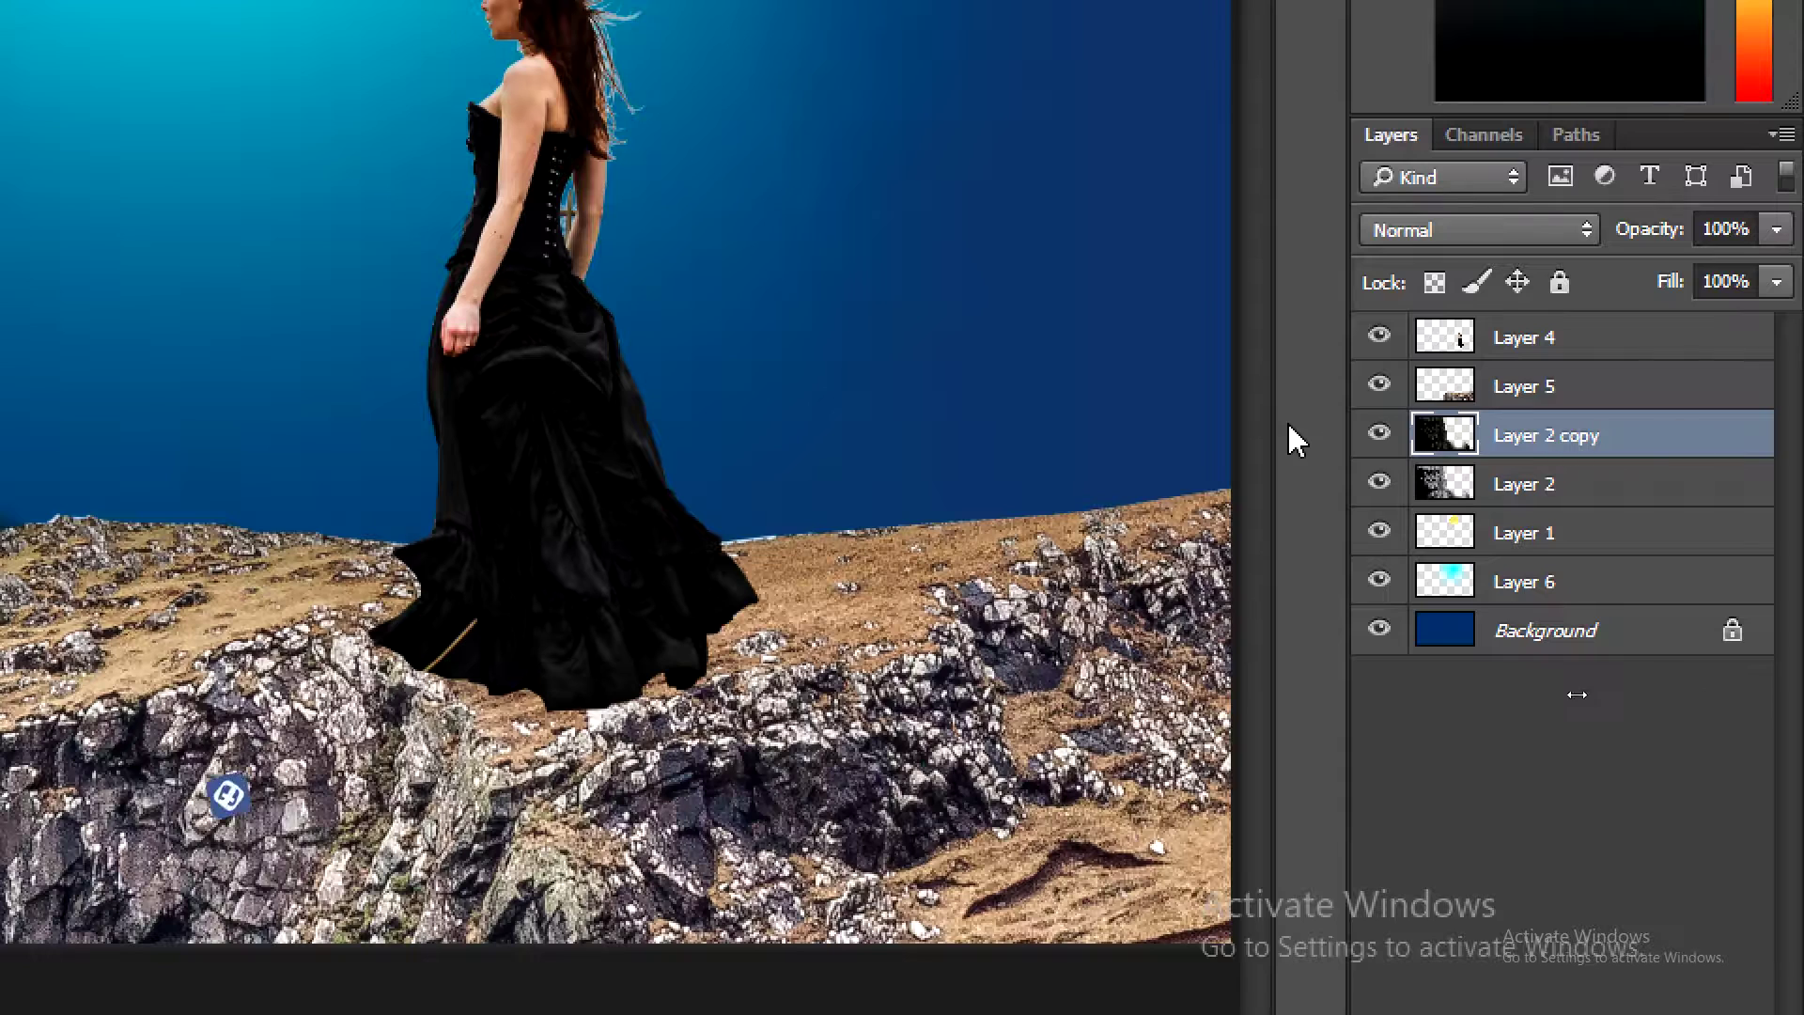
# - Rename the darkened copy 'Black' and the original gorilla layer 'Shine'
pyautogui.doubleClick(1690, 701)
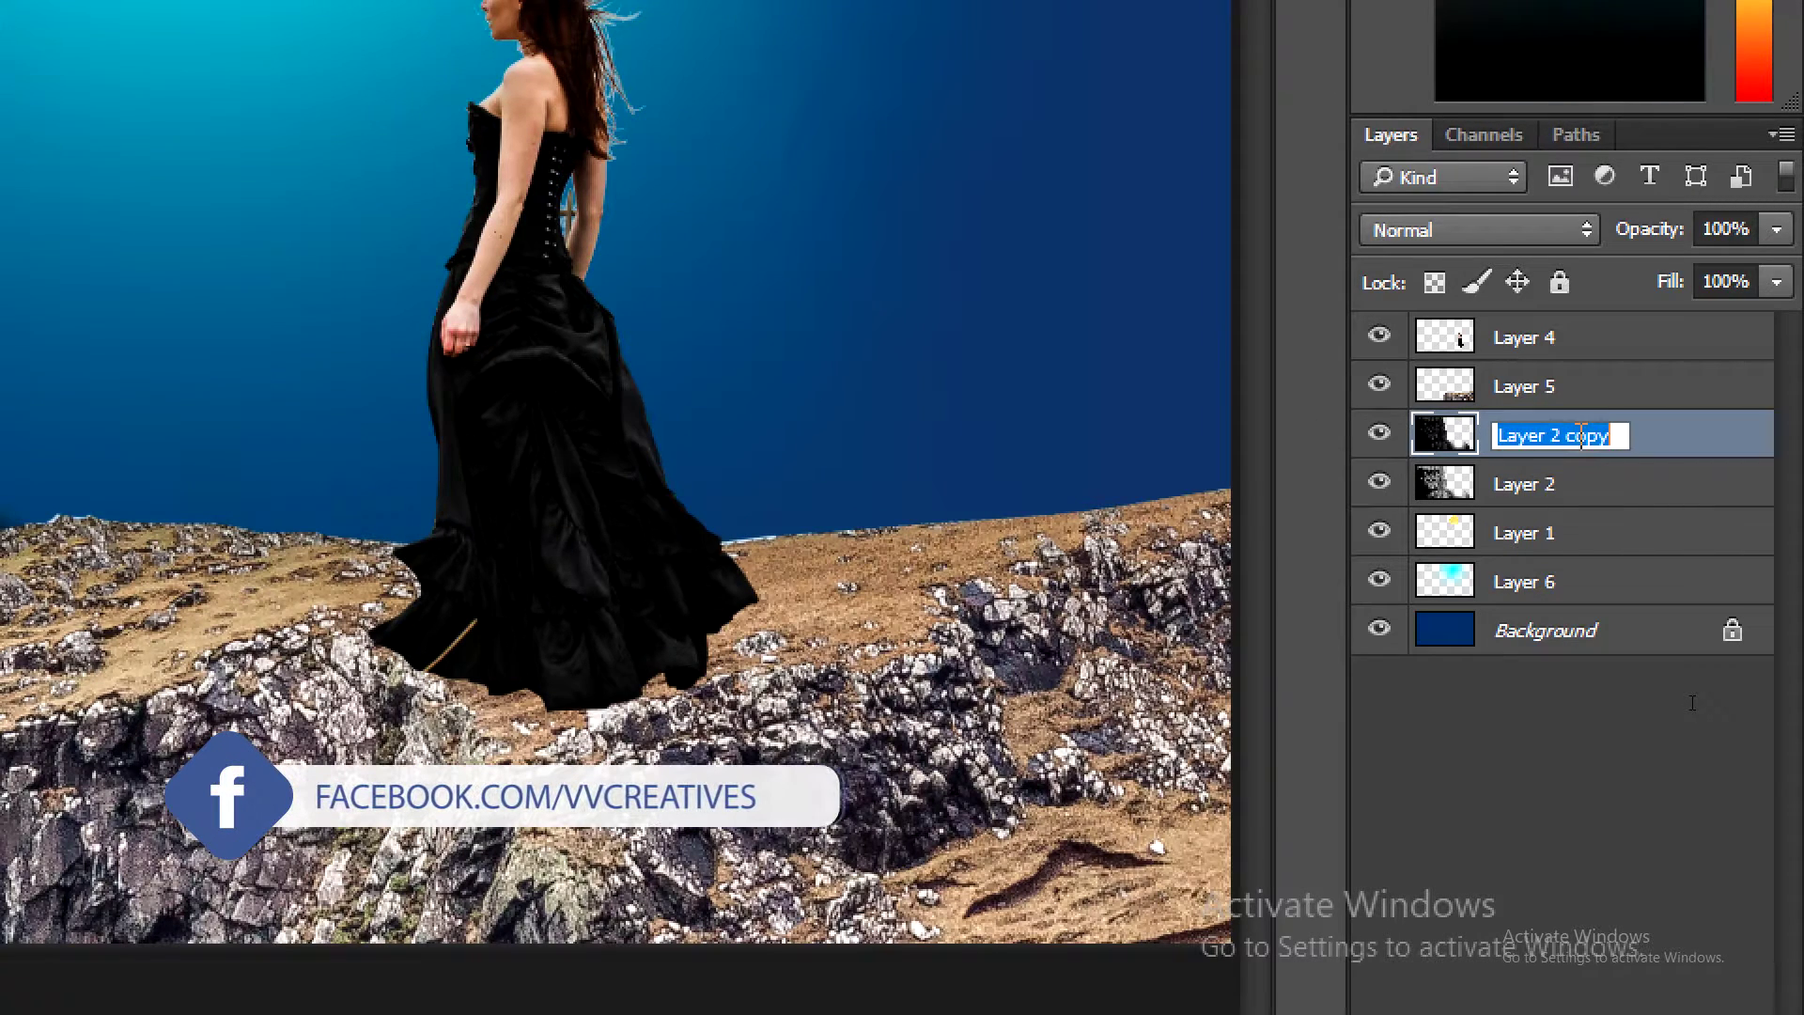
pyautogui.write('Black')
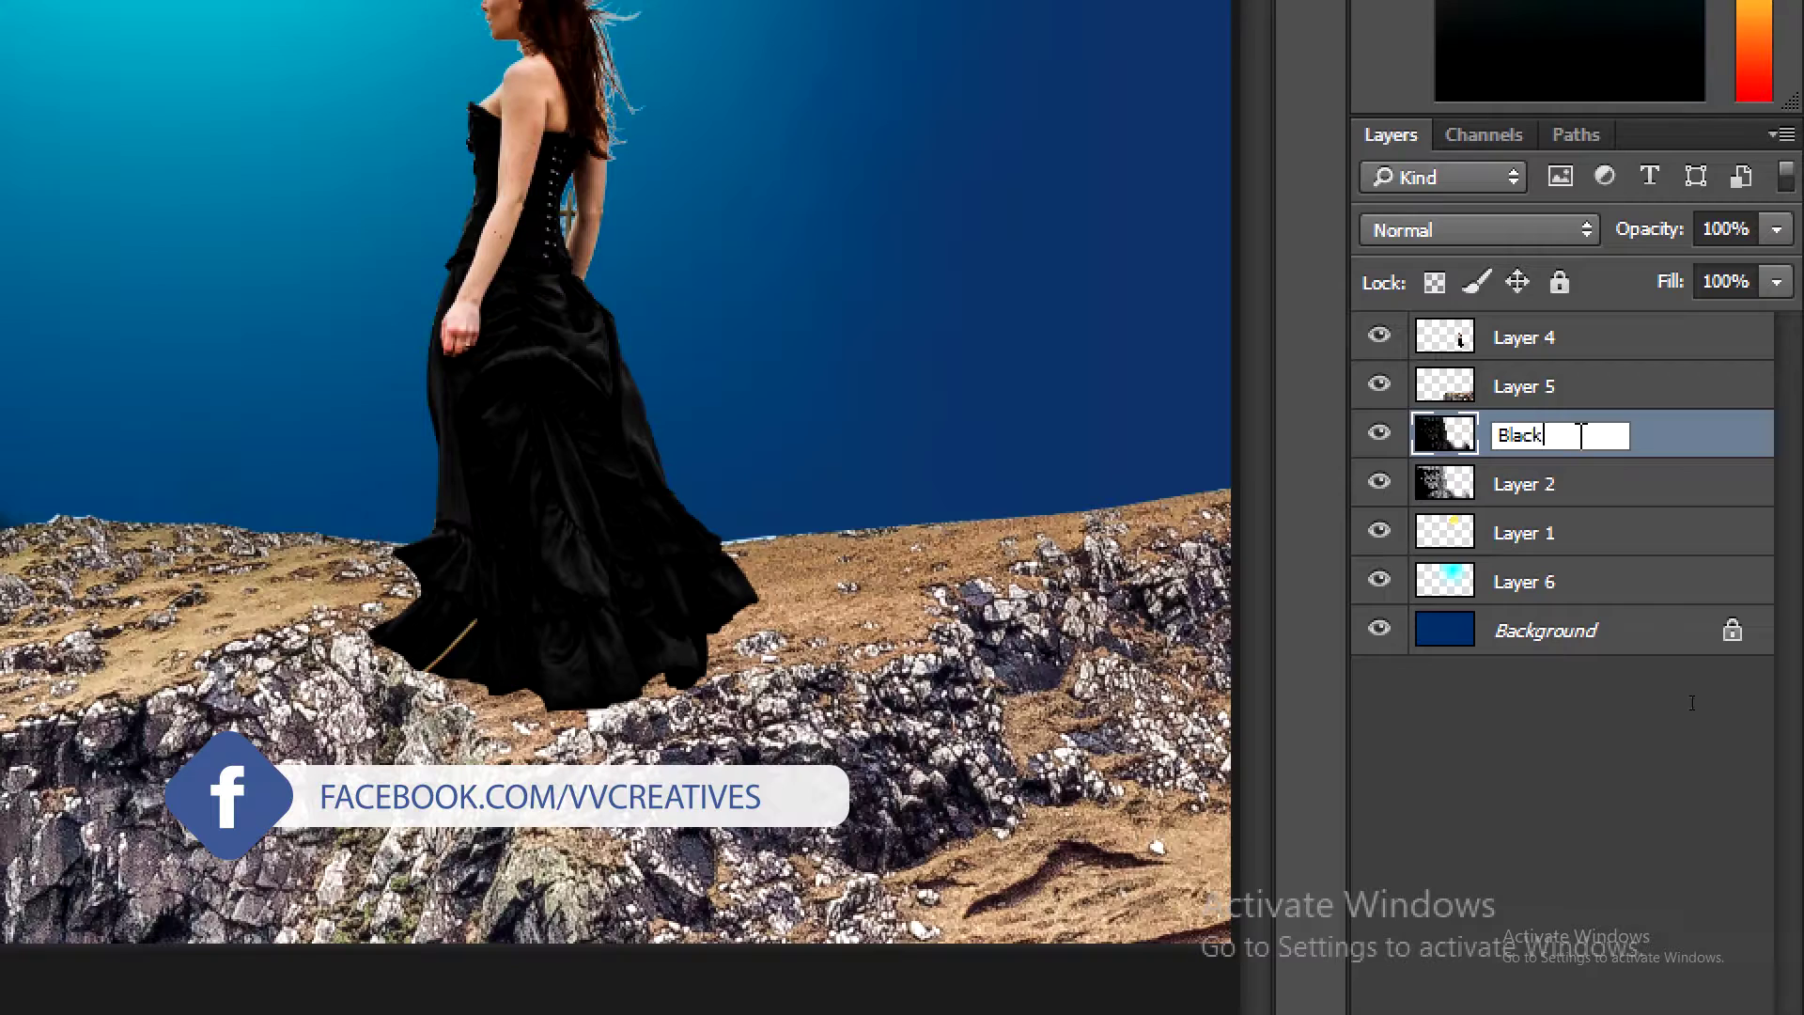
pyautogui.doubleClick(1543, 485)
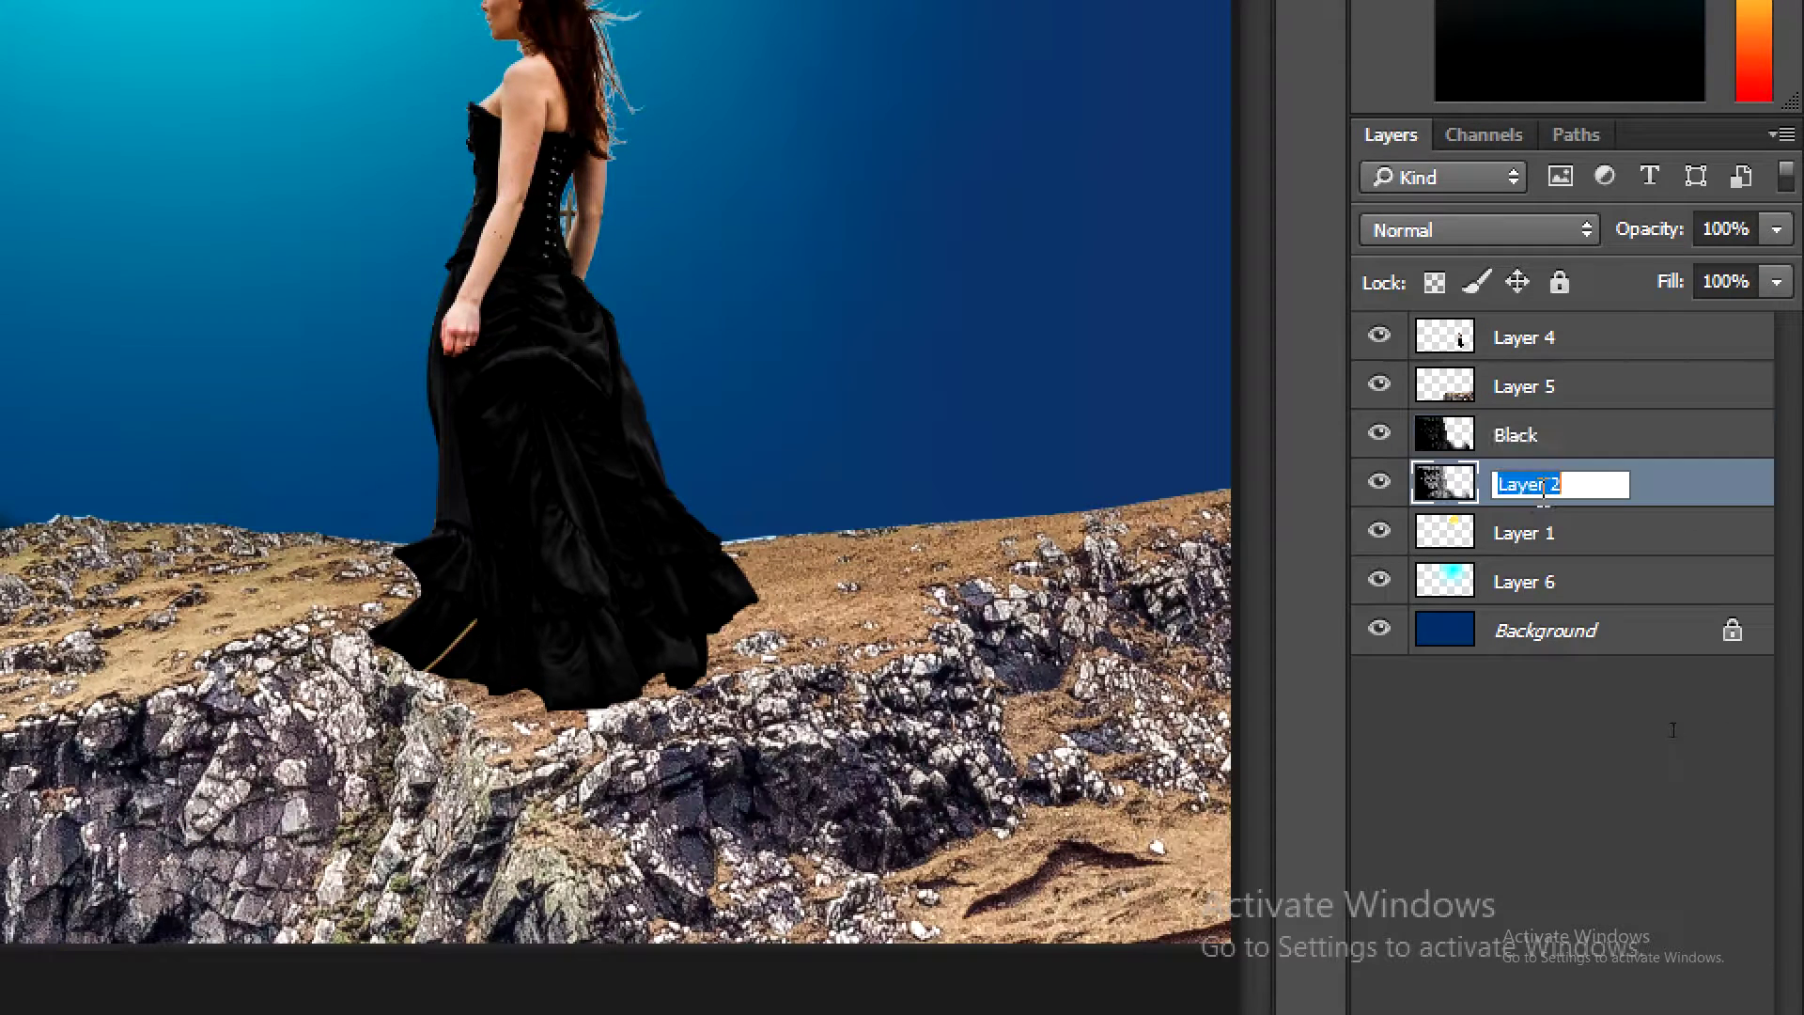
pyautogui.write('Shine')
pyautogui.press('Return')
pyautogui.click(1642, 876)
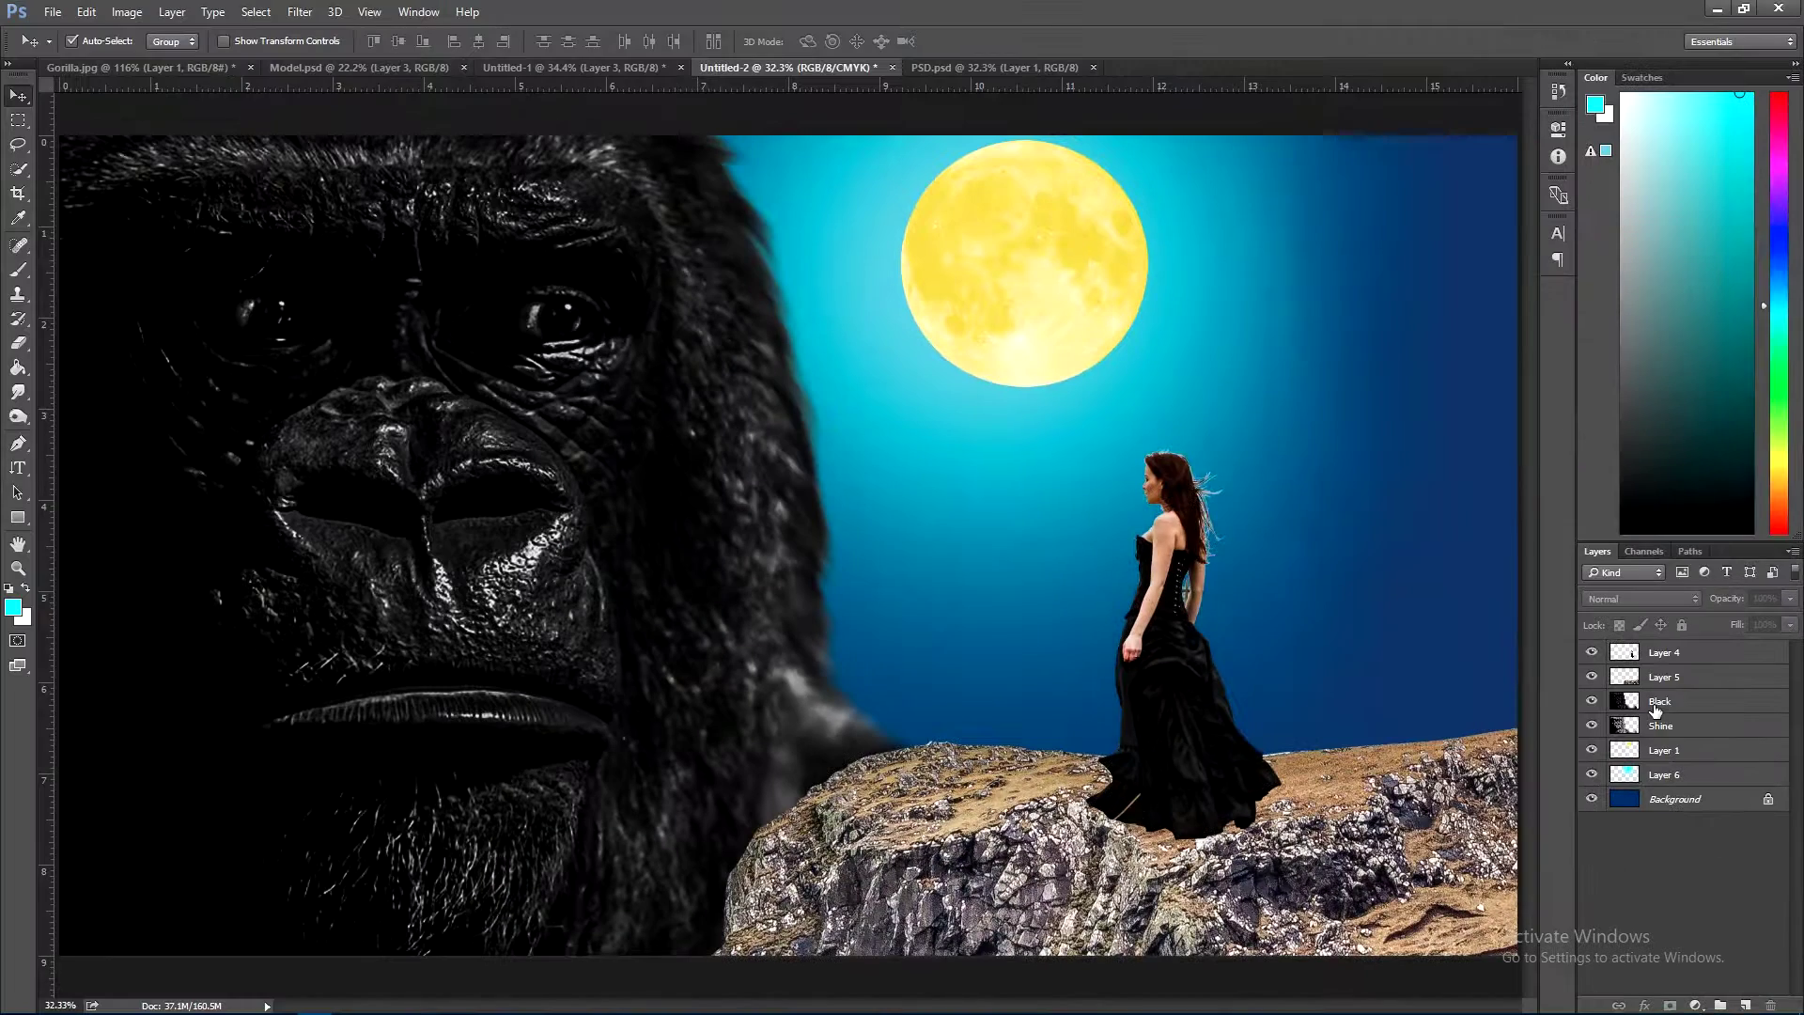
pyautogui.click(1506, 454)
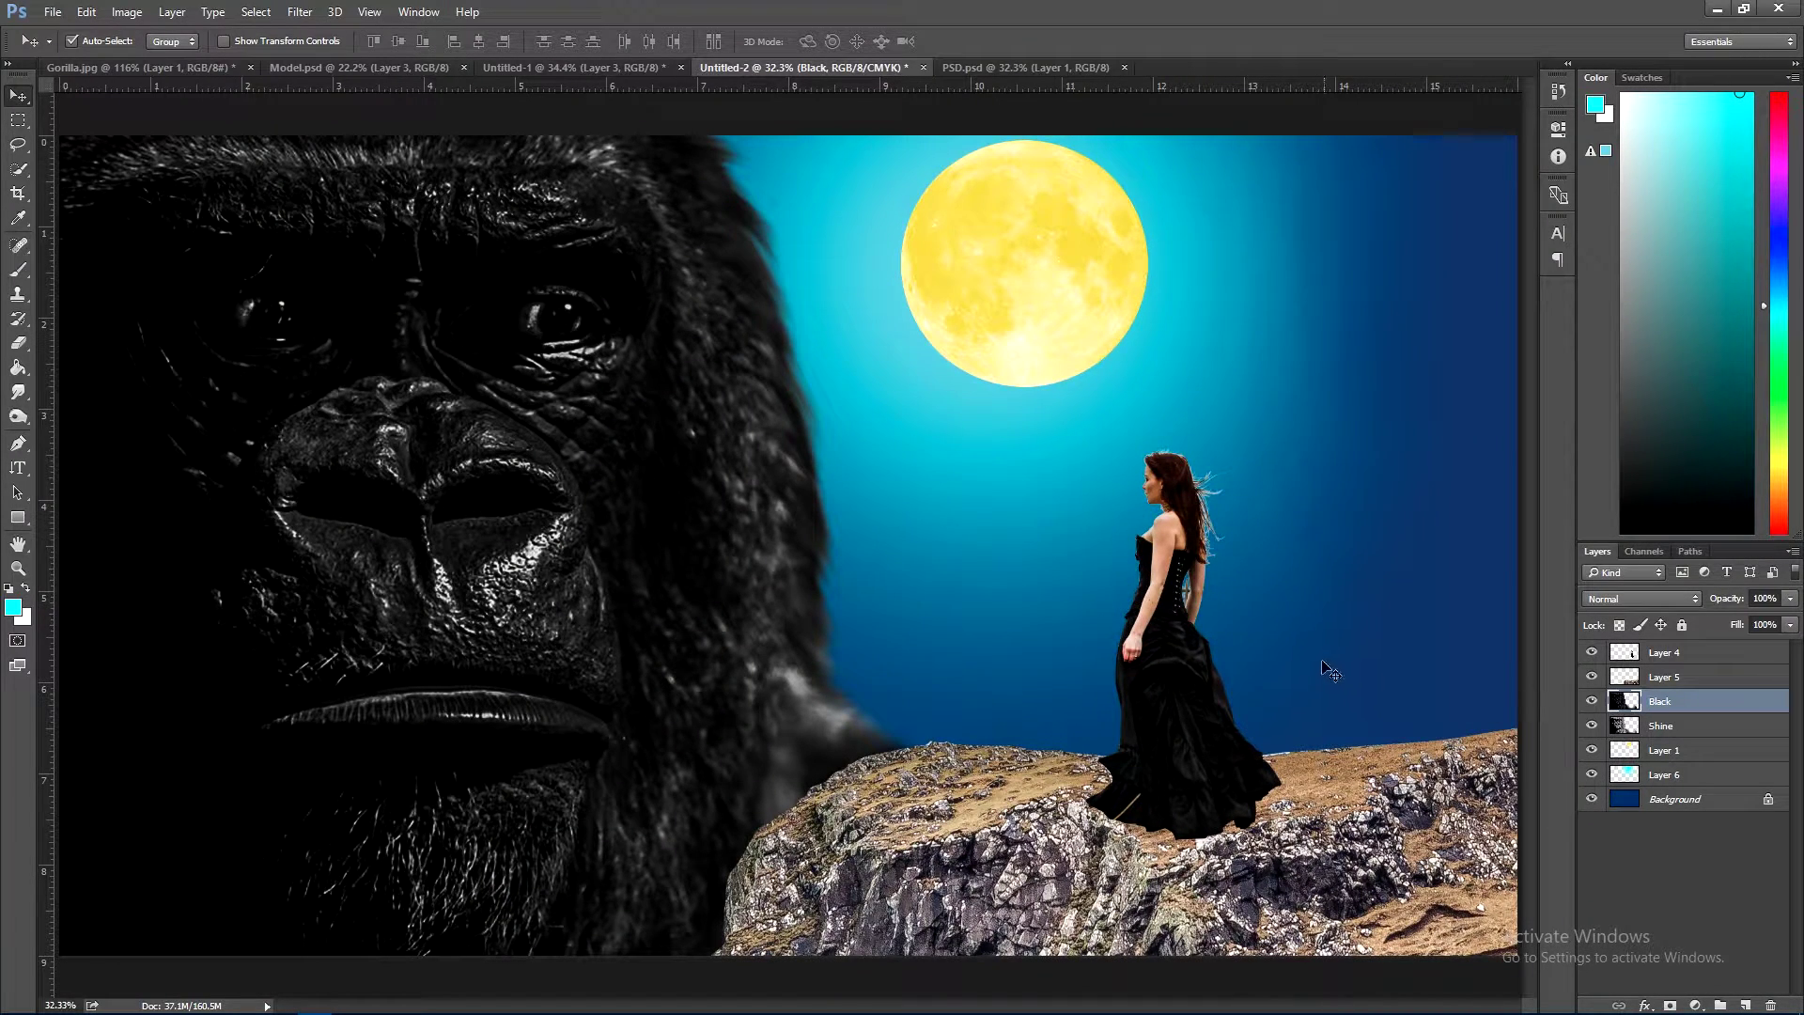
# - Softly erase the Black layer along the gorilla's right edge and nudge the woman slightly higher
pyautogui.press('e')
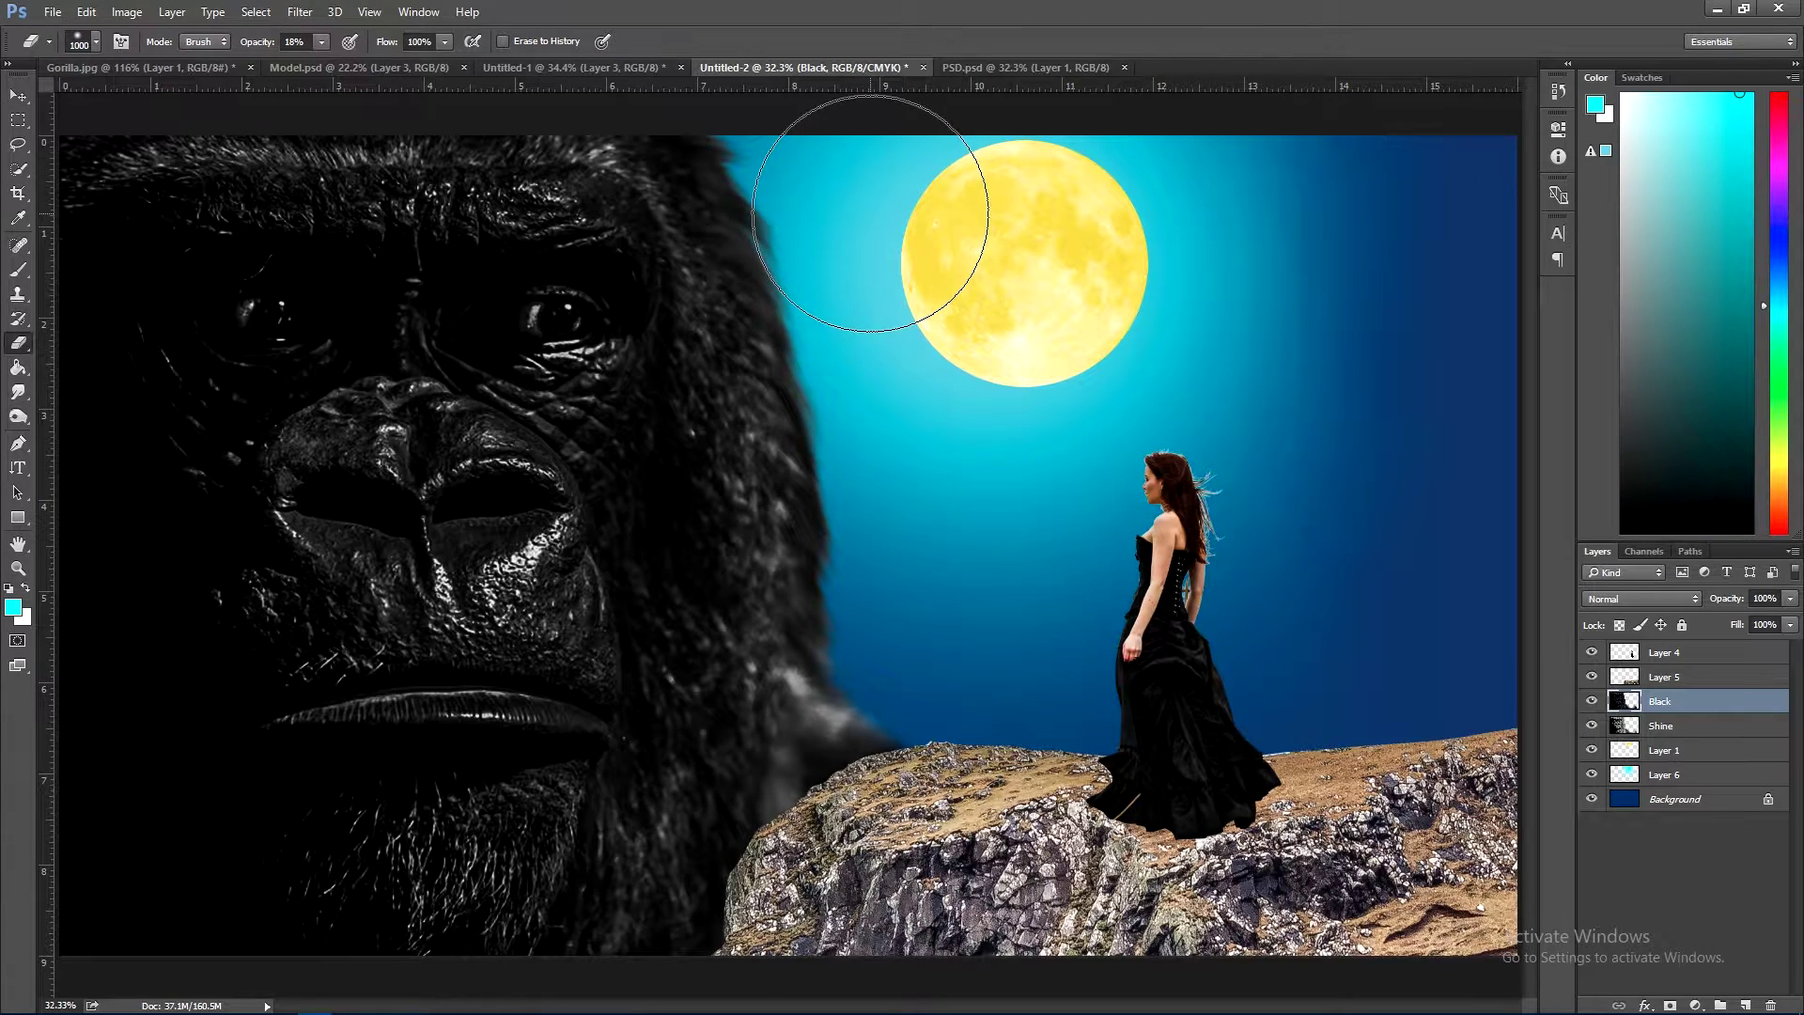
pyautogui.moveTo(864, 210)
pyautogui.mouseDown()
pyautogui.moveTo(939, 403)
pyautogui.moveTo(918, 442)
pyautogui.moveTo(954, 599)
pyautogui.mouseUp()
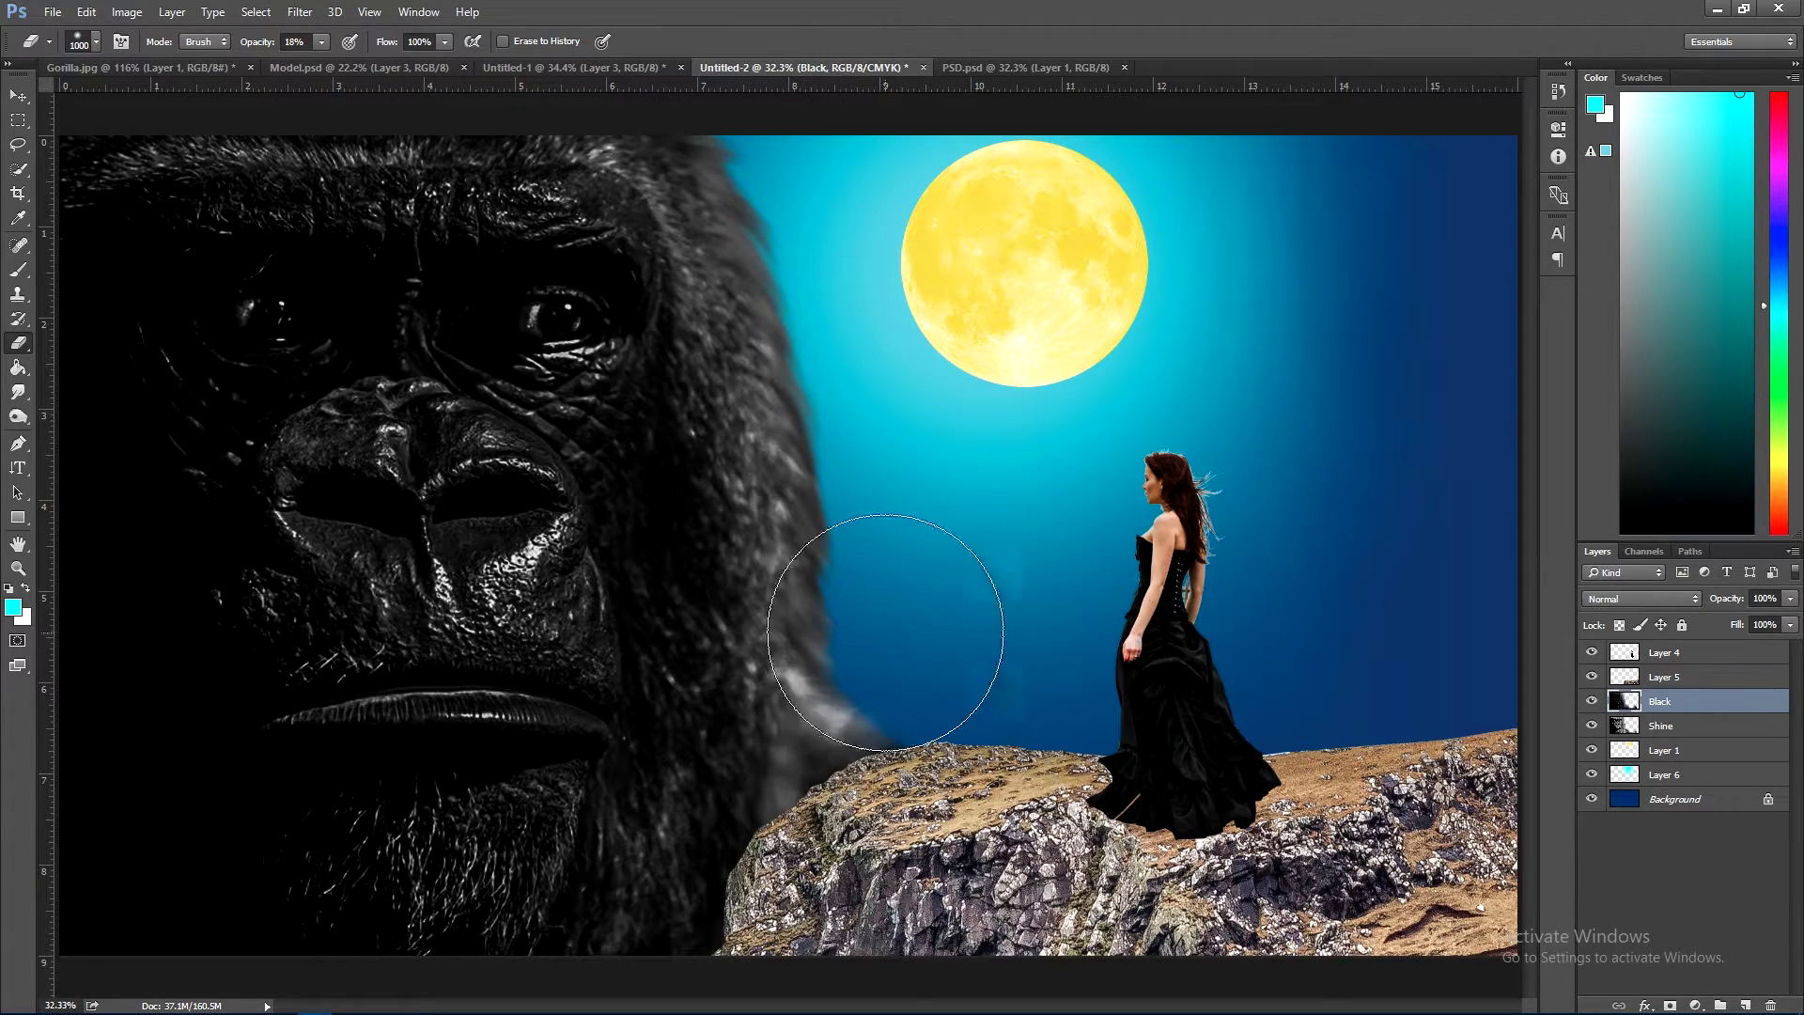
pyautogui.click(14, 88)
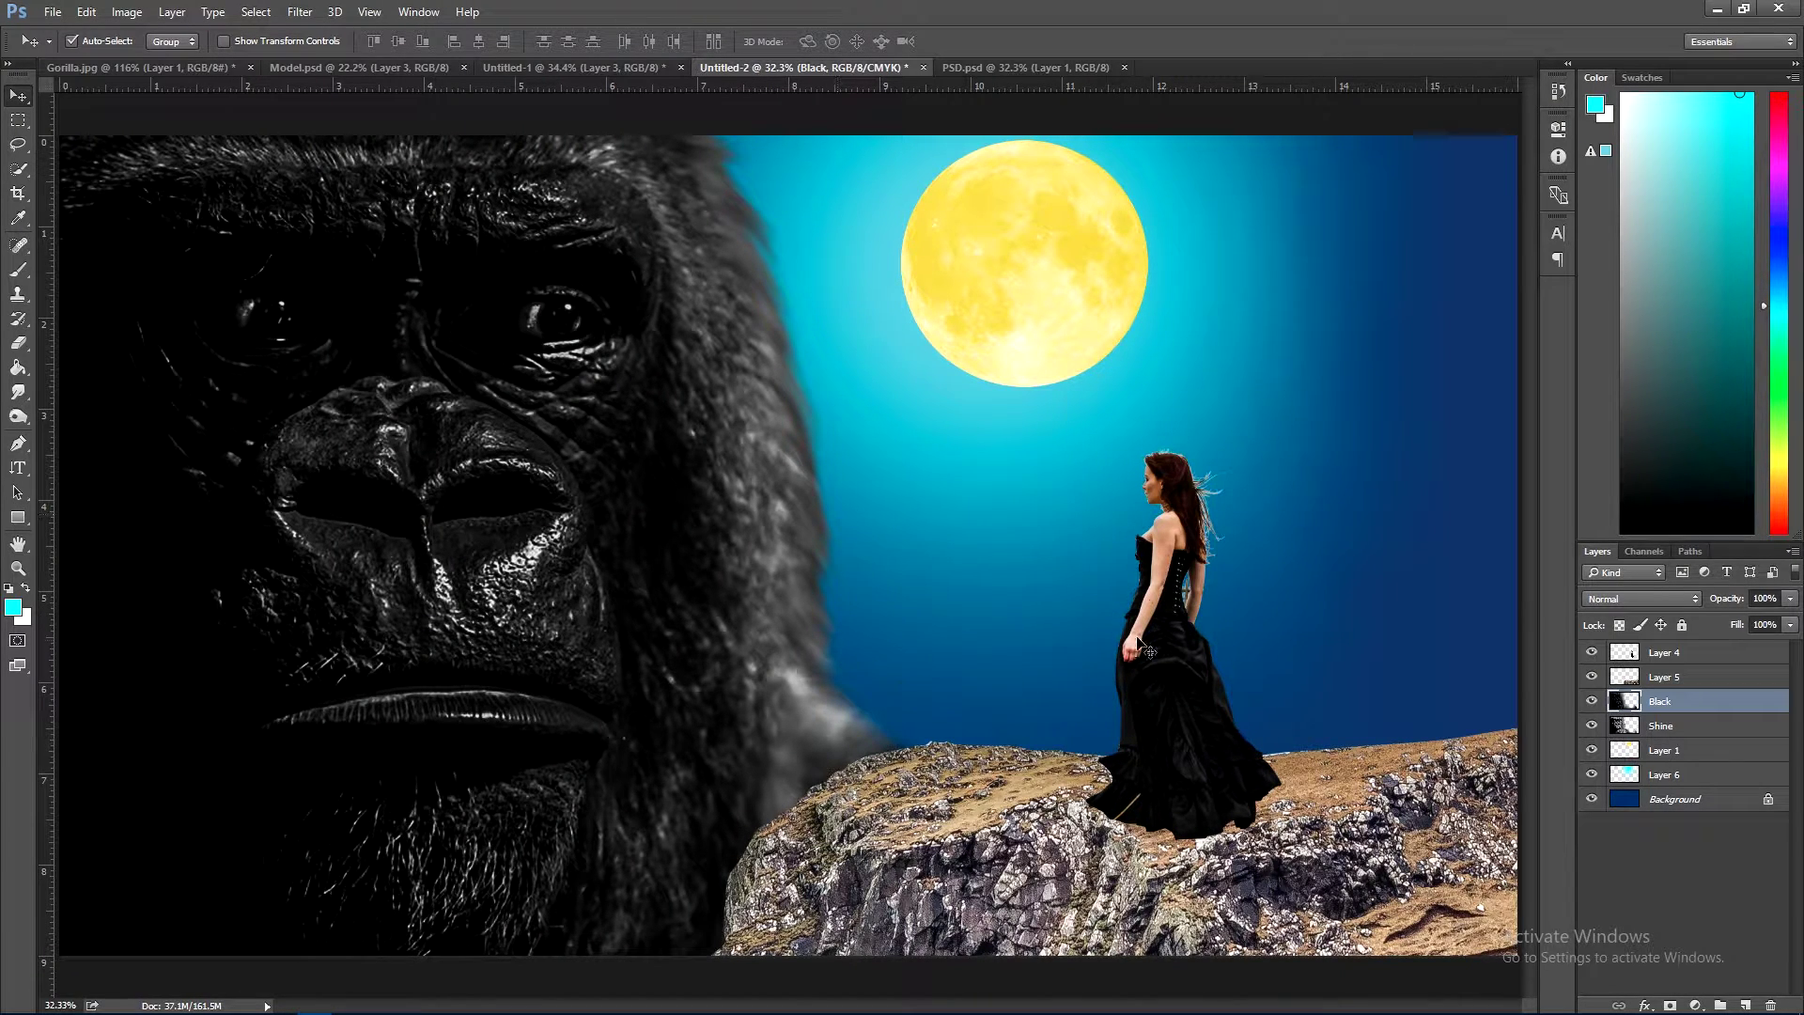
pyautogui.moveTo(1169, 612); pyautogui.dragTo(1172, 603)
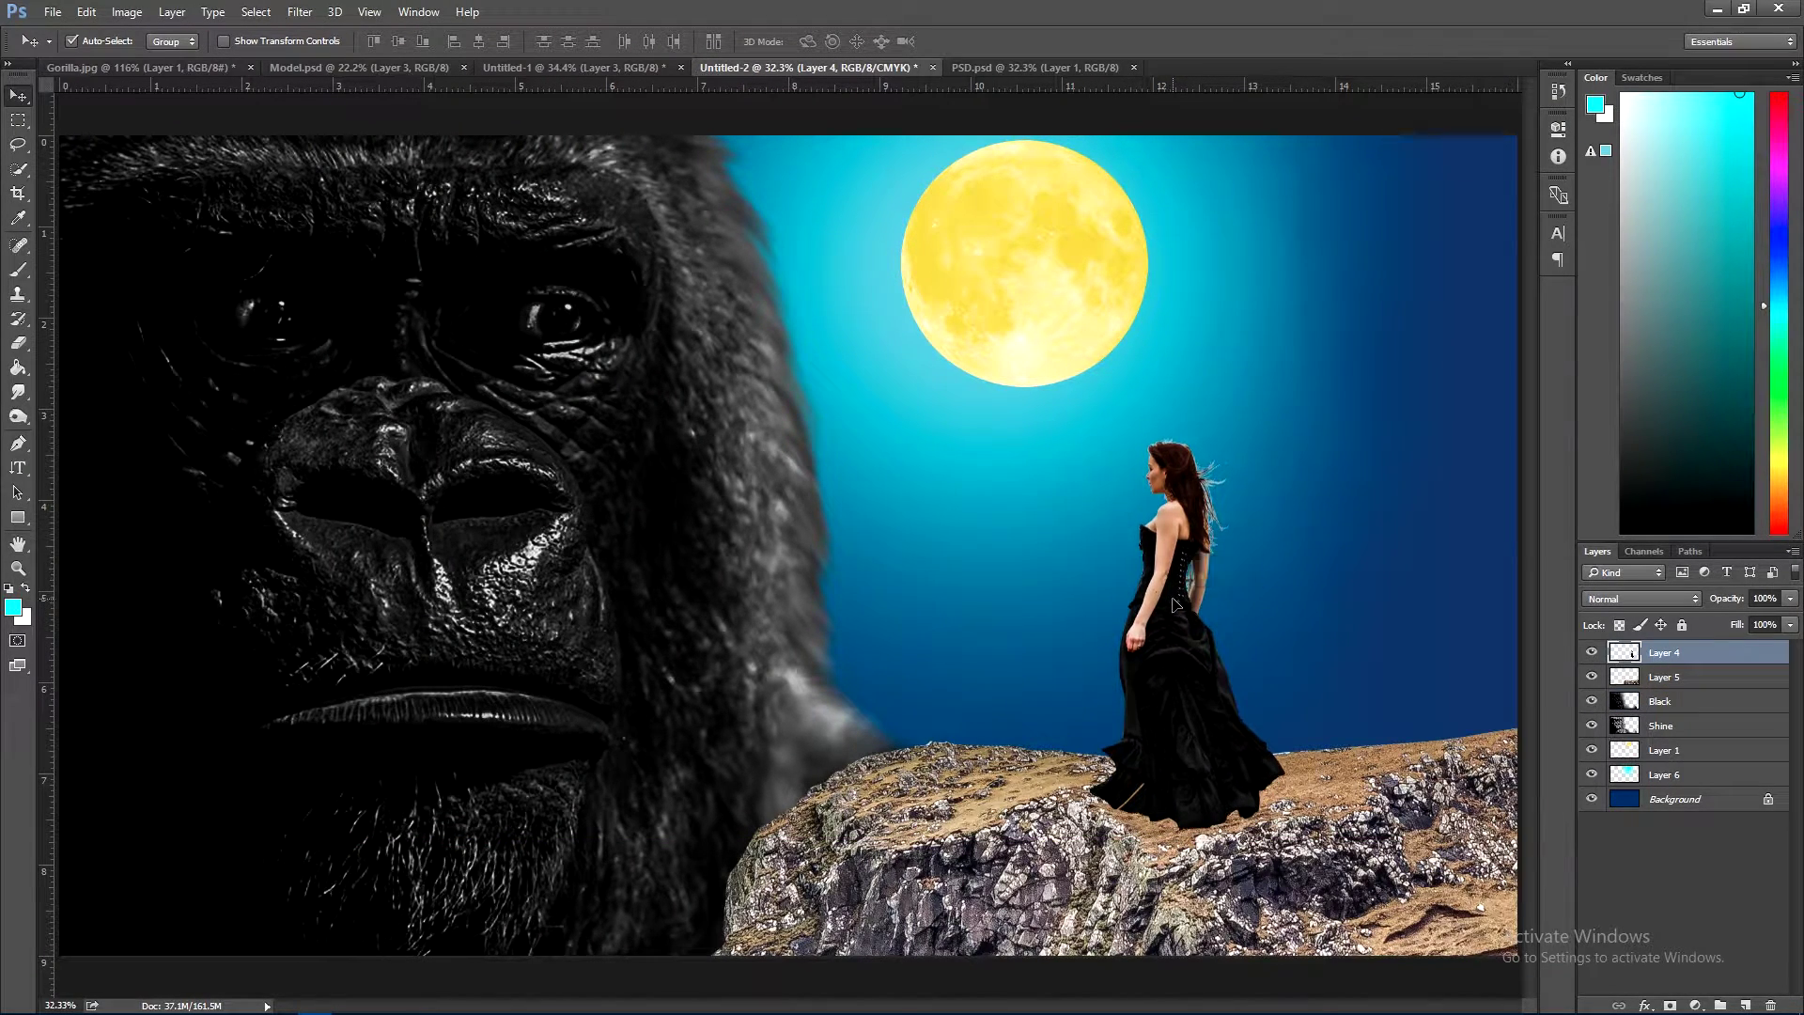
# - Select the Shine layer and add a new empty Layer 7 above it
pyautogui.click(417, 399)
pyautogui.click(967, 407)
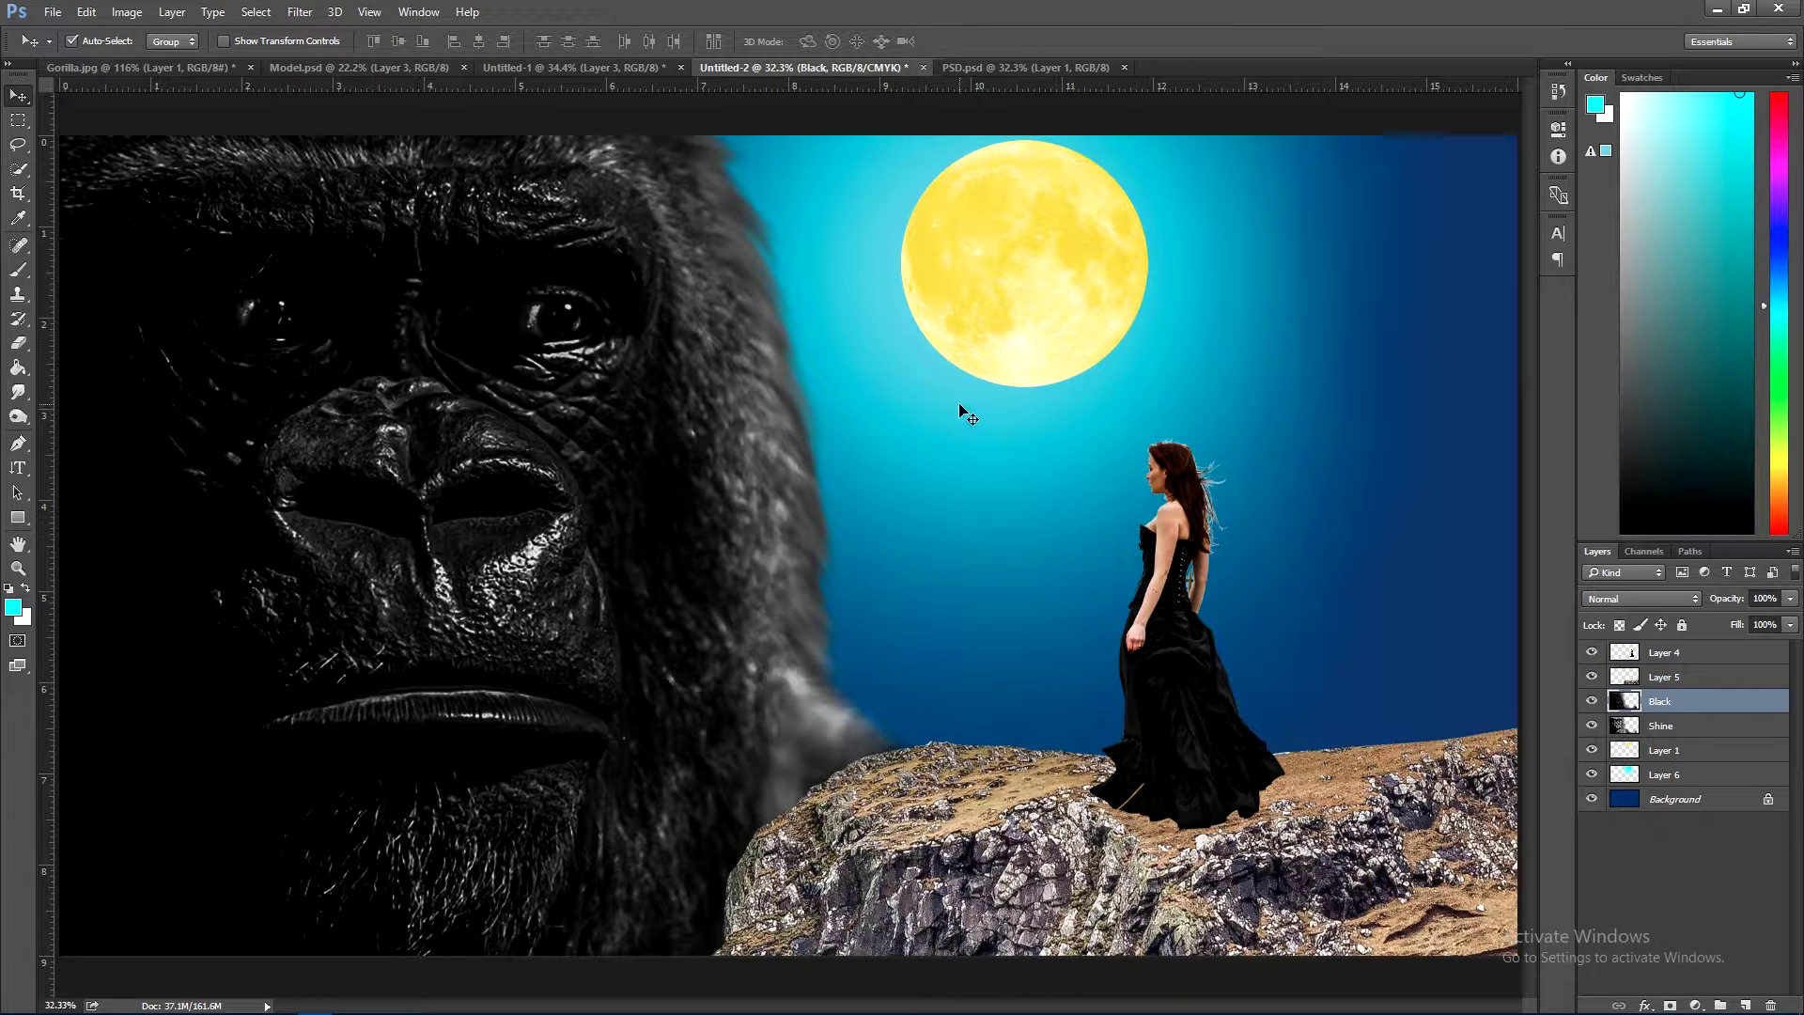
pyautogui.click(407, 420)
pyautogui.click(1656, 731)
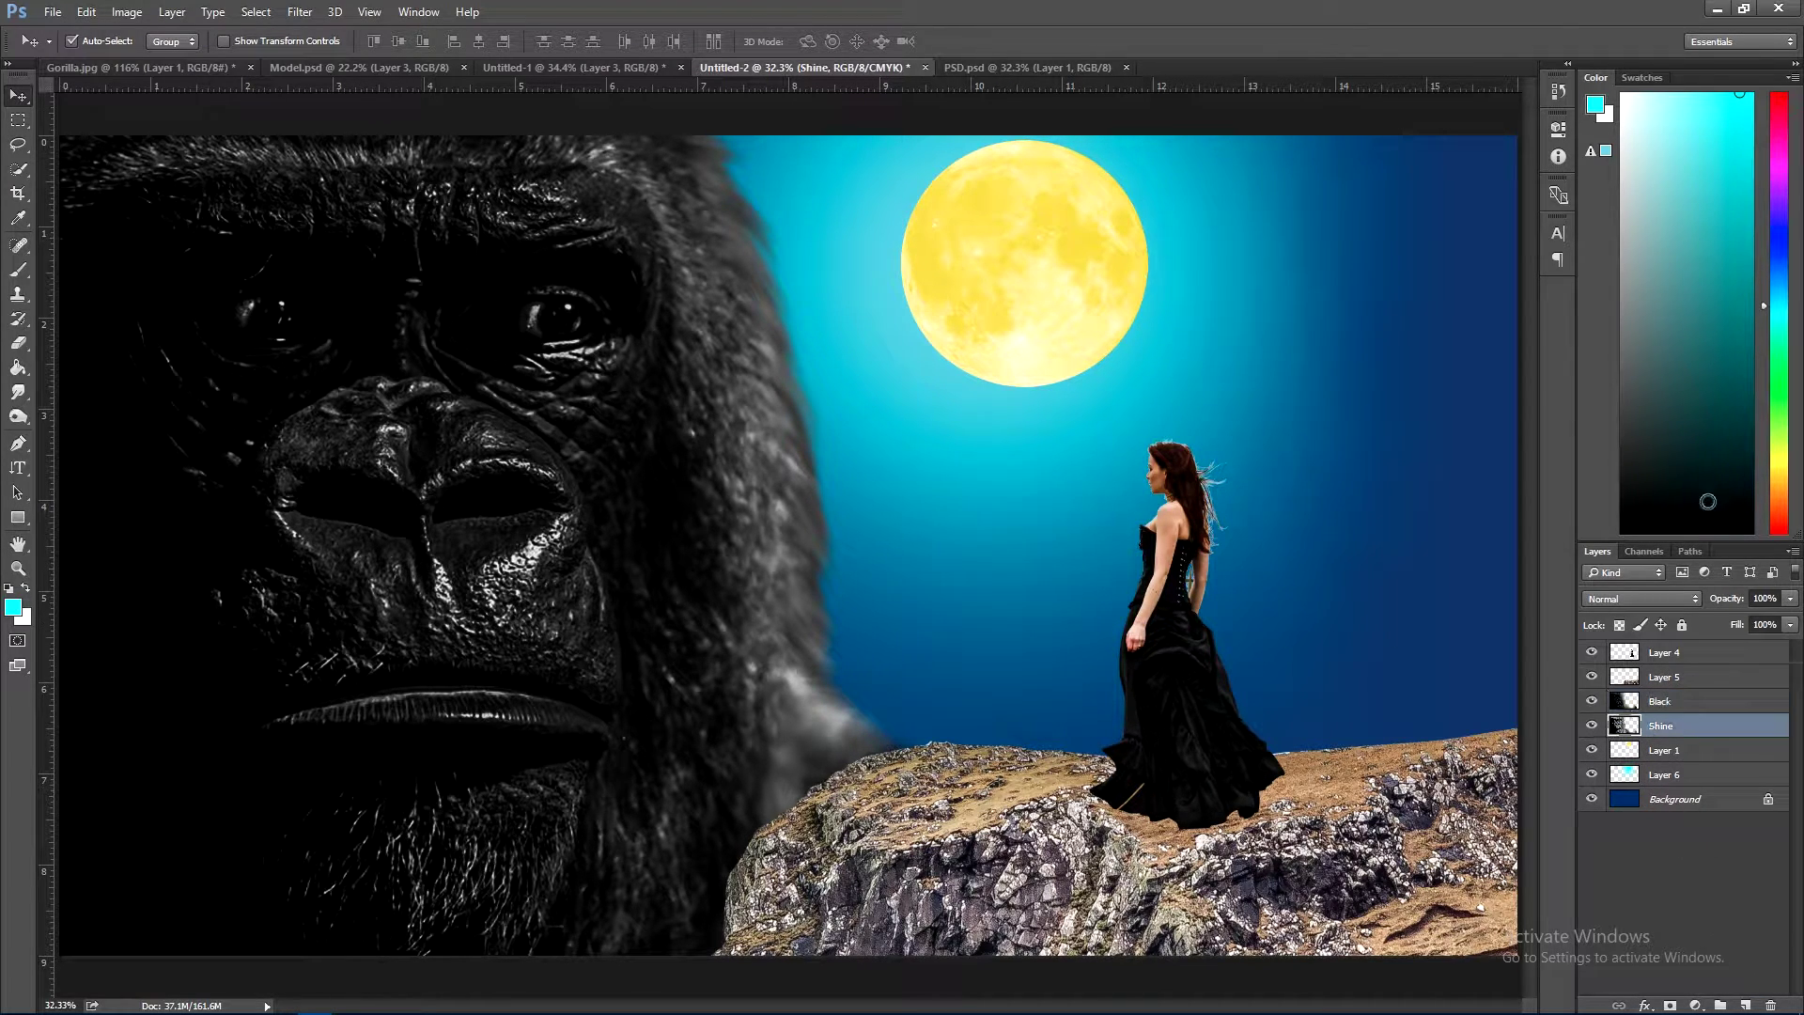
pyautogui.click(1747, 1002)
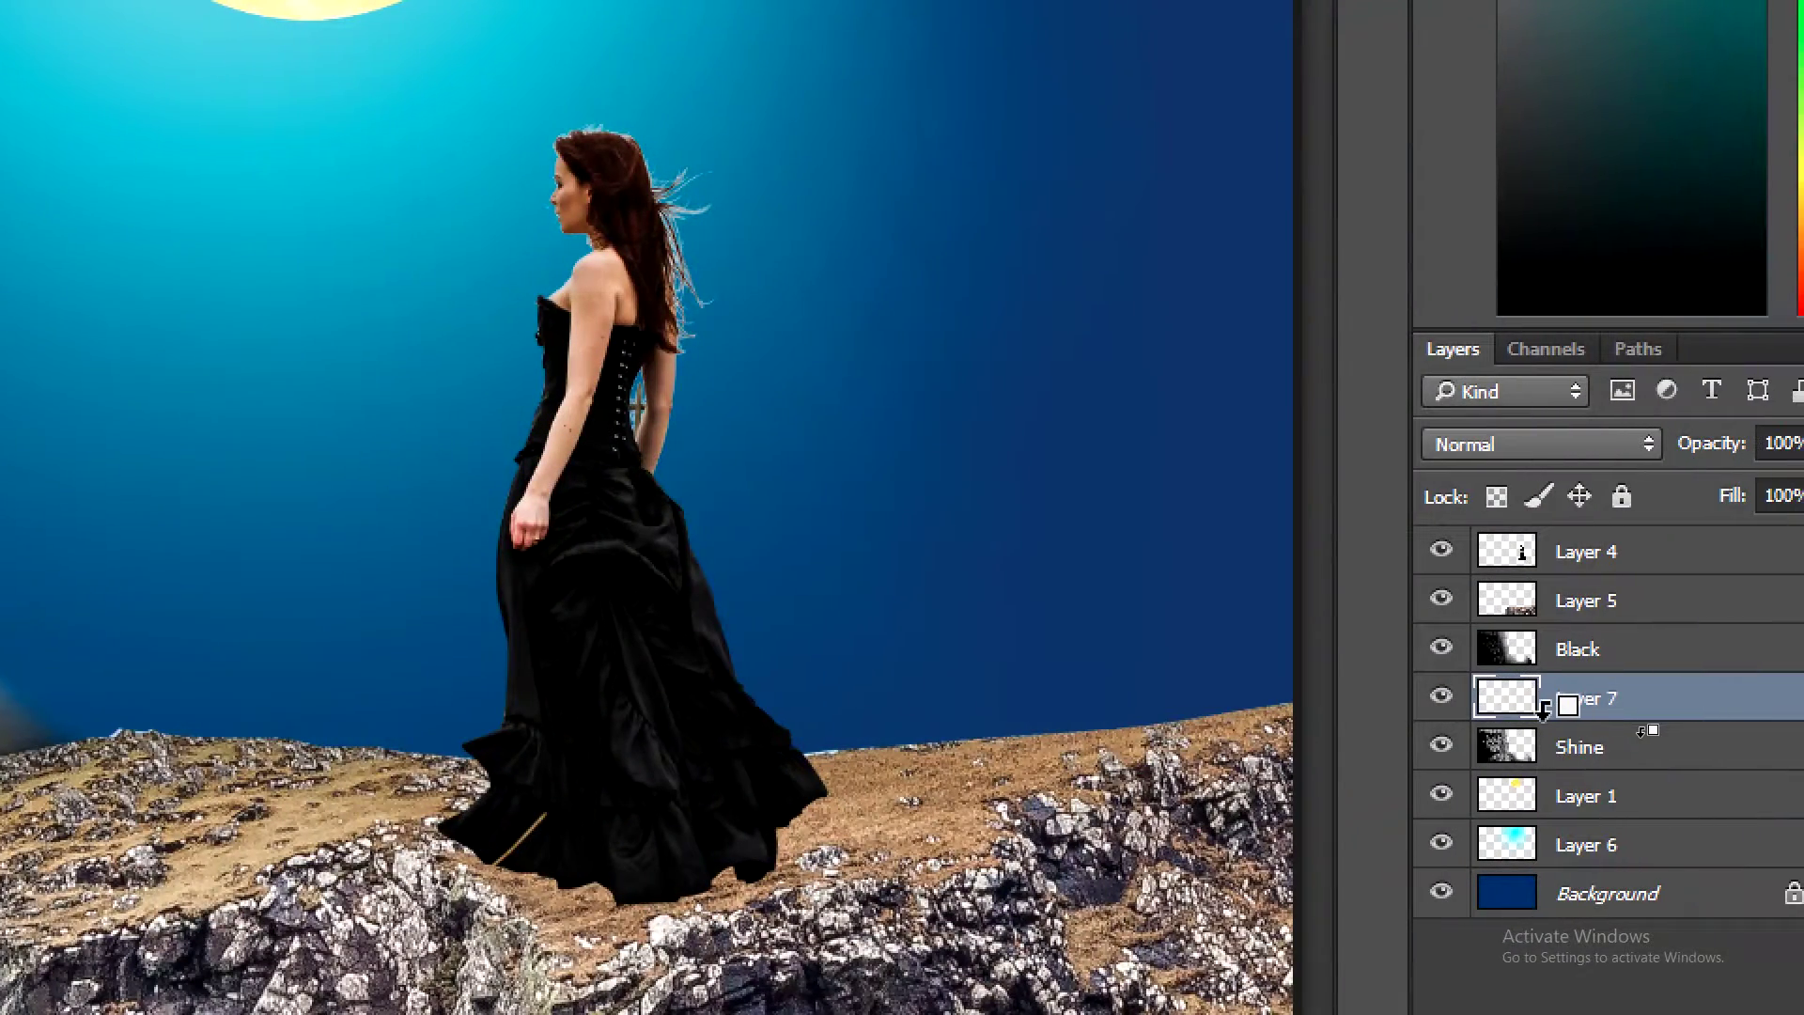
# - Clip the new layer to Shine and fill it with cyan using the Paint Bucket
pyautogui.keyDown('alt'); pyautogui.click(1642, 731); pyautogui.keyUp('alt')
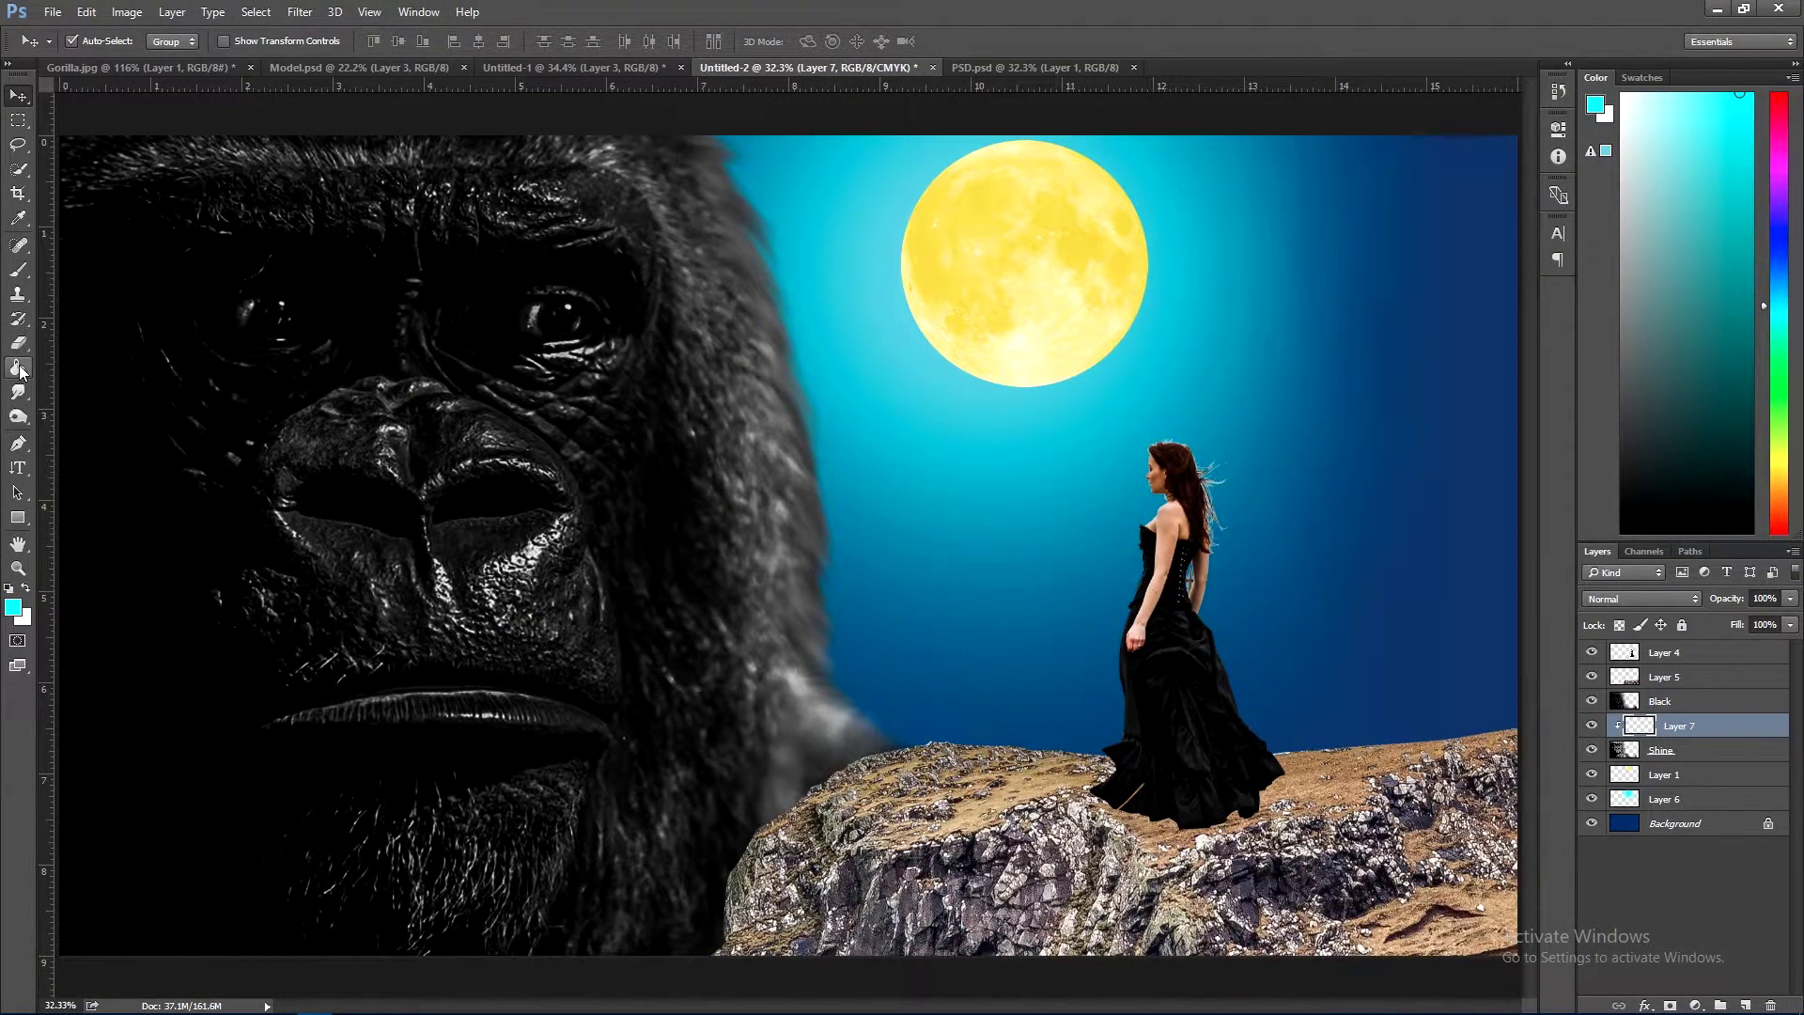
pyautogui.click(20, 369)
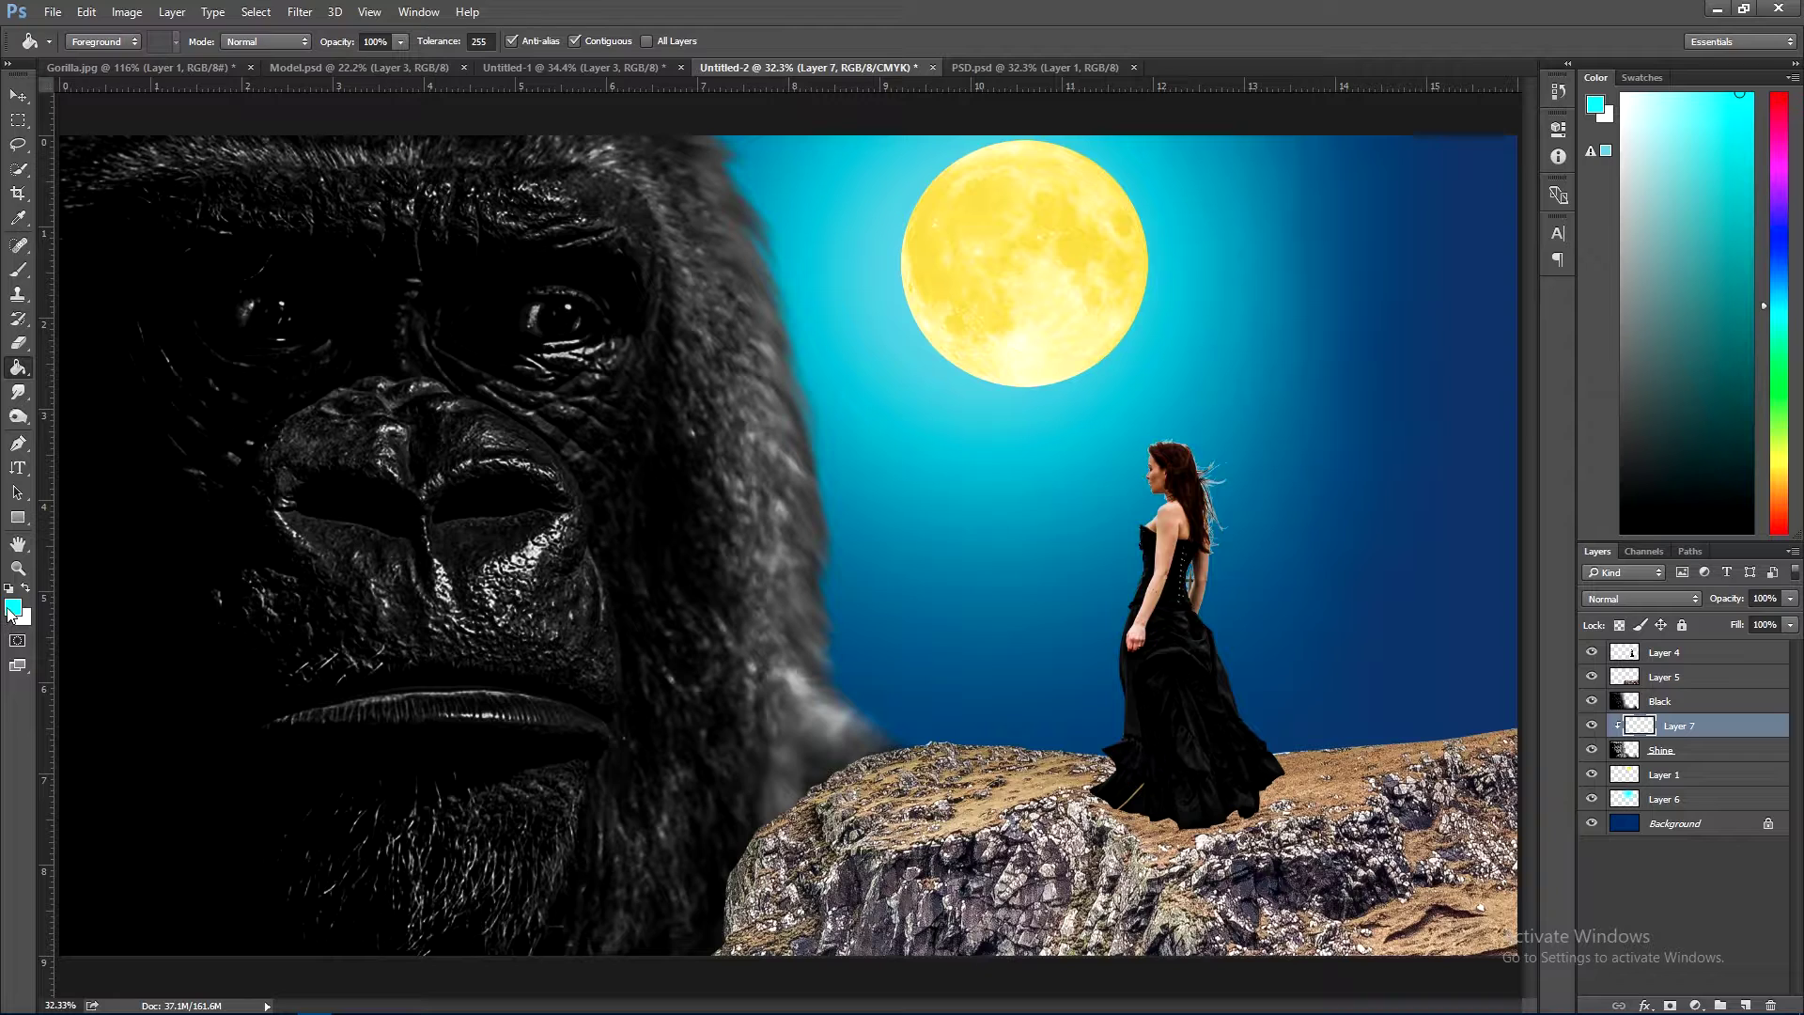
pyautogui.hotkey('ctrl', 'y')
pyautogui.click(1031, 633)
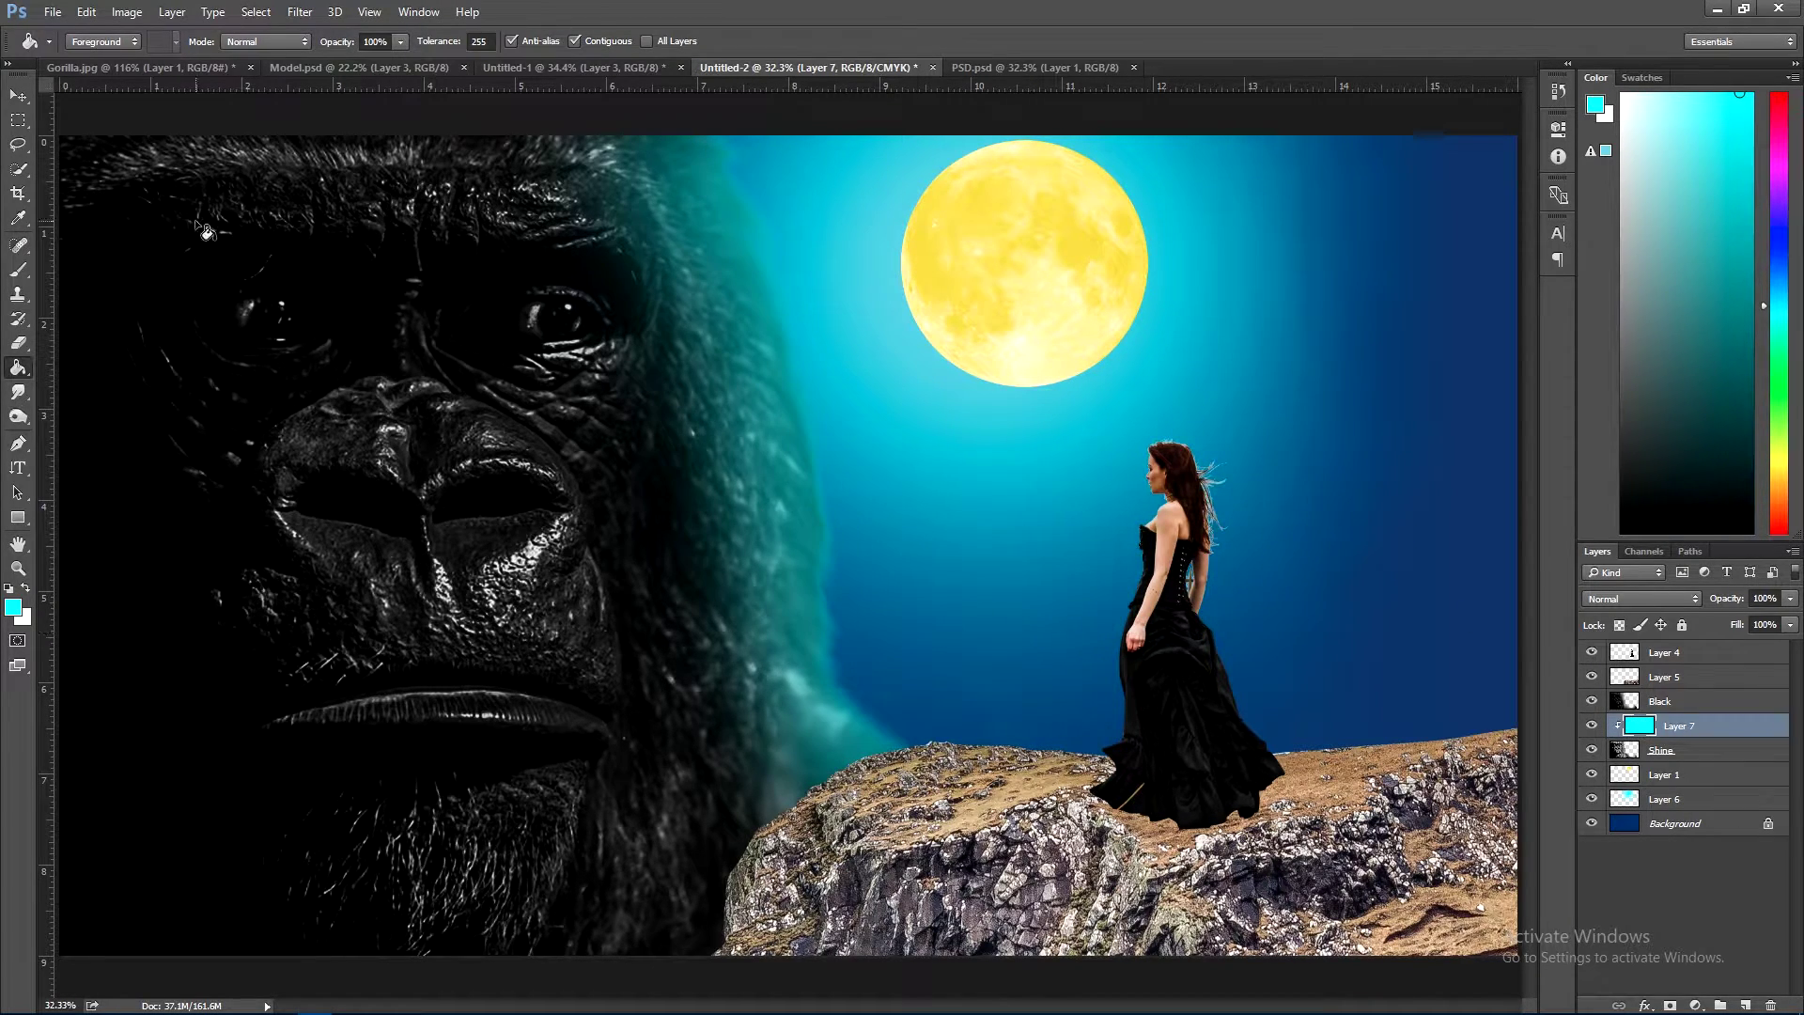
pyautogui.click(31, 100)
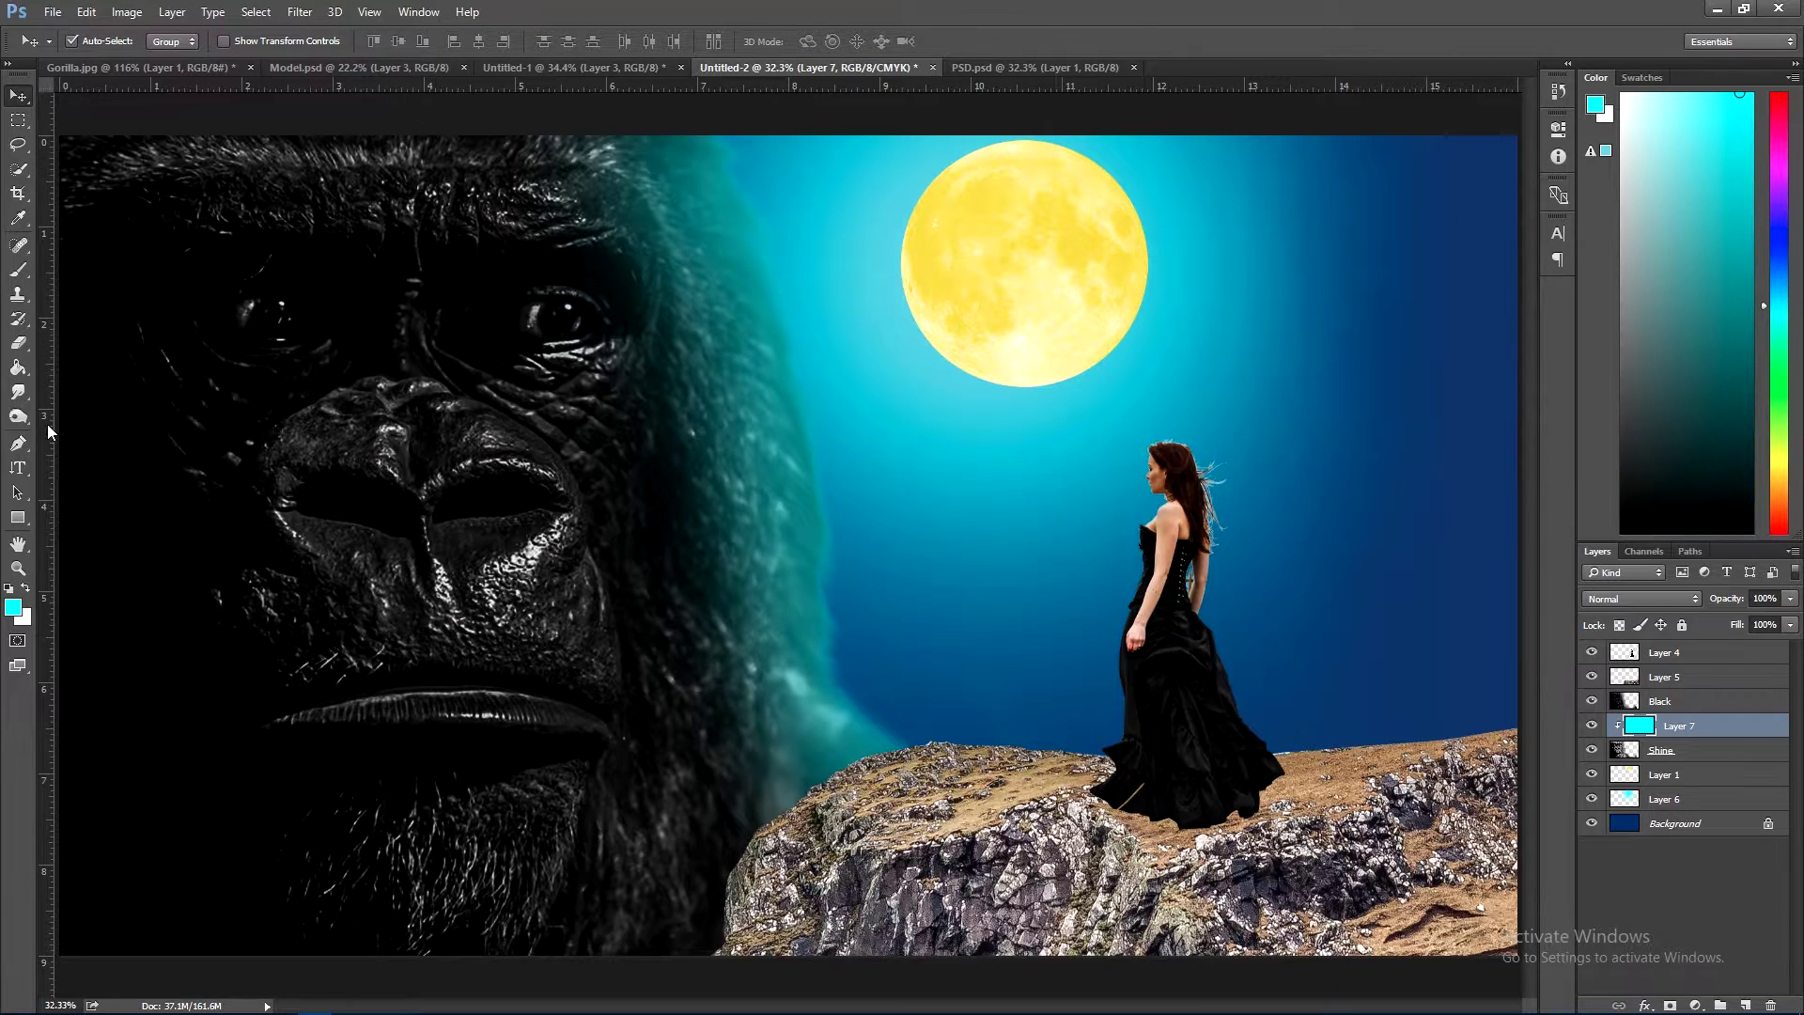
pyautogui.click(14, 607)
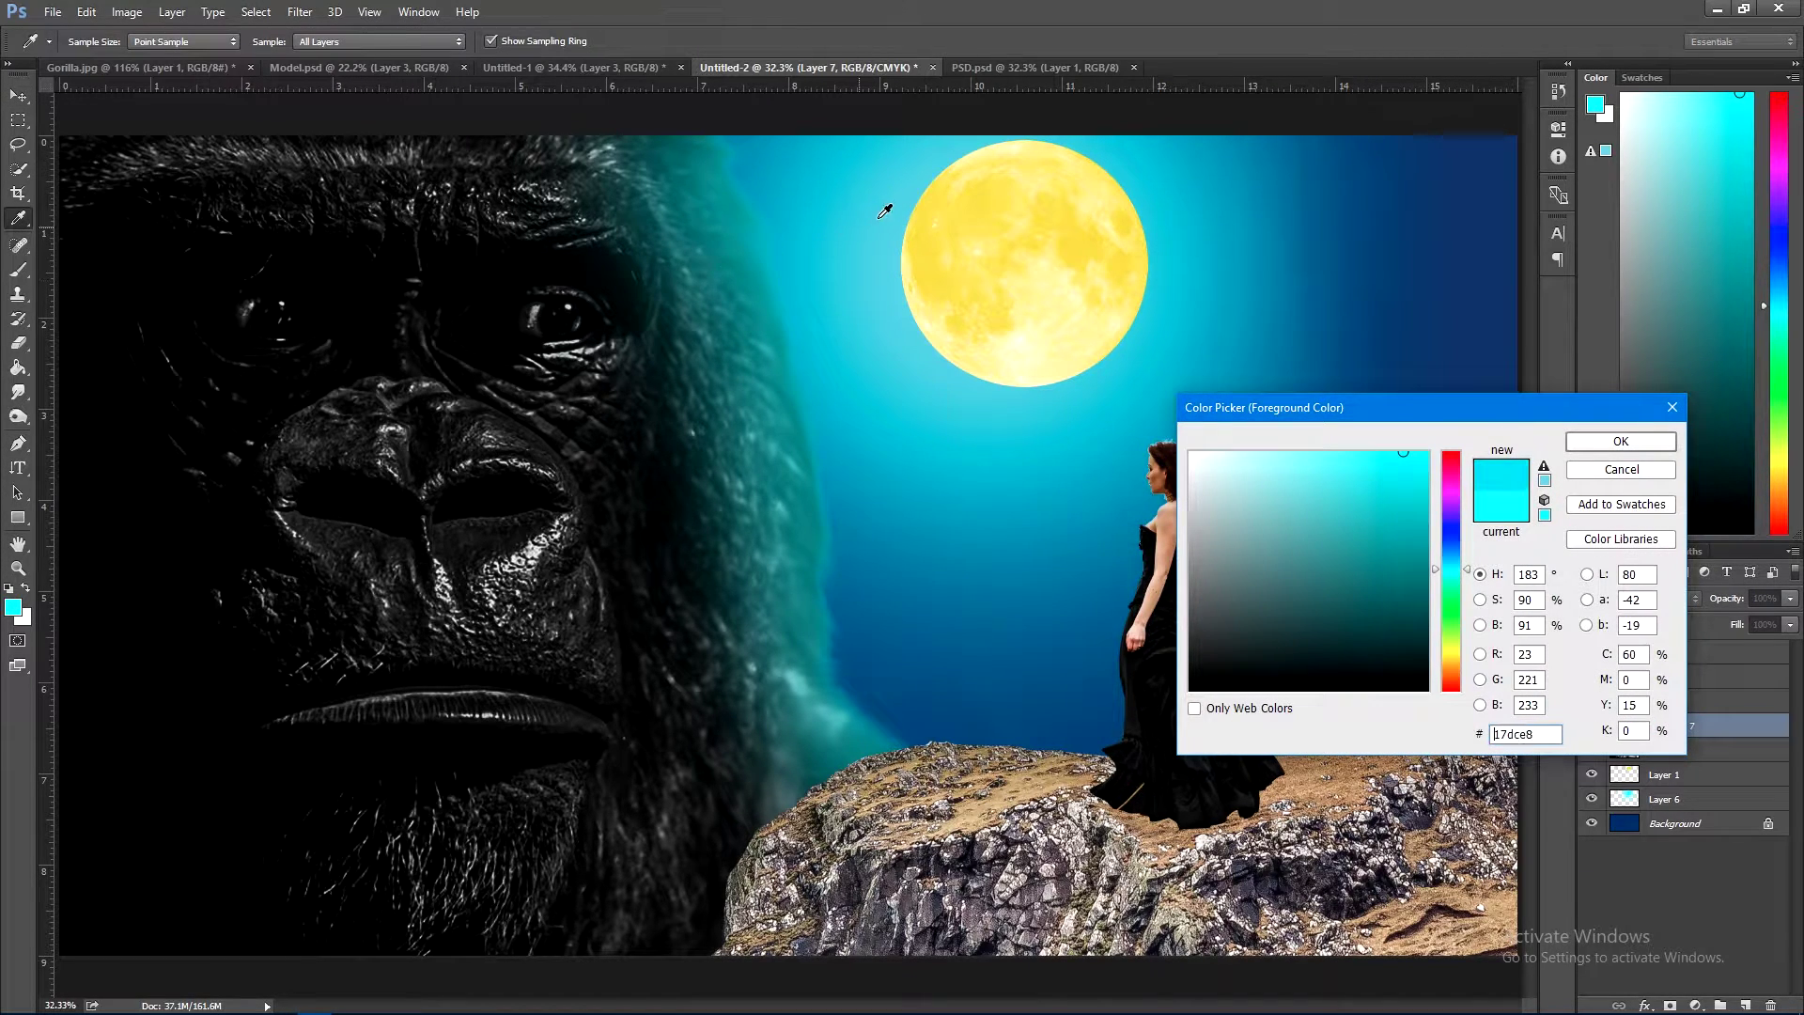
pyautogui.click(1621, 441)
# - Try a flat cyan fill on the gradient sky layer, then undo it
pyautogui.click(761, 450)
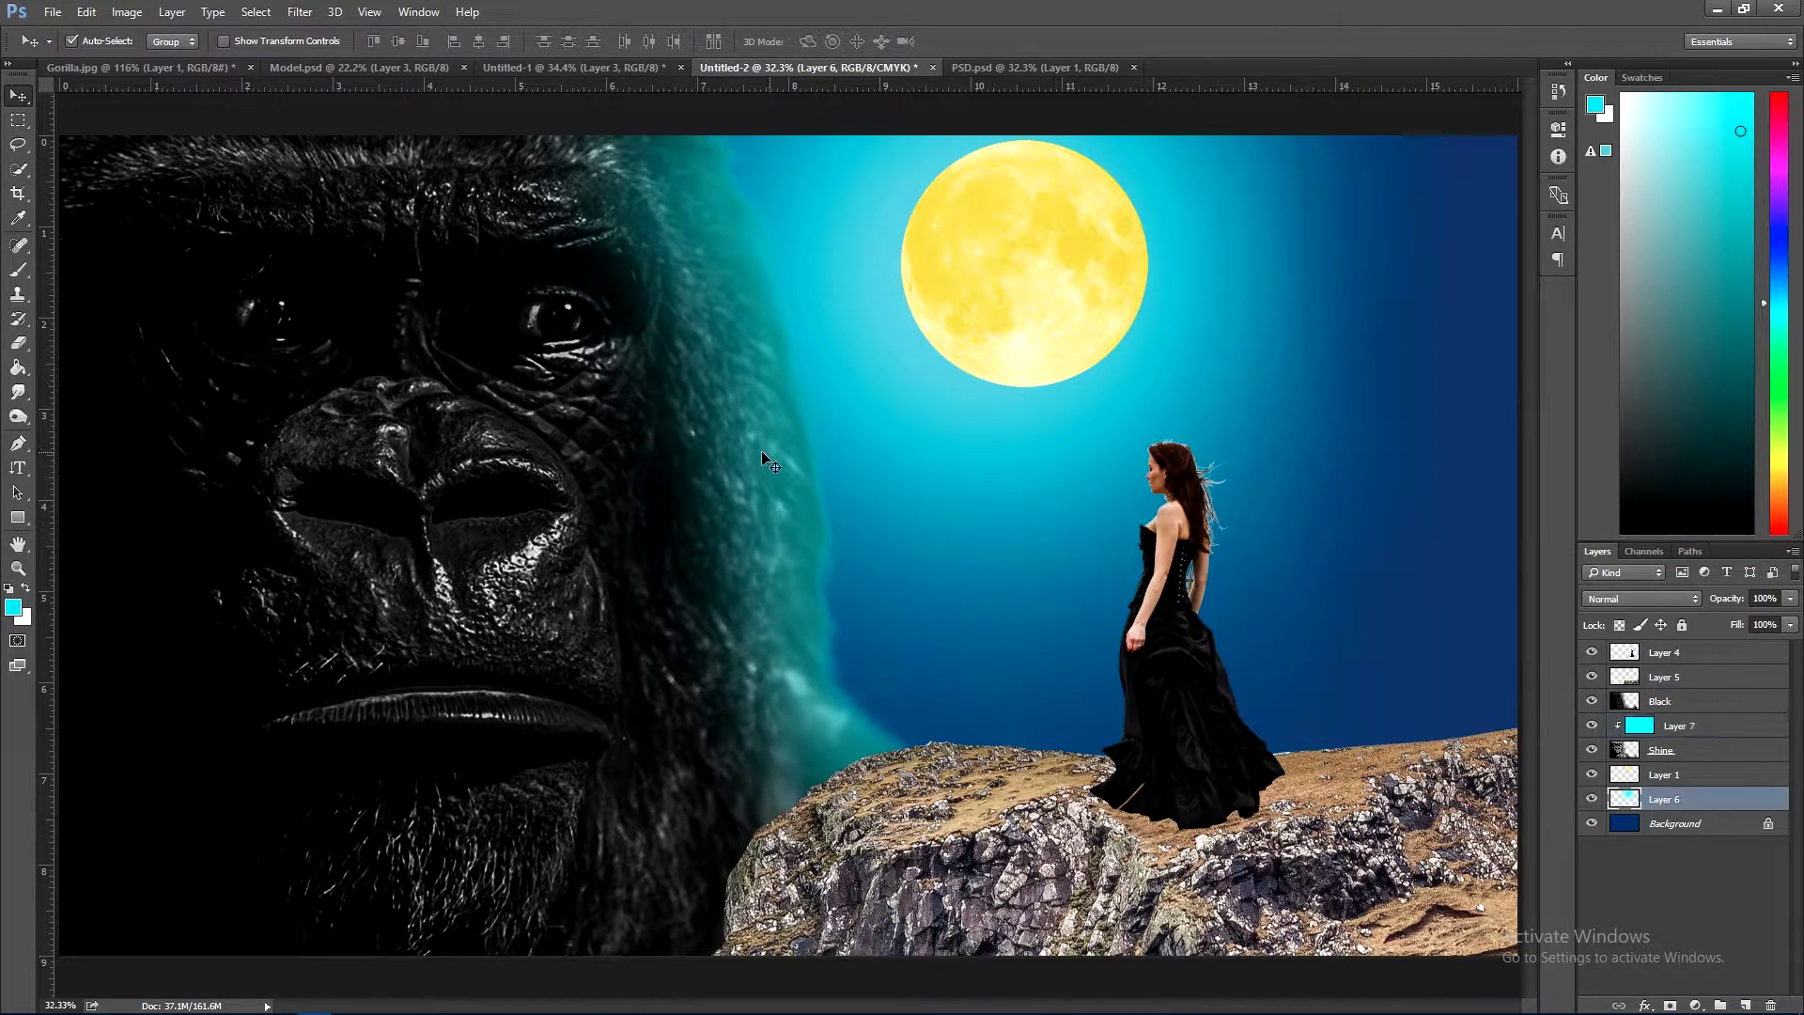
pyautogui.click(17, 367)
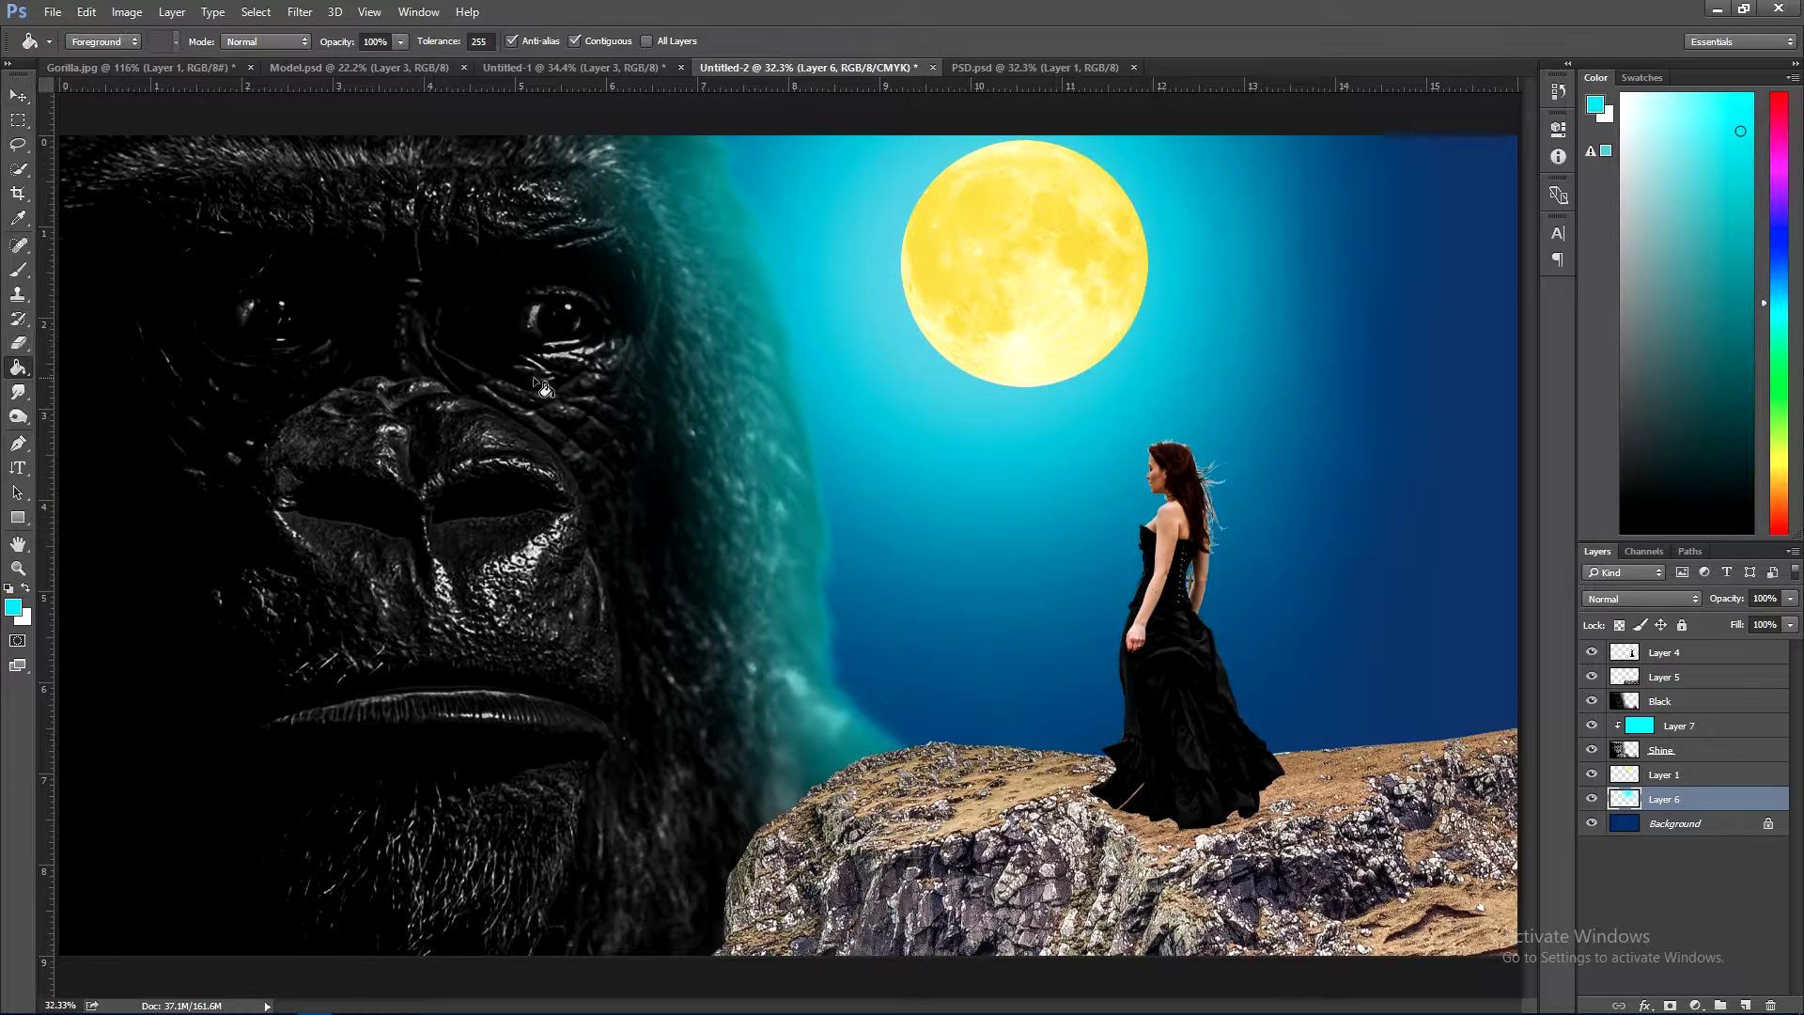
pyautogui.click(787, 369)
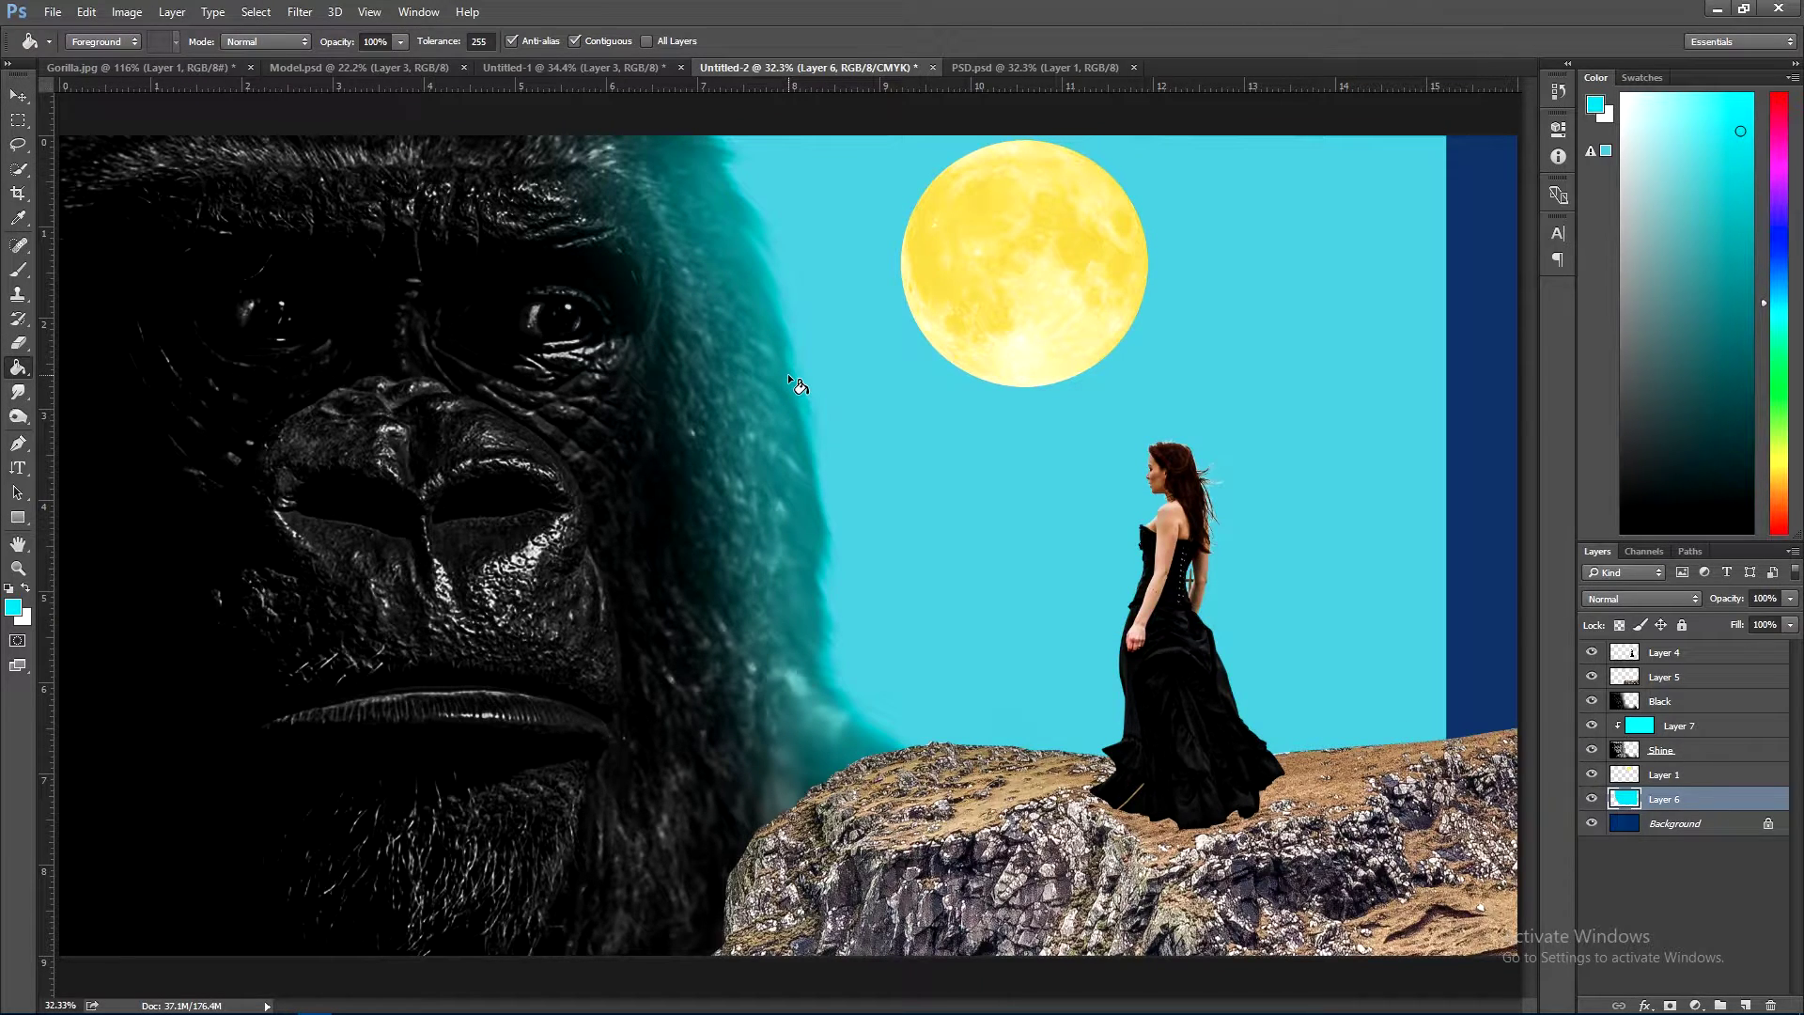
pyautogui.hotkey('ctrl', 'z')
# - Lower the cyan glow layer's opacity so the teal rim tint is subtle
pyautogui.click(1670, 730)
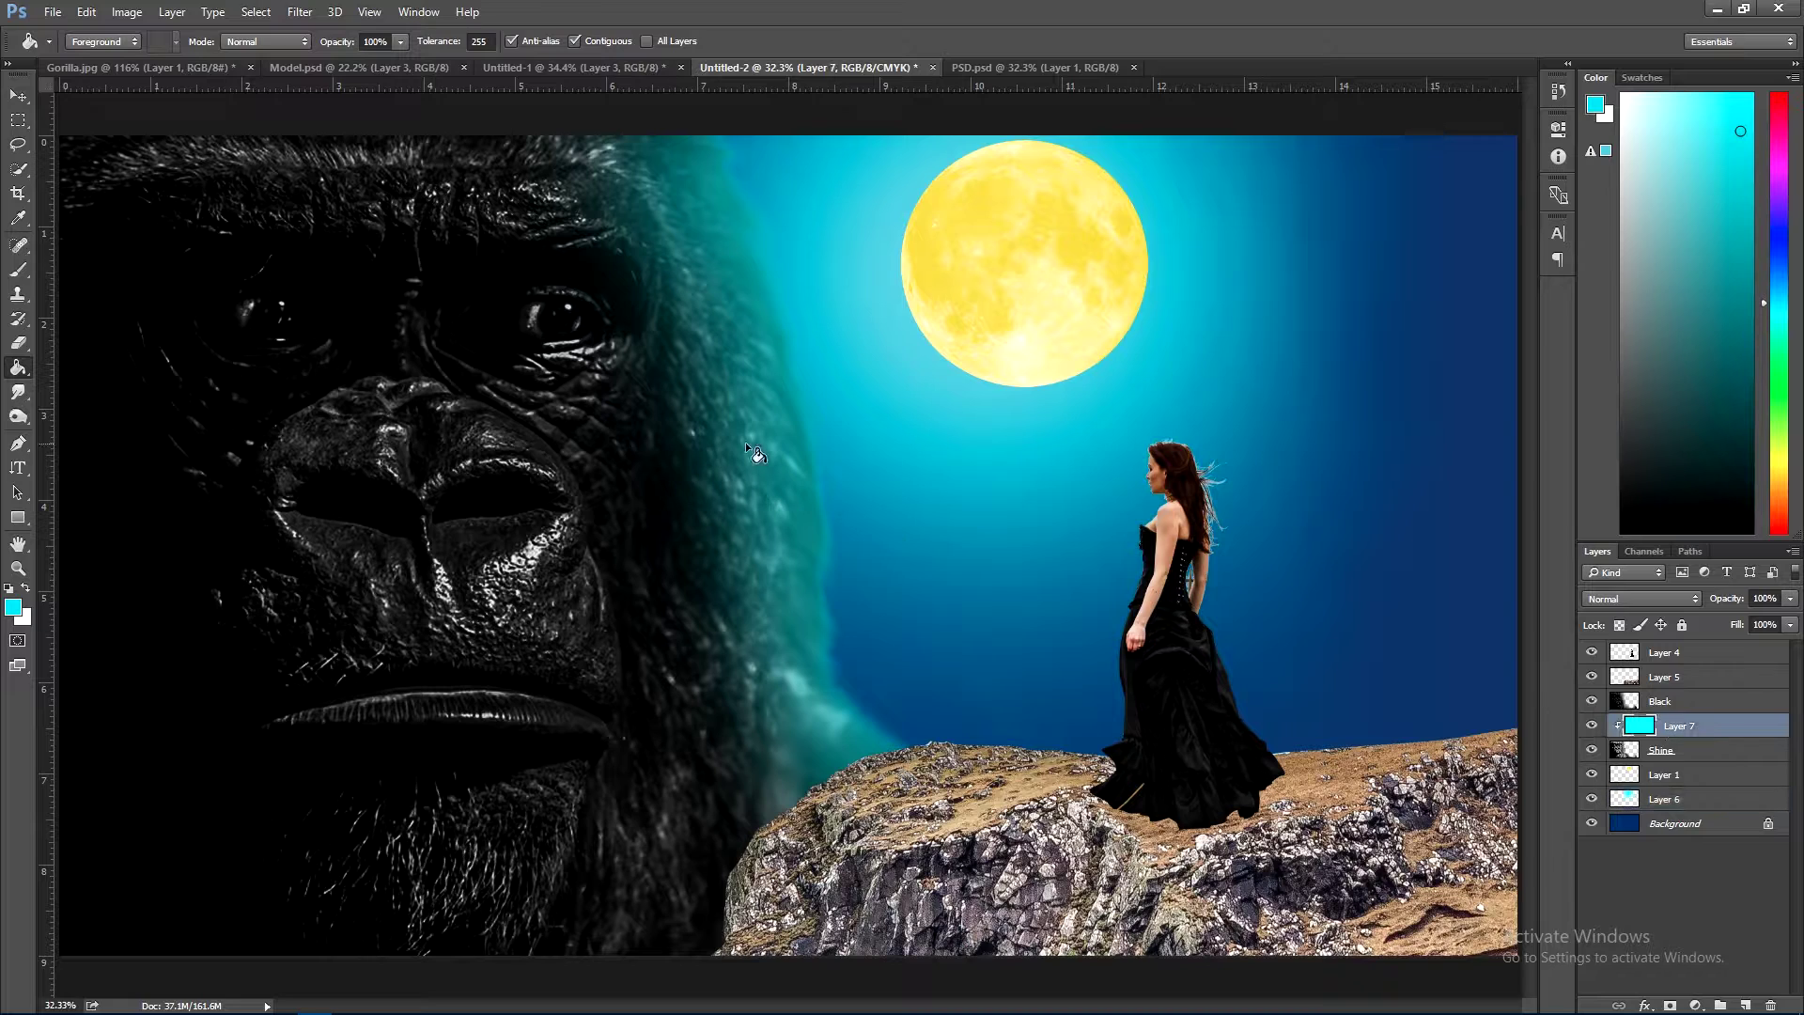
pyautogui.click(18, 95)
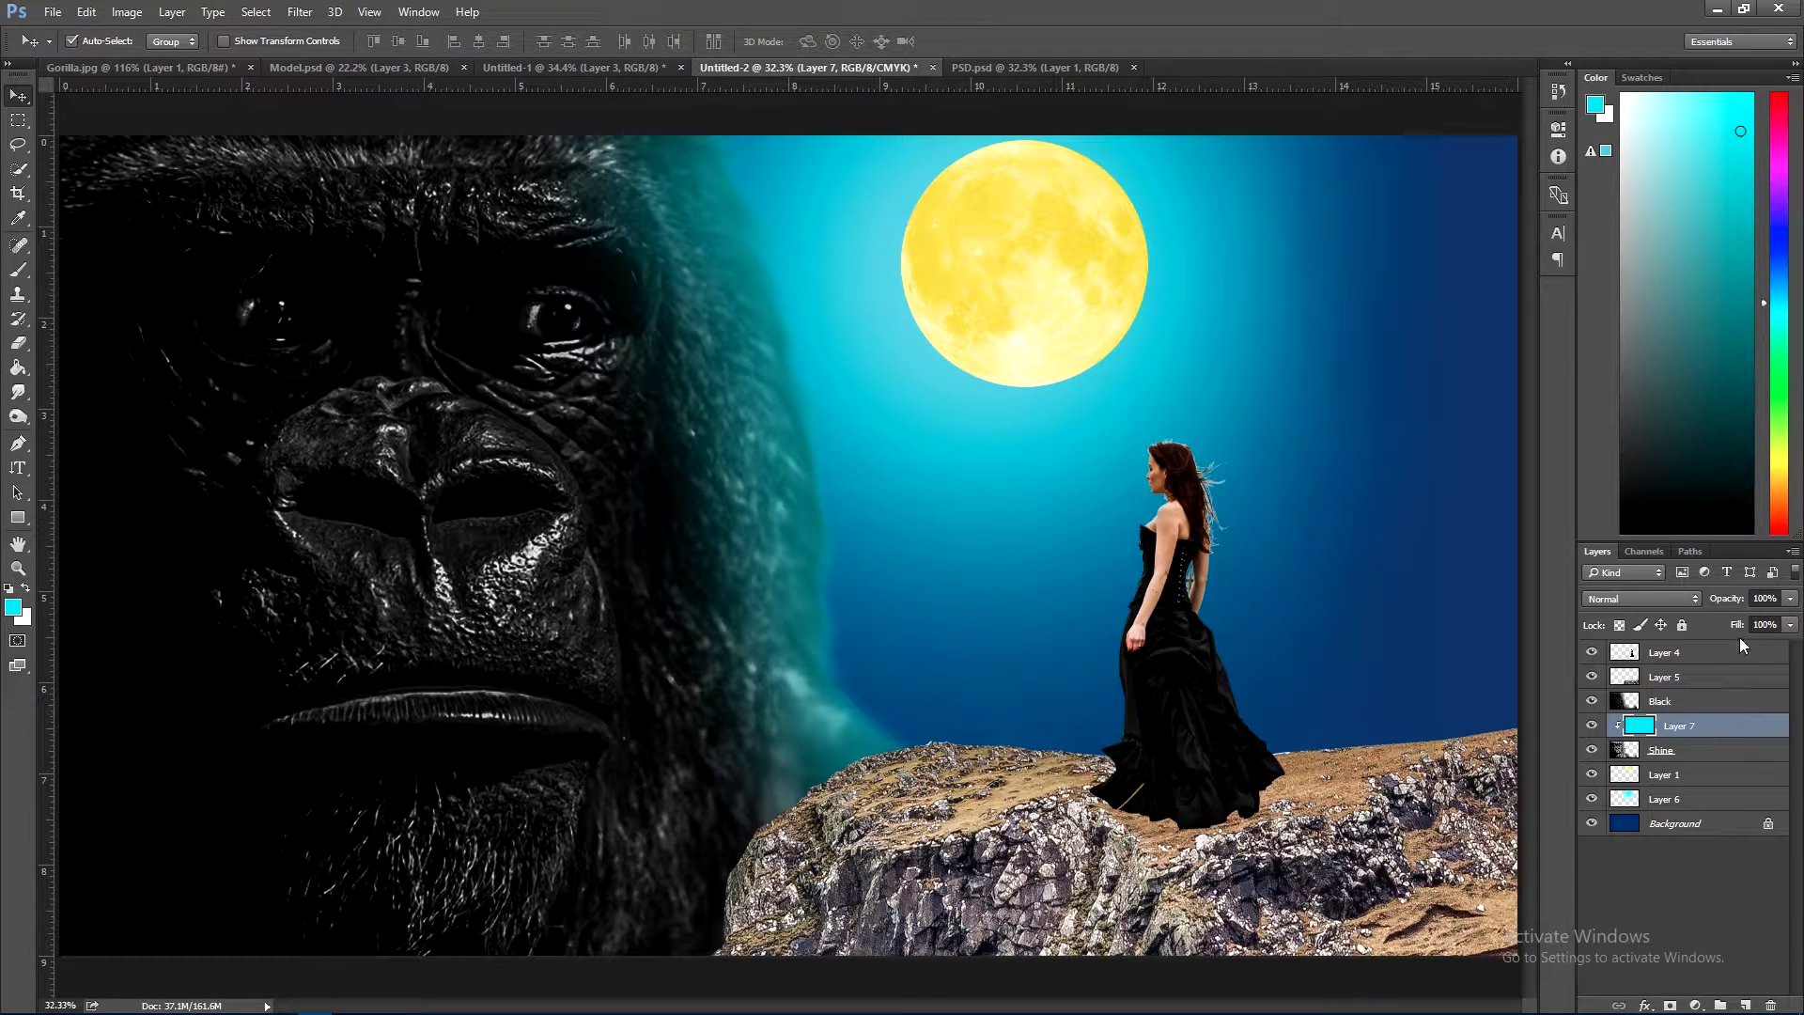
pyautogui.moveTo(1727, 605)
pyautogui.mouseDown()
pyautogui.moveTo(1712, 606)
pyautogui.moveTo(1726, 606)
pyautogui.mouseUp()
pyautogui.press('Return')
pyautogui.click(984, 266)
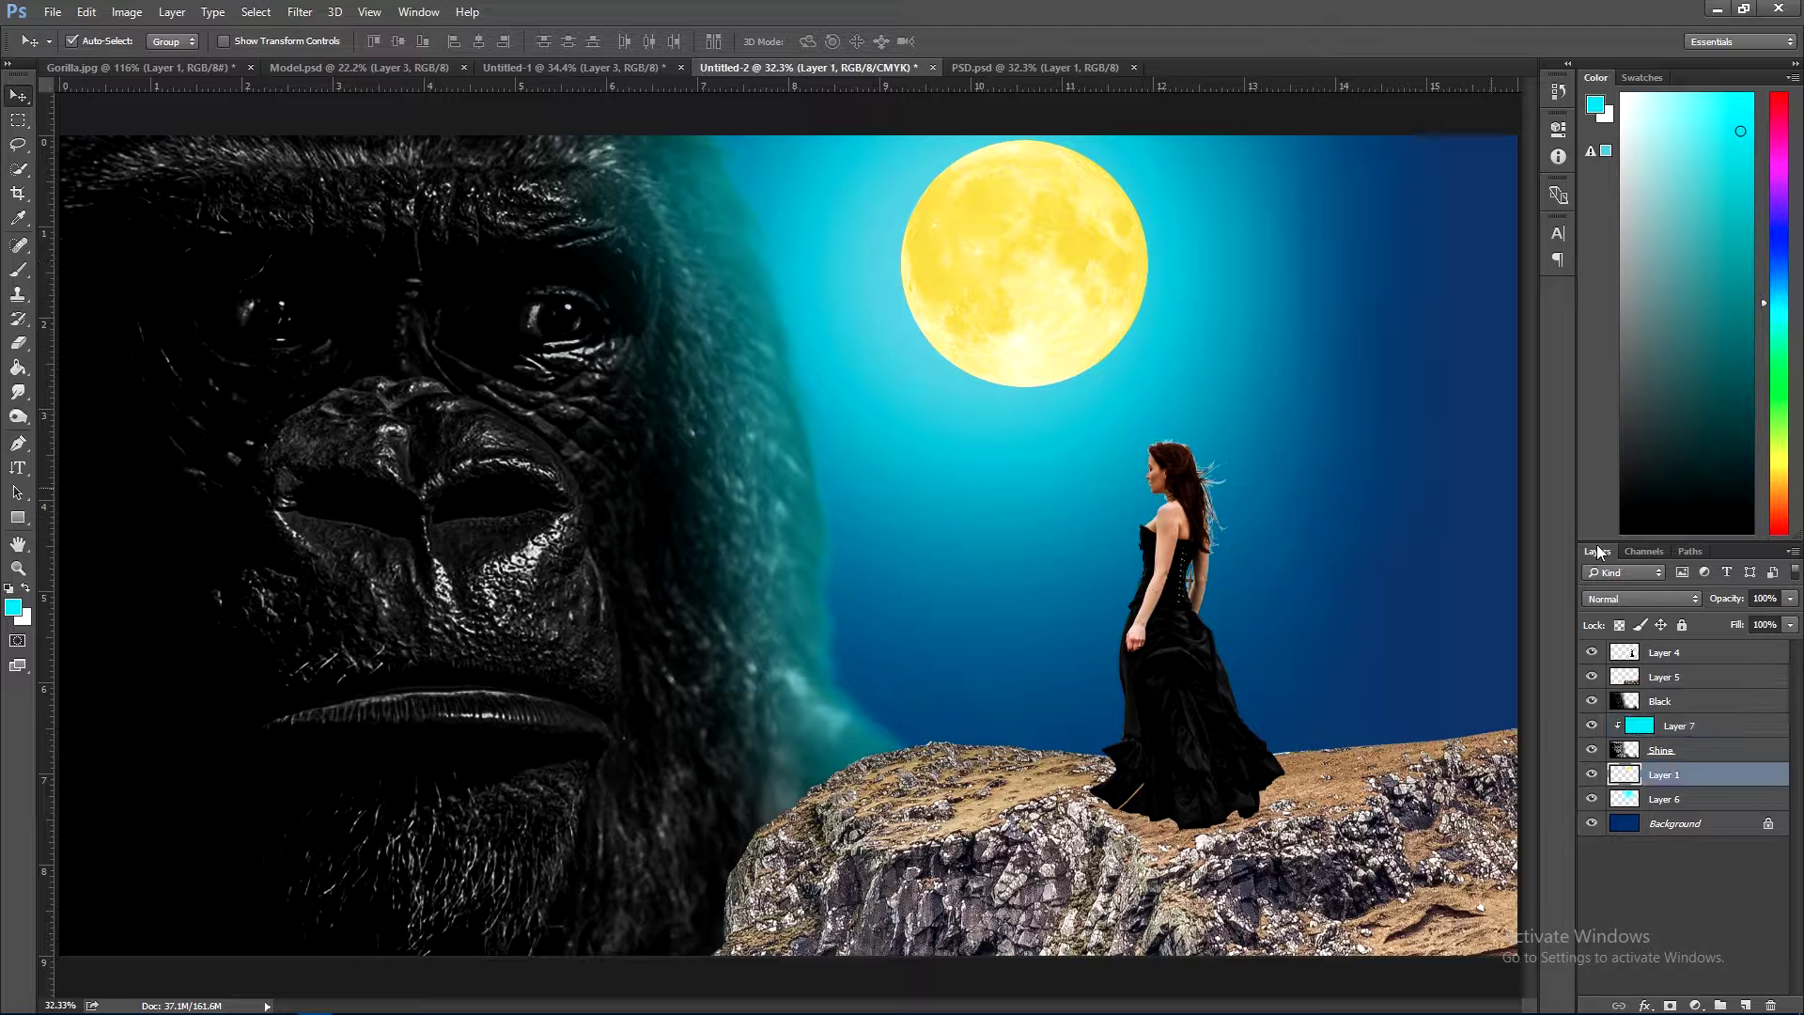
# - Apply a 4.3-pixel Gaussian Blur to the moon layer (Layer 1)
pyautogui.click(1590, 774)
pyautogui.click(299, 13)
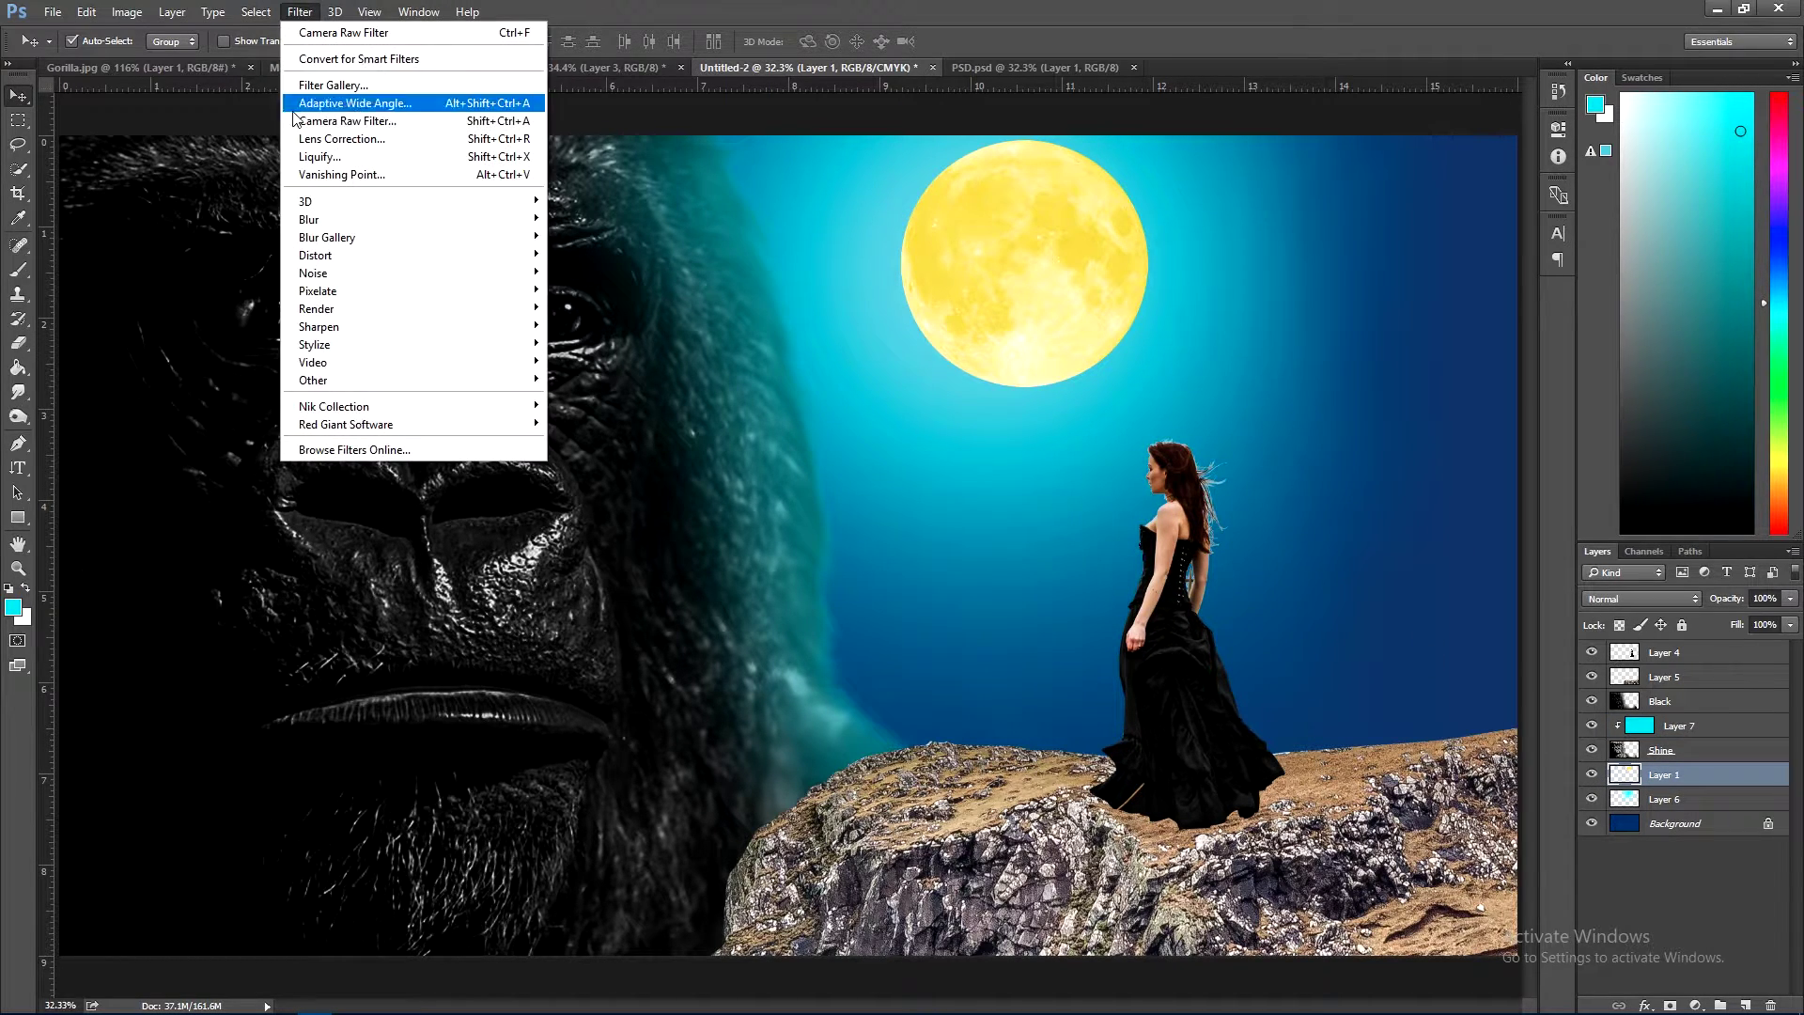
pyautogui.moveTo(409, 218)
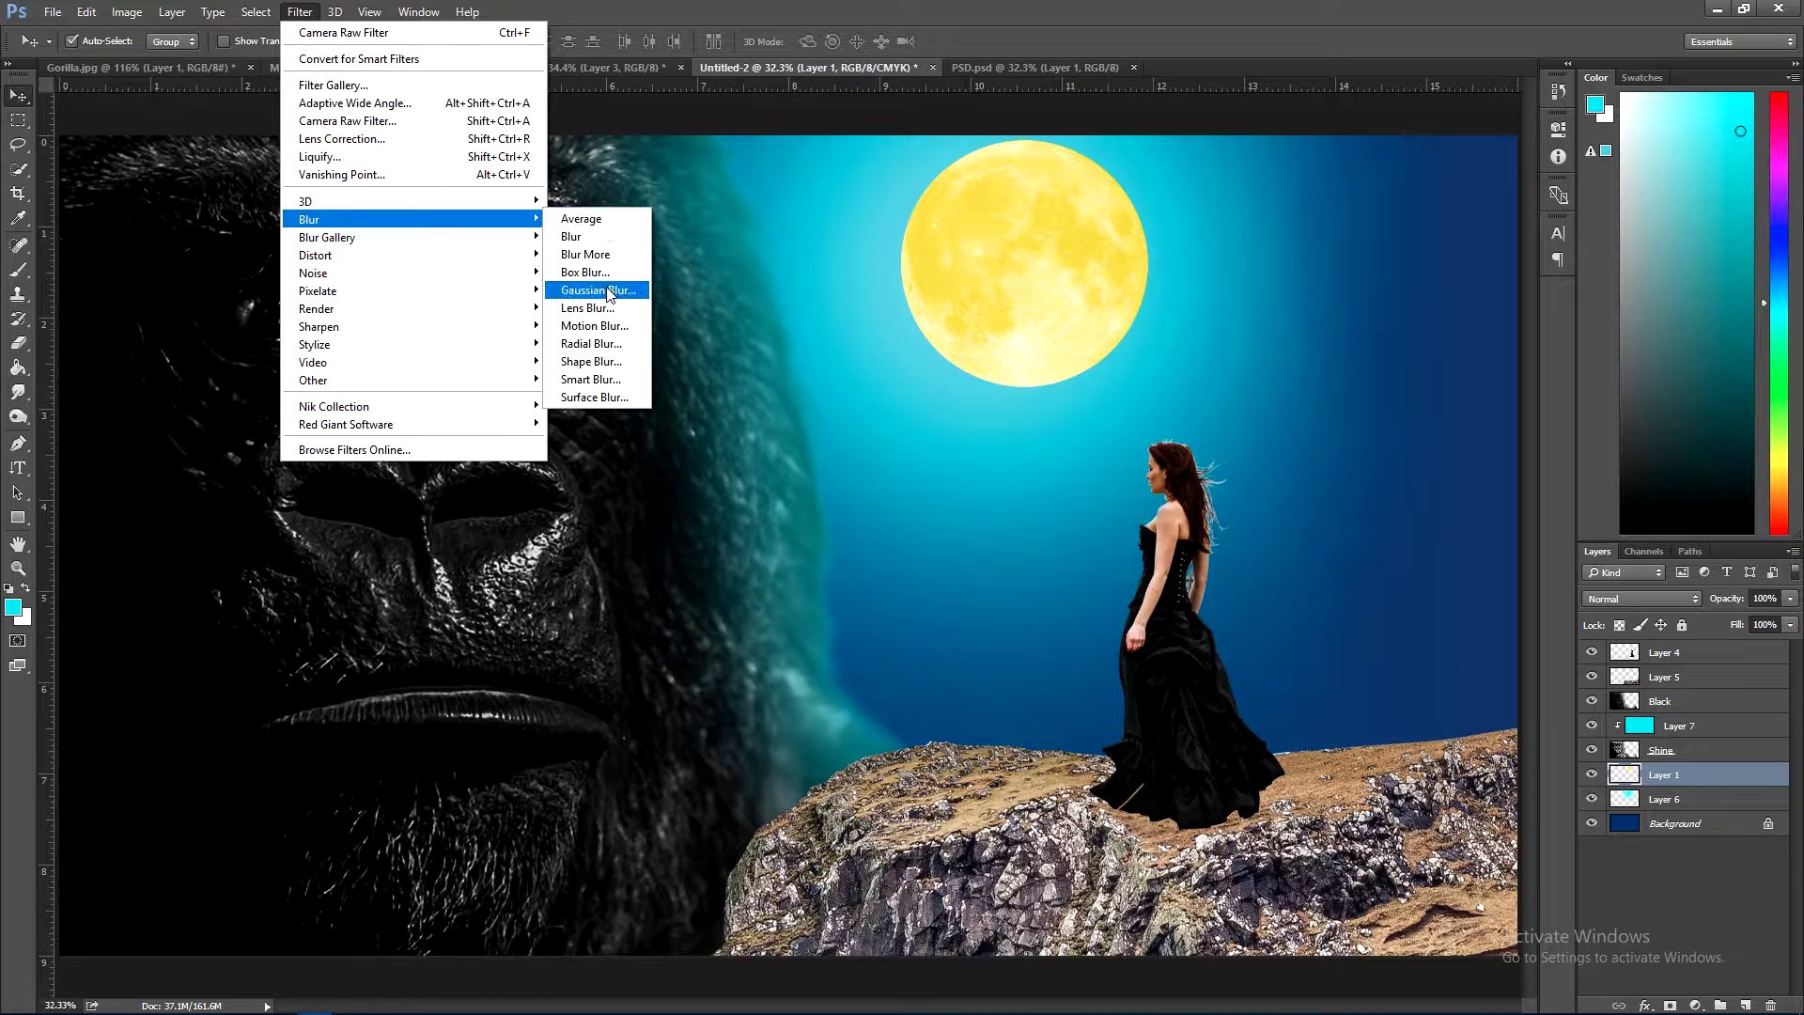
pyautogui.click(601, 291)
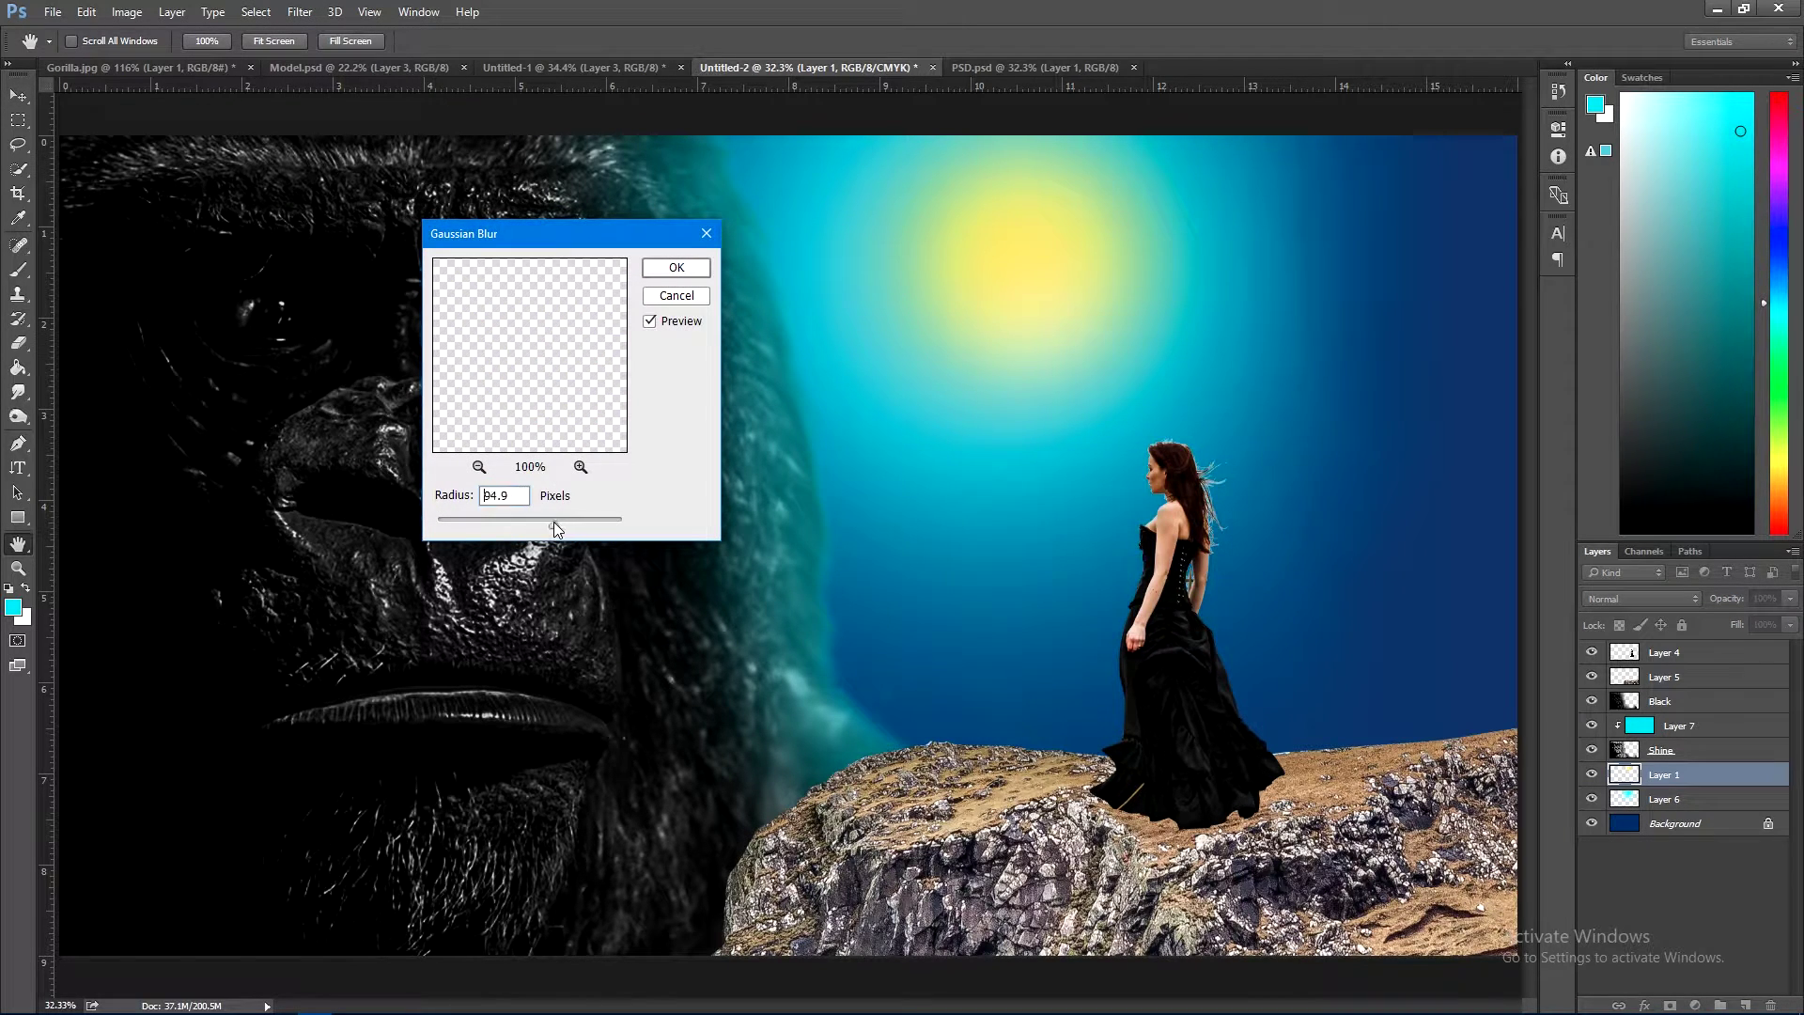
pyautogui.moveTo(552, 523); pyautogui.dragTo(444, 529)
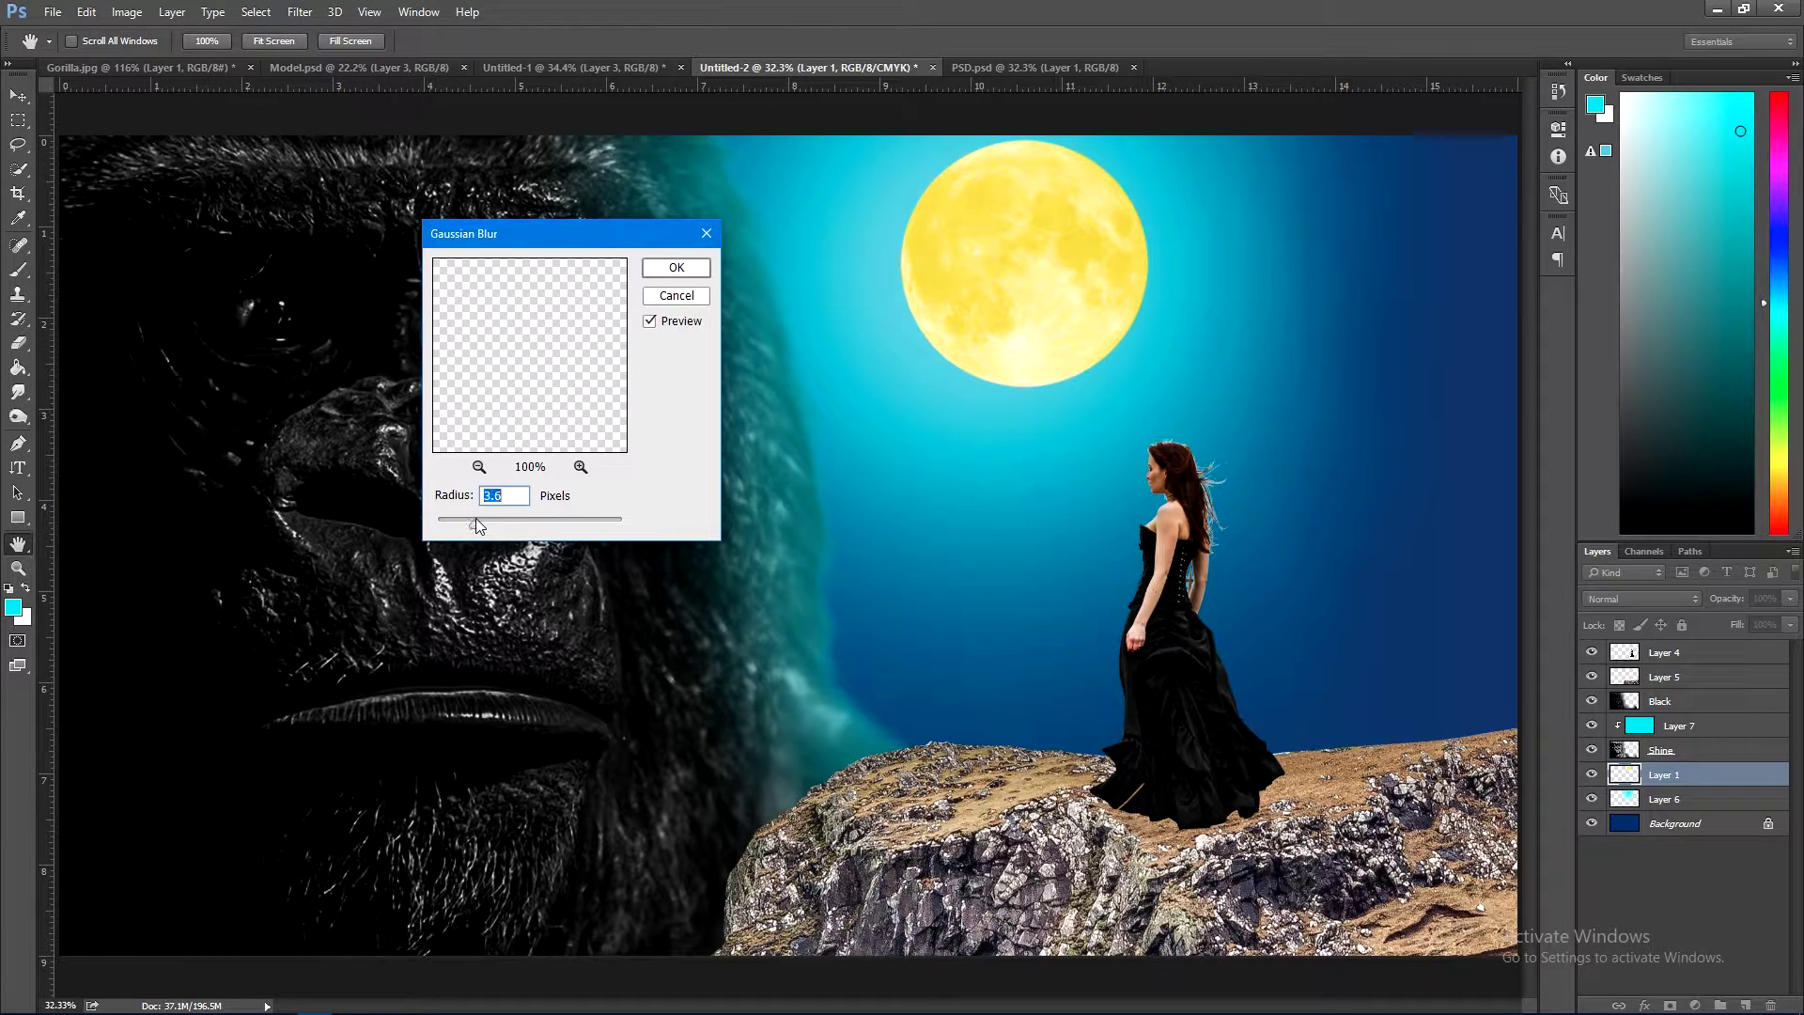
pyautogui.moveTo(475, 523); pyautogui.dragTo(481, 529)
pyautogui.click(677, 268)
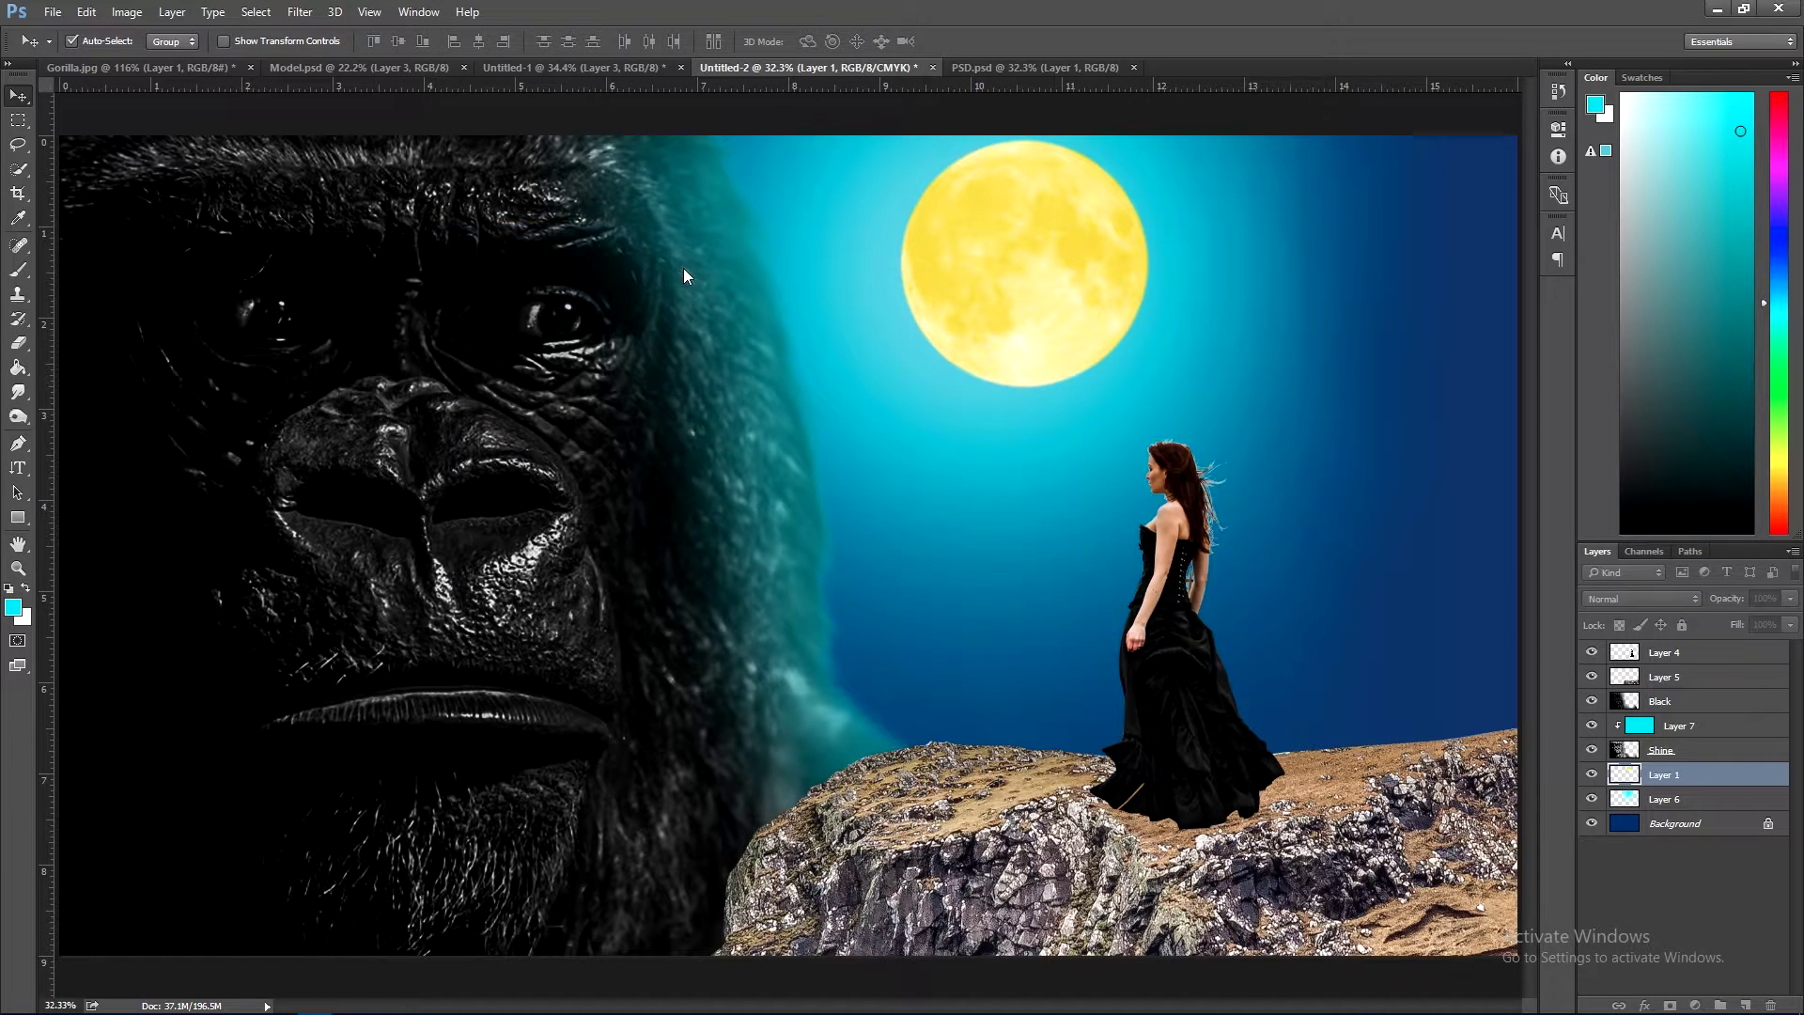
pyautogui.click(1165, 615)
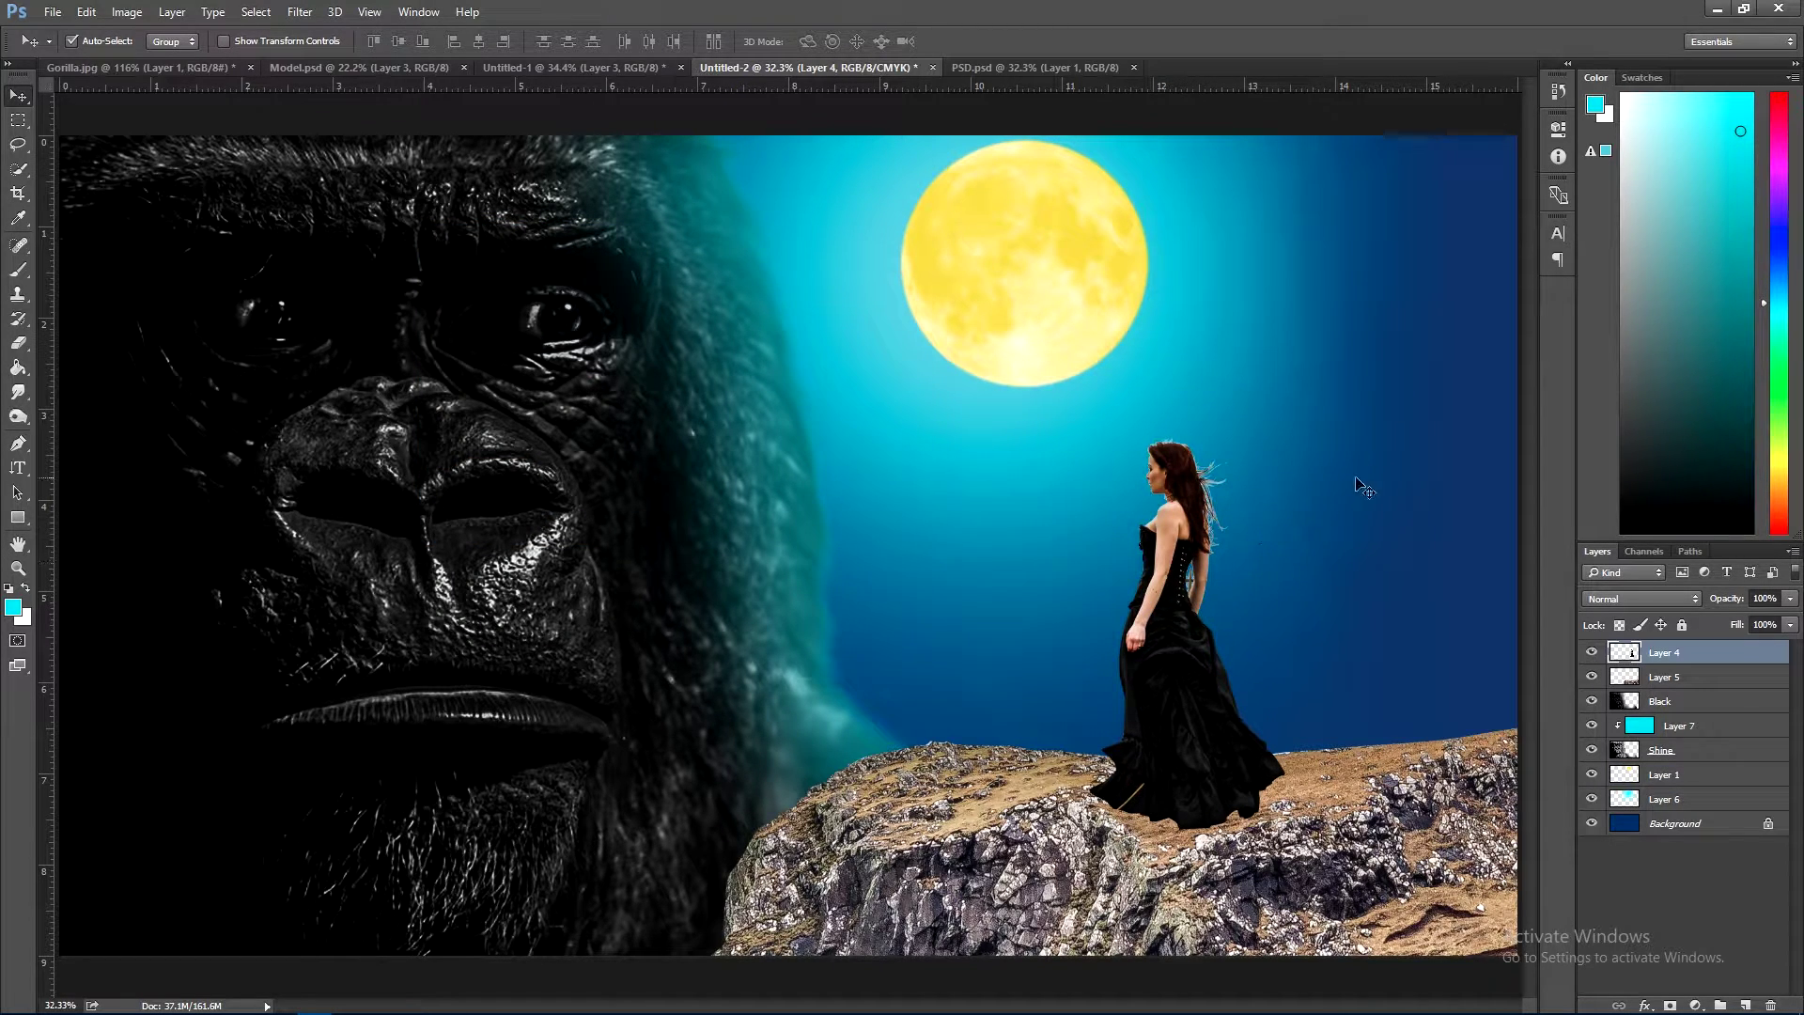
pyautogui.click(370, 12)
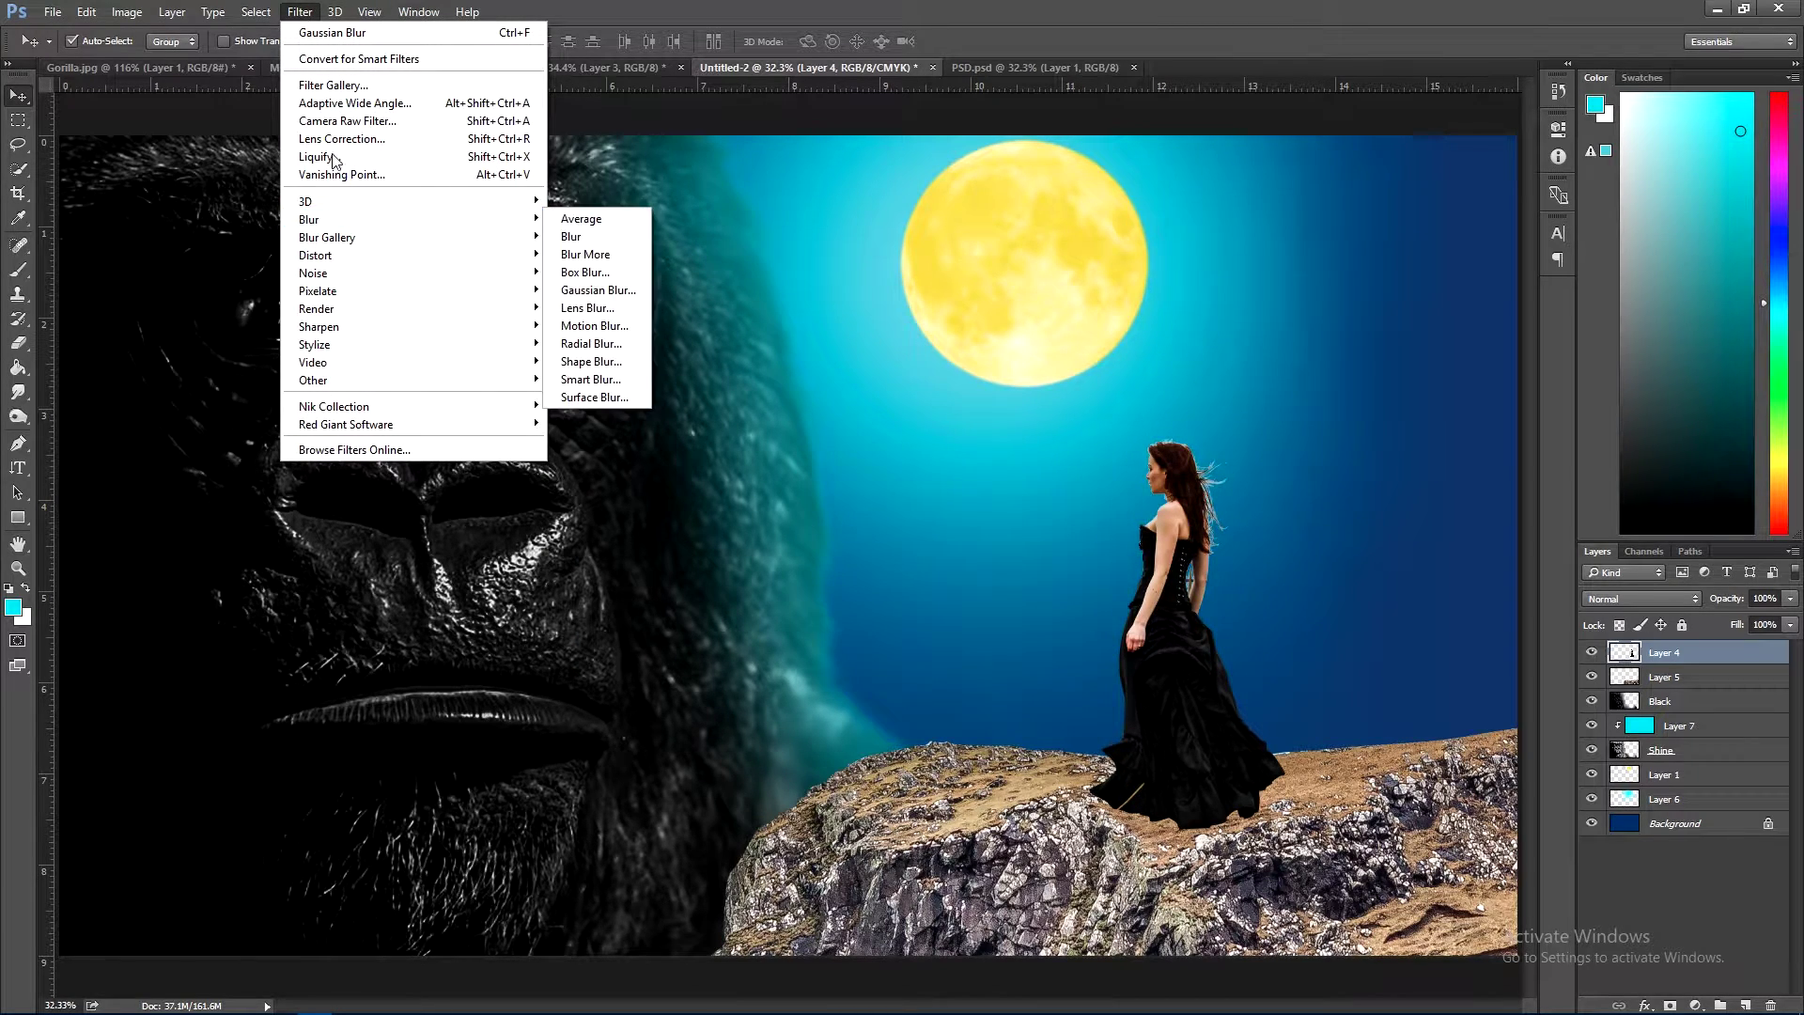
pyautogui.click(335, 122)
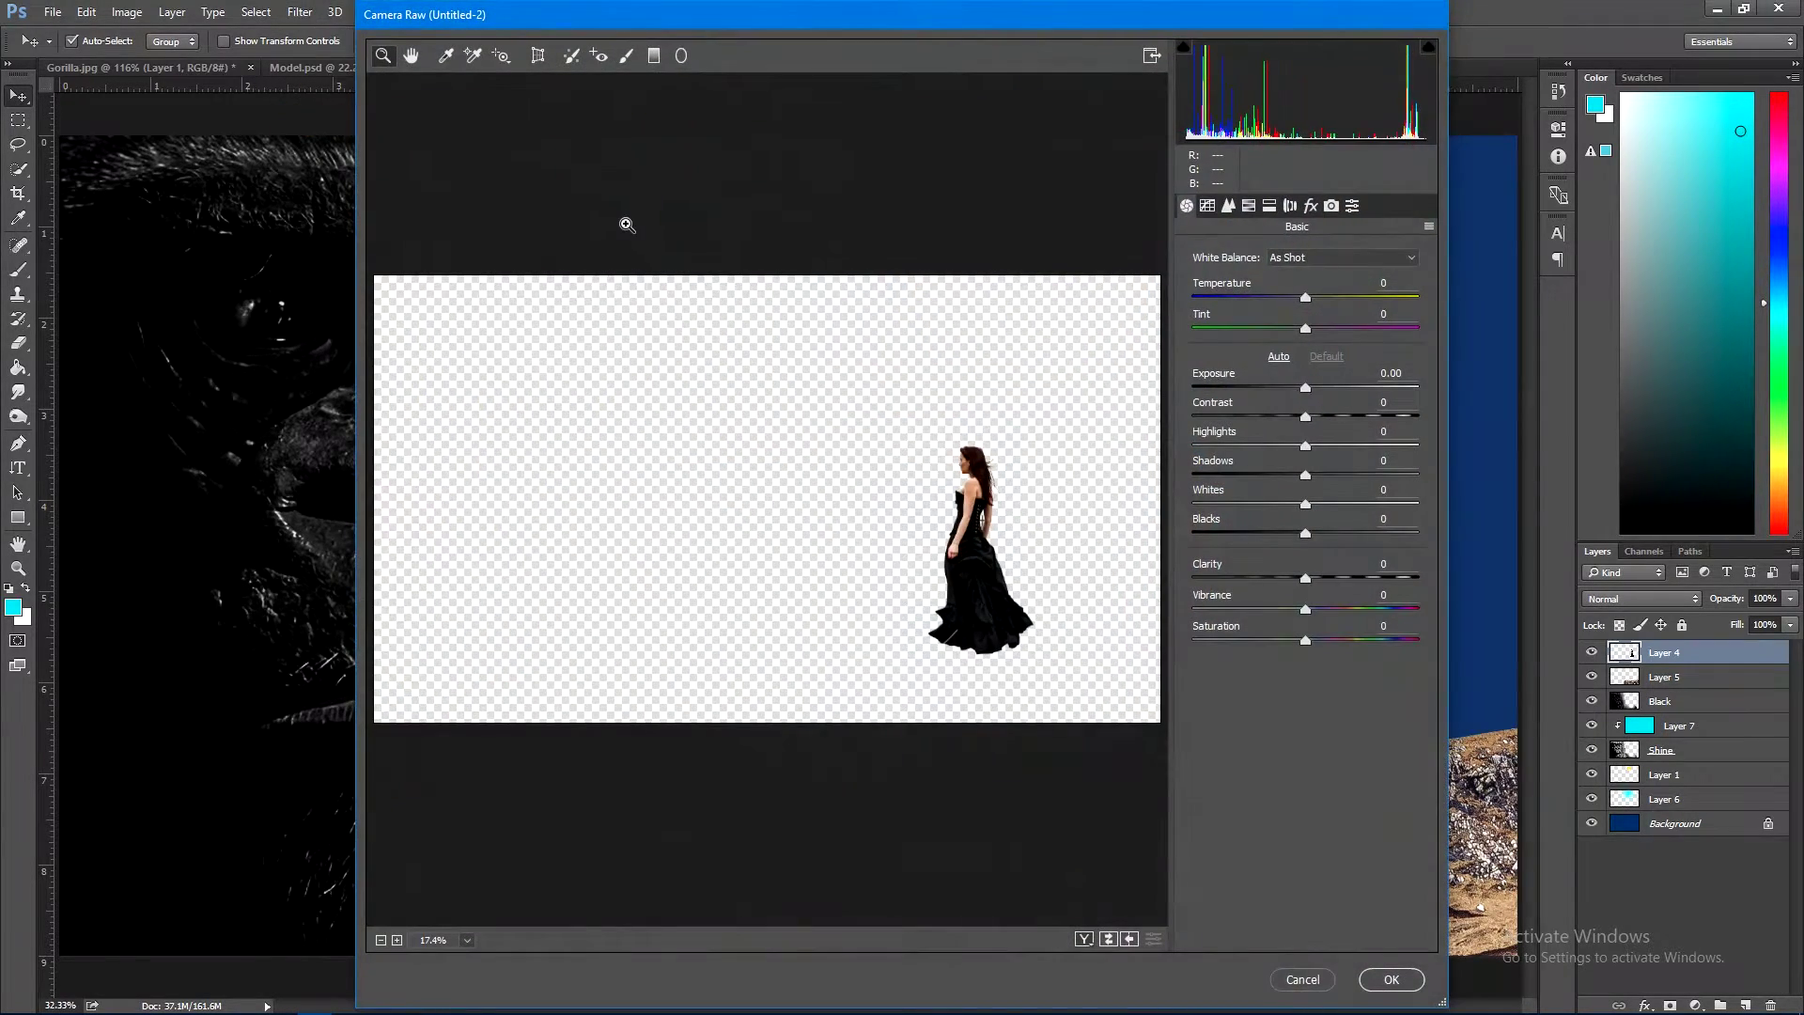
pyautogui.moveTo(1304, 447); pyautogui.dragTo(1294, 449)
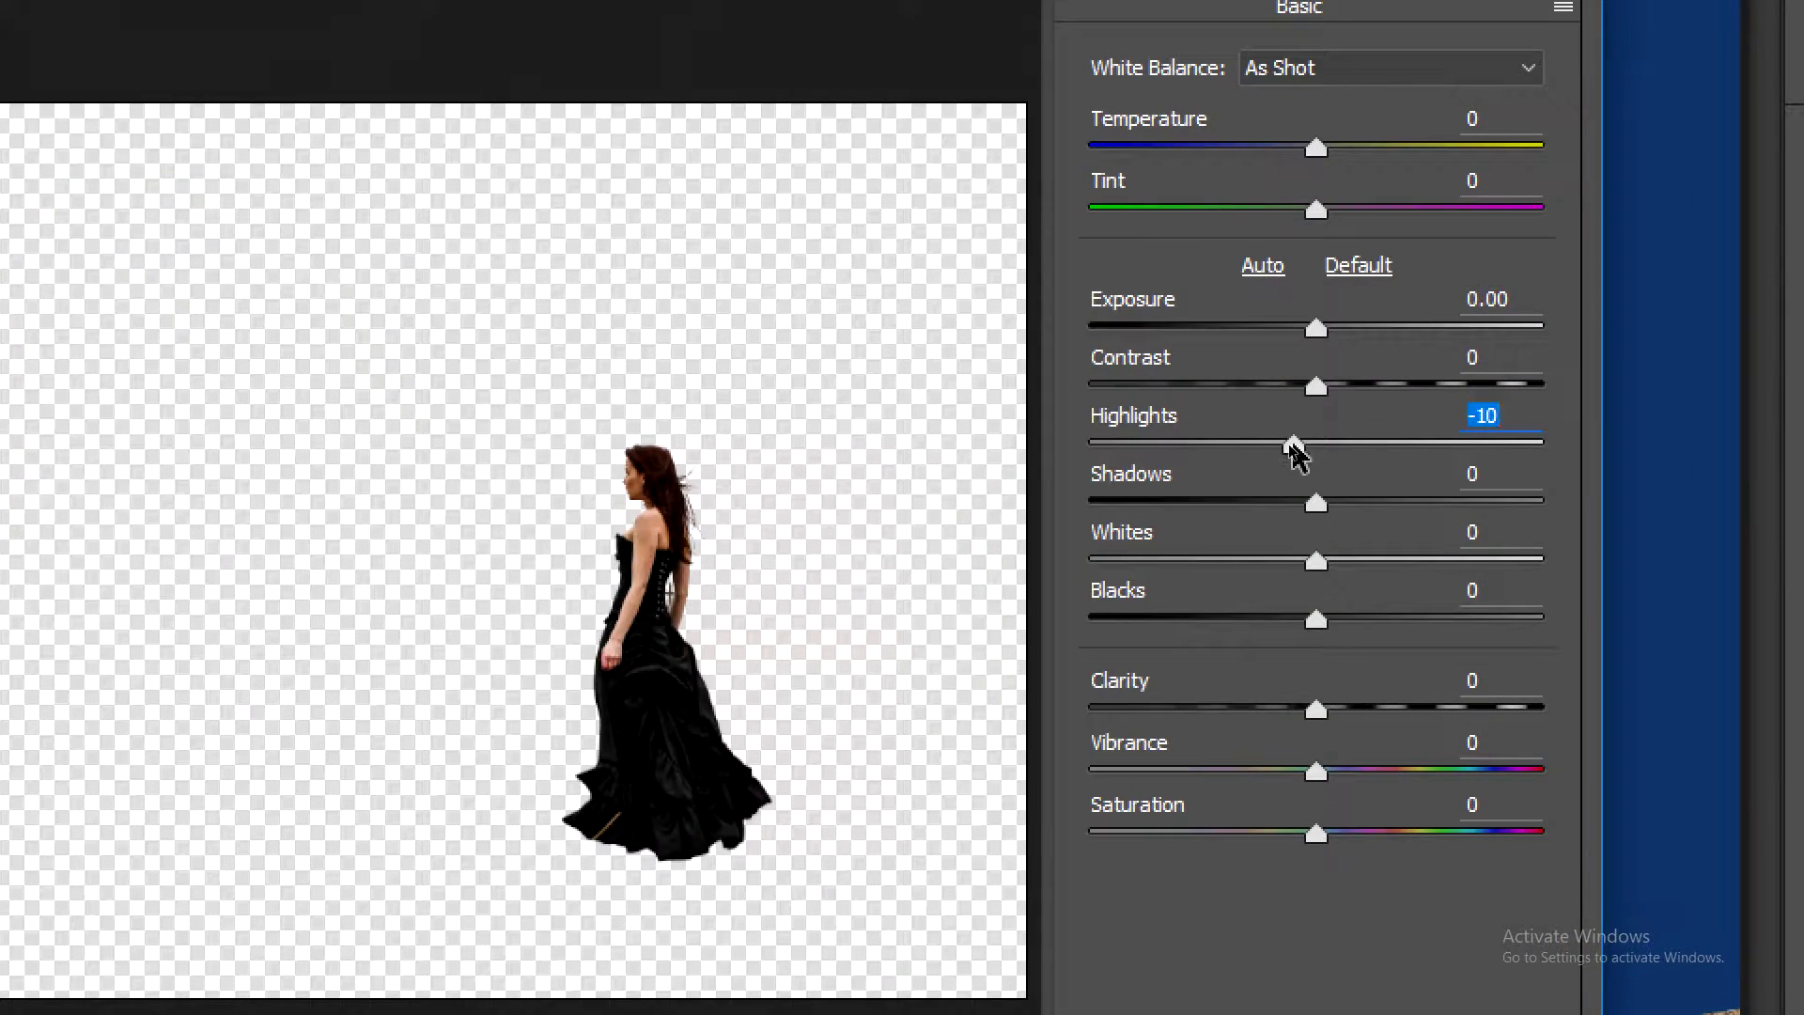
pyautogui.moveTo(1293, 449)
pyautogui.mouseDown()
pyautogui.moveTo(1264, 446)
pyautogui.moveTo(1306, 449)
pyautogui.moveTo(1313, 470)
pyautogui.mouseUp()
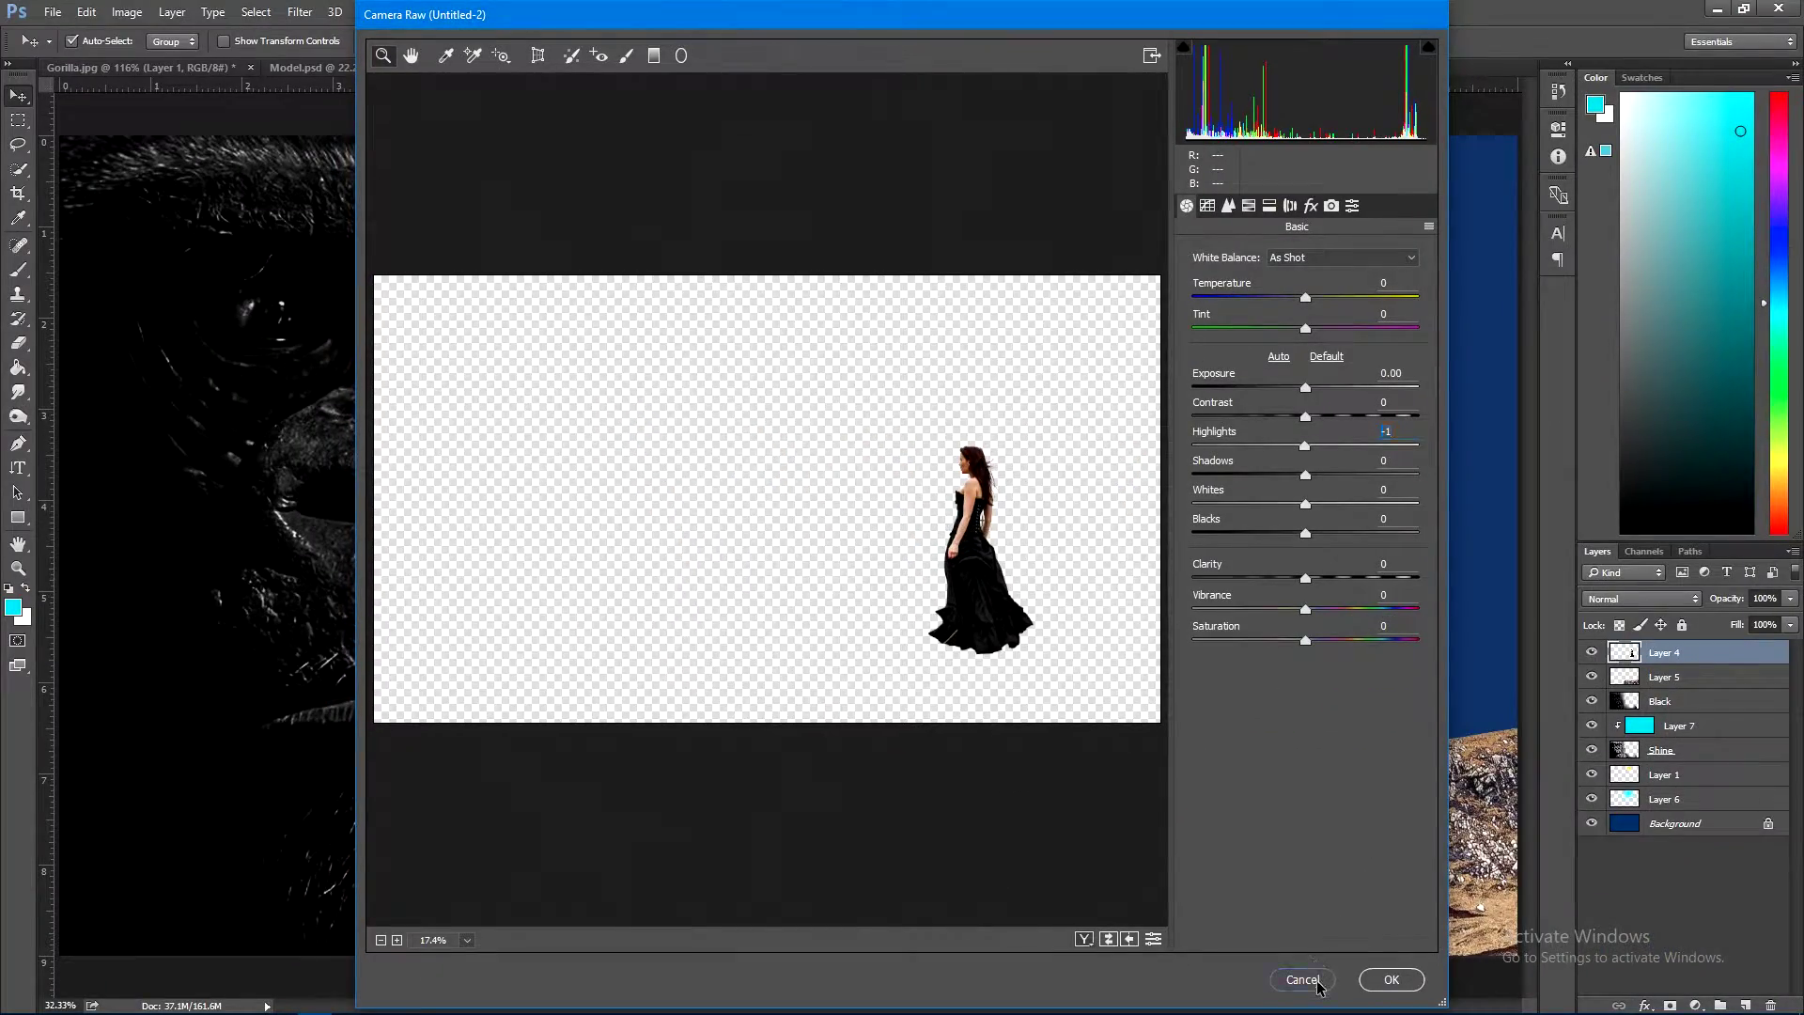
pyautogui.click(1316, 981)
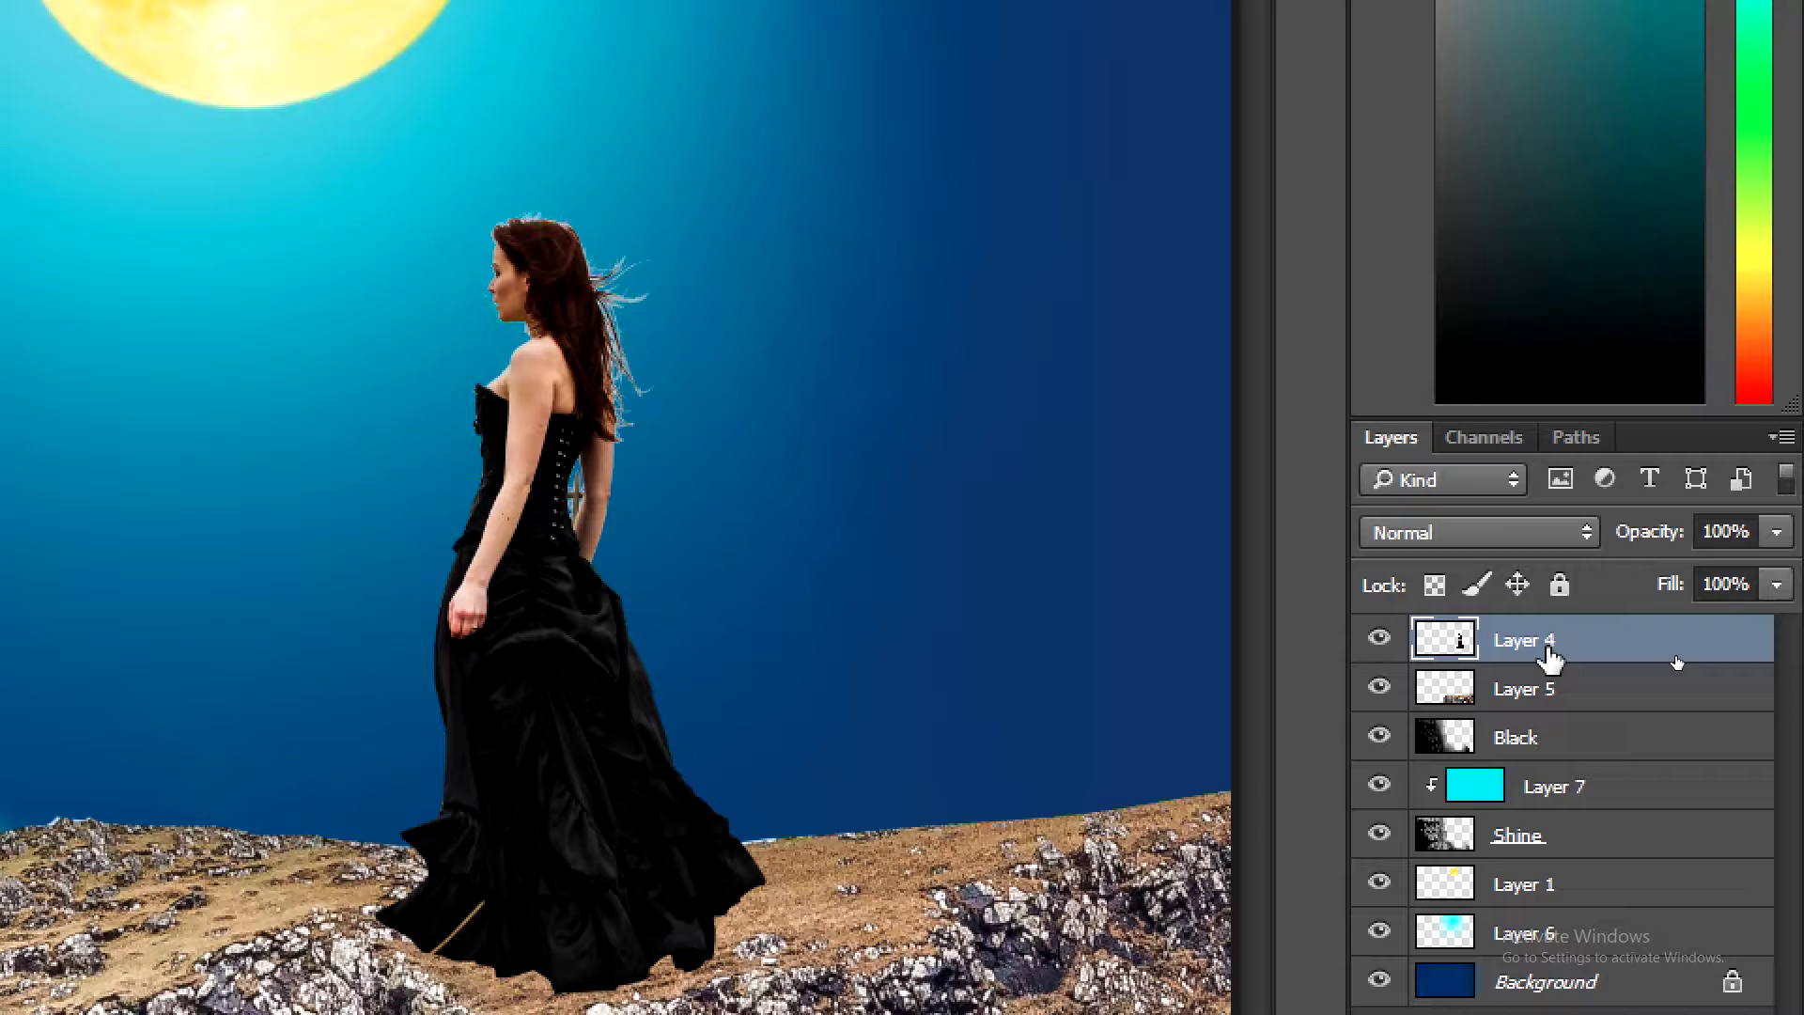
# - Duplicate Layer 4, naming the top copy Black and the original Shine
pyautogui.hotkey('ctrl', 'j')
pyautogui.doubleClick(1550, 648)
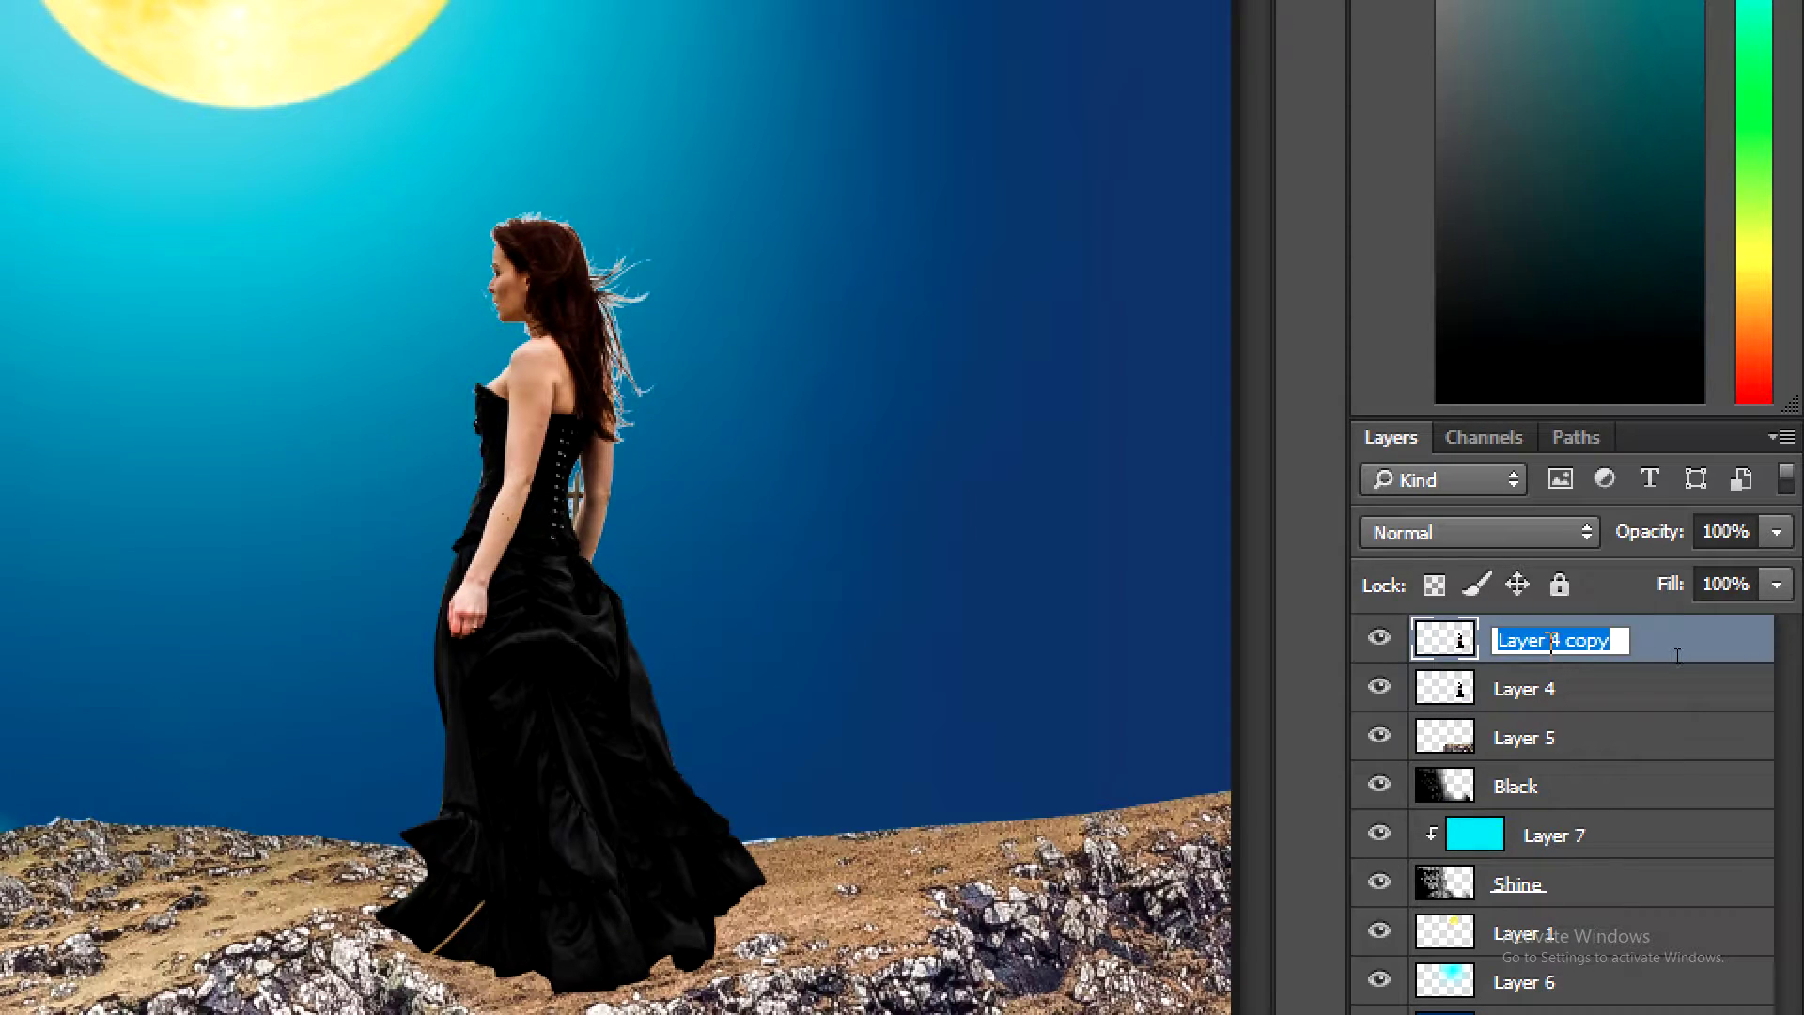
pyautogui.write('Blac')
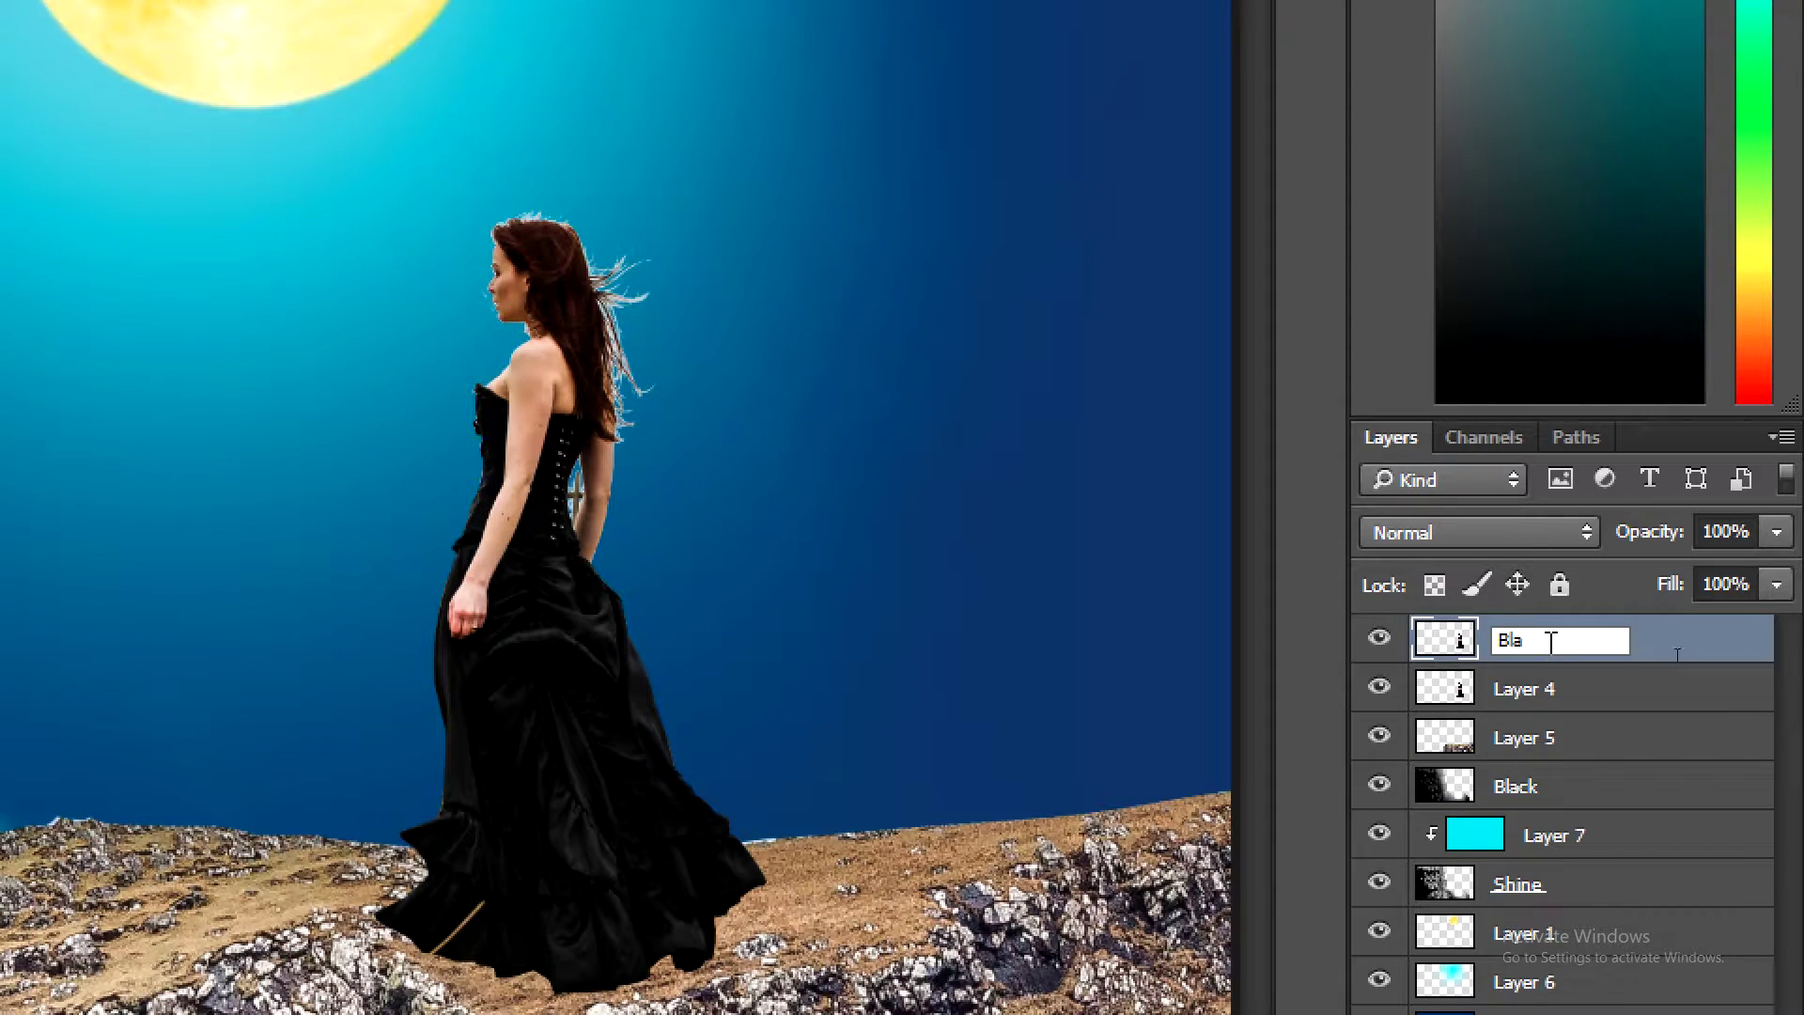
pyautogui.write('k')
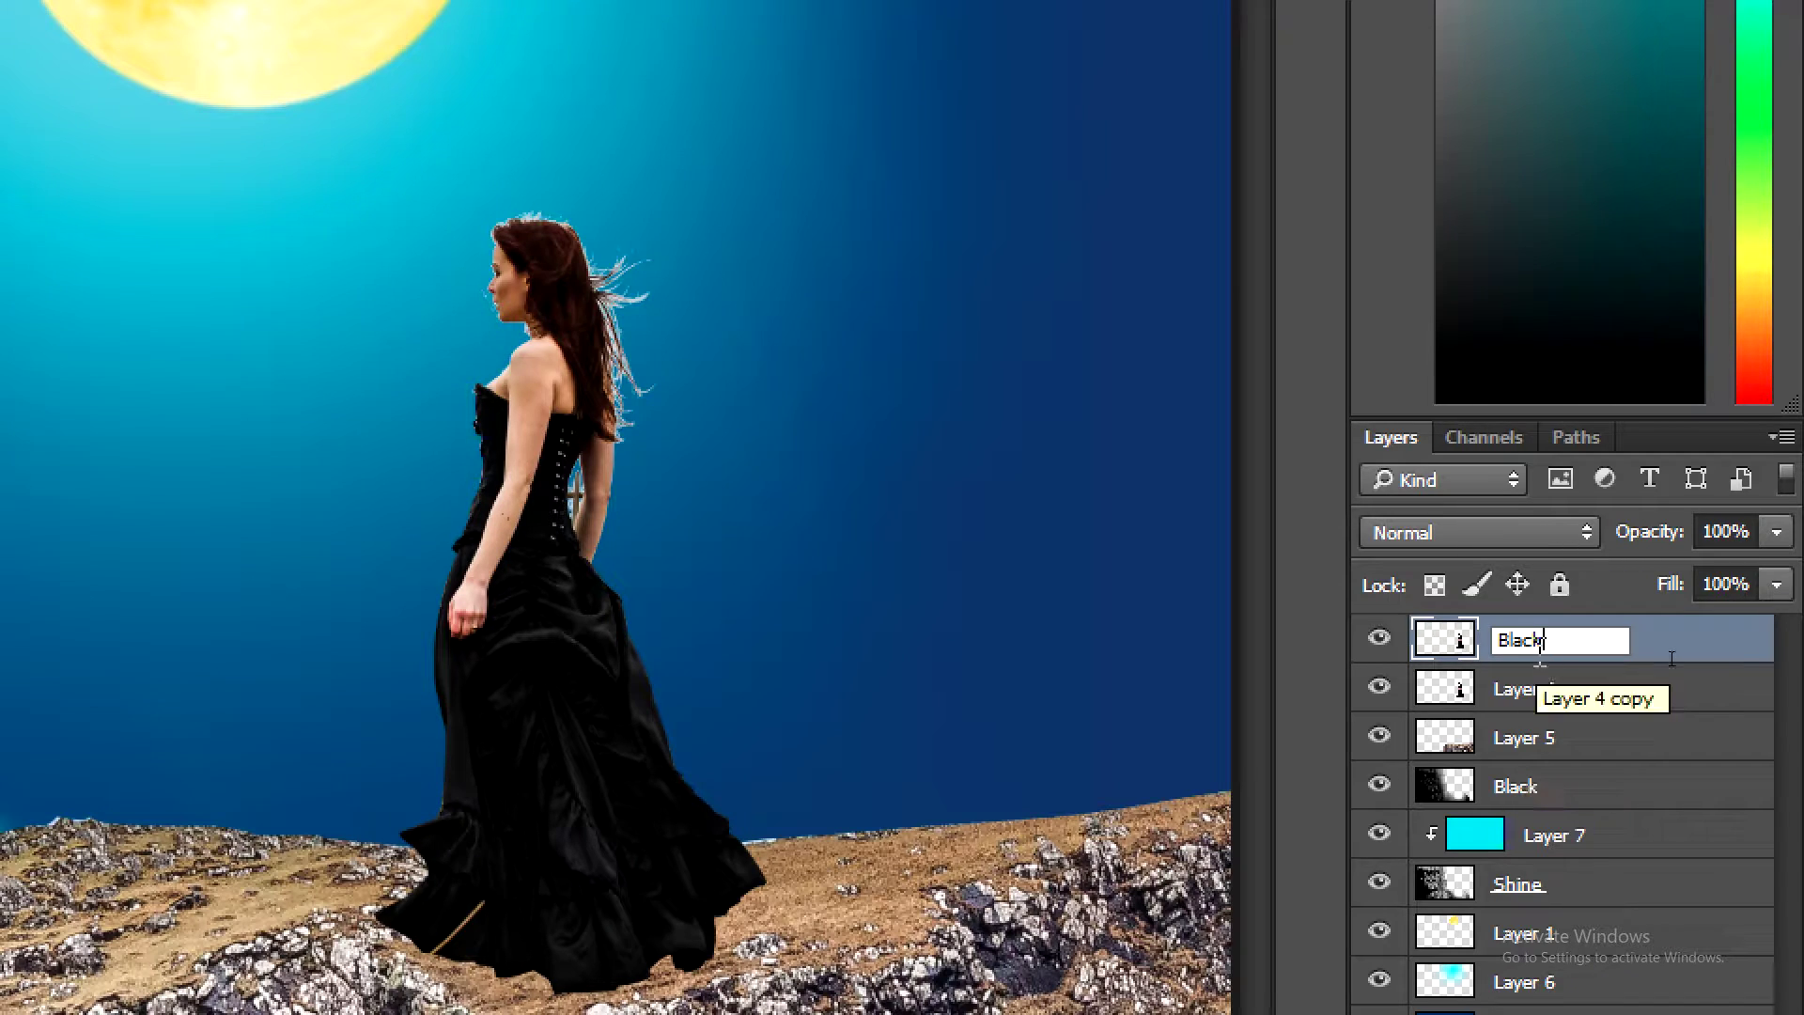
pyautogui.click(1541, 692)
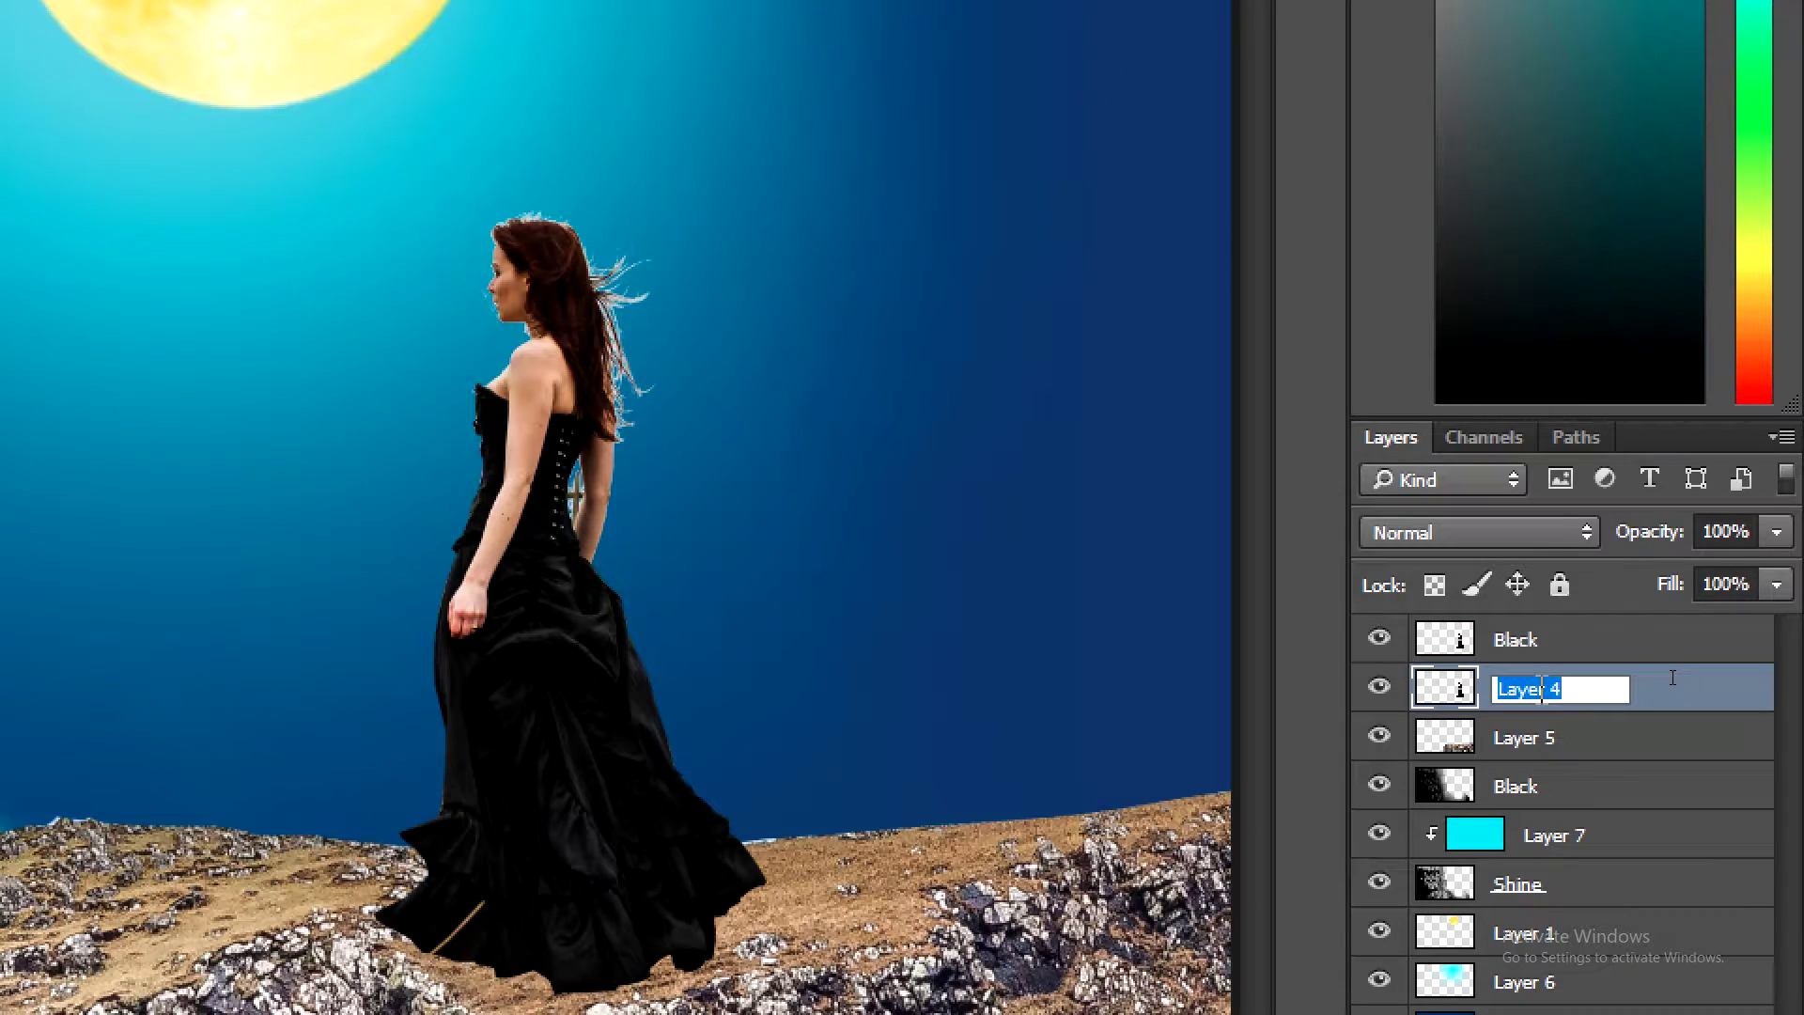
pyautogui.write('Shine')
pyautogui.click(1584, 742)
pyautogui.click(1586, 695)
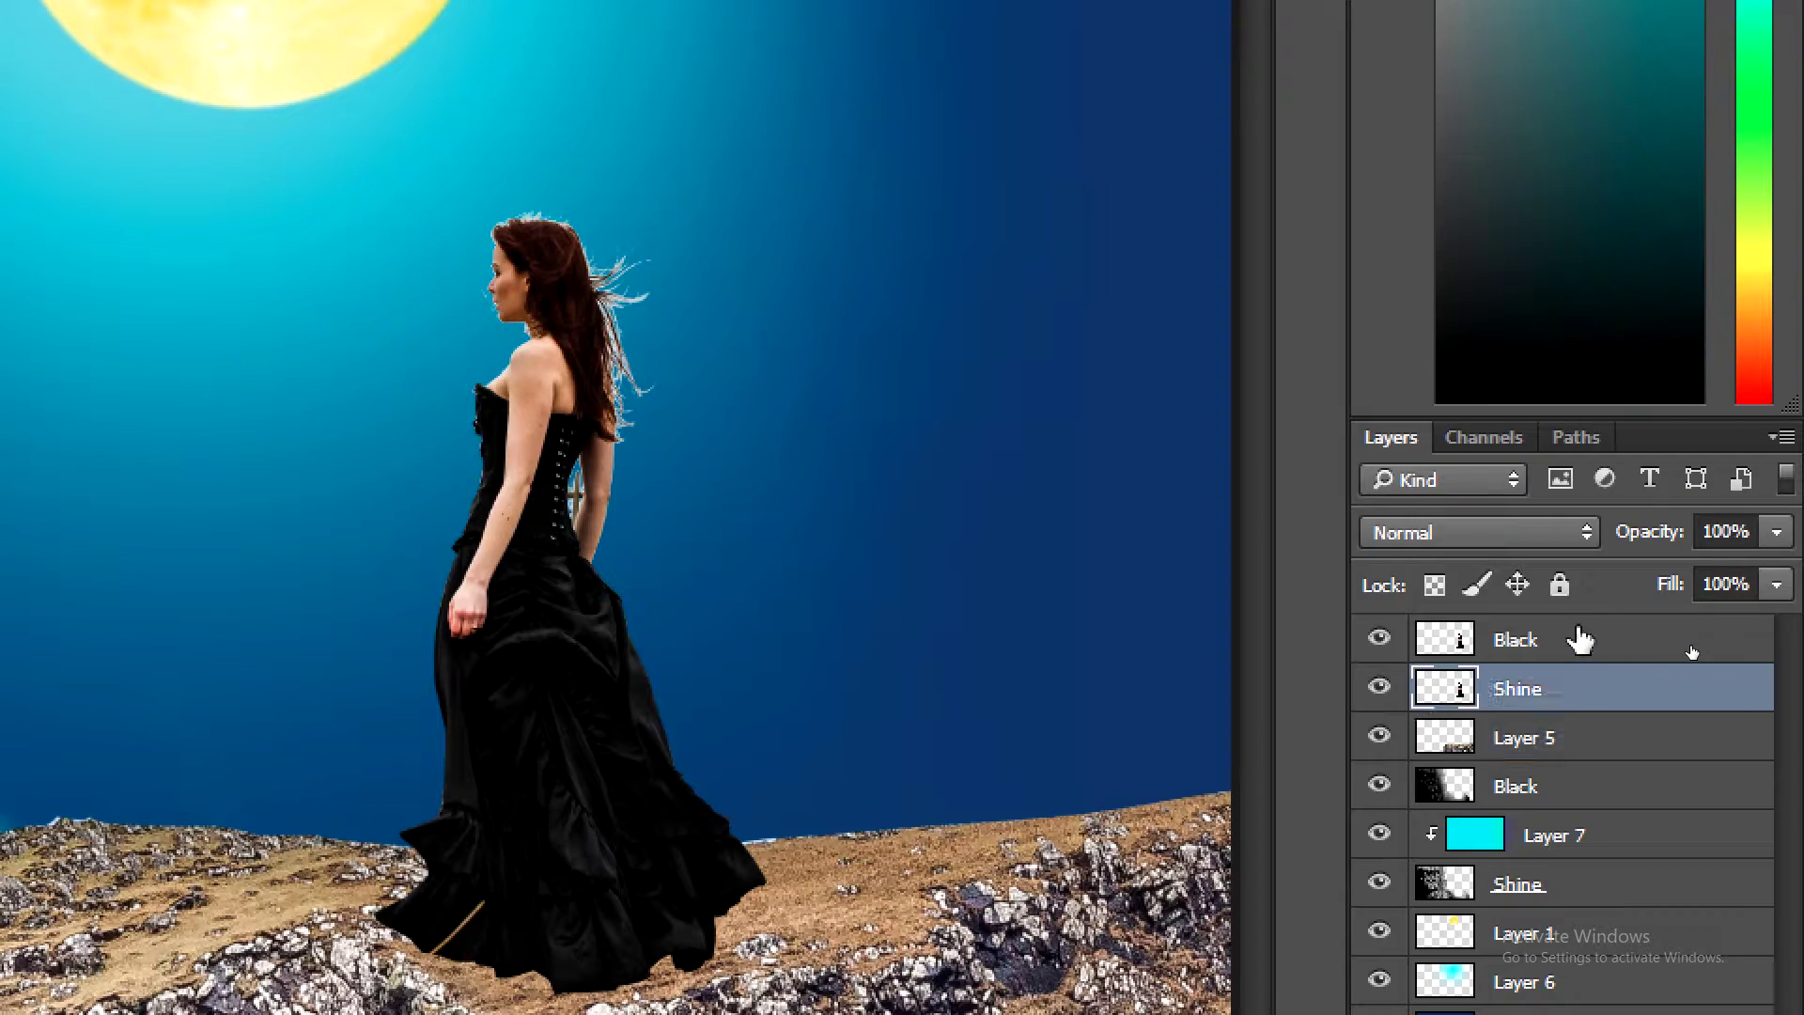
pyautogui.click(1581, 639)
pyautogui.press('d')
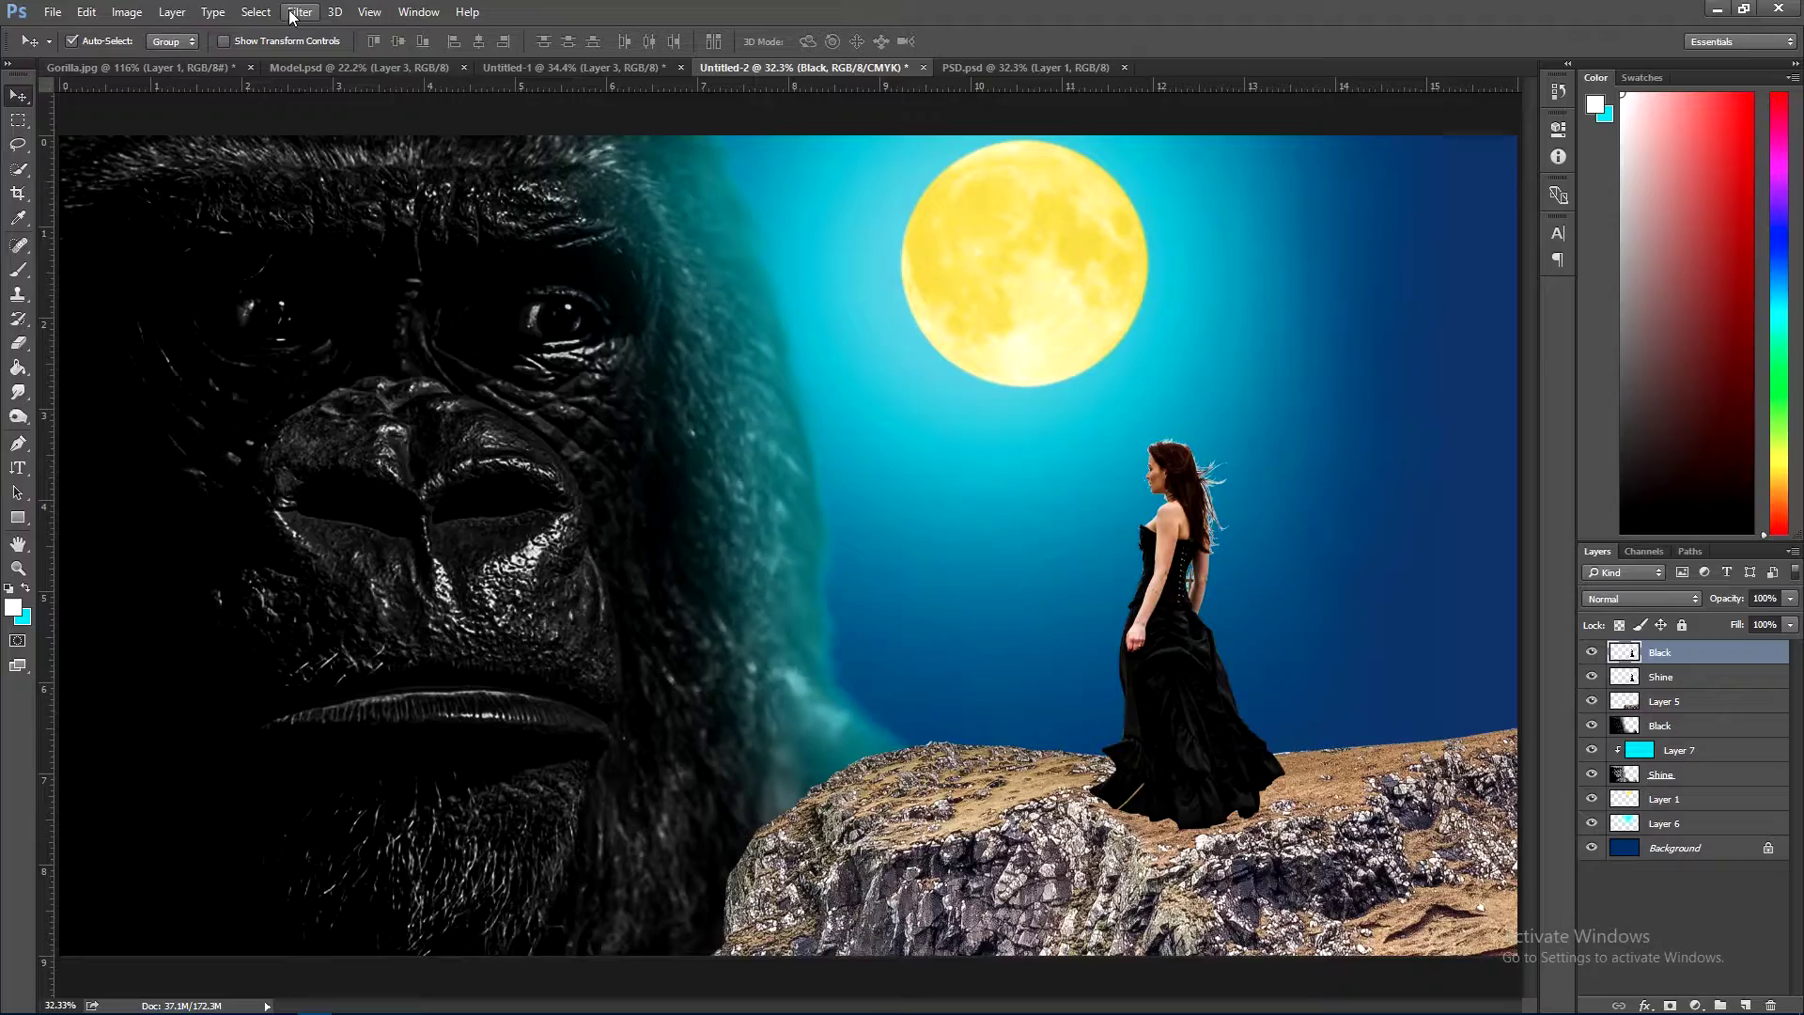
# - Give Black a Camera Raw filter: Exposure -2.30, Contrast -13, Whites +51, Vibrance +18, Clarity +26
pyautogui.click(293, 13)
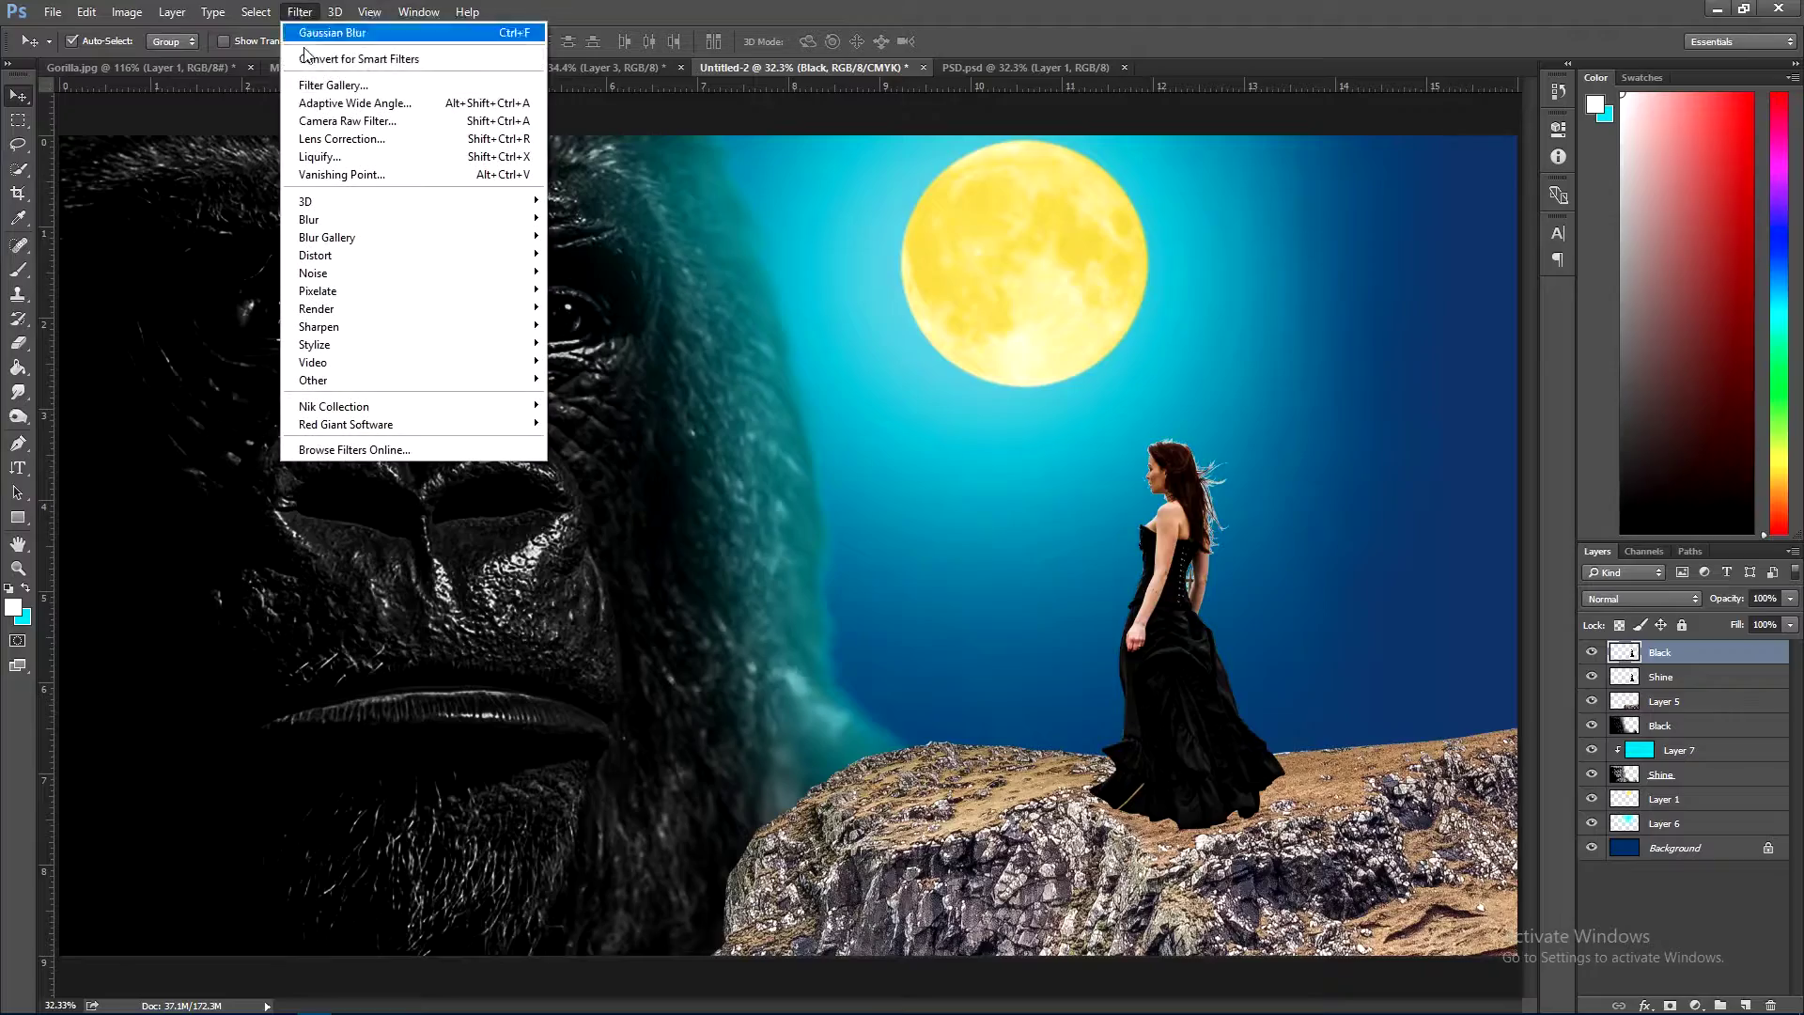
pyautogui.click(331, 122)
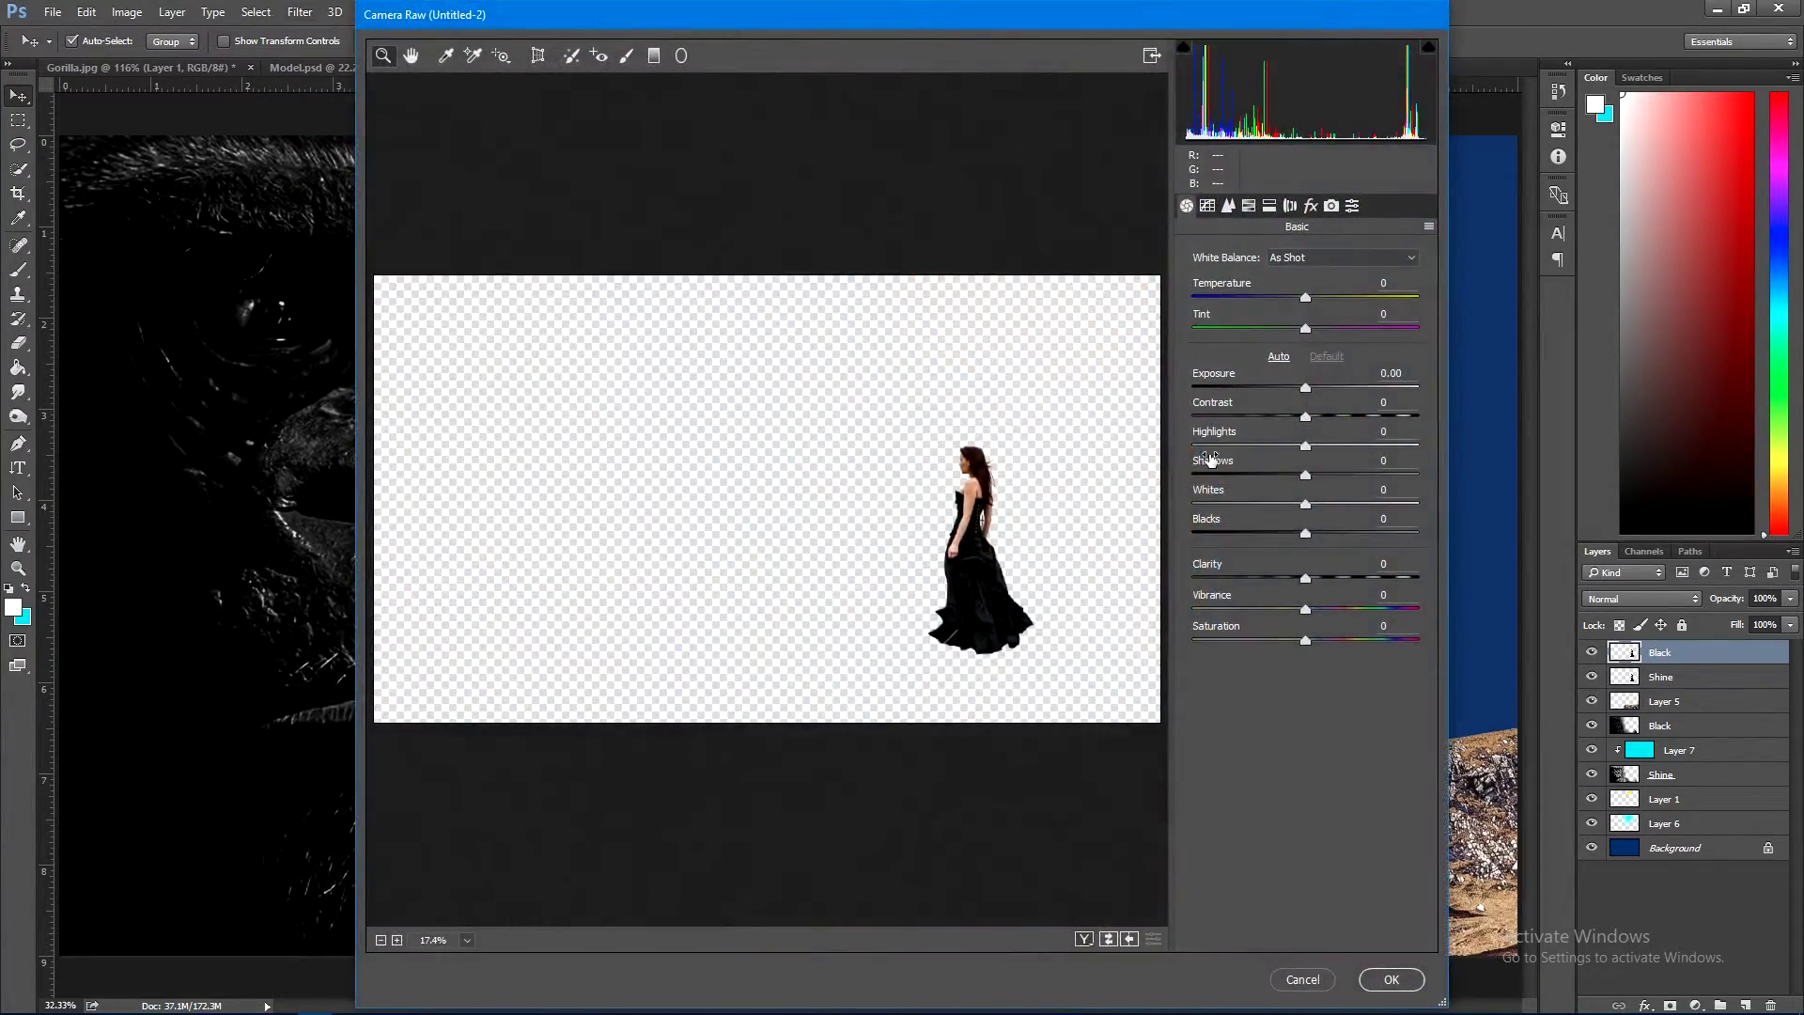
pyautogui.moveTo(1320, 415); pyautogui.dragTo(1292, 420)
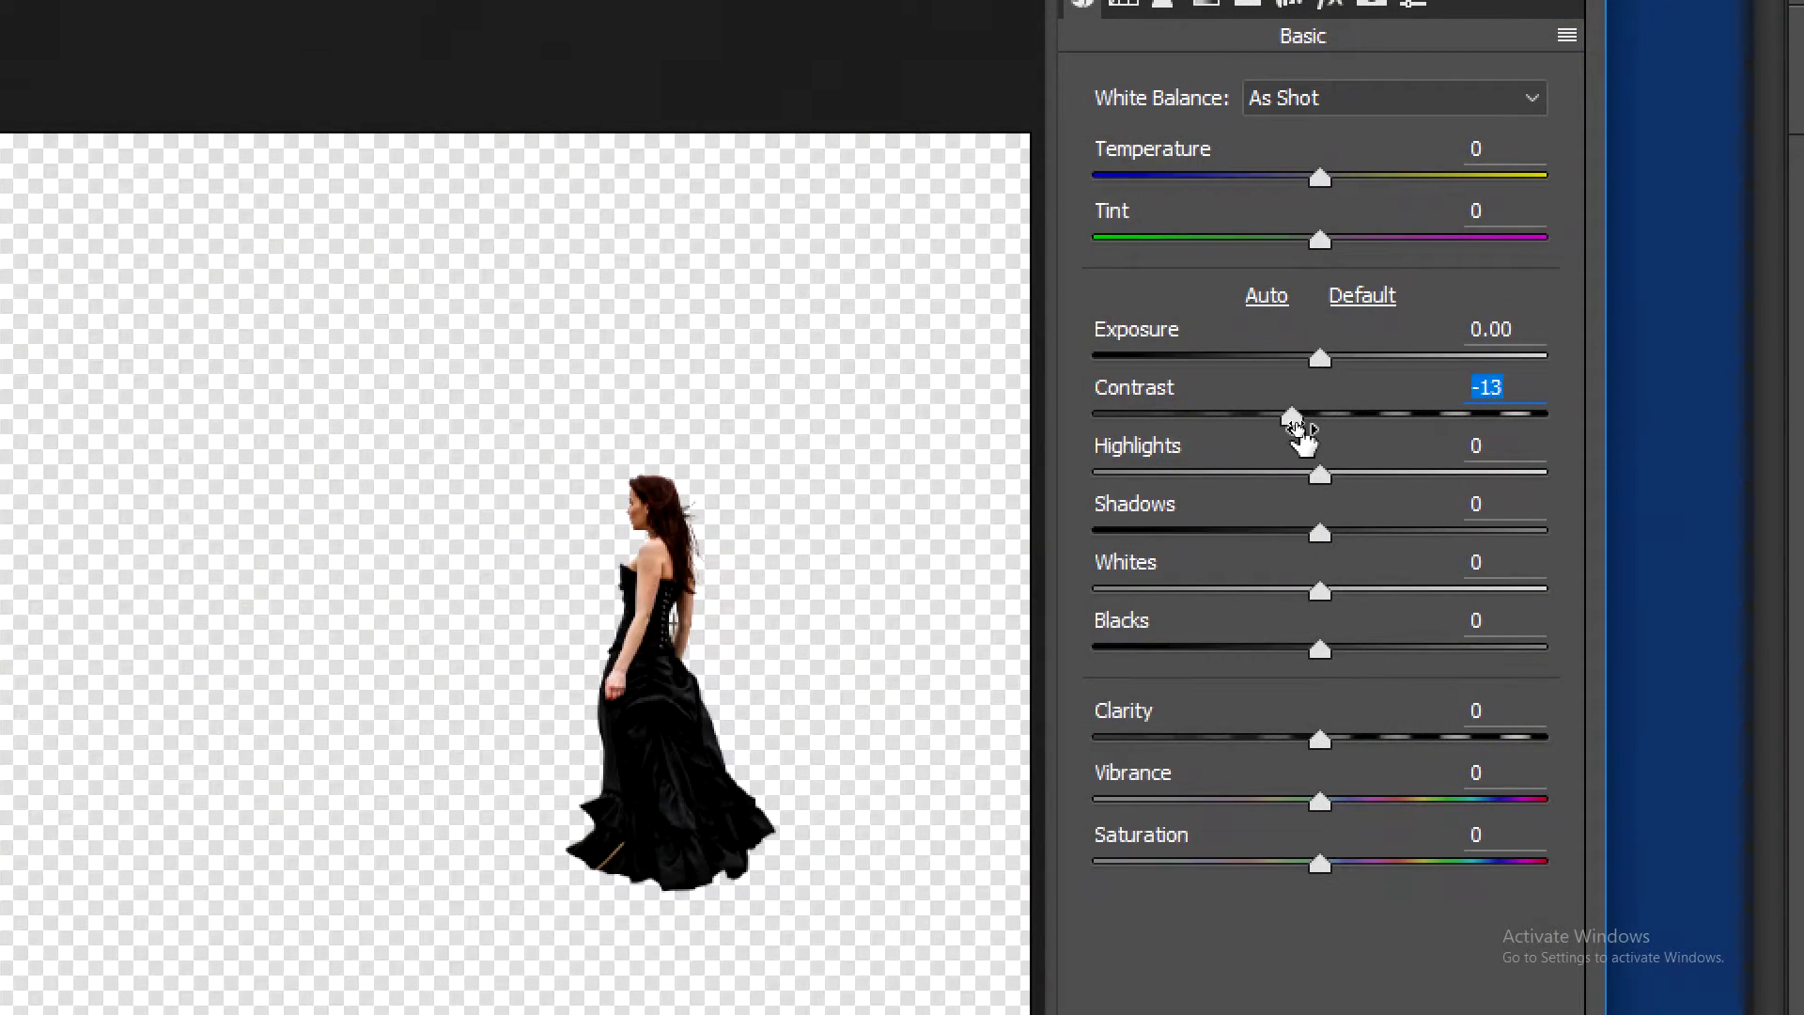
pyautogui.moveTo(1320, 357); pyautogui.dragTo(1219, 357)
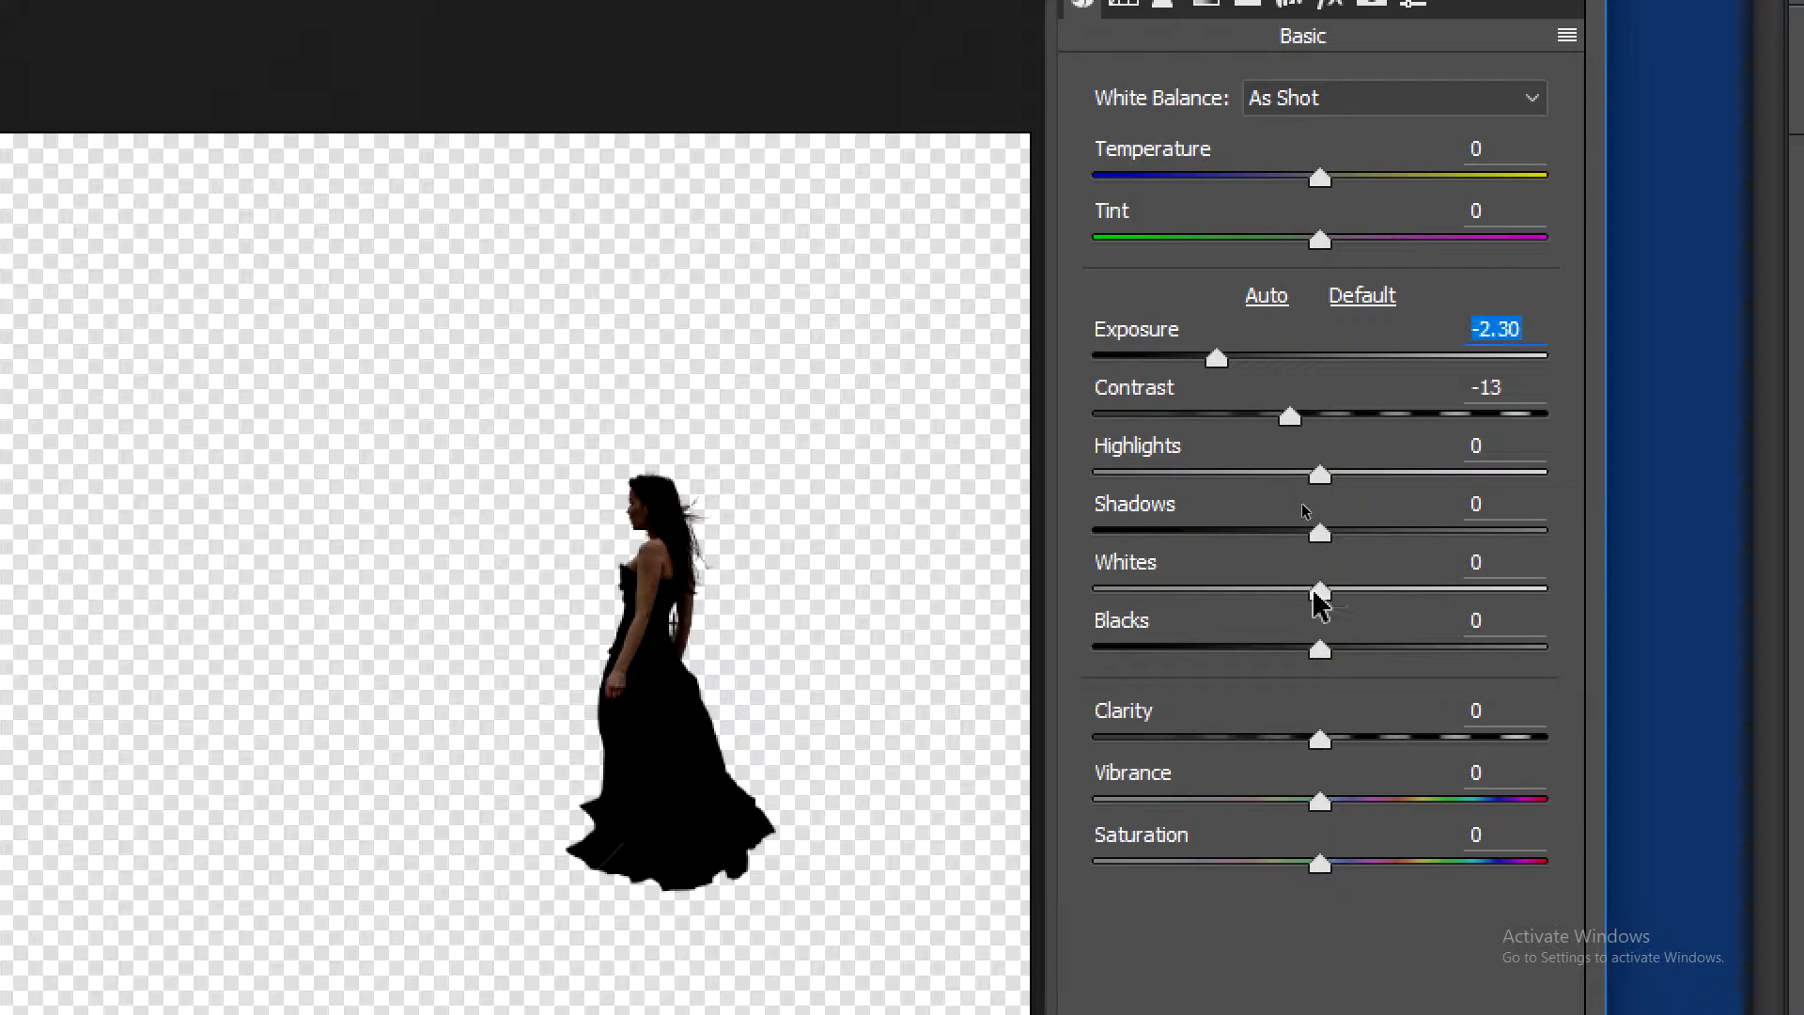
pyautogui.moveTo(1319, 592)
pyautogui.mouseDown()
pyautogui.moveTo(1500, 609)
pyautogui.moveTo(1397, 612)
pyautogui.moveTo(1429, 624)
pyautogui.mouseUp()
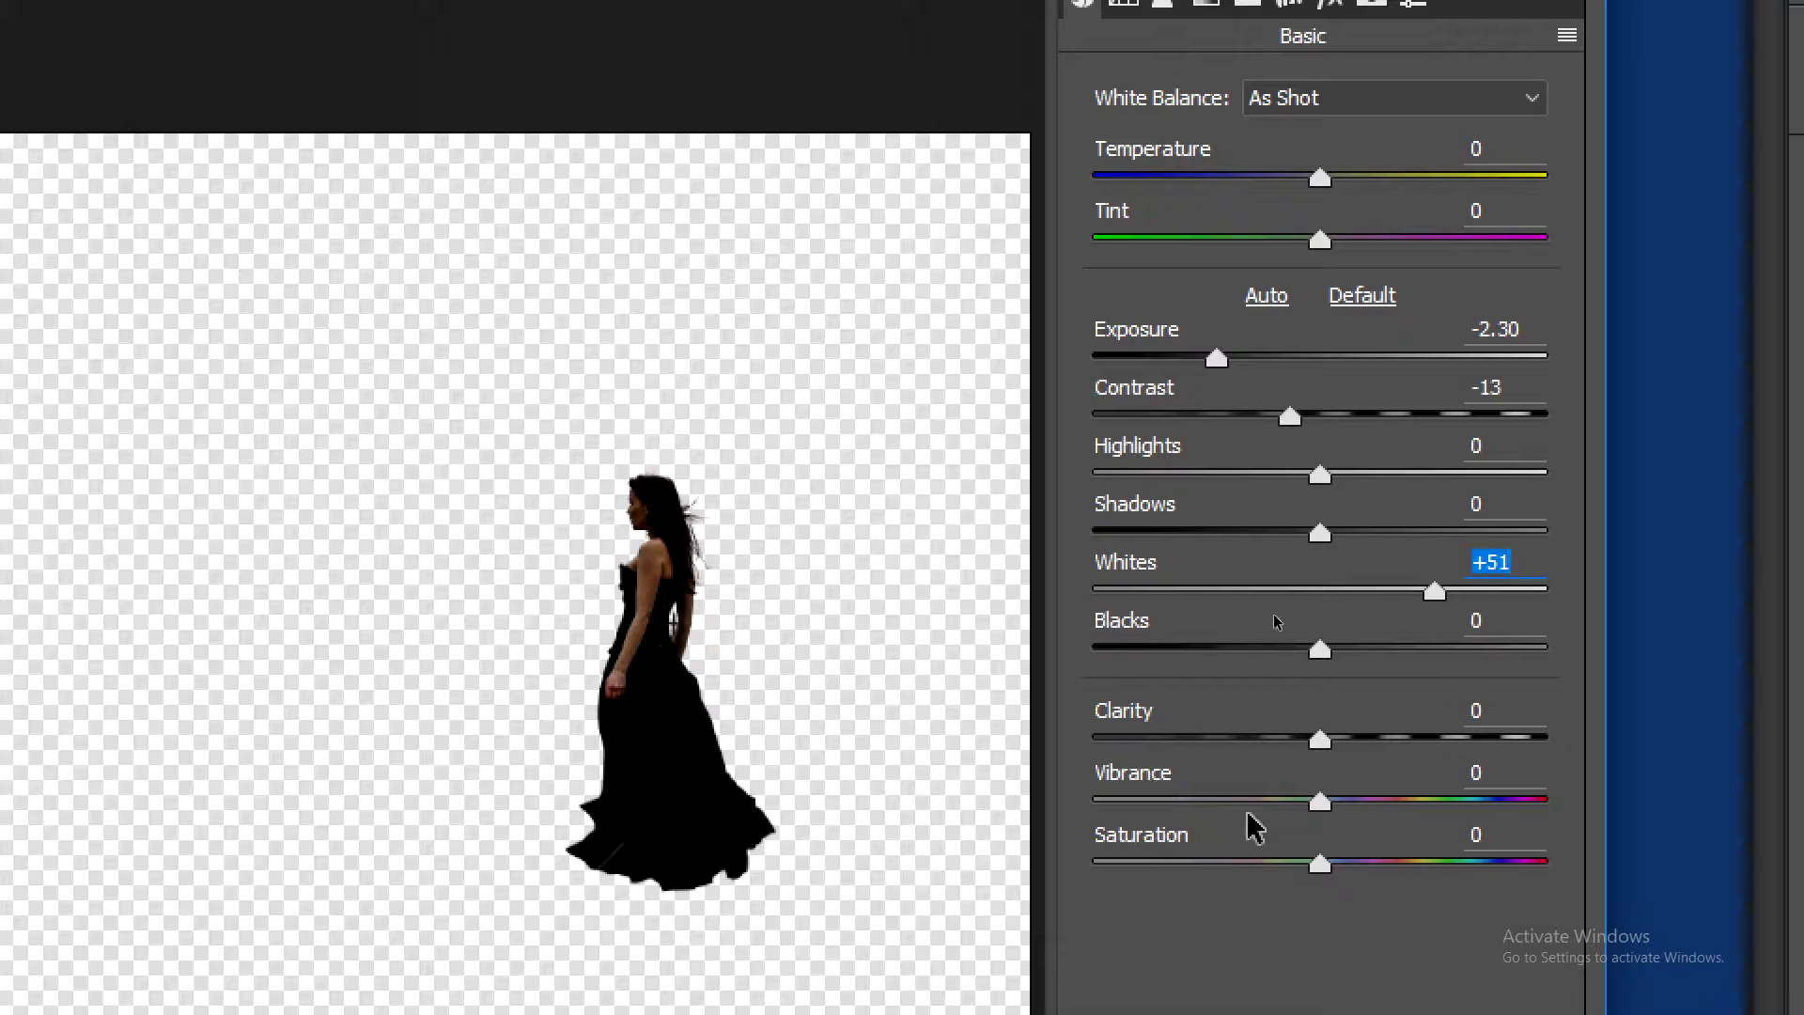
pyautogui.moveTo(1327, 800); pyautogui.dragTo(1359, 803)
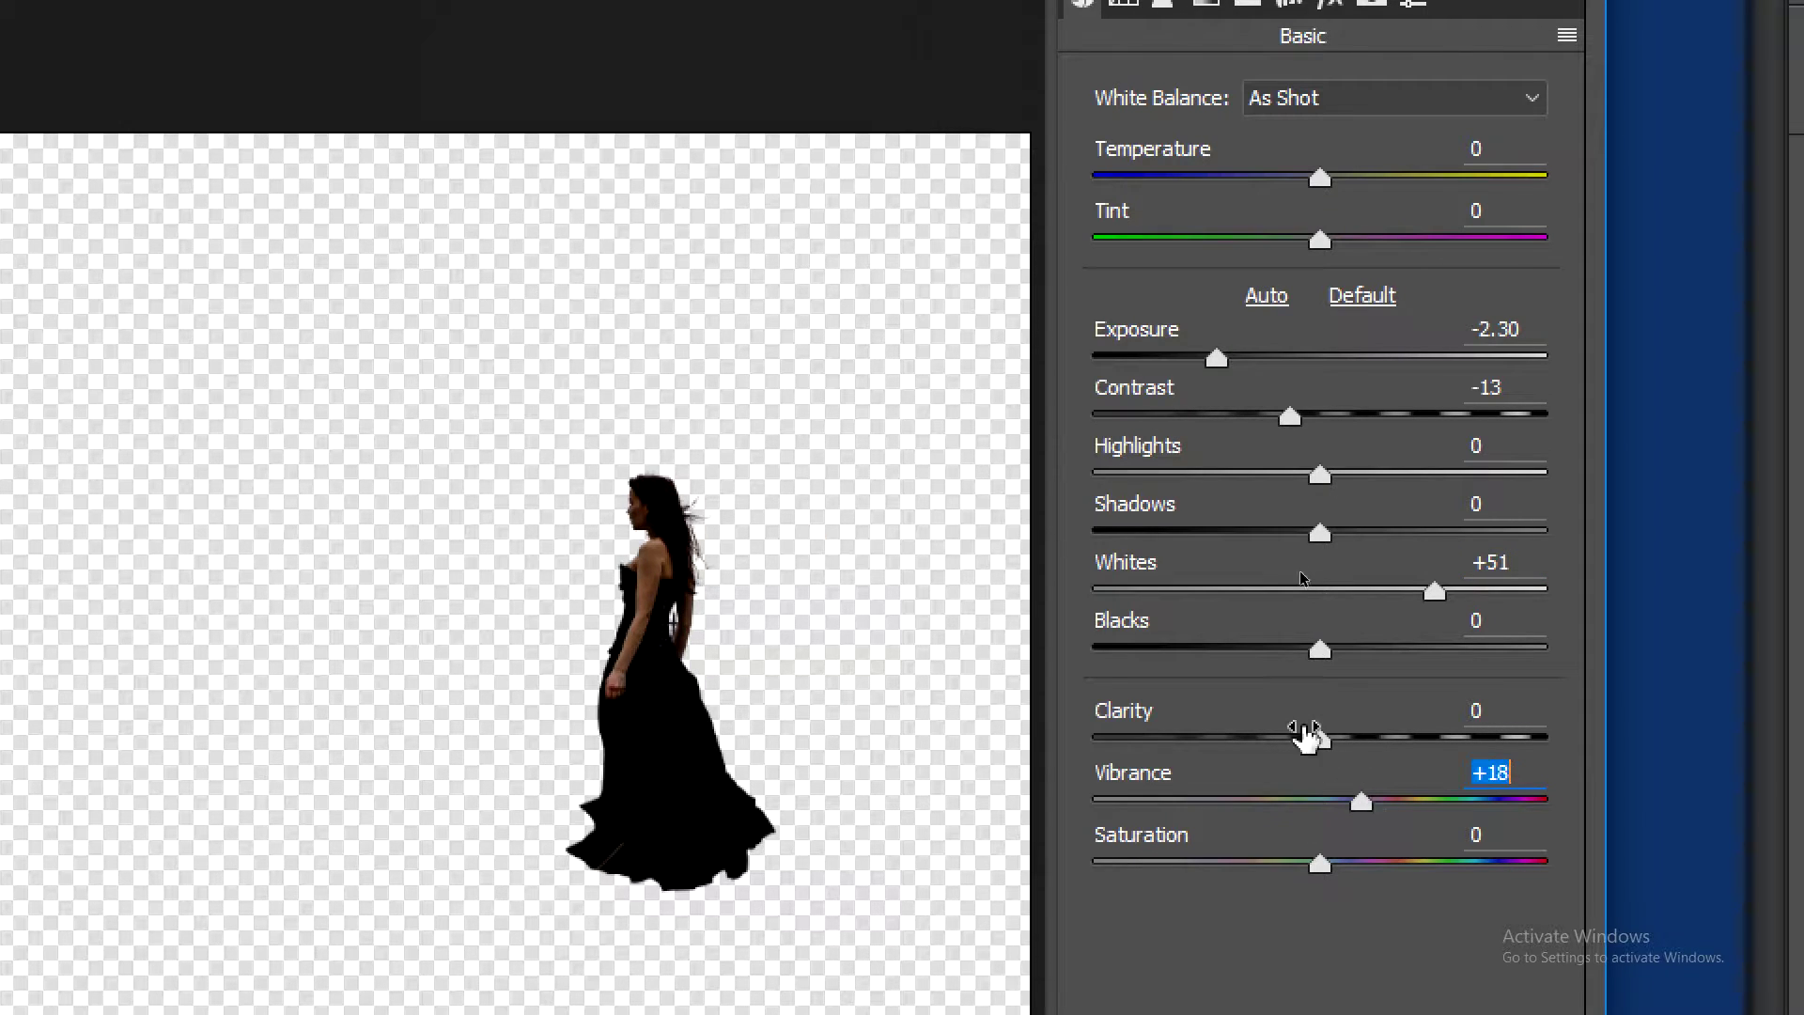
pyautogui.moveTo(1320, 739)
pyautogui.mouseDown()
pyautogui.moveTo(1423, 742)
pyautogui.moveTo(1377, 742)
pyautogui.mouseUp()
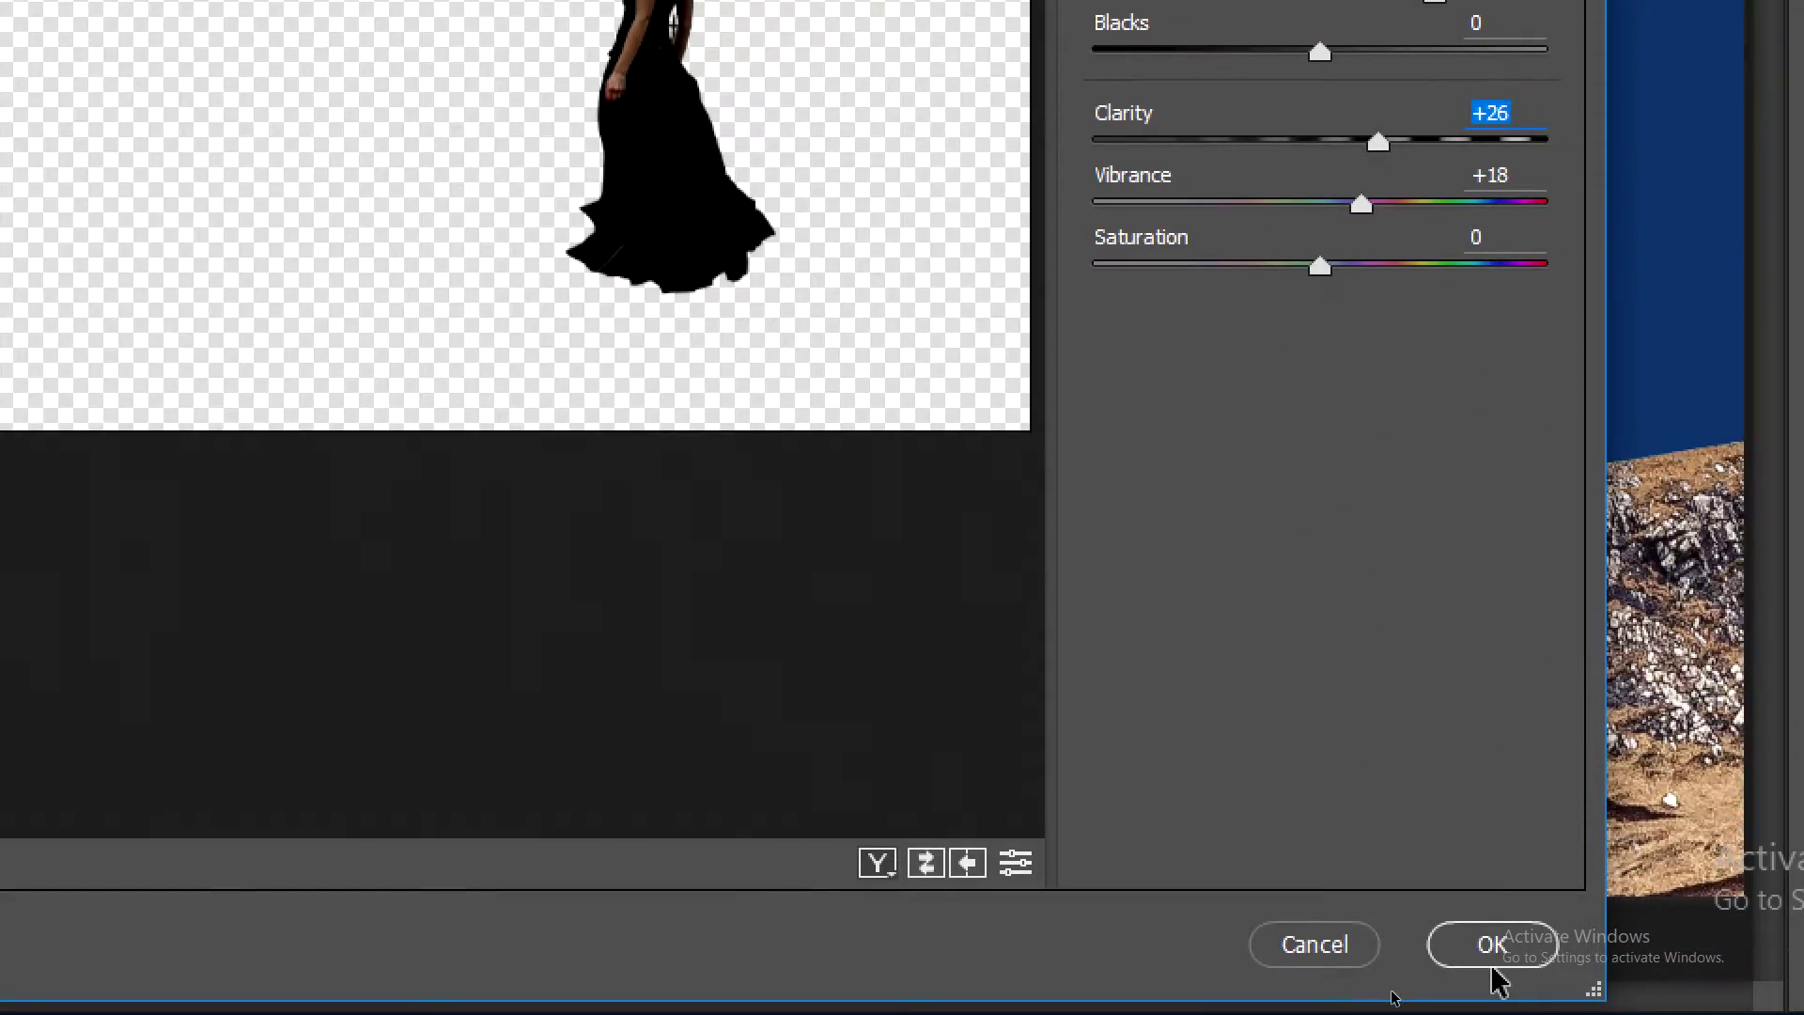
# - Apply the Camera Raw settings and zoom in on the darkened woman
pyautogui.click(1490, 946)
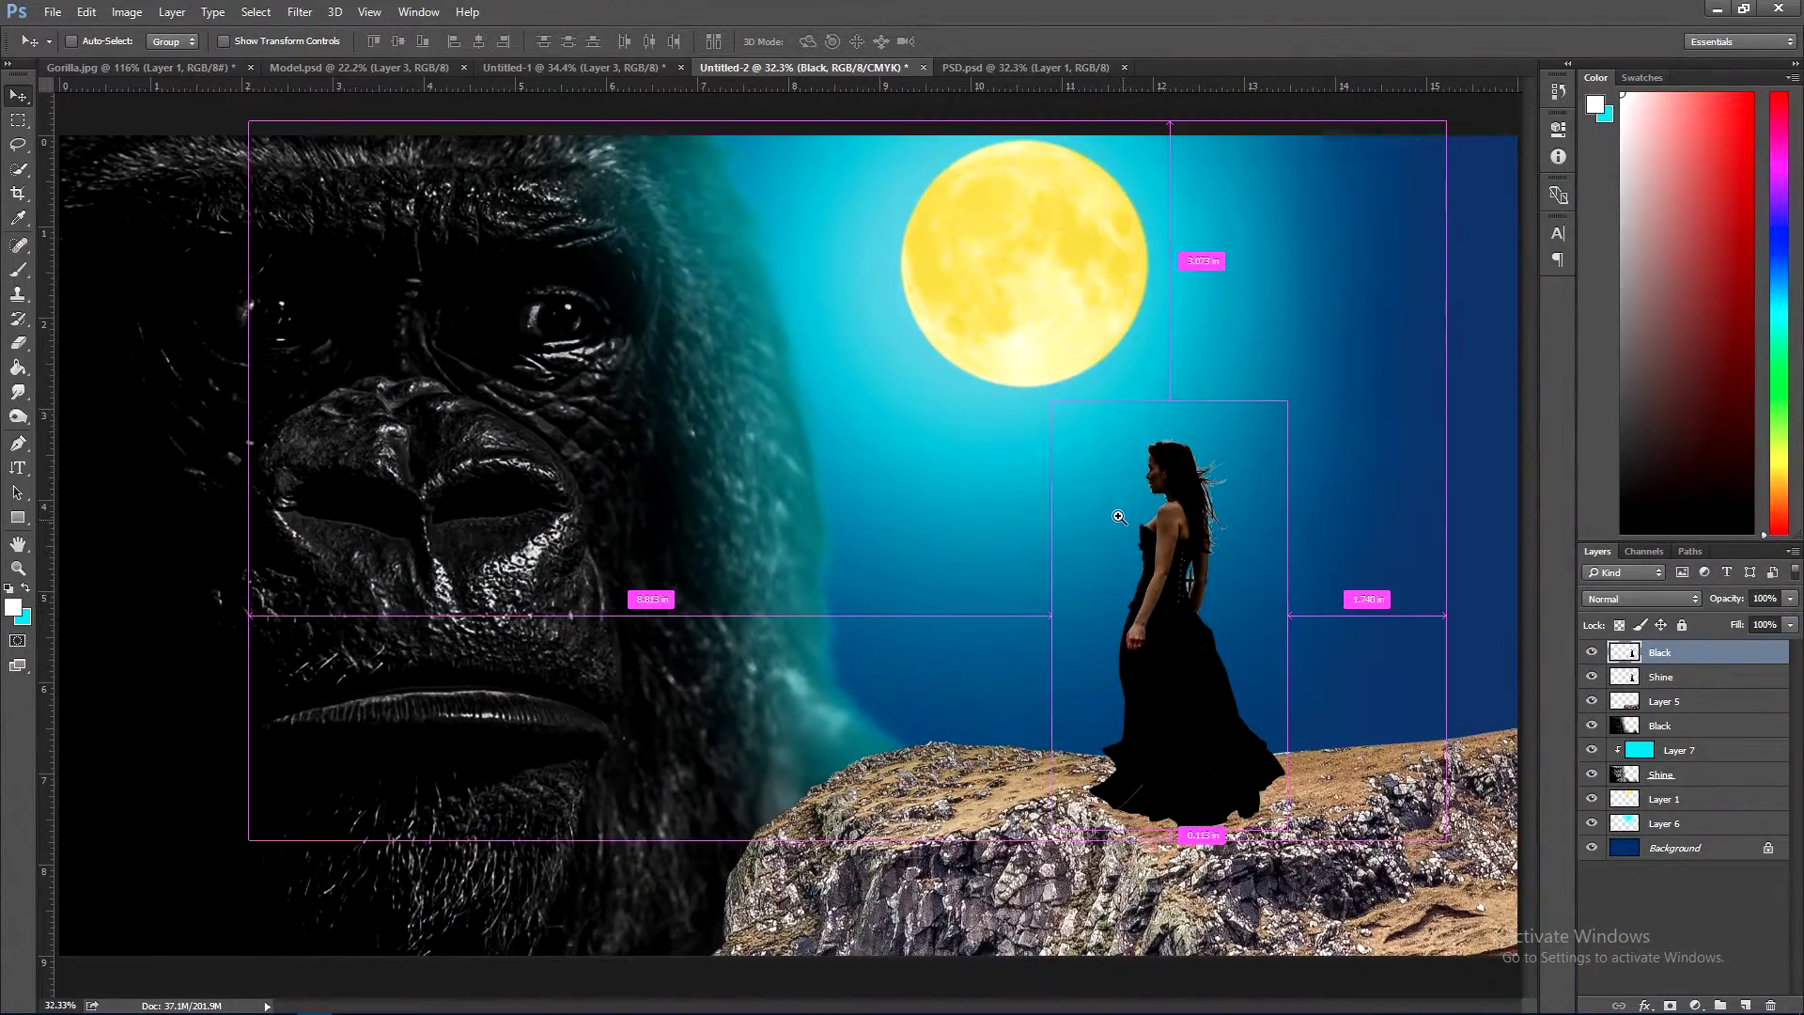
pyautogui.moveTo(1221, 575); pyautogui.dragTo(1315, 575)
pyautogui.moveTo(1007, 613); pyautogui.dragTo(930, 610)
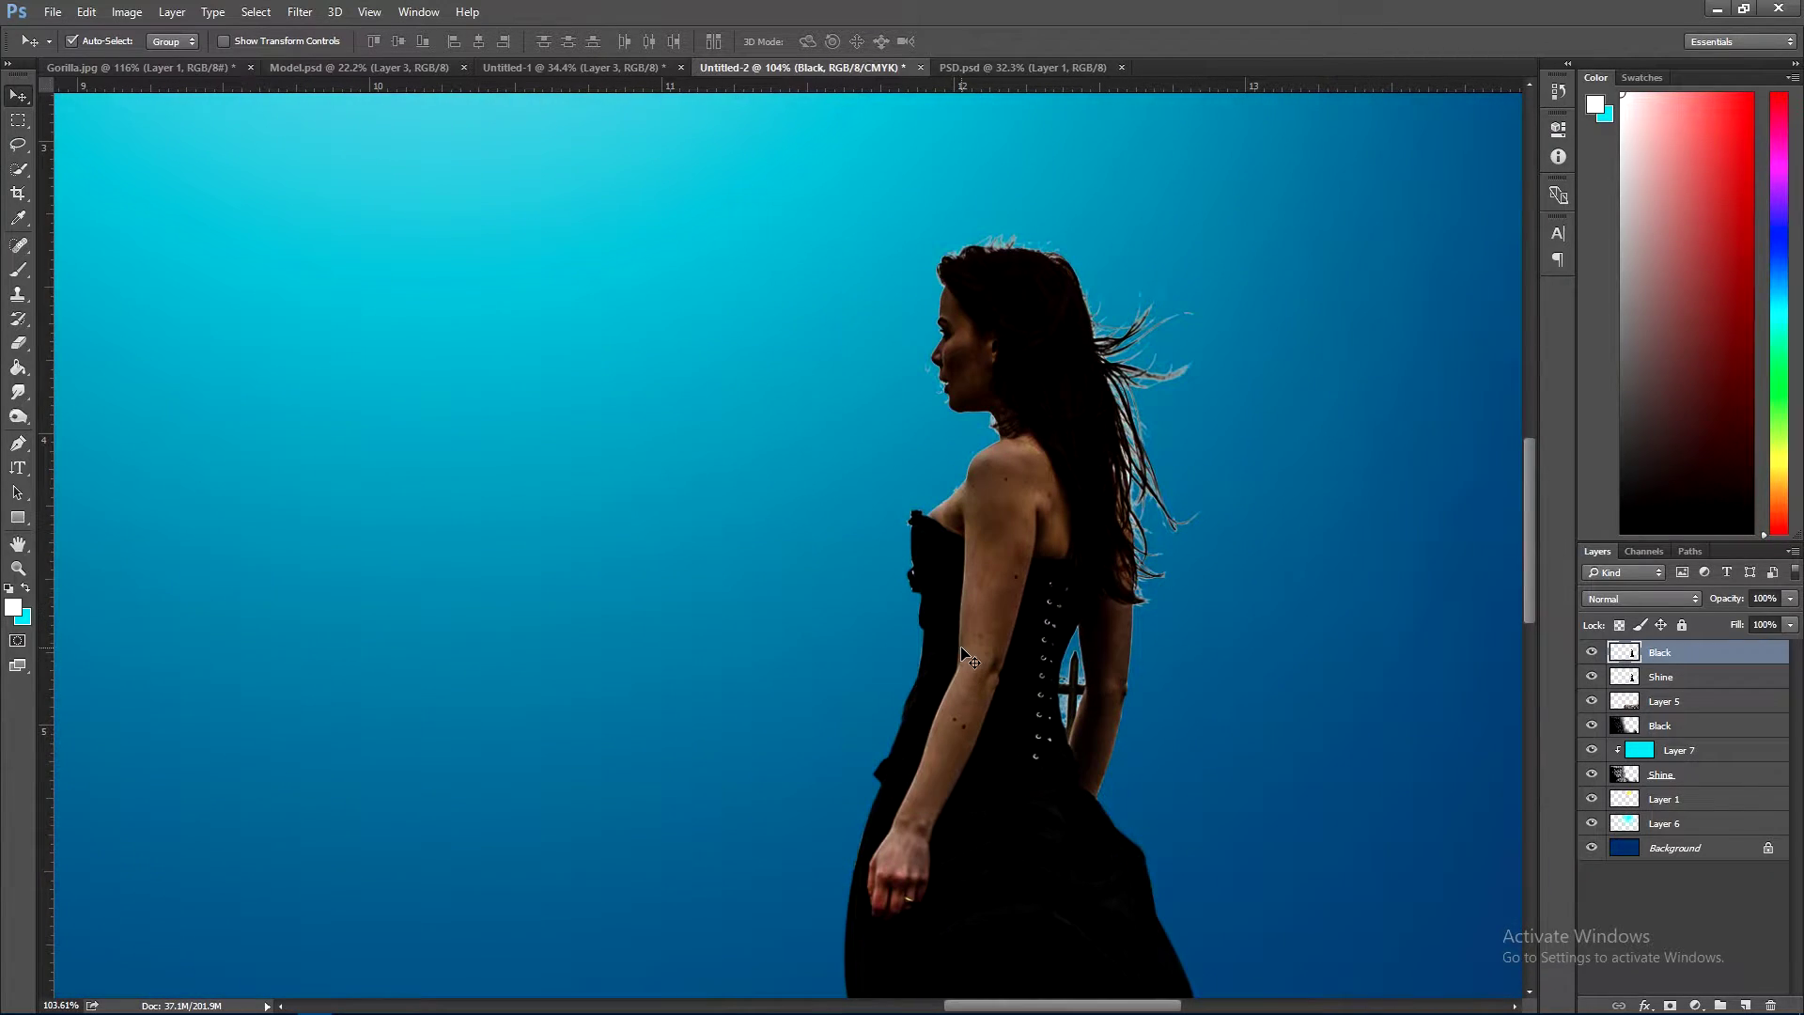
pyautogui.hotkey('ctrl', '0')
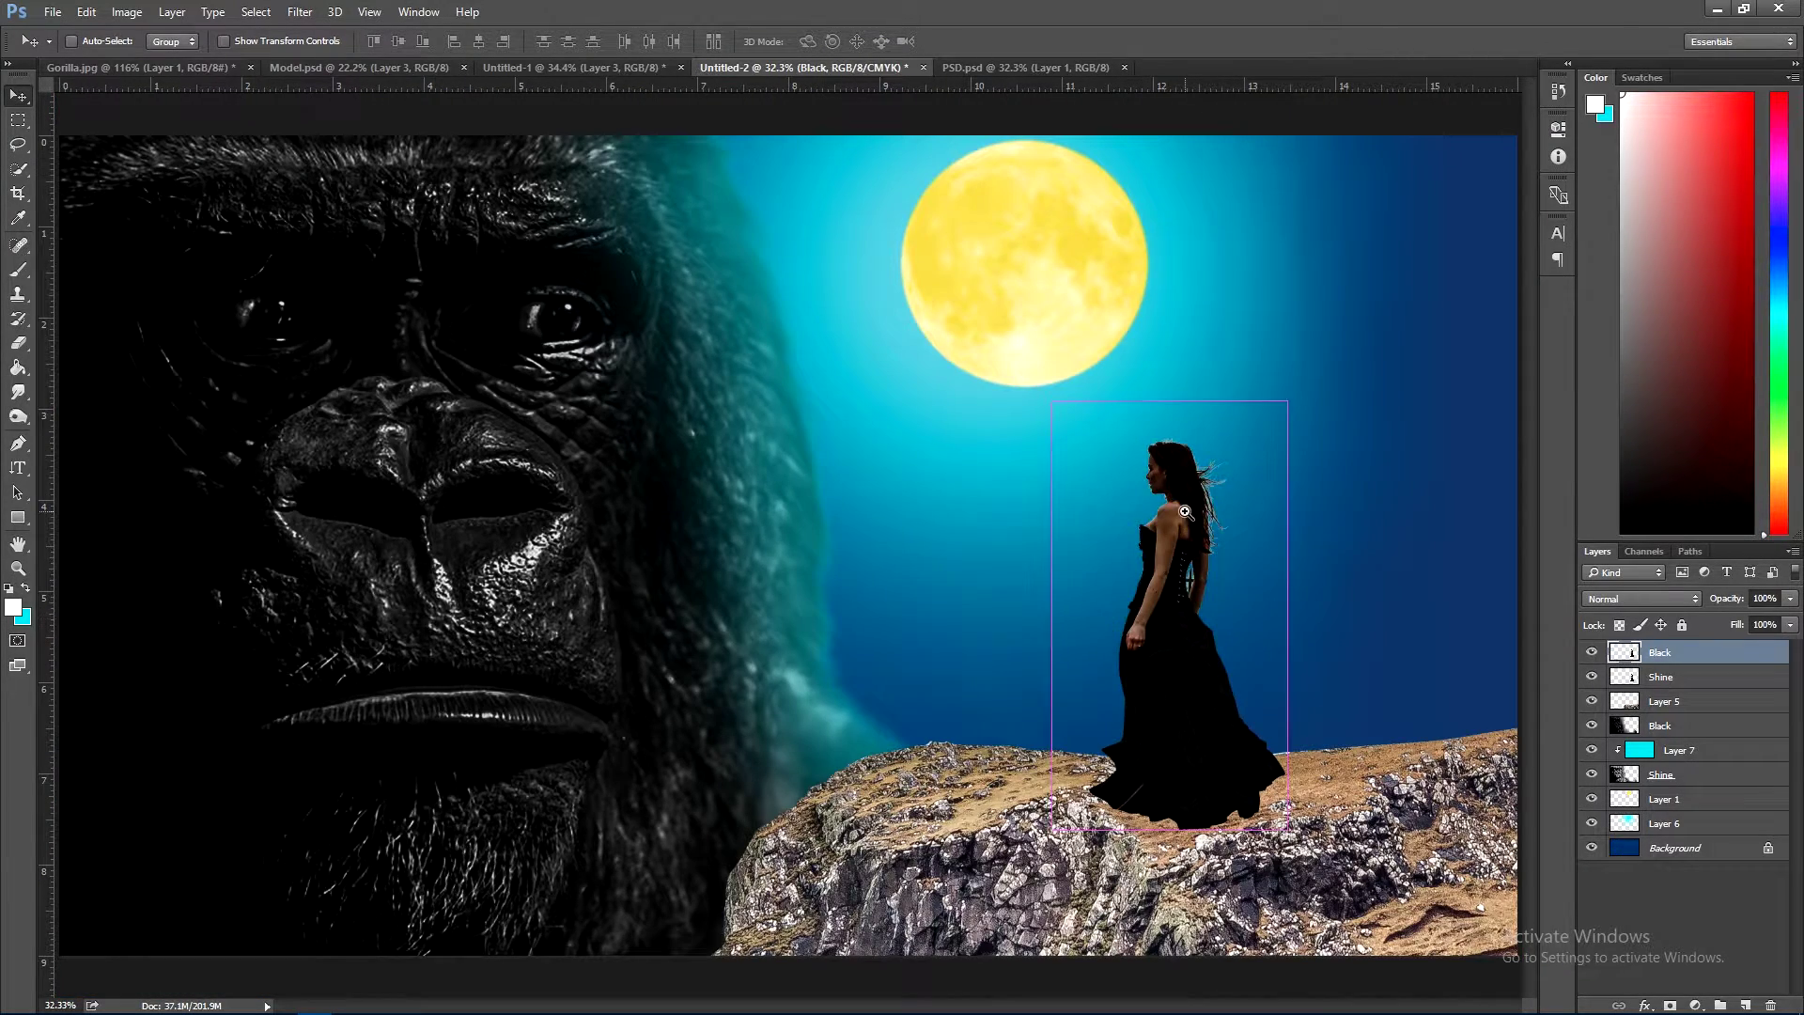
pyautogui.moveTo(1053, 393)
pyautogui.mouseDown()
pyautogui.moveTo(1307, 764)
pyautogui.moveTo(1276, 779)
pyautogui.moveTo(1260, 676)
pyautogui.mouseUp()
pyautogui.scroll(2, 1307, 764)
pyautogui.moveTo(1255, 904); pyautogui.dragTo(1208, 717)
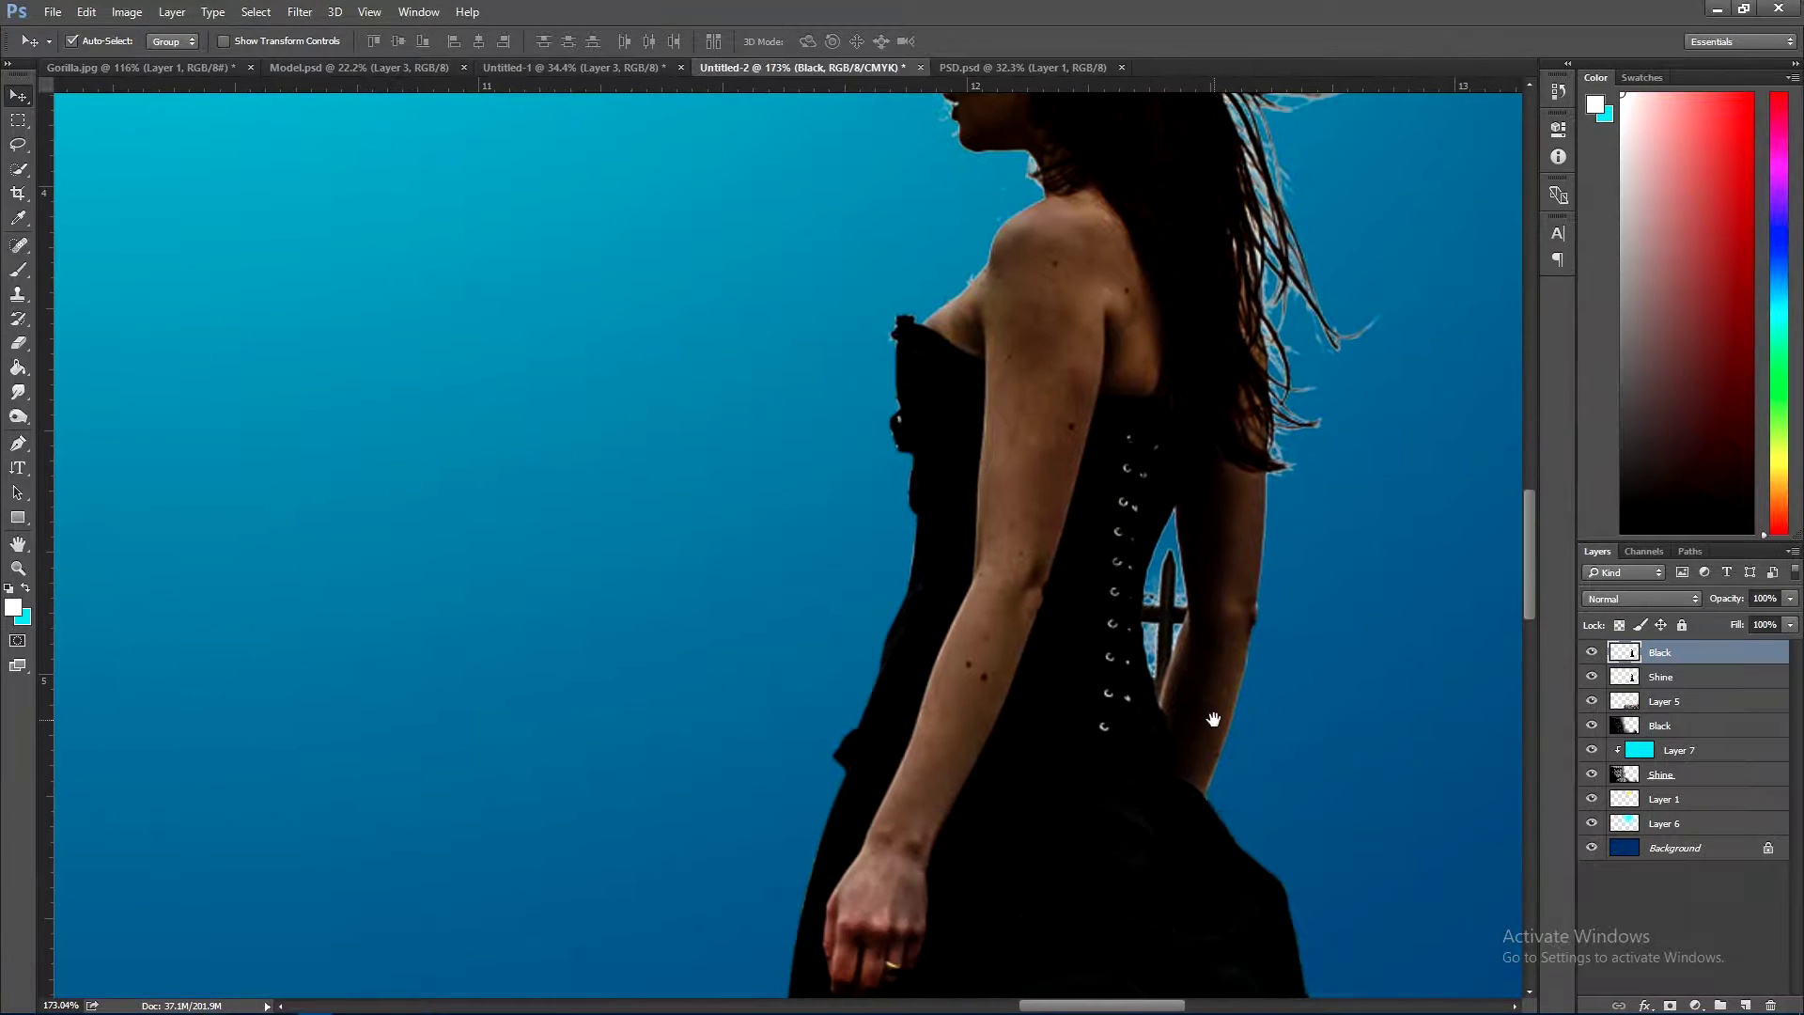
pyautogui.moveTo(1156, 851); pyautogui.dragTo(1152, 757)
# - Toggle the Shine layer off and on to compare the glow along her hair
pyautogui.click(1592, 676)
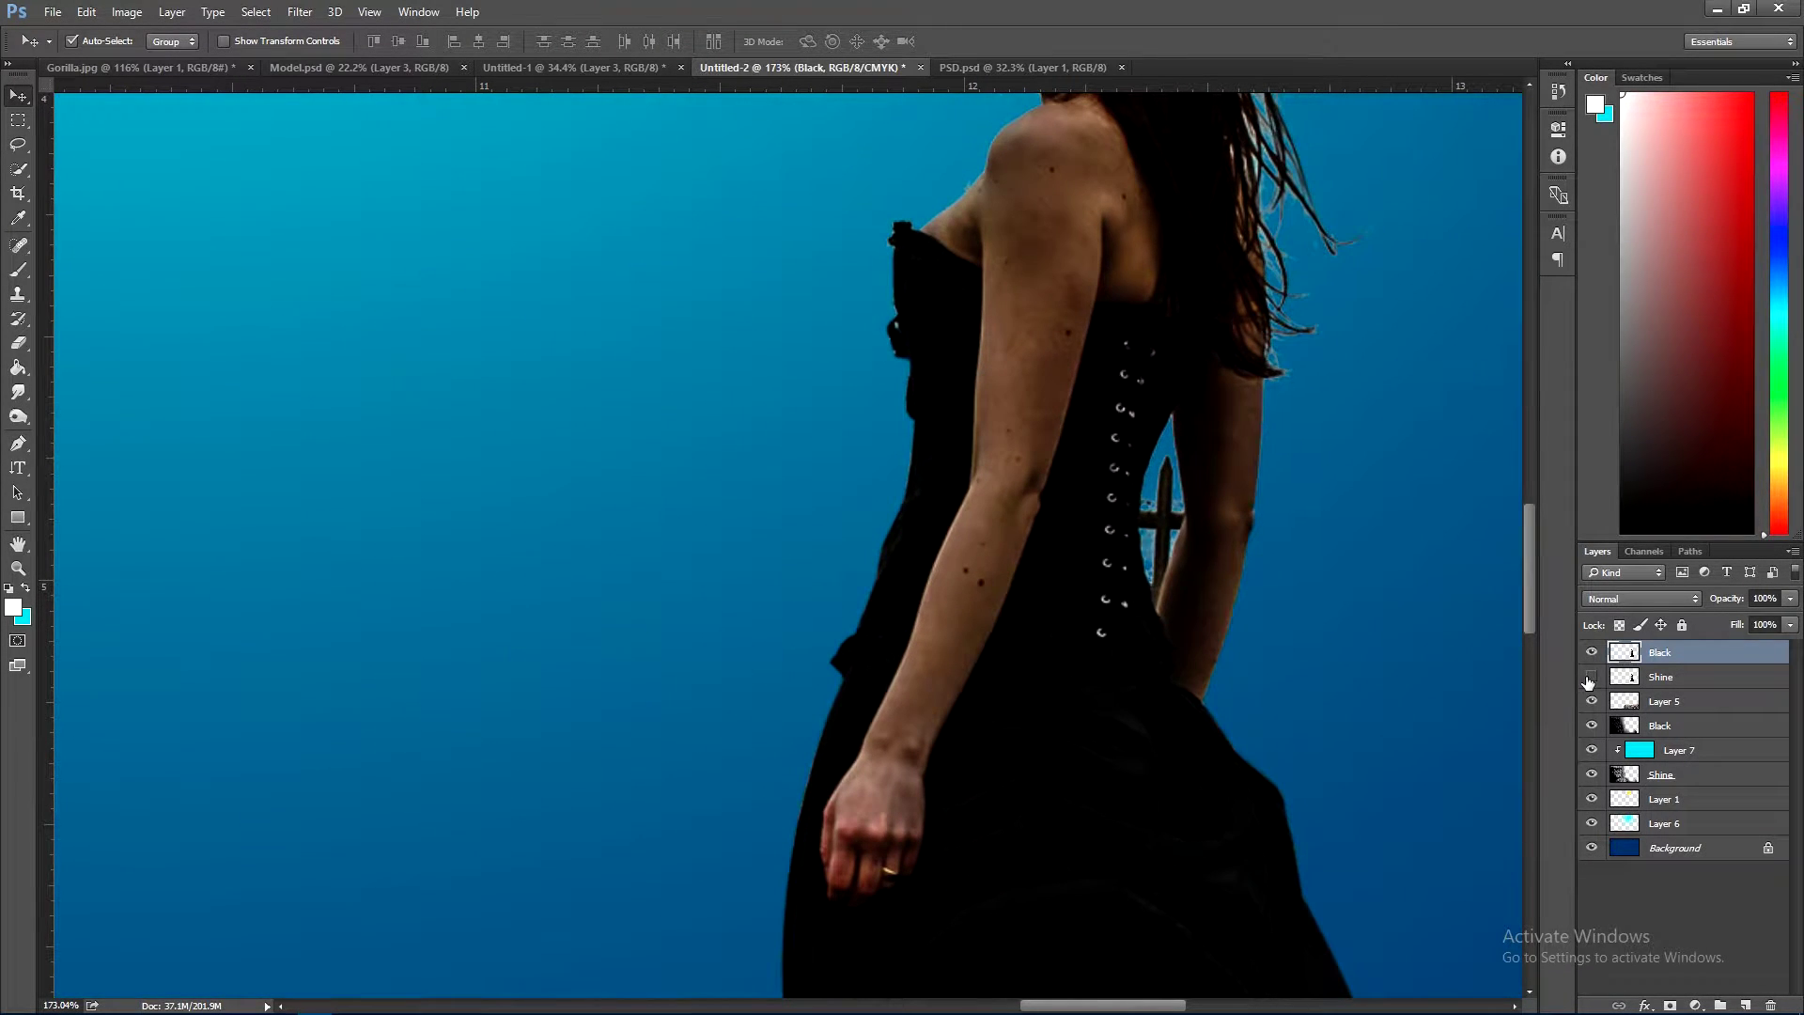
pyautogui.click(1591, 677)
pyautogui.moveTo(1298, 604)
pyautogui.mouseDown()
pyautogui.moveTo(1238, 779)
pyautogui.moveTo(1257, 836)
pyautogui.mouseUp()
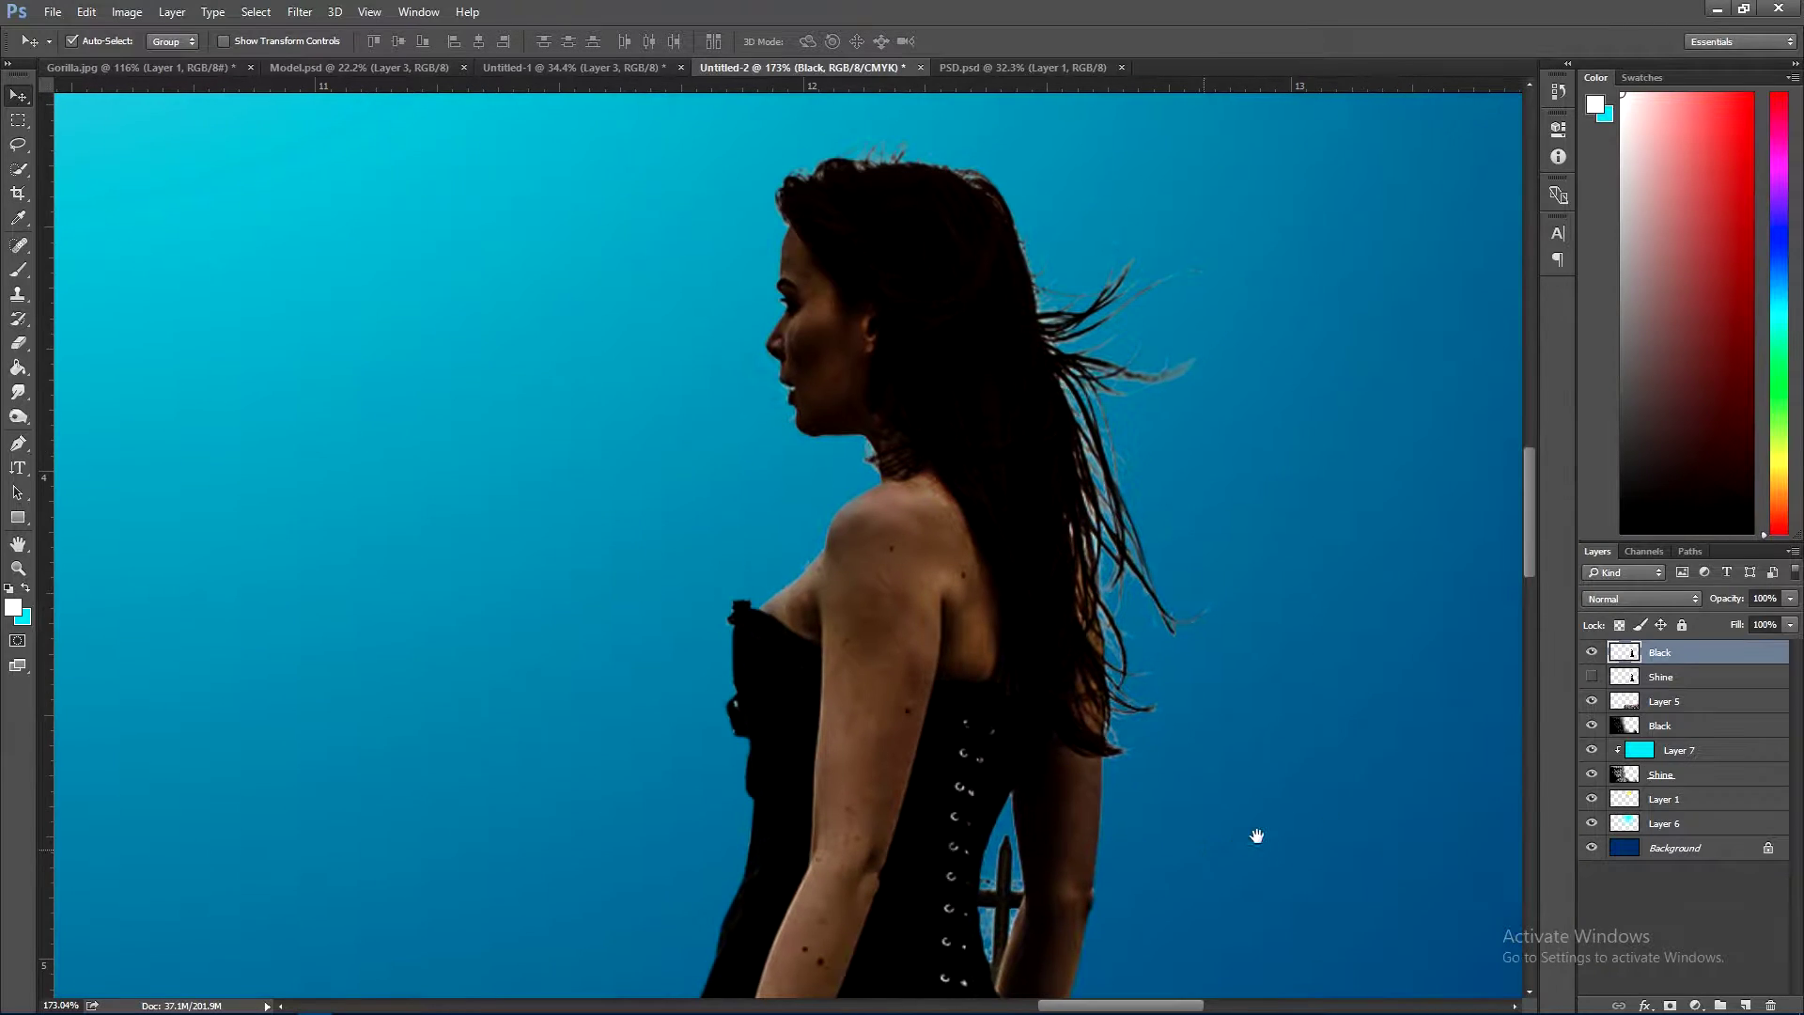
pyautogui.click(1591, 677)
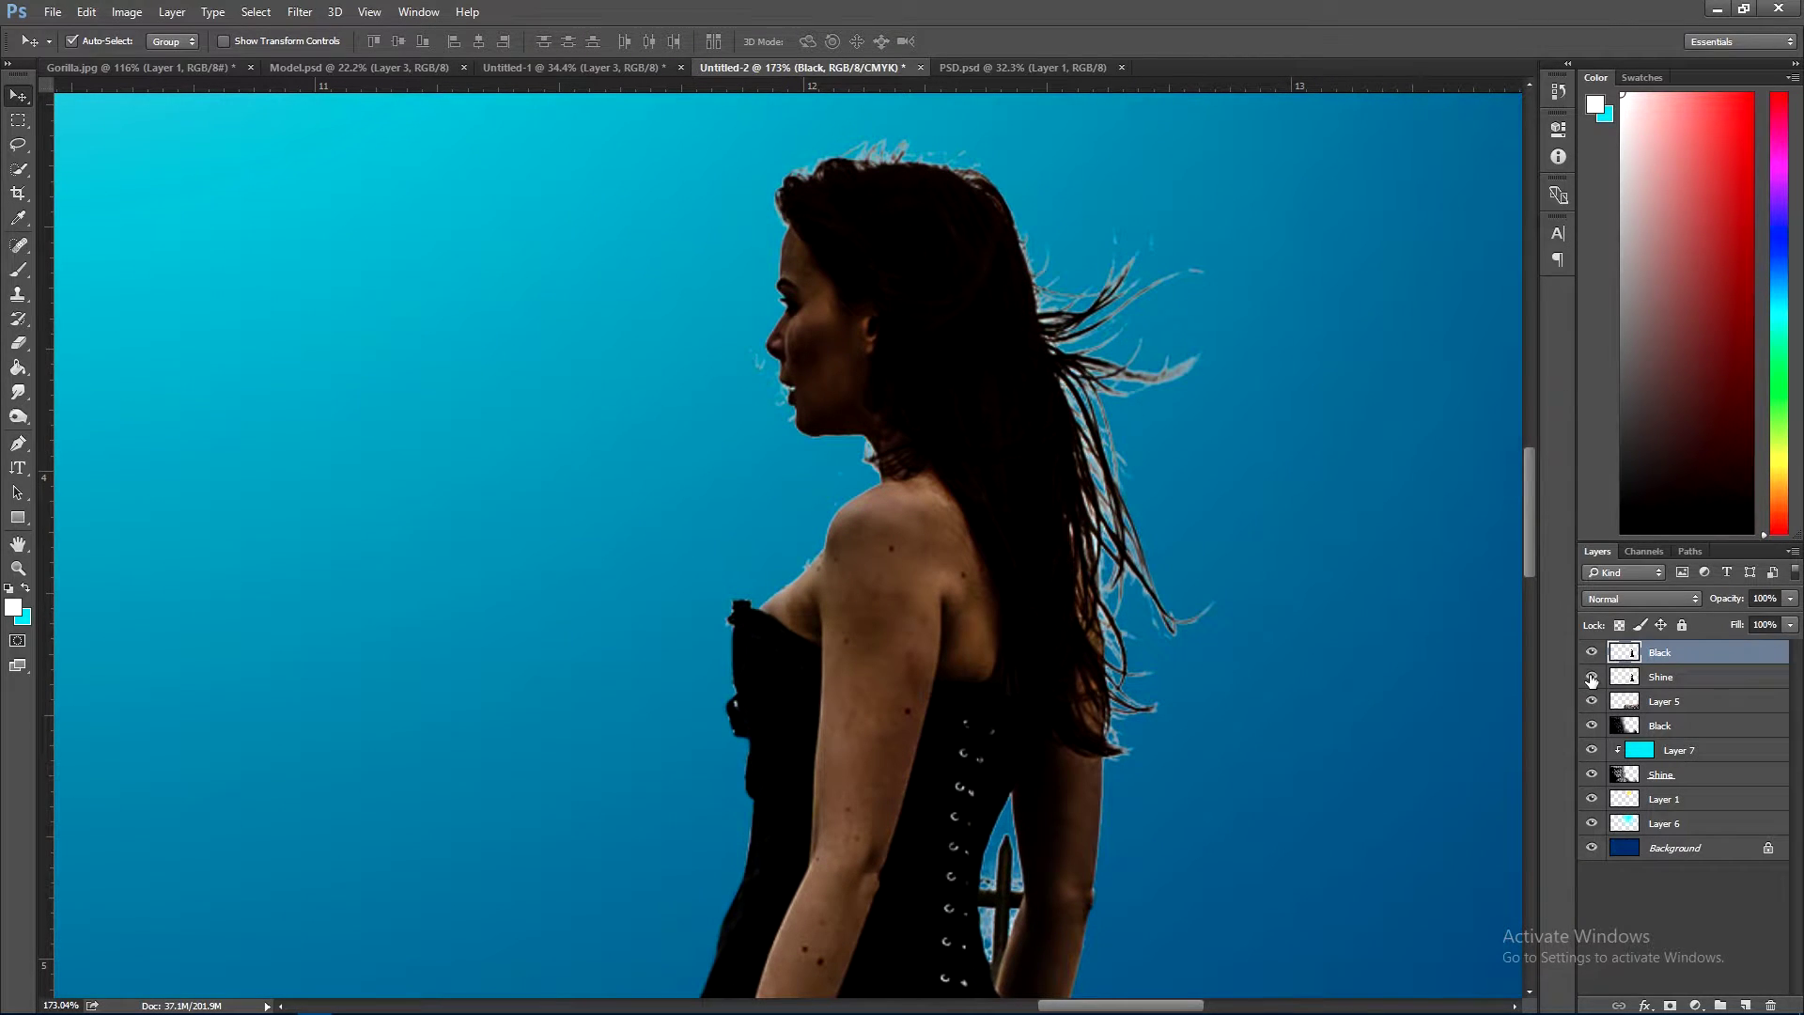
# - Set up the Eraser at brush size 90 on the Black overlay layer
pyautogui.press('e')
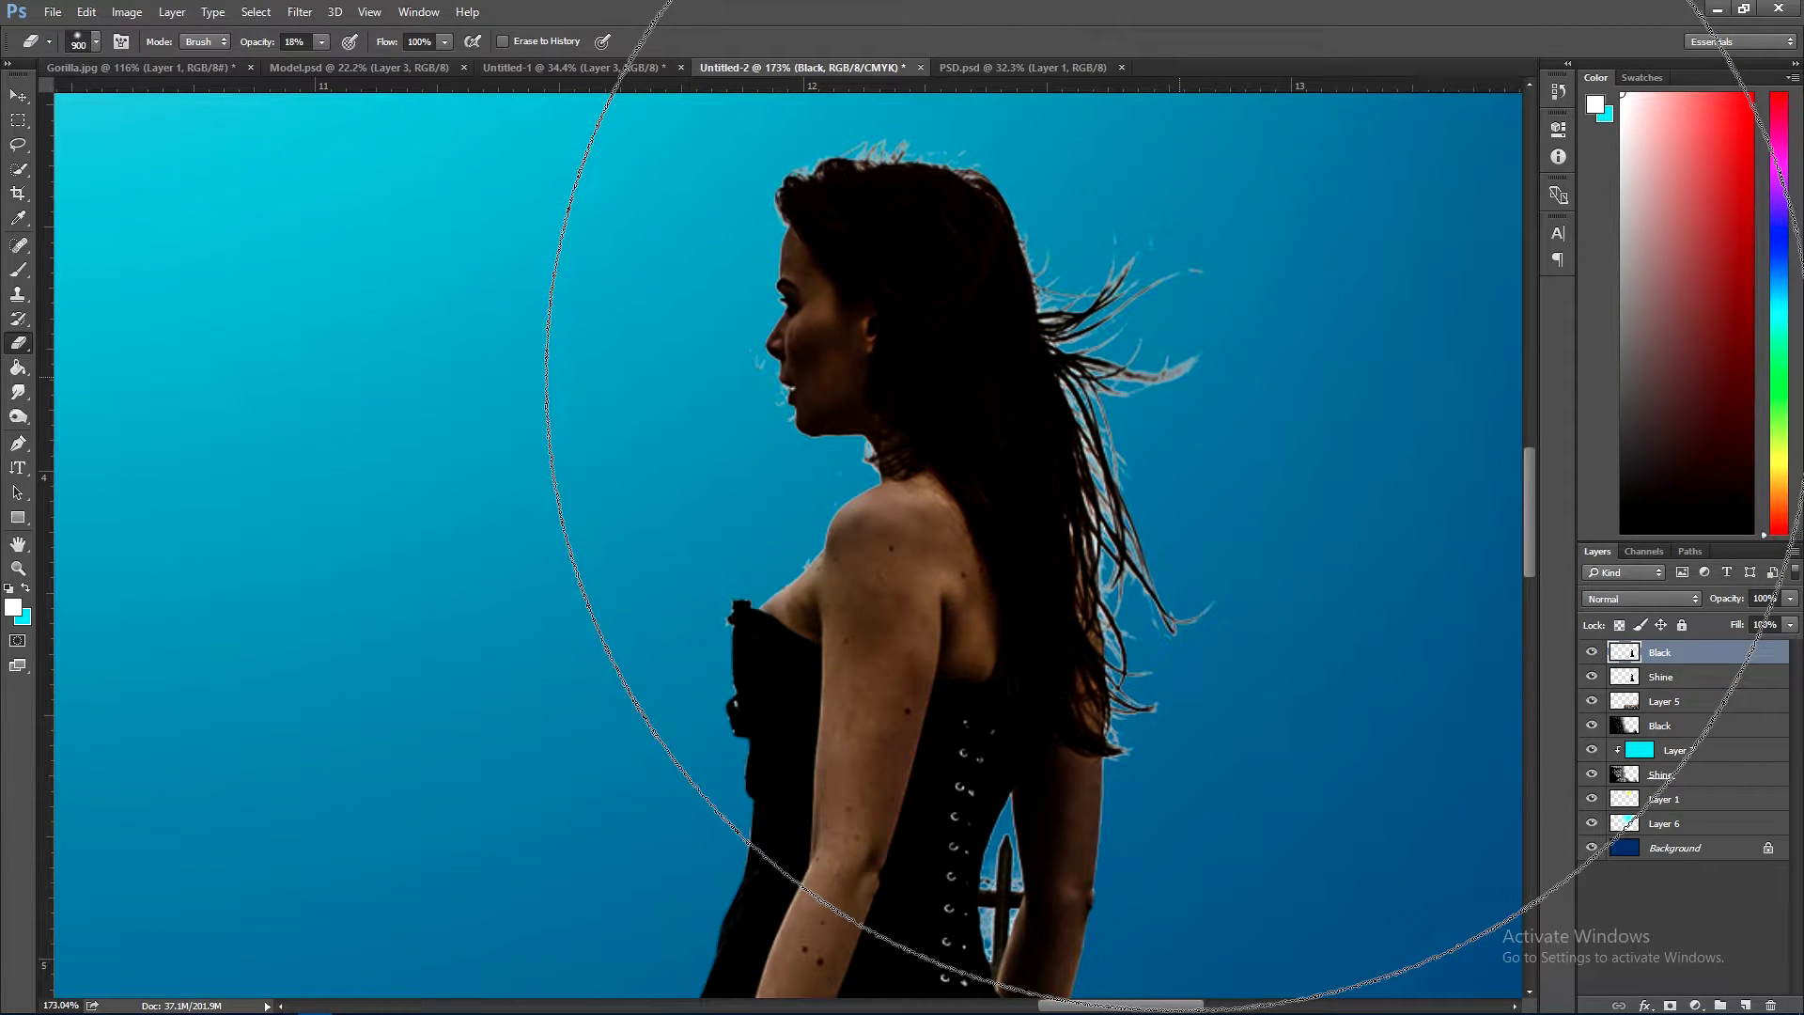
pyautogui.press('[')
pyautogui.press('[')
pyautogui.press('[')
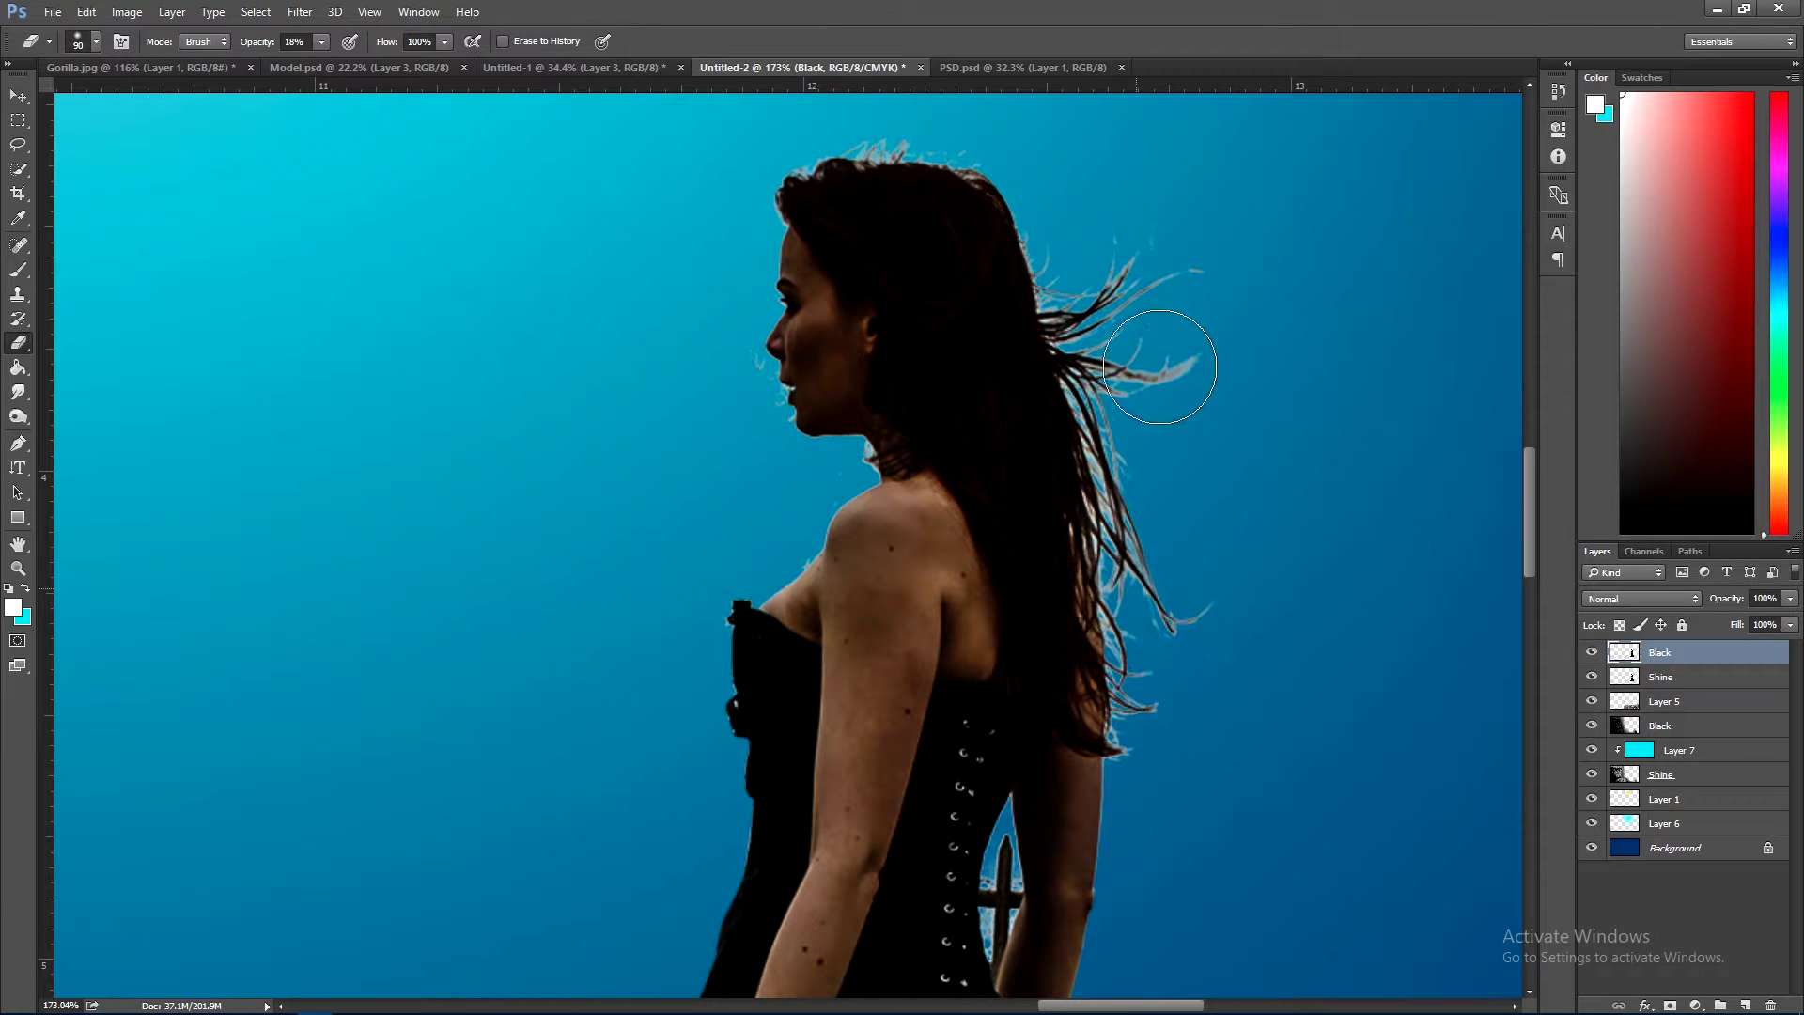
pyautogui.click(1640, 675)
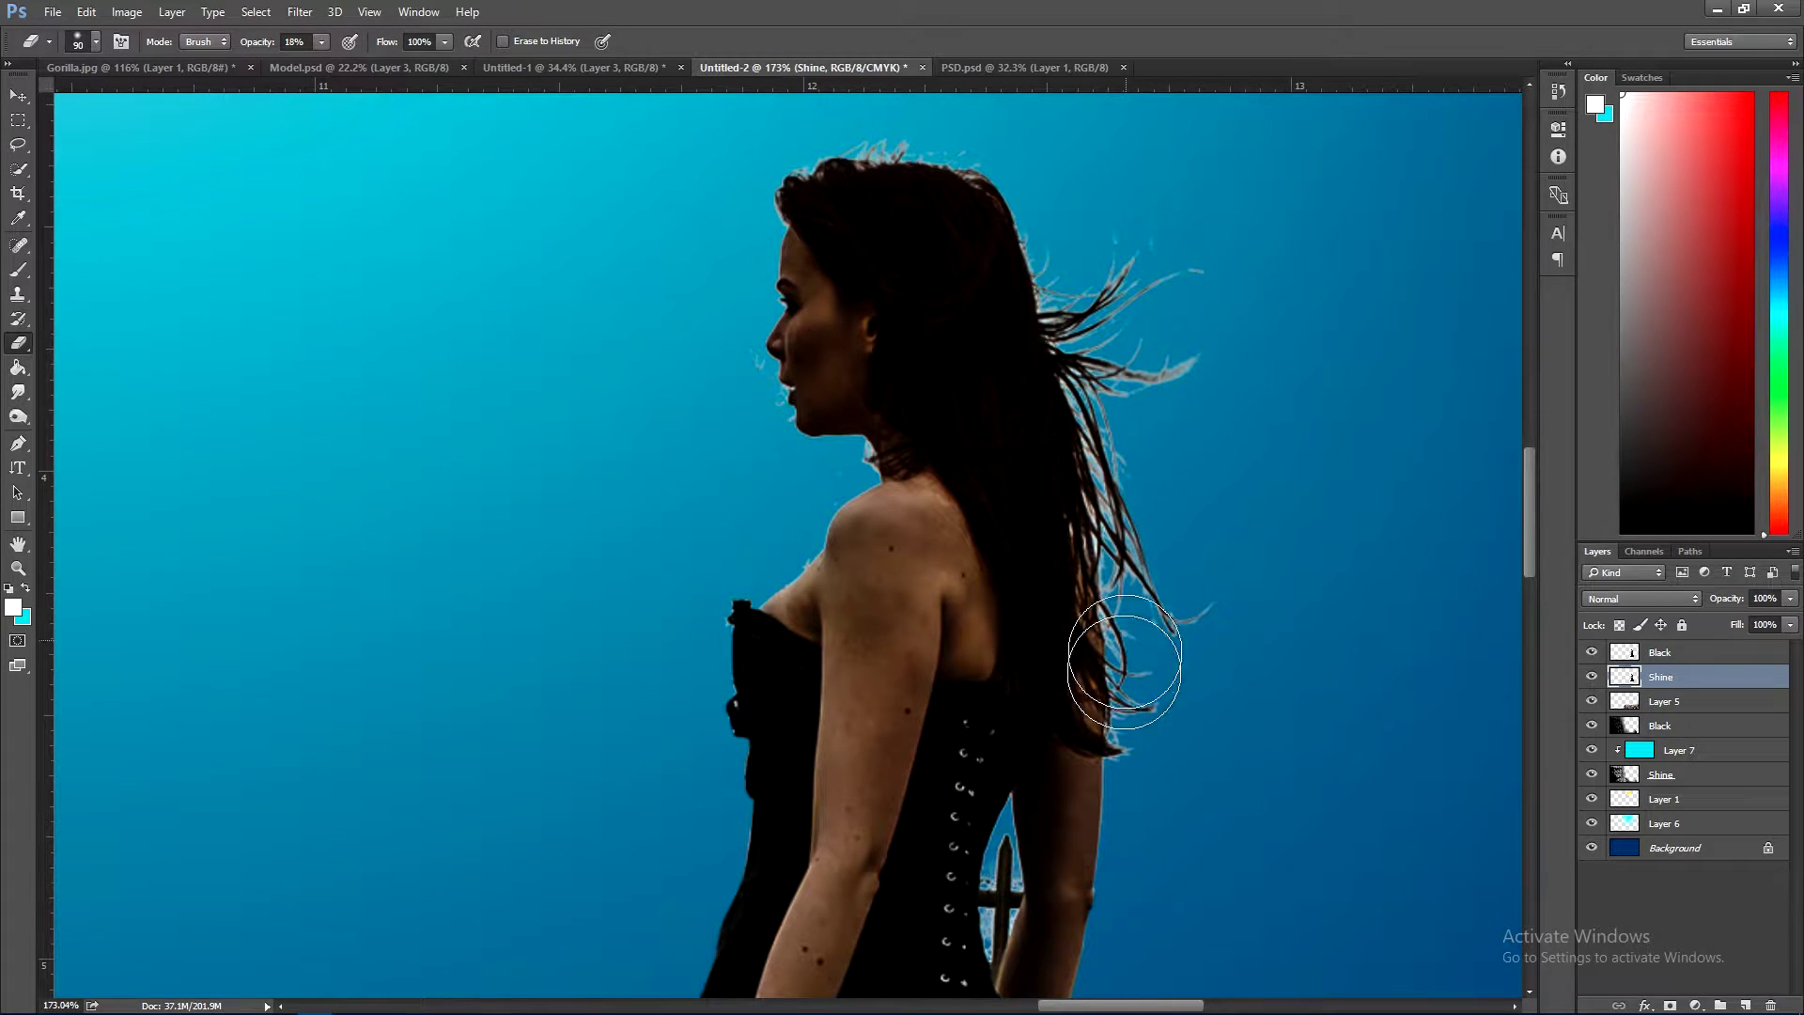
pyautogui.hotkey('ctrl', '0')
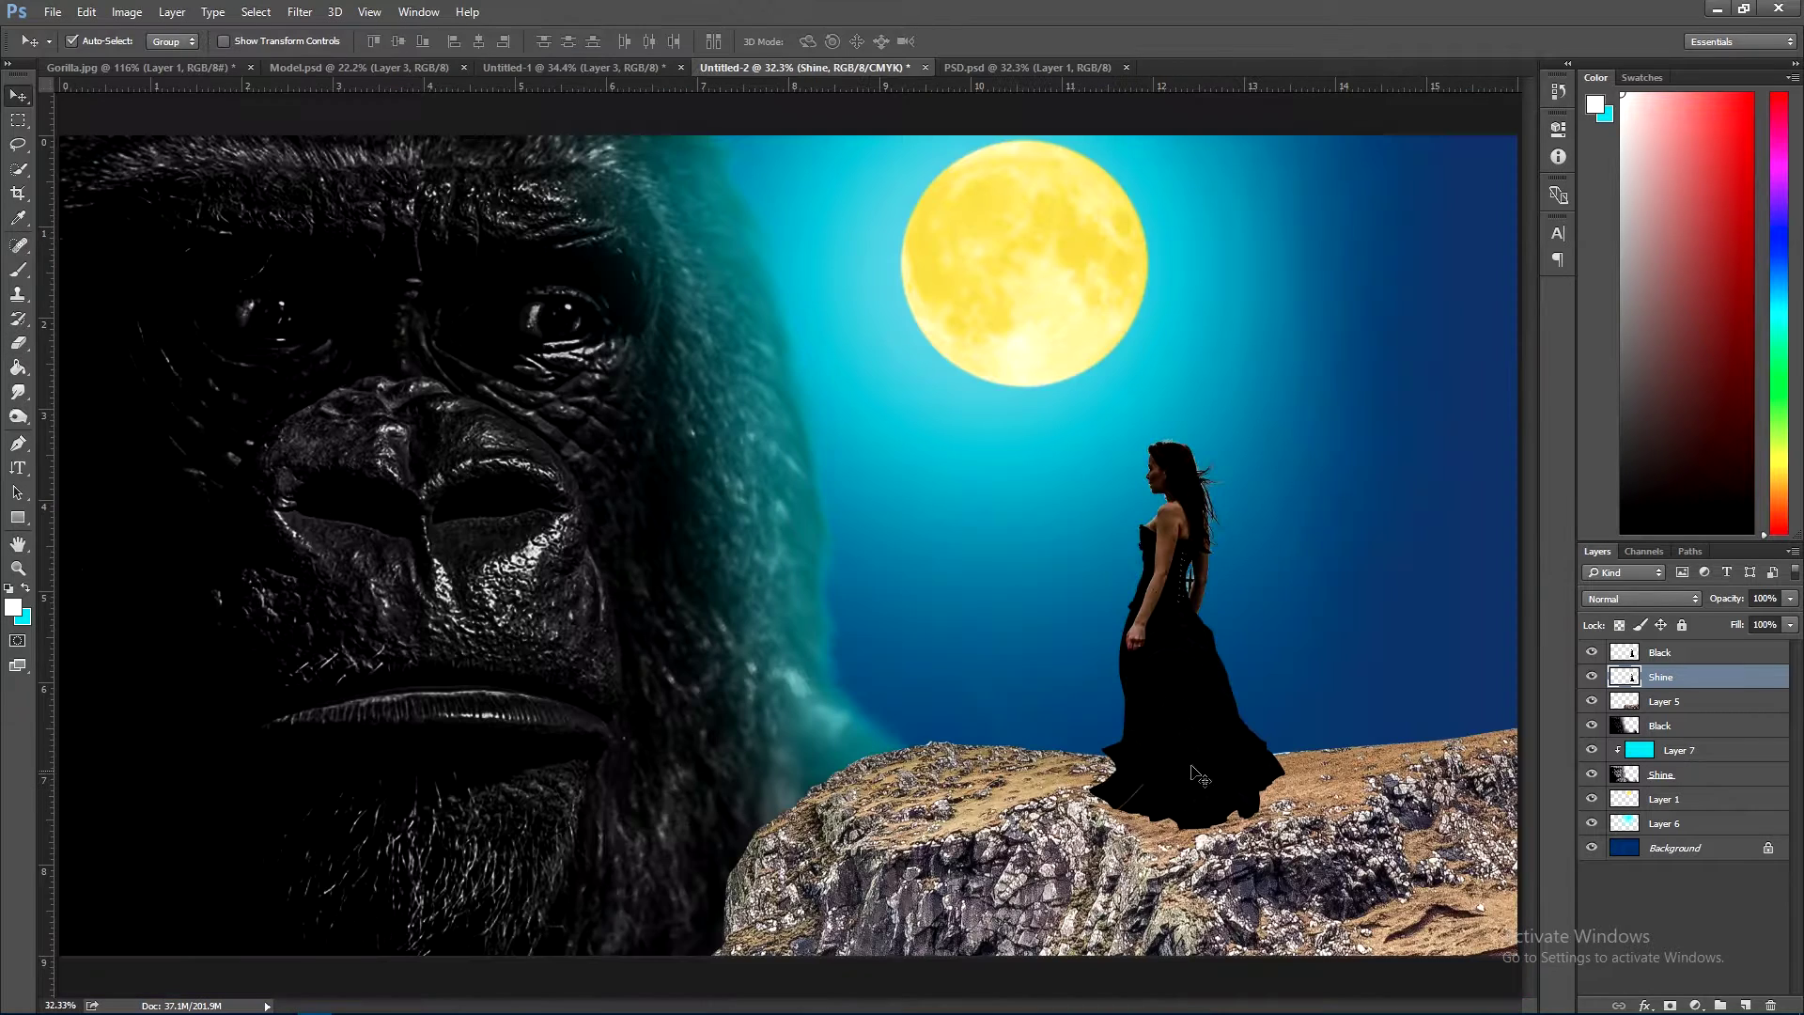
pyautogui.moveTo(1174, 777); pyautogui.dragTo(1274, 776)
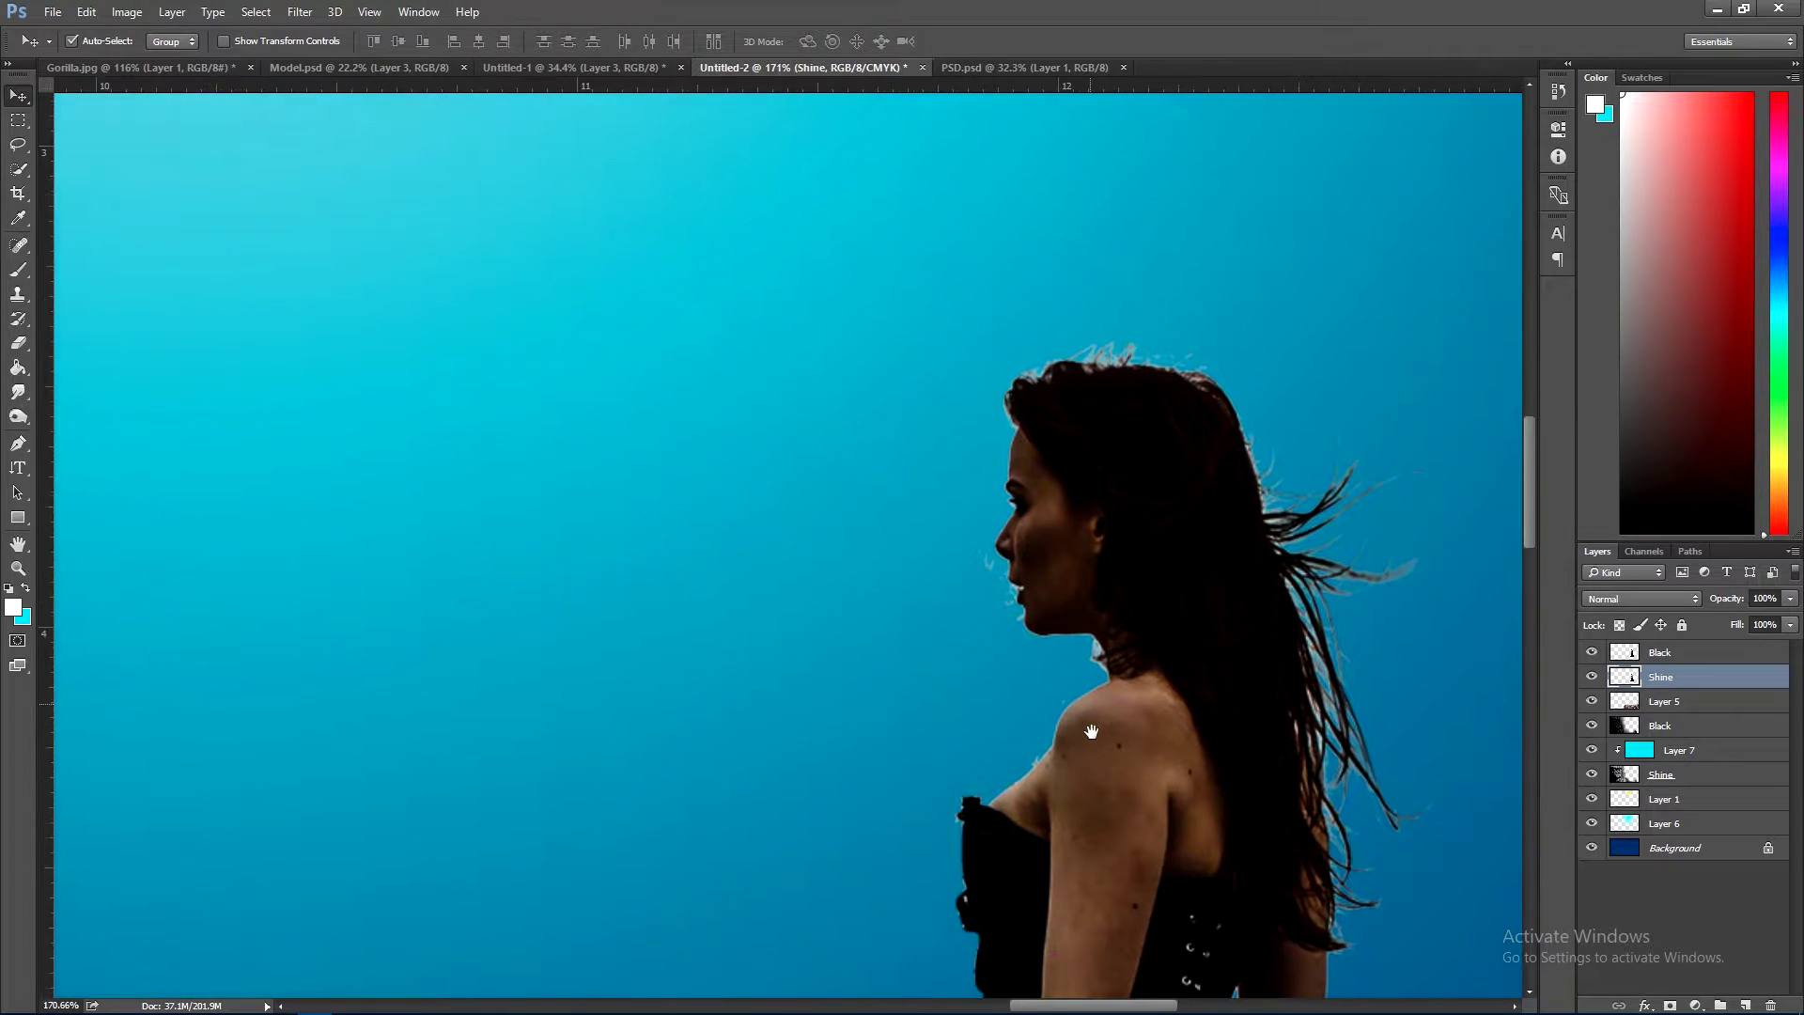
pyautogui.press('e')
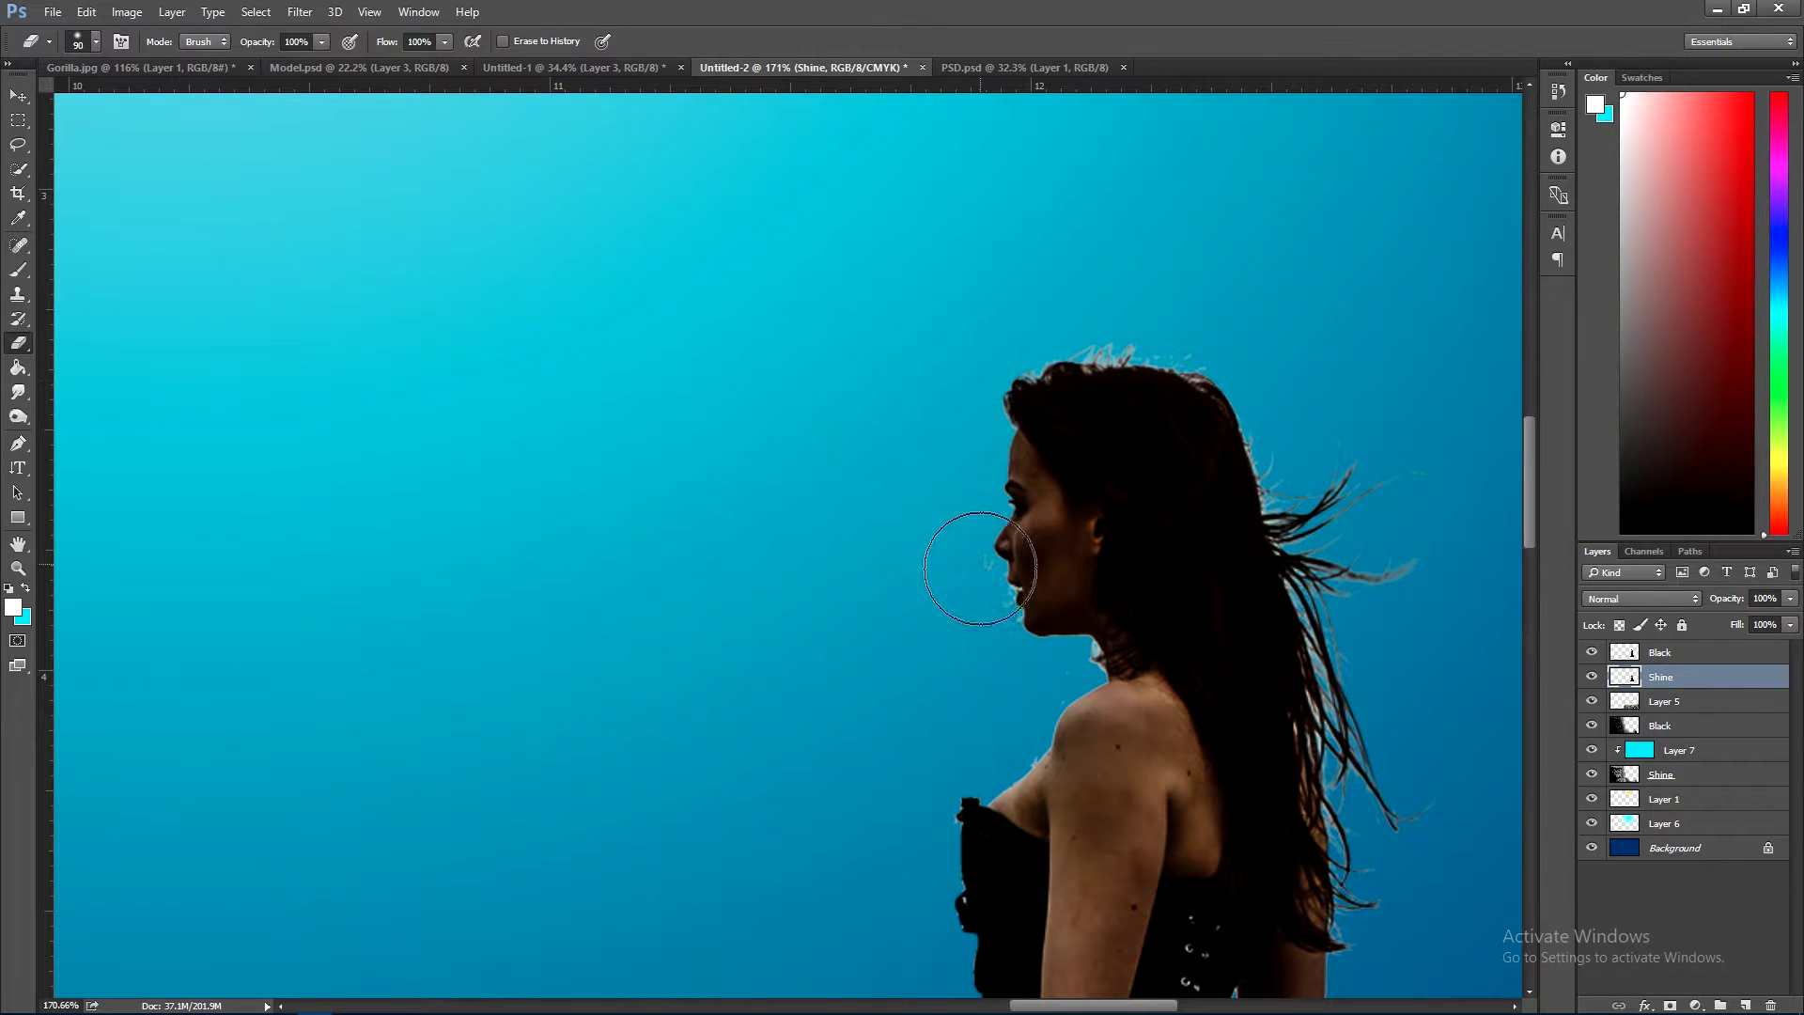
pyautogui.click(1684, 664)
# - Erase the dark overlay from the top of her hair, then scroll along the figure
pyautogui.moveTo(1037, 402); pyautogui.dragTo(991, 646)
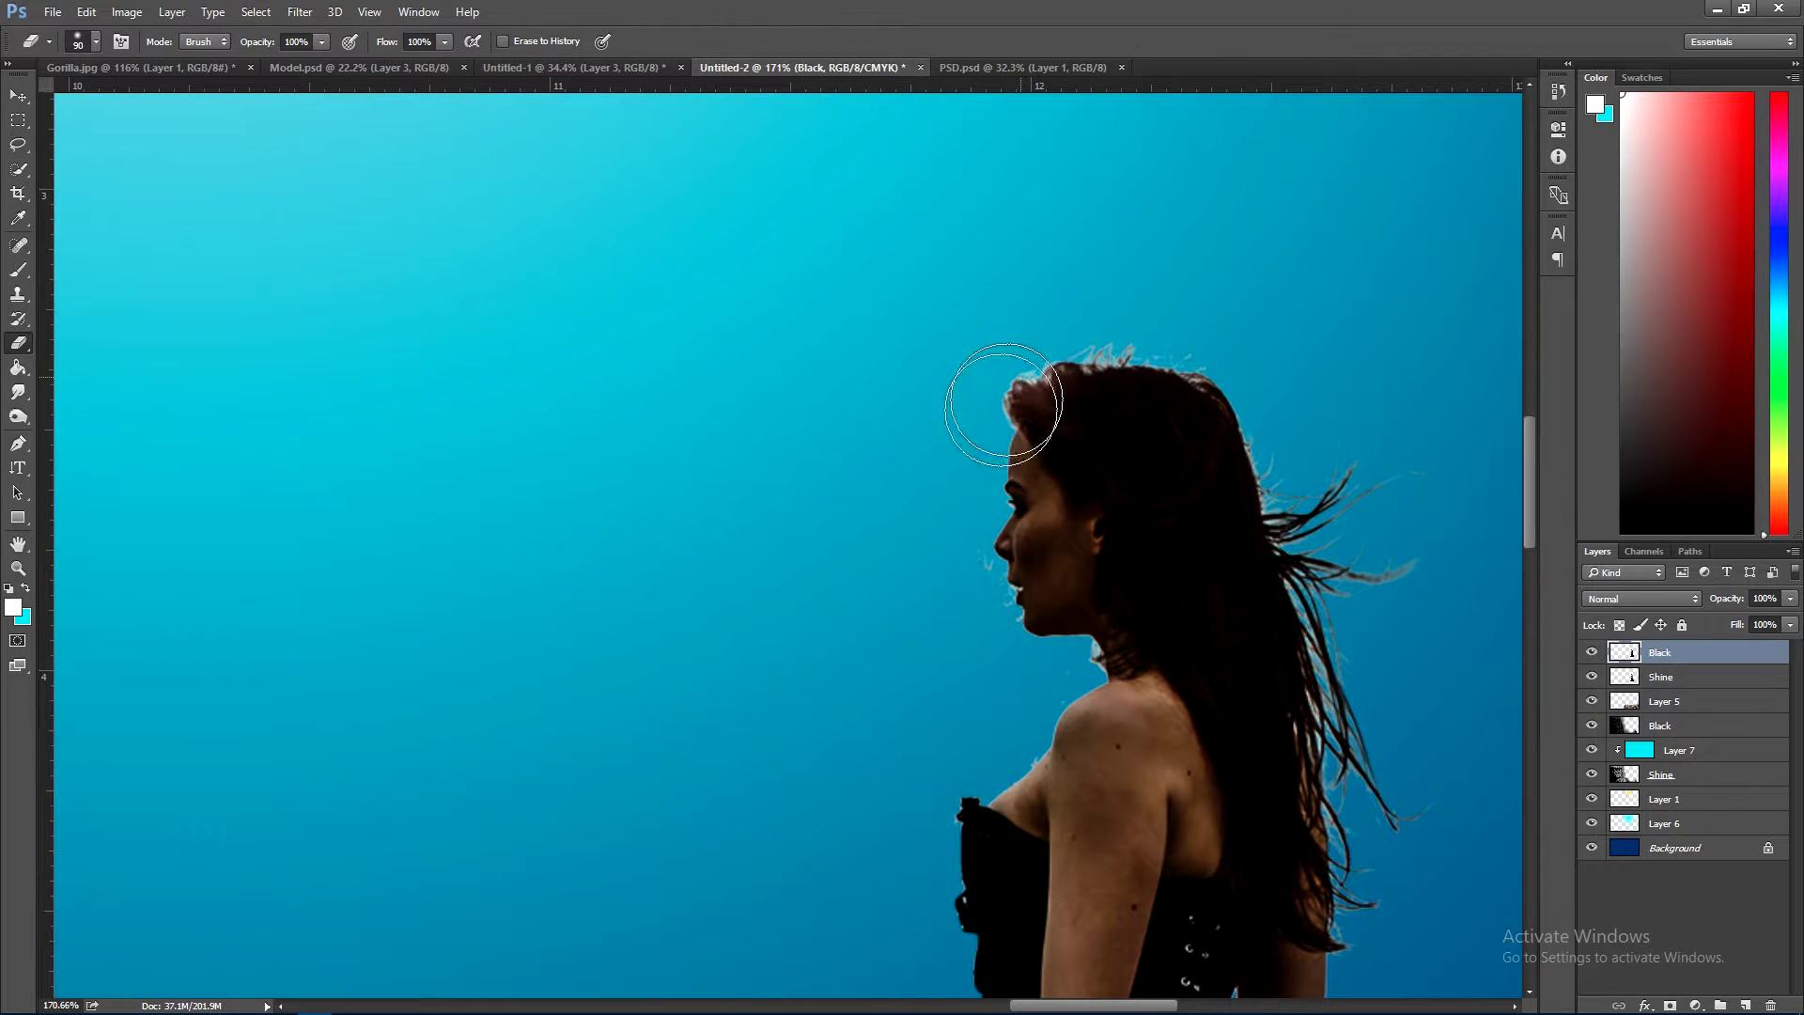
pyautogui.scroll(-5, 1015, 563)
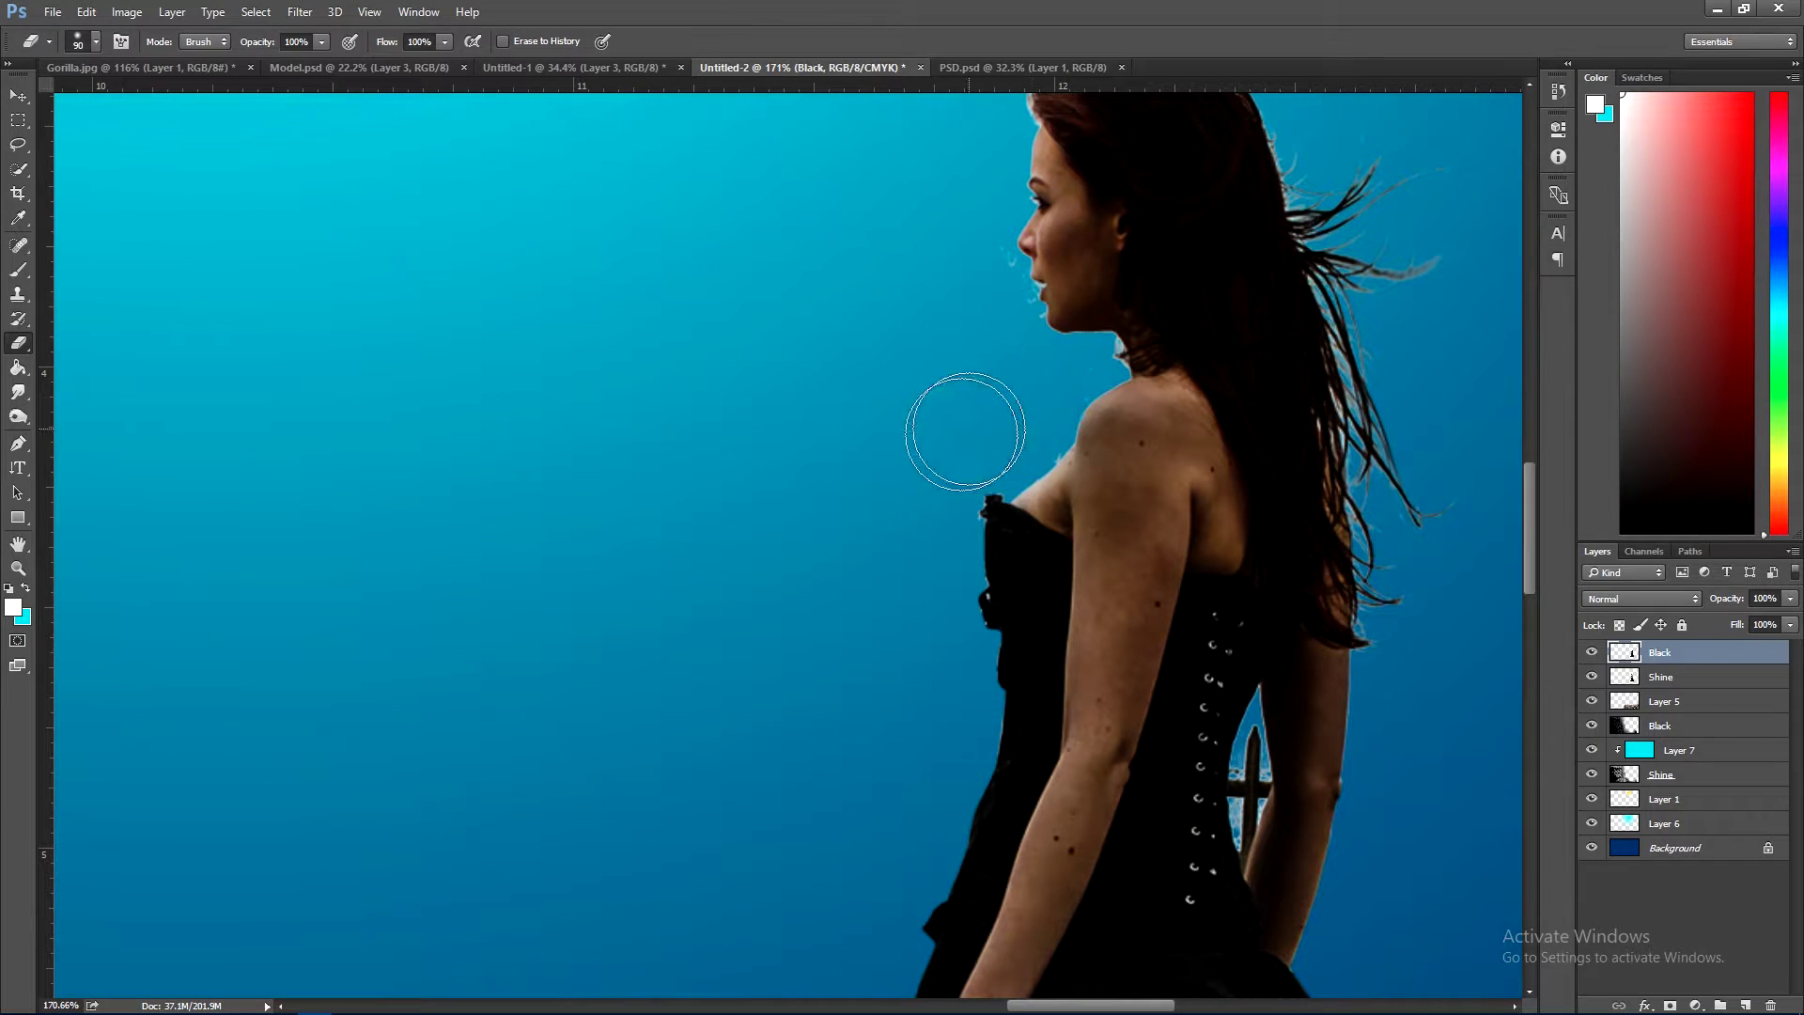
pyautogui.scroll(-2, 950, 385)
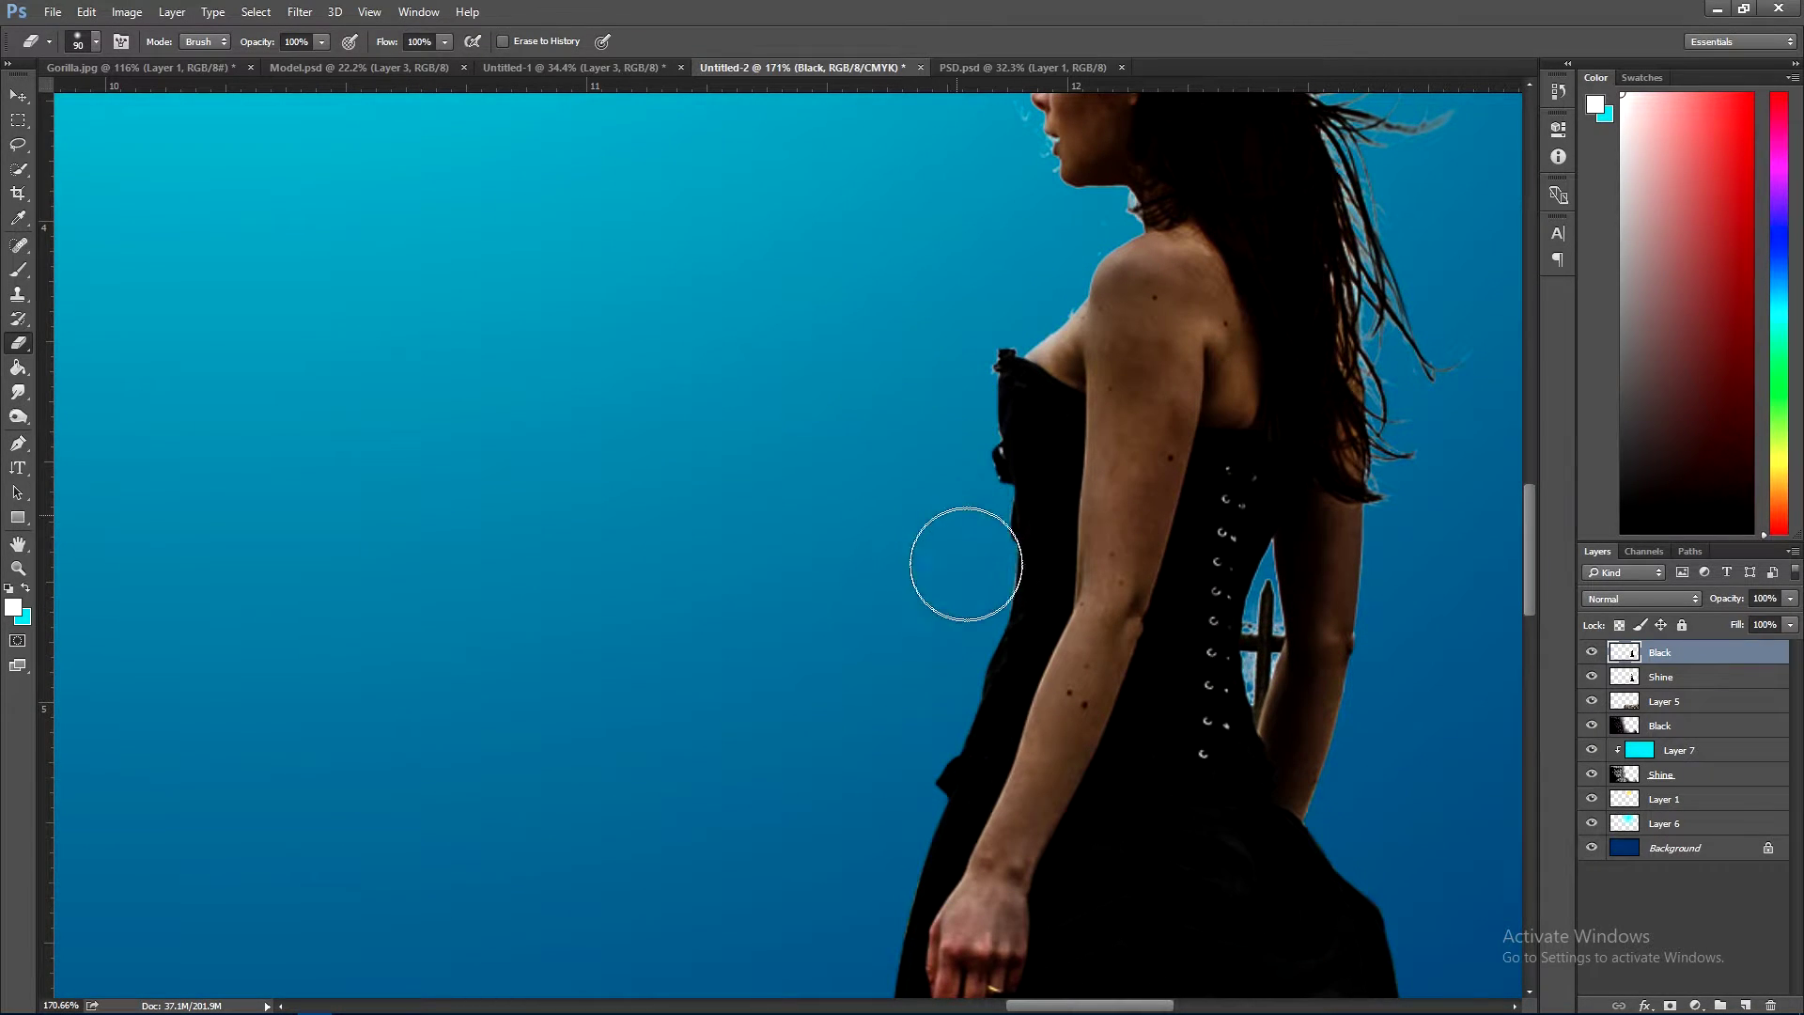
pyautogui.scroll(-4, 951, 548)
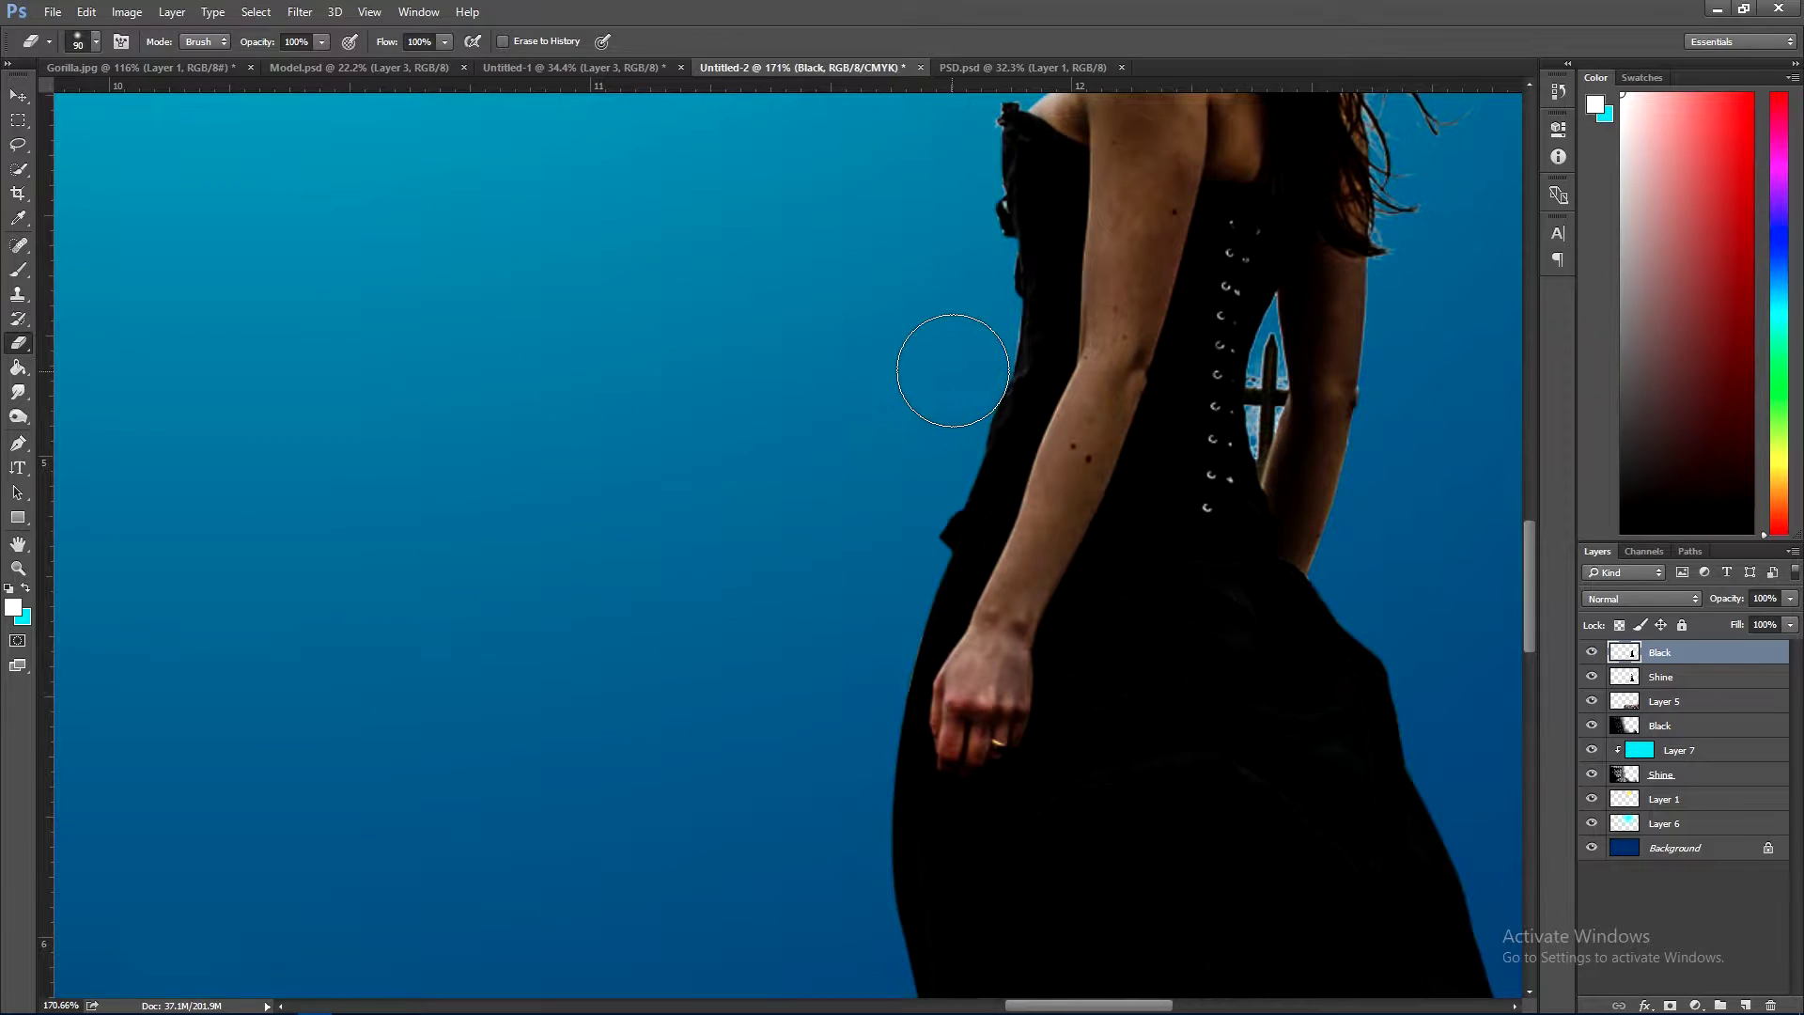
pyautogui.scroll(-4, 958, 414)
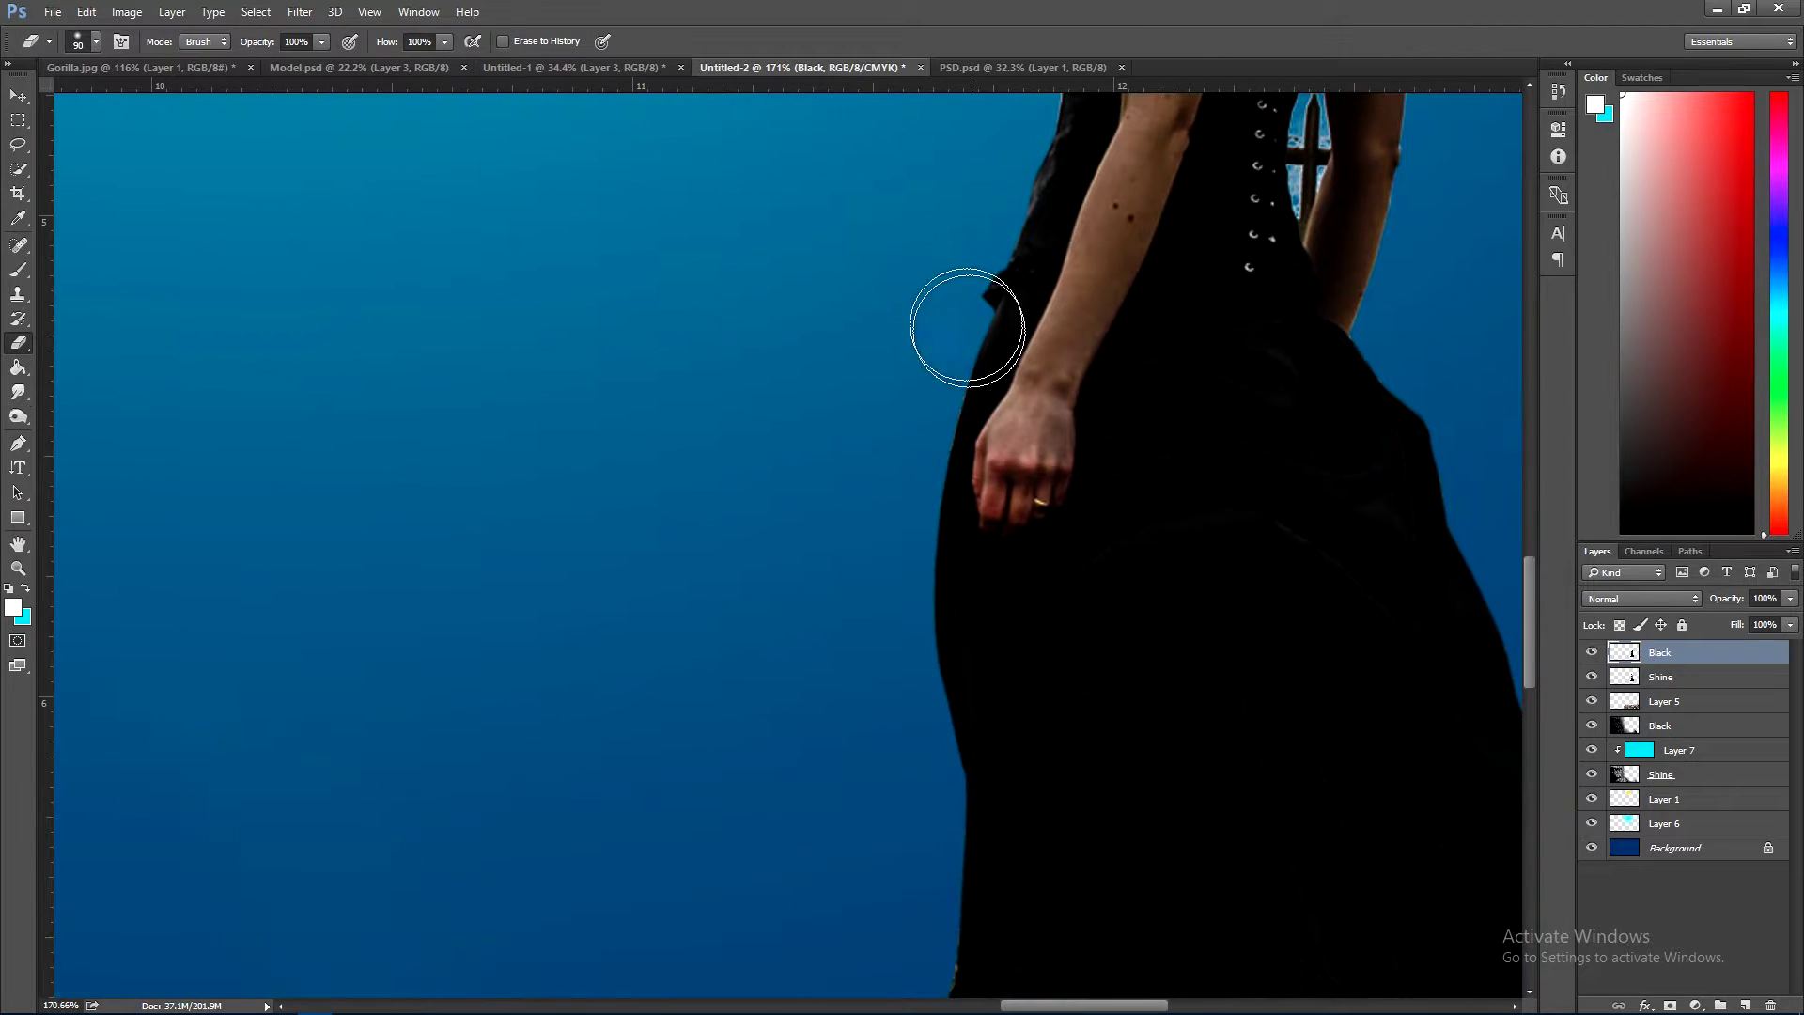
pyautogui.scroll(-4, 883, 554)
pyautogui.hscroll(1, 883, 554)
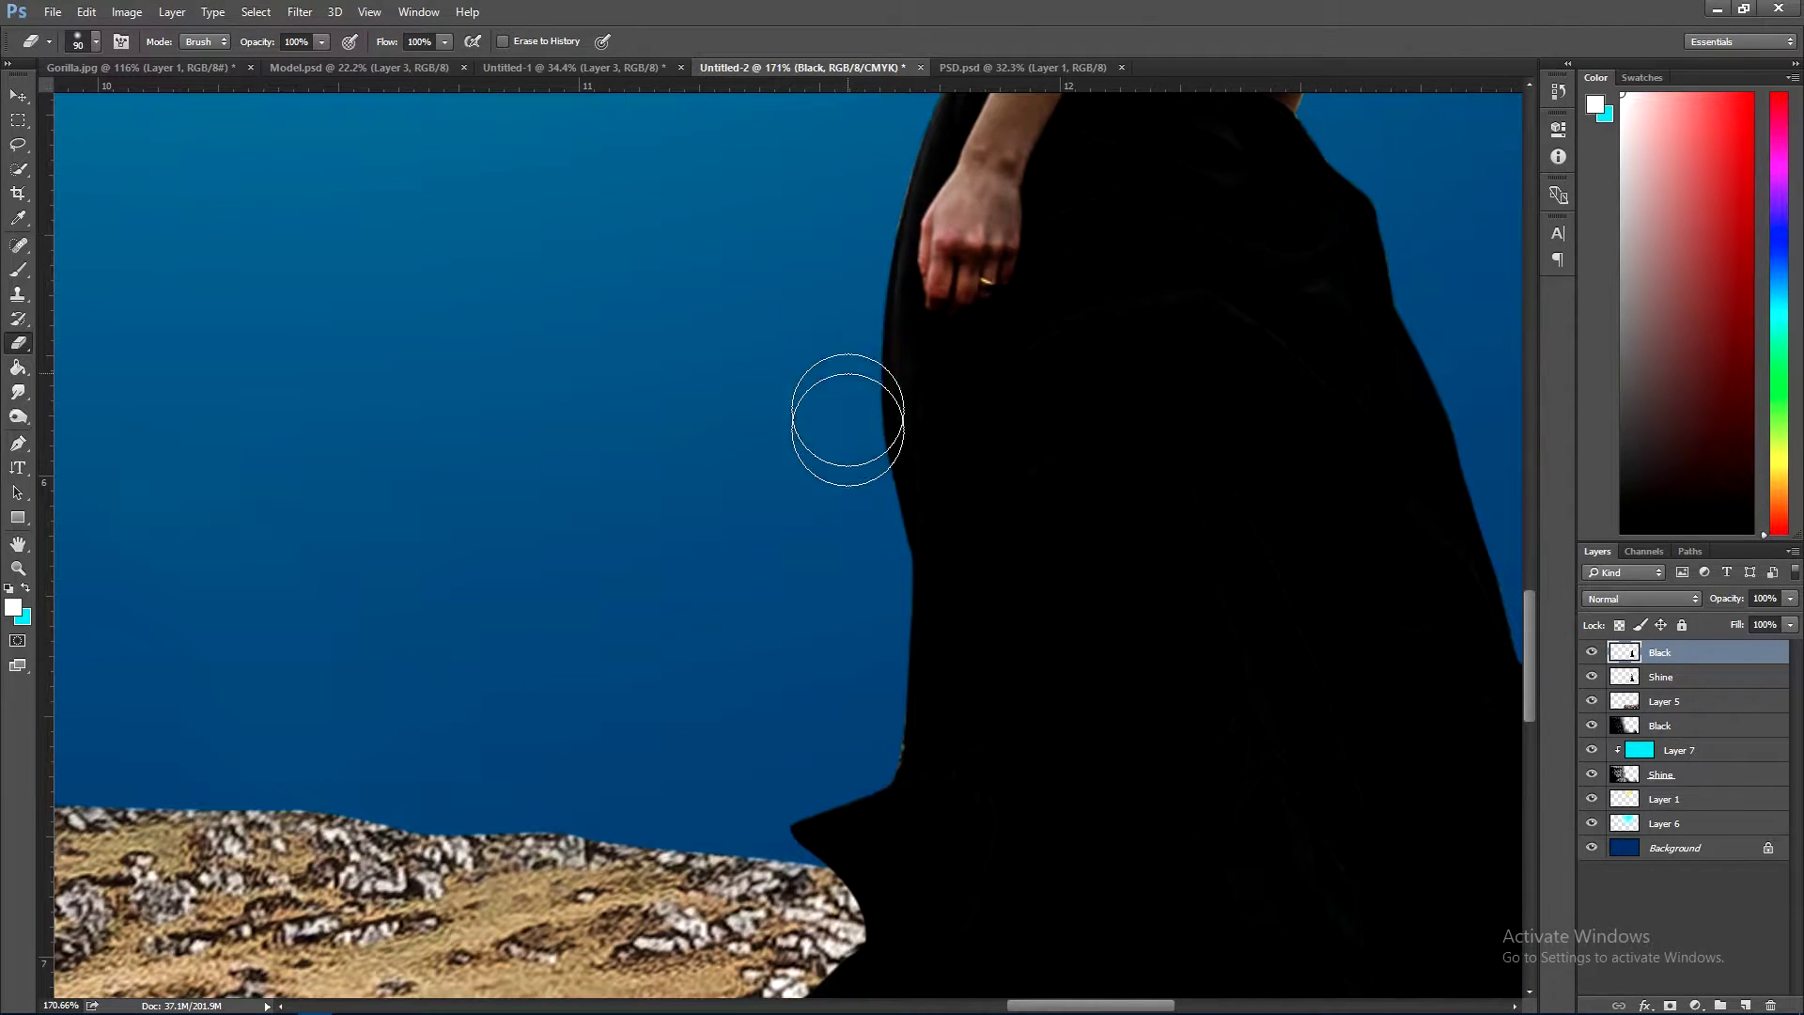
pyautogui.scroll(5, 829, 345)
pyautogui.hscroll(1, 830, 344)
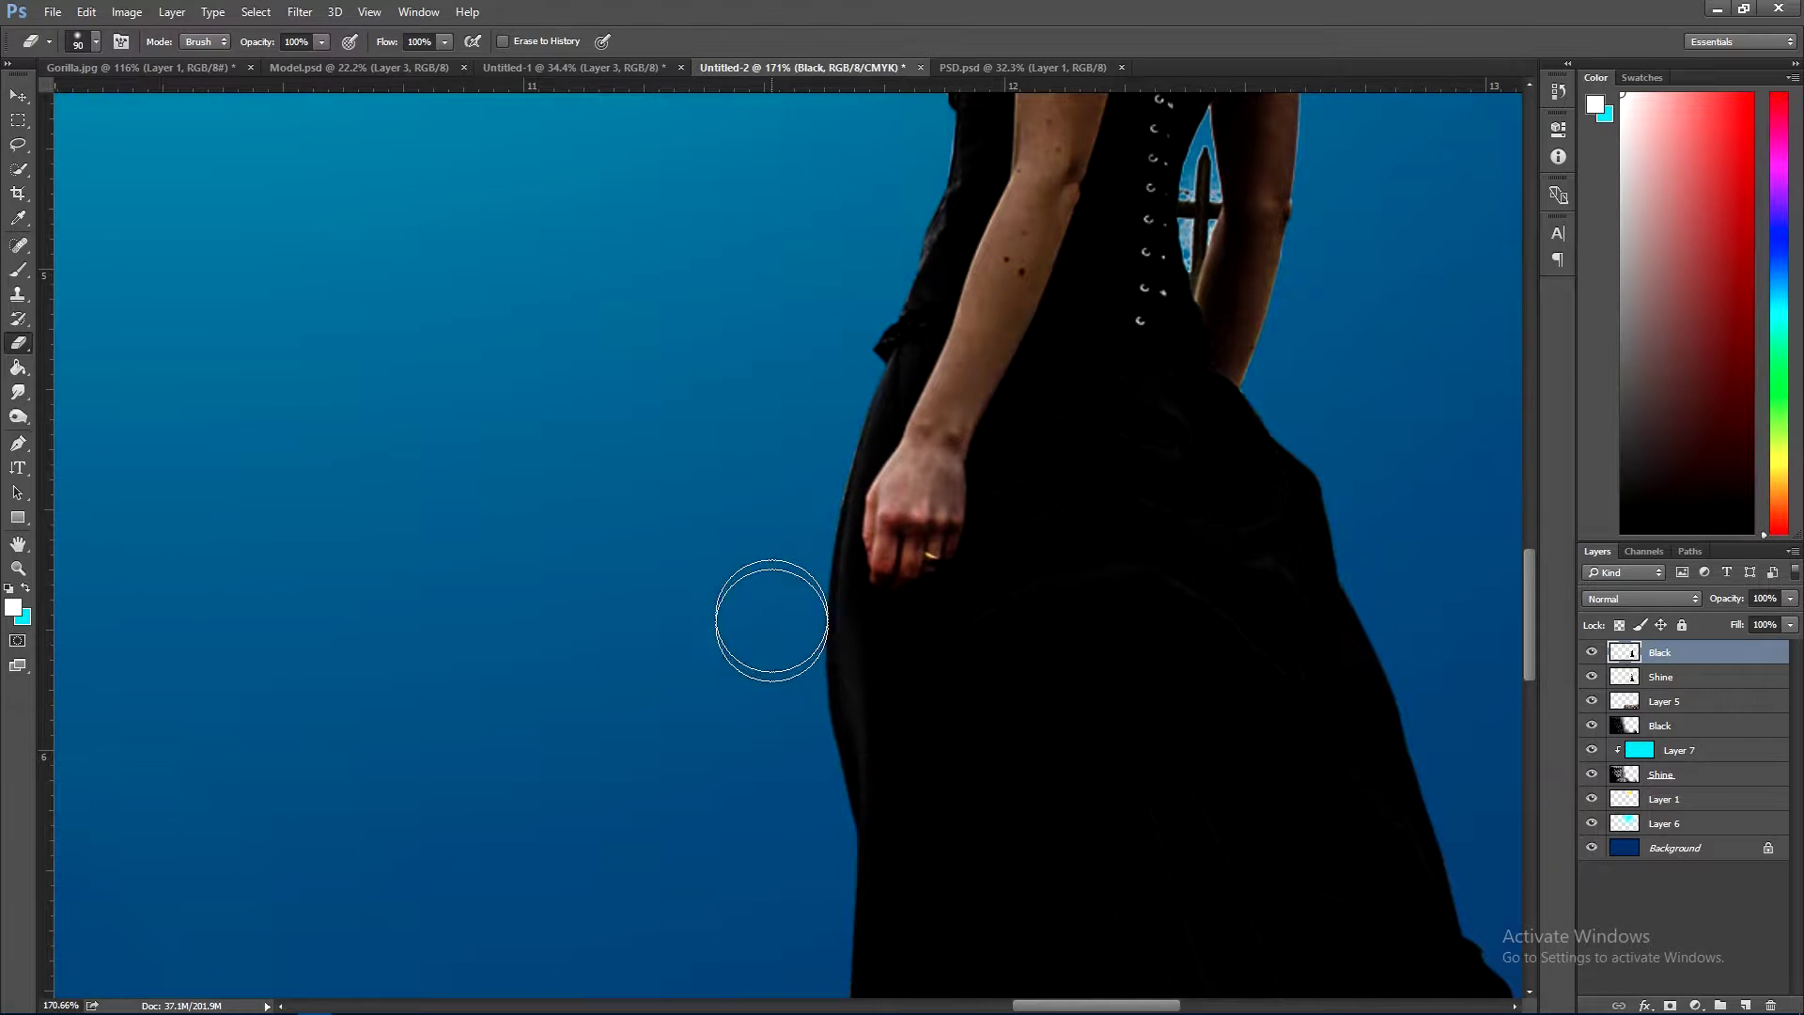
# - Erase the Black overlay down her face, chin and neck with a smaller brush
pyautogui.hotkey('ctrl', '0')
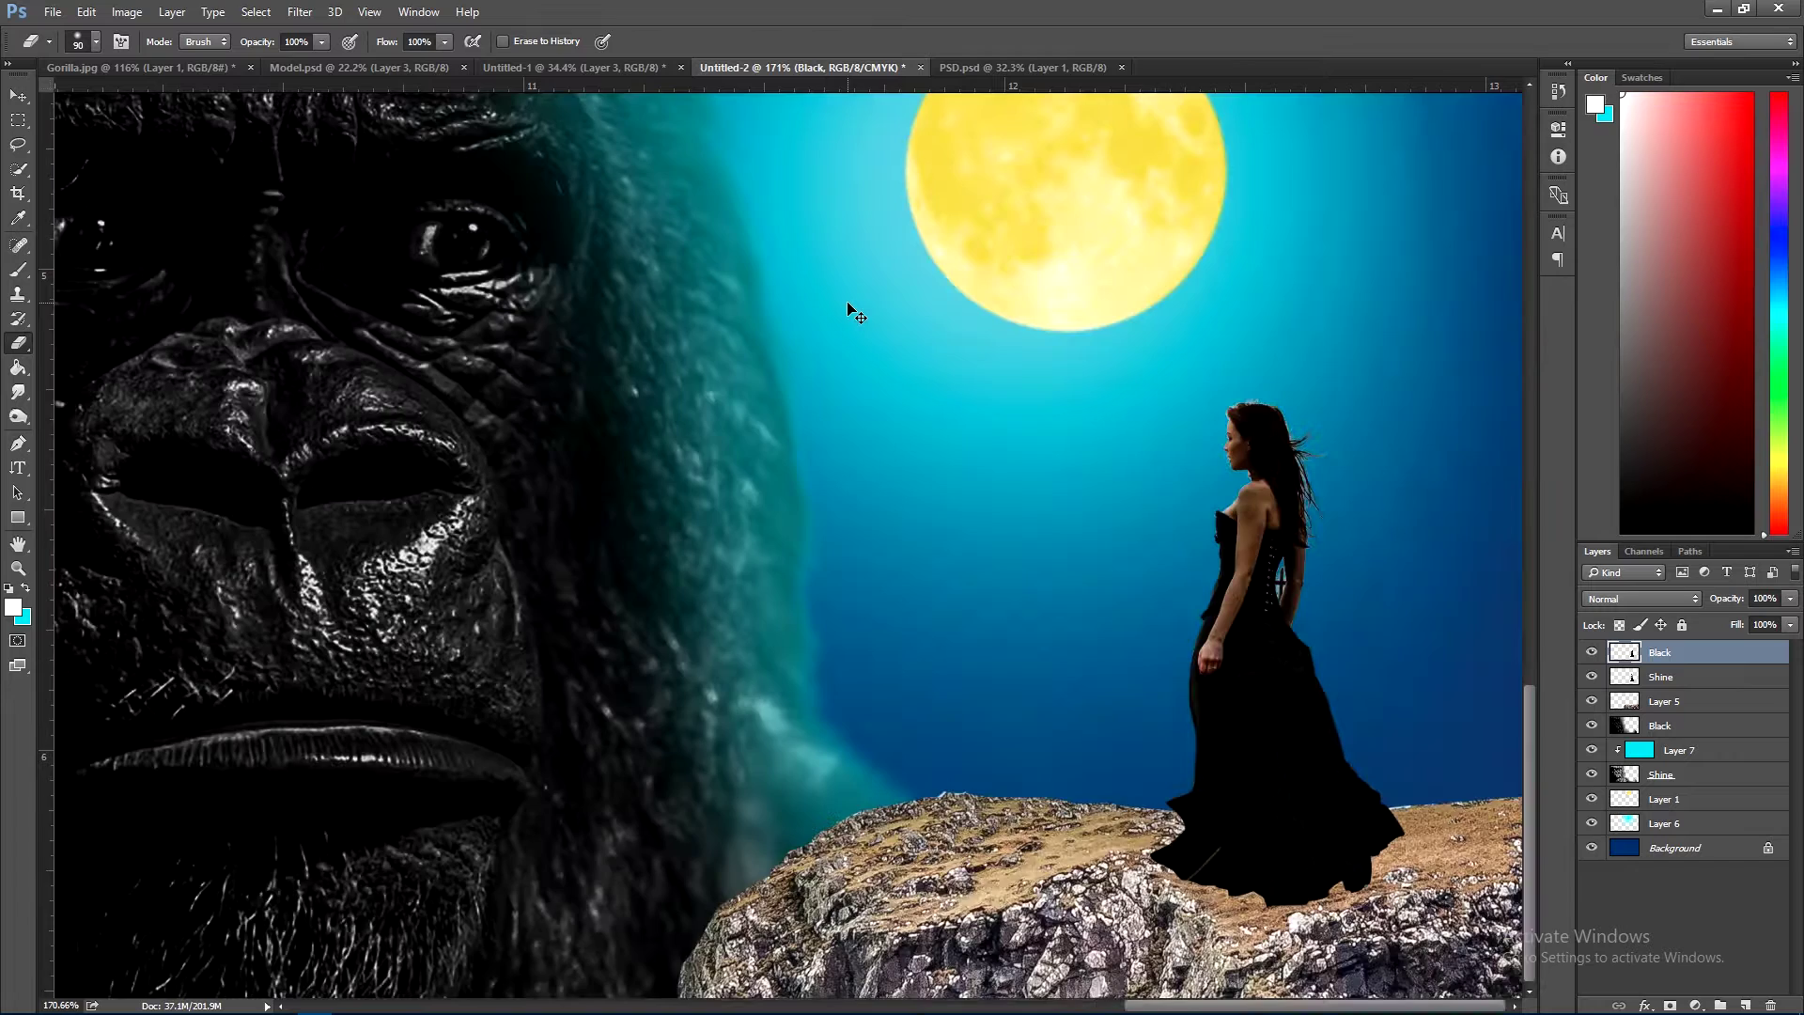
pyautogui.click(1129, 551)
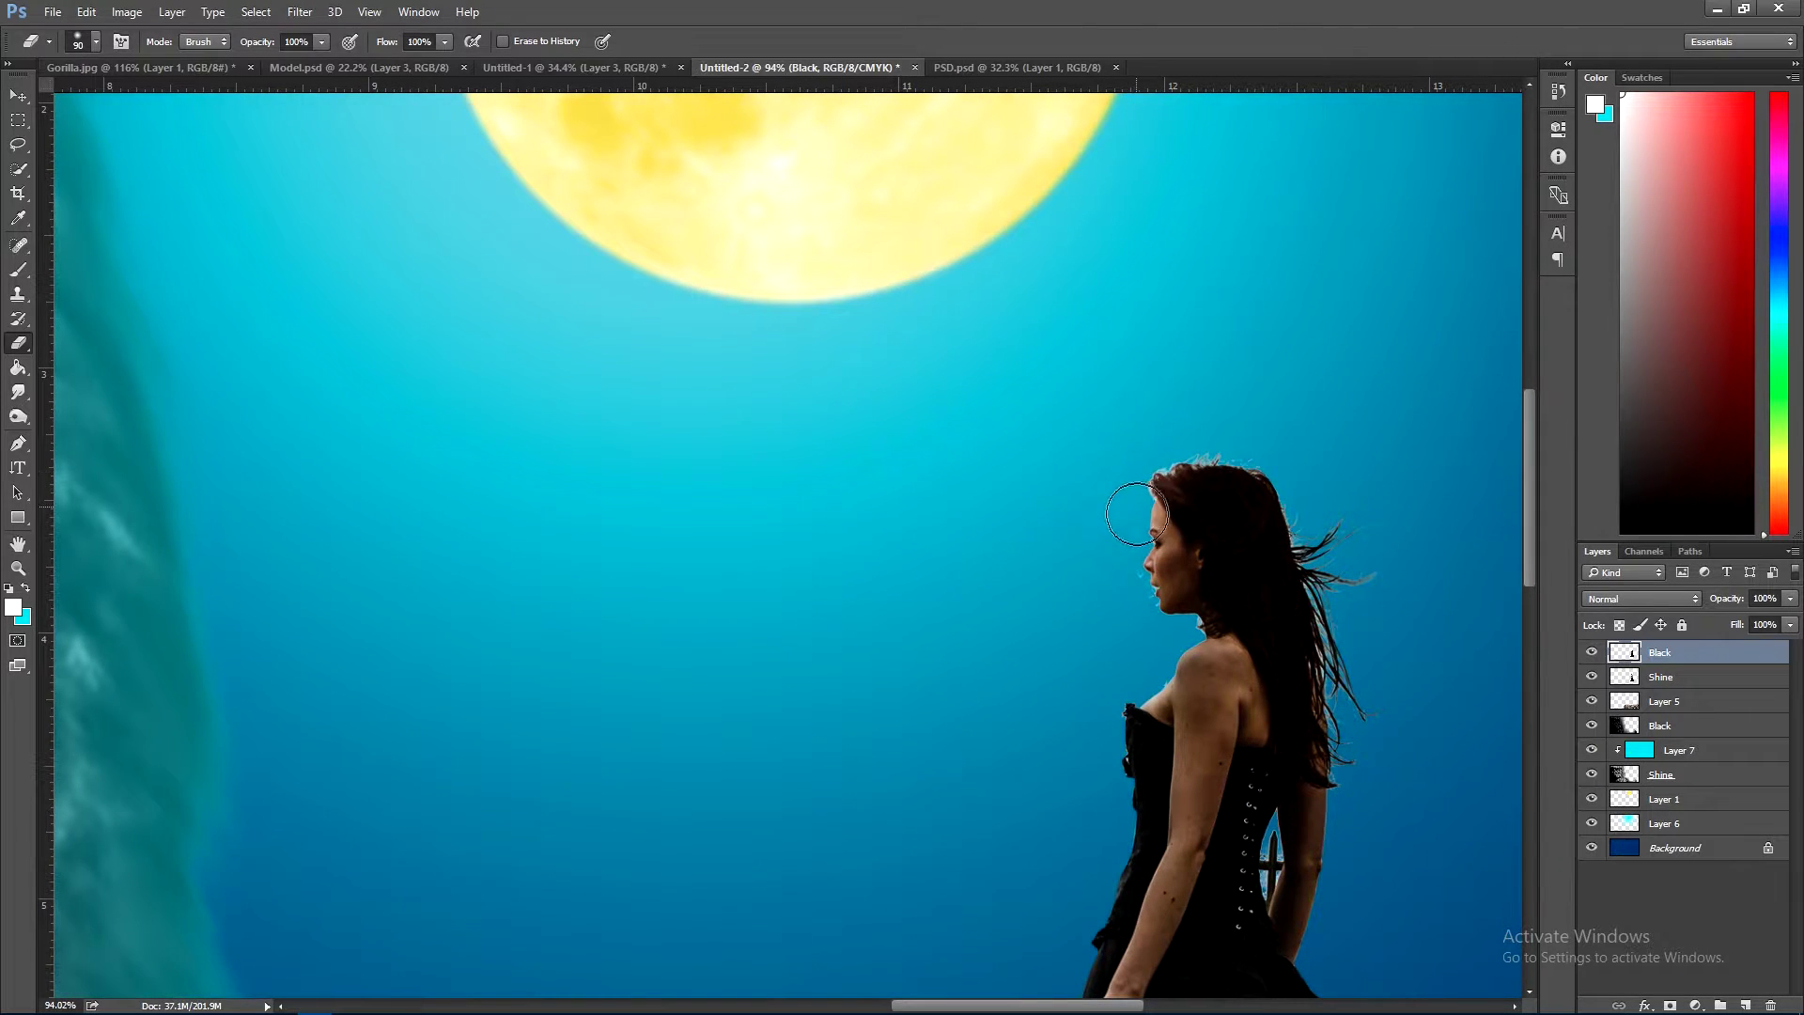
pyautogui.moveTo(1136, 514); pyautogui.dragTo(1145, 599)
pyautogui.moveTo(1132, 593); pyautogui.dragTo(1228, 752)
pyautogui.press('[')
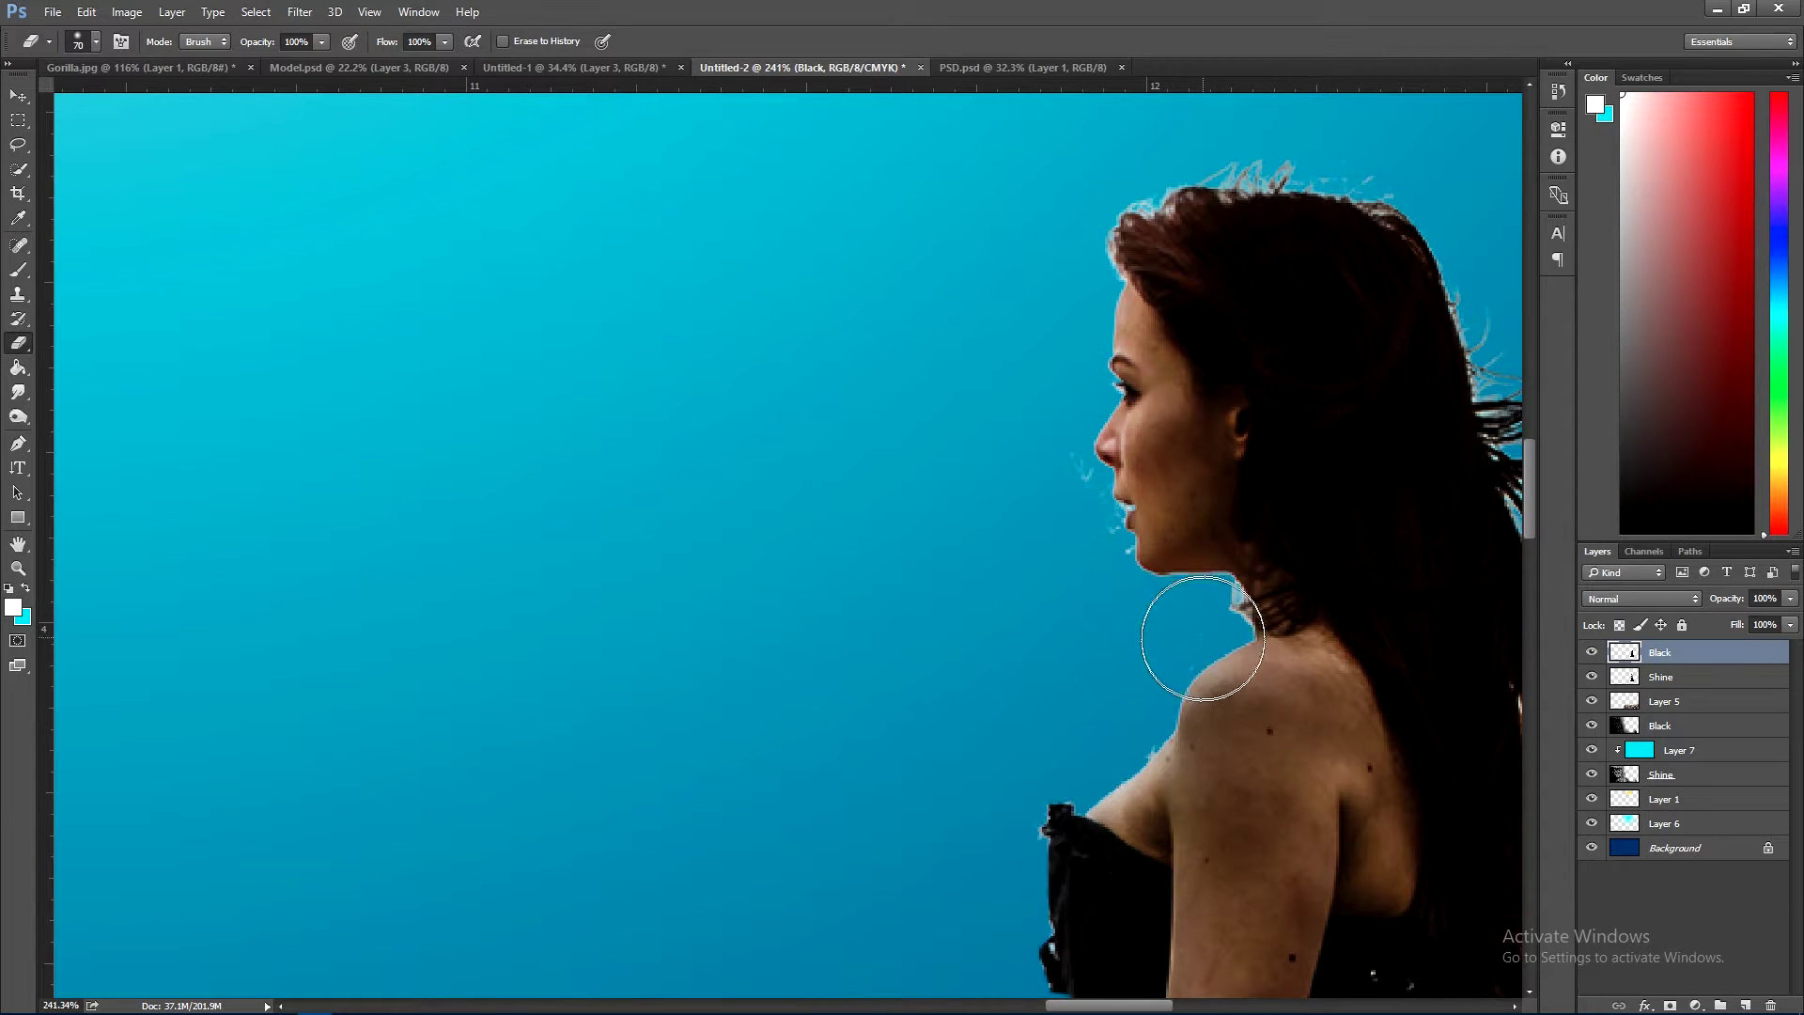
pyautogui.press('[')
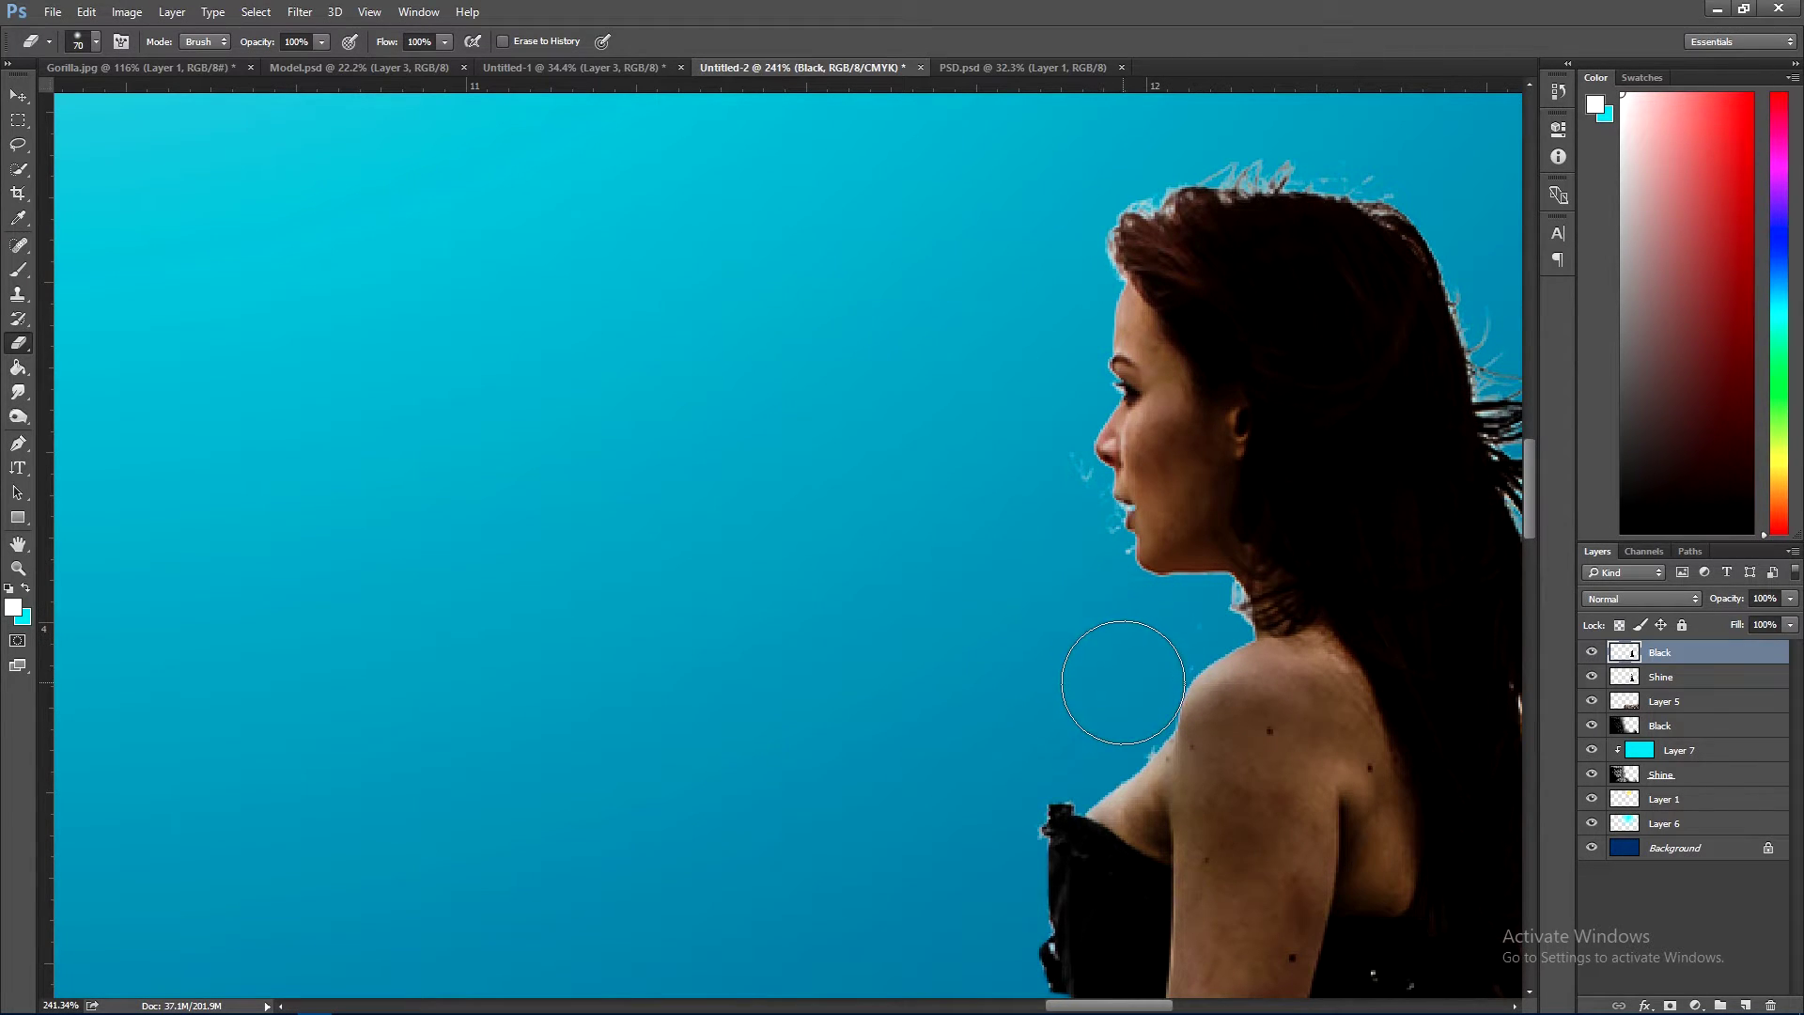
pyautogui.hotkey('ctrl', '0')
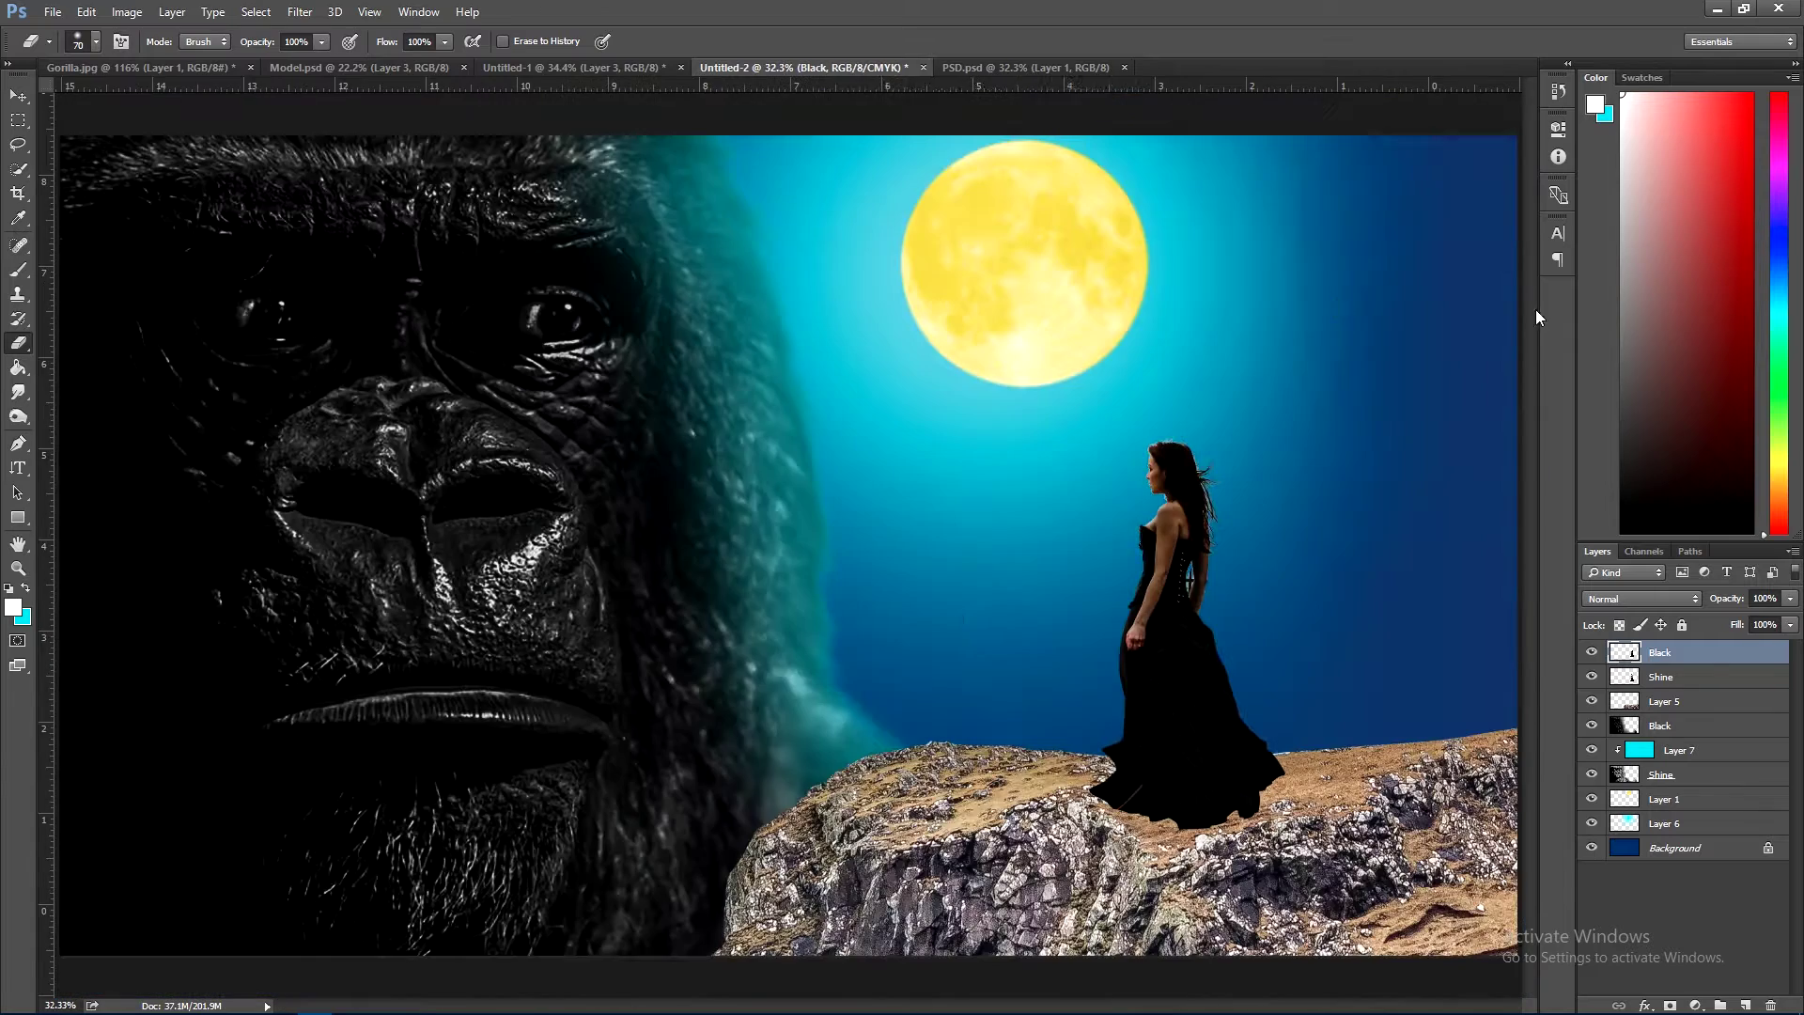
pyautogui.moveTo(1111, 564)
pyautogui.mouseDown()
pyautogui.moveTo(1167, 769)
pyautogui.moveTo(1058, 460)
pyautogui.mouseUp()
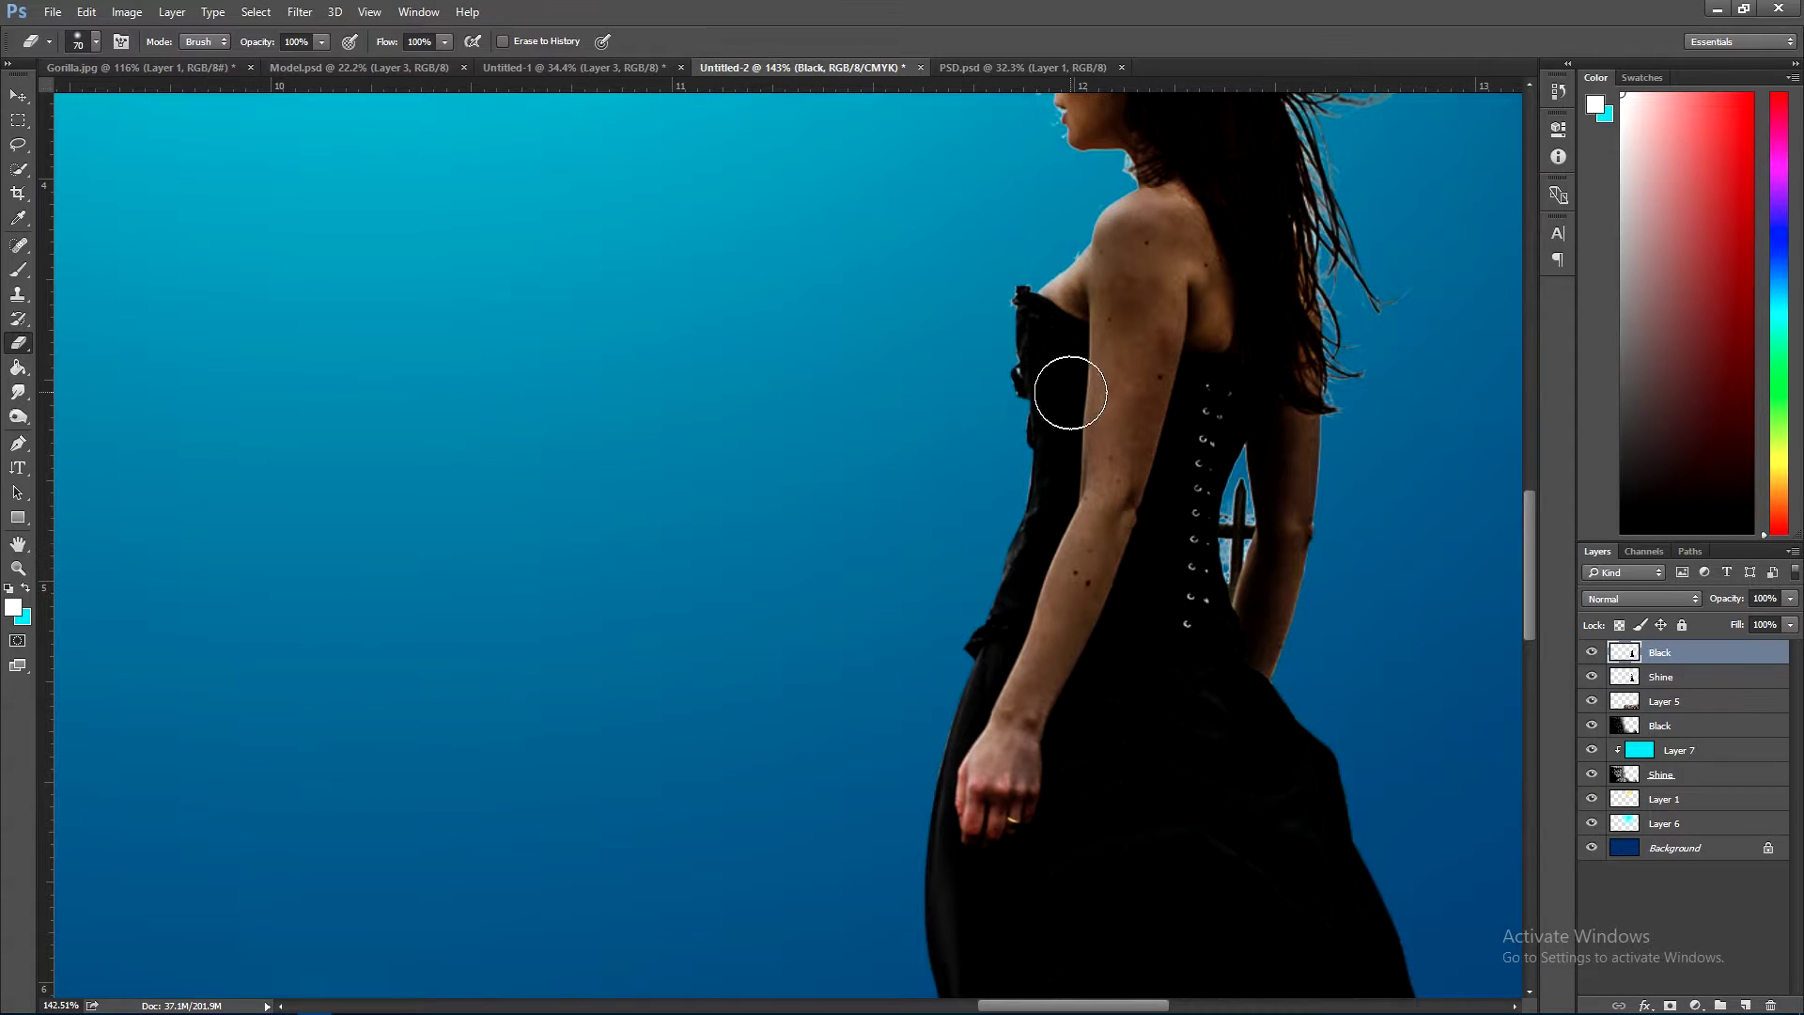
# - Toggle the Shine layer to compare its effect and reframe on the woman
pyautogui.press('v')
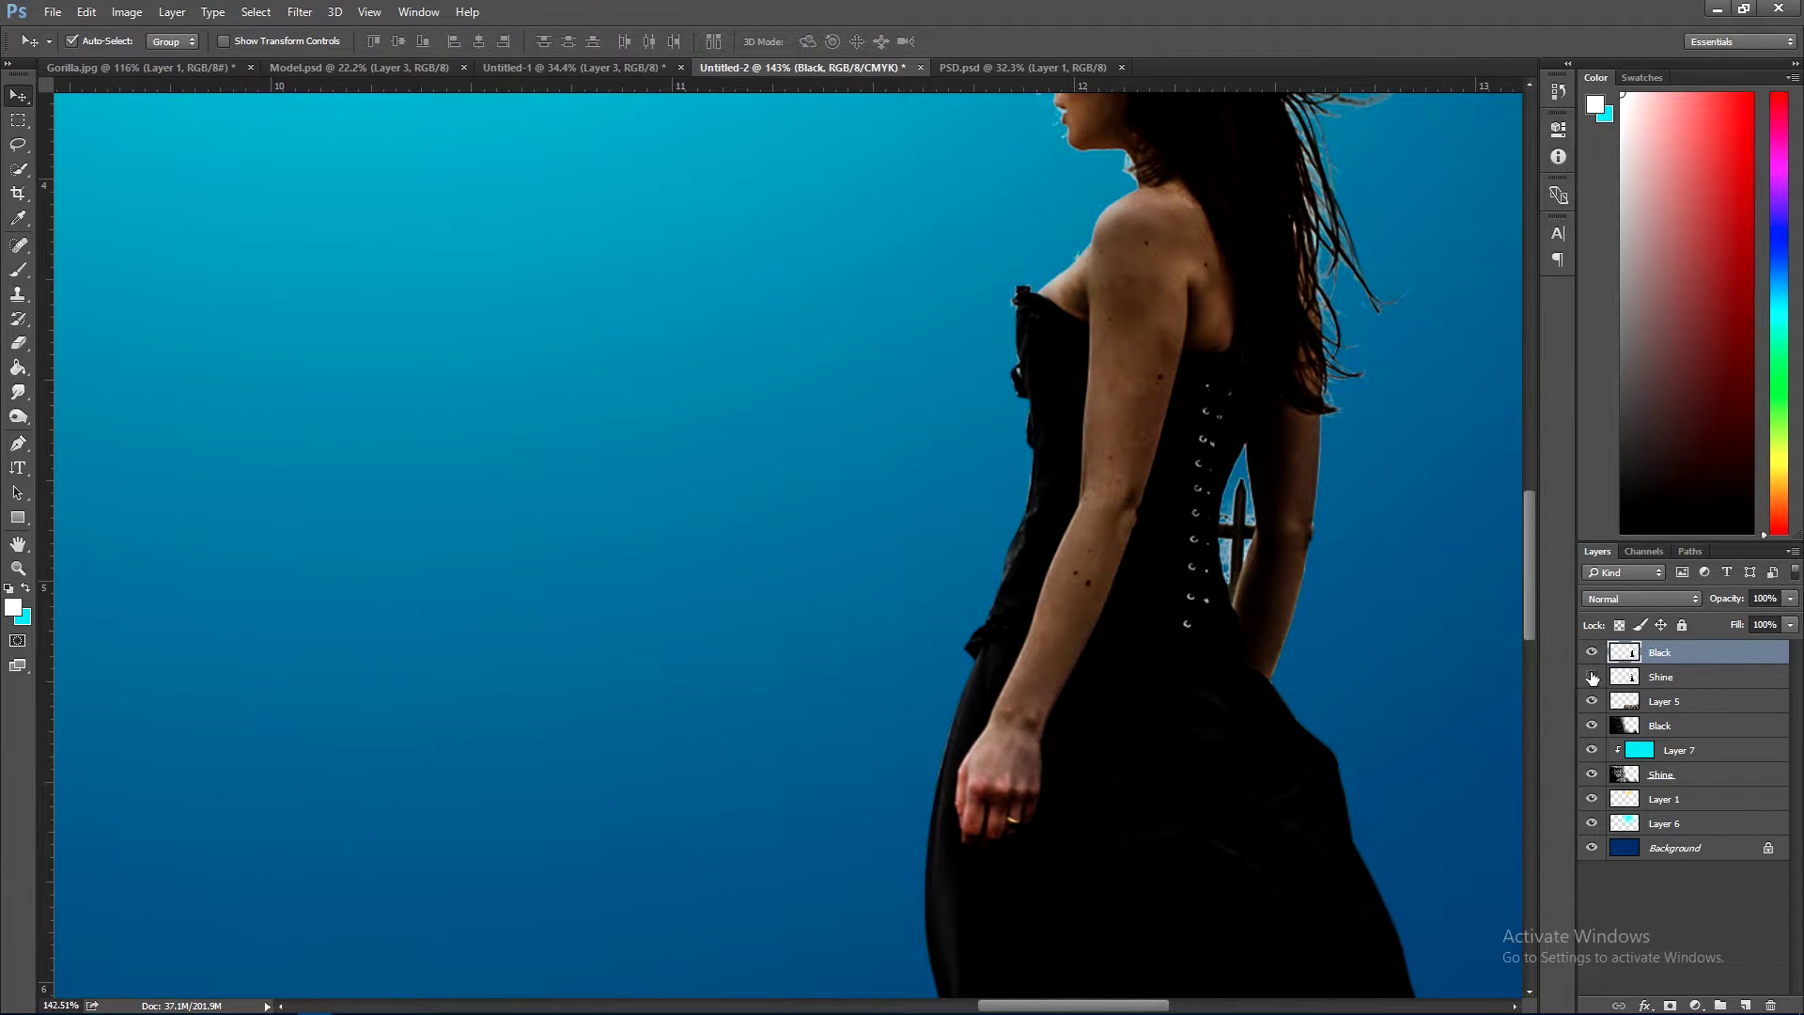
pyautogui.click(1592, 677)
pyautogui.hotkey('ctrl', '0')
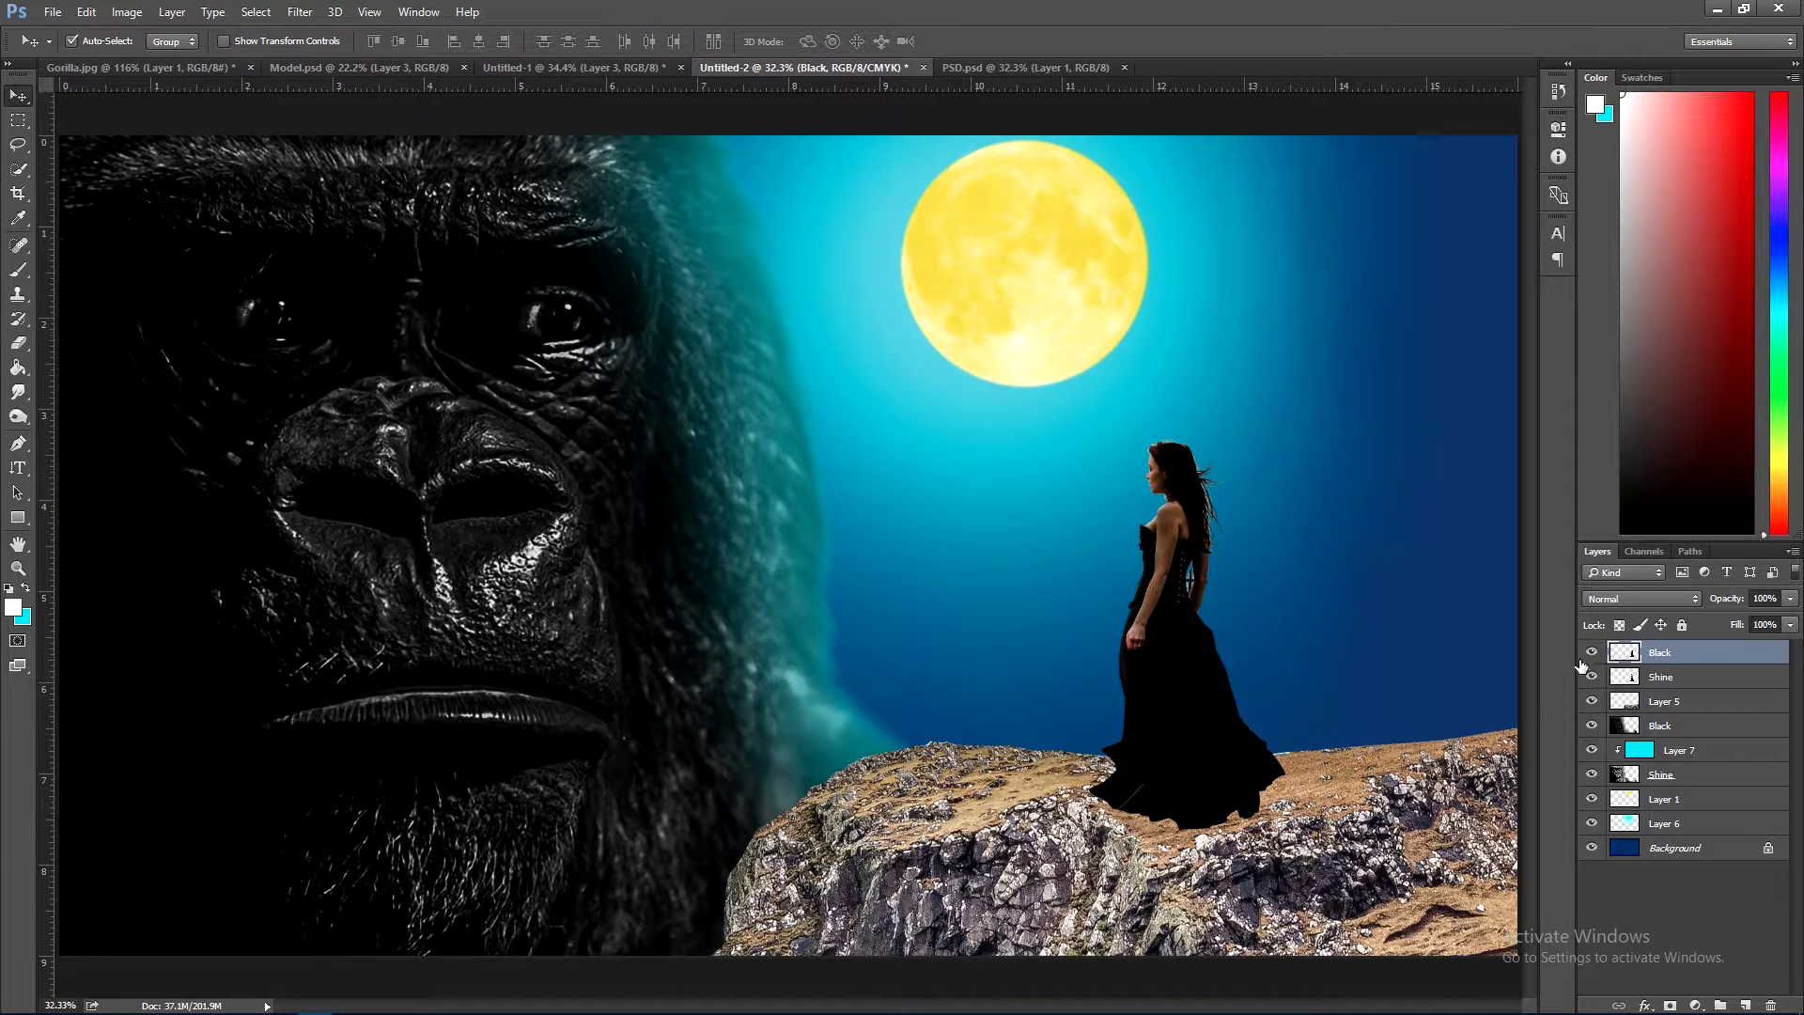
pyautogui.moveTo(1054, 390); pyautogui.dragTo(1280, 766)
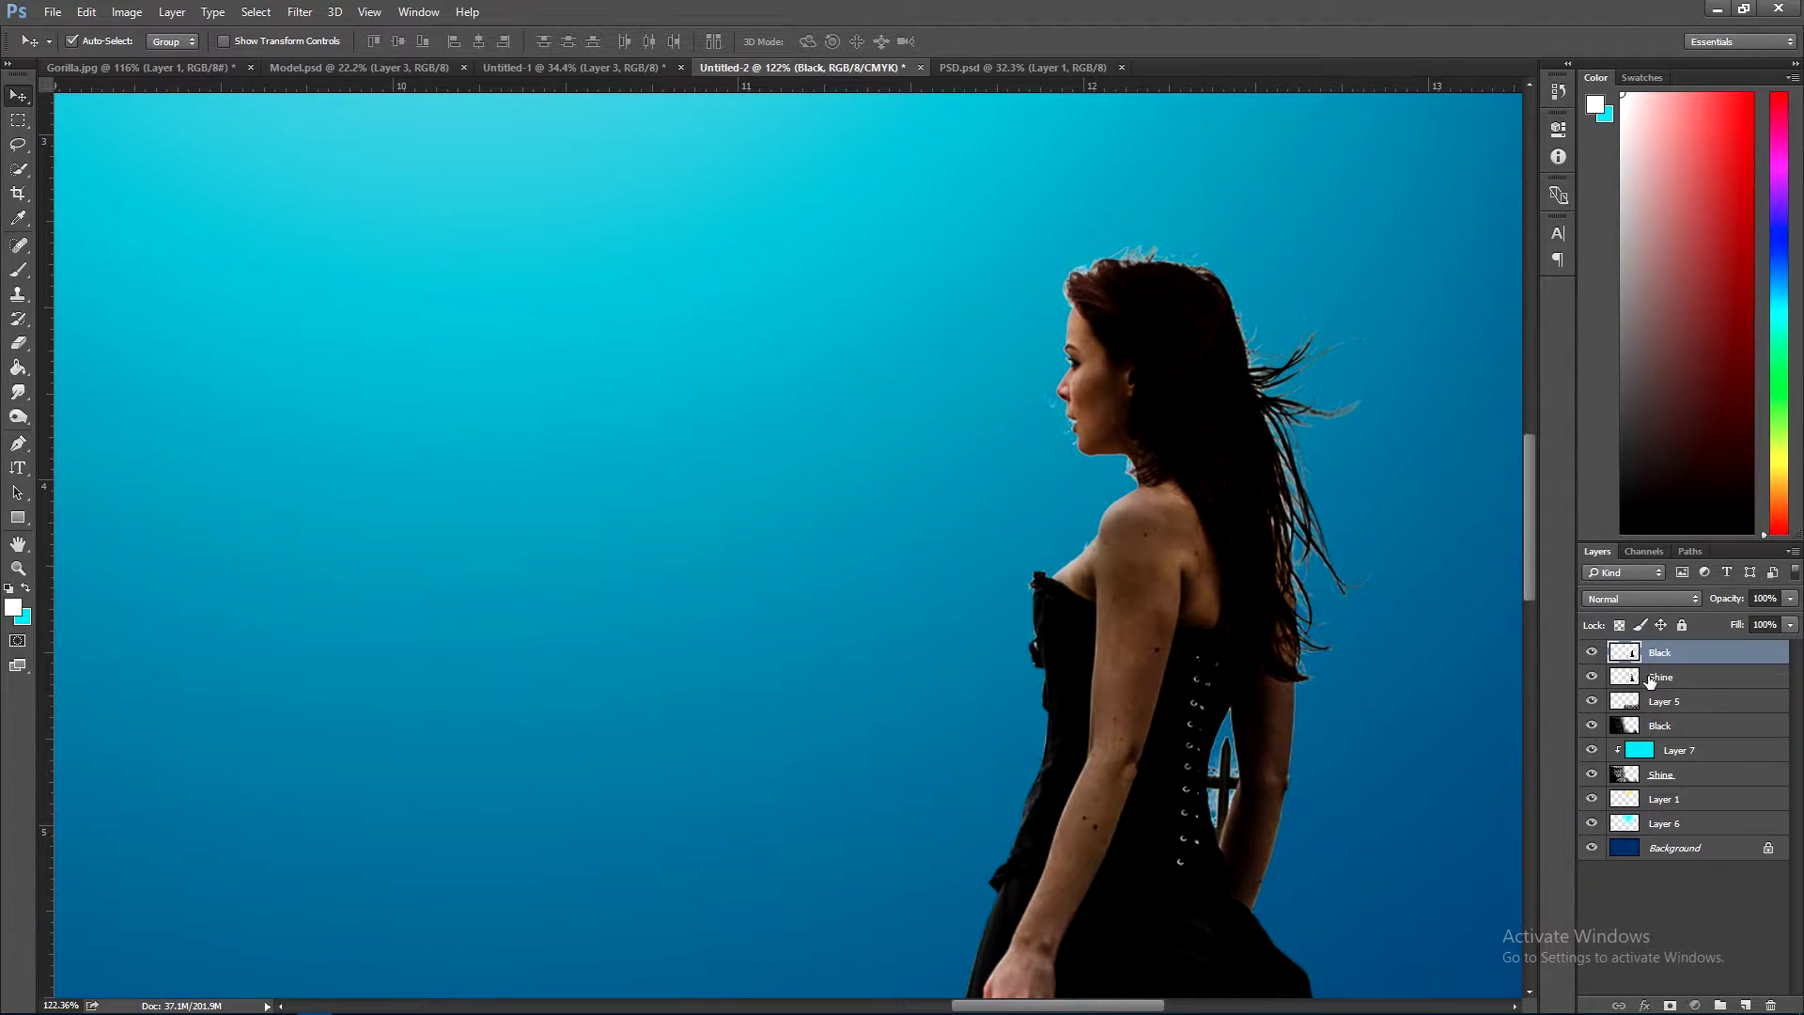
# - Group the Black and Shine layers, name the group Lady, and expand it
pyautogui.keyDown('shift'); pyautogui.click(1650, 677); pyautogui.keyUp('shift')
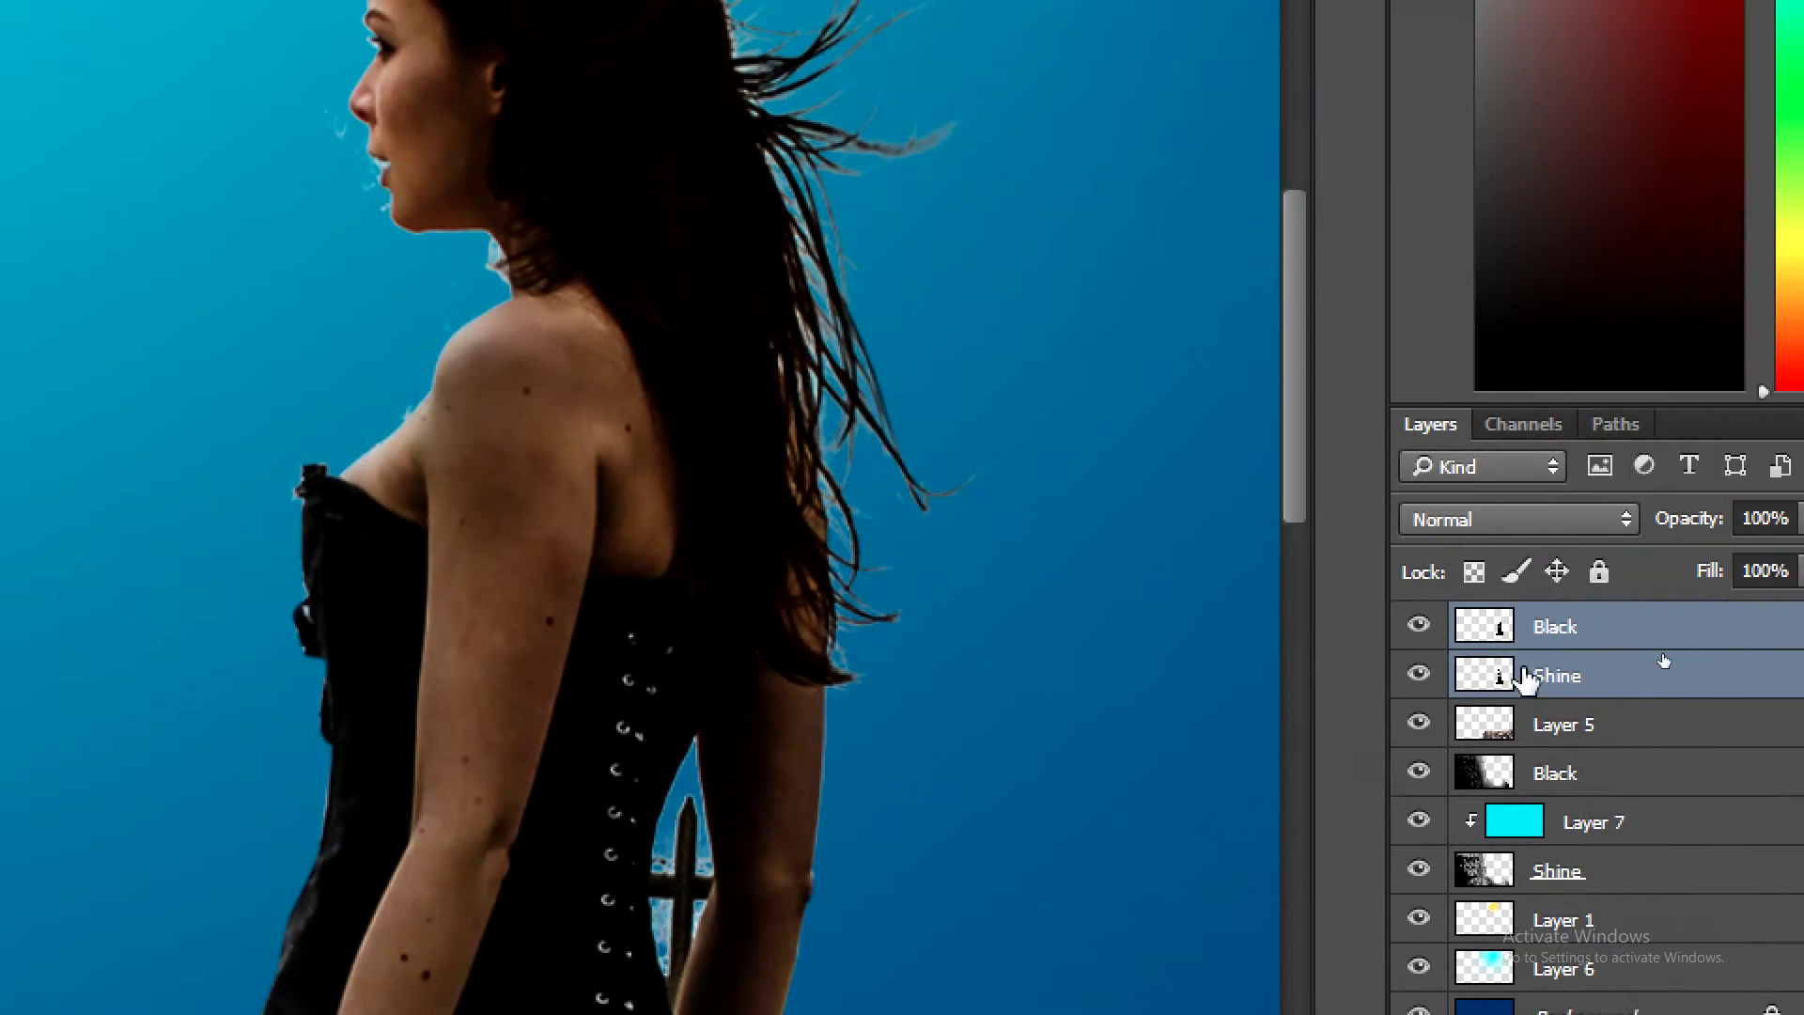
pyautogui.rightClick(1644, 680)
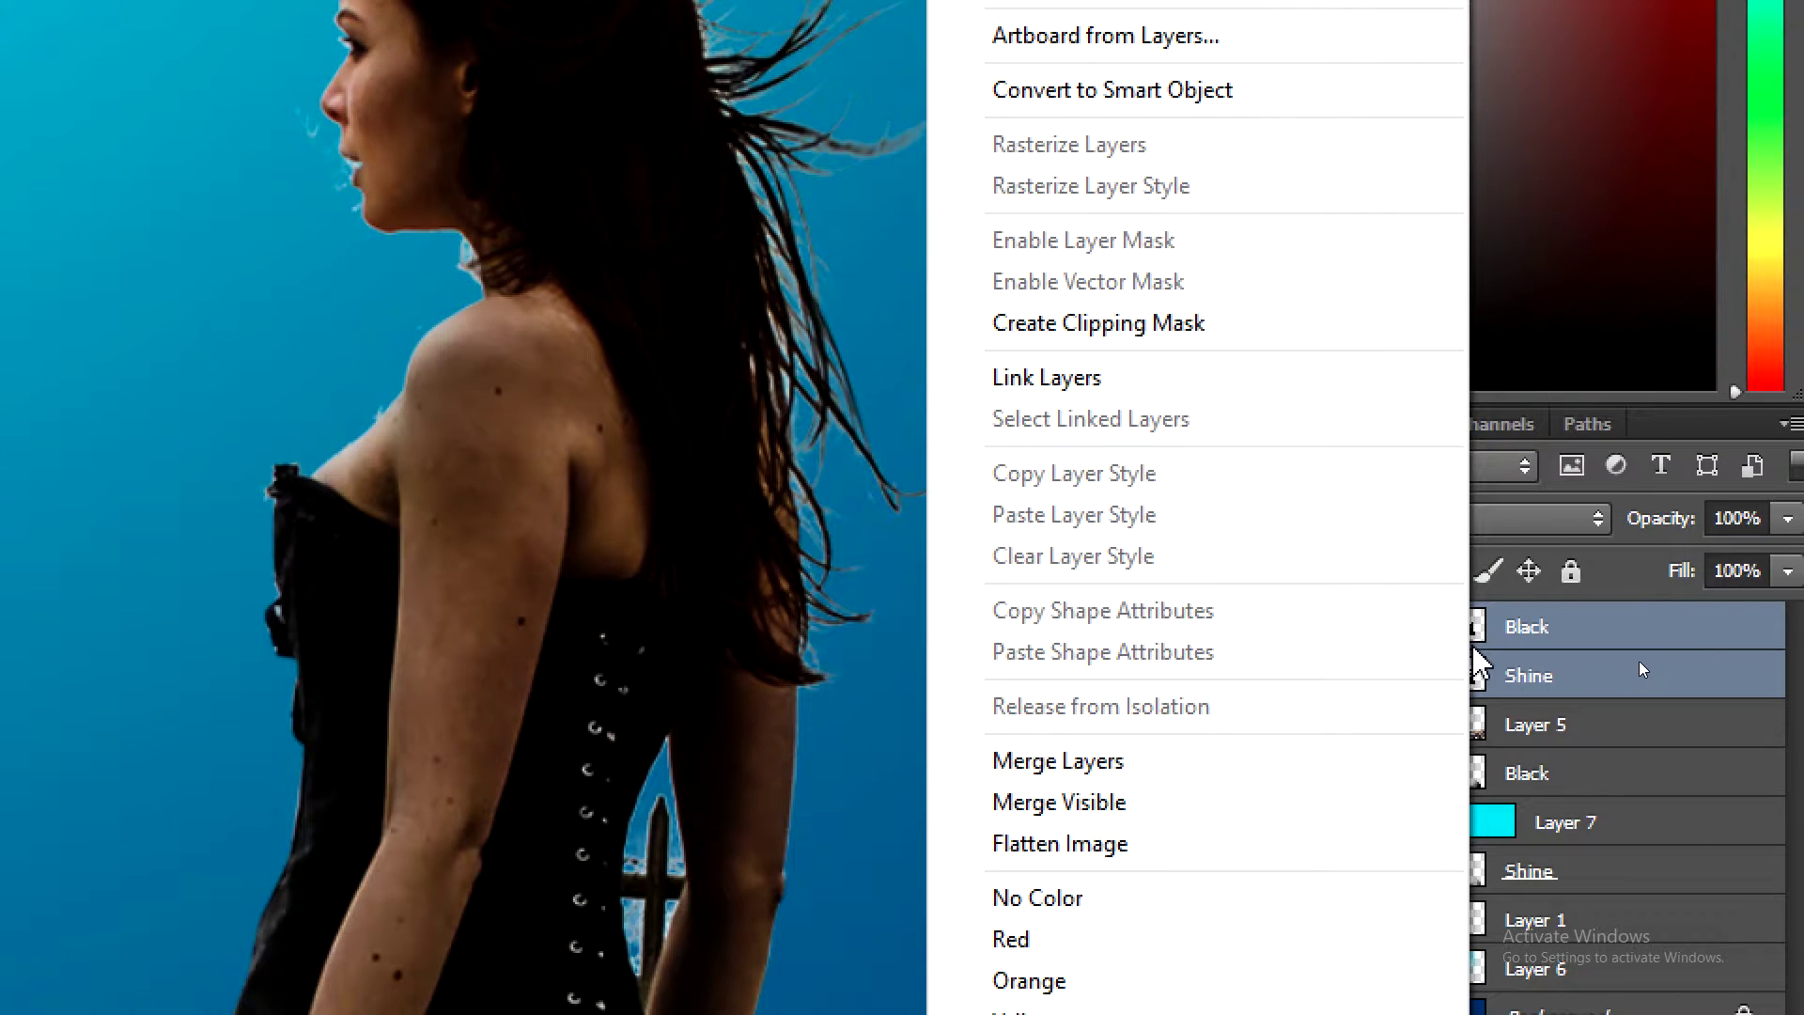
pyautogui.click(1559, 639)
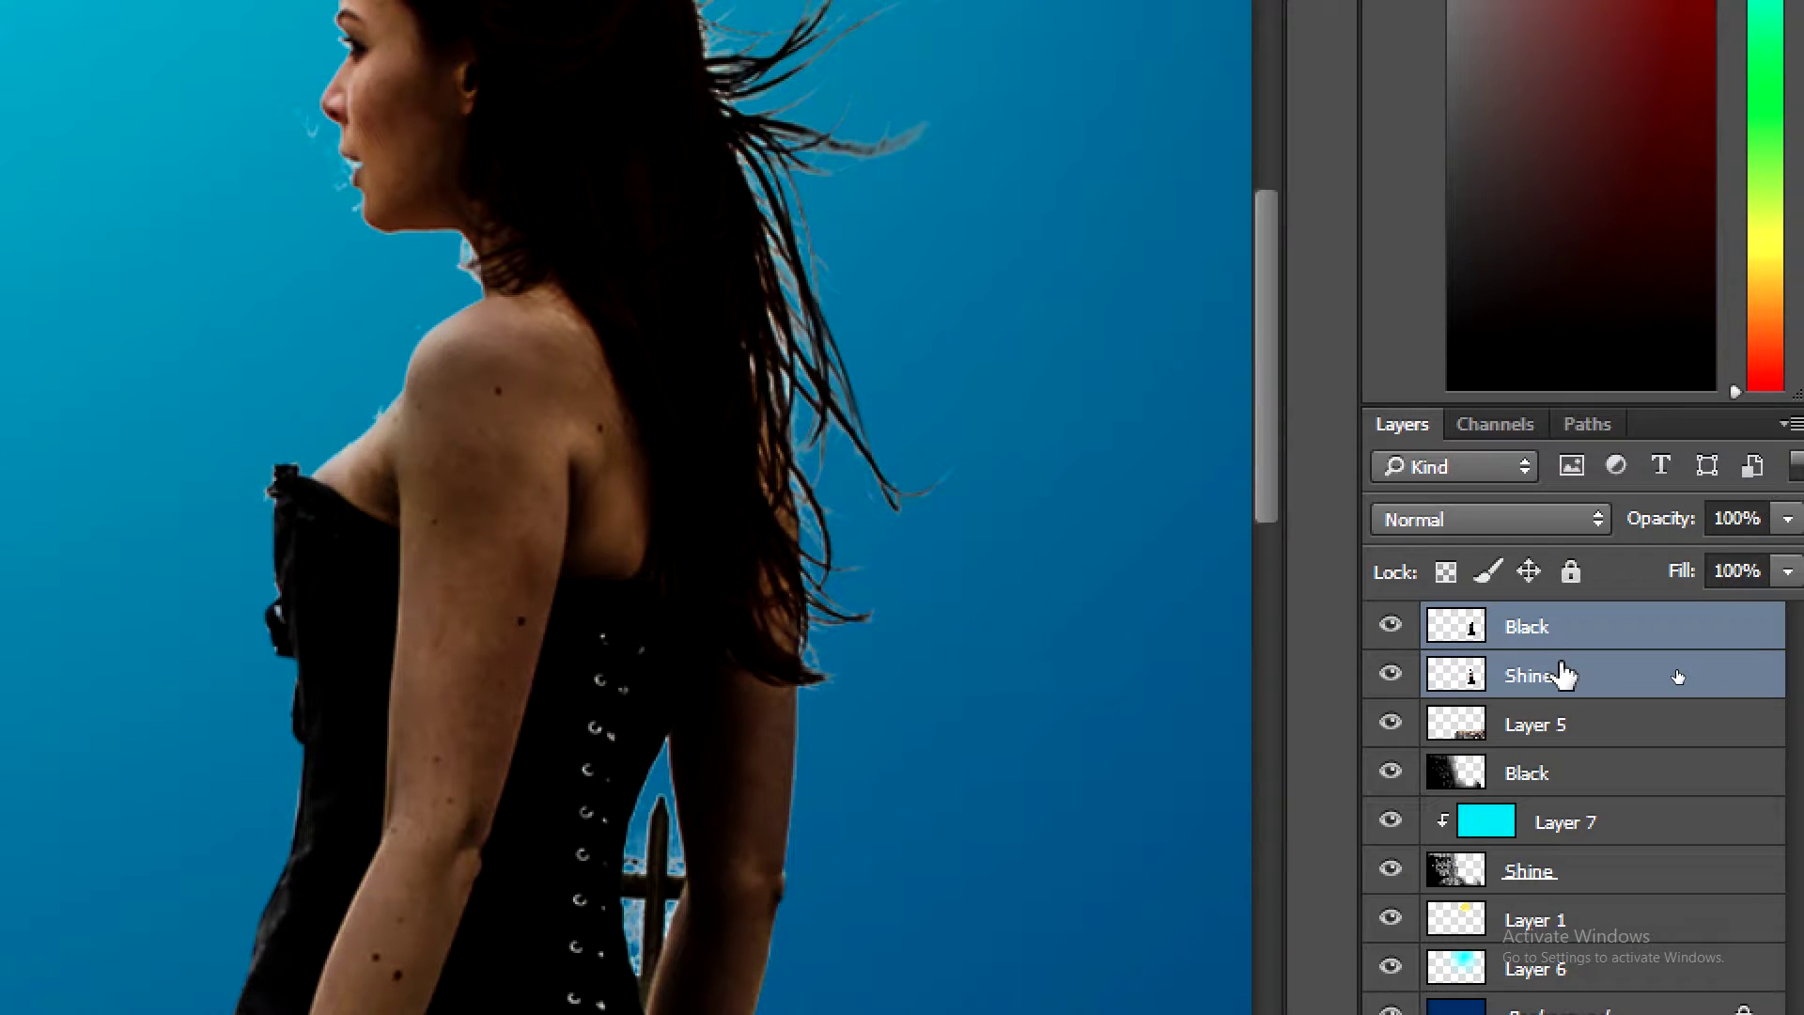
pyautogui.hotkey('ctrl', 'g')
pyautogui.doubleClick(1527, 627)
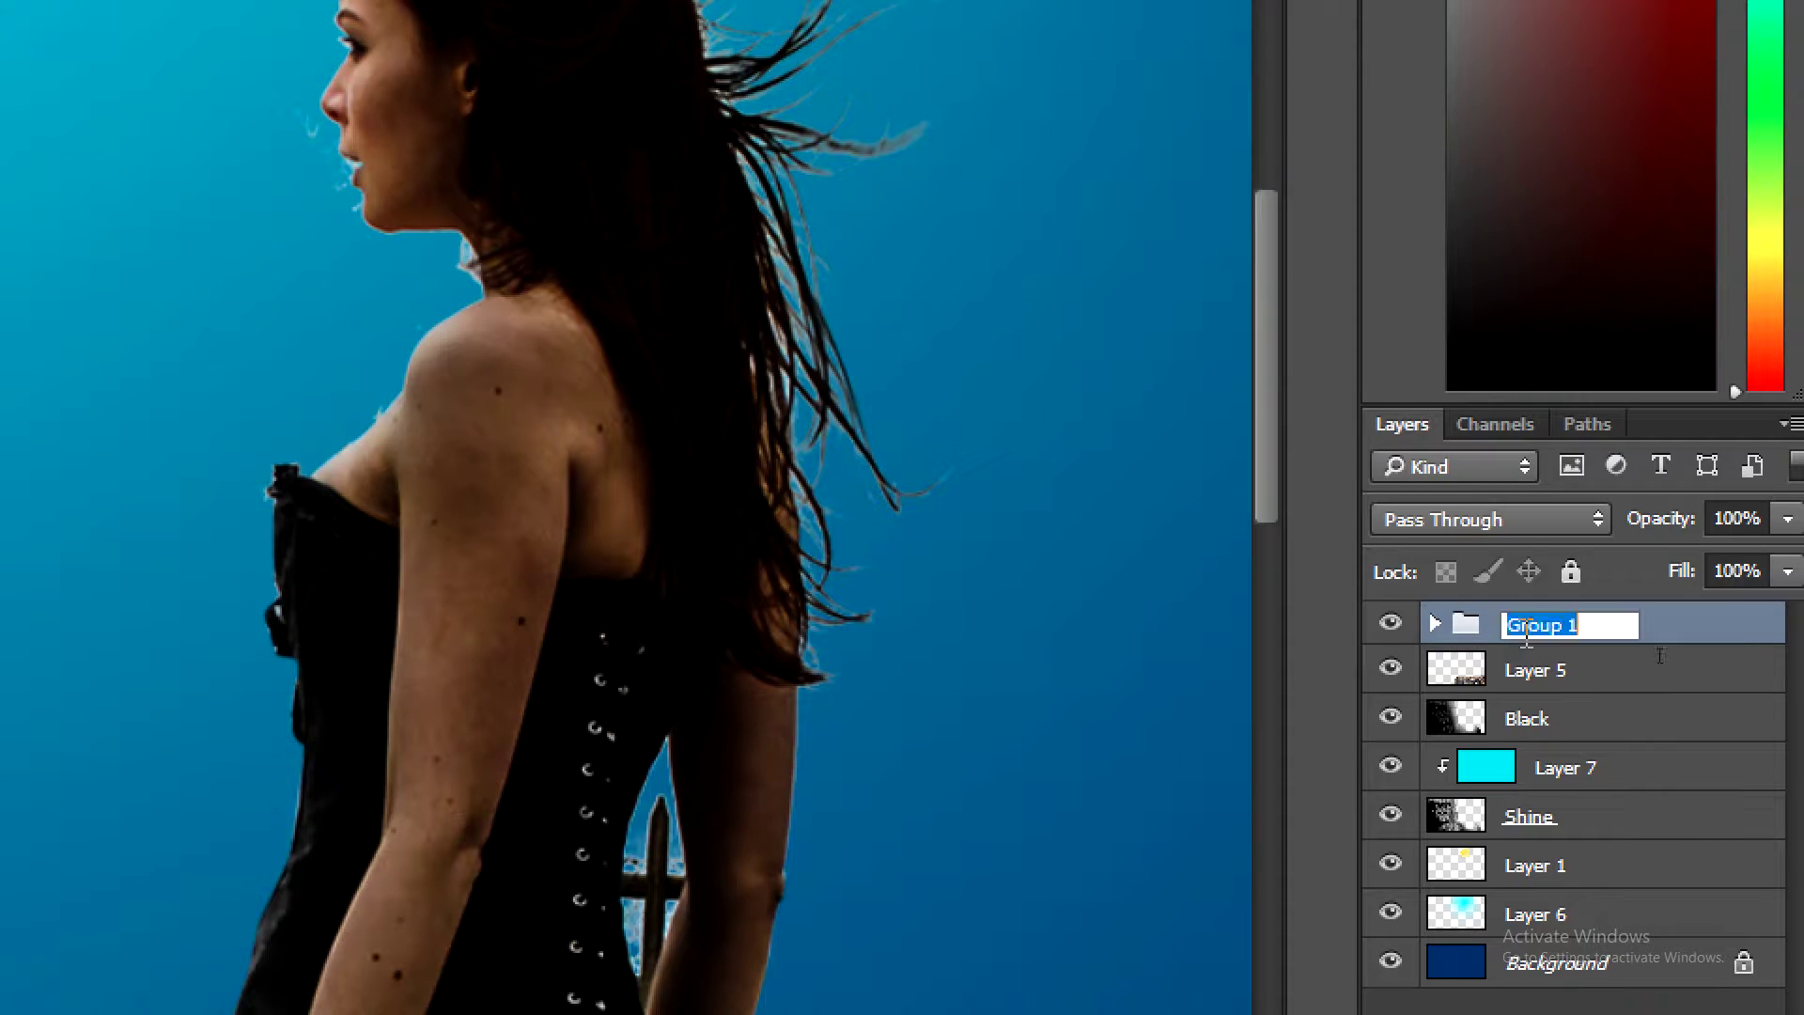
pyautogui.write('Sky')
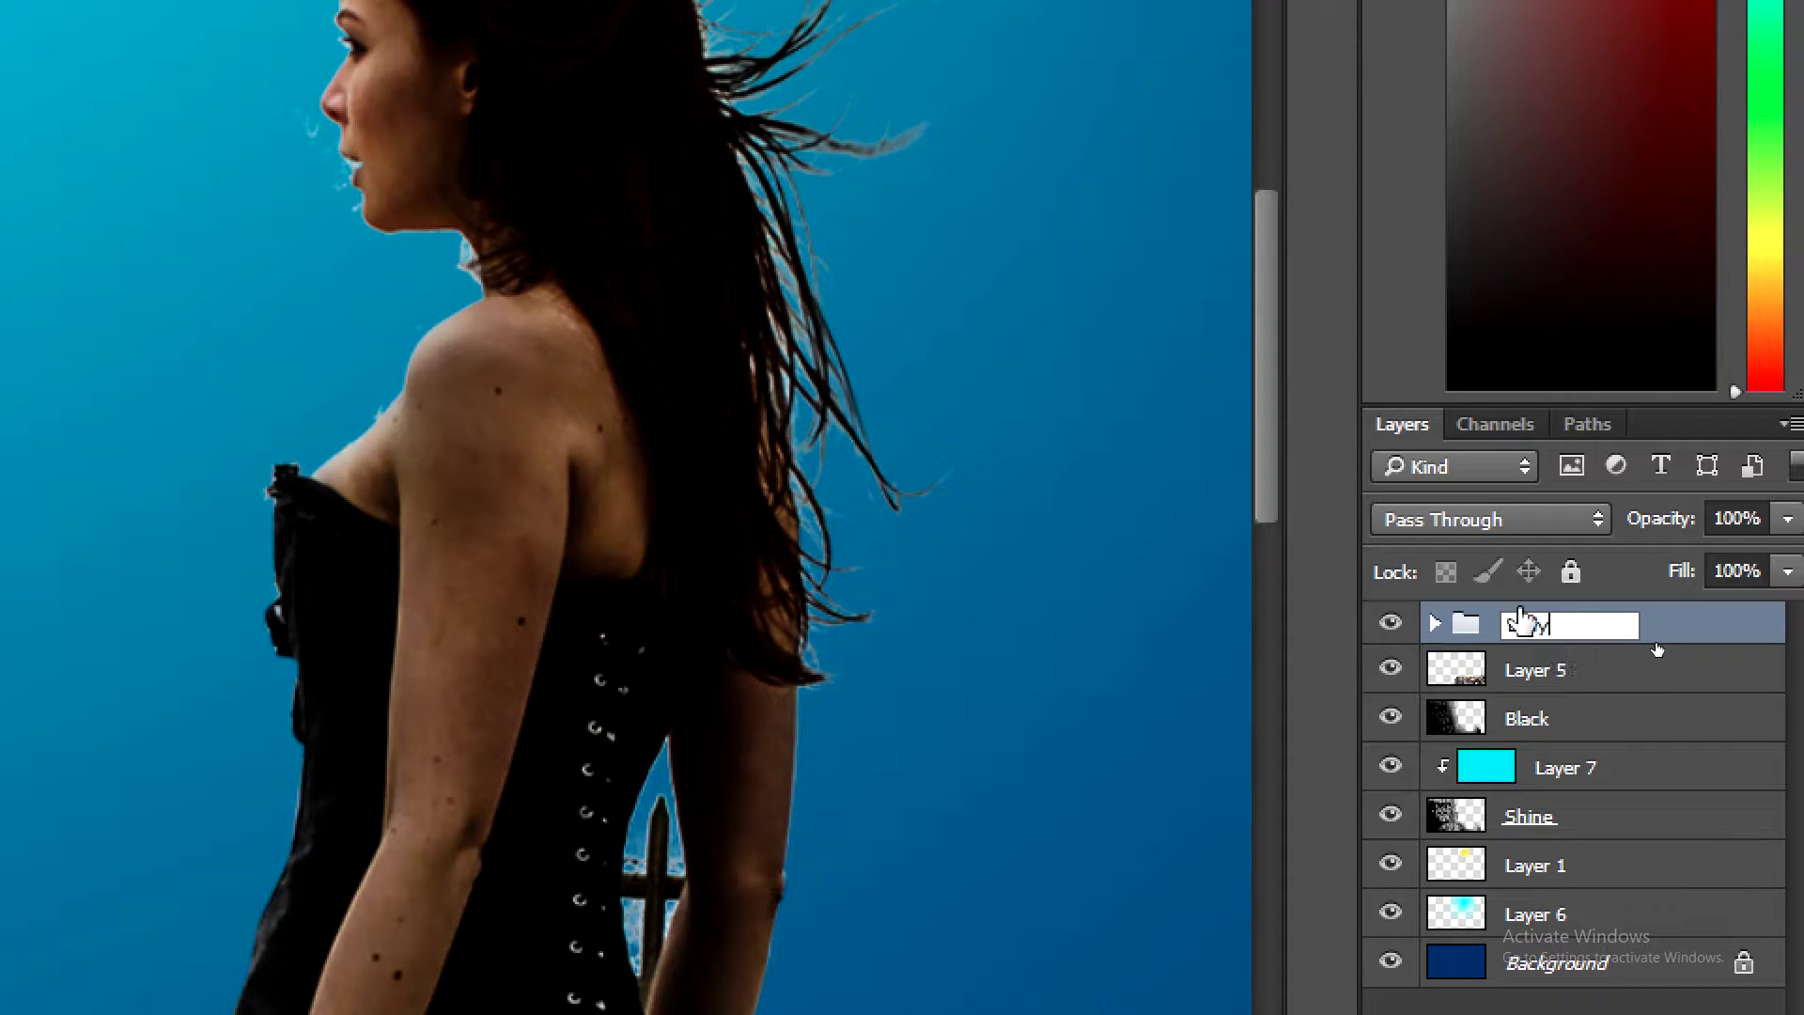
pyautogui.click(1673, 624)
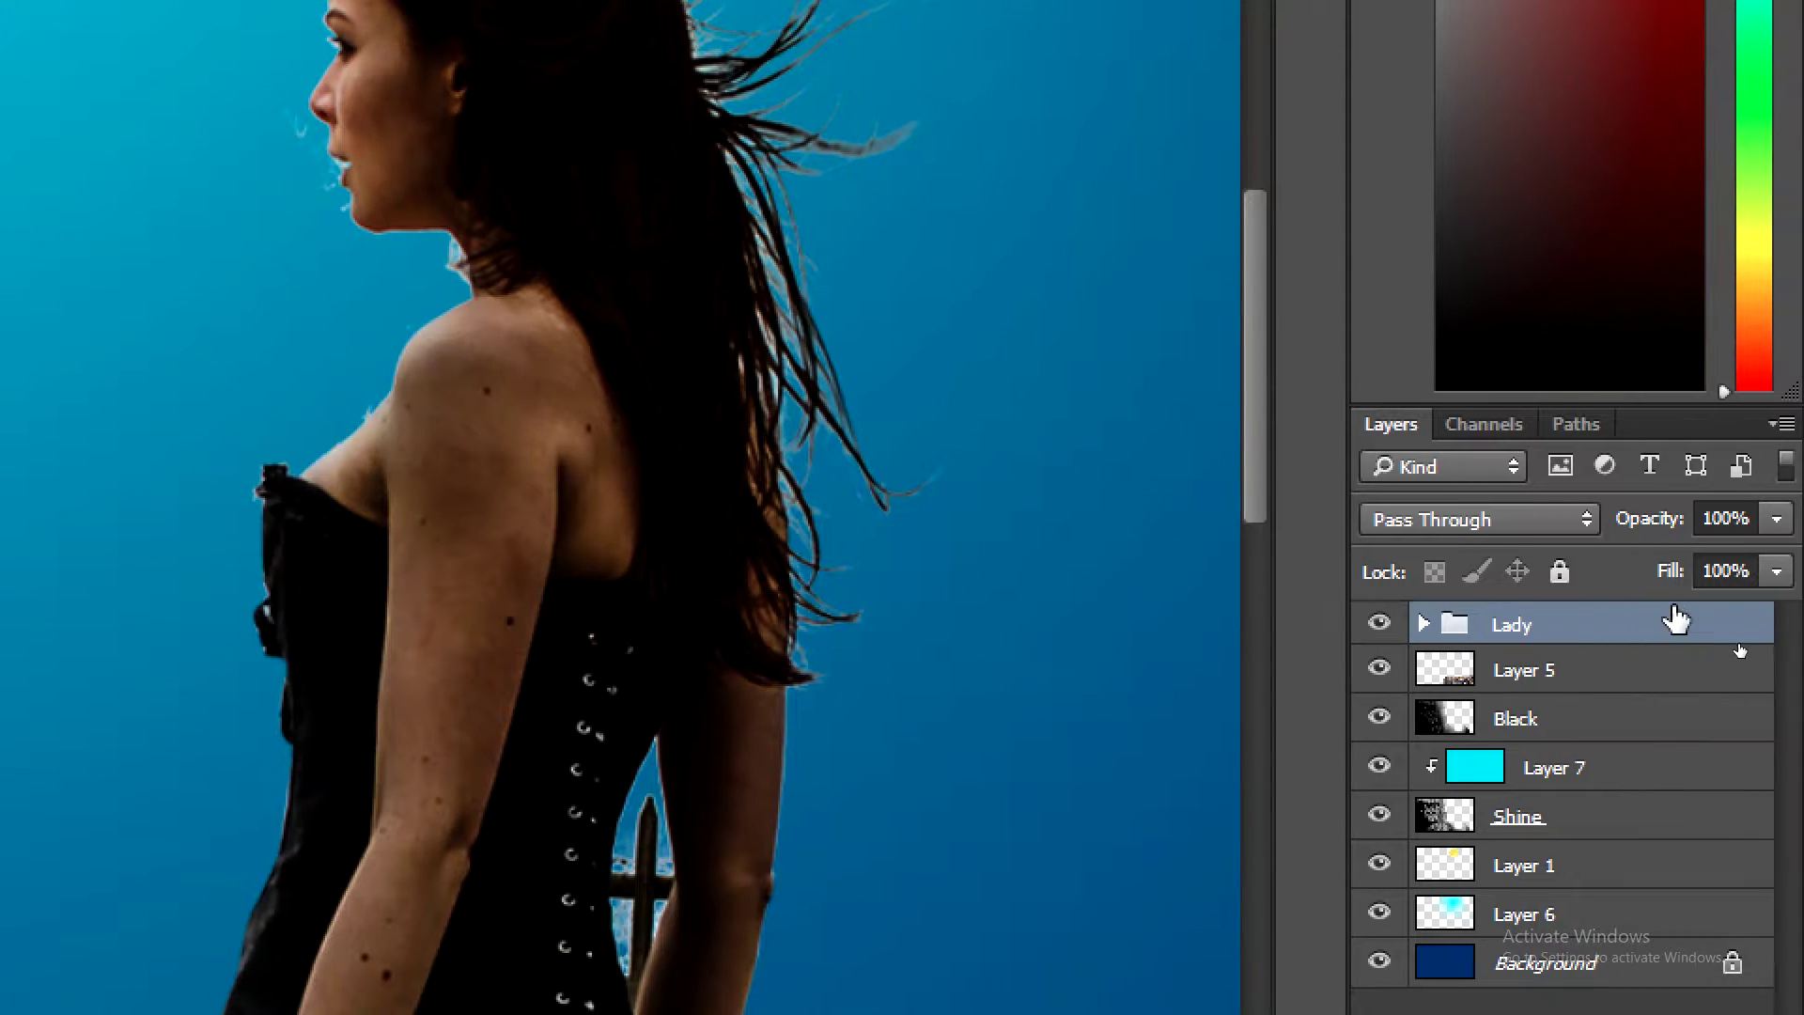
pyautogui.click(1424, 624)
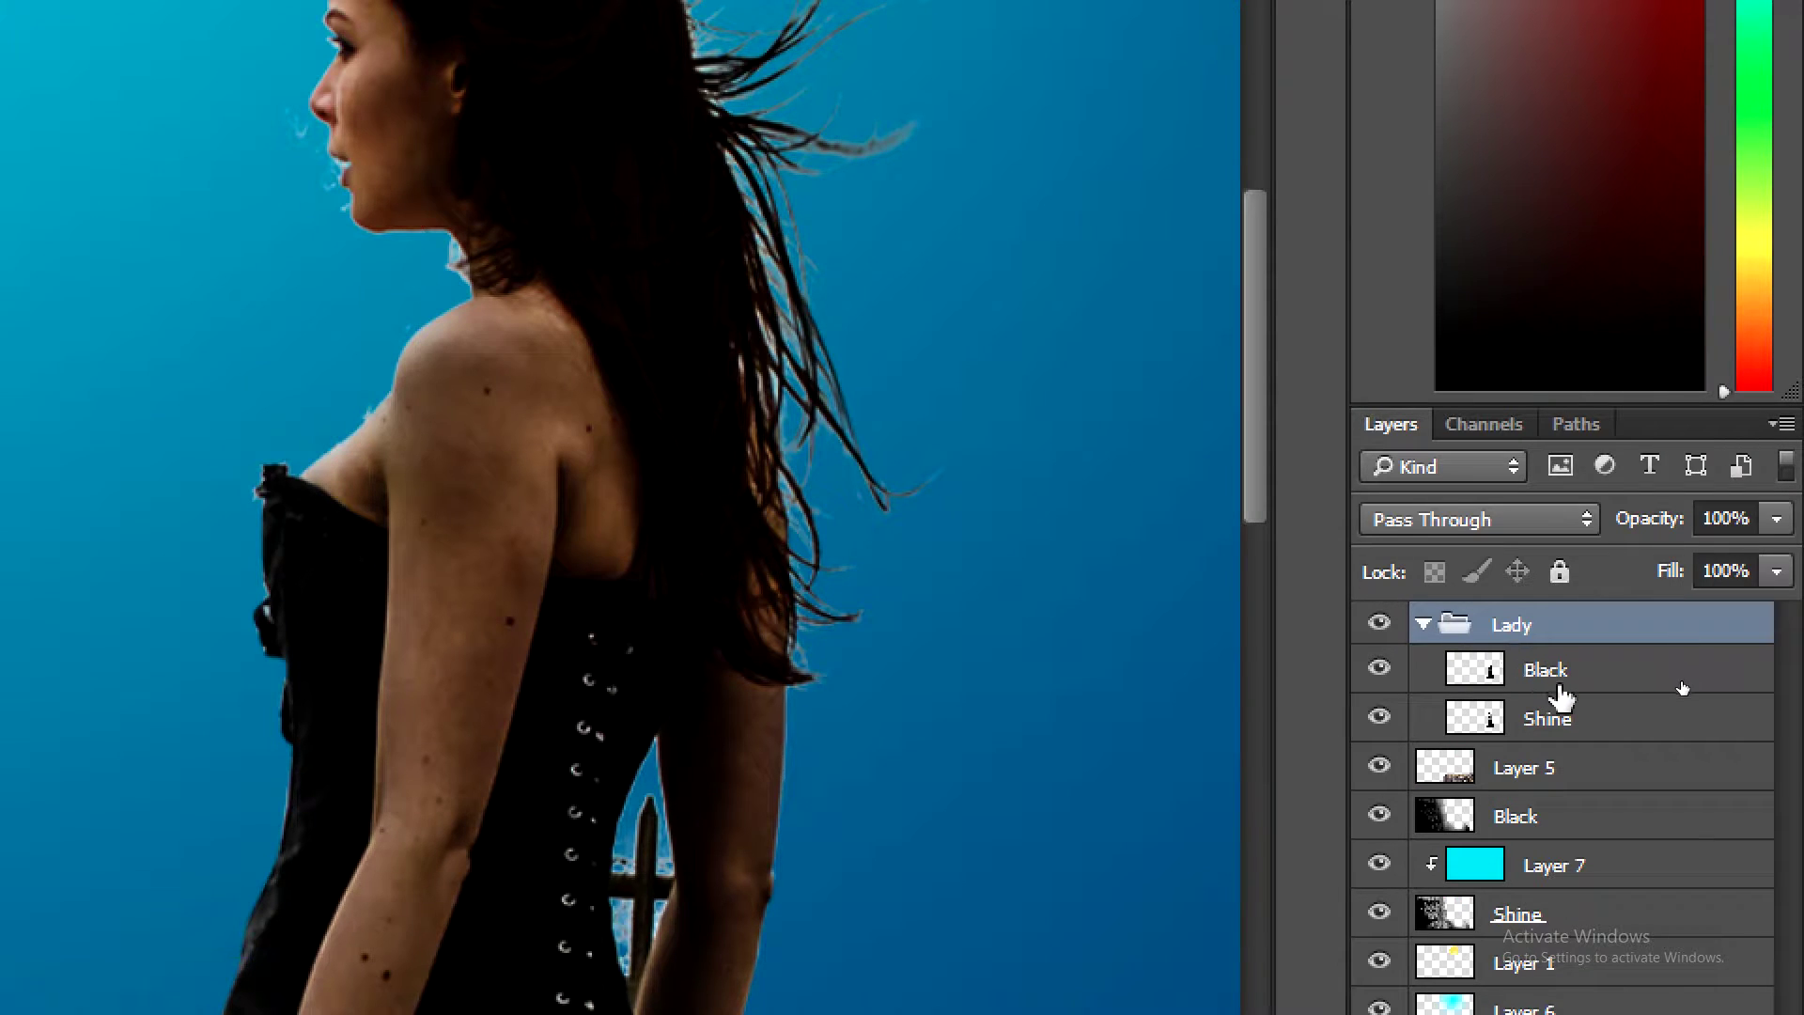
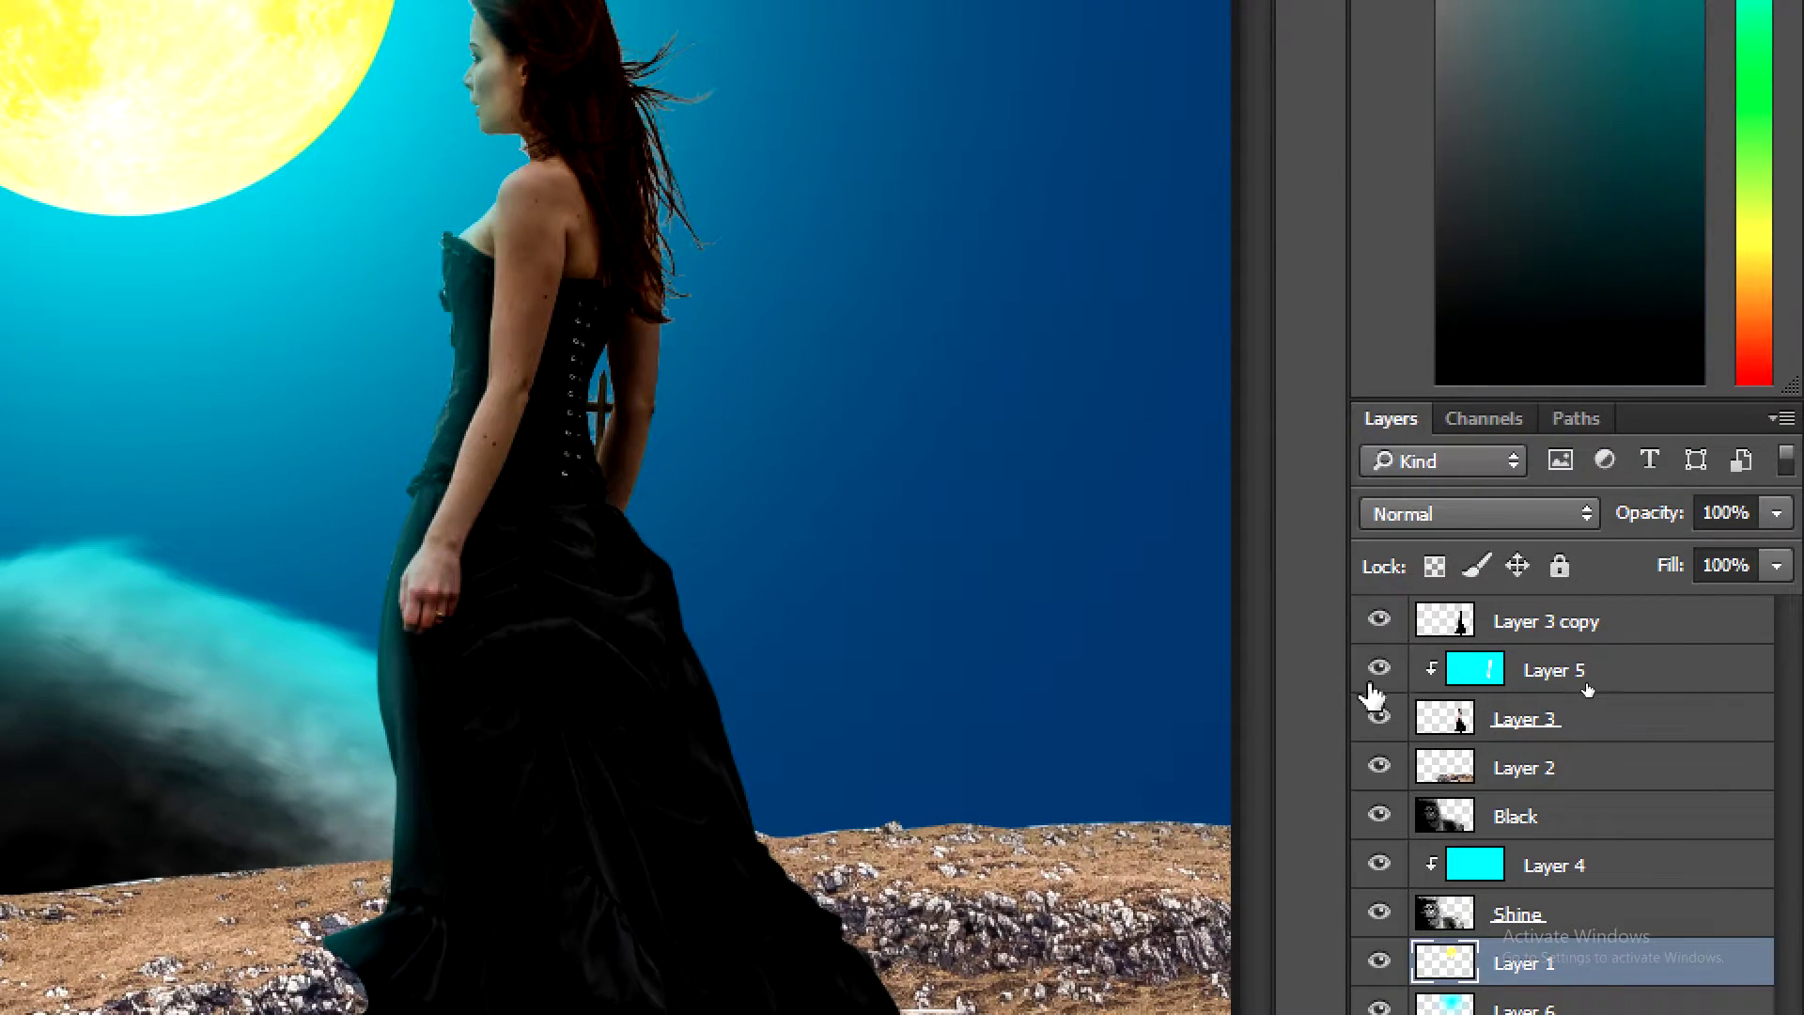
# - Toggle Layer 5 off and on to compare the teal dress, leaving it visible
pyautogui.click(1373, 667)
pyautogui.click(1373, 668)
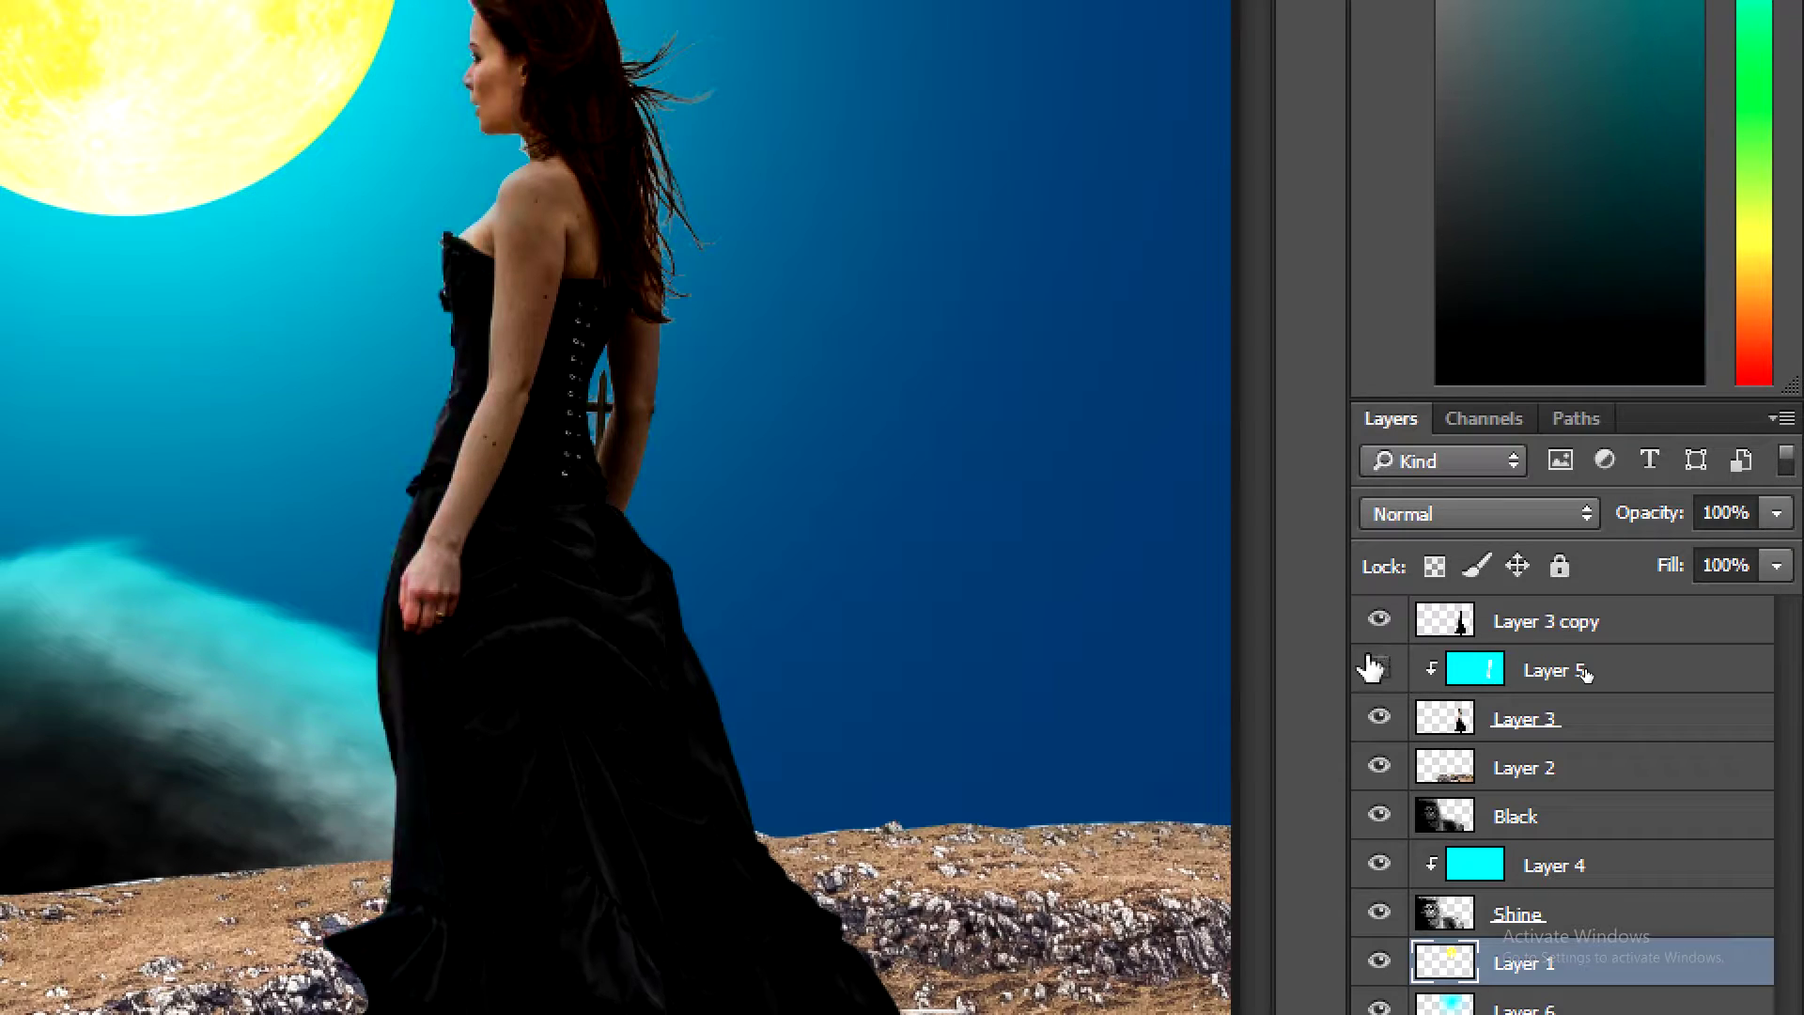
pyautogui.click(1373, 668)
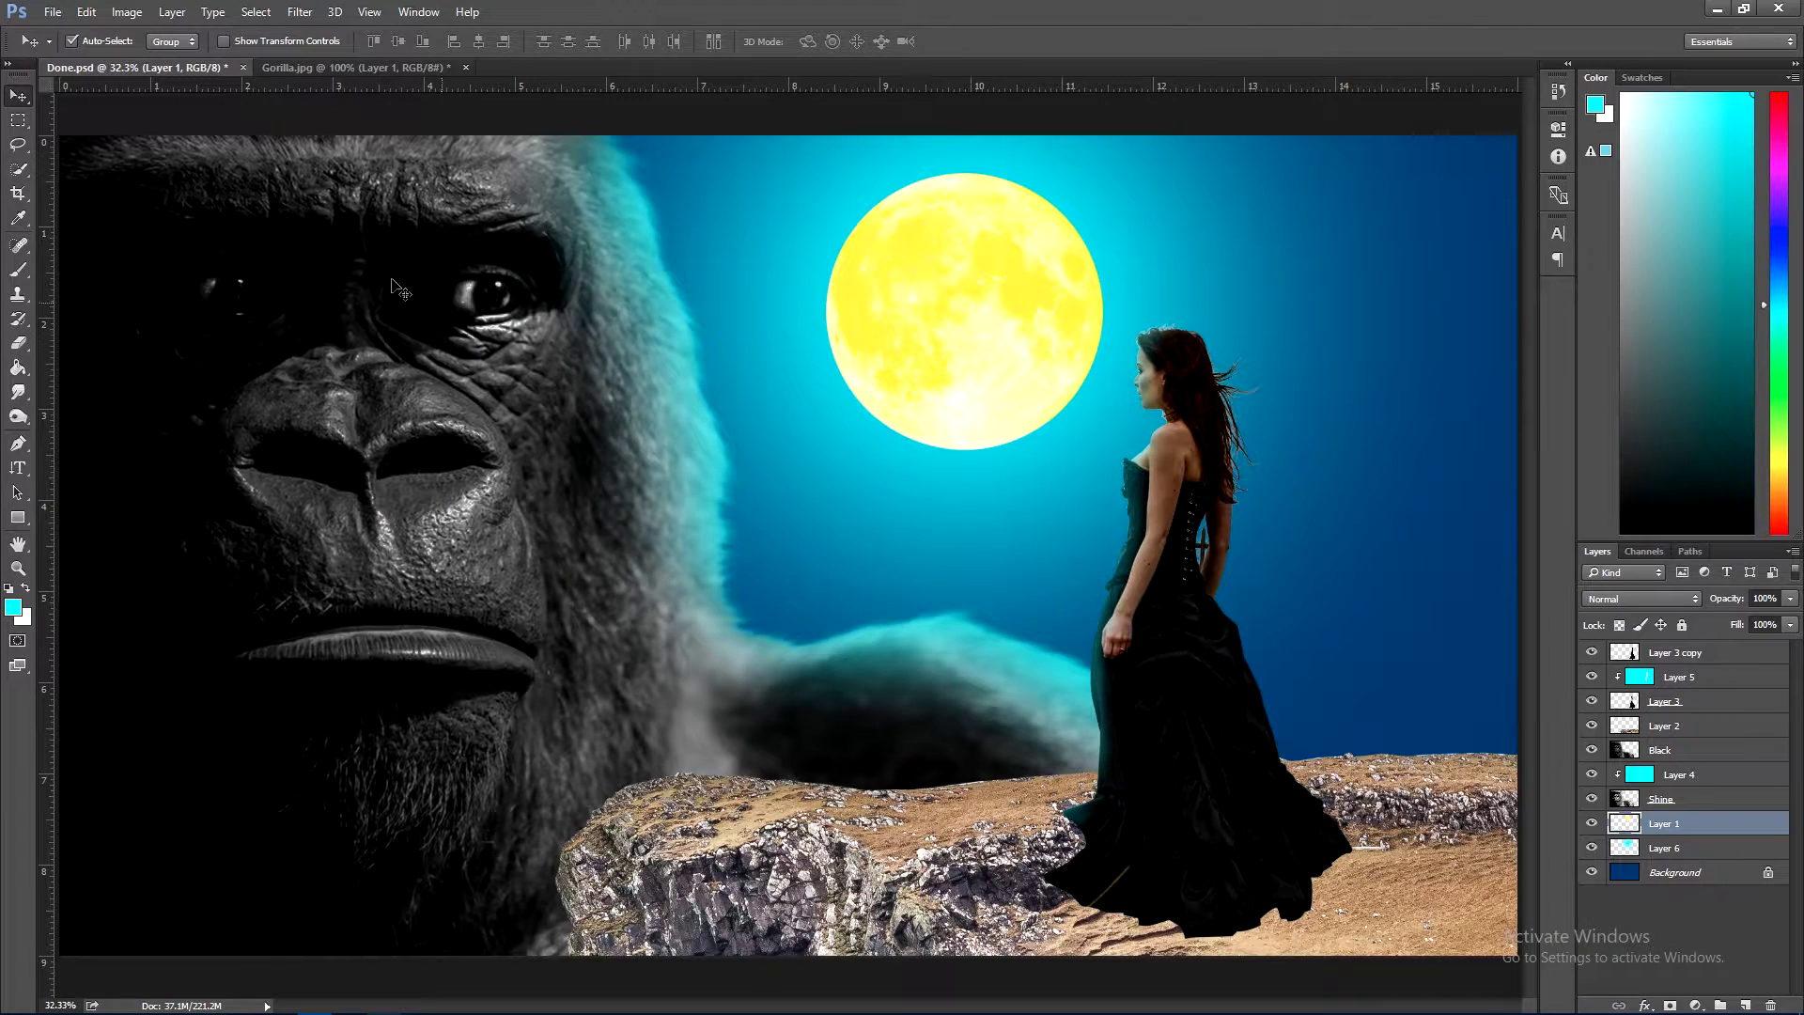
# - Lower the Black gorilla layer's Hue/Saturation lightness to -27
pyautogui.click(502, 432)
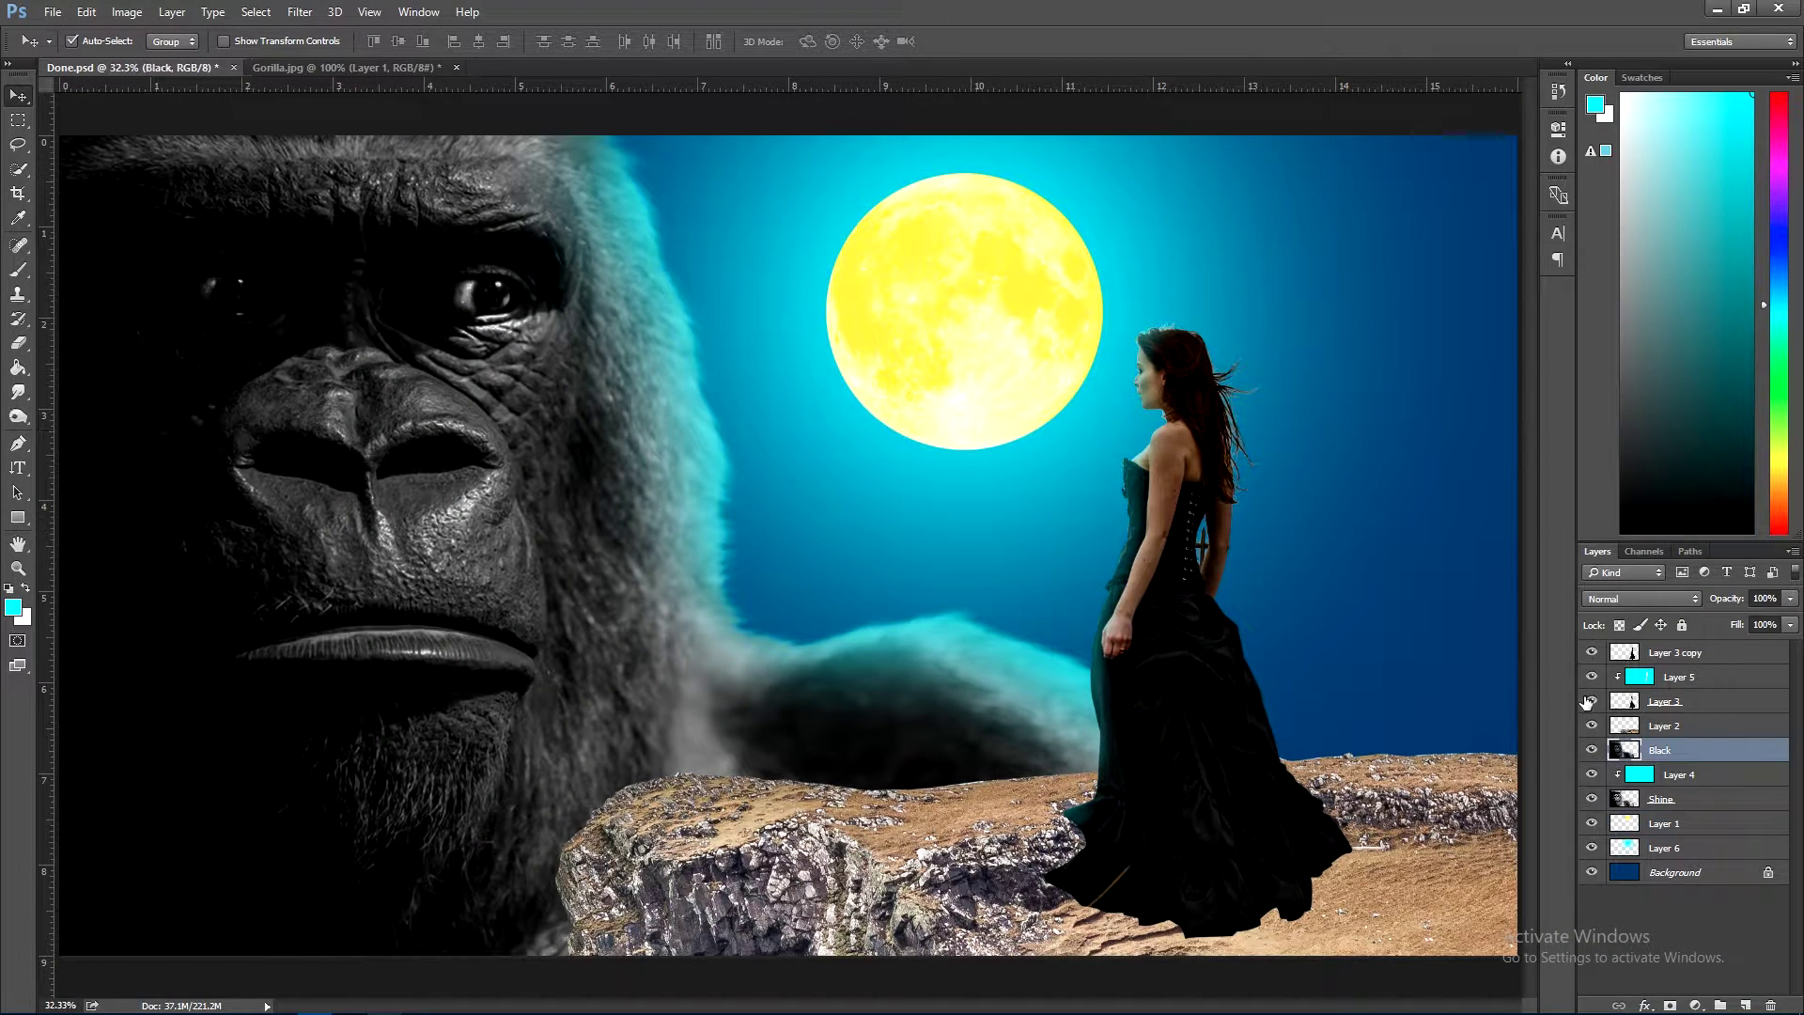
pyautogui.press('ctrl')
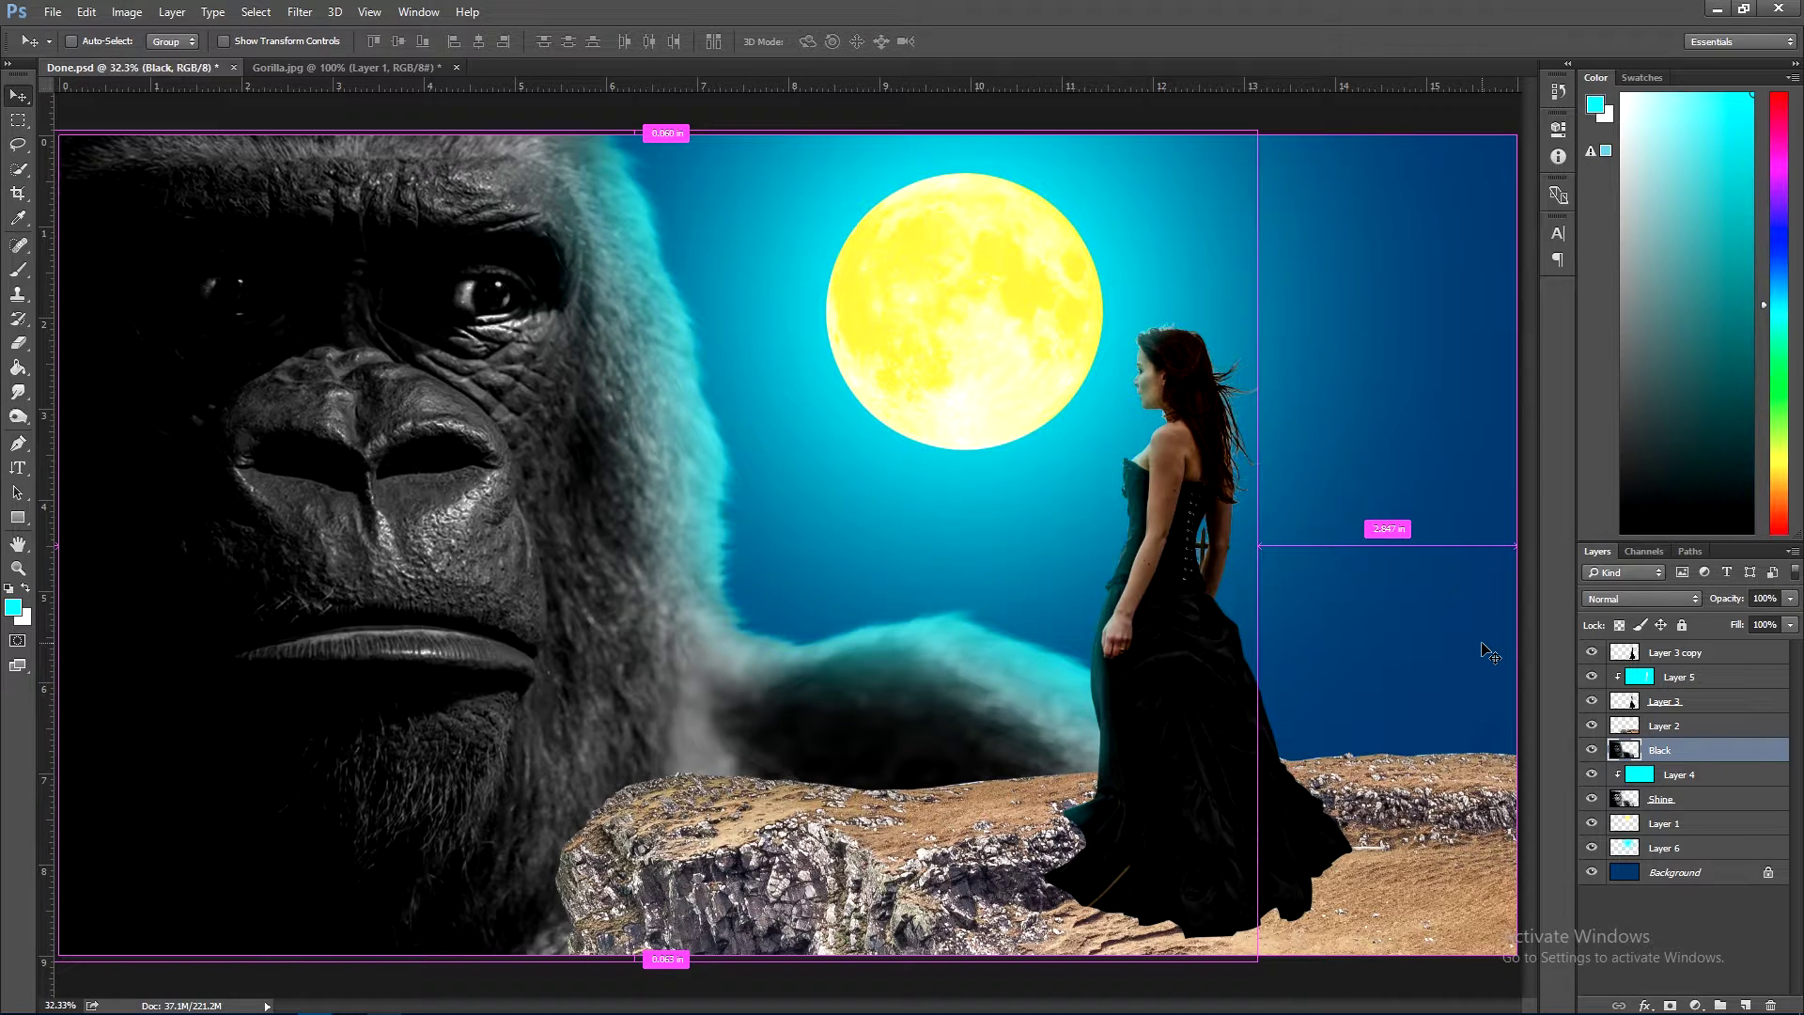
pyautogui.hotkey('ctrl', 'u')
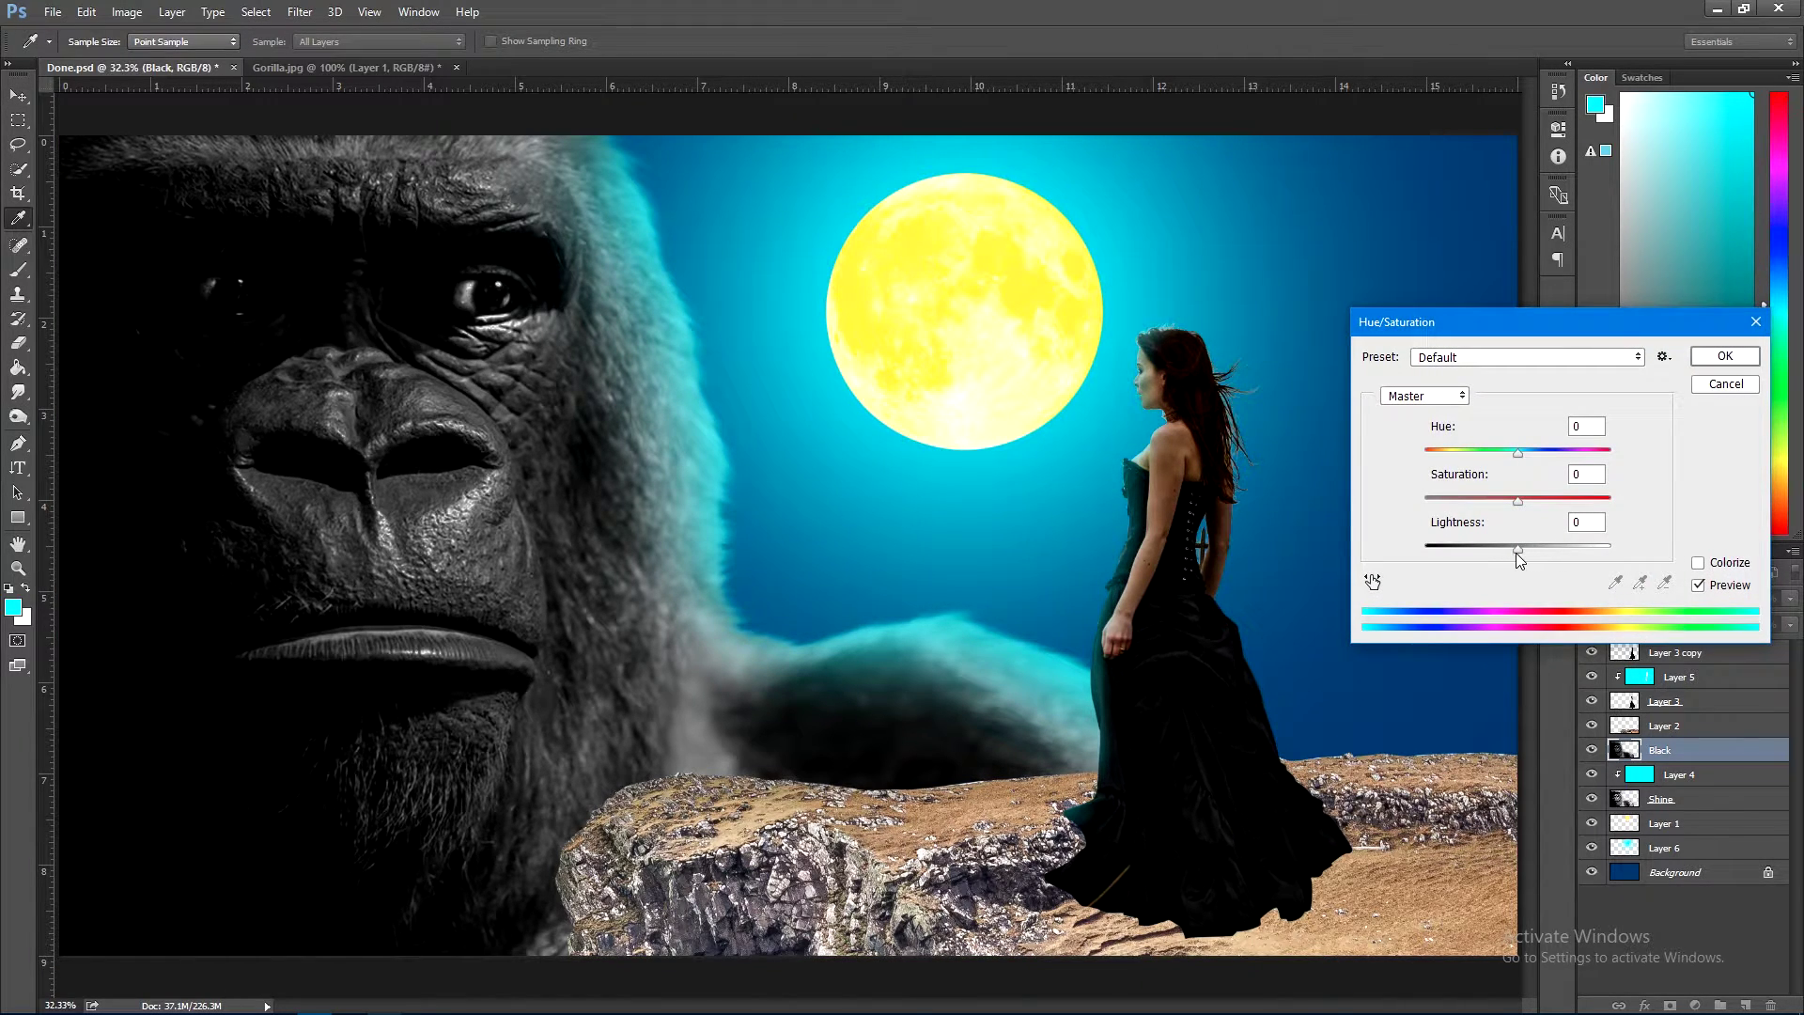
pyautogui.moveTo(1514, 553)
pyautogui.mouseDown()
pyautogui.moveTo(1475, 555)
pyautogui.moveTo(1491, 561)
pyautogui.mouseUp()
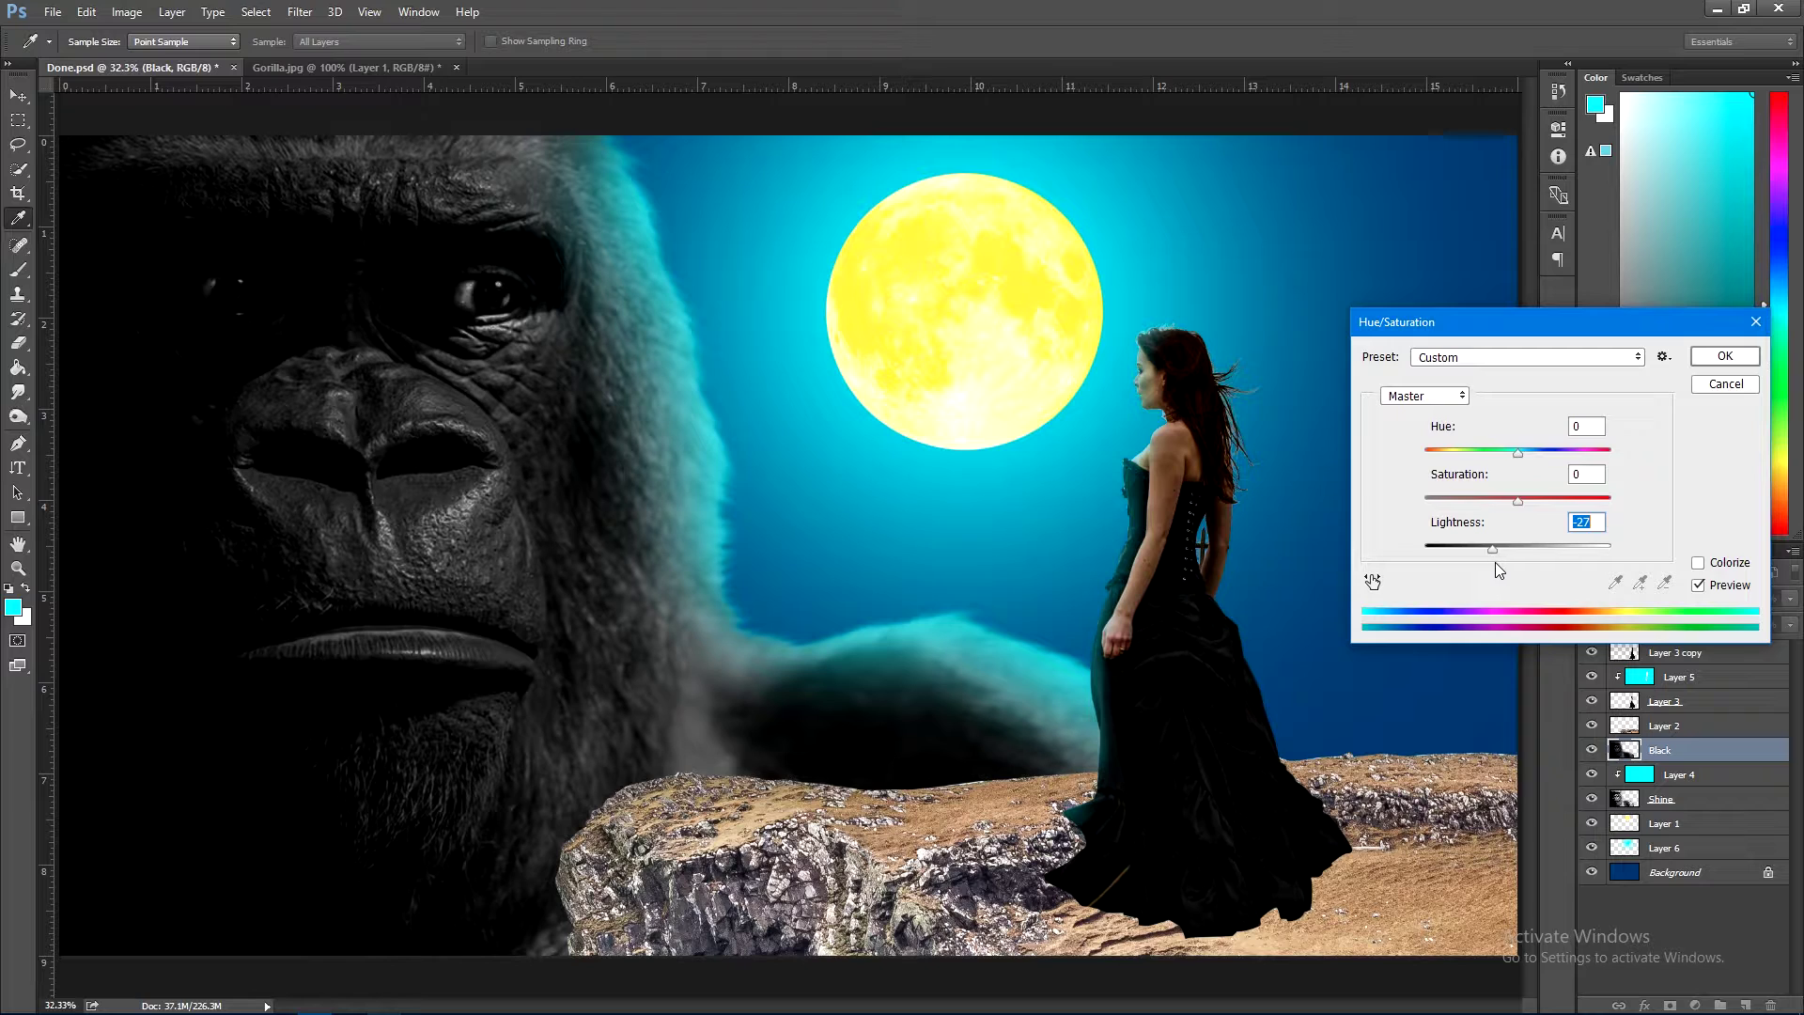
pyautogui.click(1727, 355)
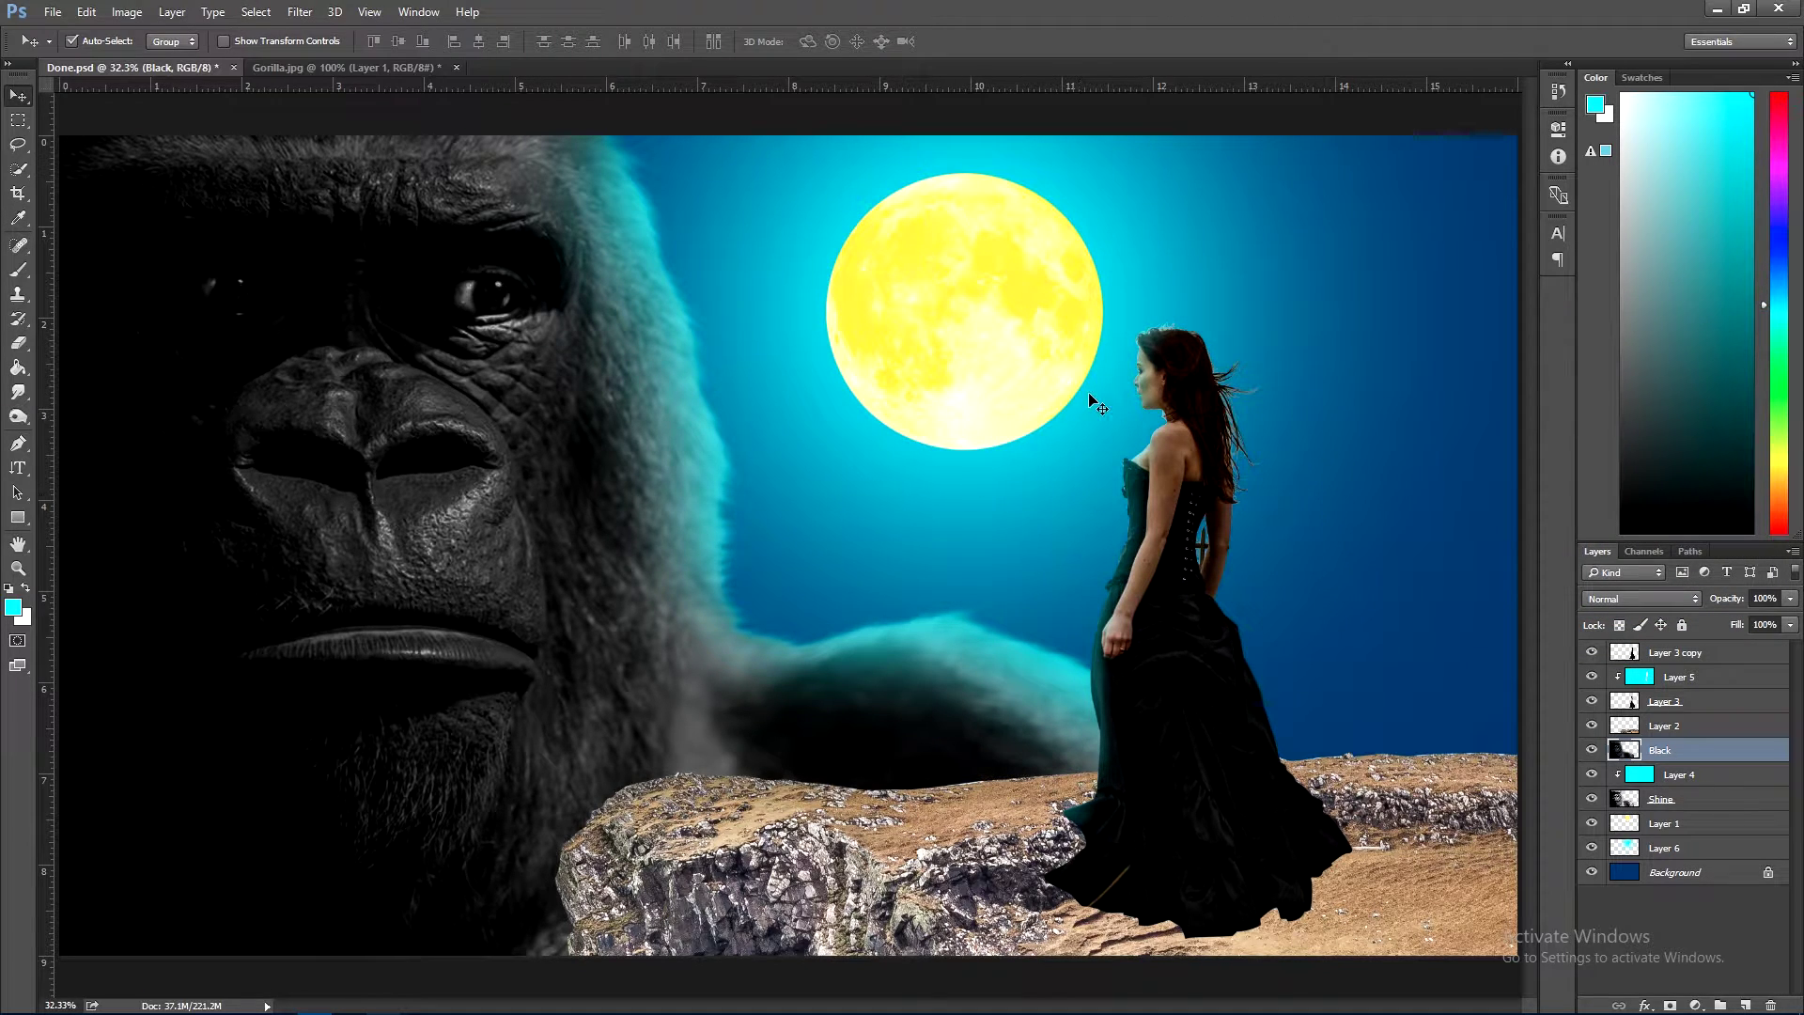
# - Close Gorilla.jpg without saving changes
pyautogui.click(381, 66)
pyautogui.click(459, 65)
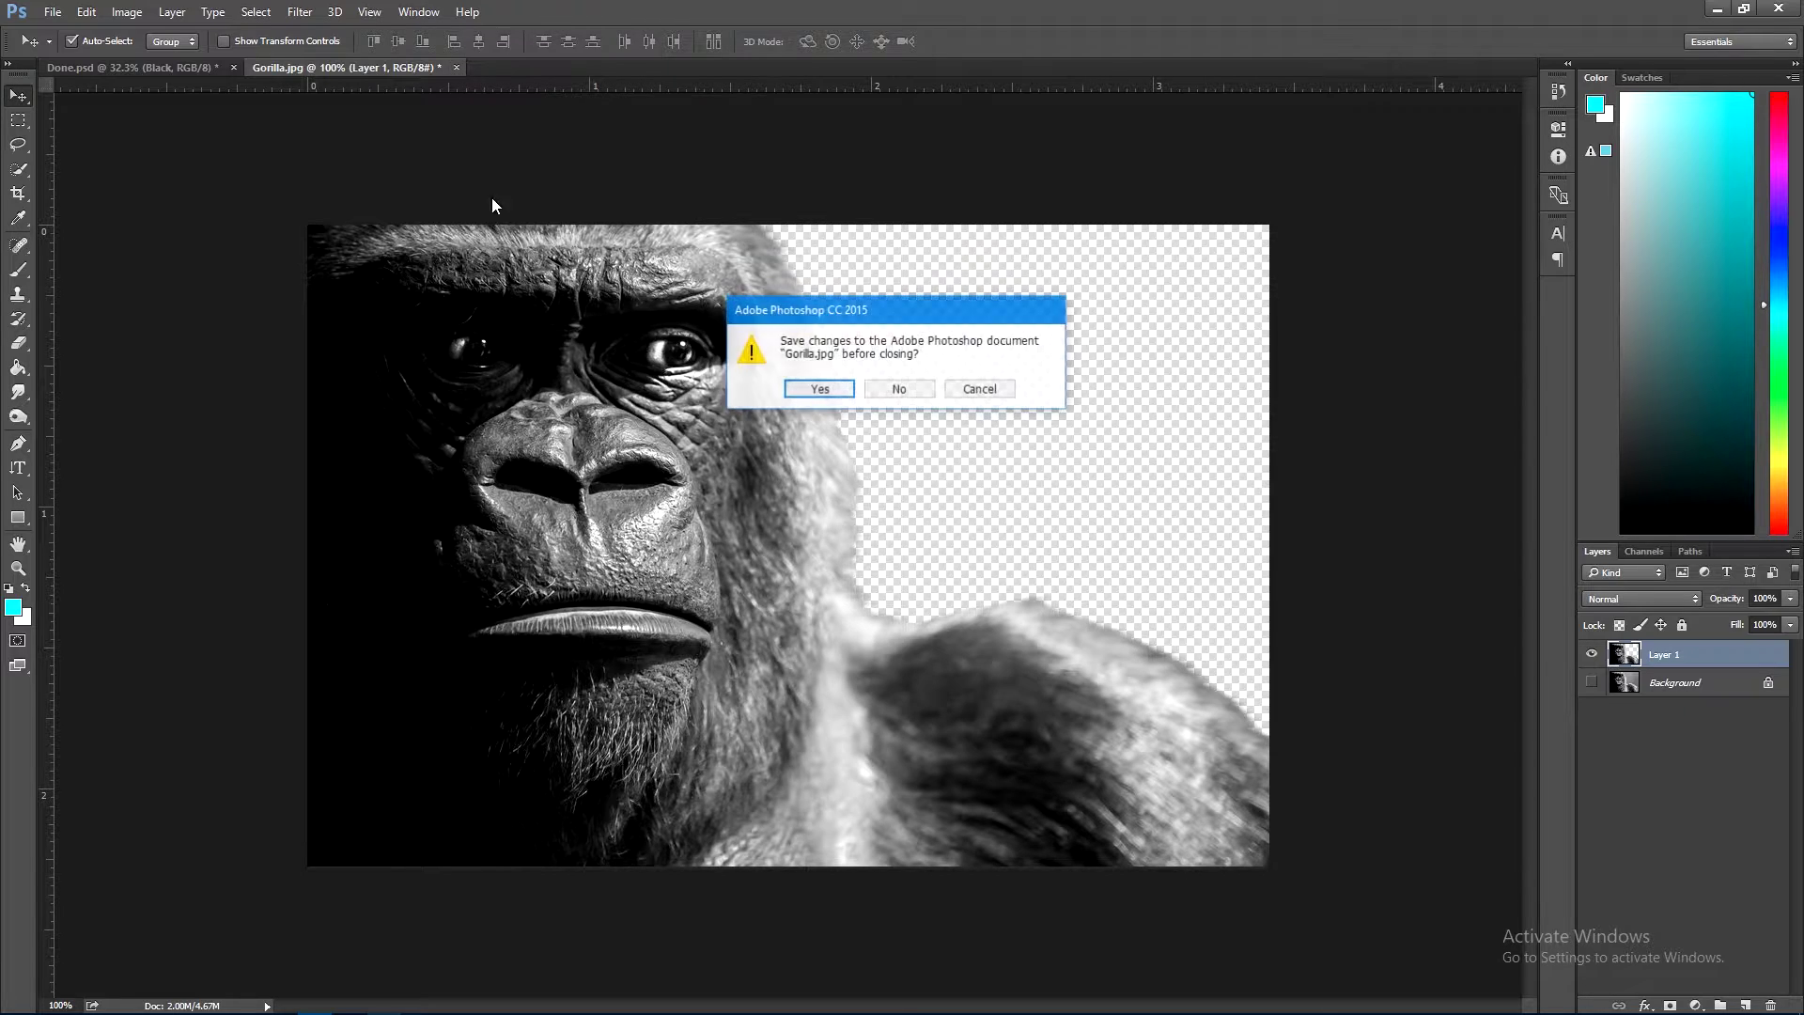
pyautogui.press('n')
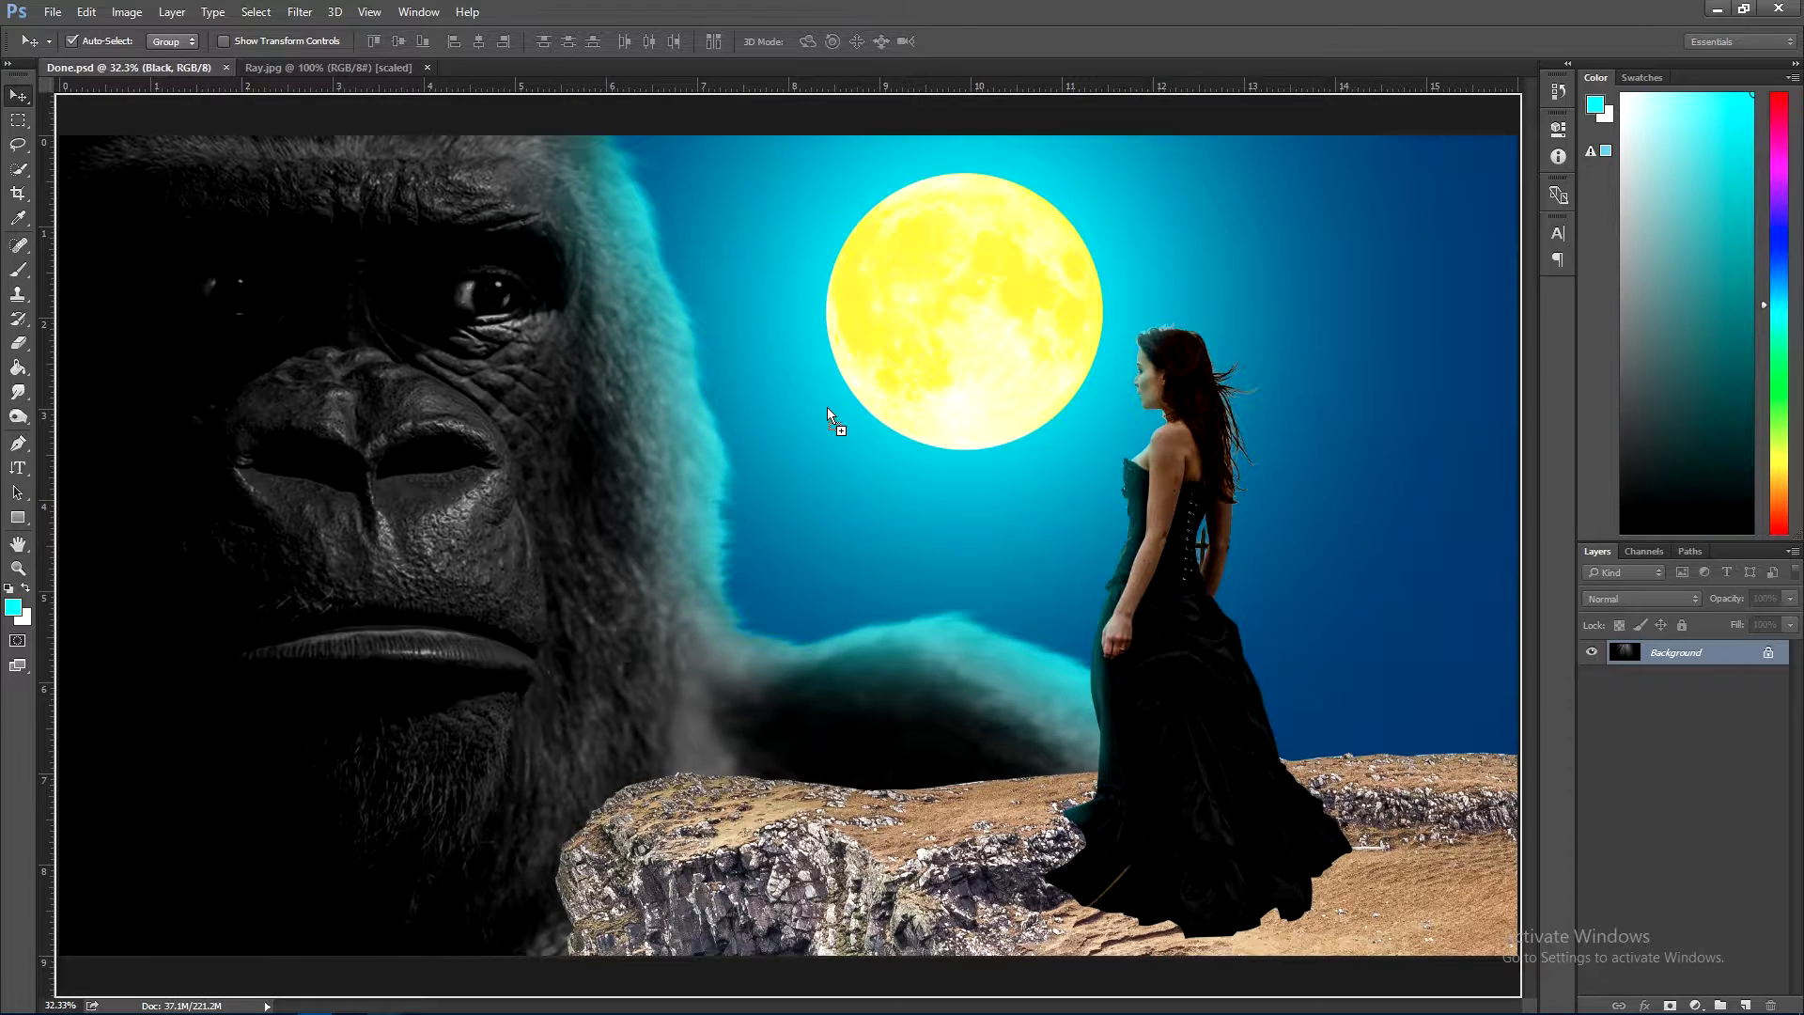
# - Place Ray.jpg into Done.psd and scale it to about 767% to cover the canvas
pyautogui.moveTo(367, 300); pyautogui.dragTo(826, 411)
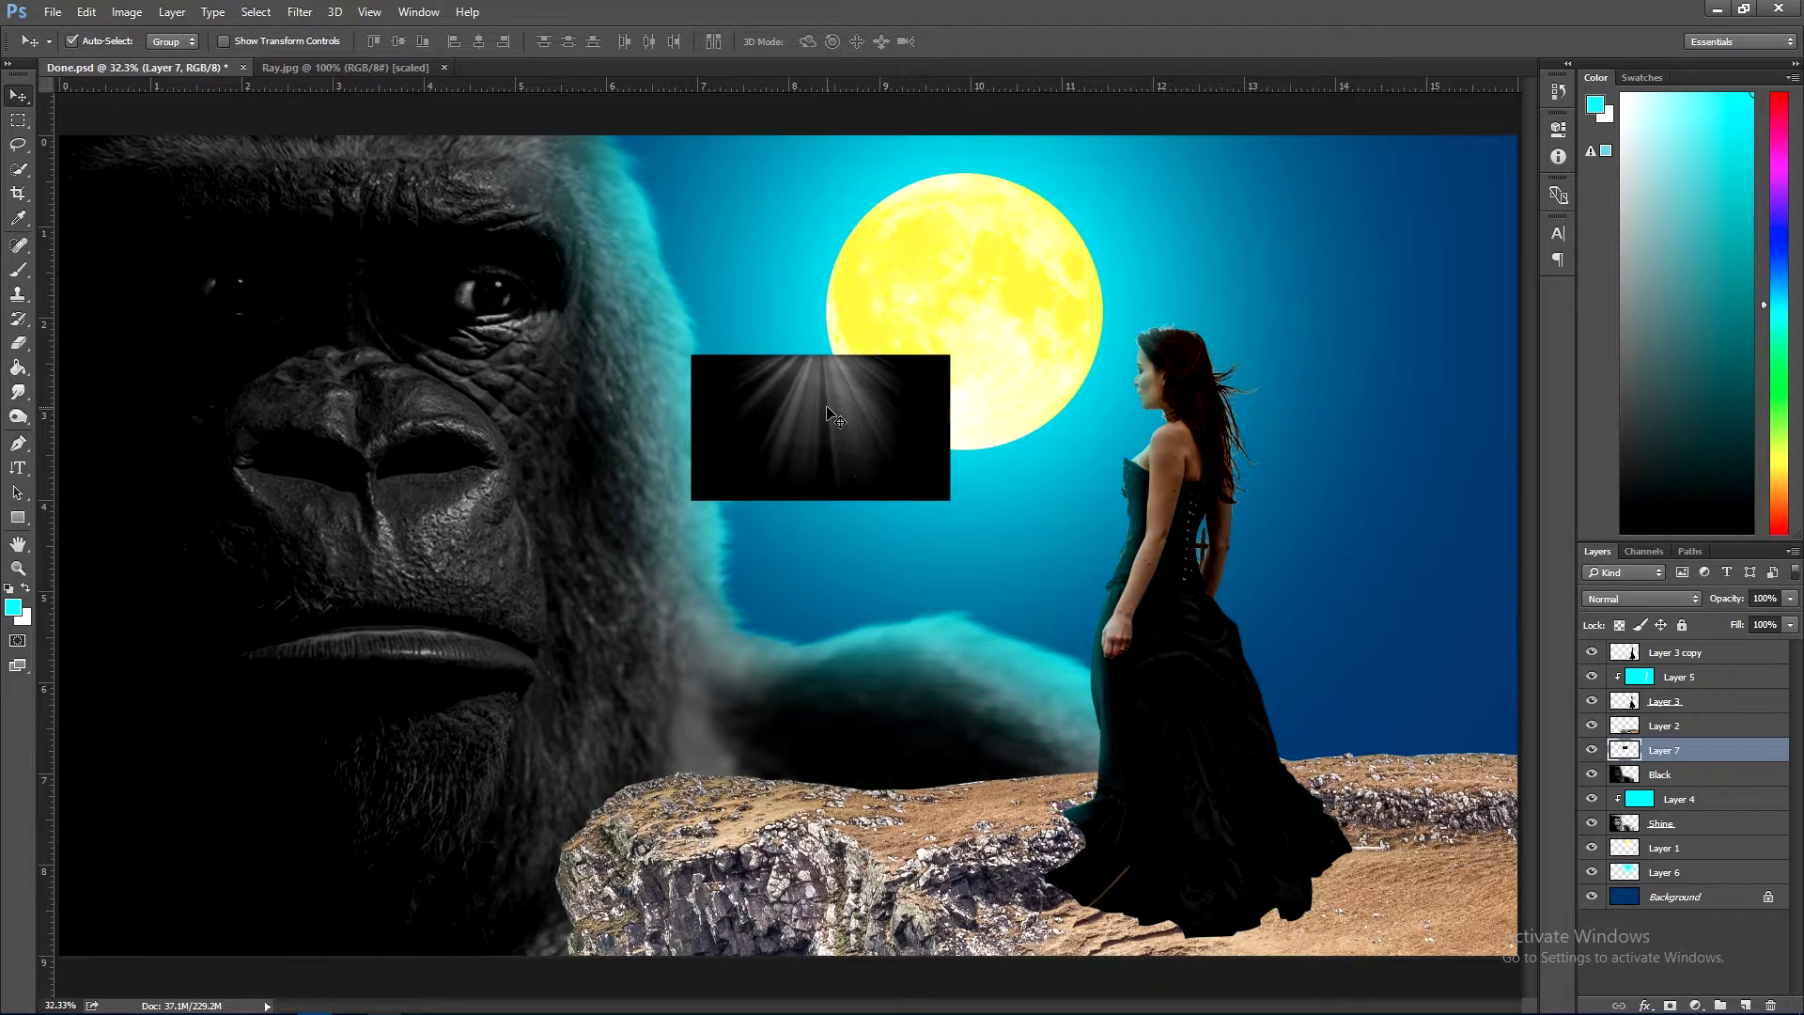
pyautogui.hotkey('ctrl', 't')
pyautogui.moveTo(967, 515); pyautogui.dragTo(1785, 996)
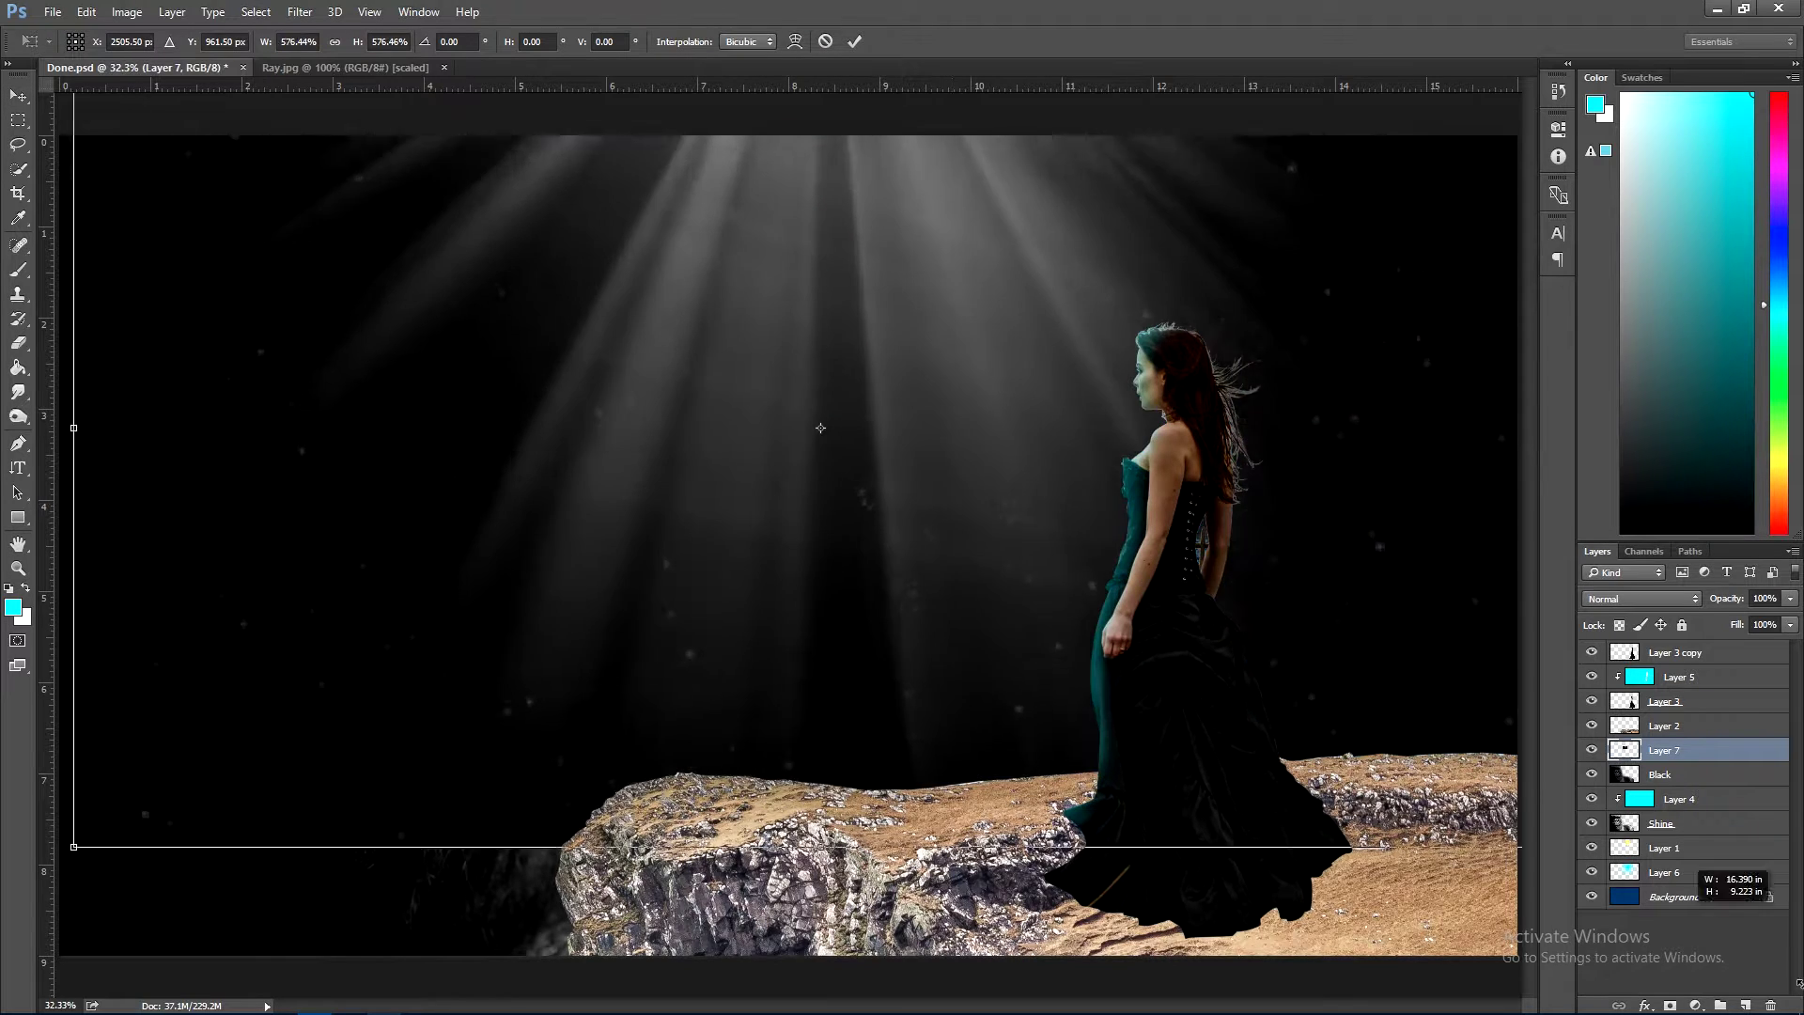
pyautogui.hotkey('ctrl', '0')
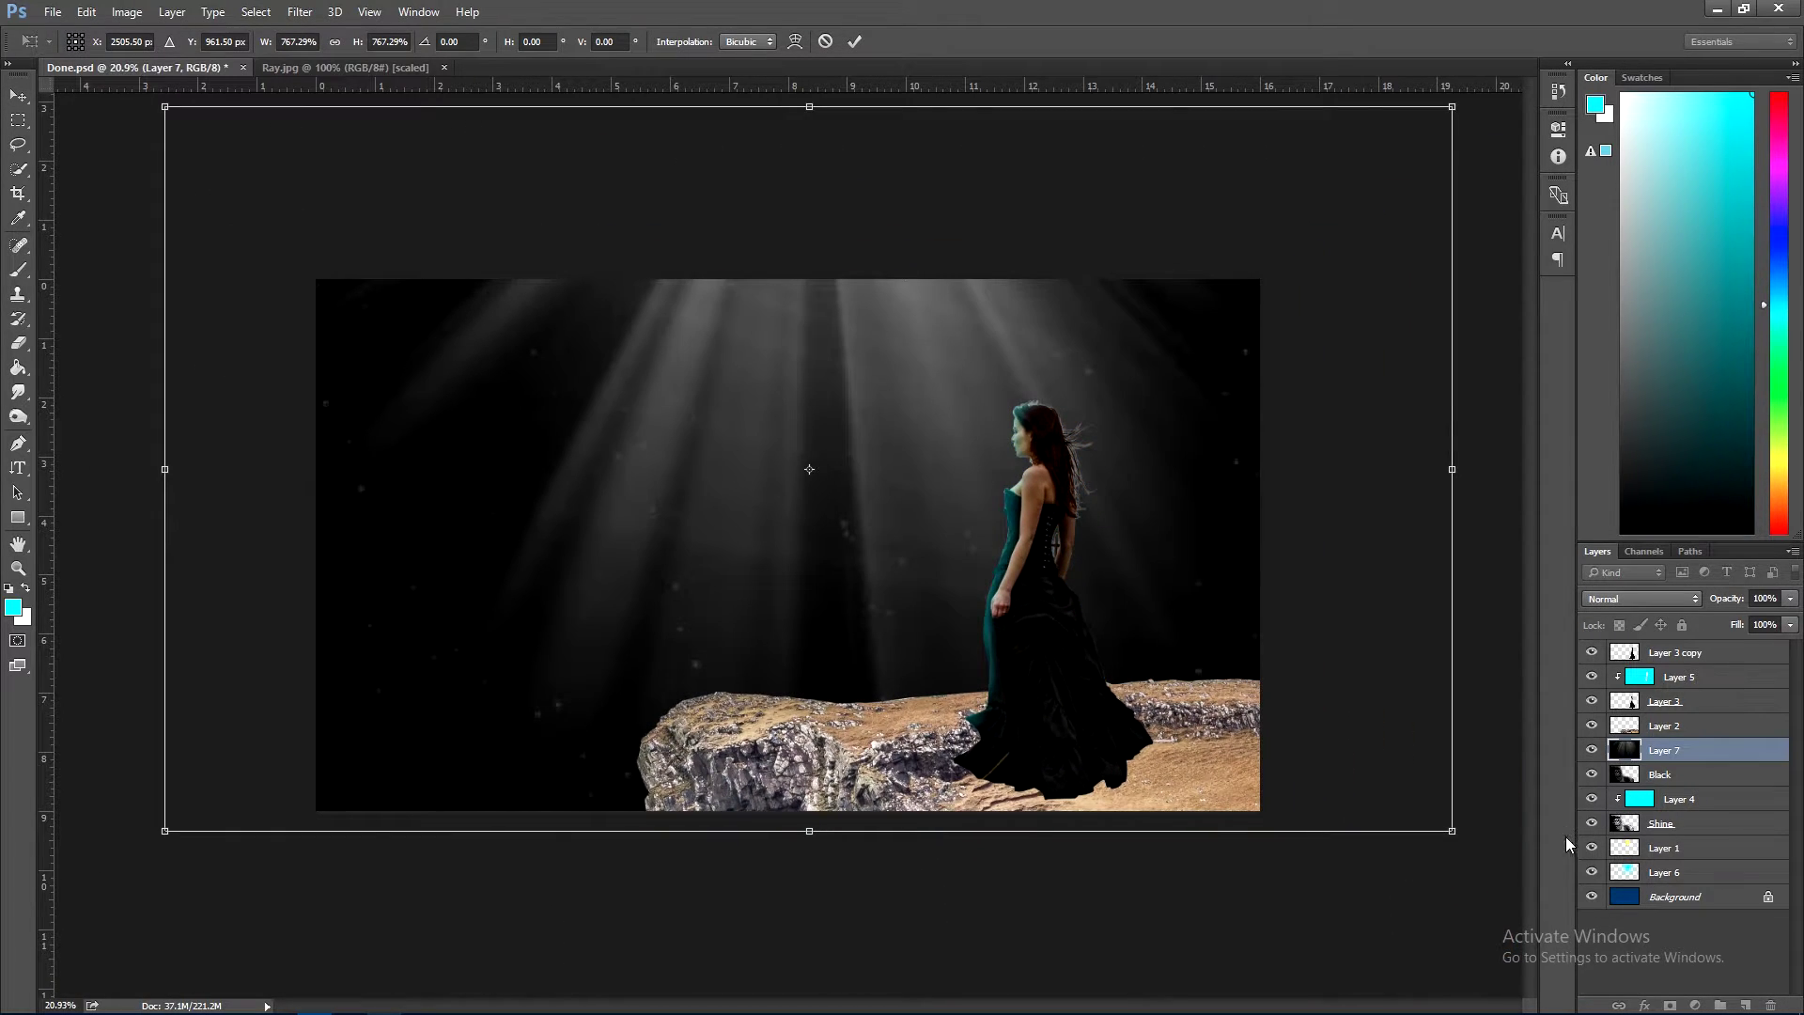
# - Switch the transform to Distort and pull both top corners inward to slant the rays
pyautogui.rightClick(951, 344)
pyautogui.click(1004, 430)
pyautogui.rightClick(980, 391)
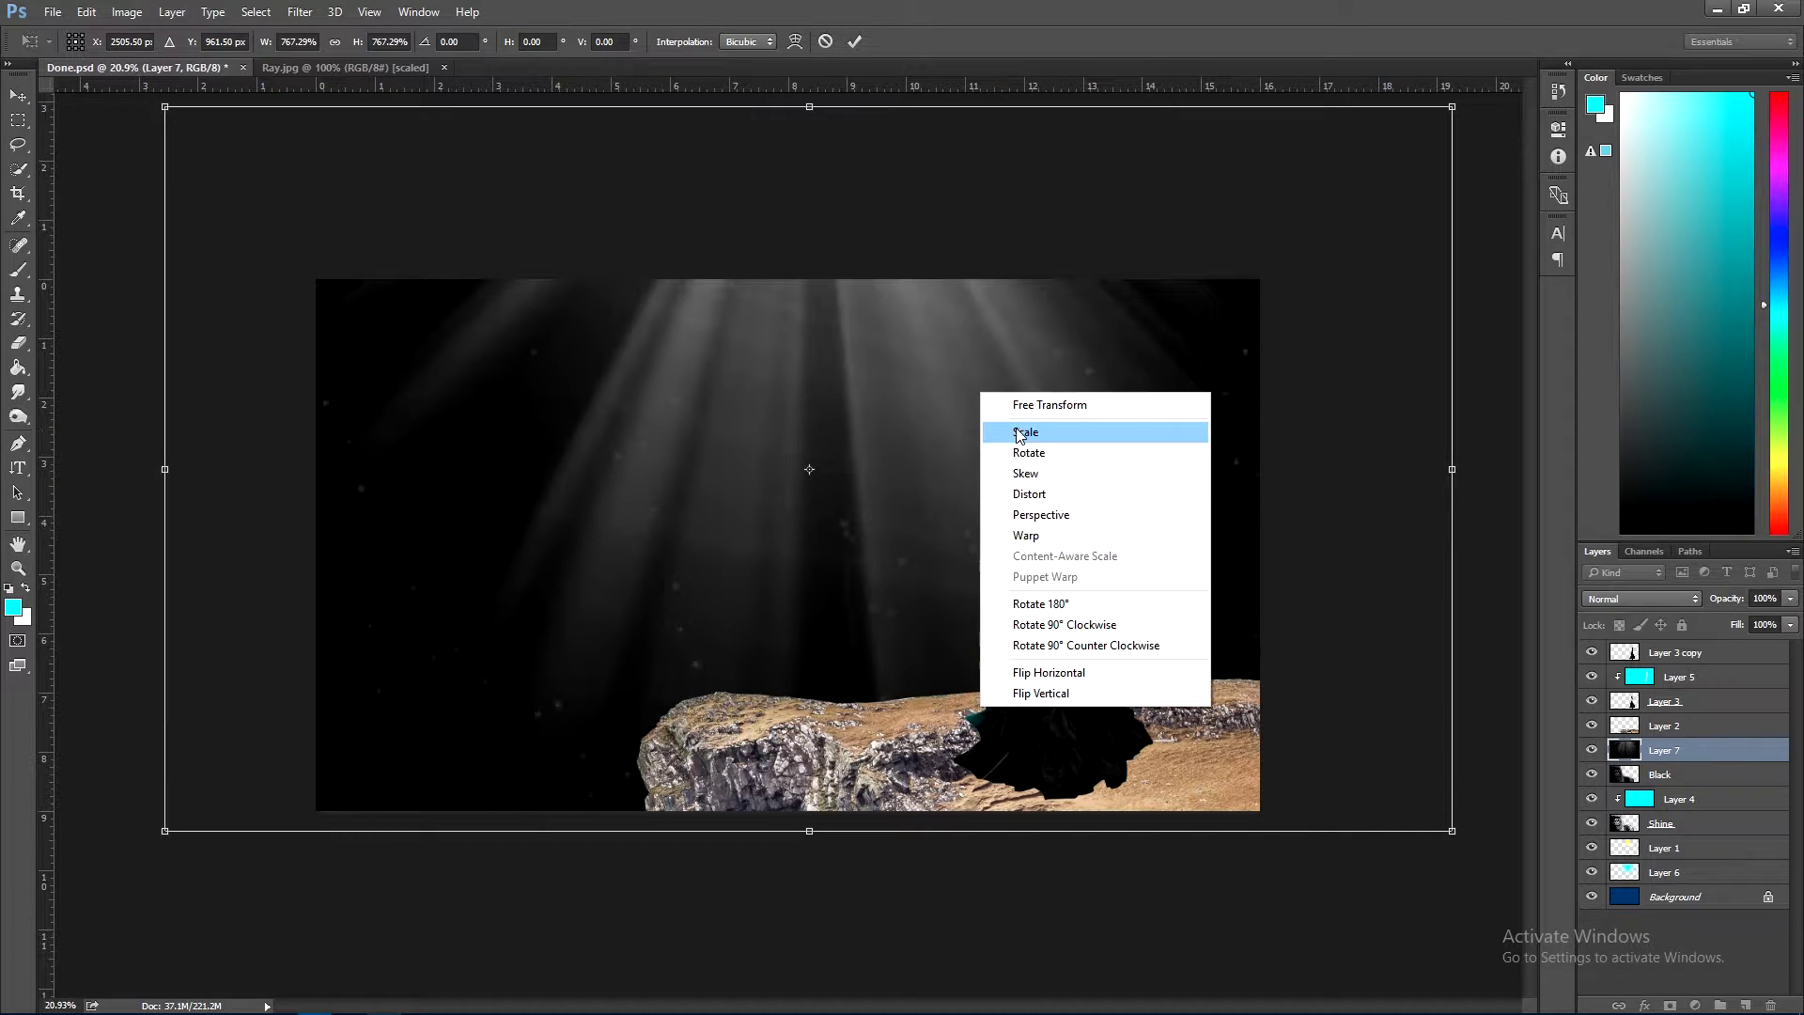
pyautogui.click(1041, 495)
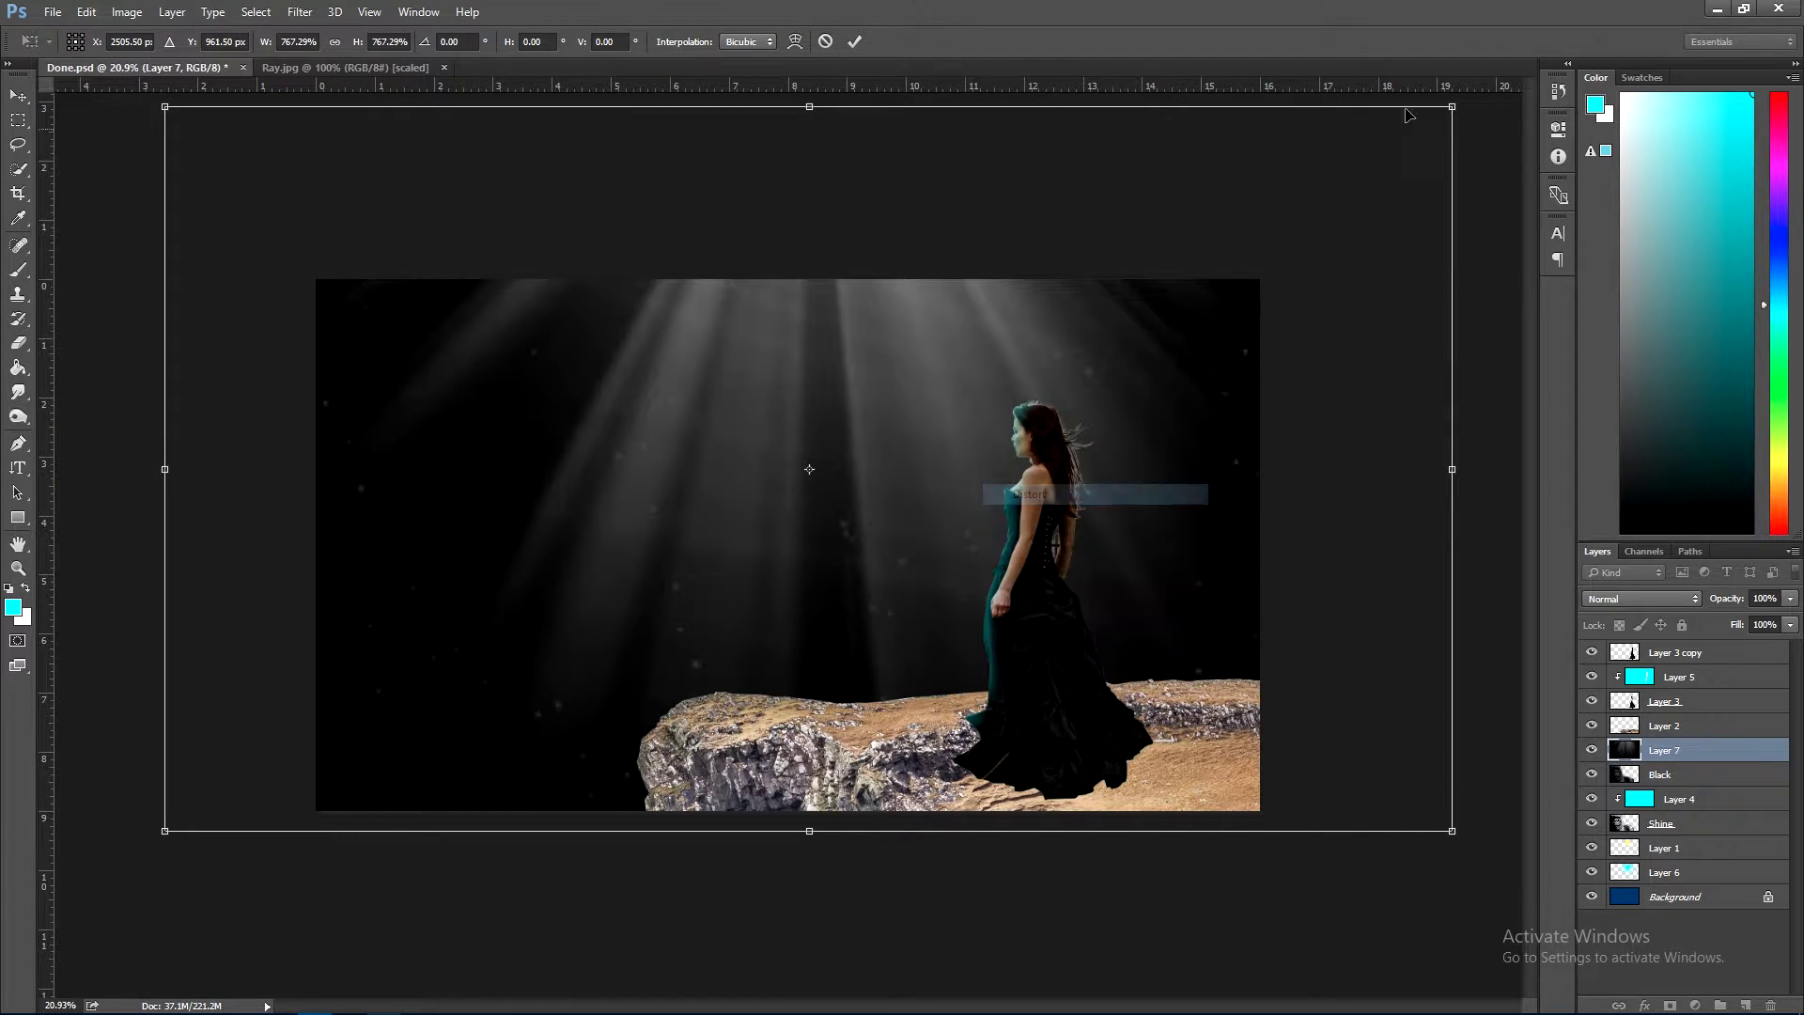
pyautogui.moveTo(1451, 106); pyautogui.dragTo(1403, 275)
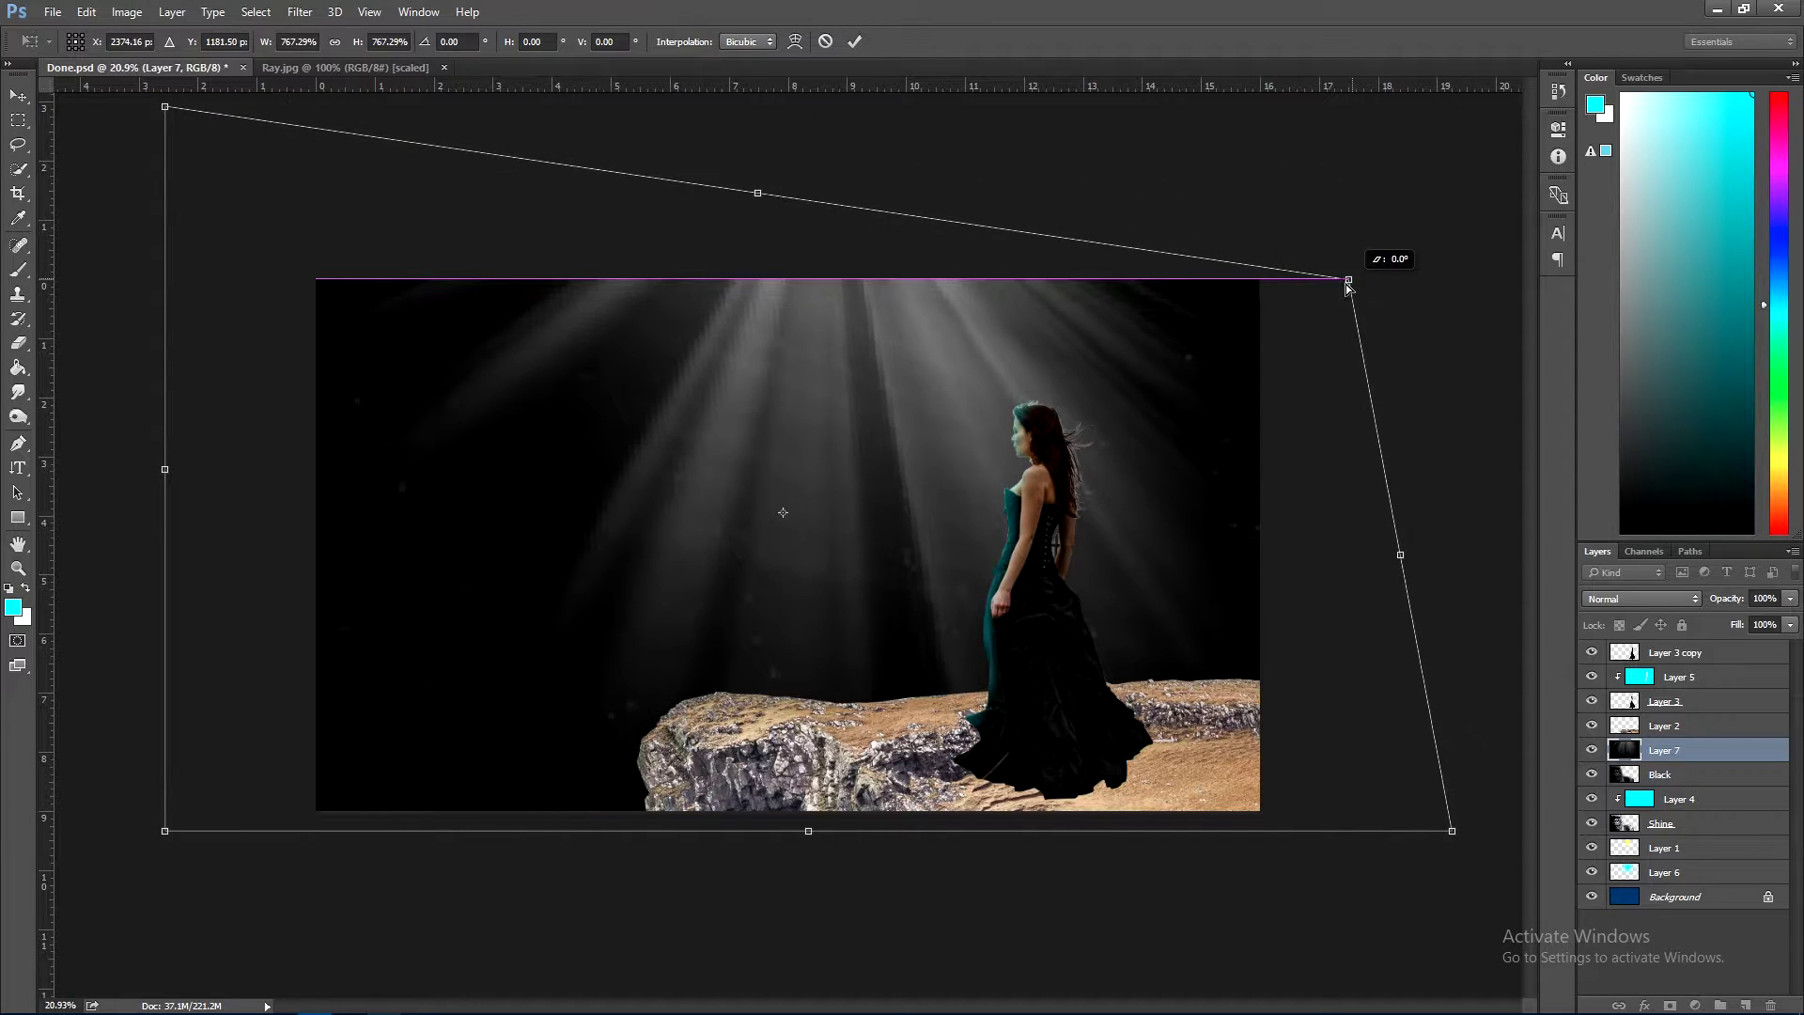
pyautogui.moveTo(165, 107)
pyautogui.mouseDown()
pyautogui.moveTo(651, 300)
pyautogui.moveTo(605, 279)
pyautogui.mouseUp()
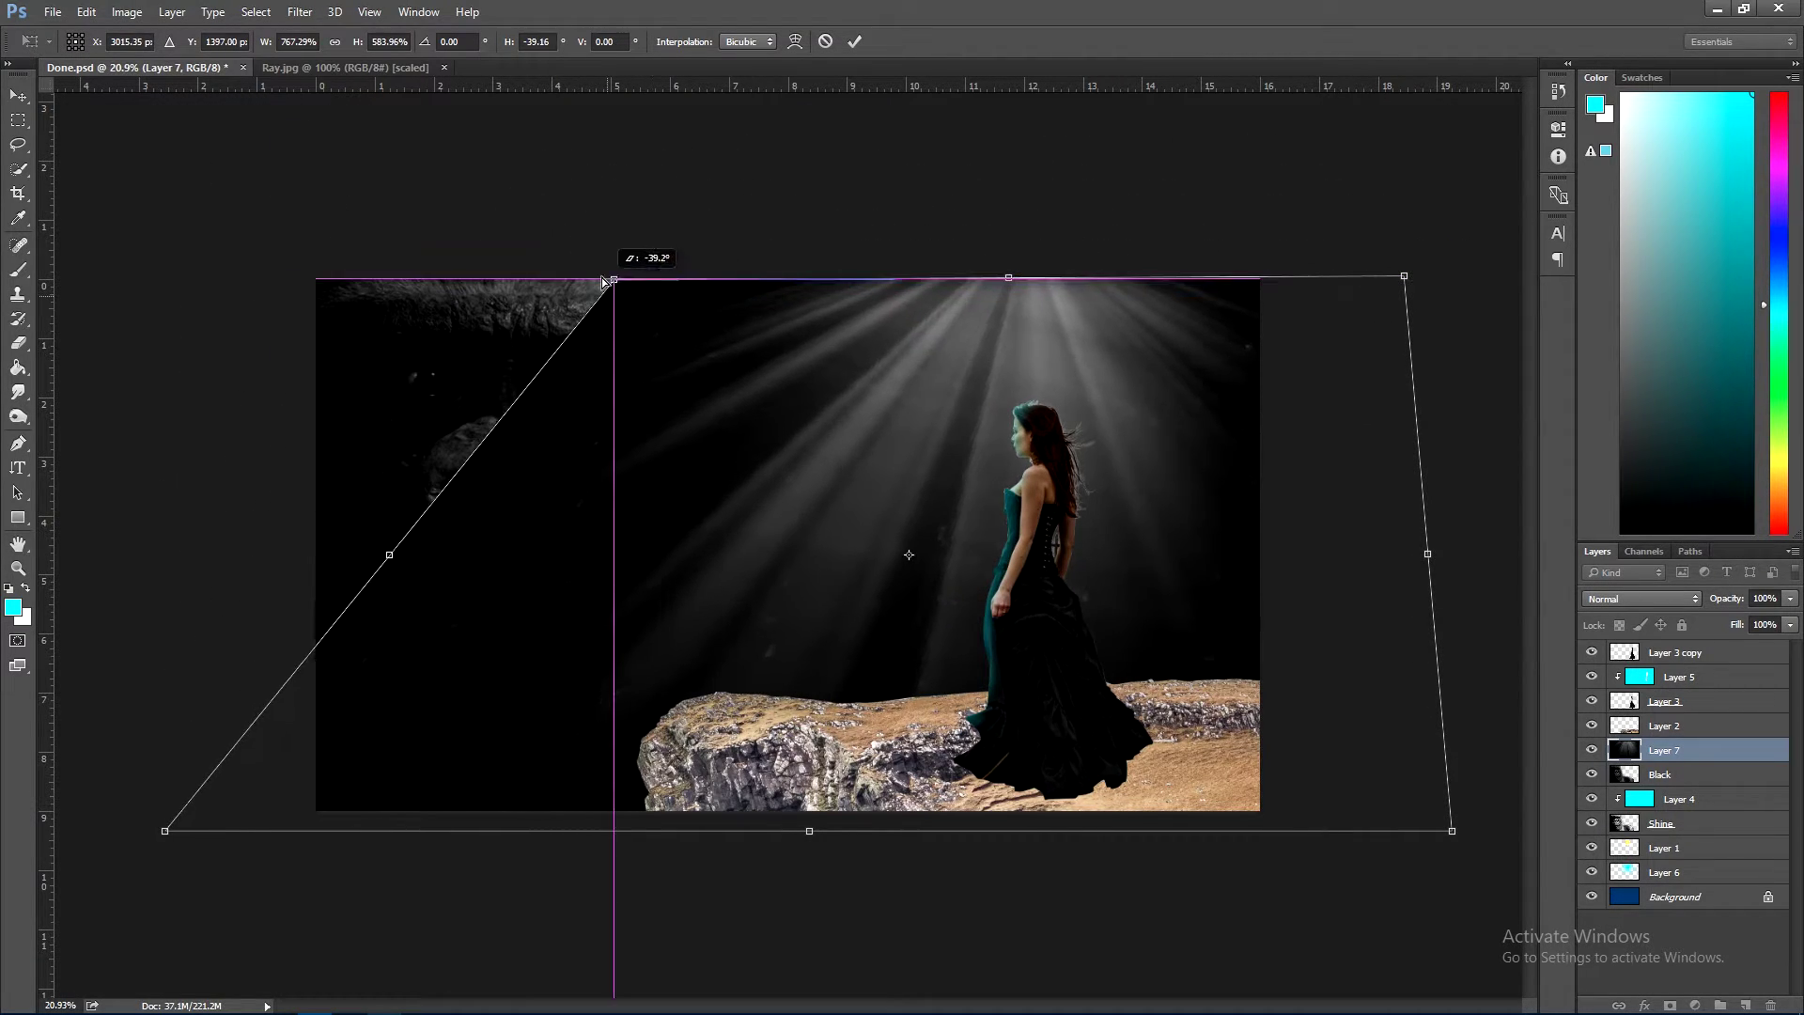
# - Shift the ray layer left and up and refine the top-right corner
pyautogui.moveTo(970, 356); pyautogui.dragTo(865, 352)
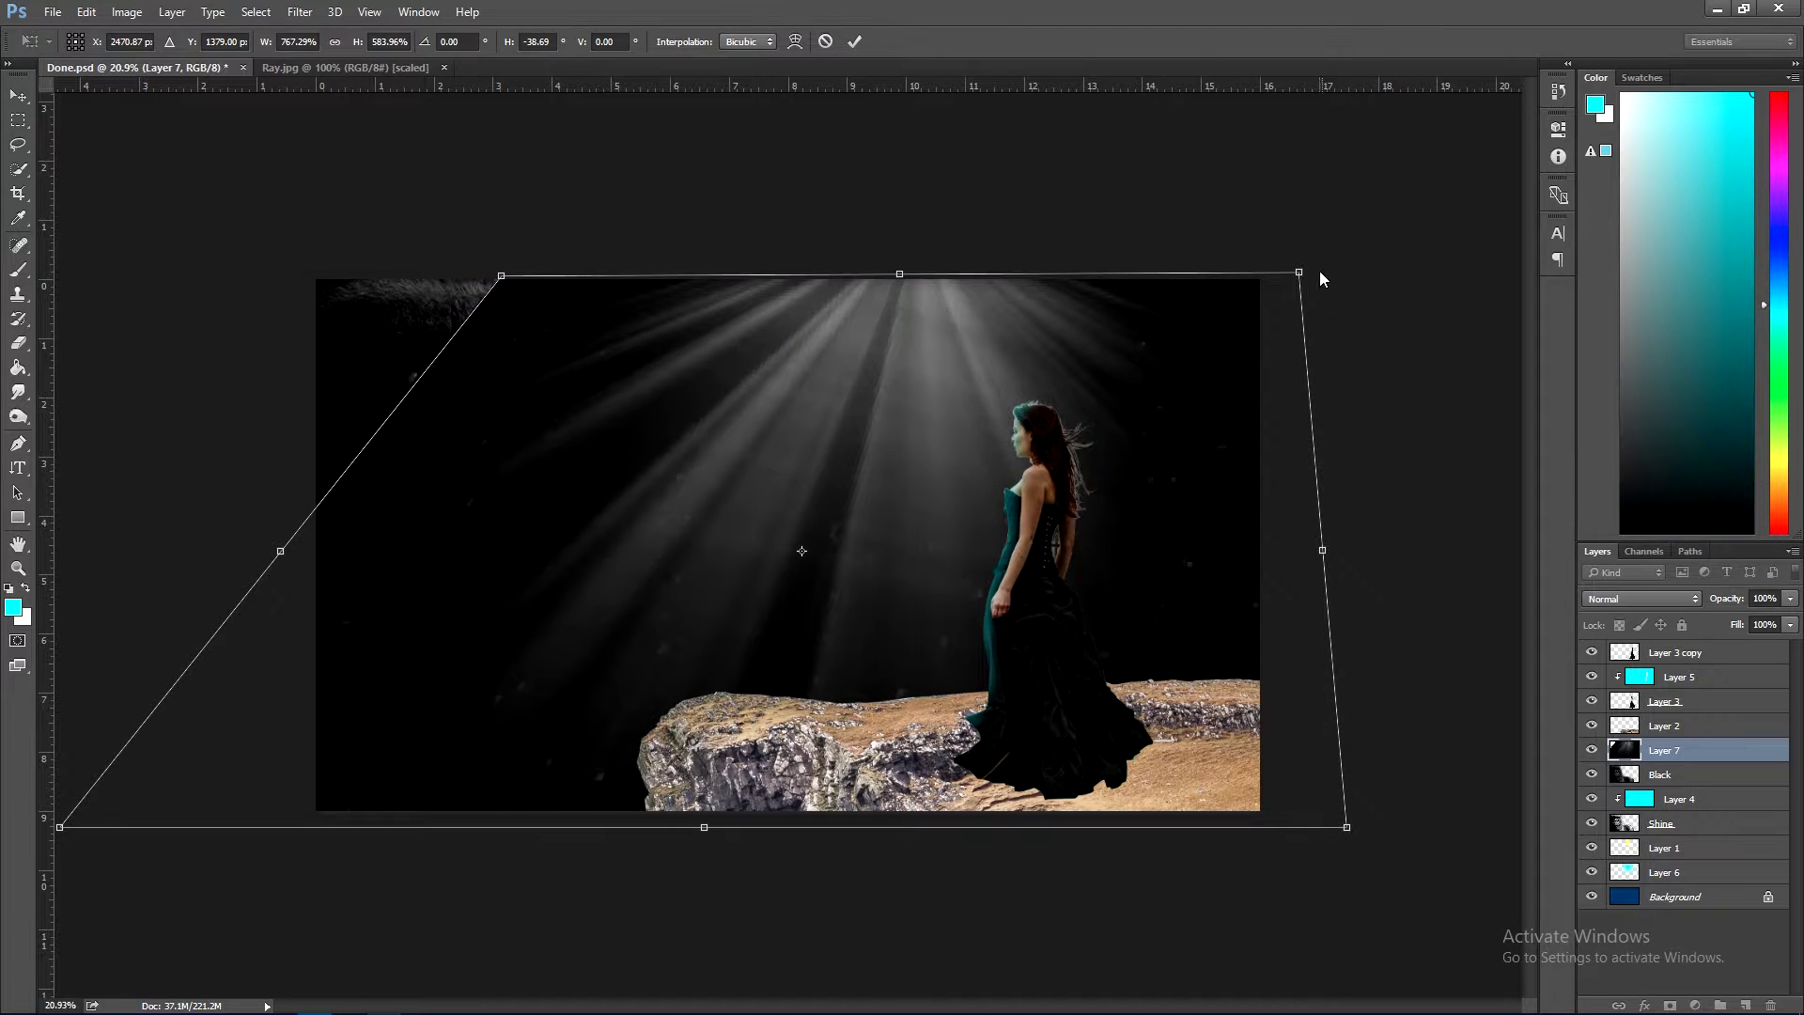
pyautogui.moveTo(1298, 274); pyautogui.dragTo(1416, 275)
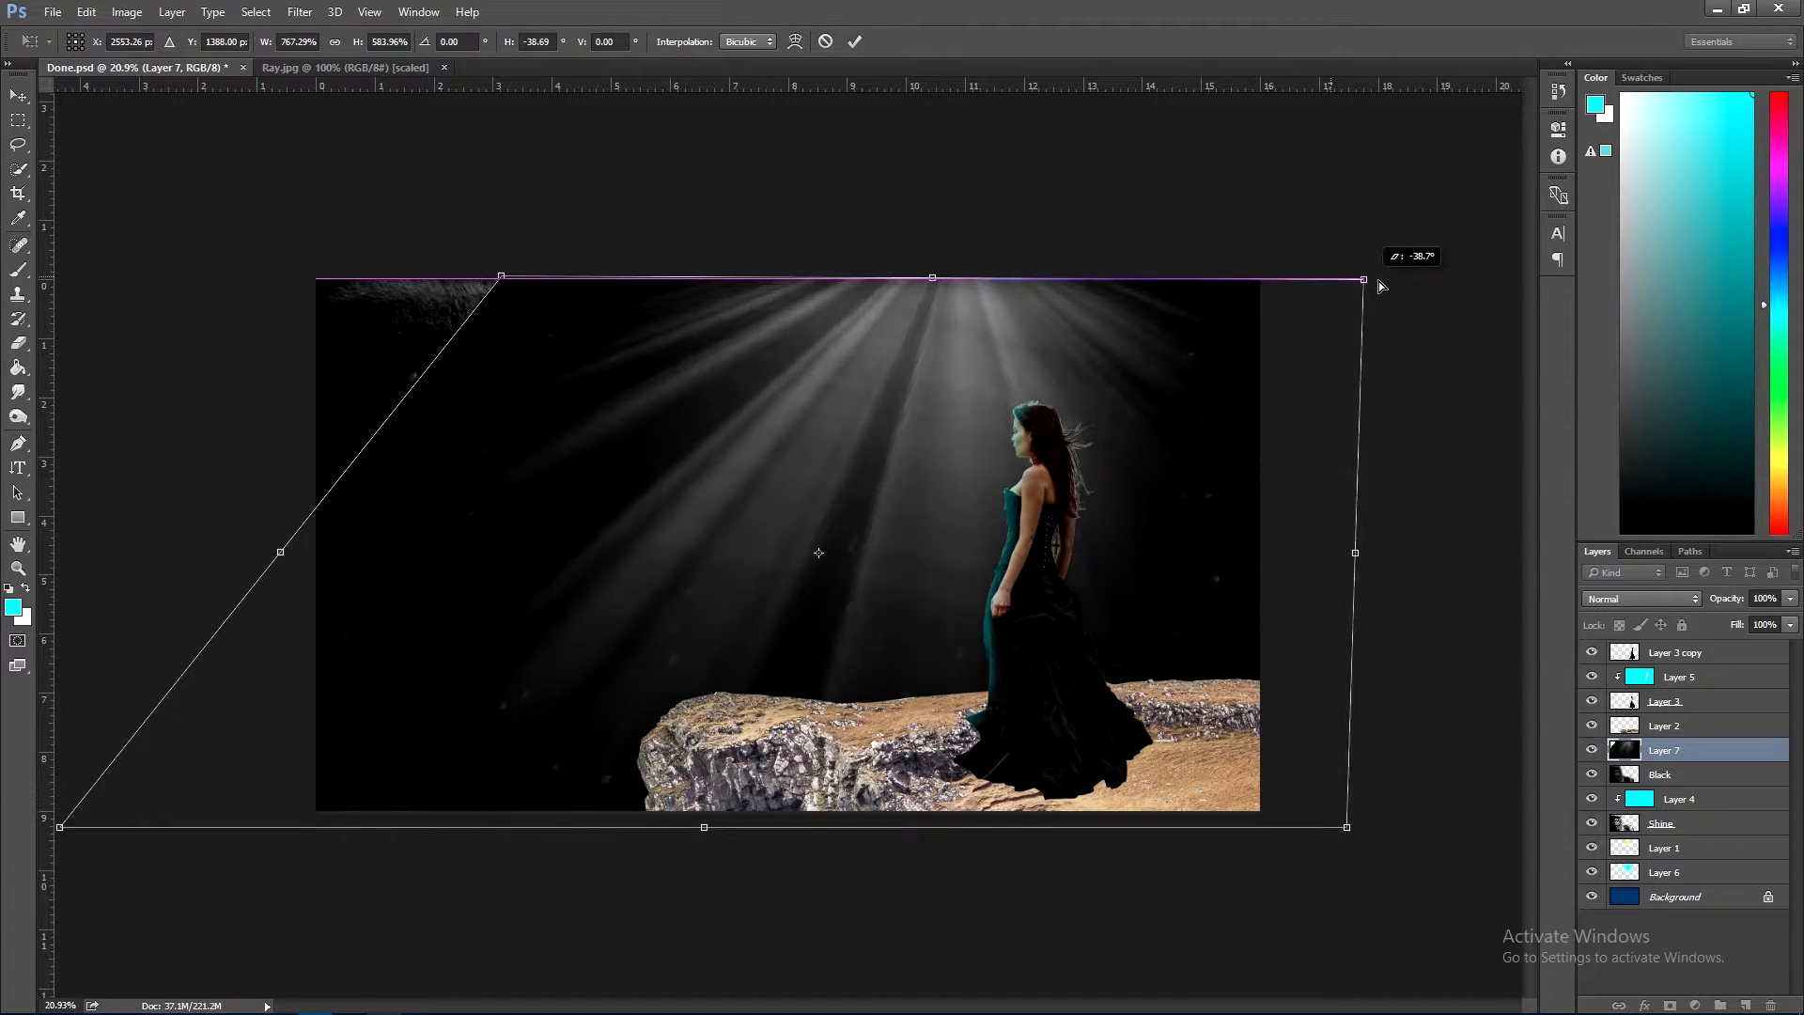
pyautogui.moveTo(958, 312); pyautogui.dragTo(926, 306)
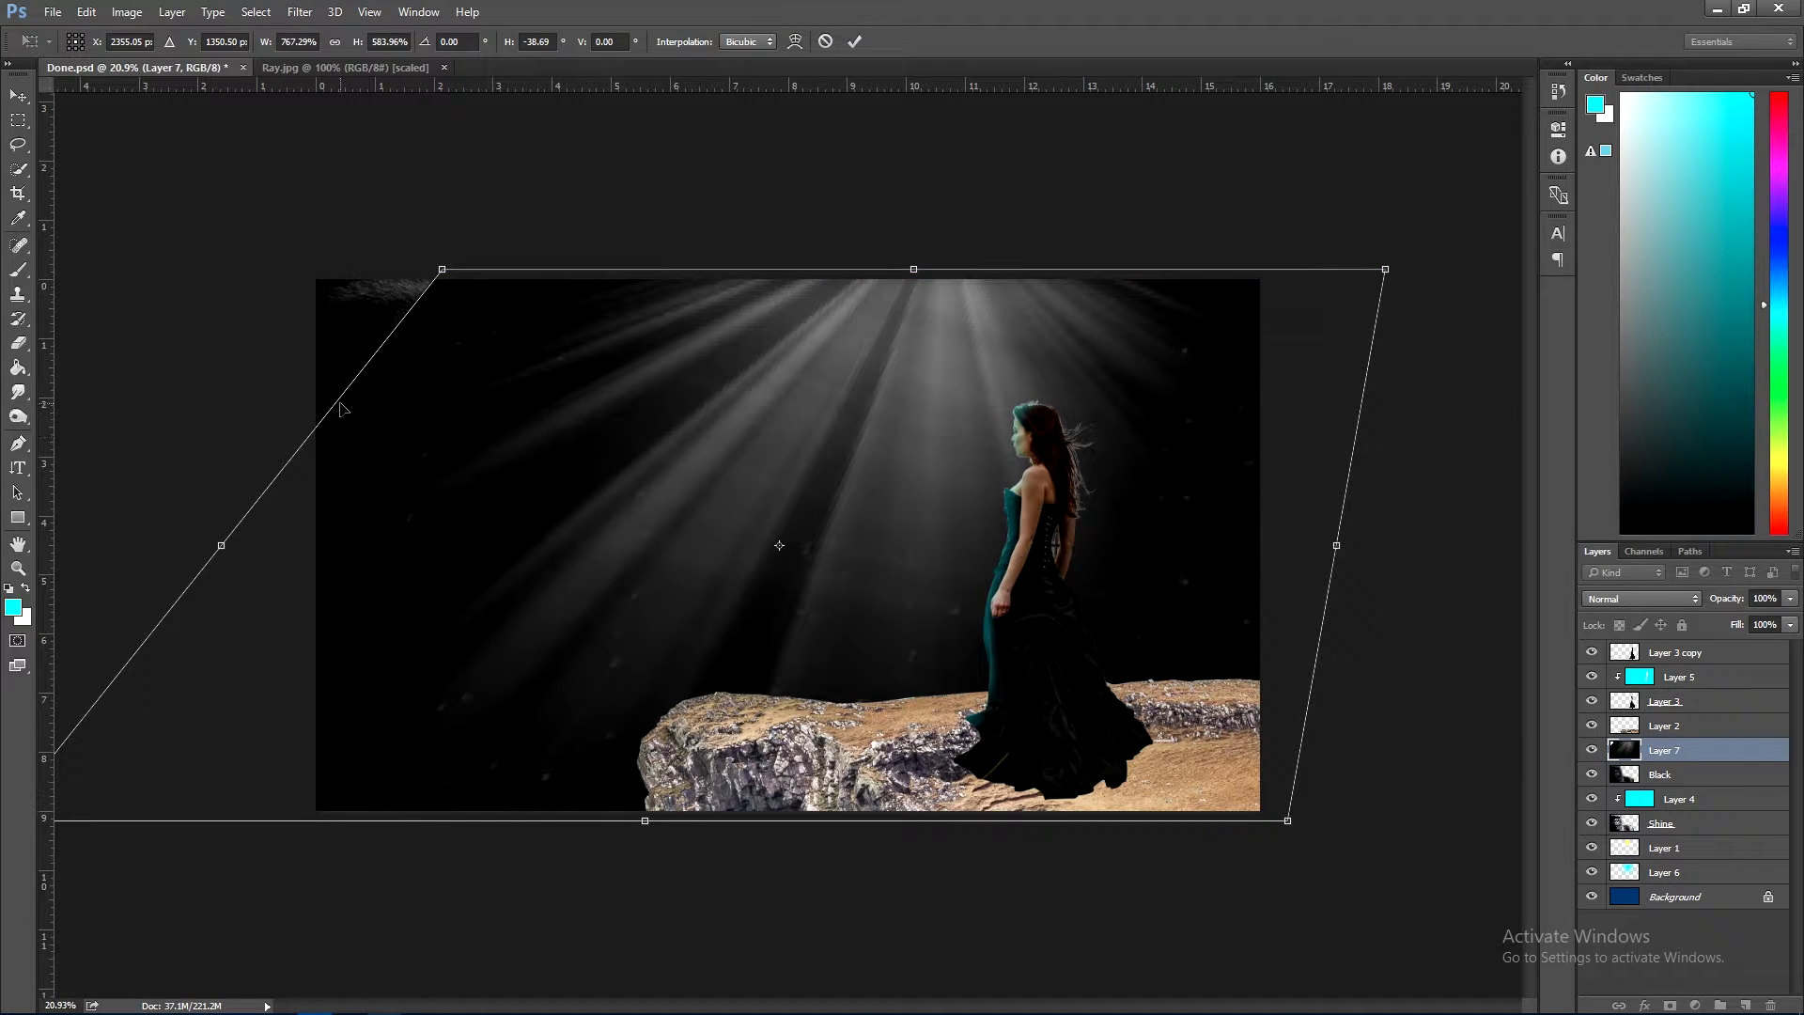
pyautogui.moveTo(342, 409); pyautogui.dragTo(328, 402)
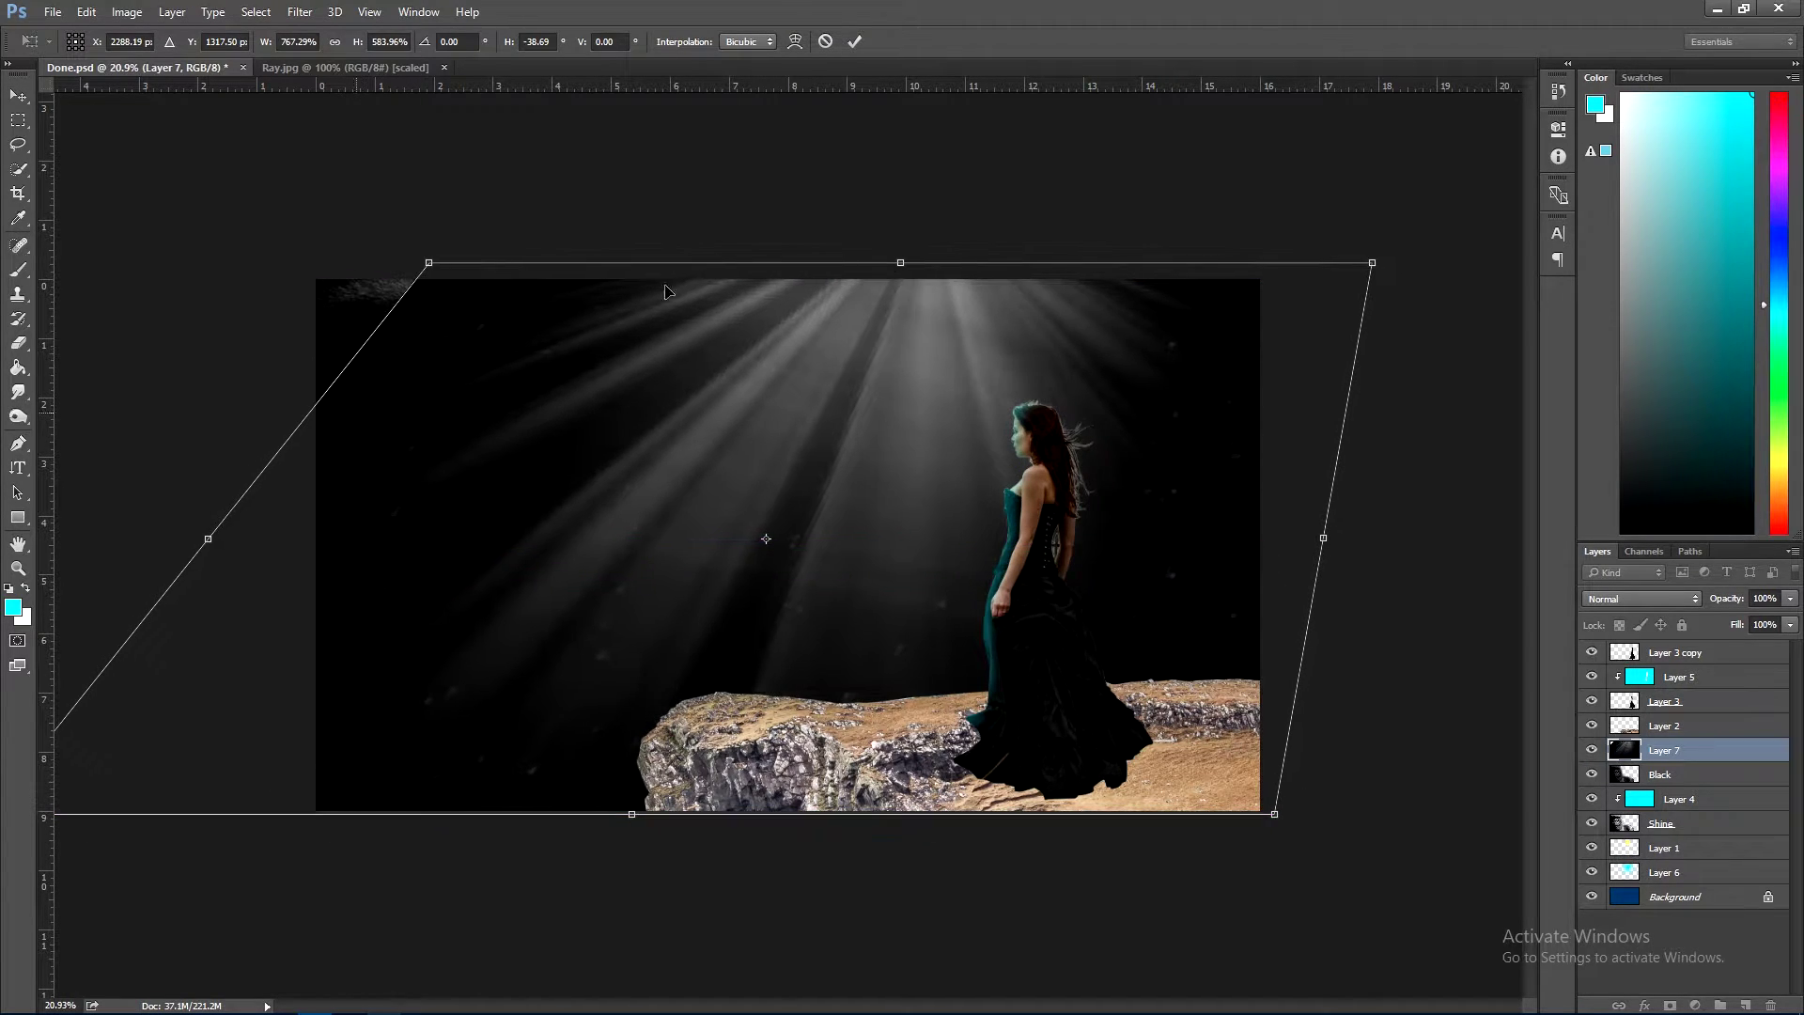
pyautogui.moveTo(965, 681); pyautogui.dragTo(964, 687)
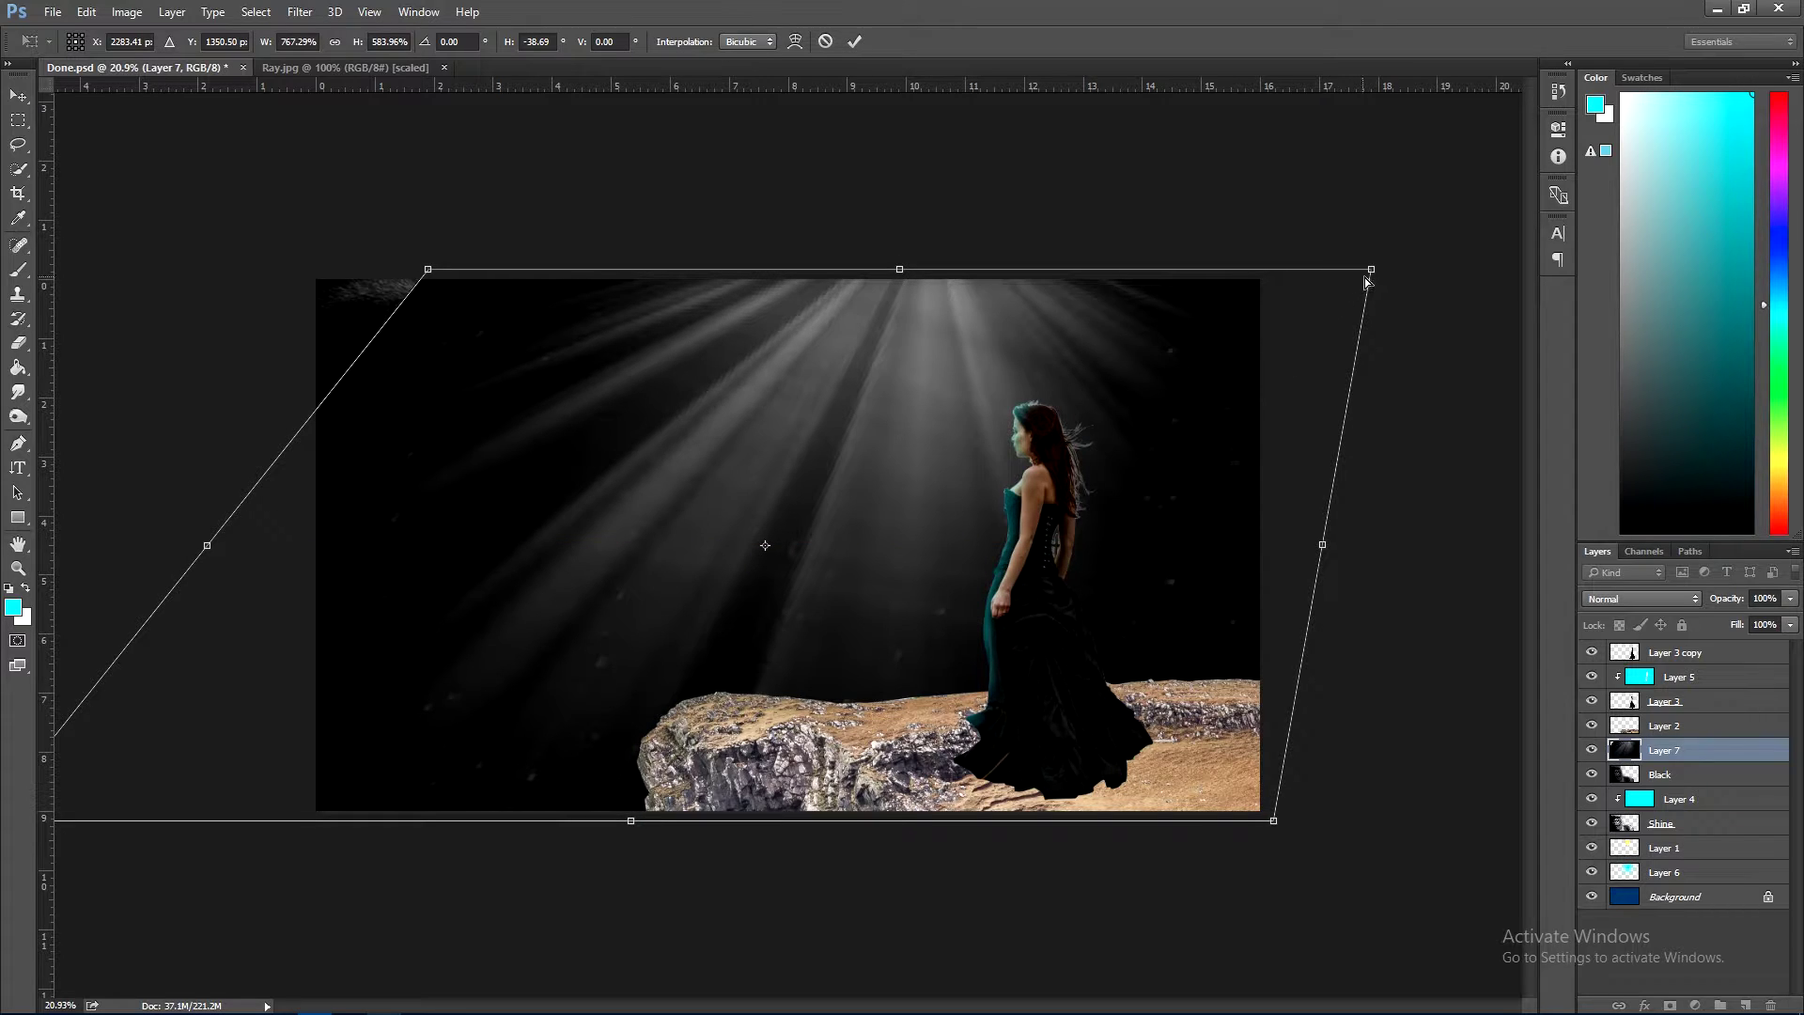
pyautogui.moveTo(1377, 278); pyautogui.dragTo(1373, 282)
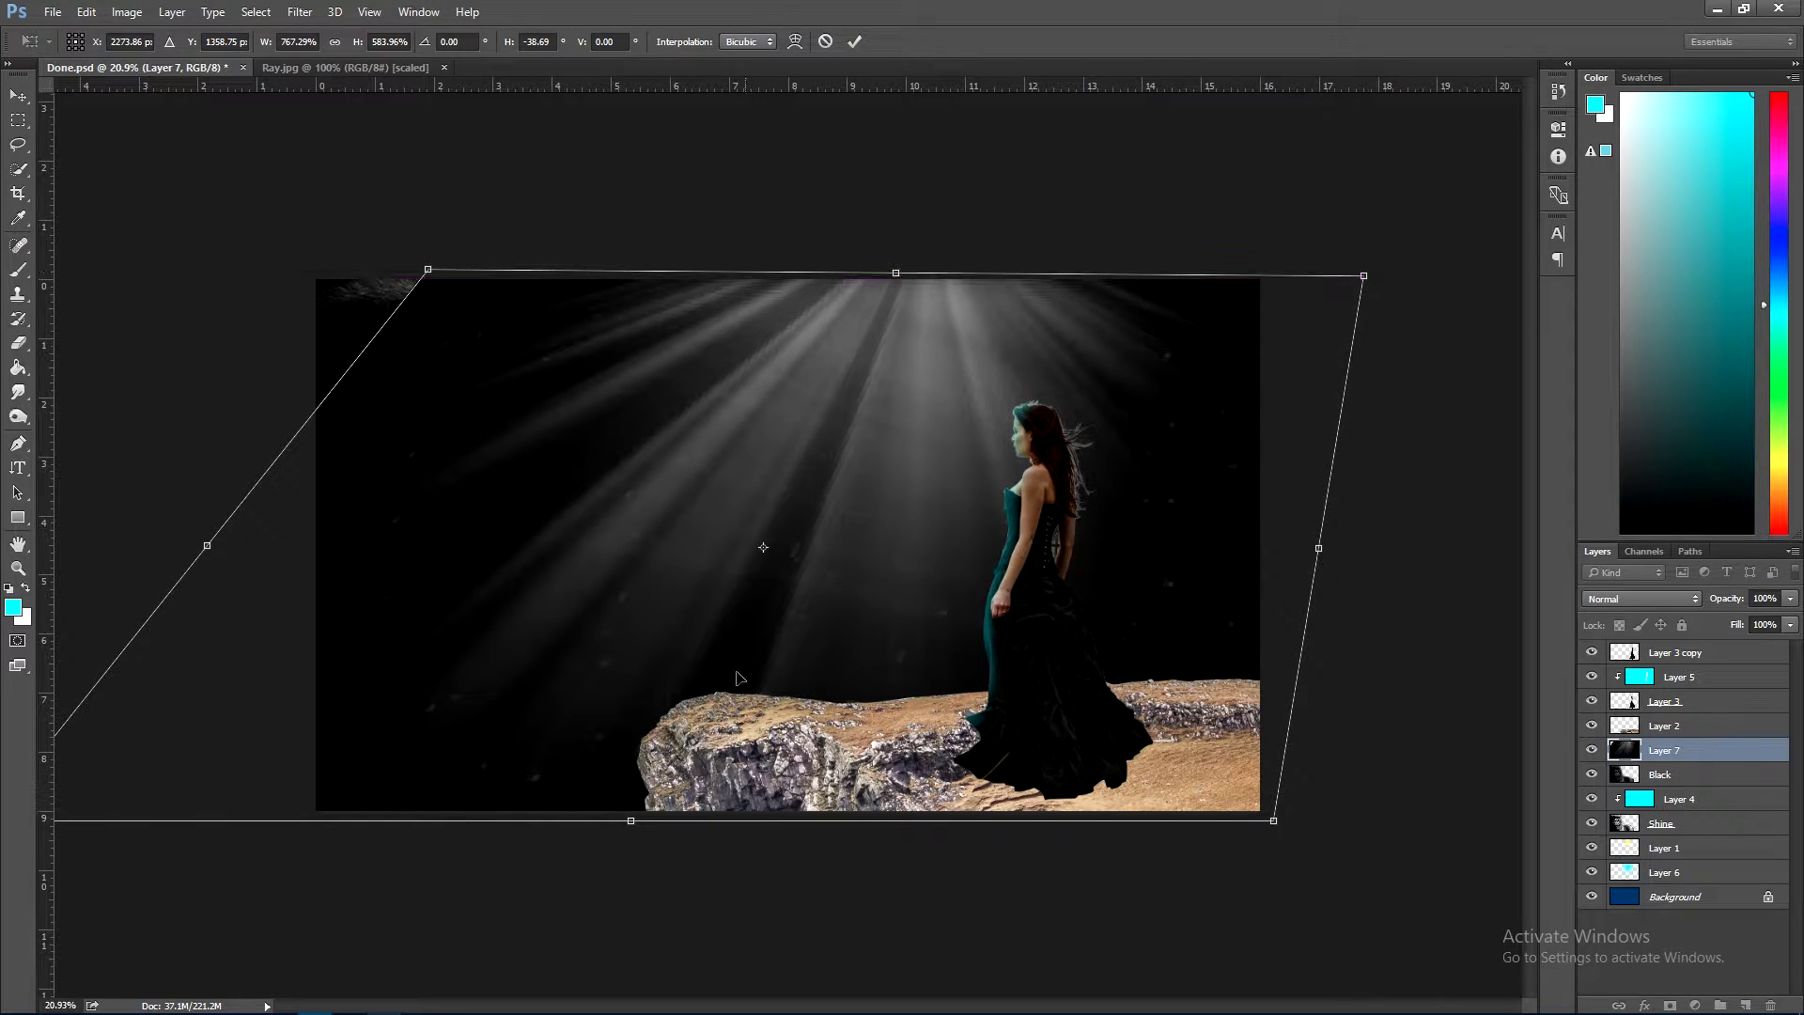
# - Pull the bottom-left corner out, raise the top-left corner, and commit the distortion
pyautogui.hotkey('ctrl', '-')
pyautogui.hotkey('ctrl', '-')
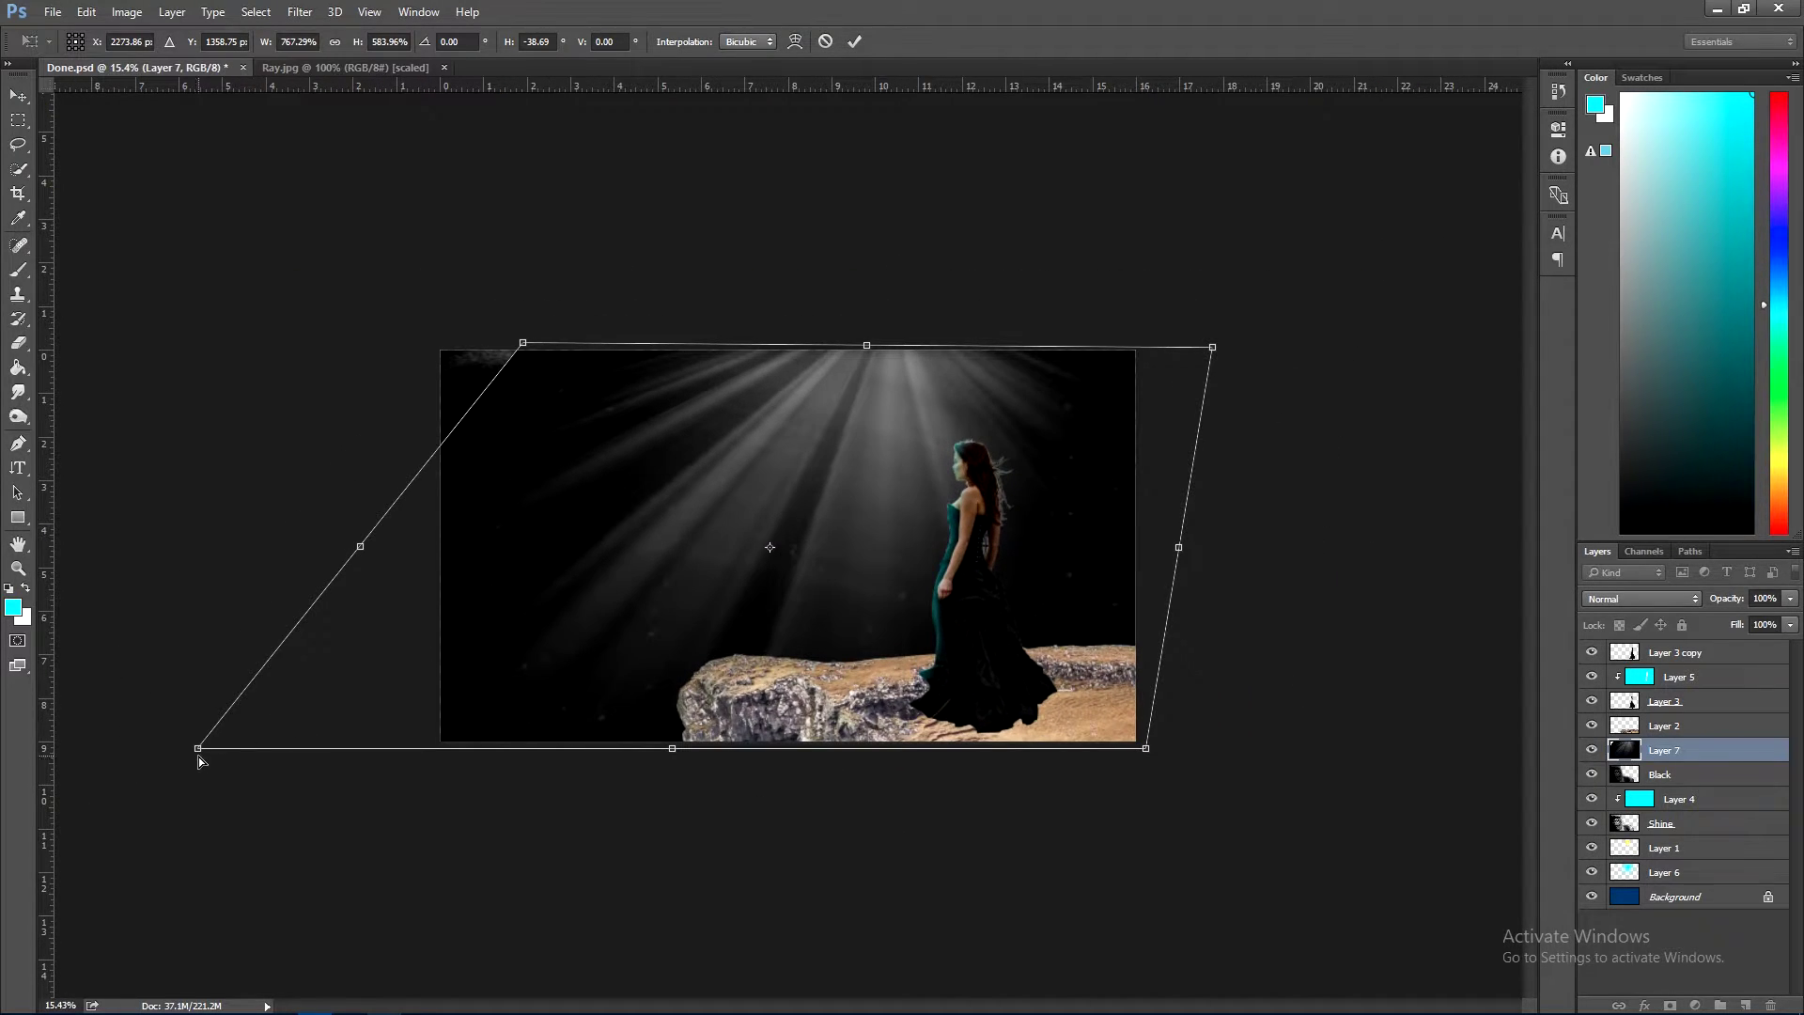
pyautogui.moveTo(198, 749); pyautogui.dragTo(2, 785)
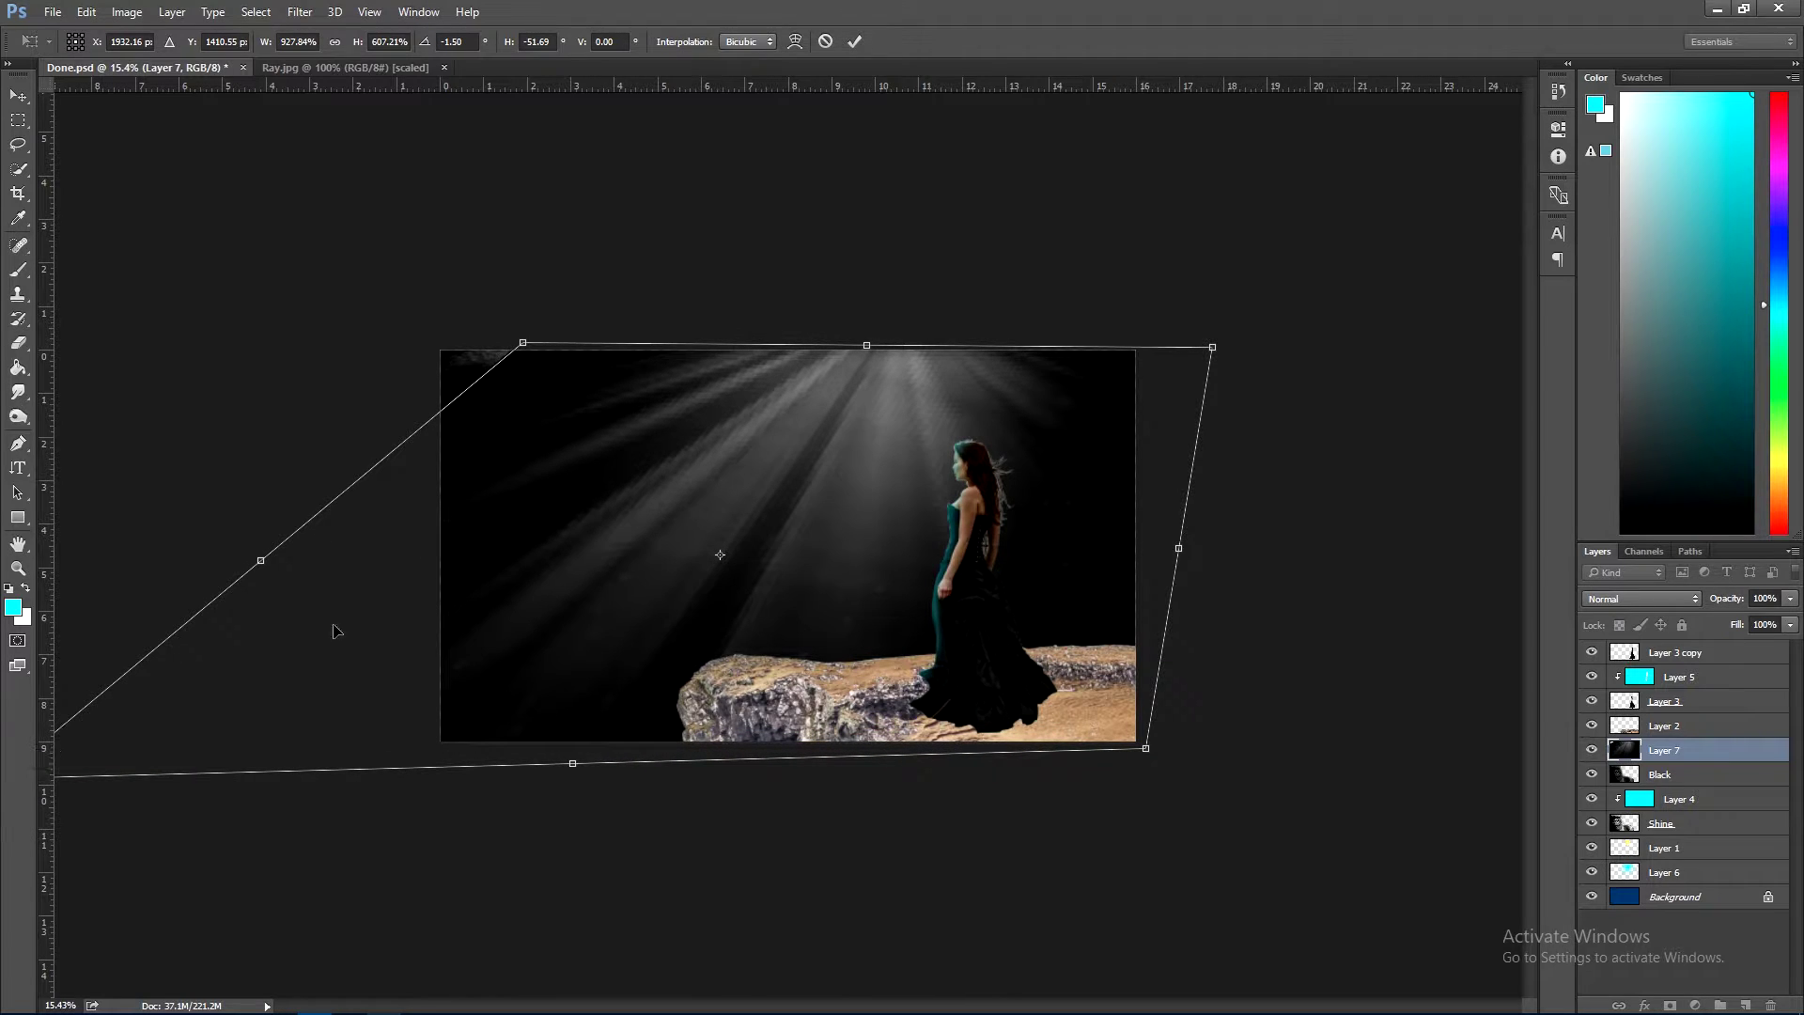
pyautogui.moveTo(519, 345); pyautogui.dragTo(460, 335)
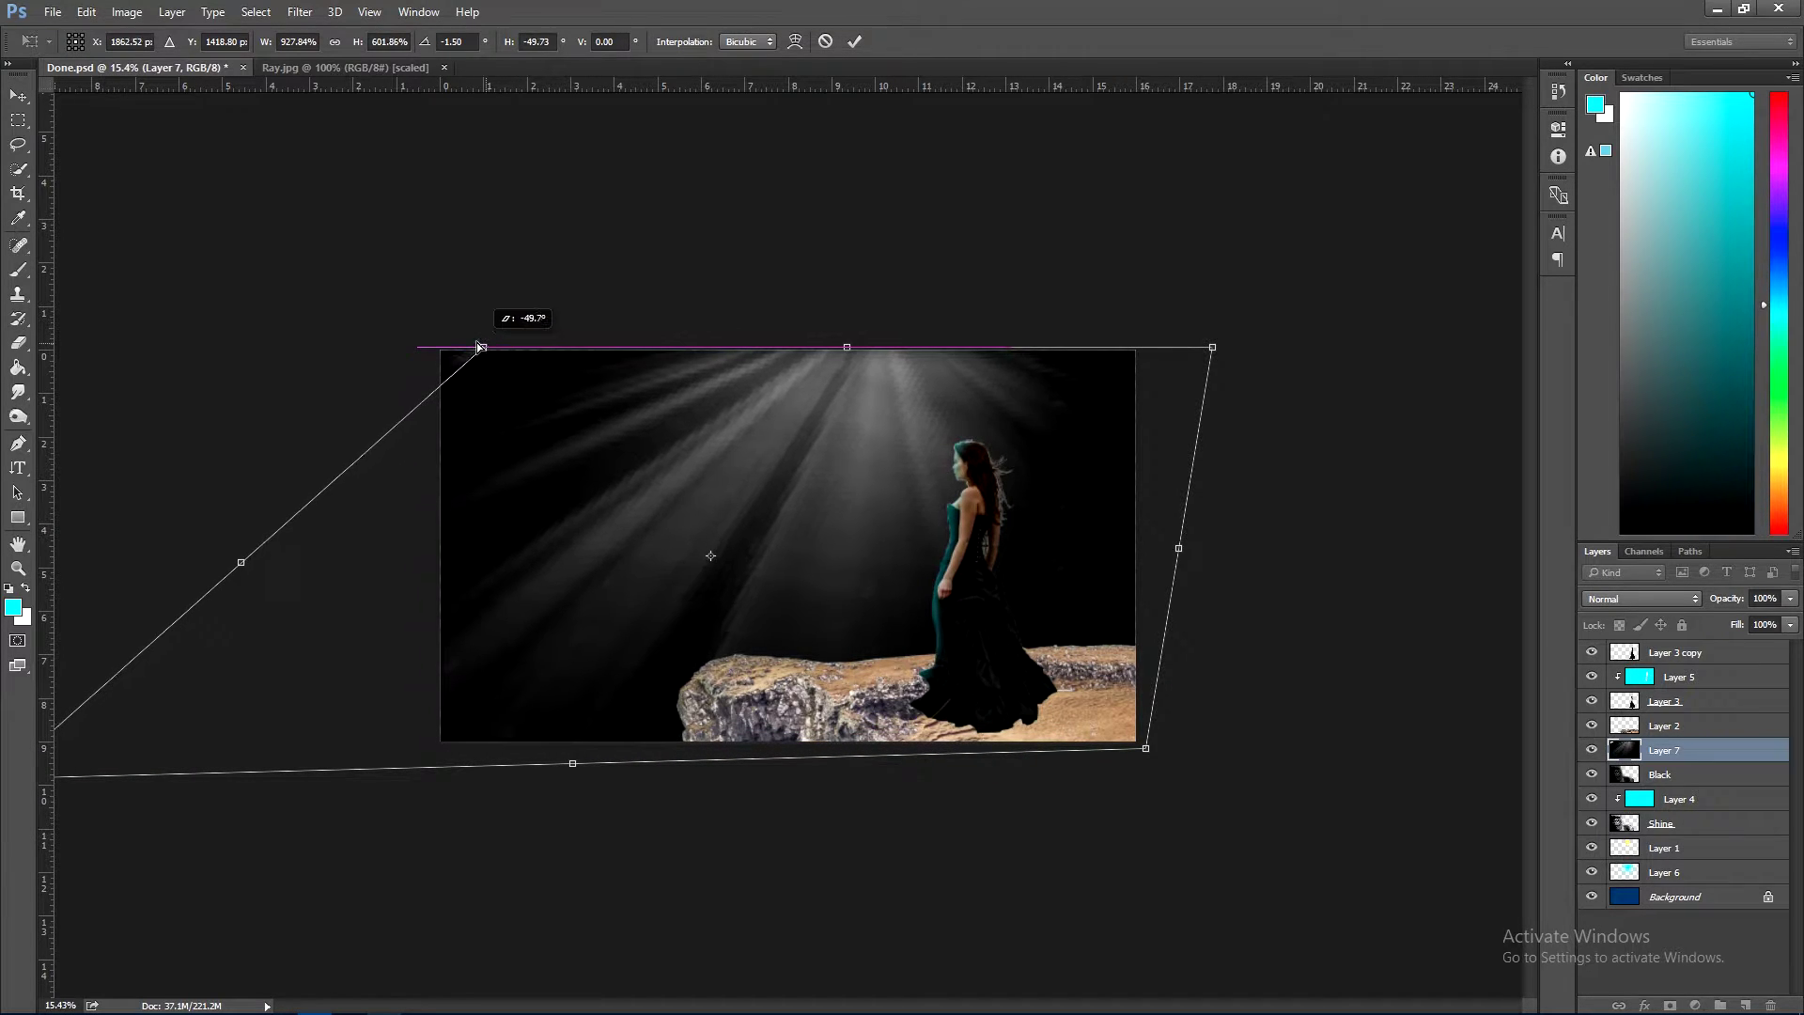
pyautogui.moveTo(465, 324); pyautogui.dragTo(497, 275)
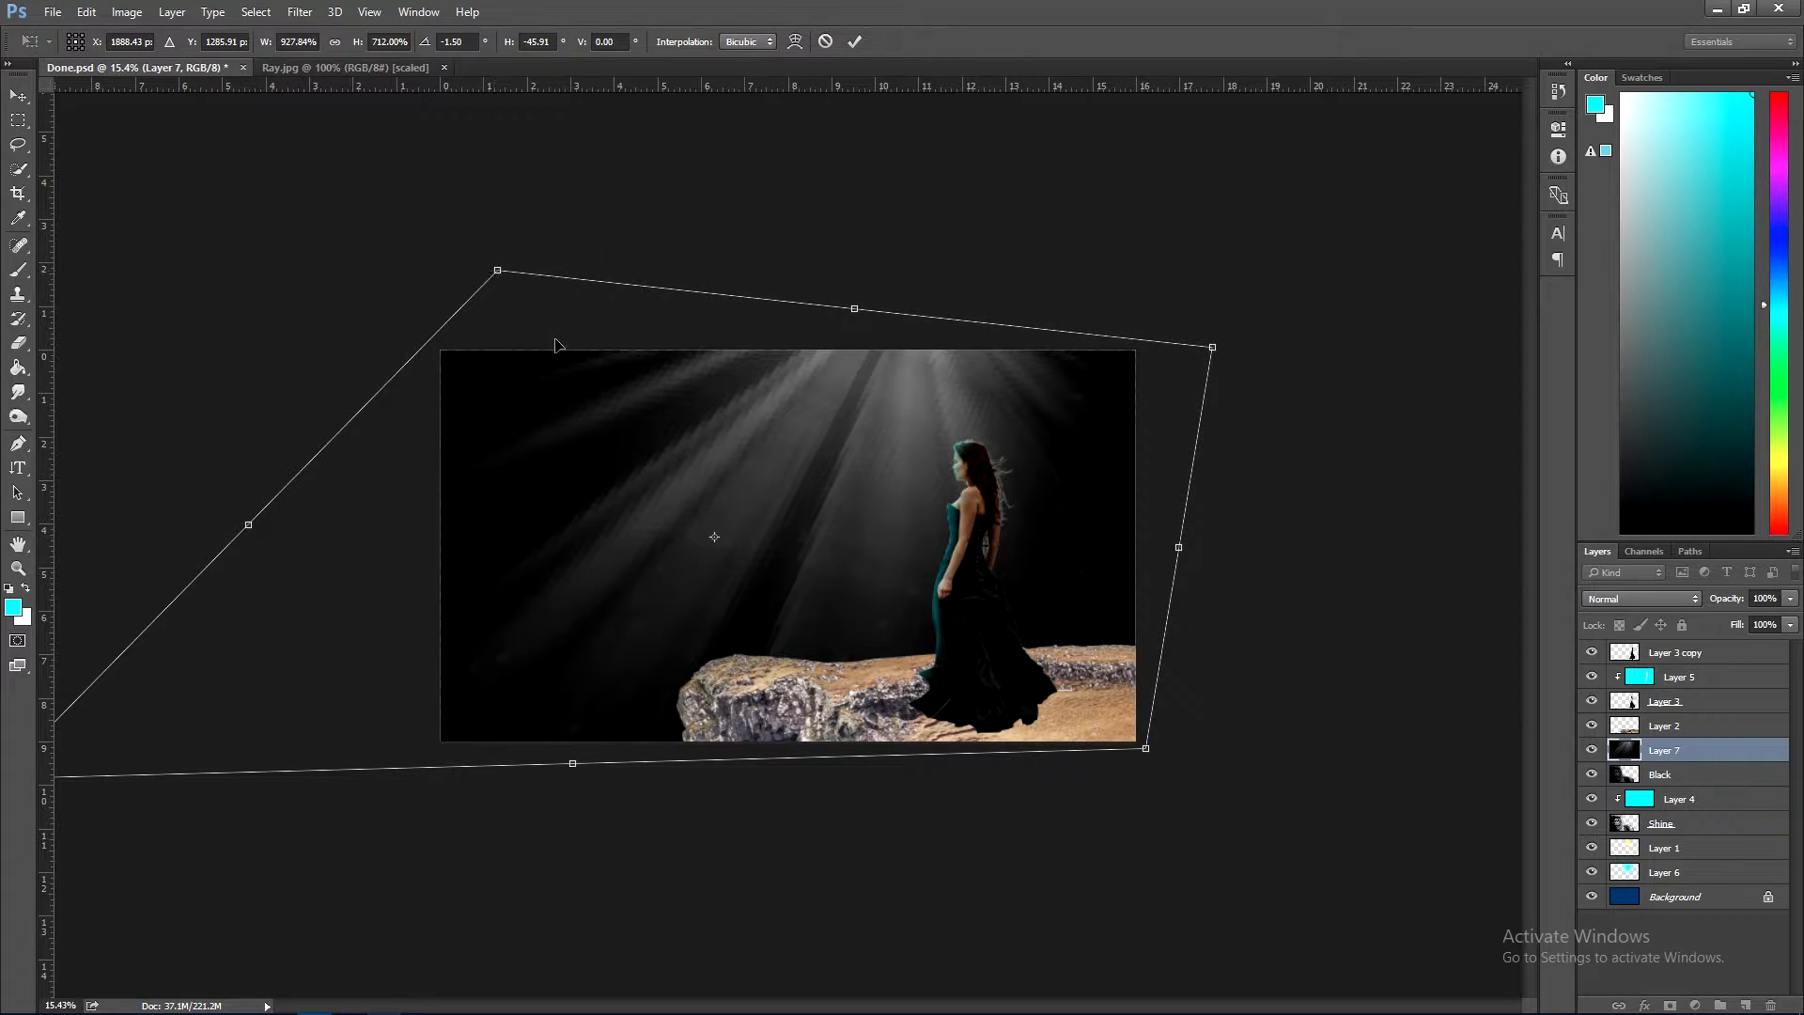
pyautogui.press('Return')
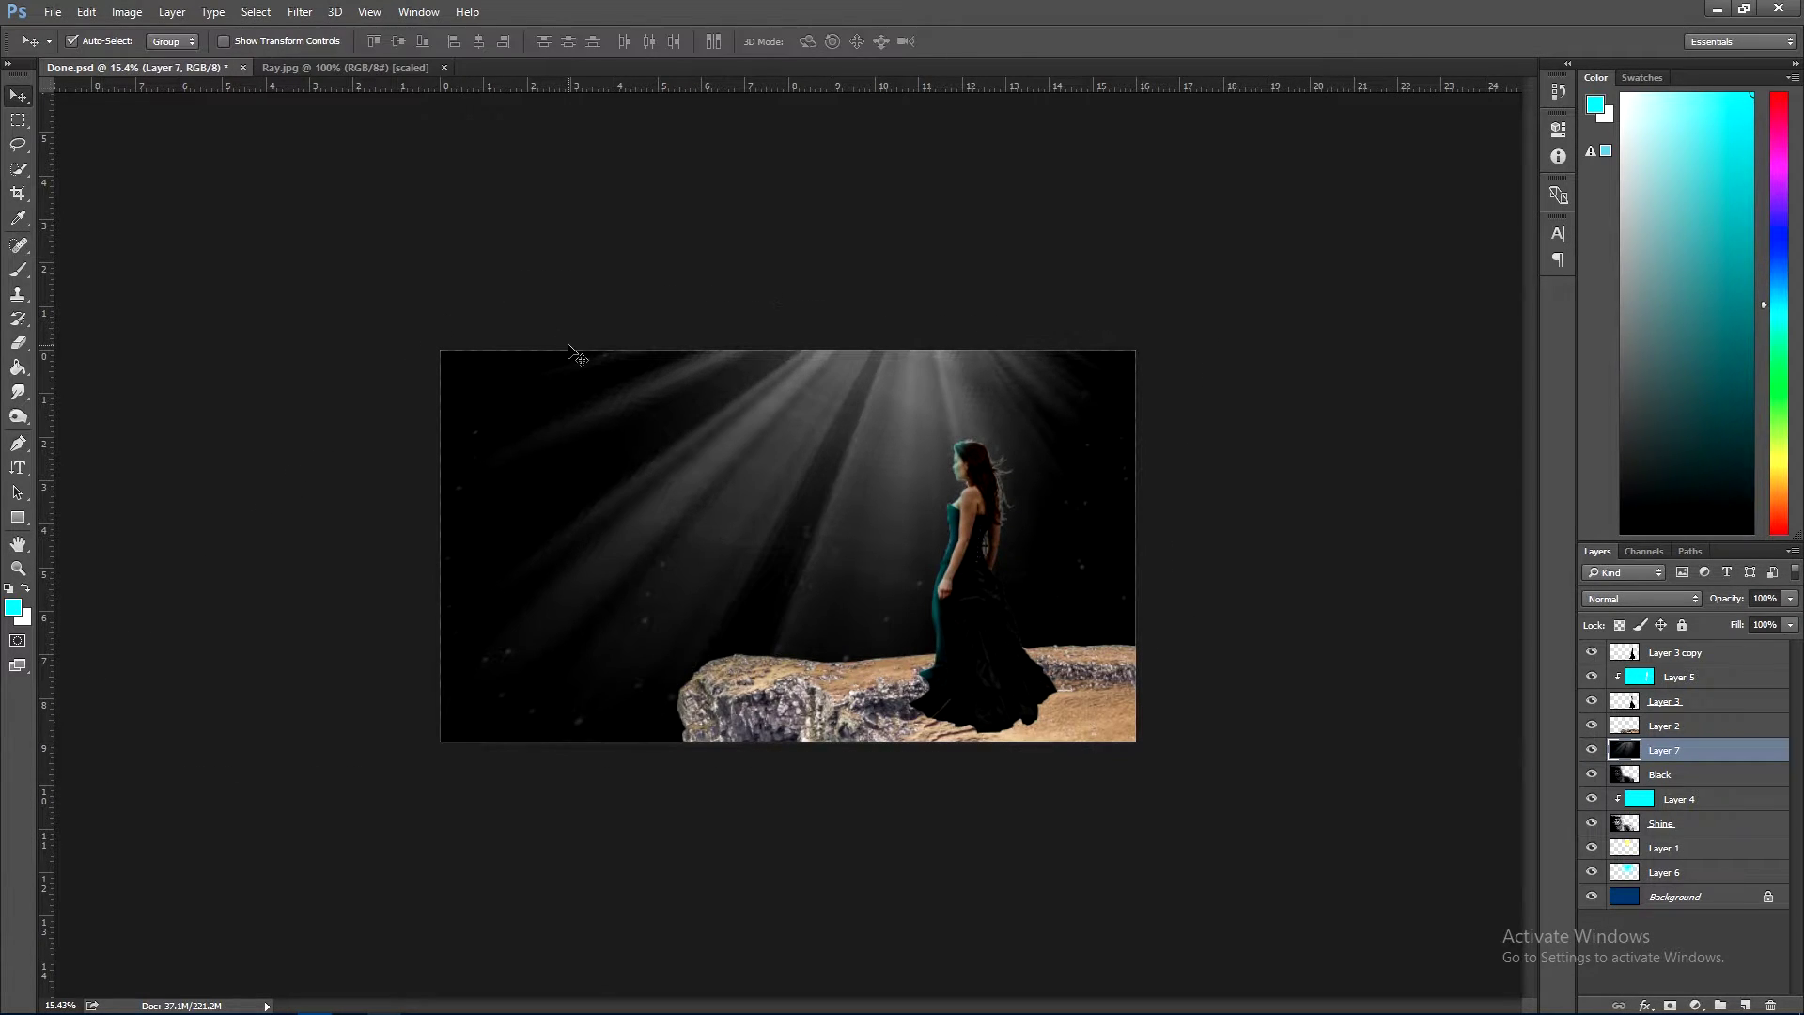
pyautogui.hotkey('ctrl', '0')
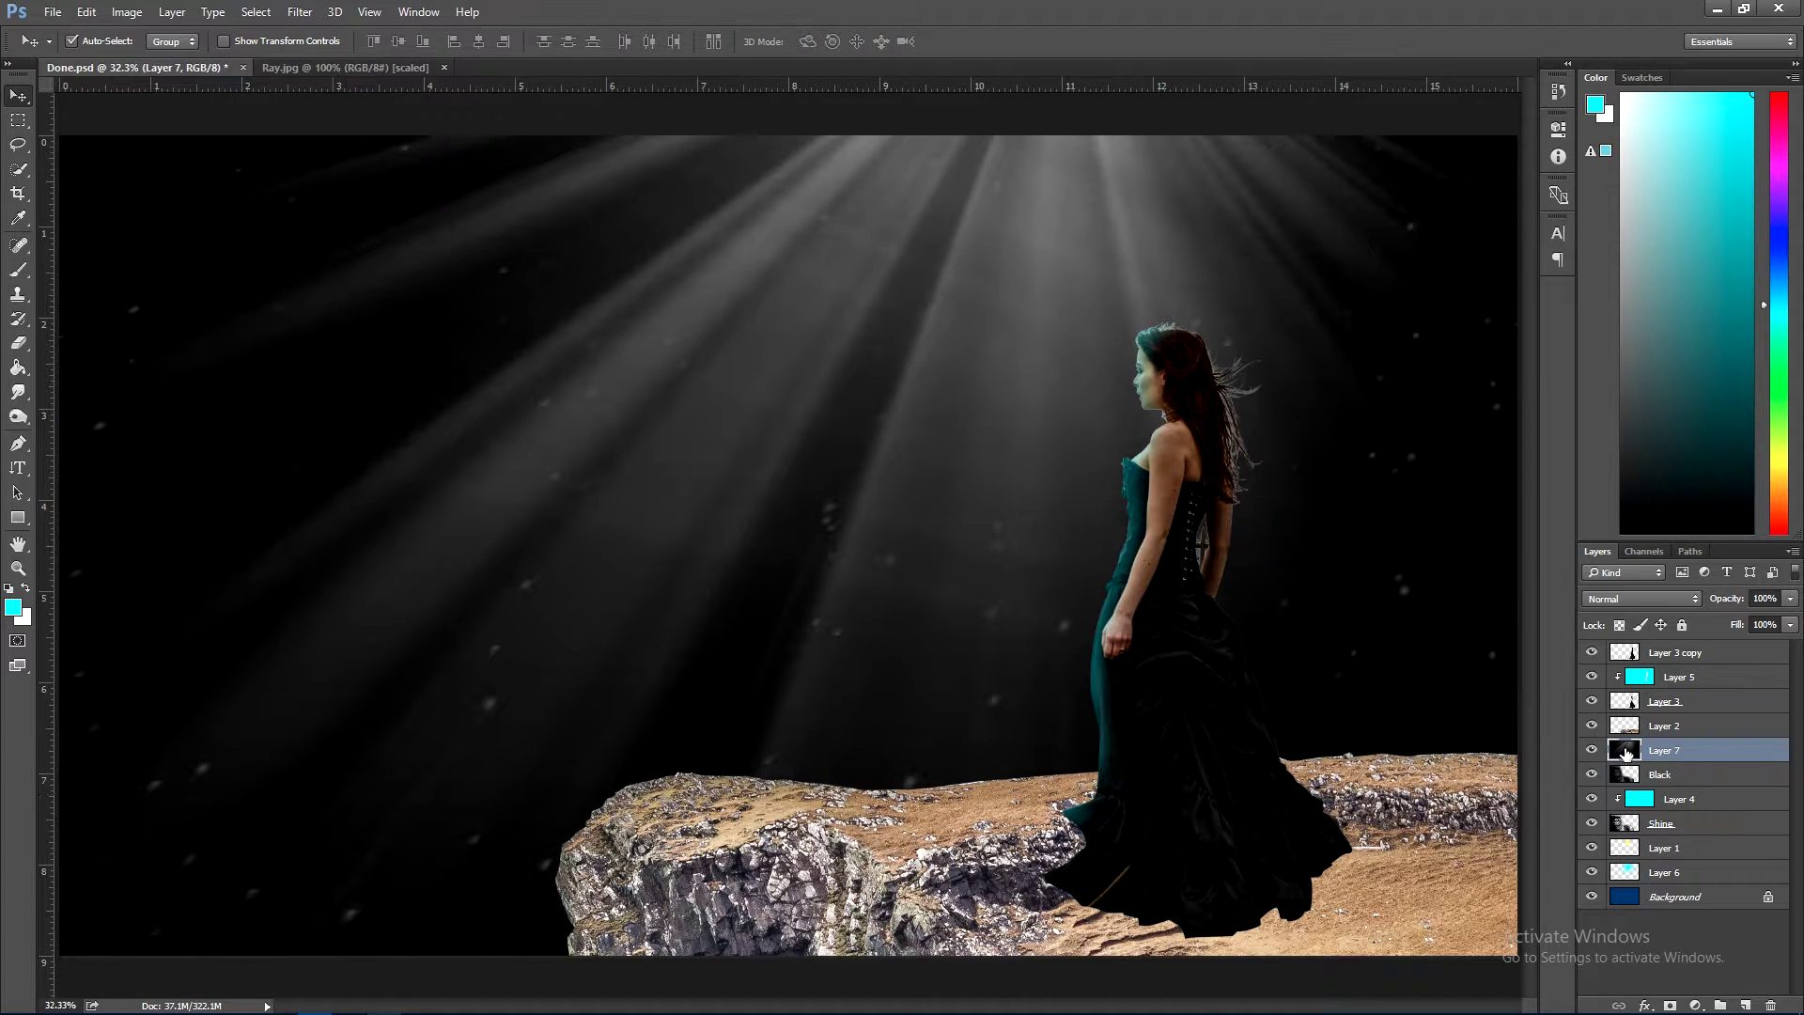
# - Move Layer 7 to the top, blend it in Screen mode, and nudge the rays into place
pyautogui.moveTo(1626, 753); pyautogui.dragTo(1671, 643)
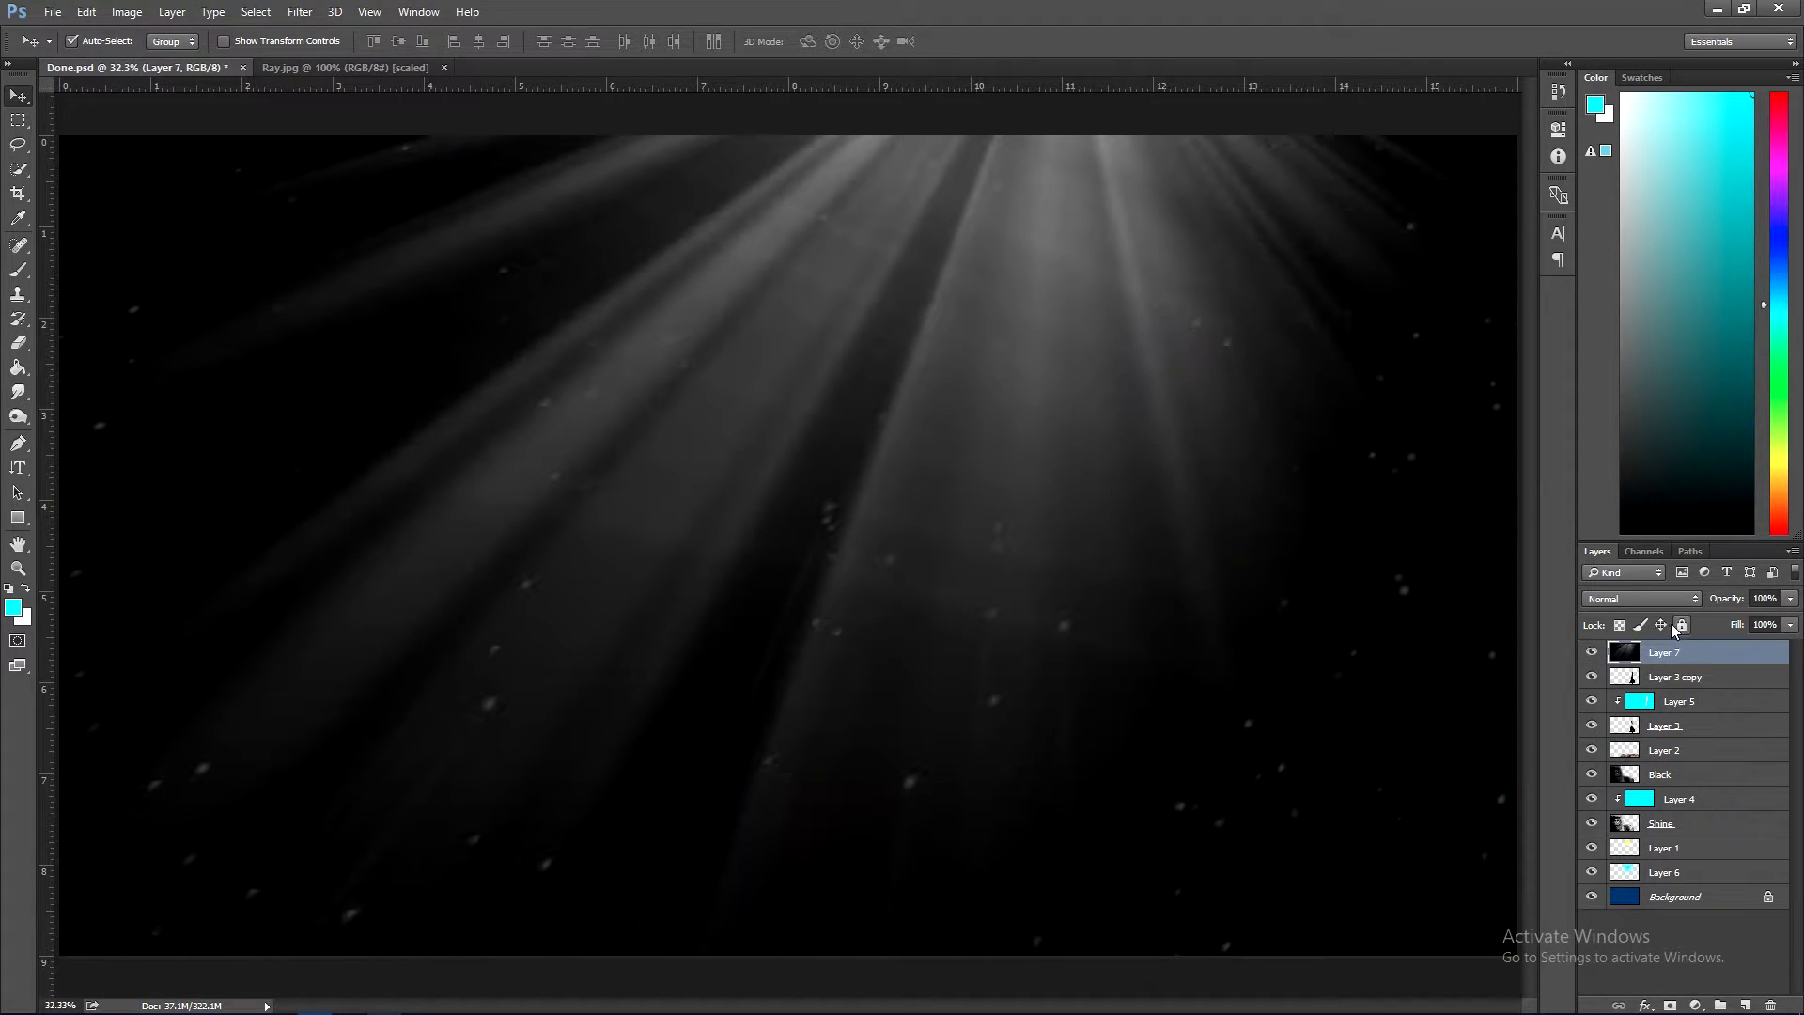
pyautogui.click(1628, 602)
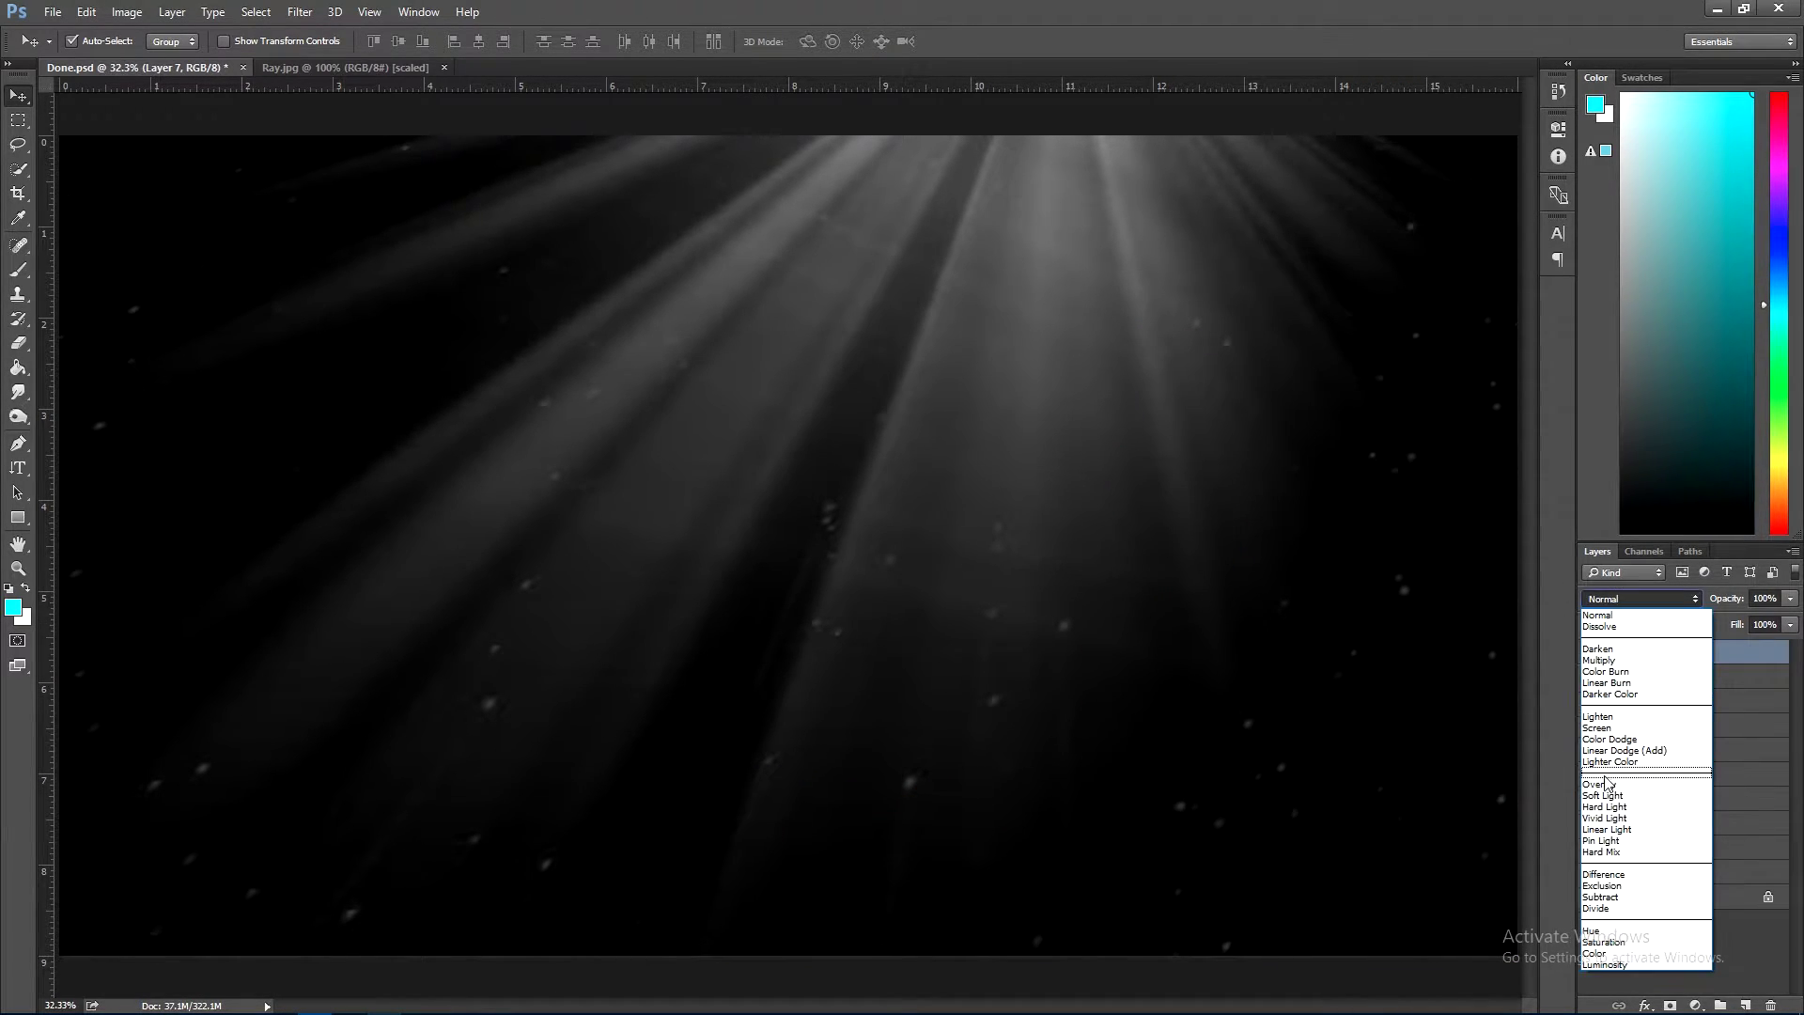
pyautogui.click(1600, 728)
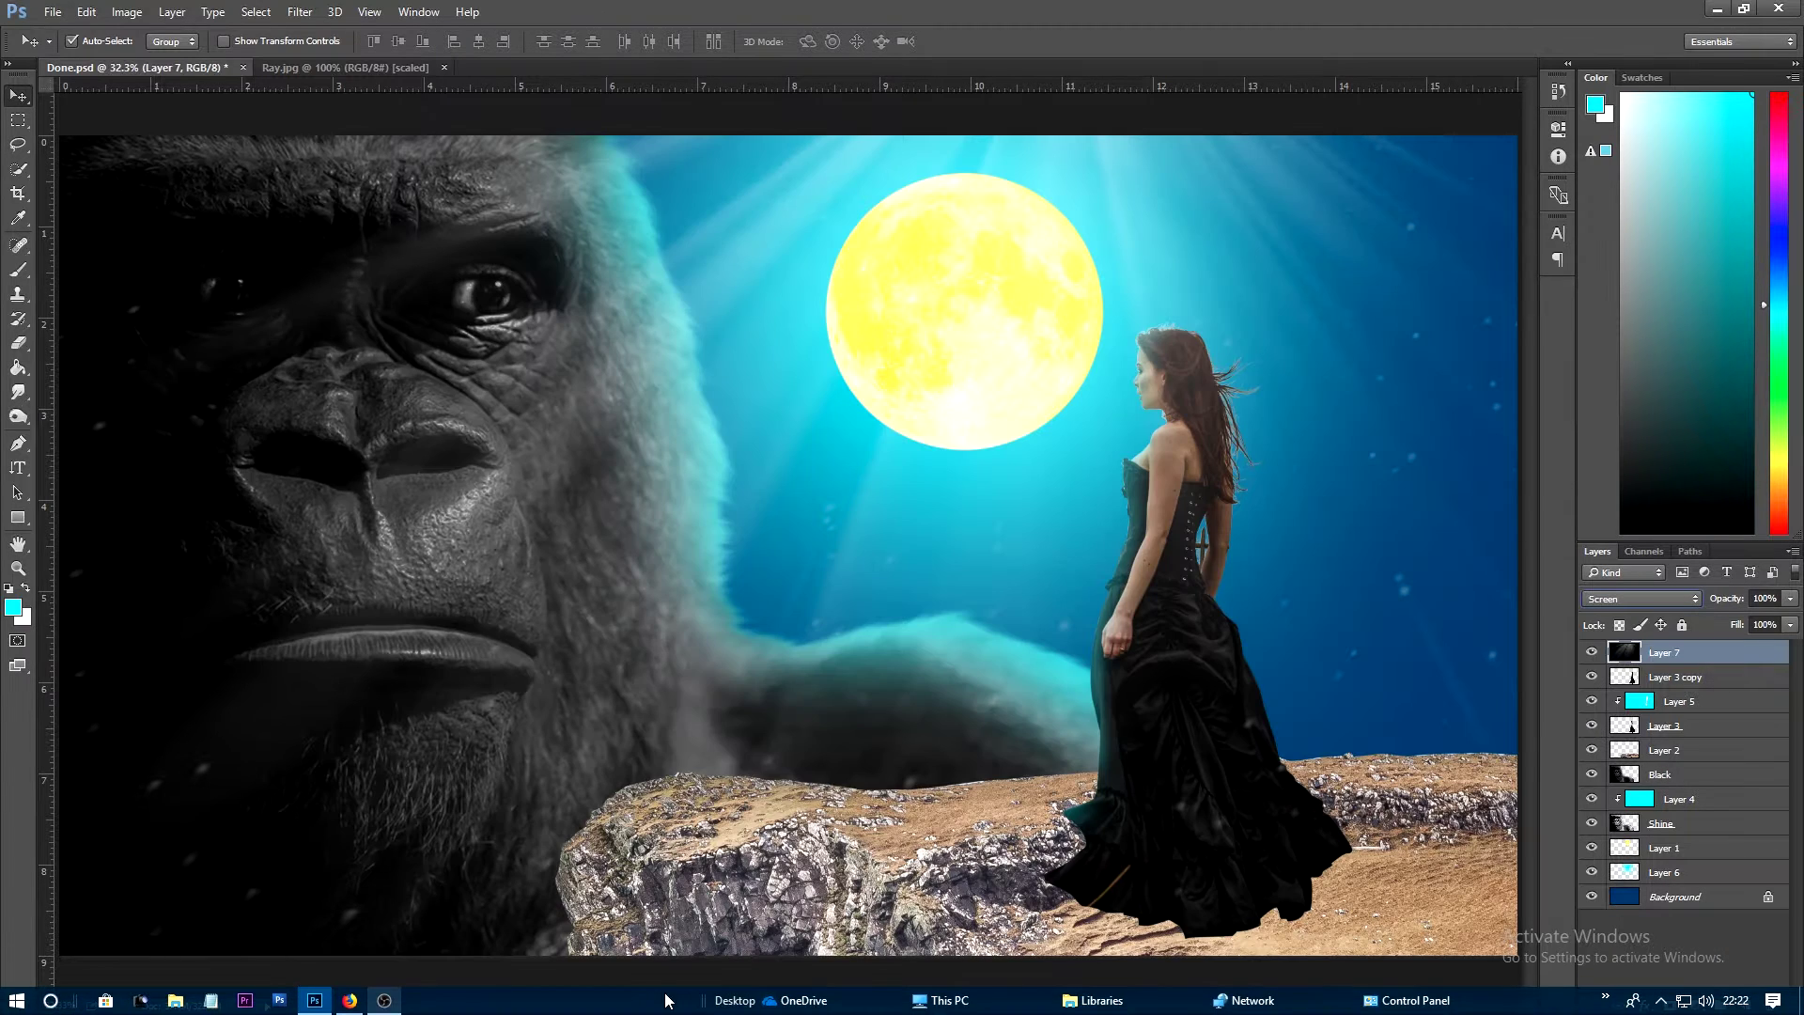
pyautogui.moveTo(1022, 316); pyautogui.dragTo(1041, 326)
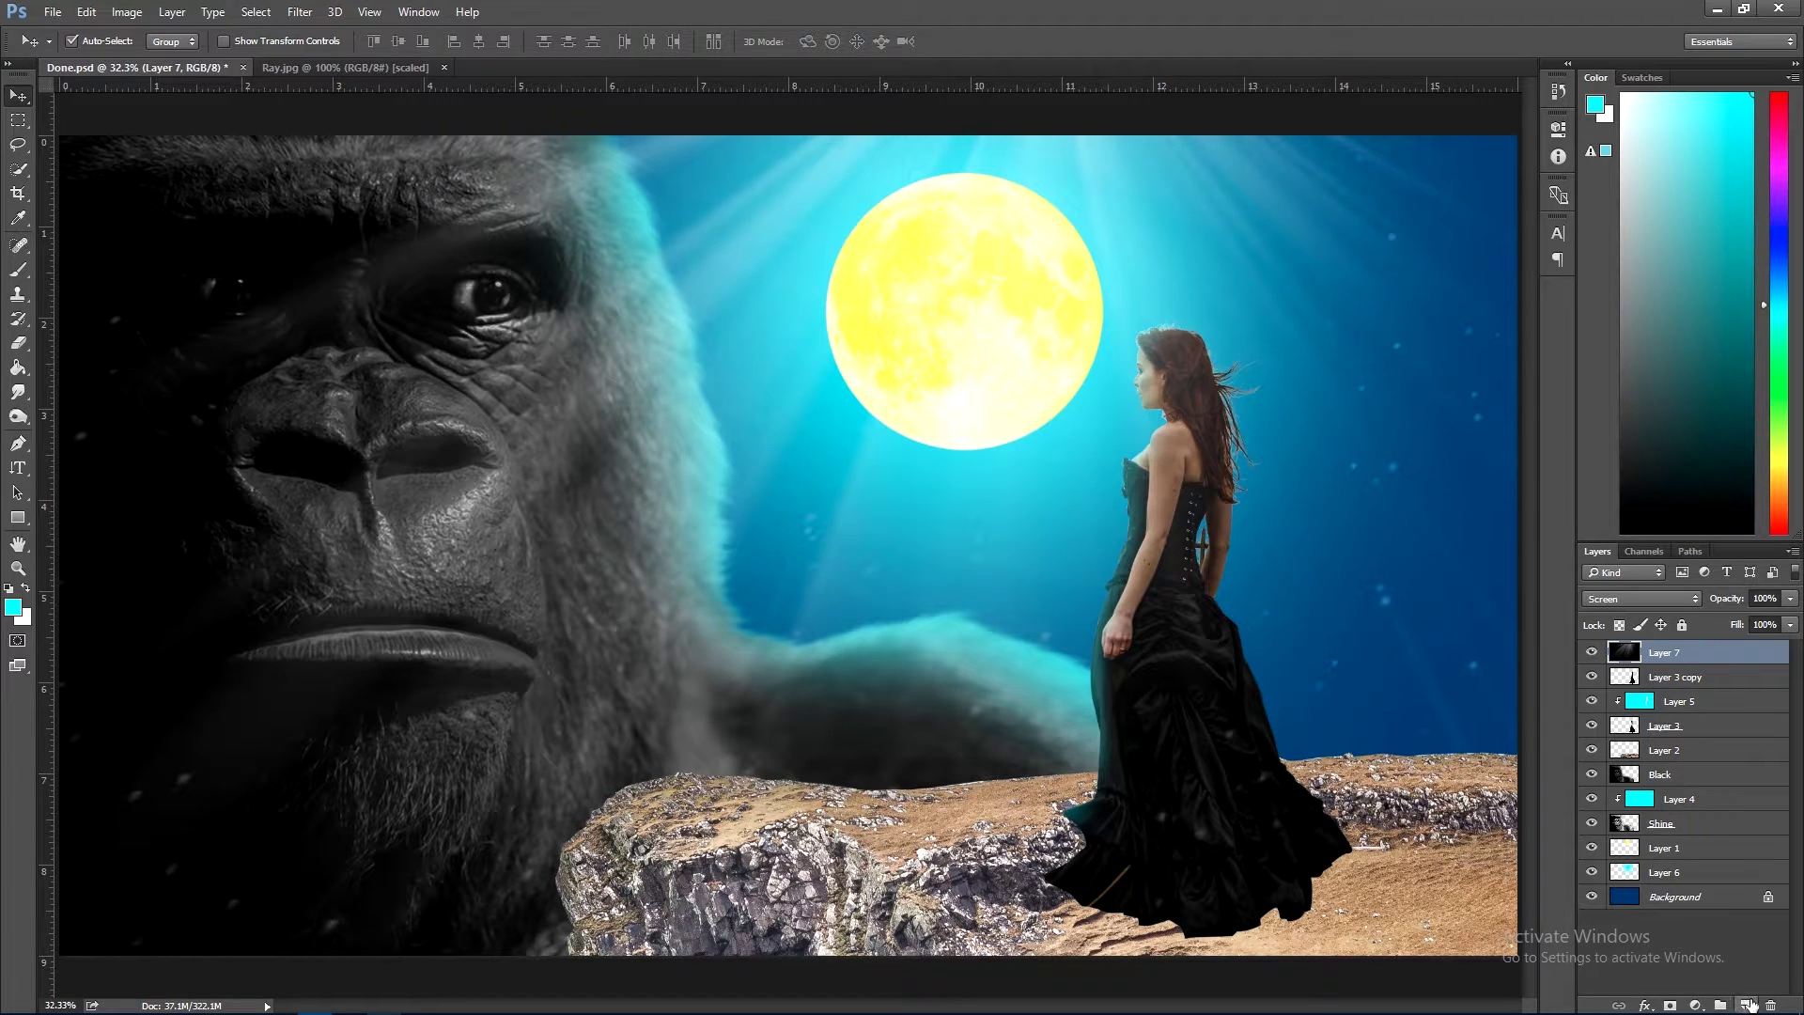
# - Add a new layer clipped to Layer 7 and name it Blue Light
pyautogui.click(1746, 1004)
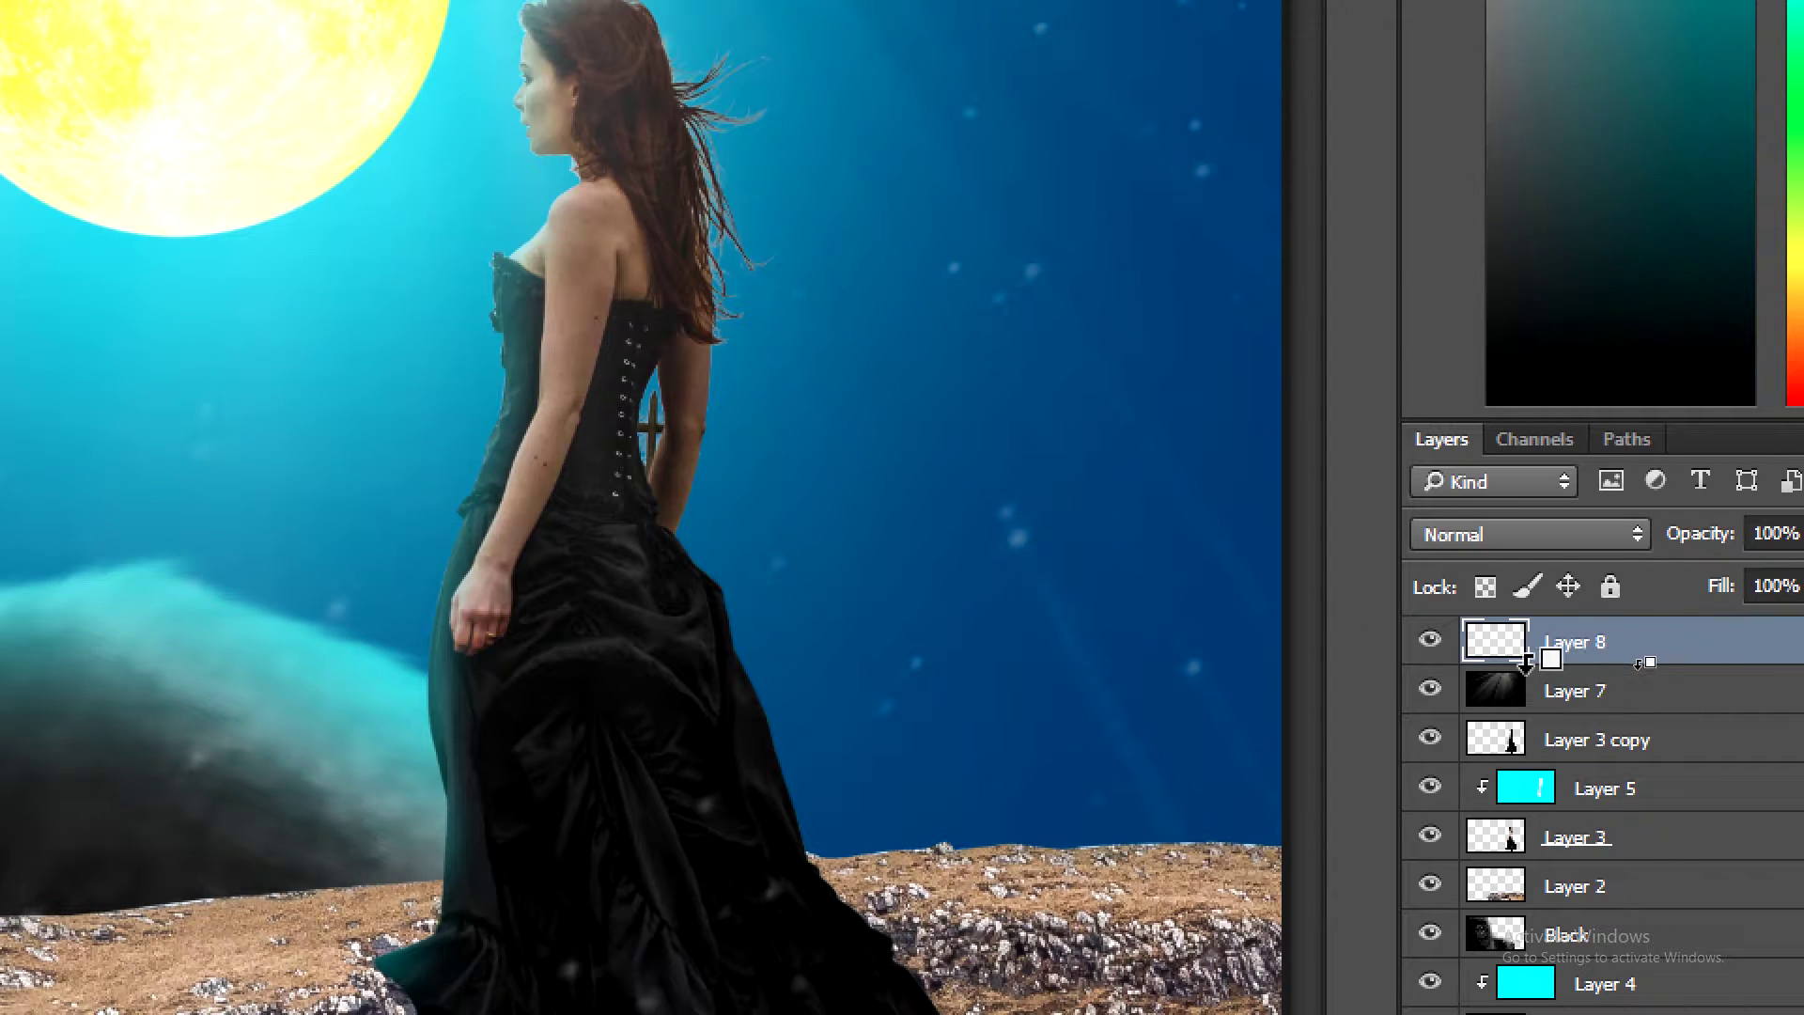
pyautogui.keyDown('alt'); pyautogui.click(1638, 669); pyautogui.keyUp('alt')
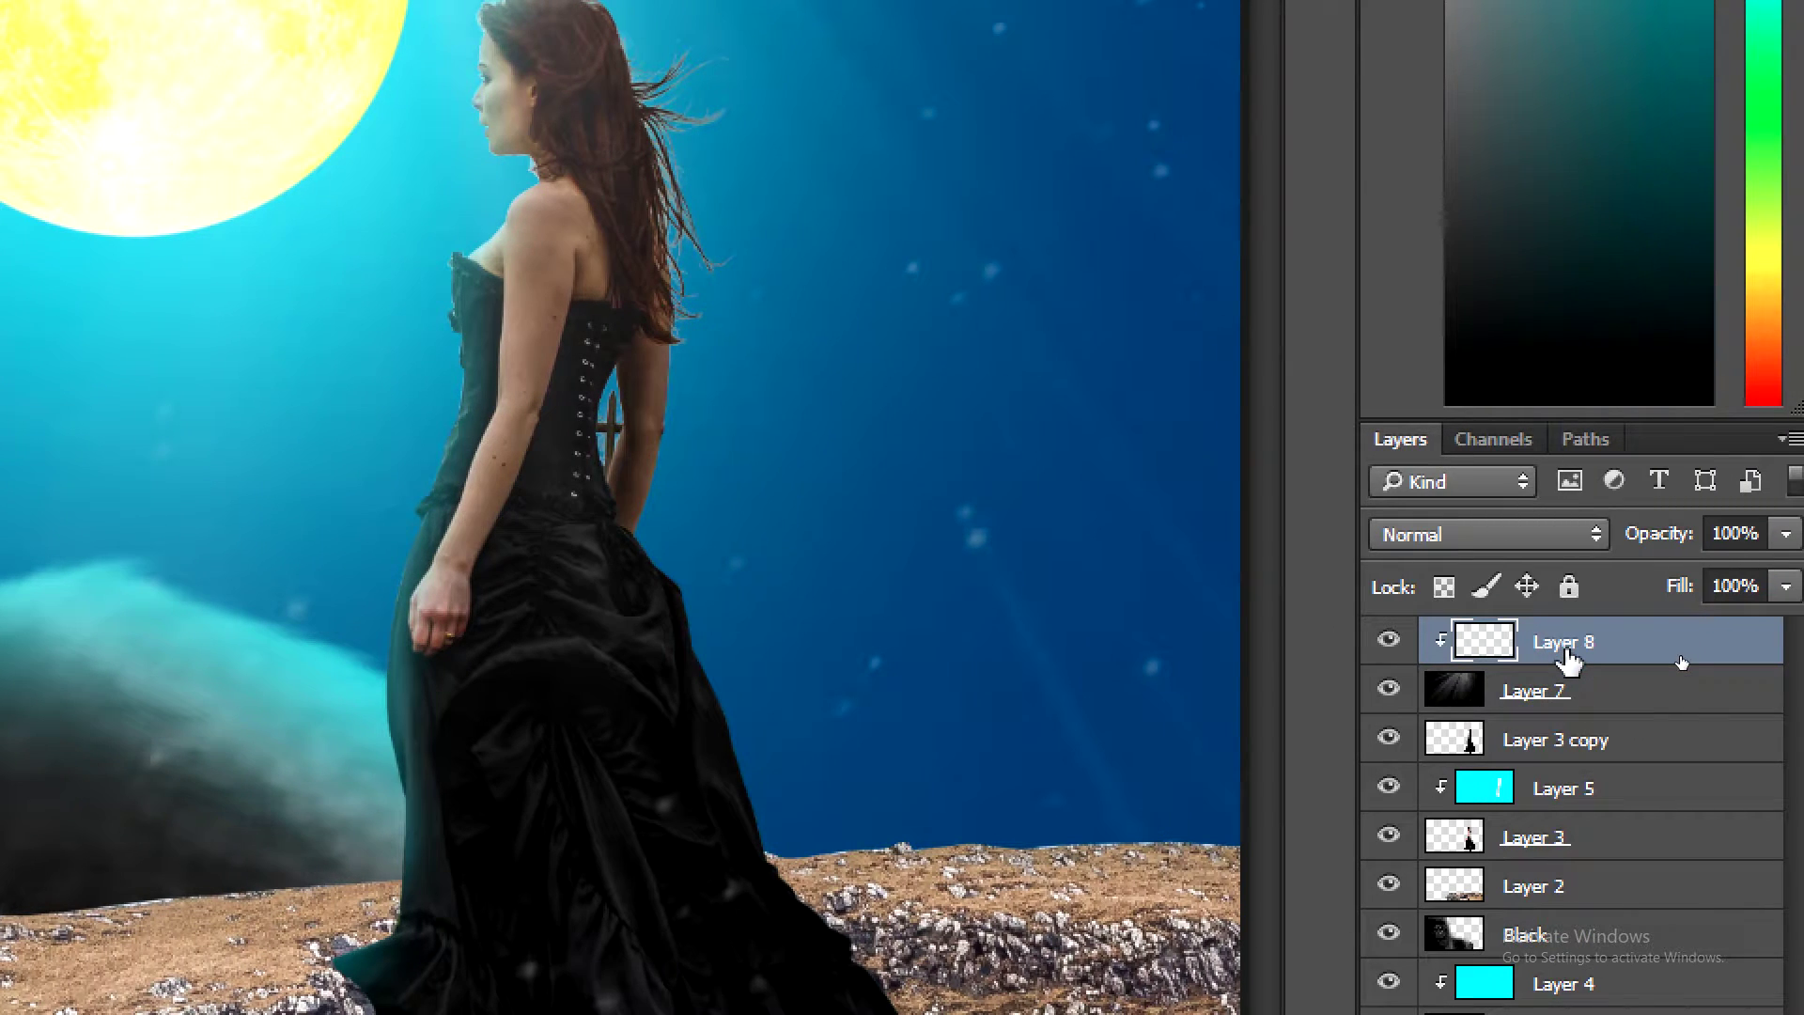
pyautogui.doubleClick(1562, 645)
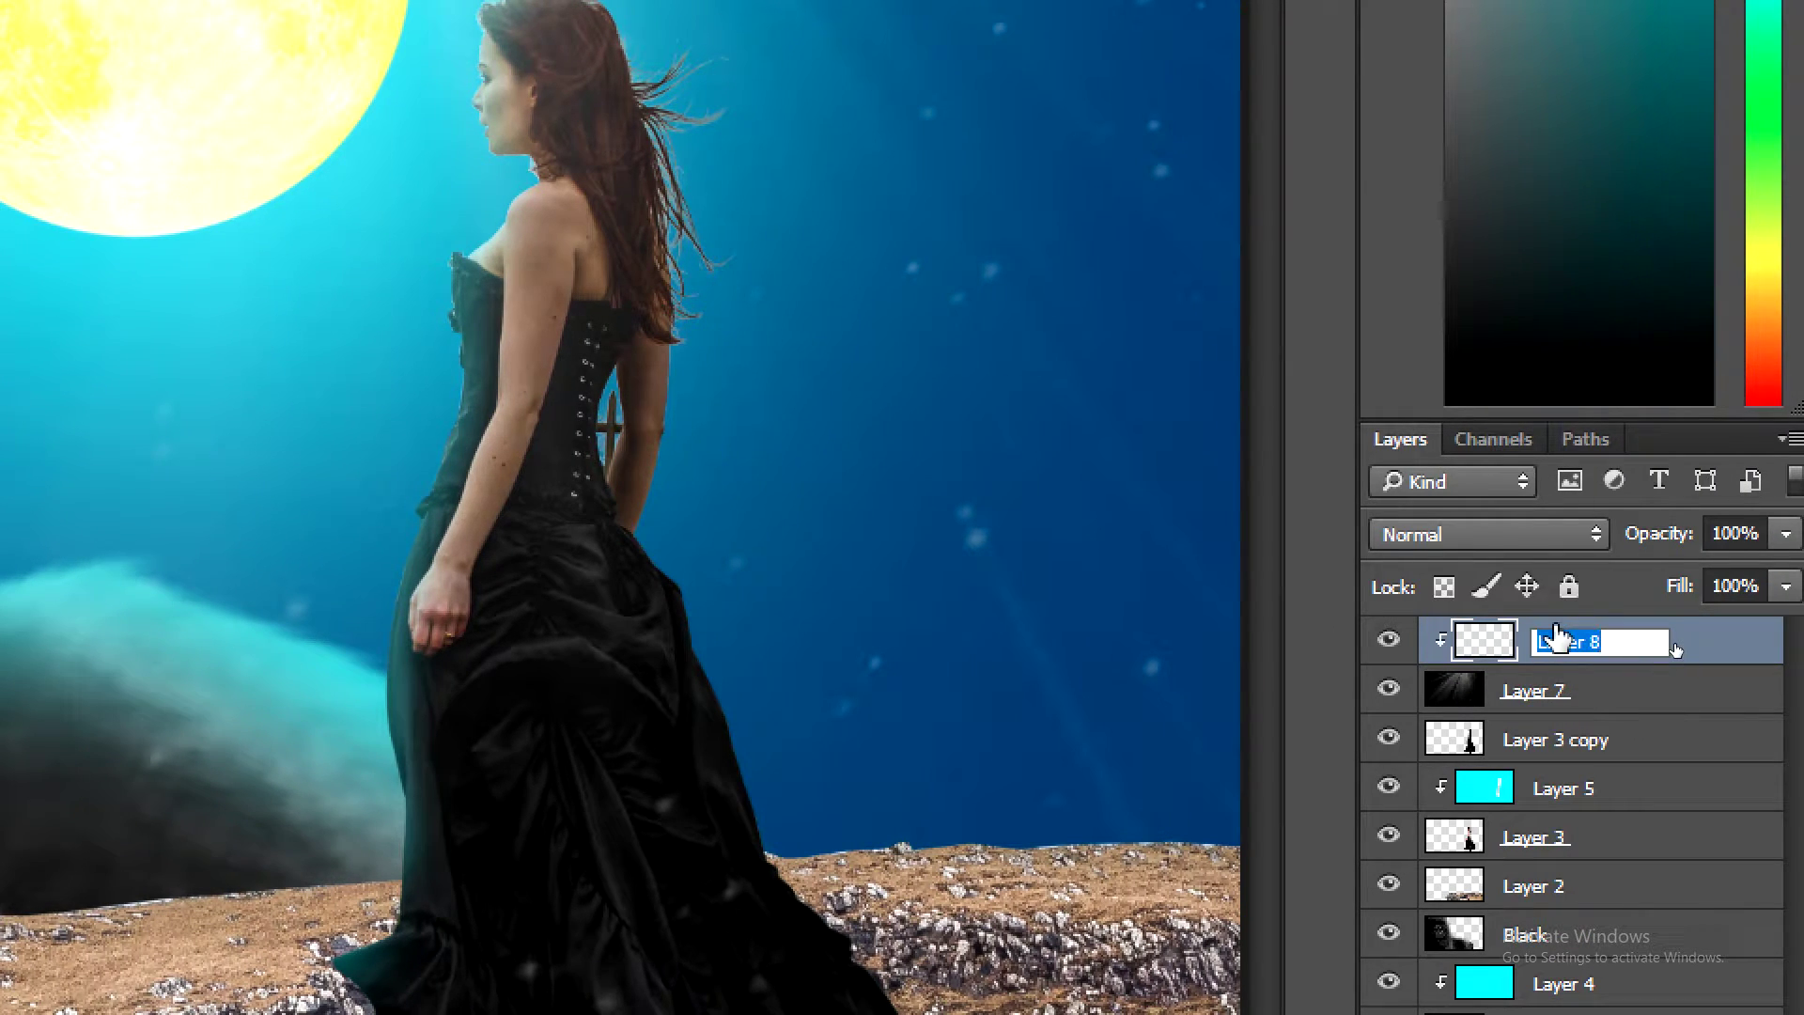
pyautogui.write('Blue Li')
pyautogui.write('ght')
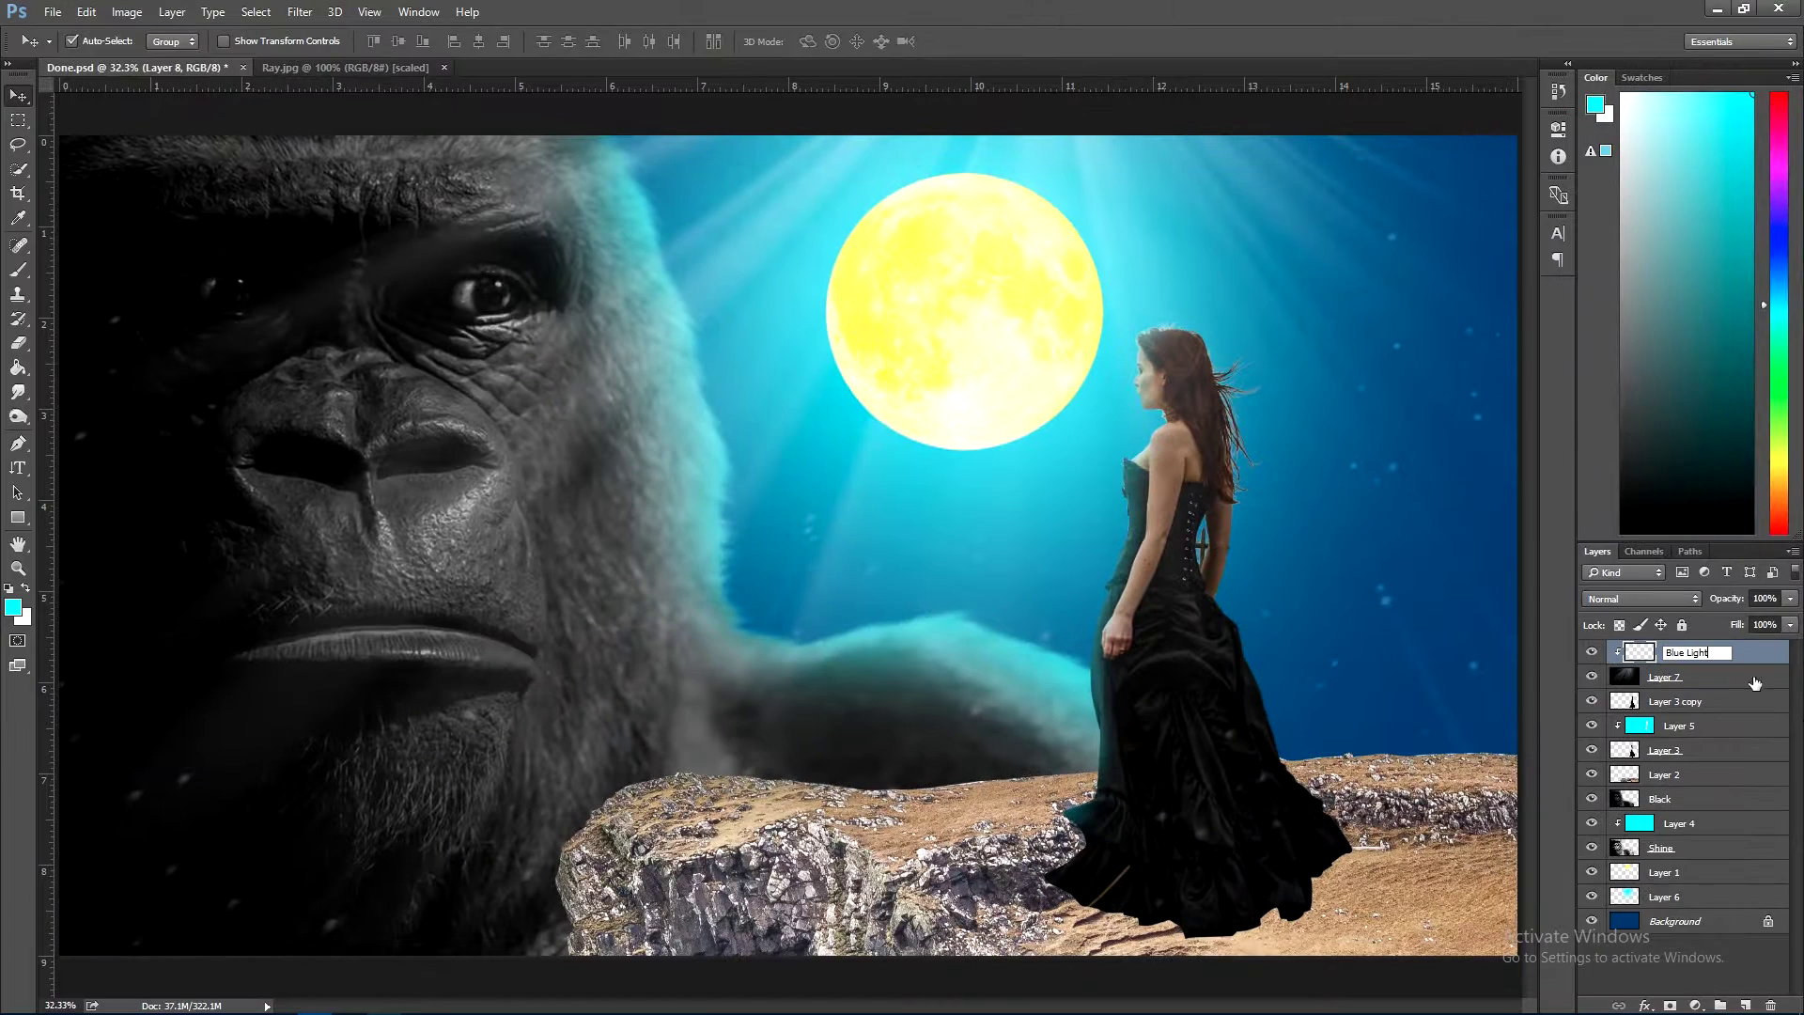
pyautogui.press('Return')
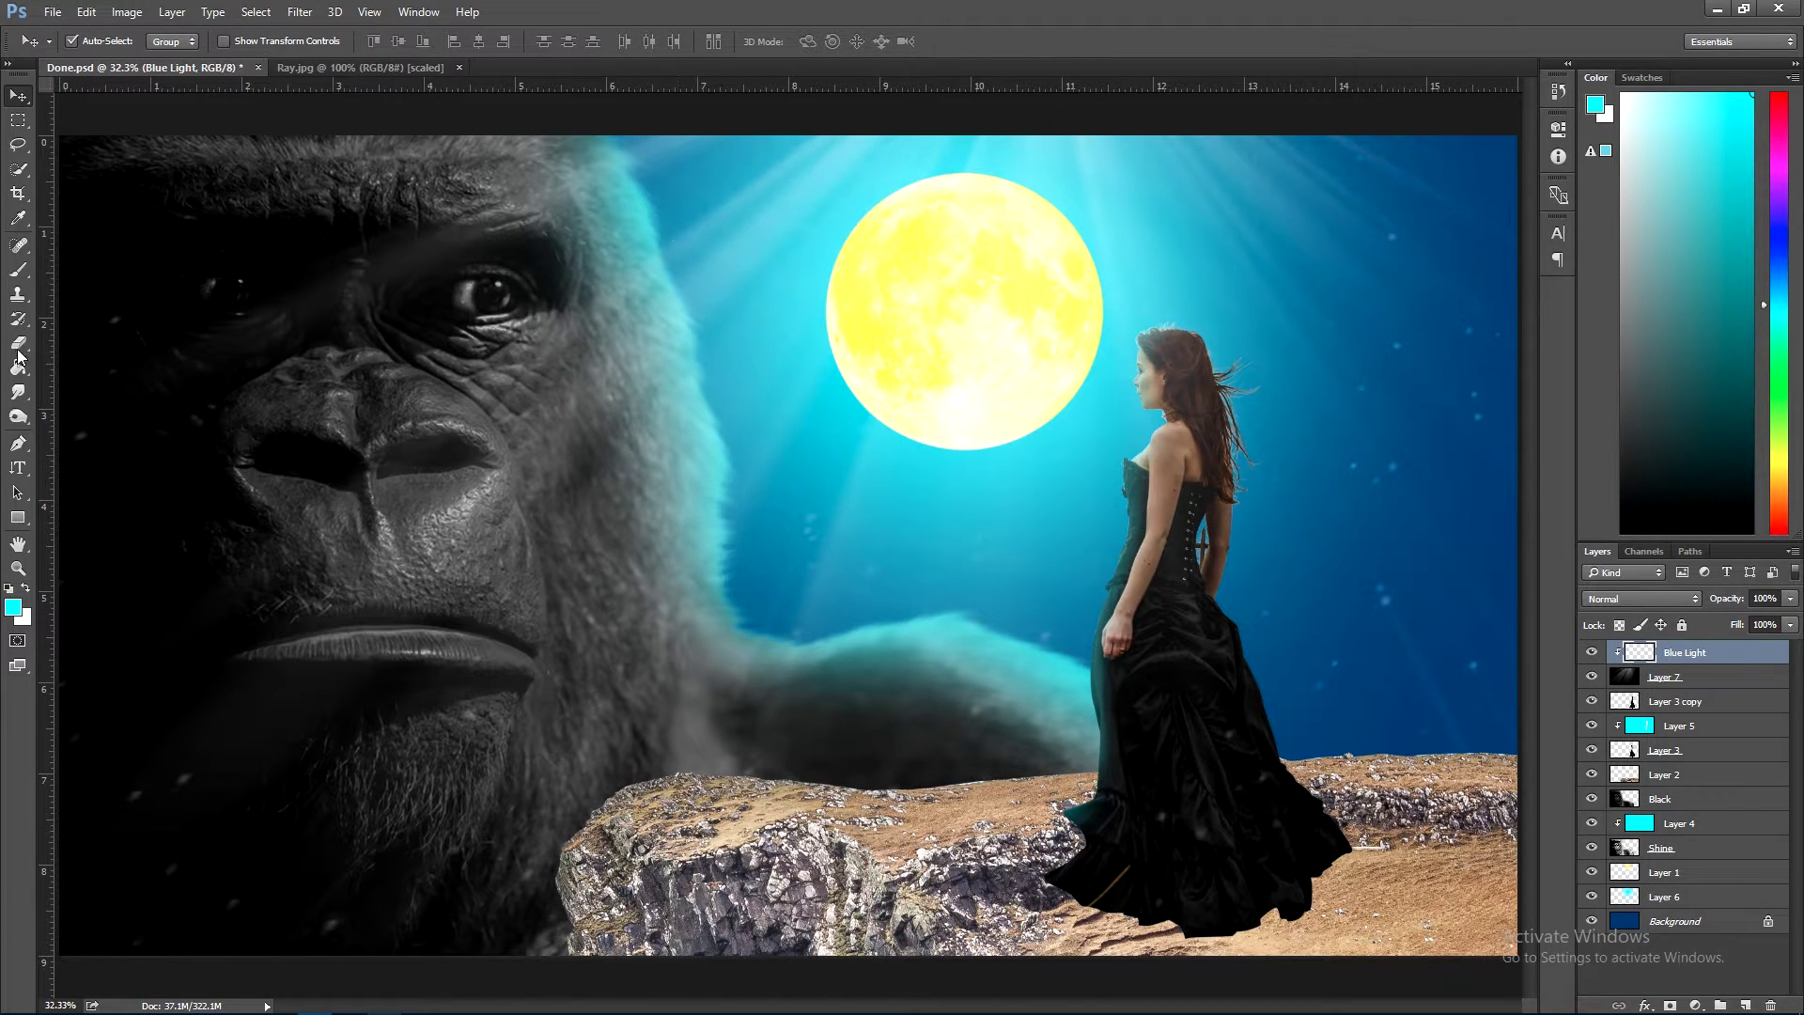
# - Fill Blue Light with cyan, try Screen then settle on Soft Light, and reselect Layer 7
pyautogui.click(17, 367)
pyautogui.click(936, 477)
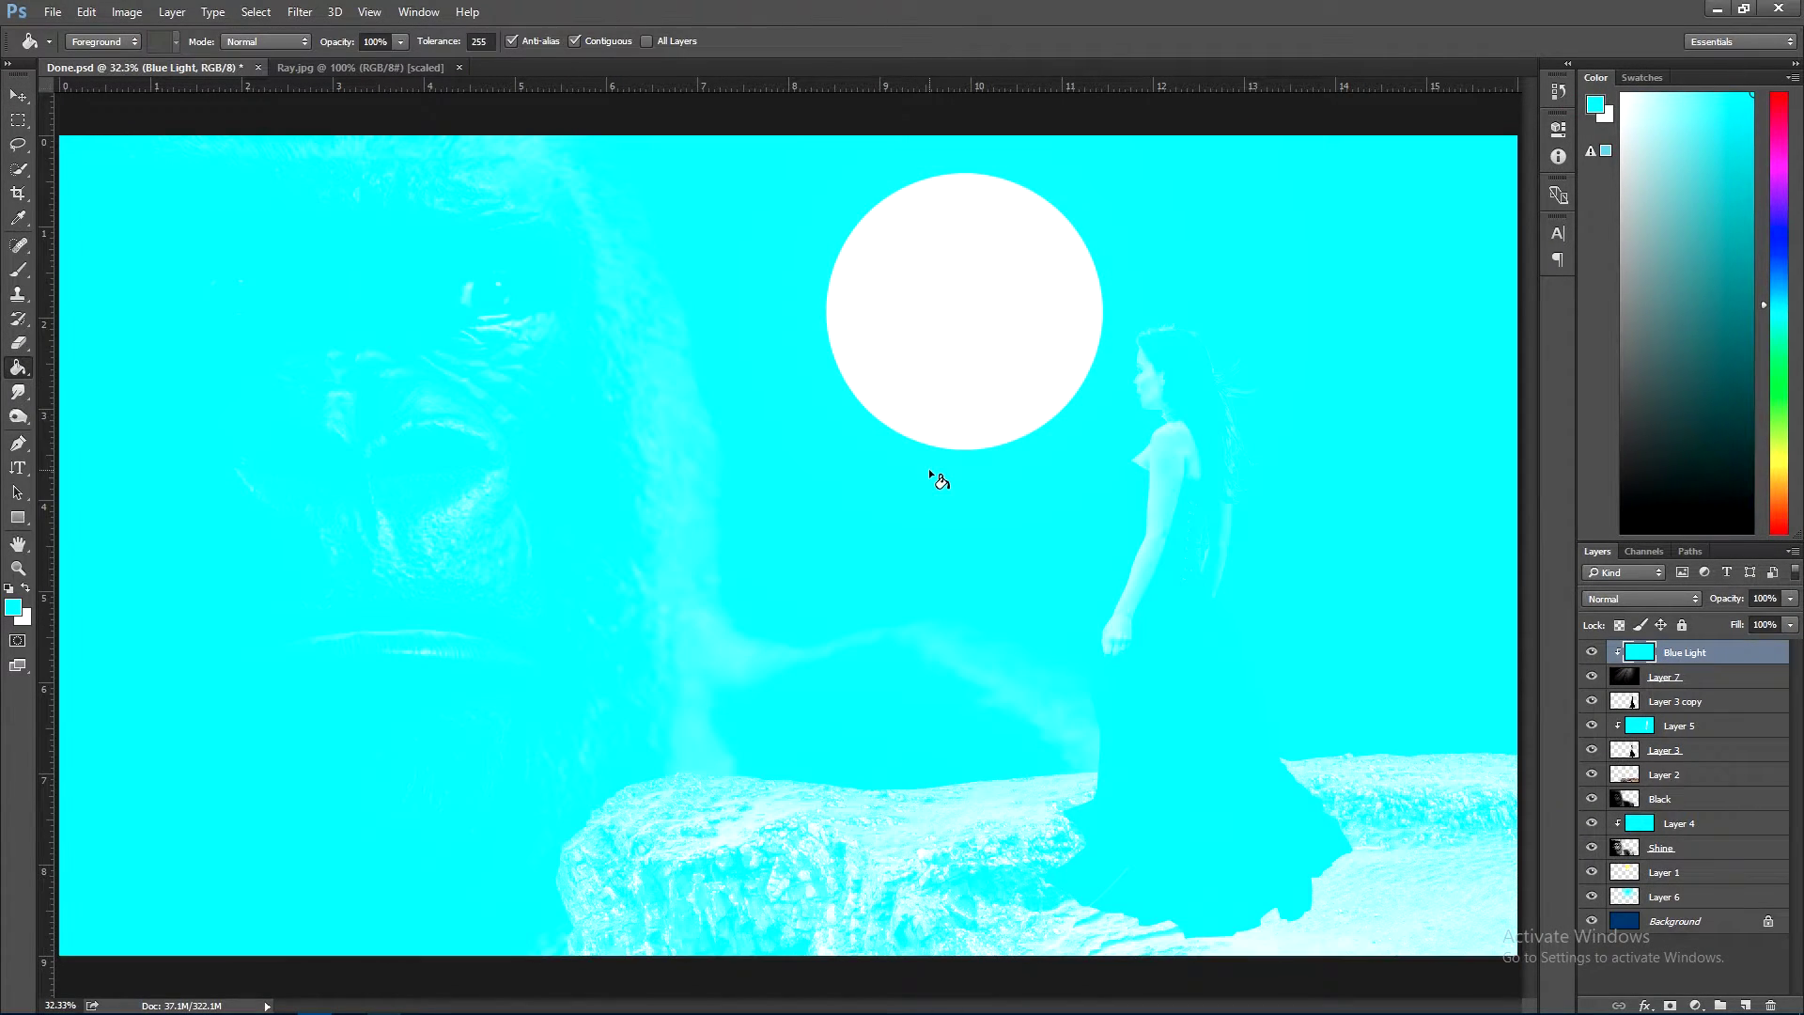
pyautogui.click(16, 97)
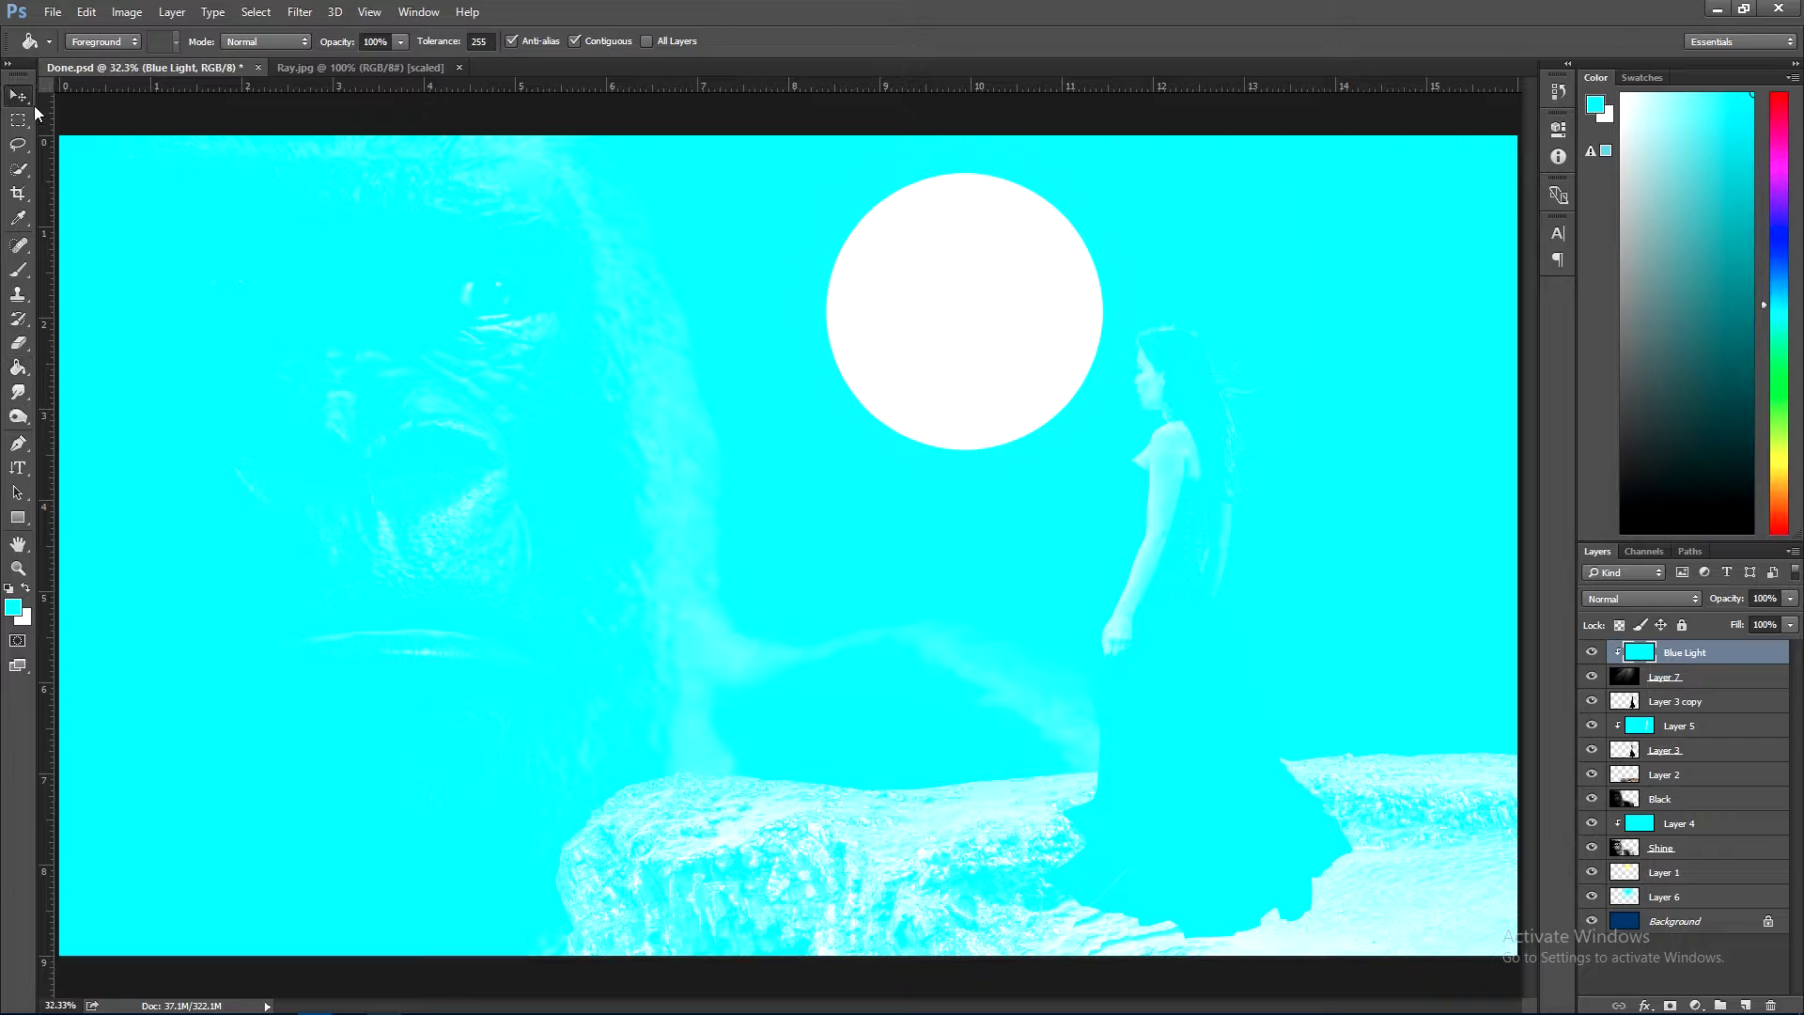
pyautogui.click(1627, 597)
pyautogui.click(1597, 727)
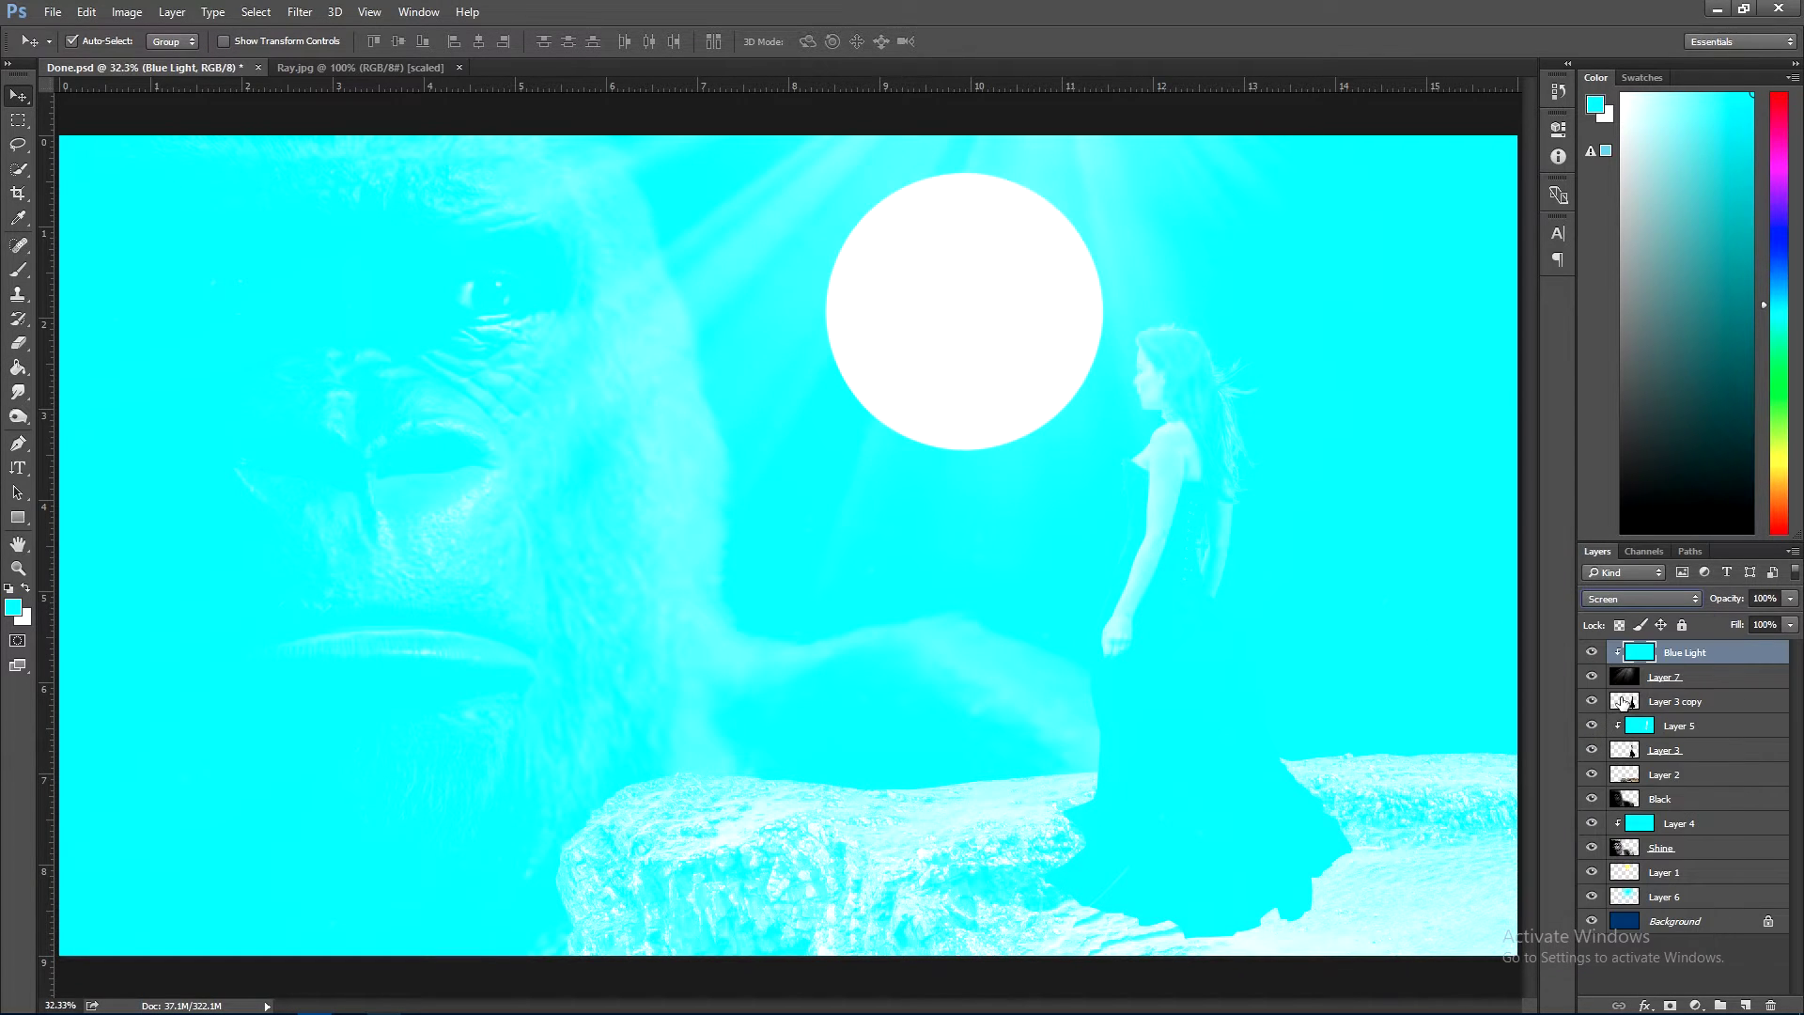
pyautogui.click(1634, 603)
pyautogui.click(1606, 798)
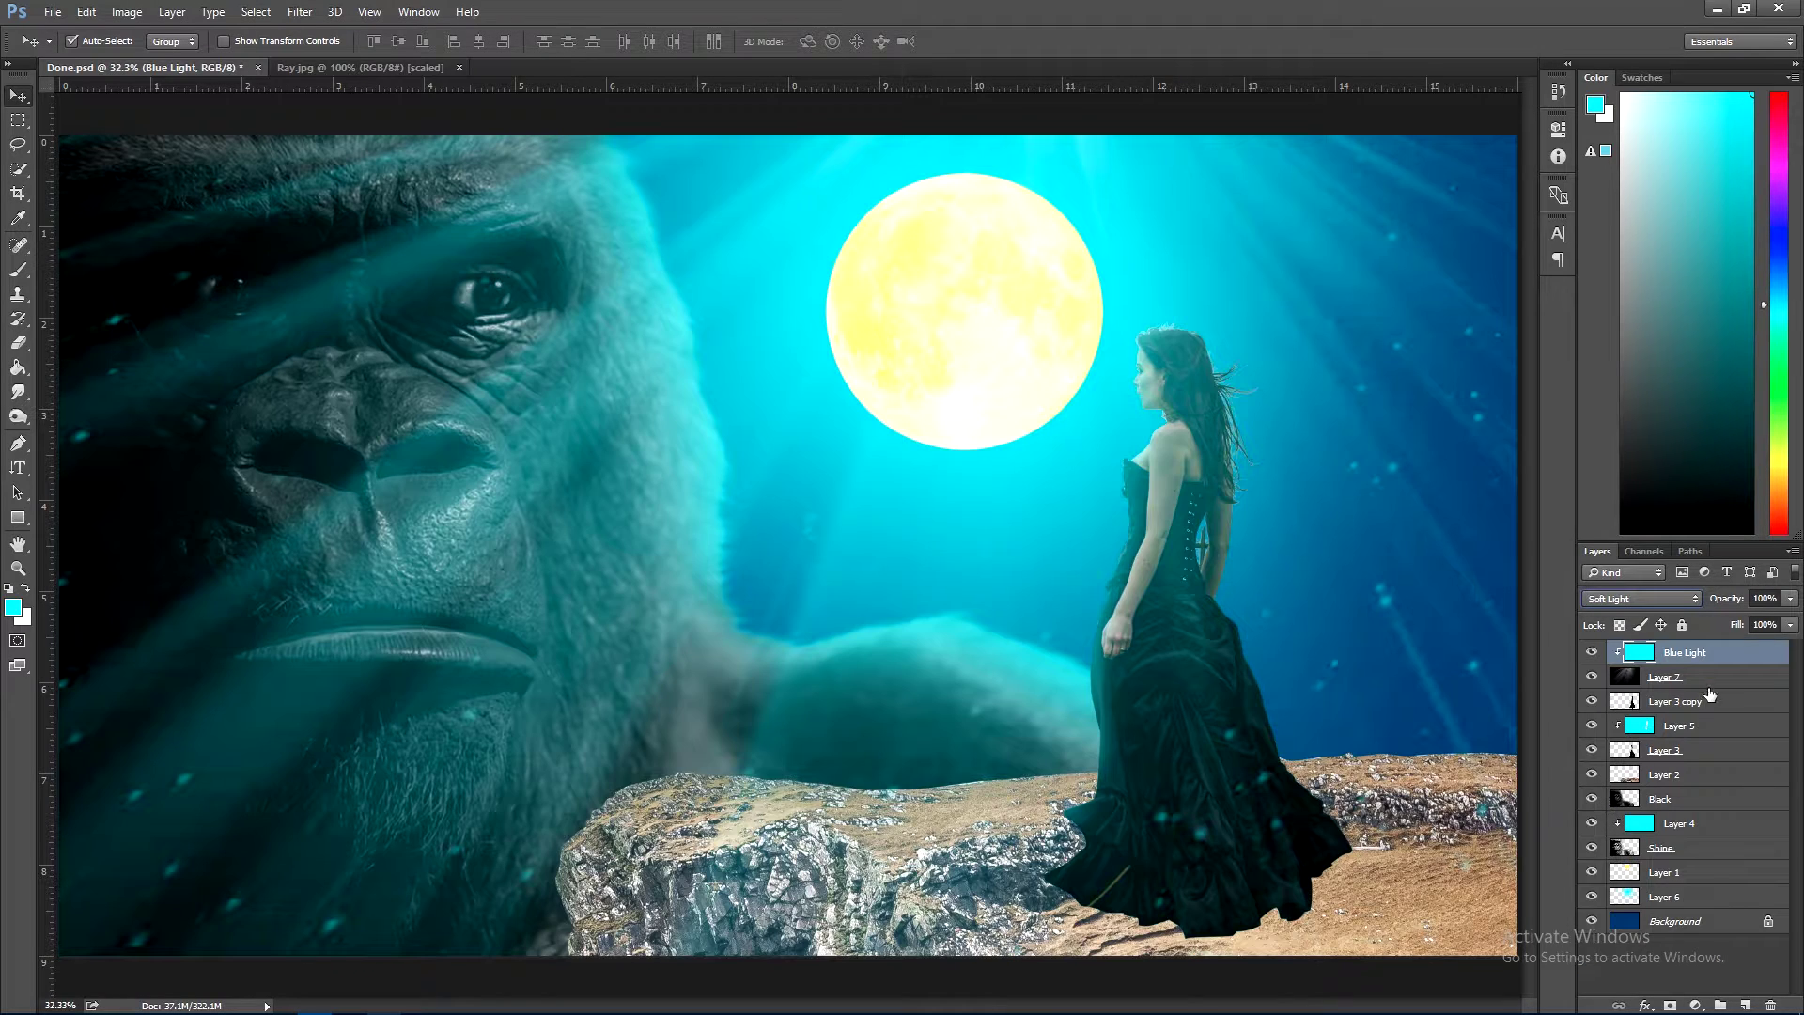
pyautogui.click(1654, 678)
pyautogui.click(290, 15)
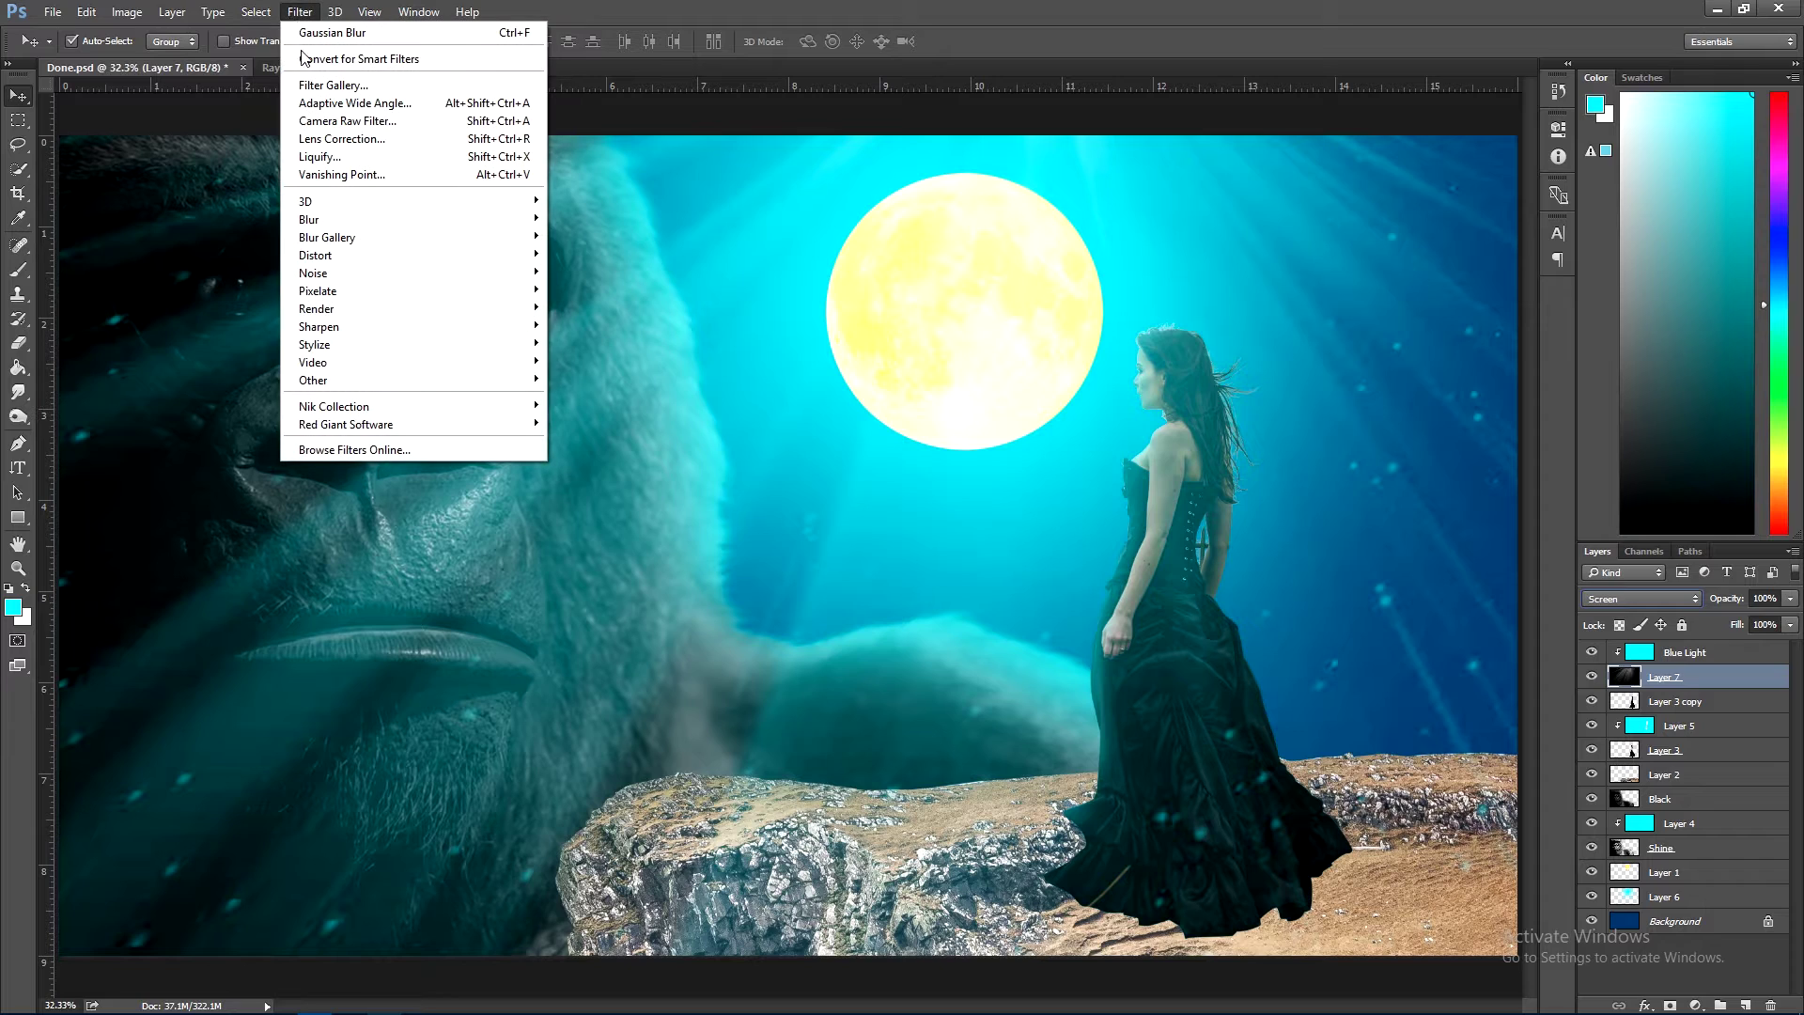
pyautogui.moveTo(308, 220)
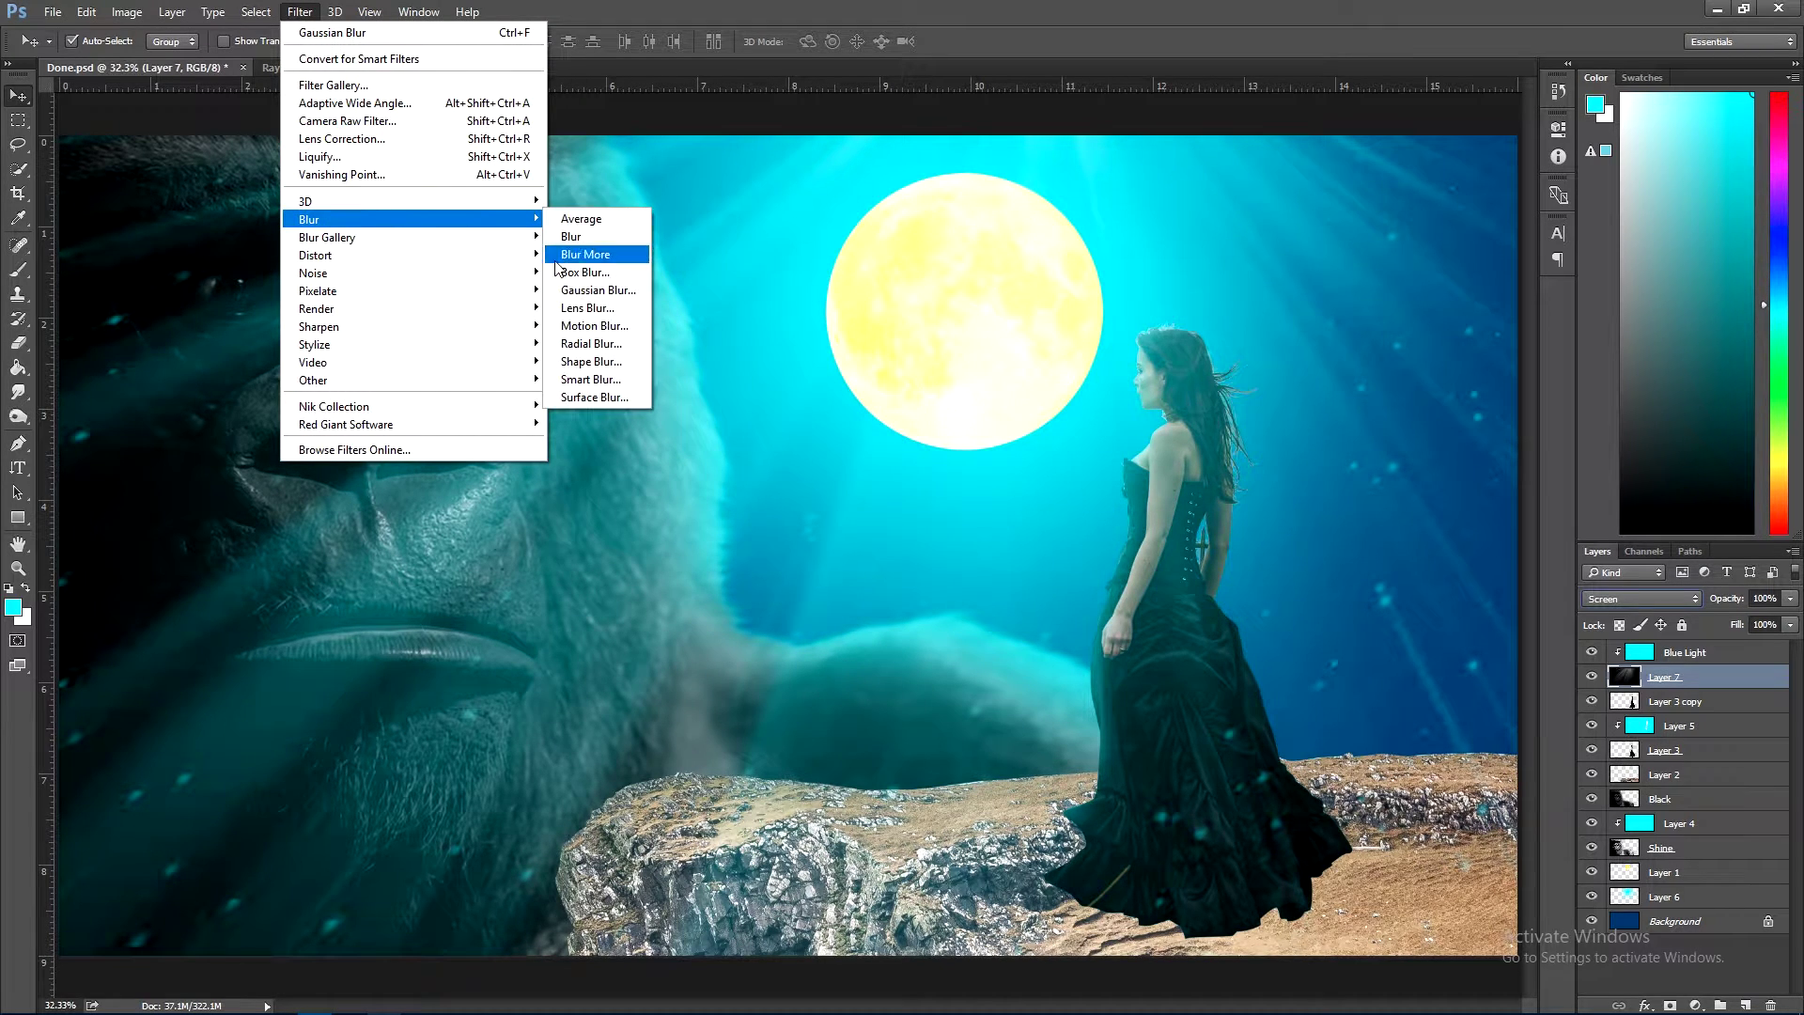
# - Apply a 49.7-pixel Gaussian Blur to the ray layer
pyautogui.click(587, 286)
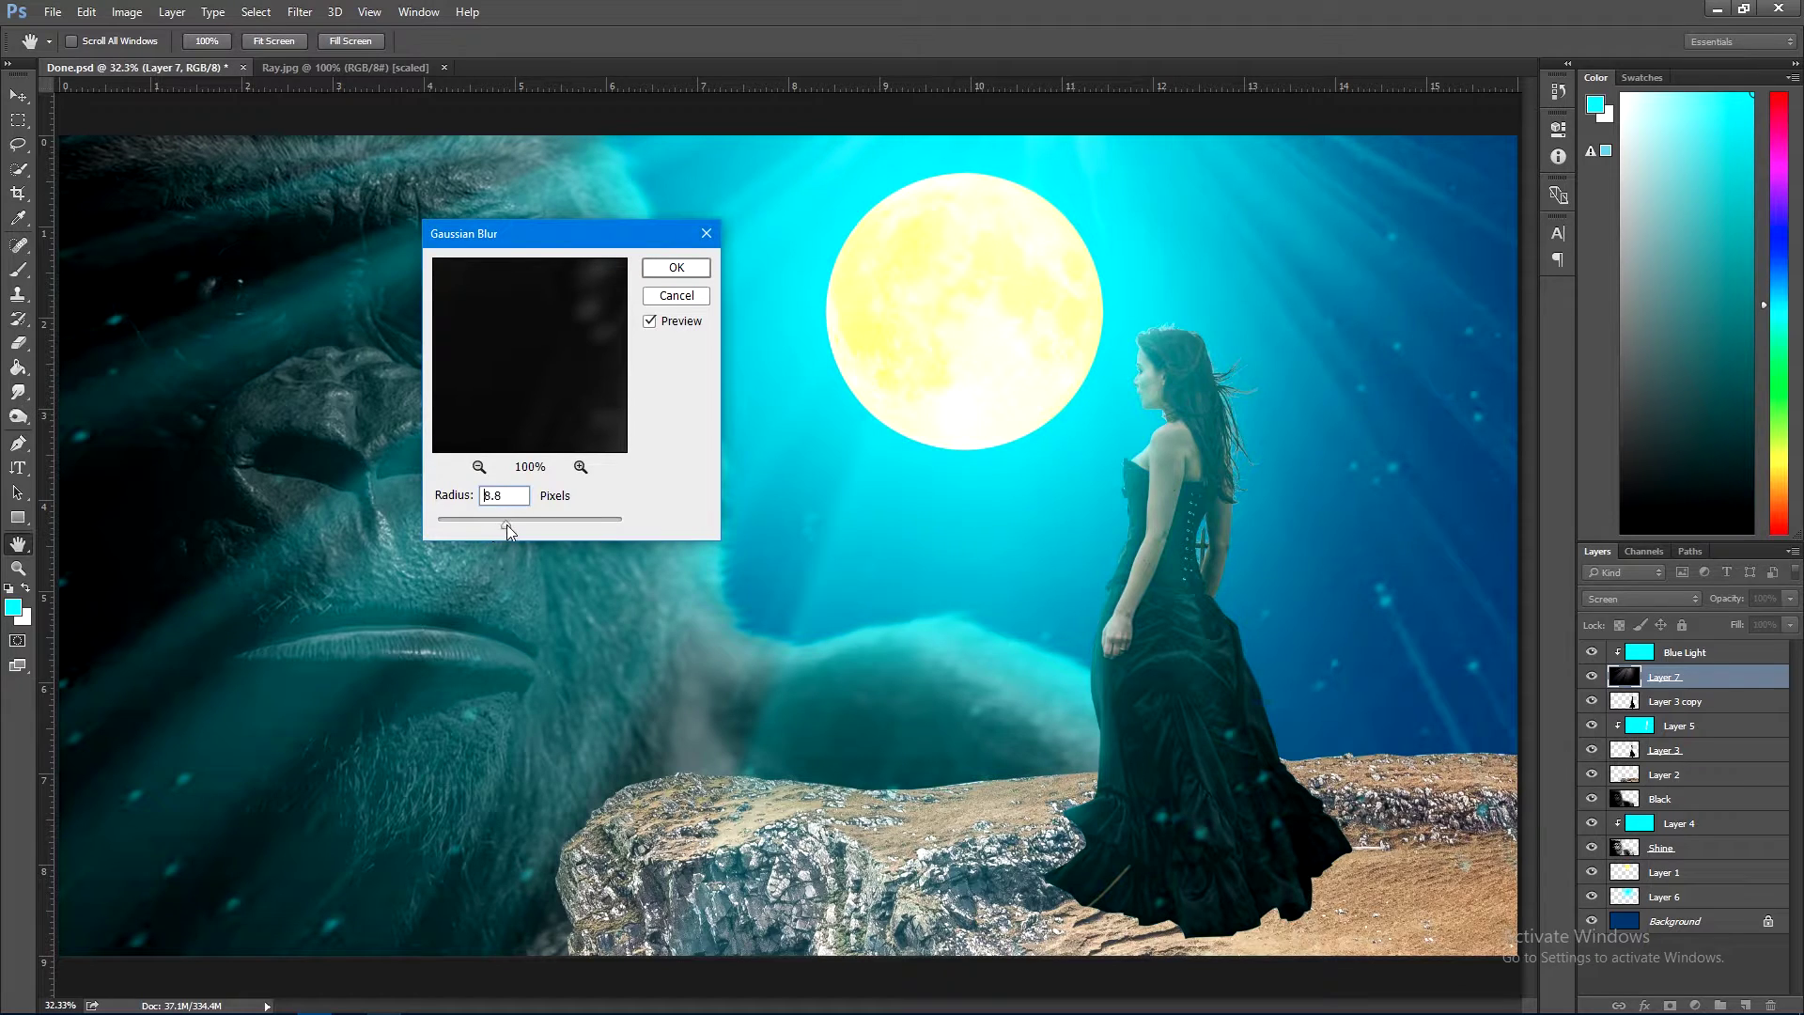
pyautogui.moveTo(506, 524); pyautogui.dragTo(539, 526)
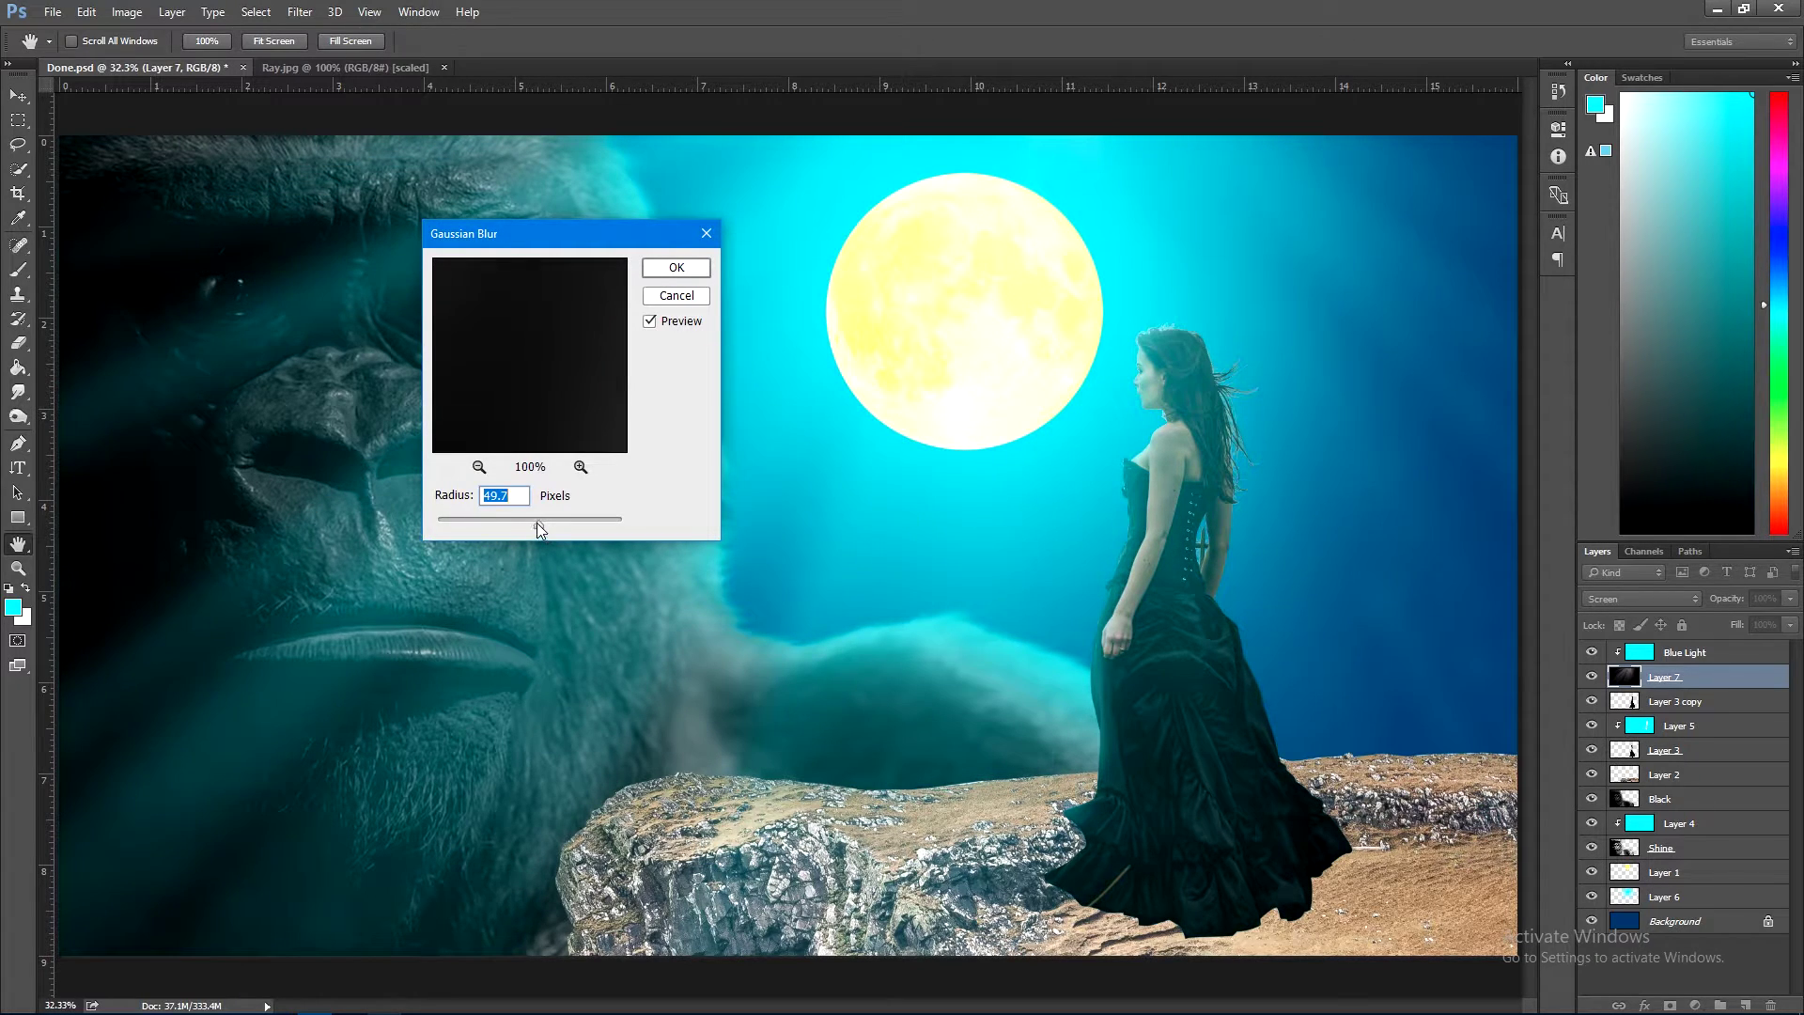
pyautogui.click(671, 273)
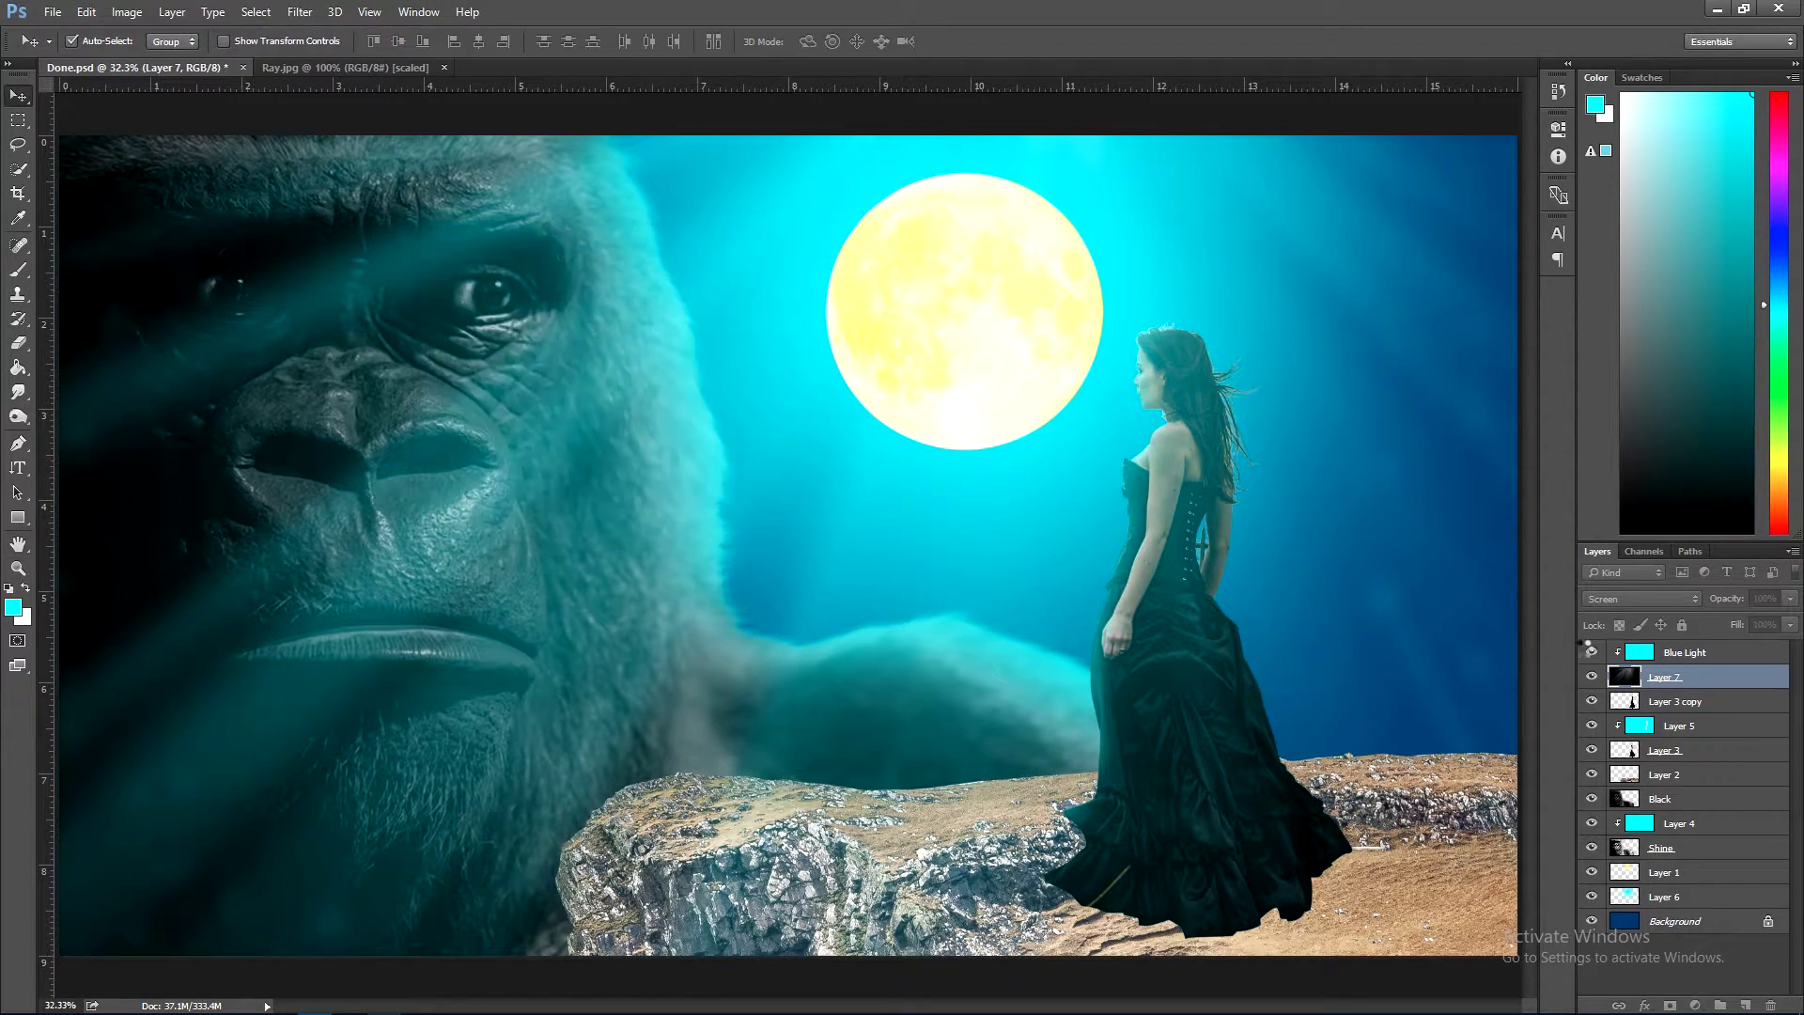
# - Lower Blue Light to 44% opacity and bring the ray layer to 78%
pyautogui.click(1689, 650)
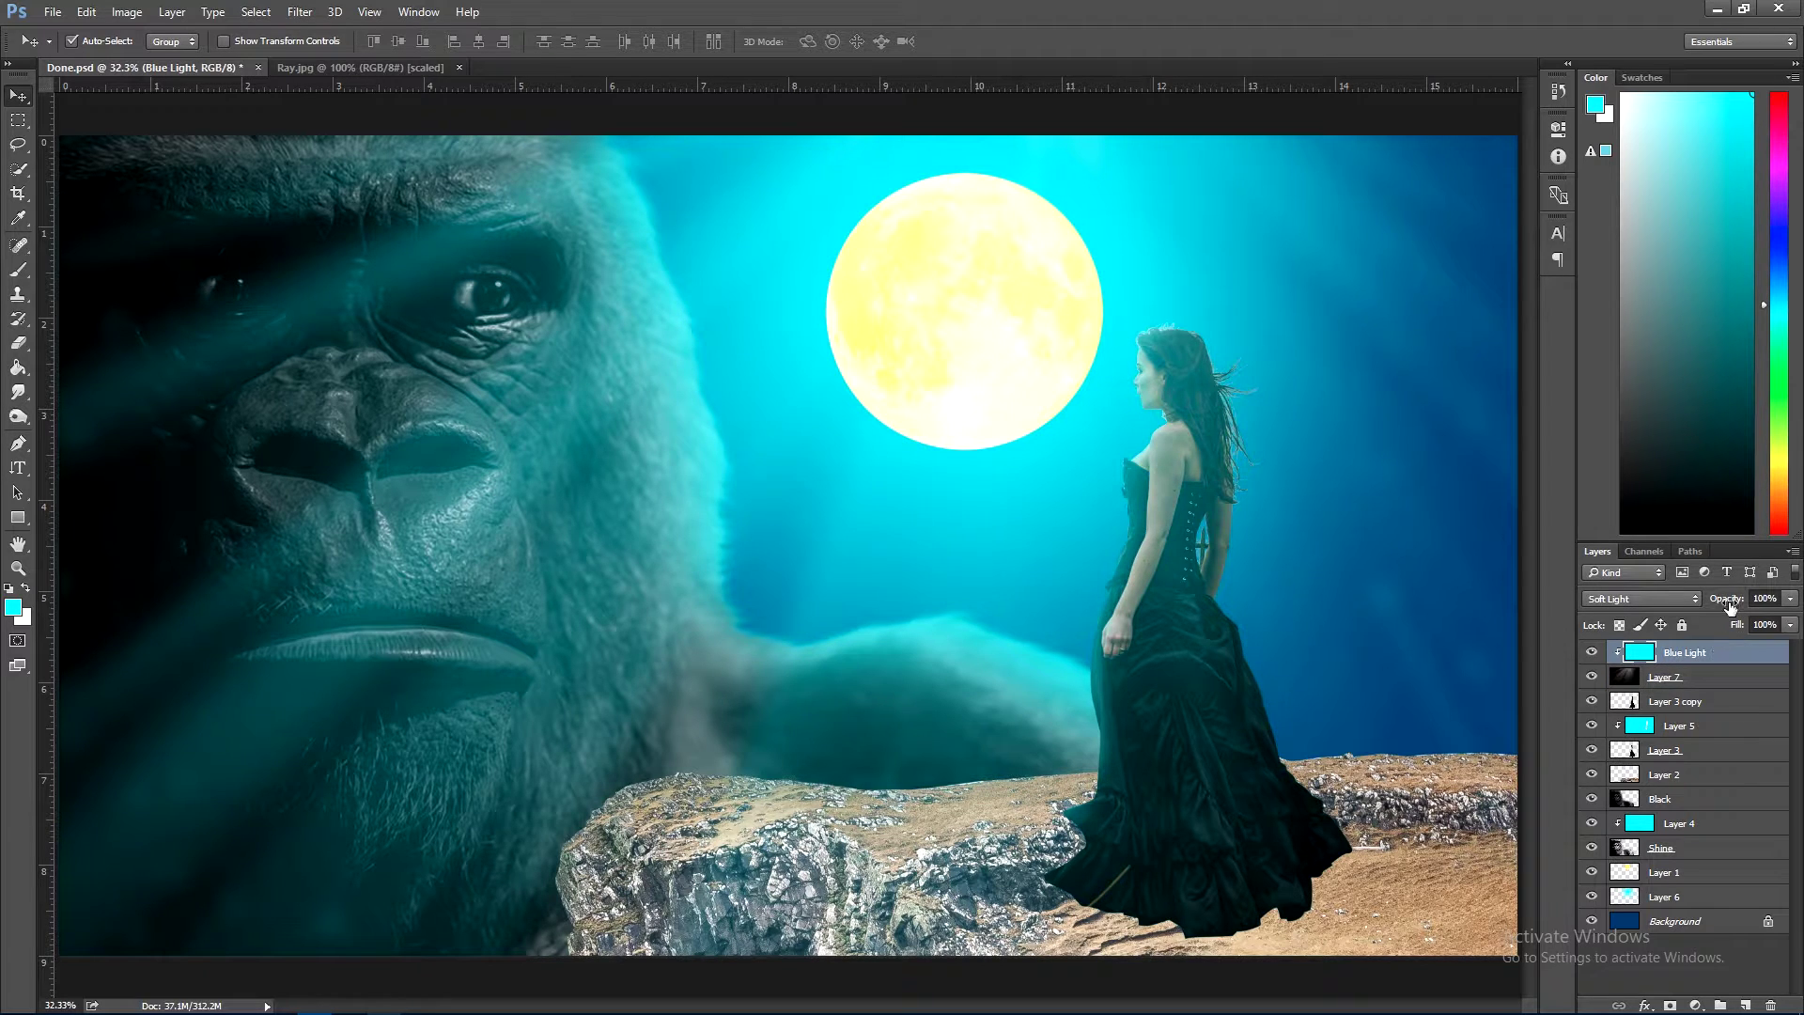
pyautogui.moveTo(1729, 606)
pyautogui.mouseDown()
pyautogui.moveTo(1676, 609)
pyautogui.moveTo(1697, 610)
pyautogui.mouseUp()
pyautogui.click(1663, 677)
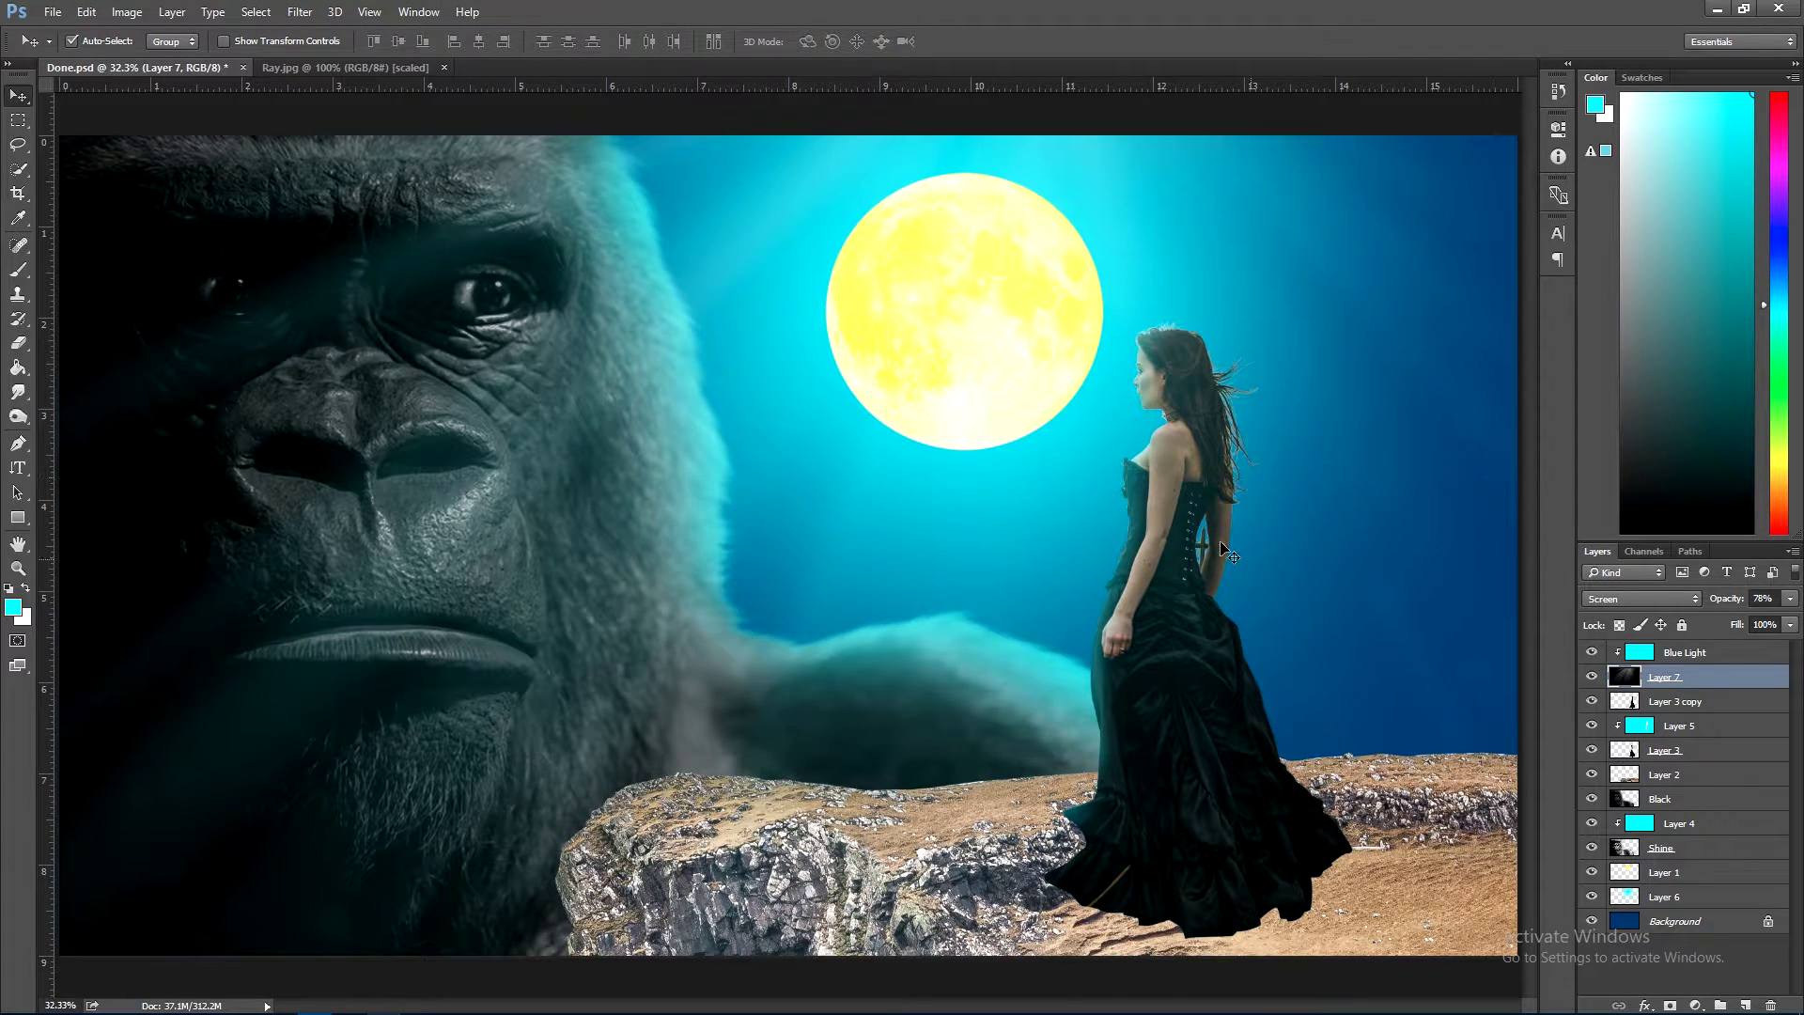
pyautogui.moveTo(933, 348)
pyautogui.mouseDown()
pyautogui.moveTo(940, 402)
pyautogui.moveTo(990, 337)
pyautogui.mouseUp()
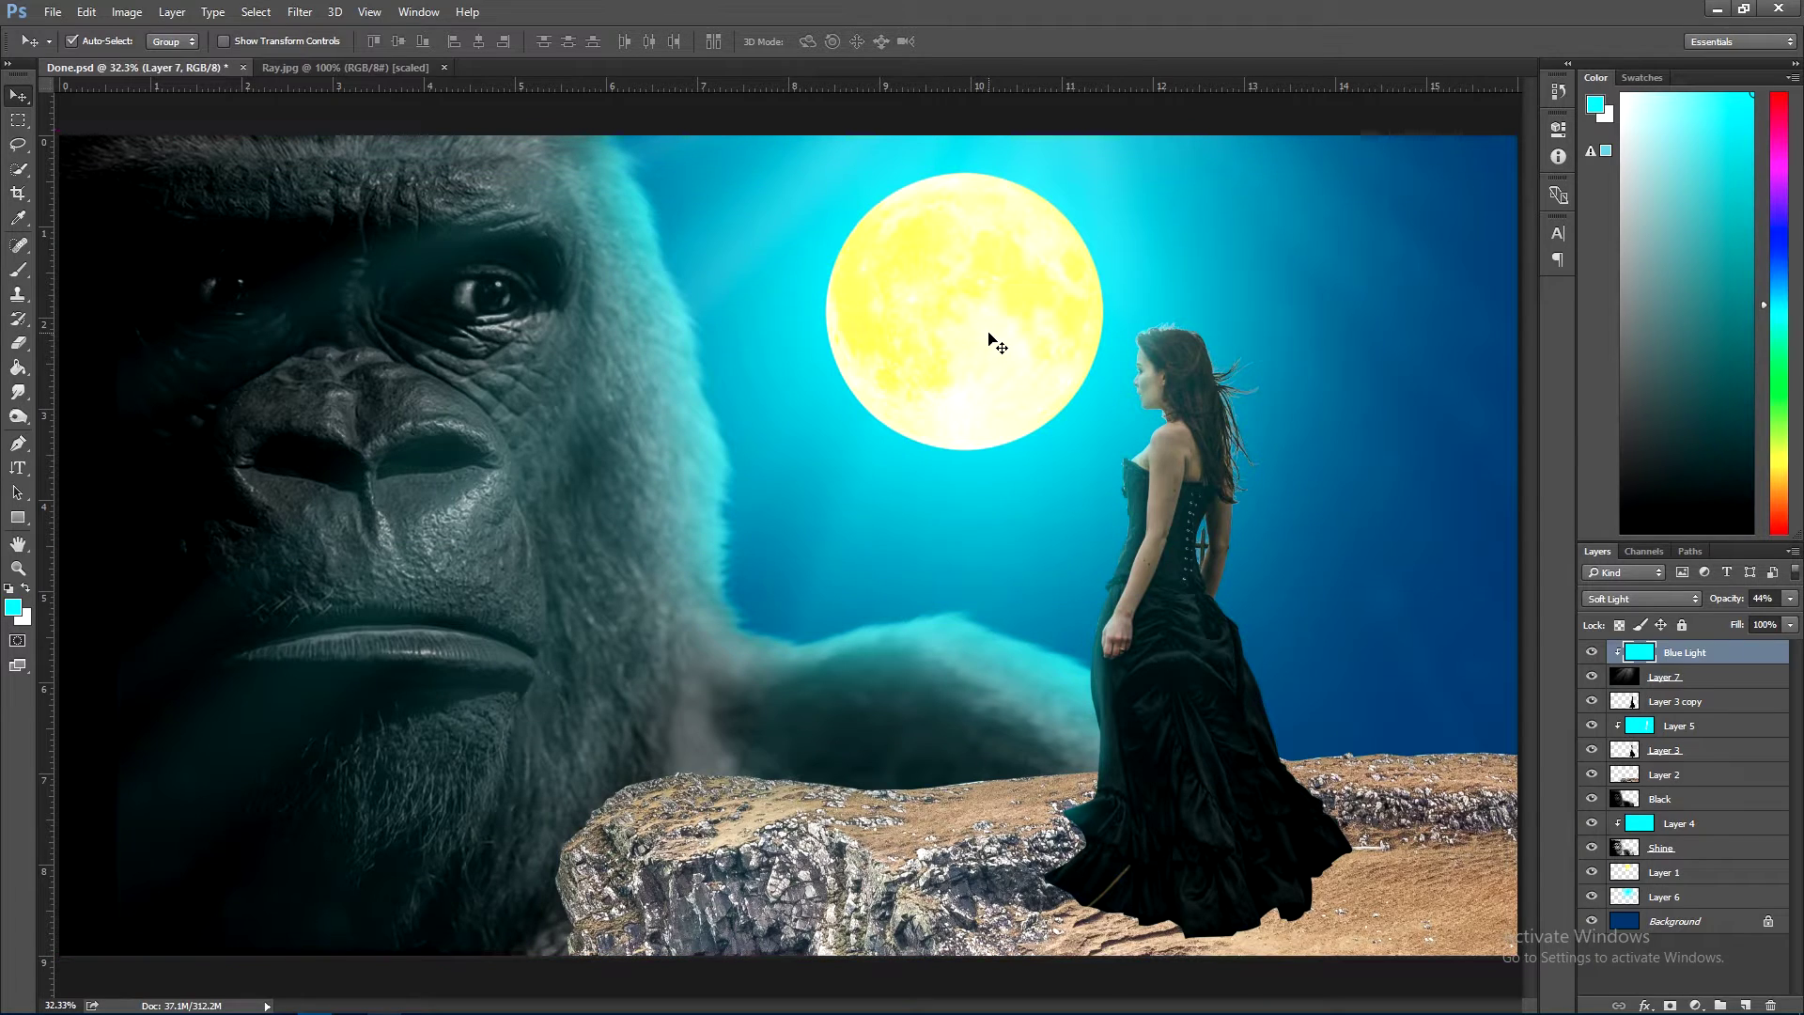
# - Hide the Blue Light and Layer 7 ray layers
pyautogui.click(1674, 956)
pyautogui.click(1593, 675)
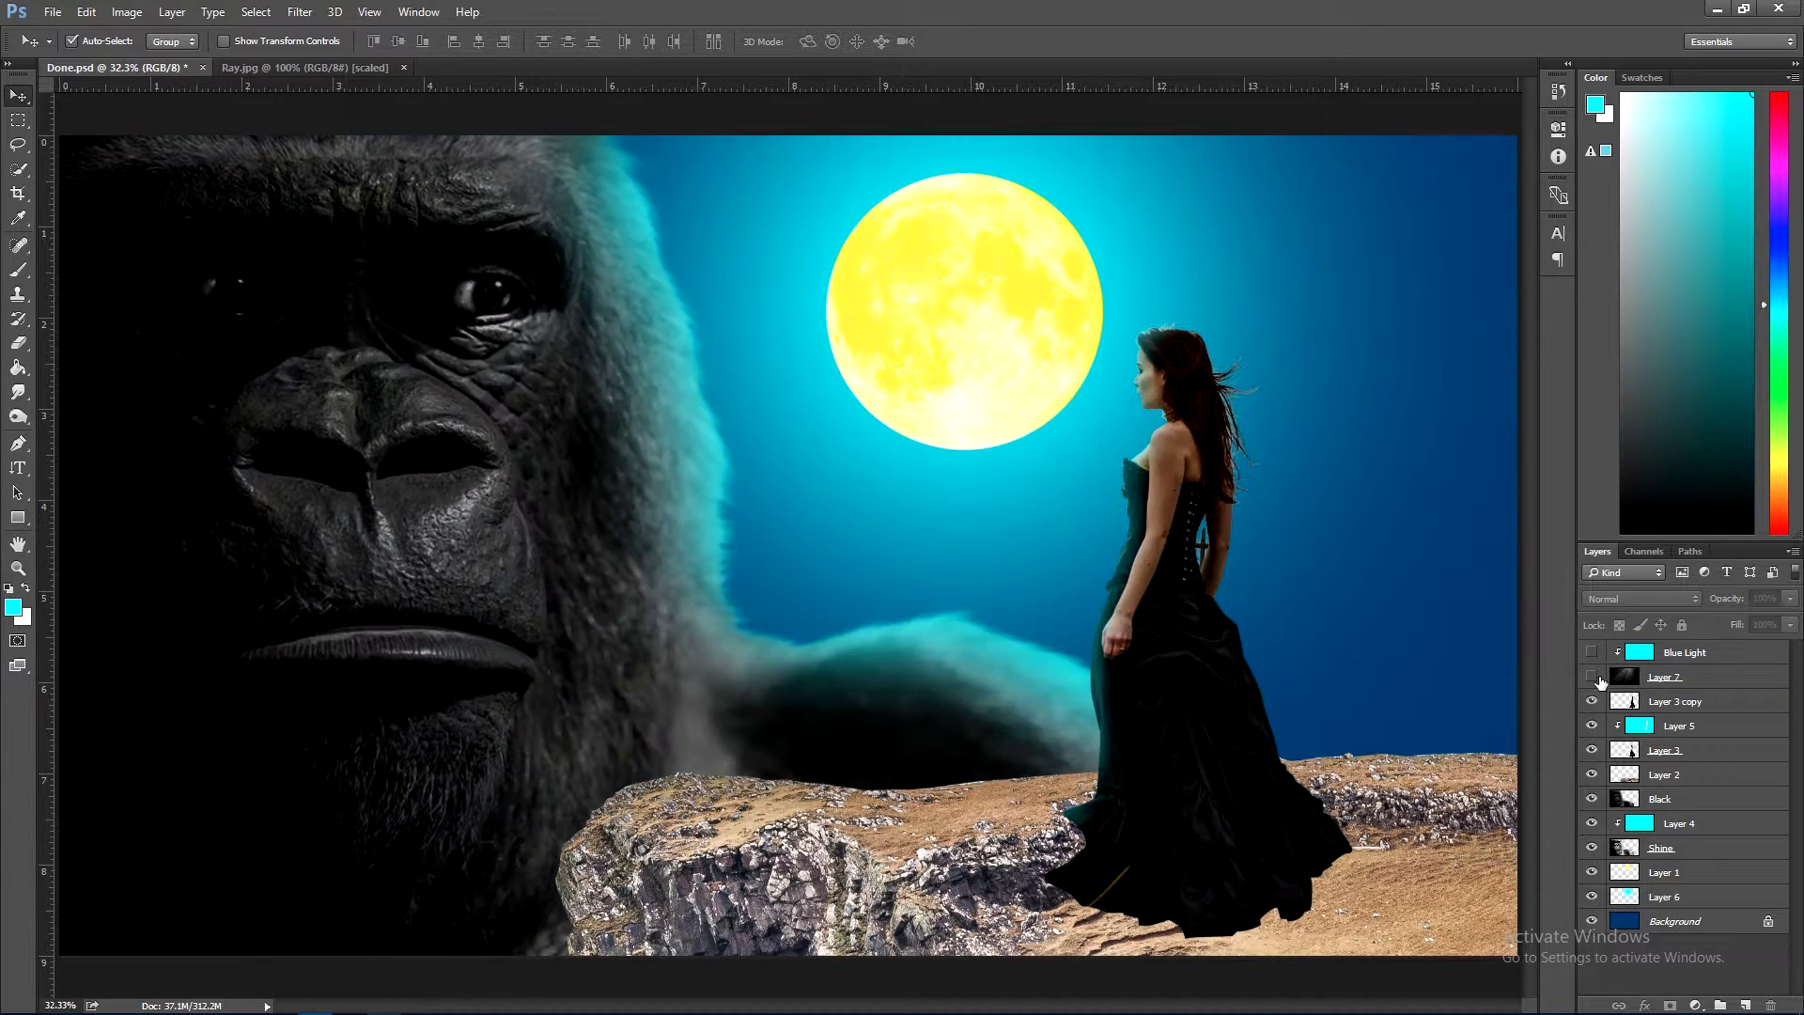
pyautogui.click(1590, 701)
# - Try darkening the cliff layer, undo it, then duplicate it as Layer 2 copy
pyautogui.click(1659, 780)
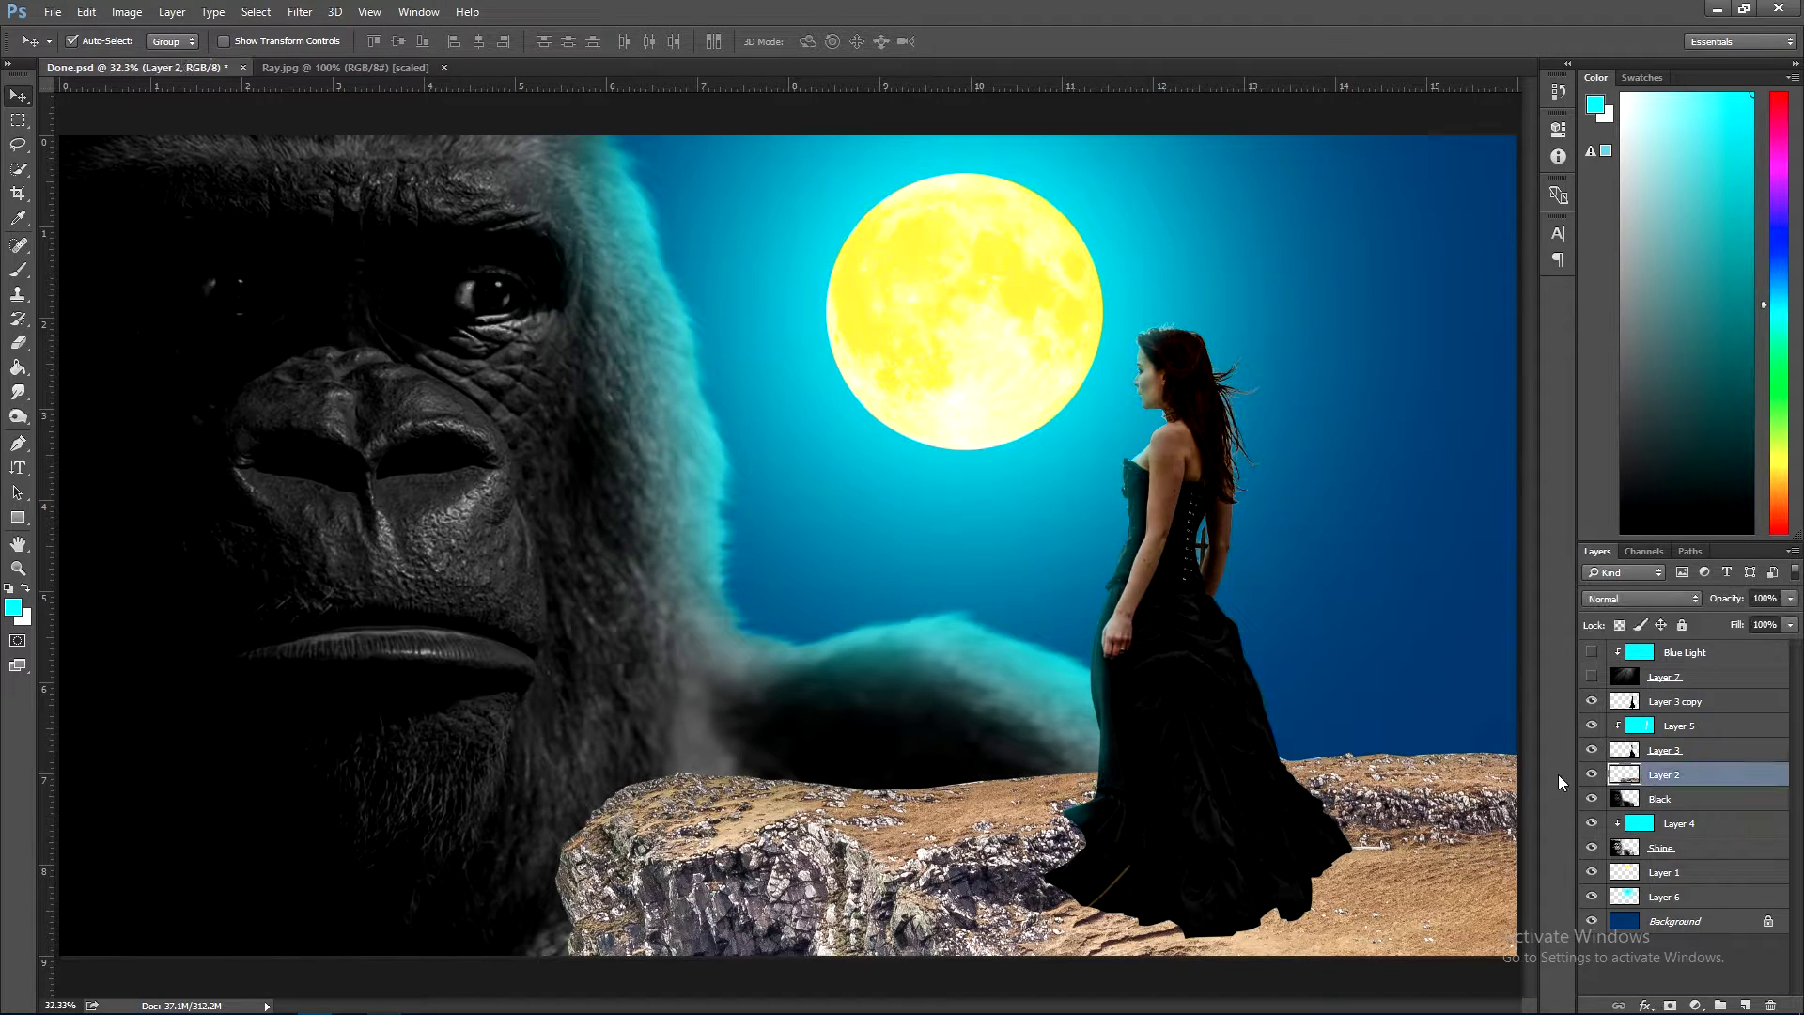
pyautogui.hotkey('ctrl', 'u')
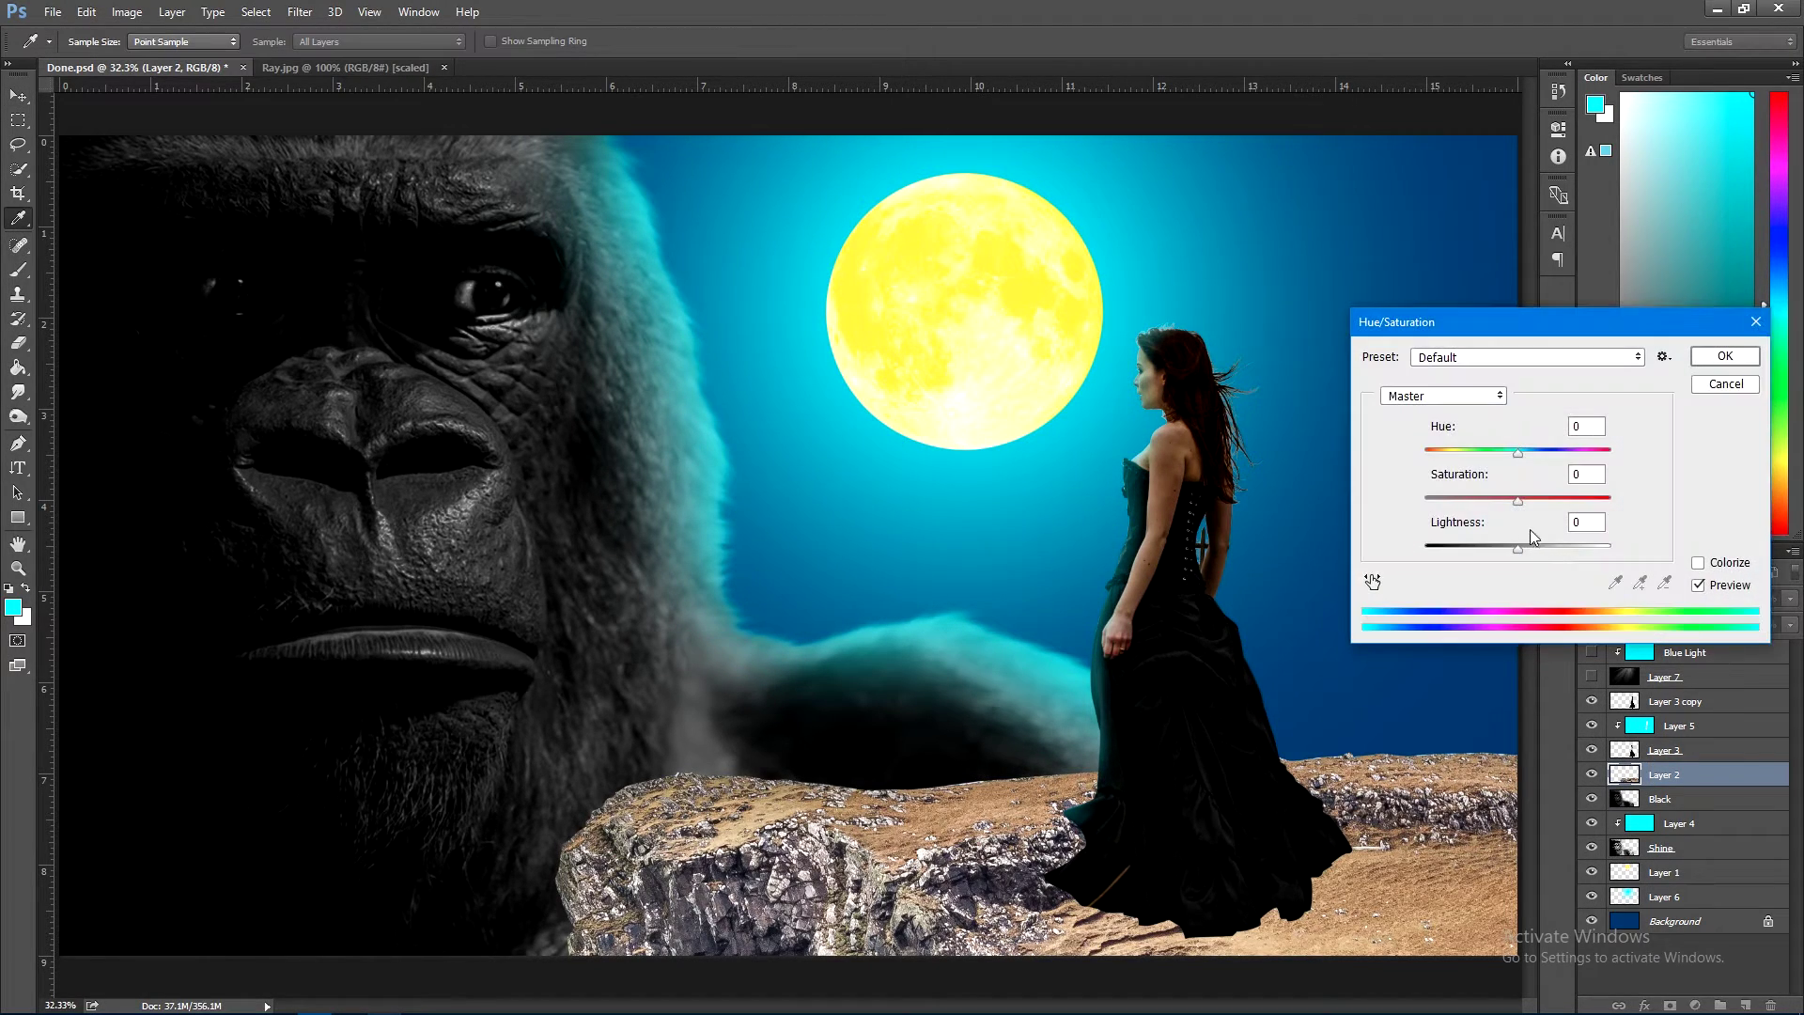
pyautogui.moveTo(1517, 549); pyautogui.dragTo(1464, 553)
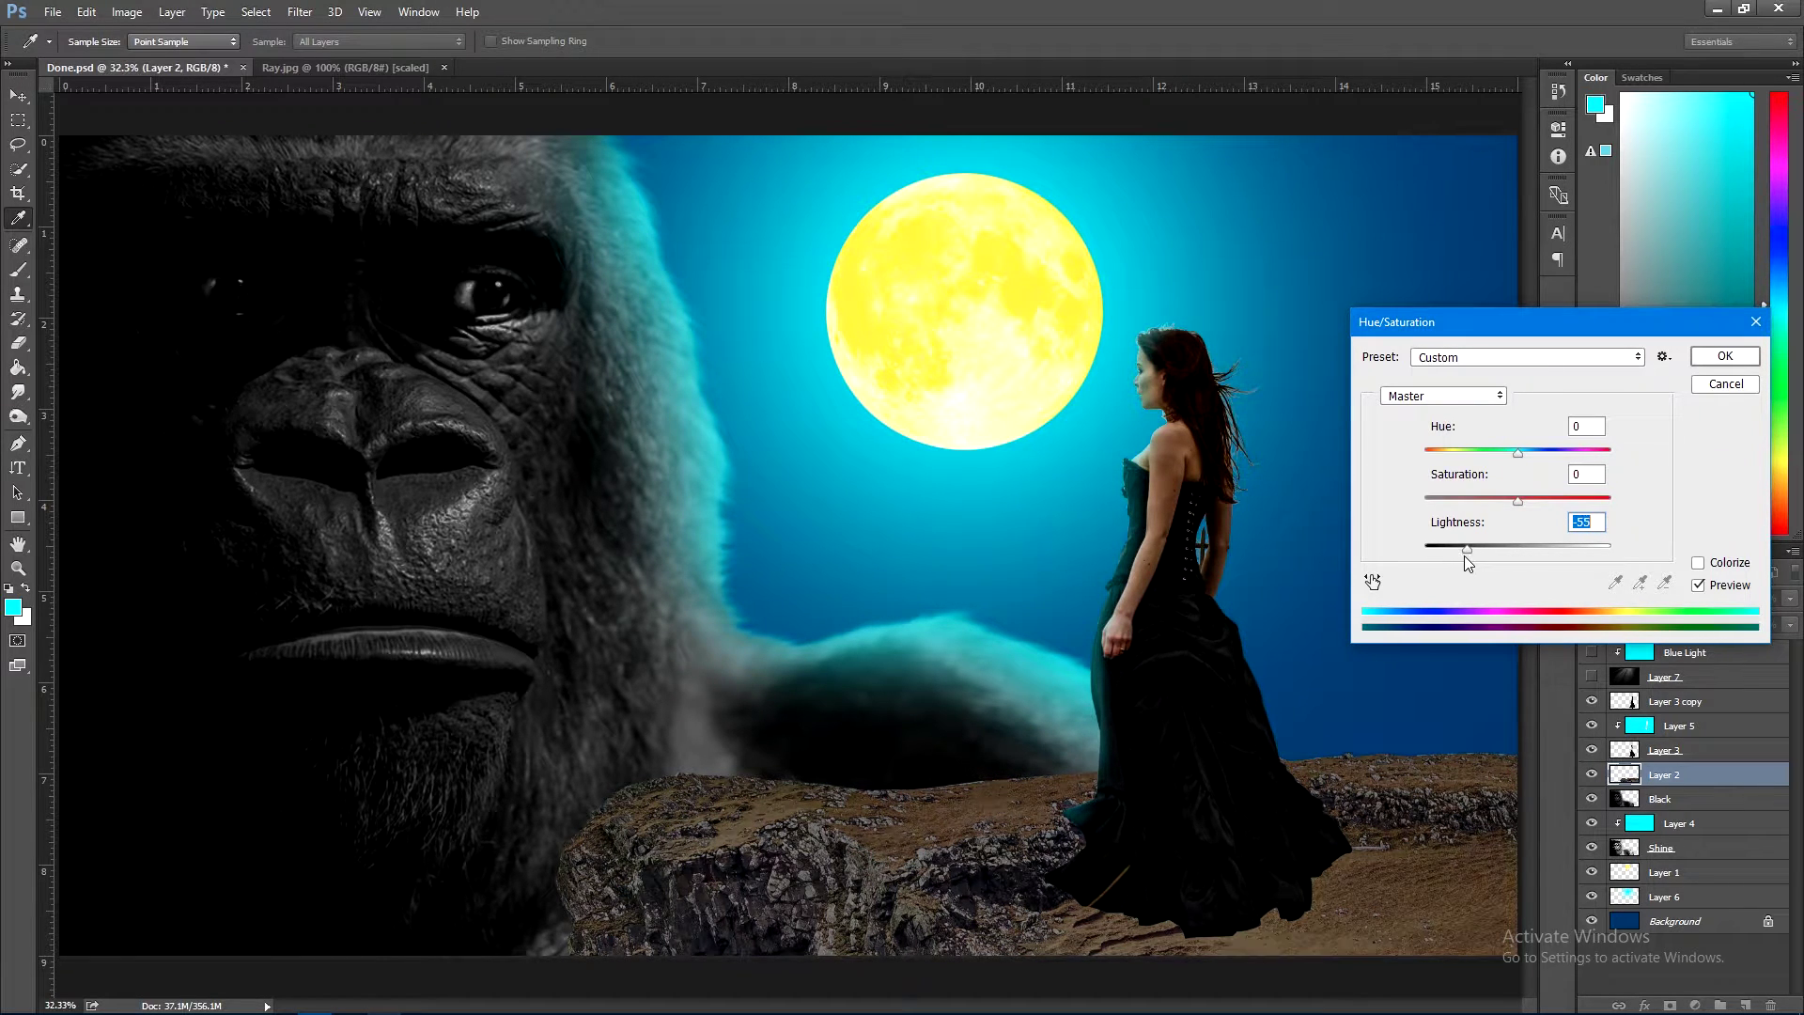
pyautogui.click(1725, 357)
pyautogui.press('v')
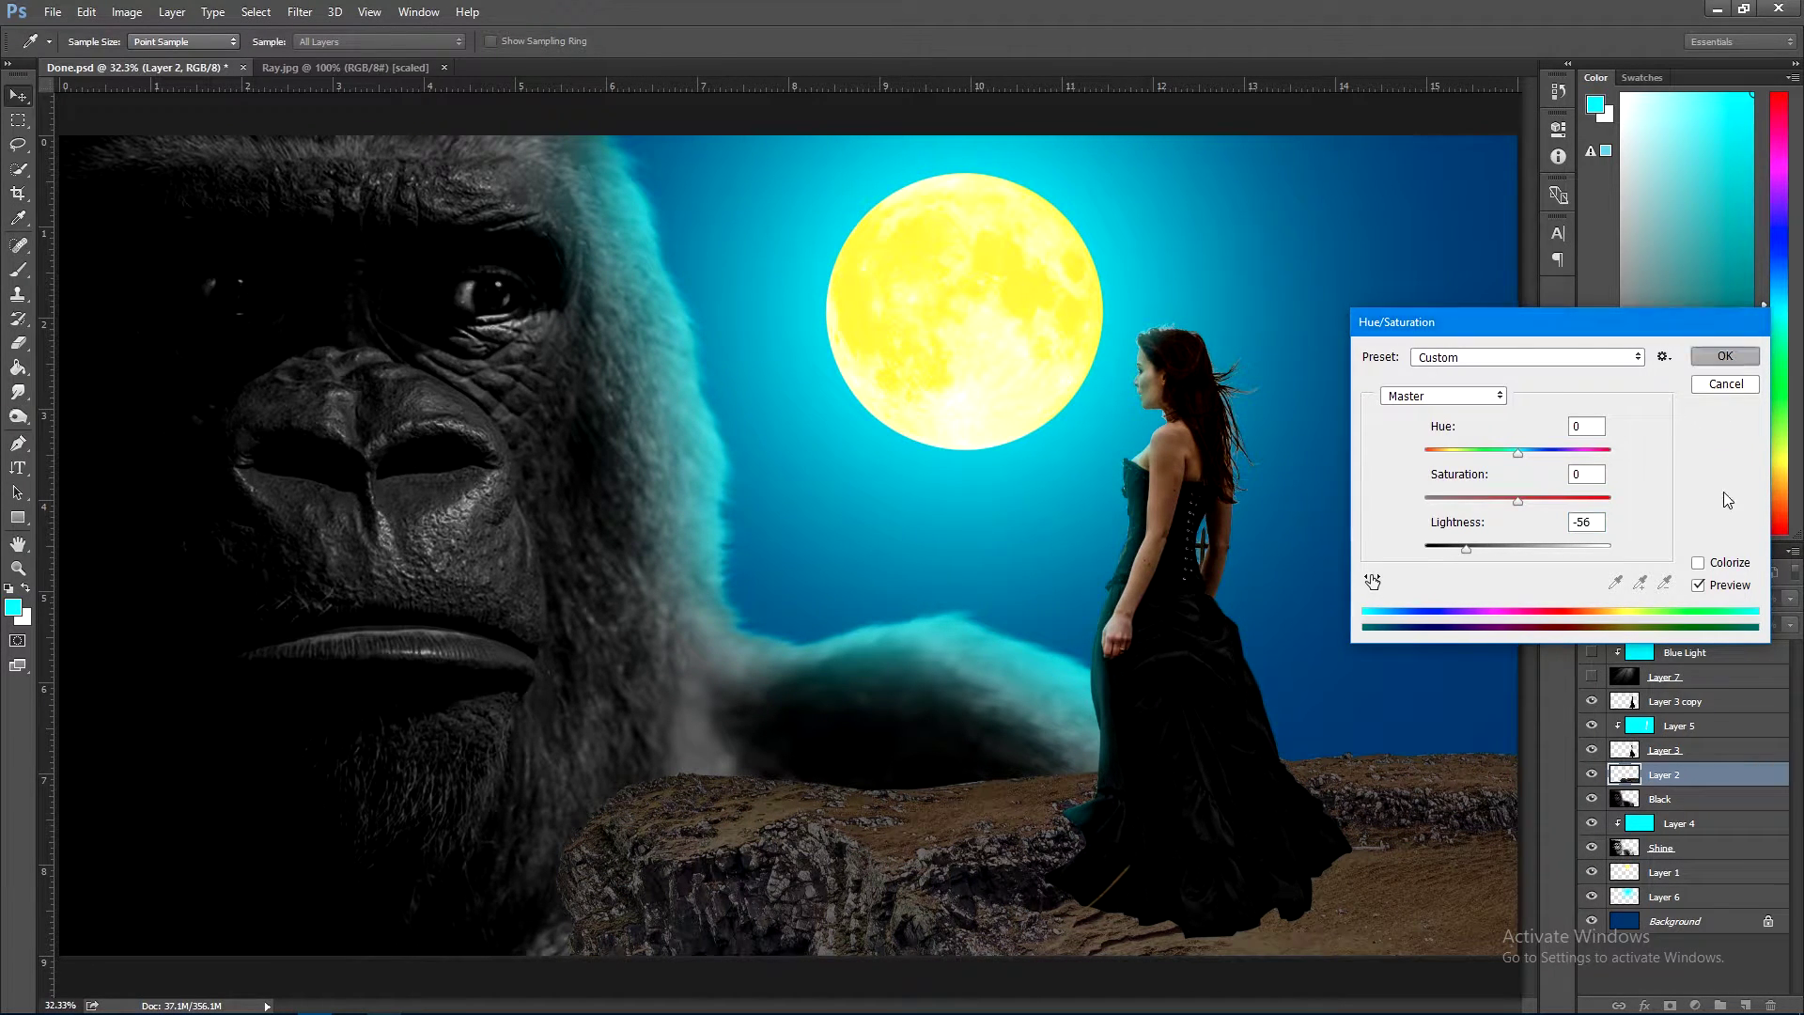
pyautogui.hotkey('ctrl', 'z')
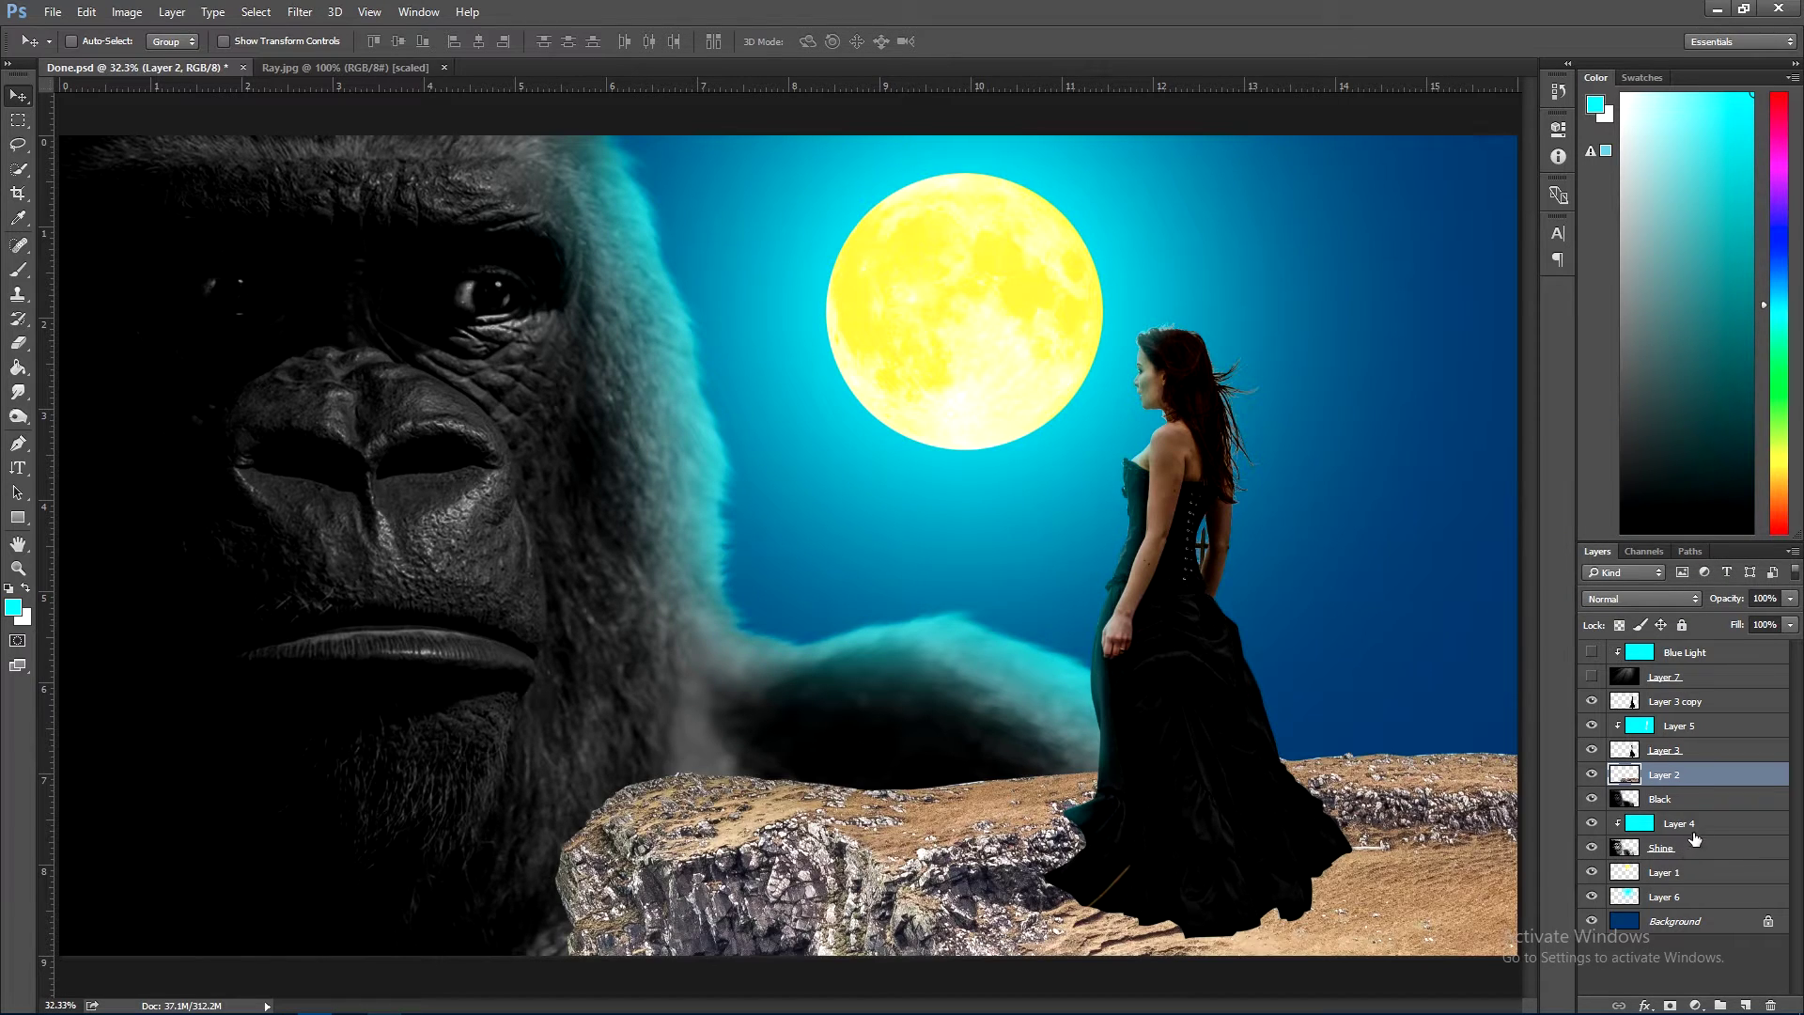
pyautogui.hotkey('ctrl', 'j')
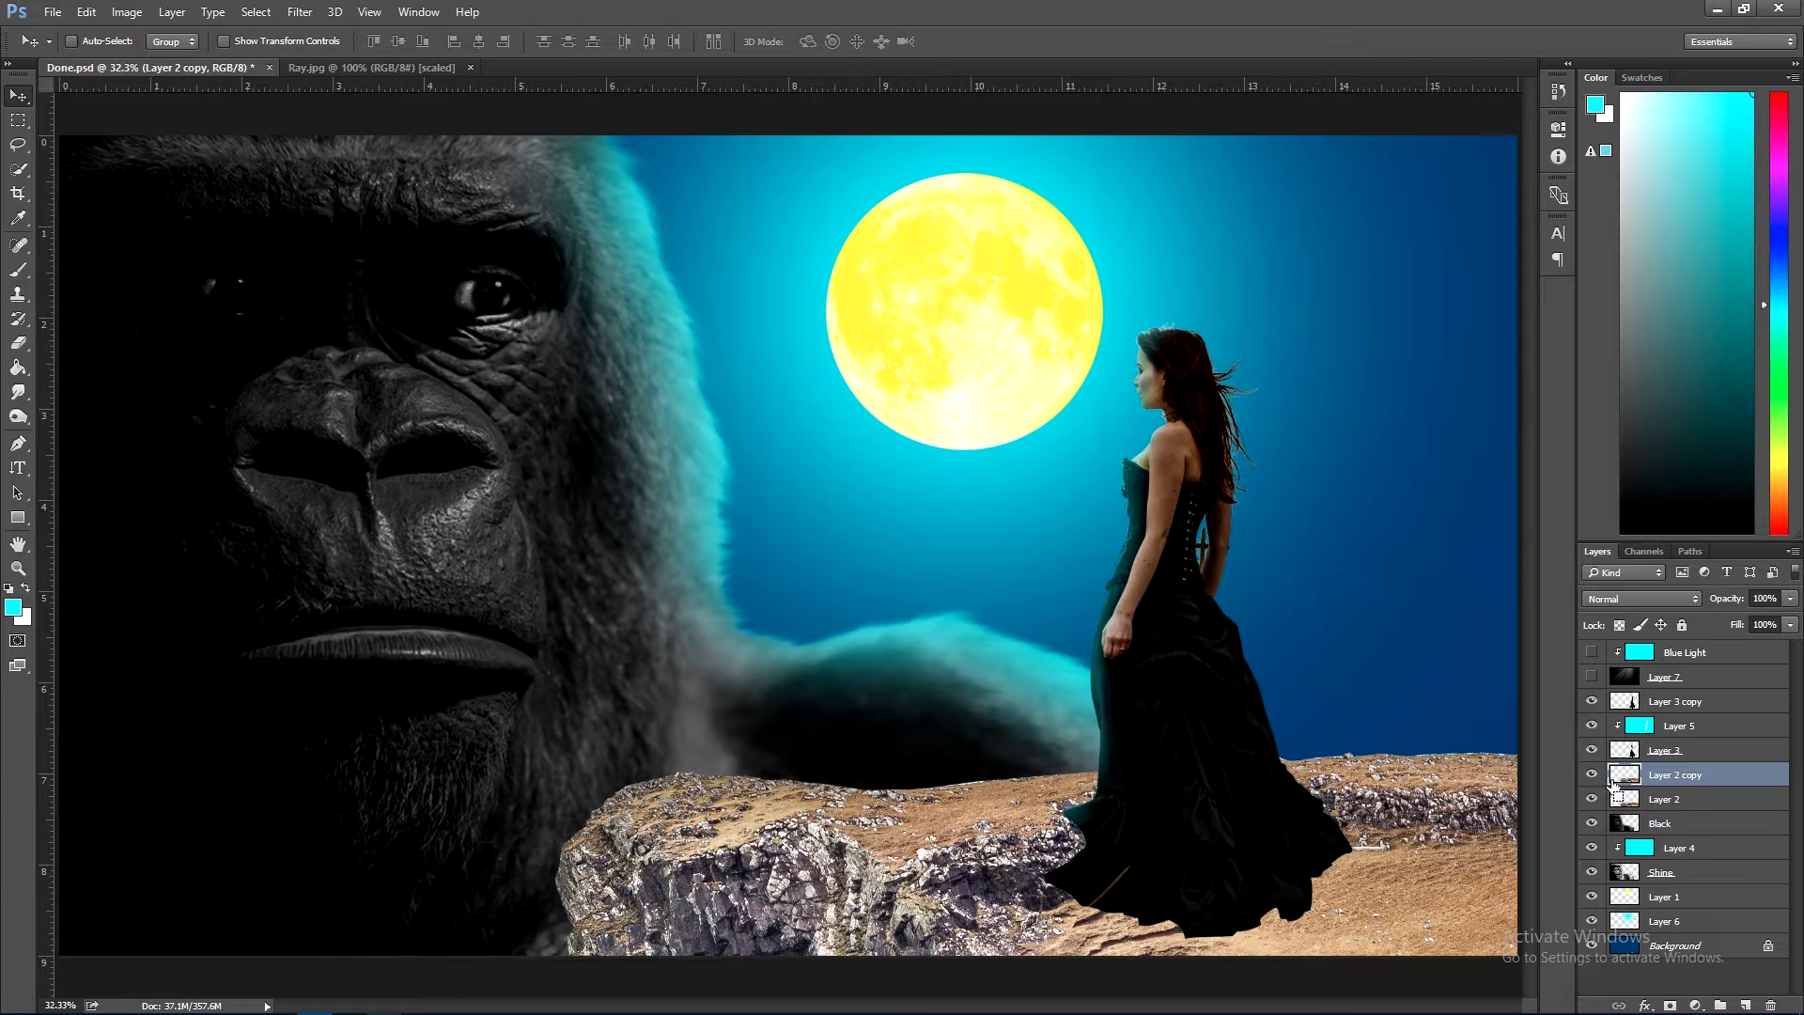
# - Strongly darken Layer 2 copy with a Hue/Saturation lightness cut
pyautogui.hotkey('ctrl', 'u')
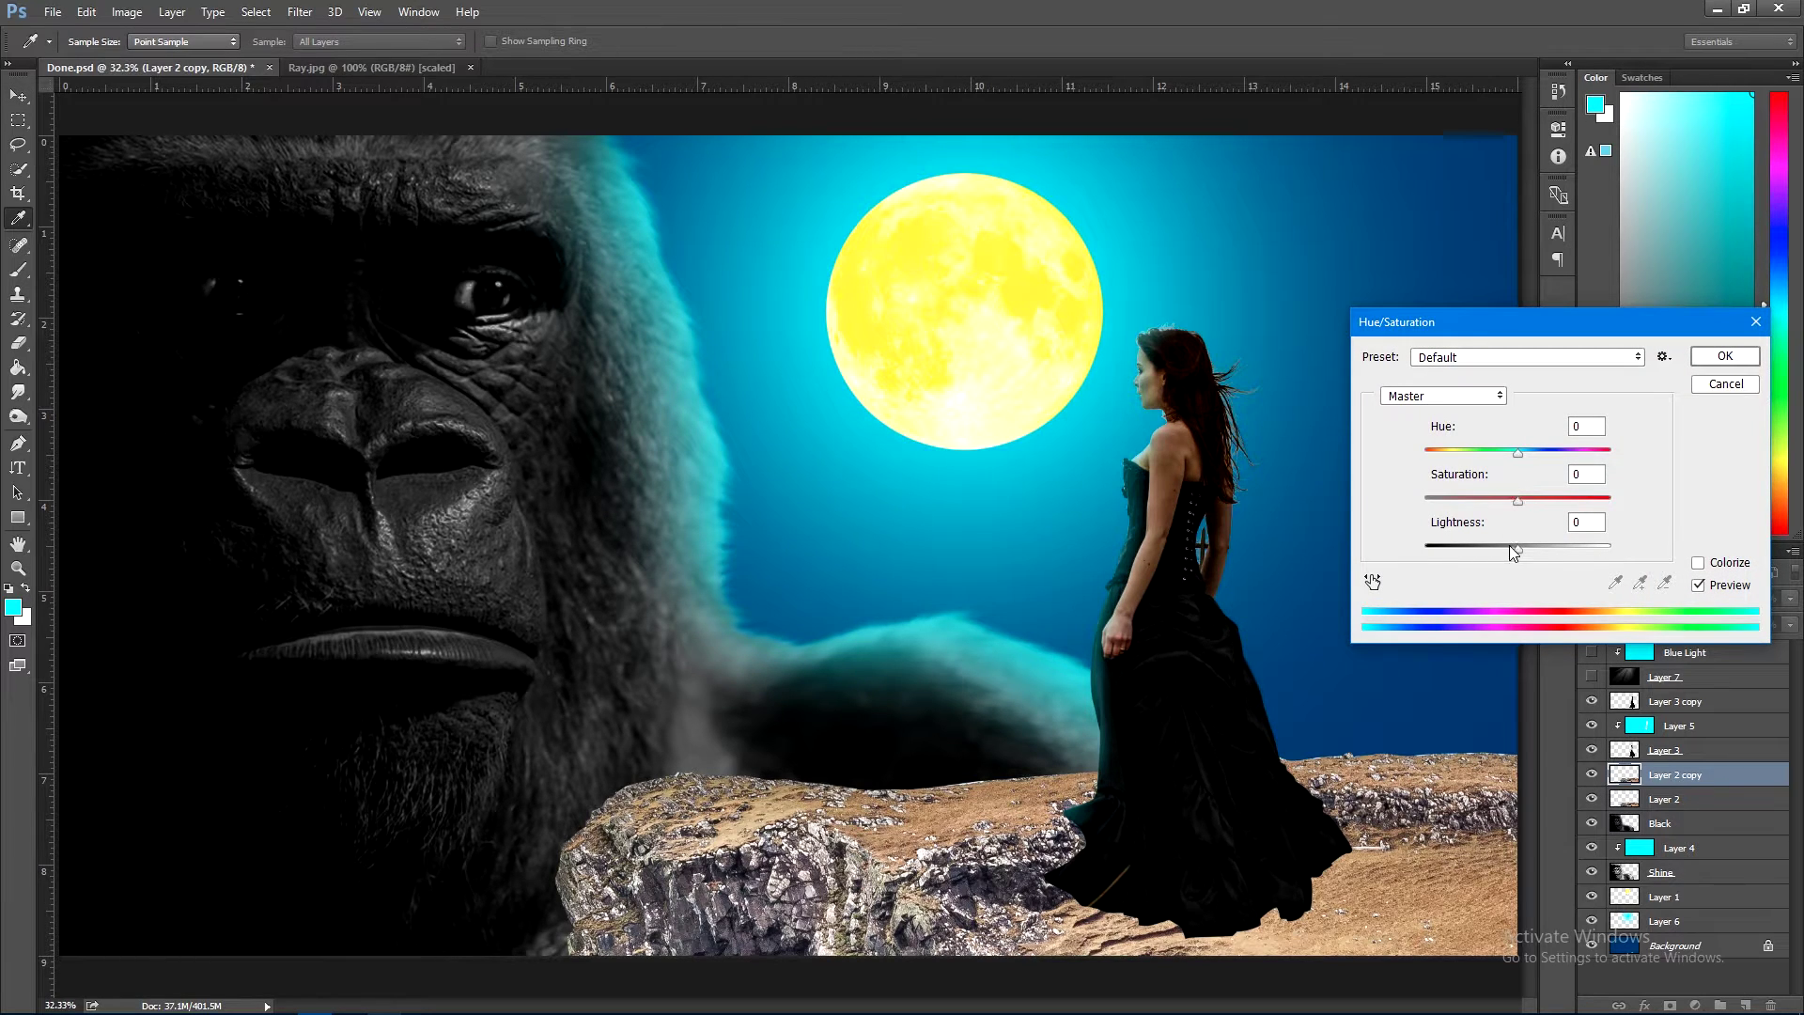
pyautogui.moveTo(1513, 551)
pyautogui.mouseDown()
pyautogui.moveTo(1447, 548)
pyautogui.moveTo(1466, 562)
pyautogui.mouseUp()
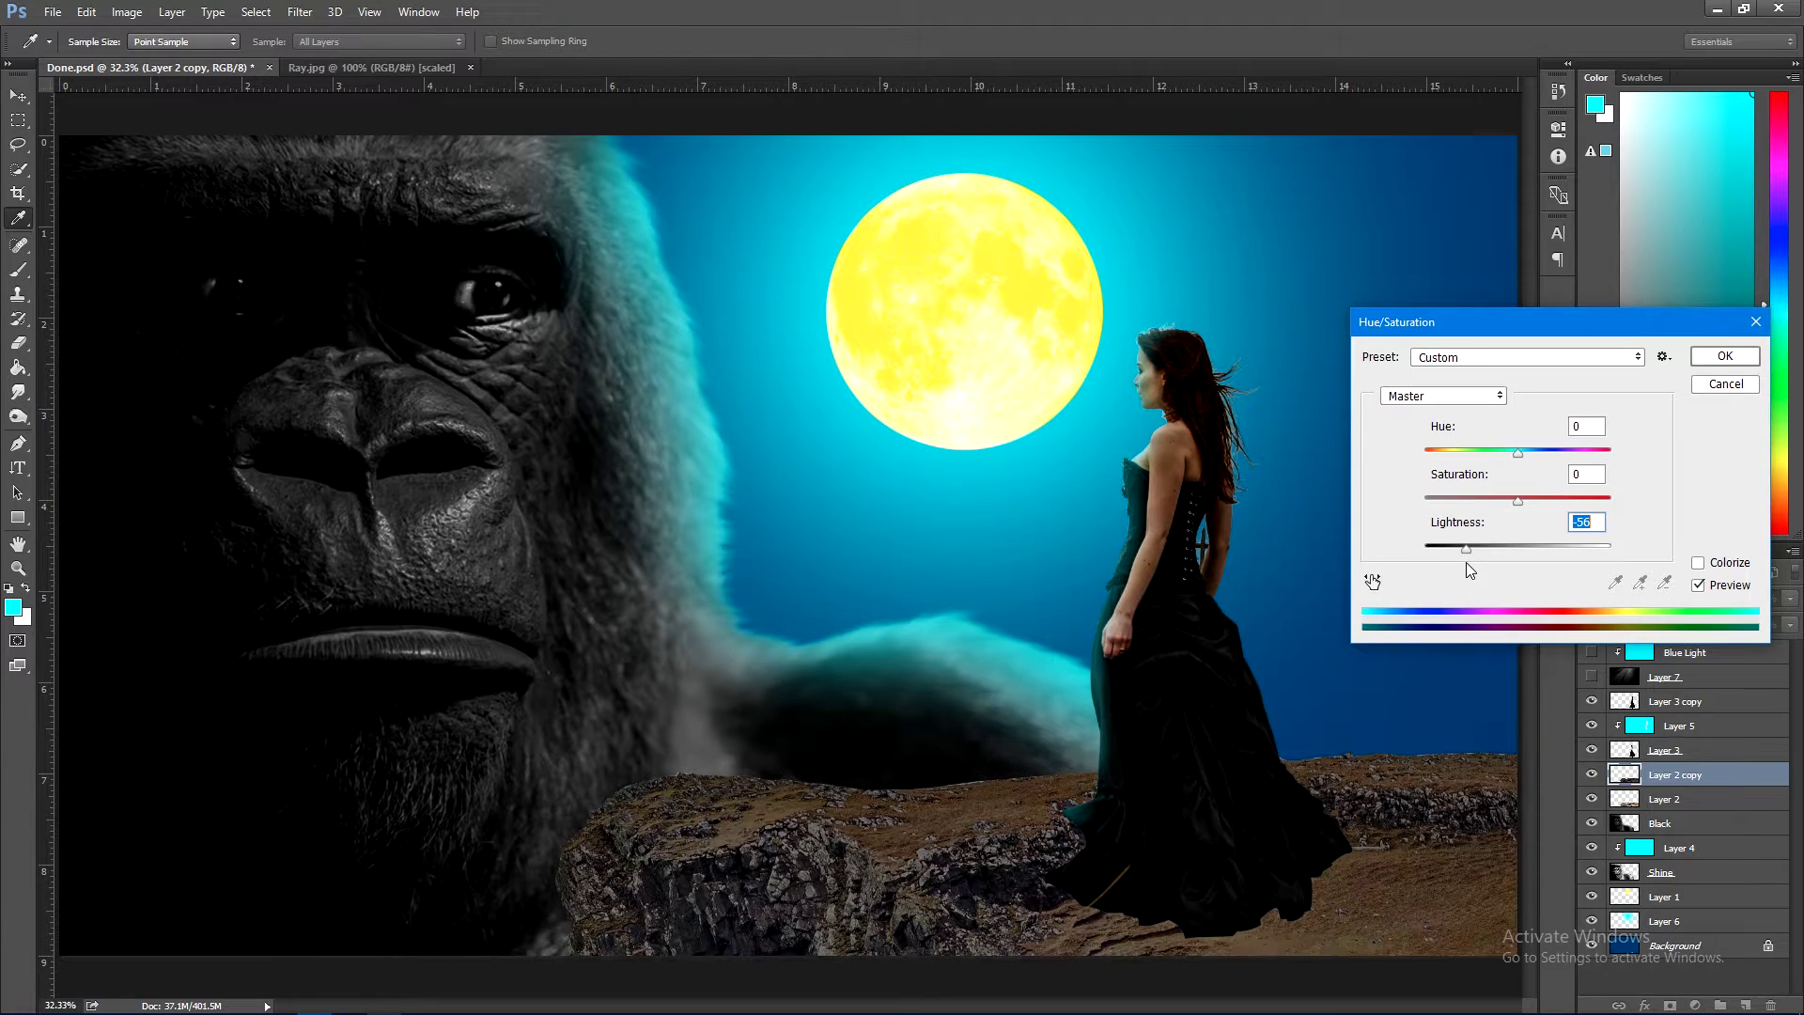
pyautogui.click(1721, 358)
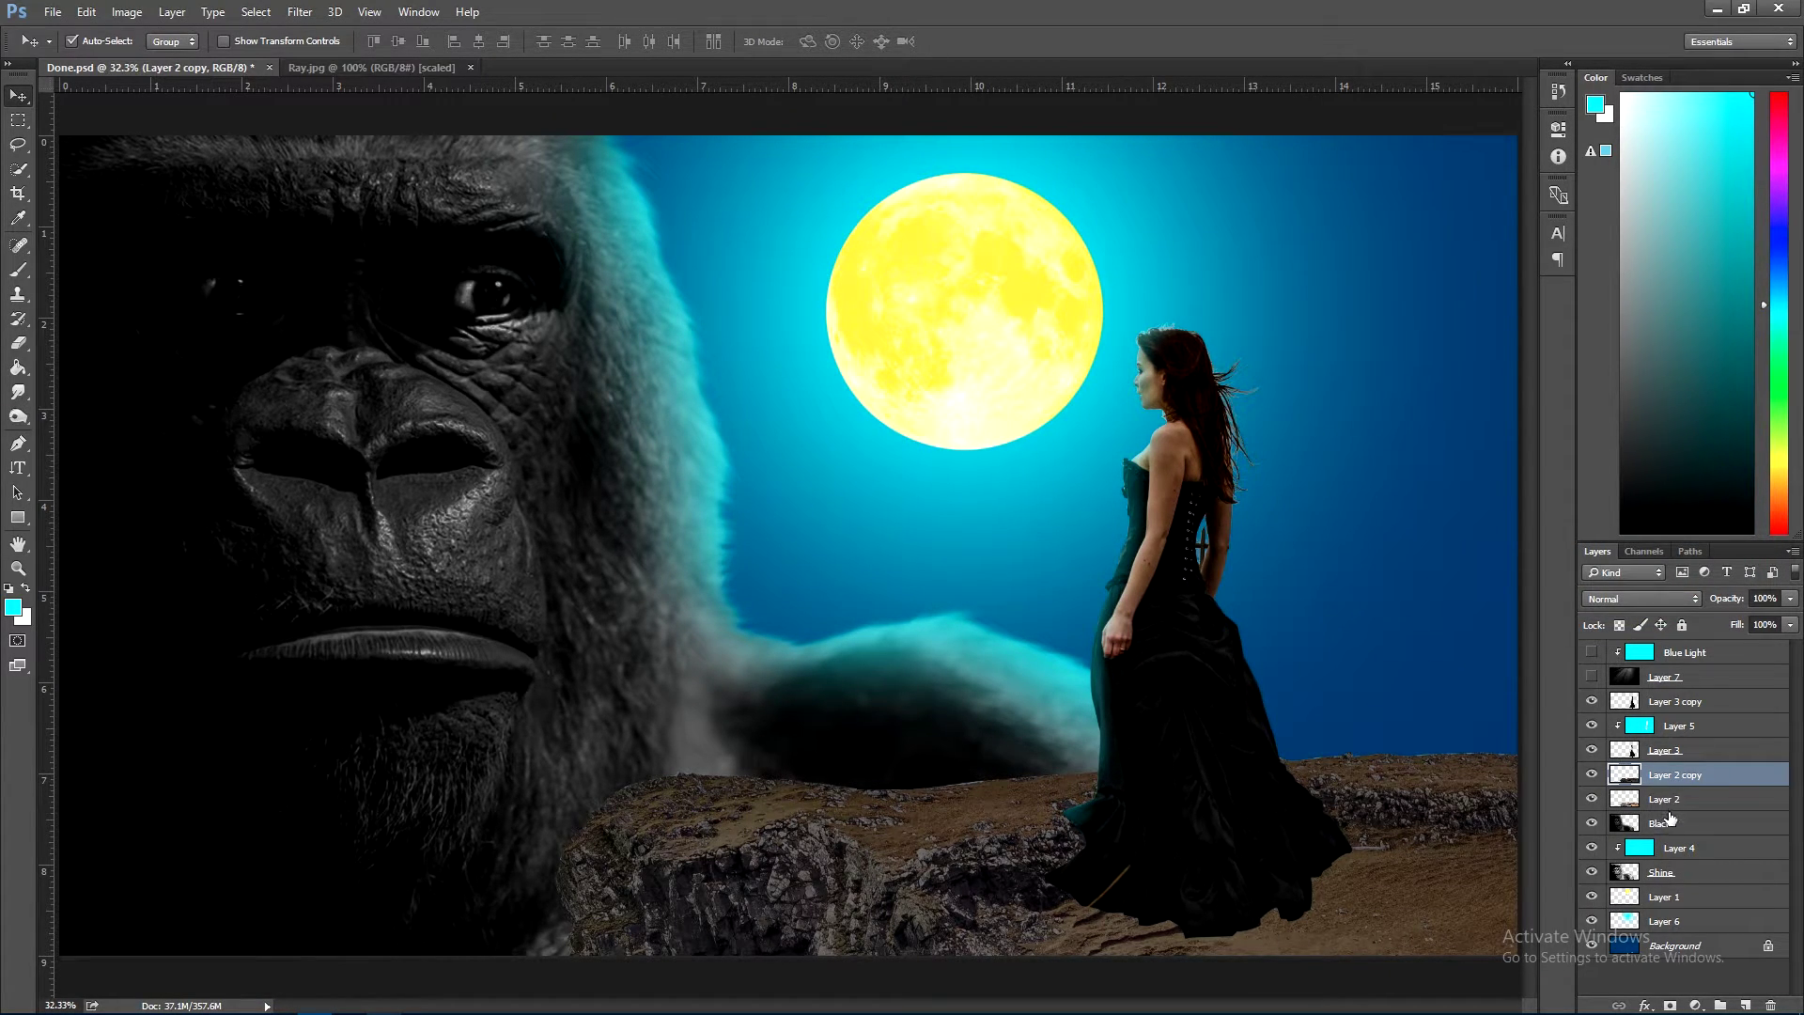
# - Erase Layer 2 copy with a 900 px eraser over the ground right of the dress
pyautogui.press('e')
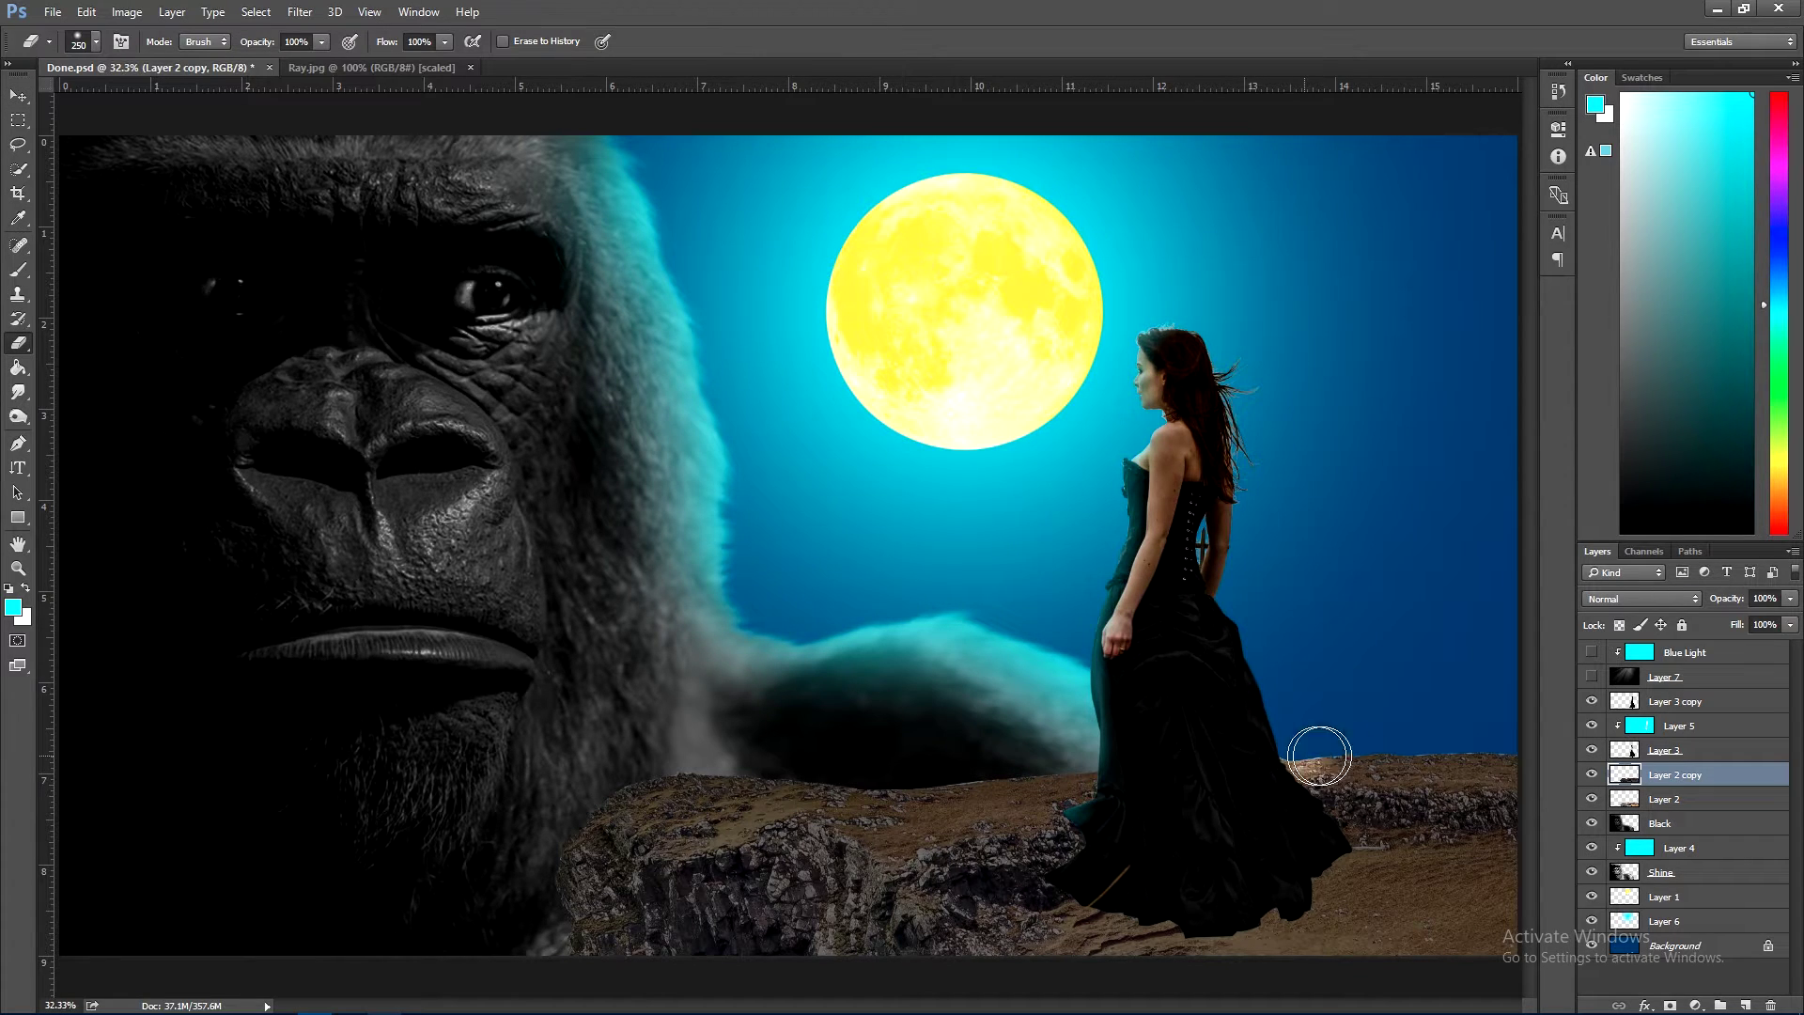
pyautogui.press(']')
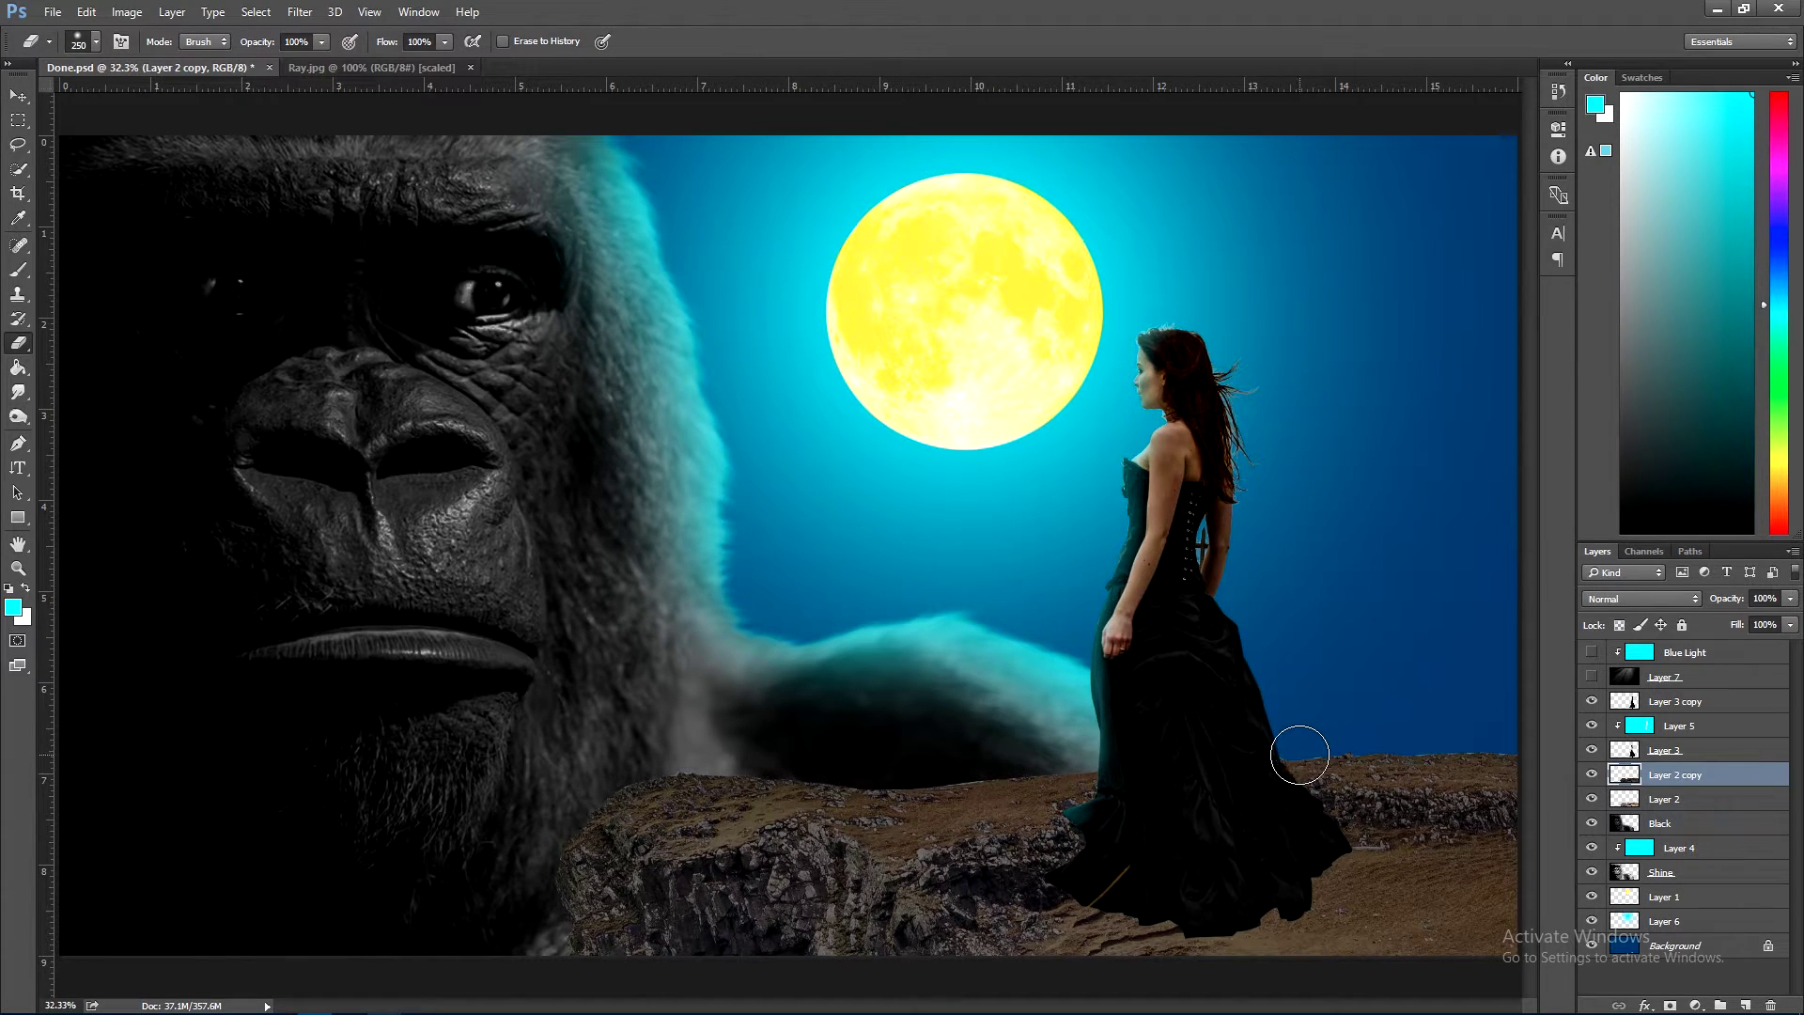
pyautogui.press(']')
pyautogui.press(']')
pyautogui.press(']')
pyautogui.press(']')
pyautogui.press(']')
pyautogui.moveTo(1304, 666)
pyautogui.mouseDown()
pyautogui.moveTo(1397, 666)
pyautogui.moveTo(947, 699)
pyautogui.moveTo(846, 665)
pyautogui.moveTo(717, 665)
pyautogui.moveTo(966, 685)
pyautogui.moveTo(825, 665)
pyautogui.moveTo(886, 685)
pyautogui.moveTo(1276, 658)
pyautogui.mouseUp()
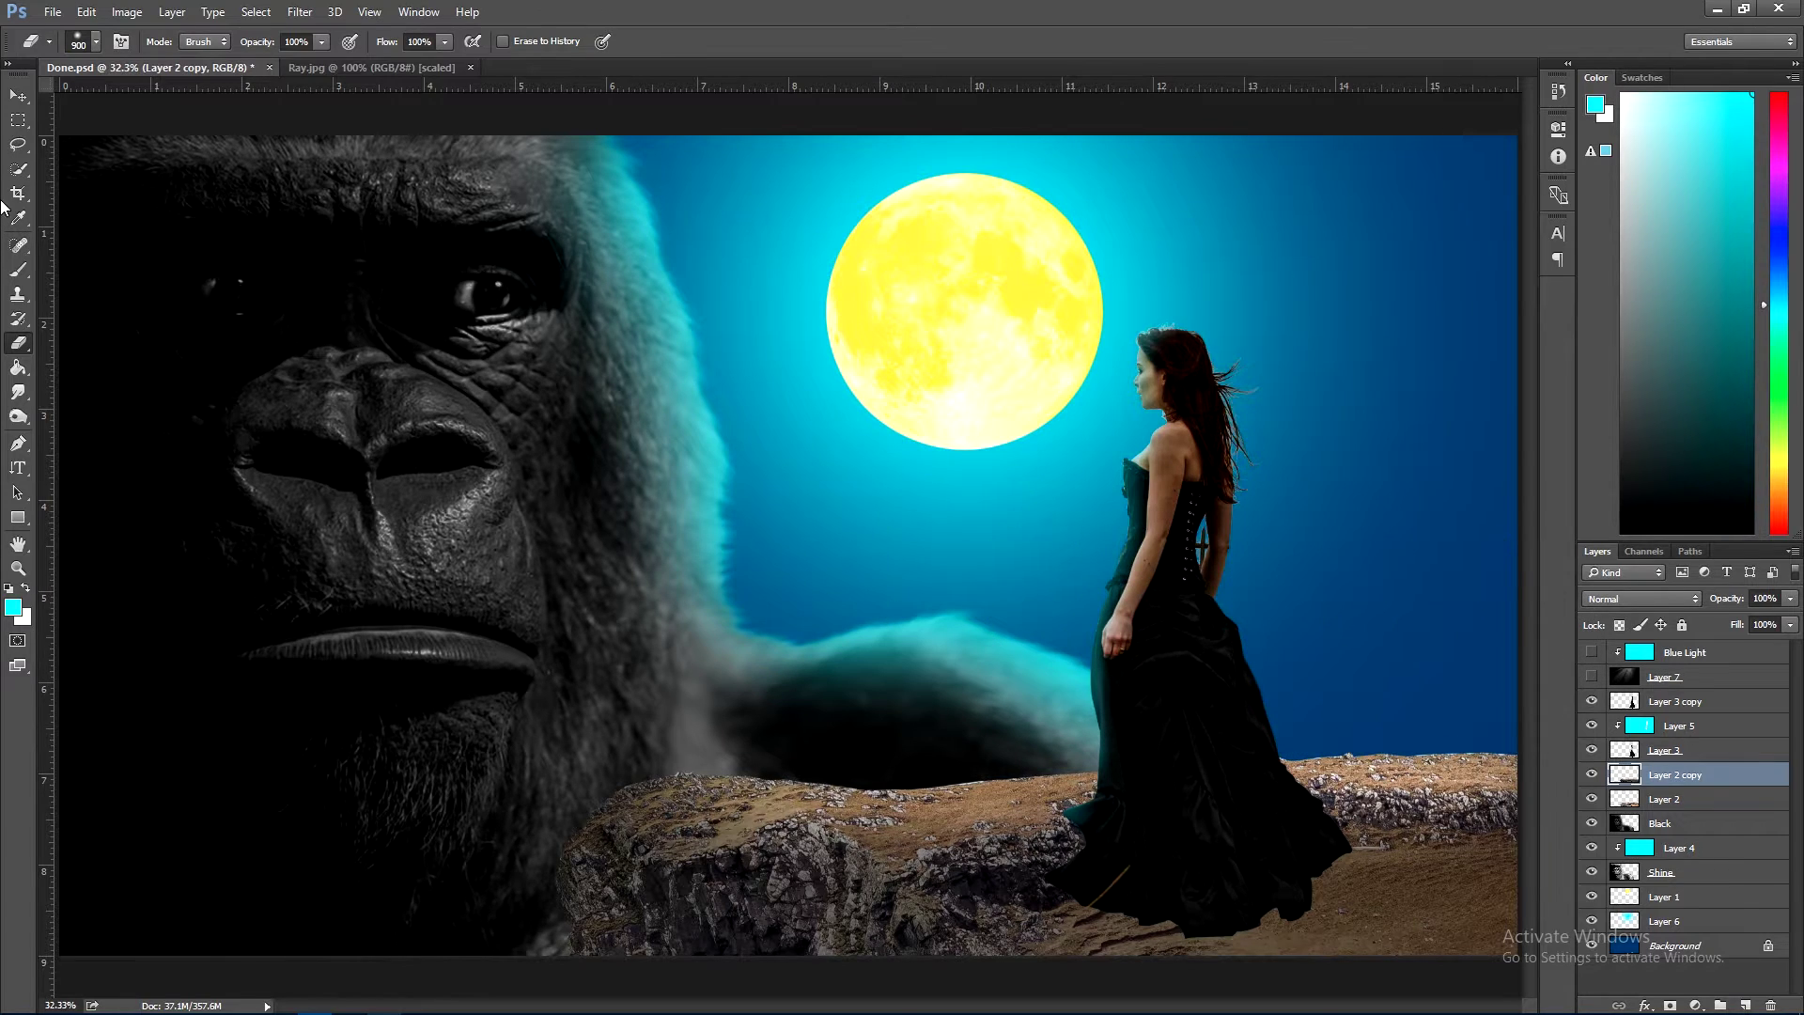
# - Compare the cliff by toggling Layer 2 copy and Layer 2 off and on
pyautogui.press('v')
pyautogui.click(1166, 801)
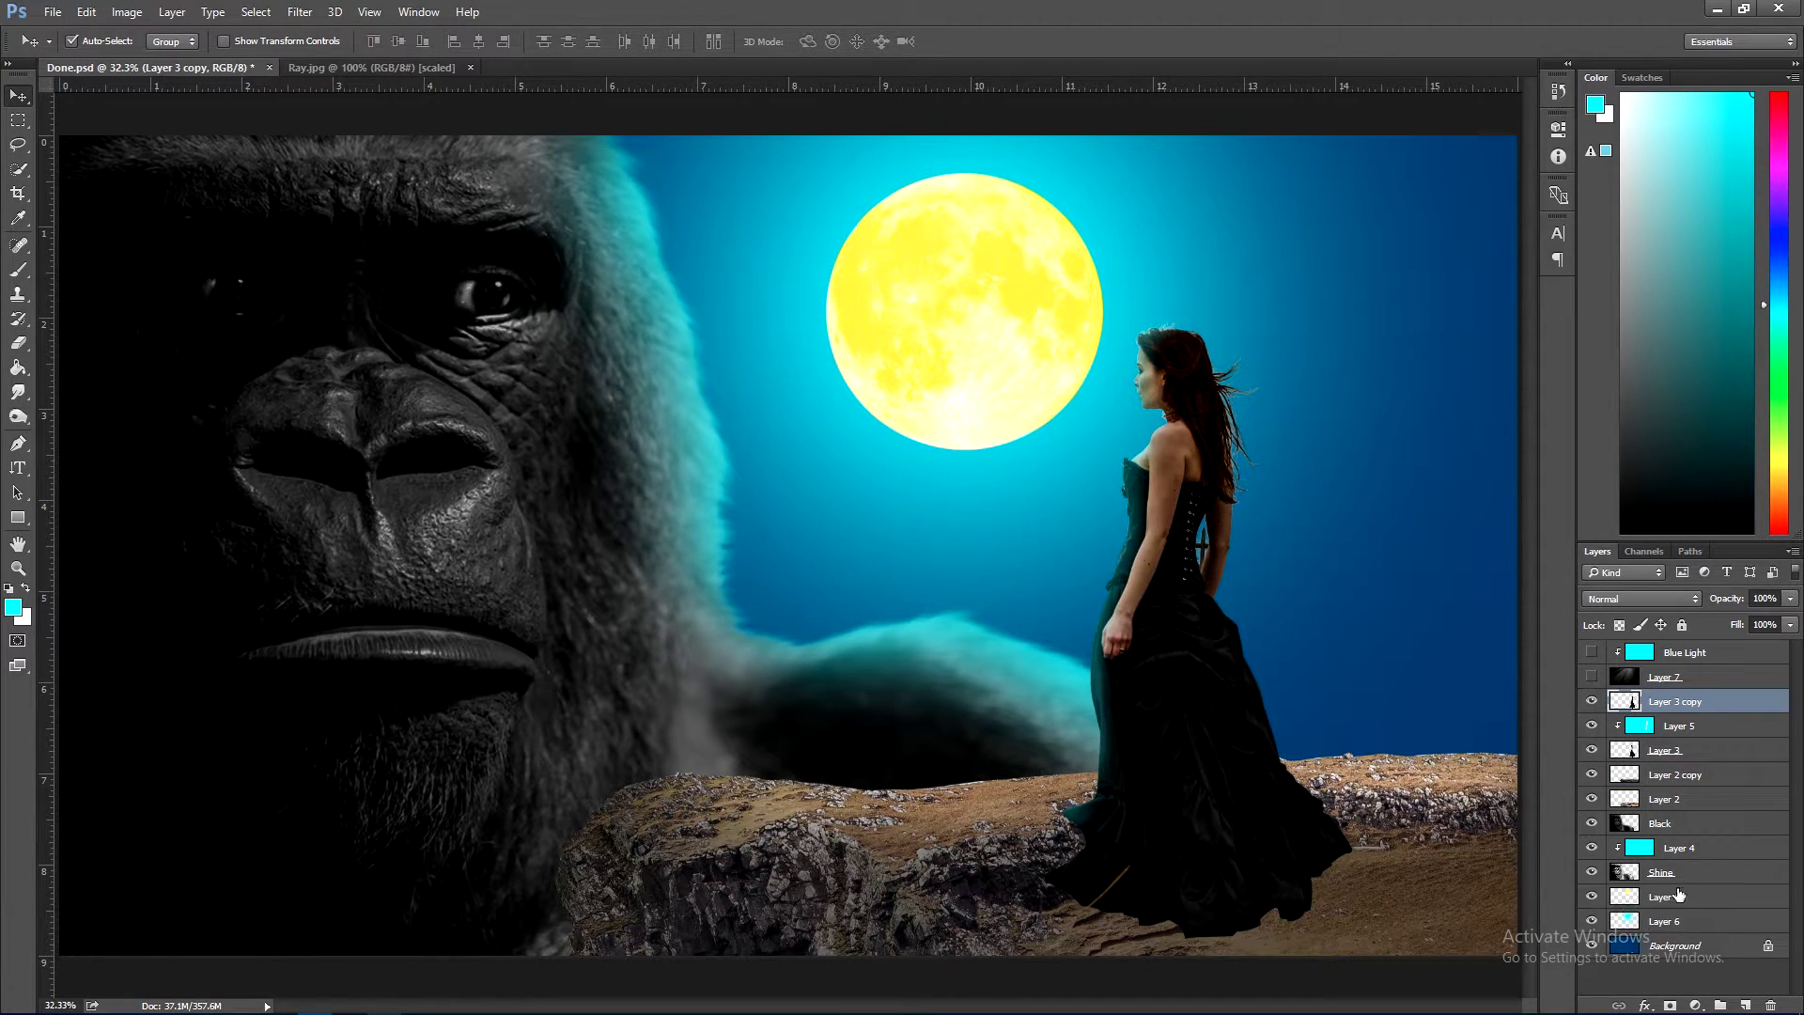
pyautogui.click(1662, 897)
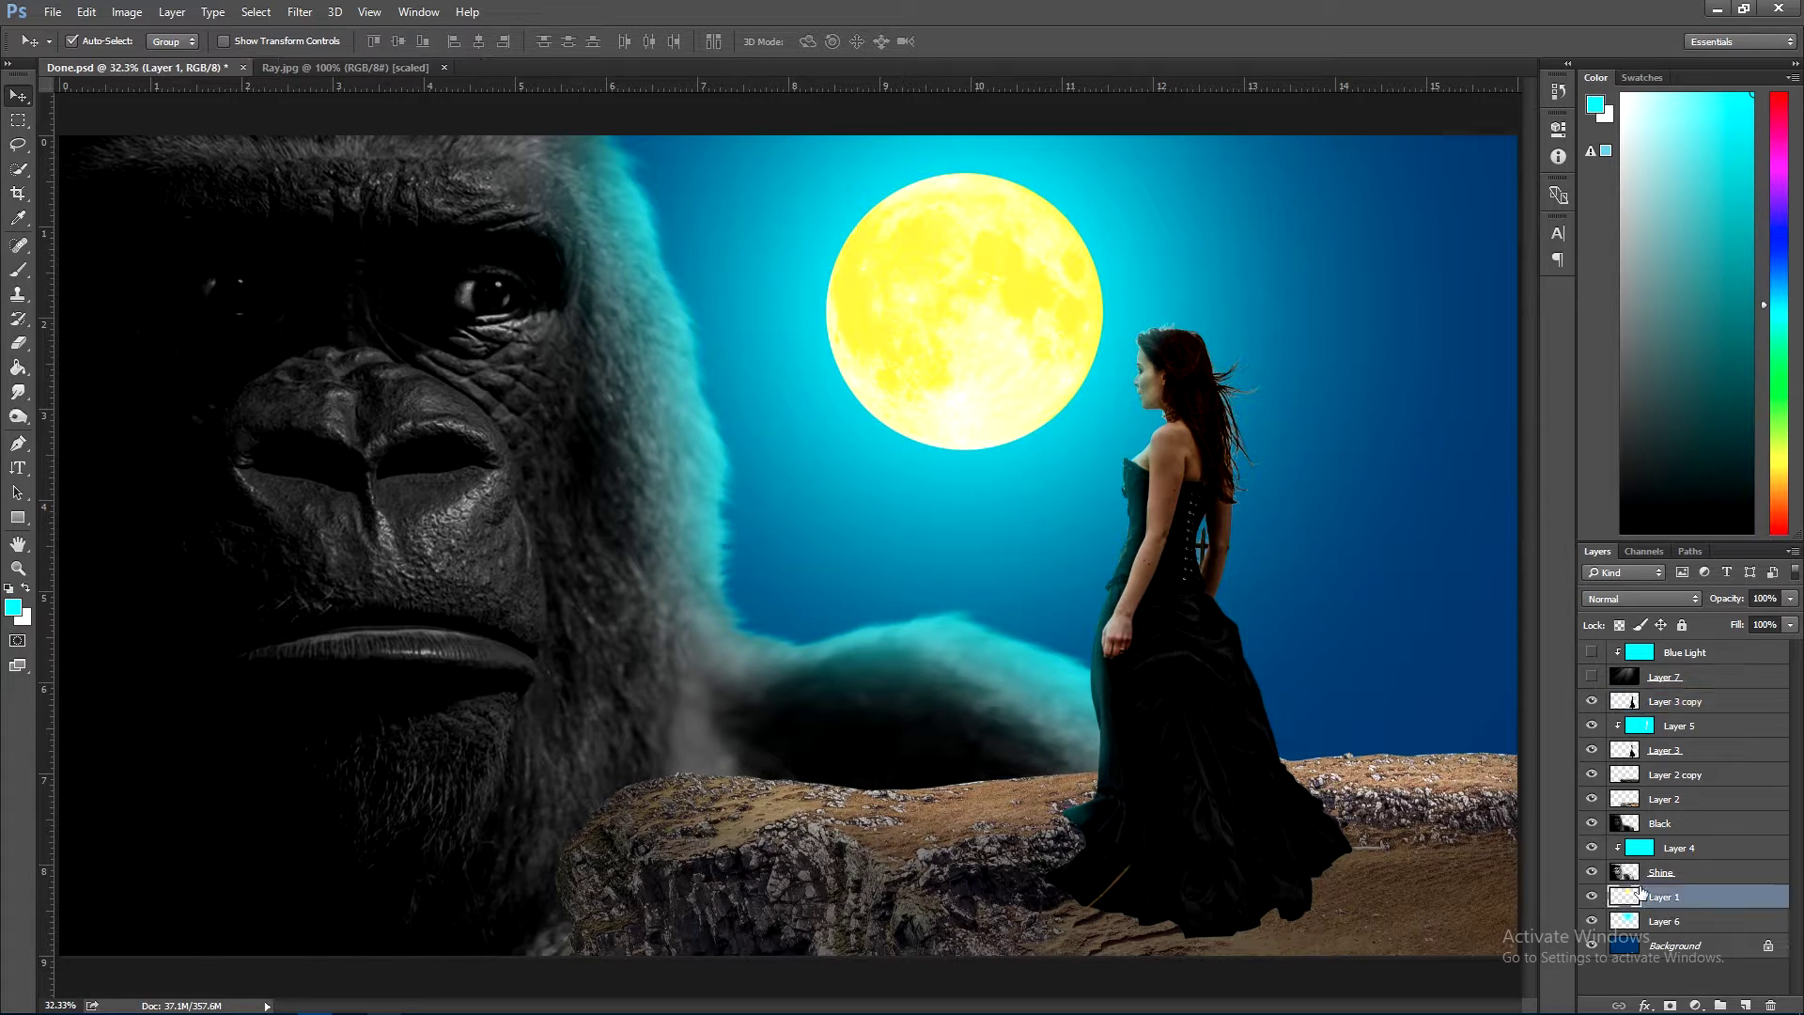
pyautogui.click(1654, 774)
pyautogui.click(1591, 774)
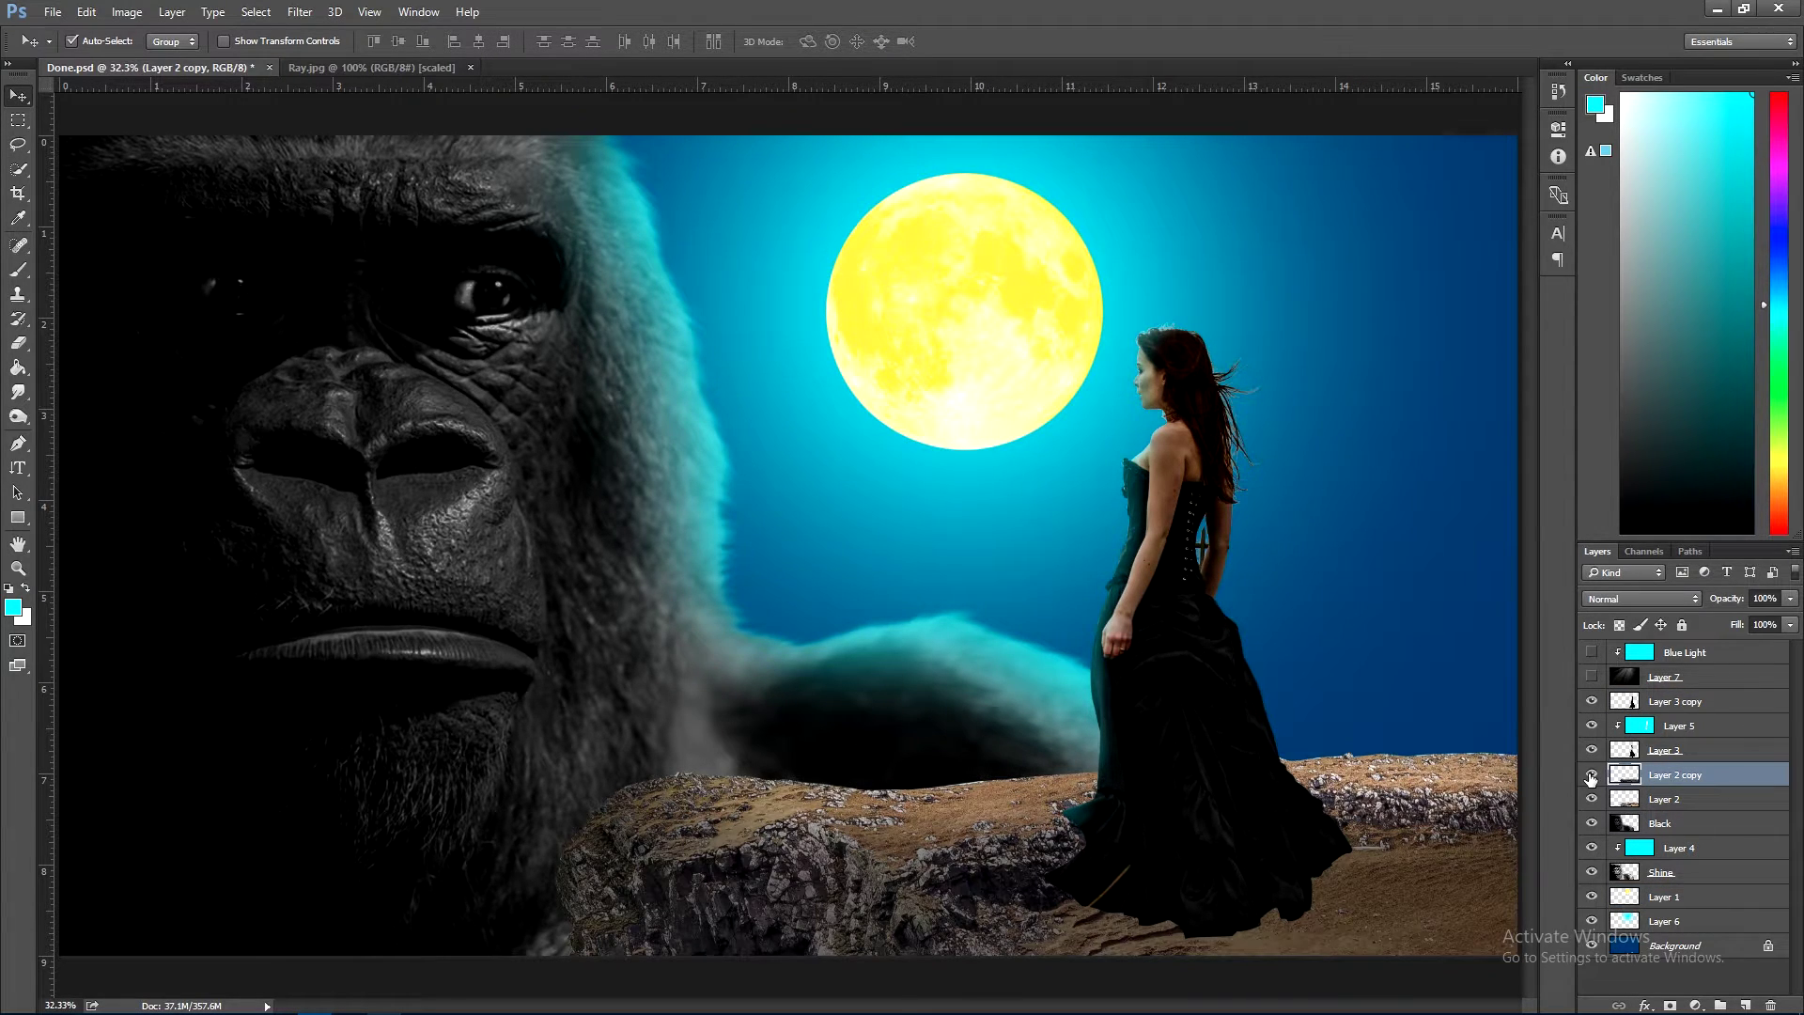
pyautogui.click(1590, 798)
# - Add a new Layer 8 above Layer 2 and clip it to Layer 2
pyautogui.click(1683, 807)
pyautogui.click(1745, 1005)
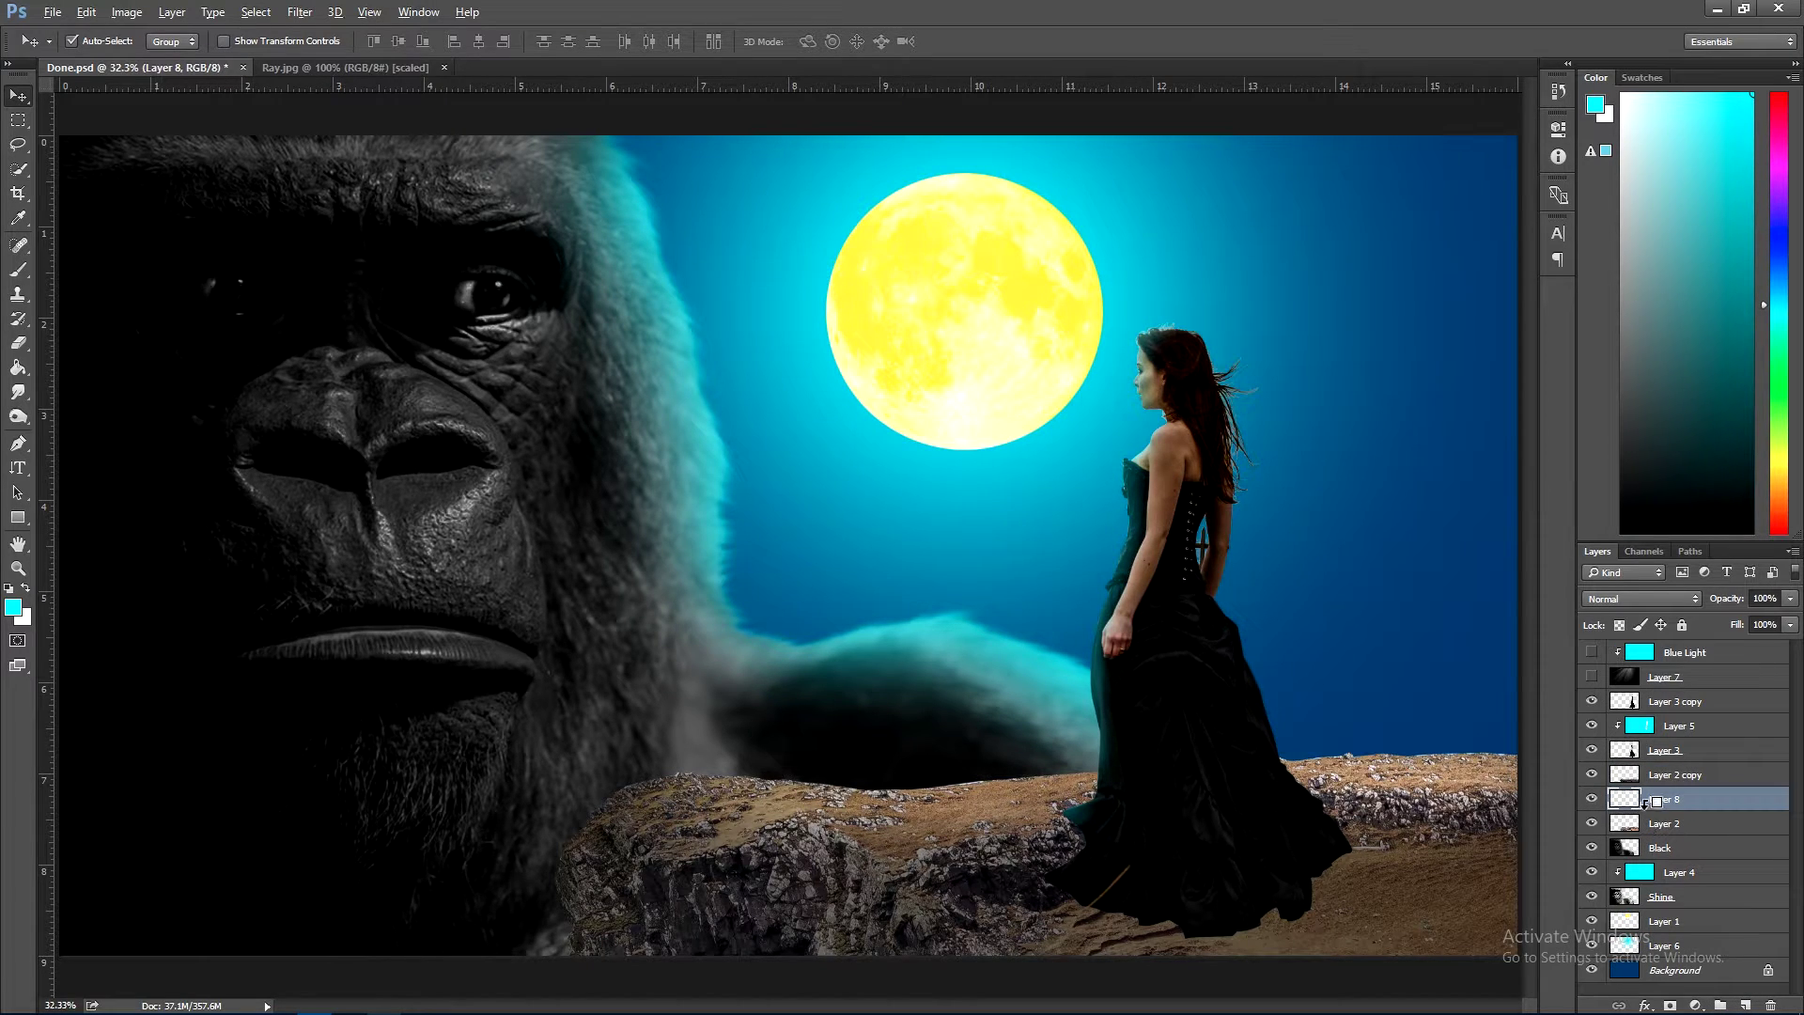
pyautogui.keyDown('alt'); pyautogui.click(1644, 802); pyautogui.keyUp('alt')
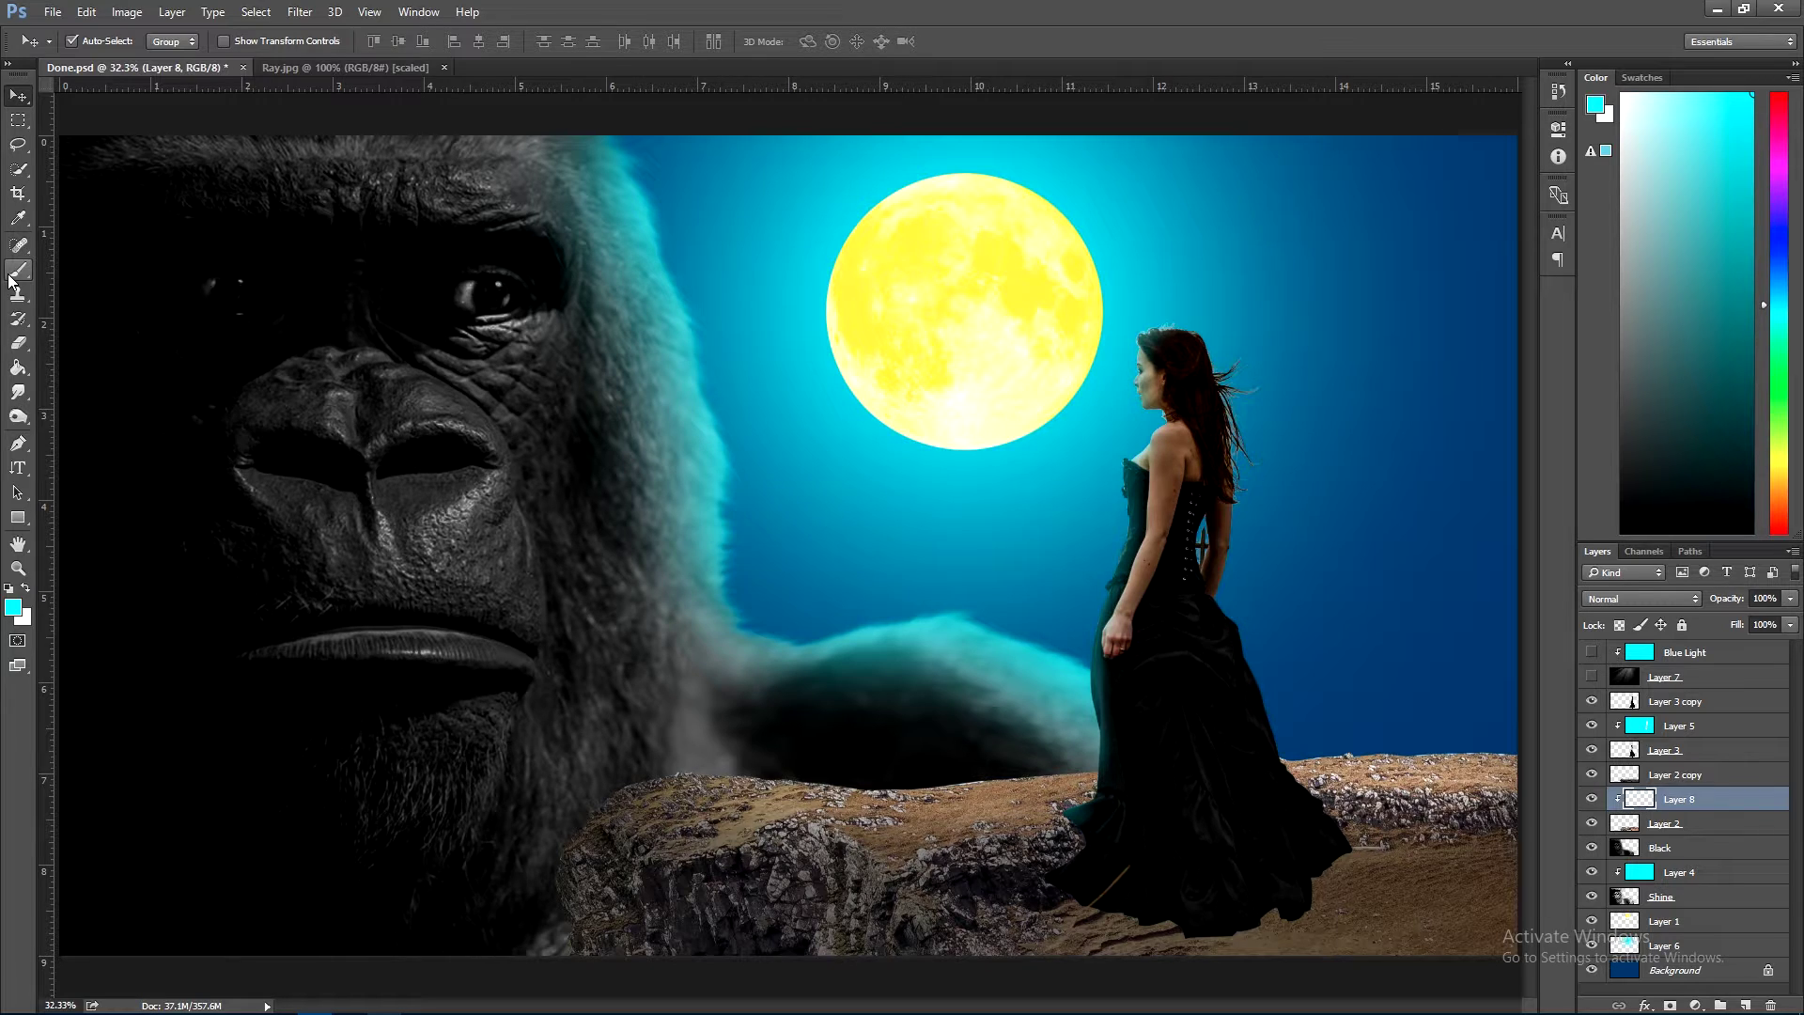
pyautogui.click(18, 367)
# - Fill Layer 8 with cyan to tint the ground and lower its opacity to 62%
pyautogui.click(910, 780)
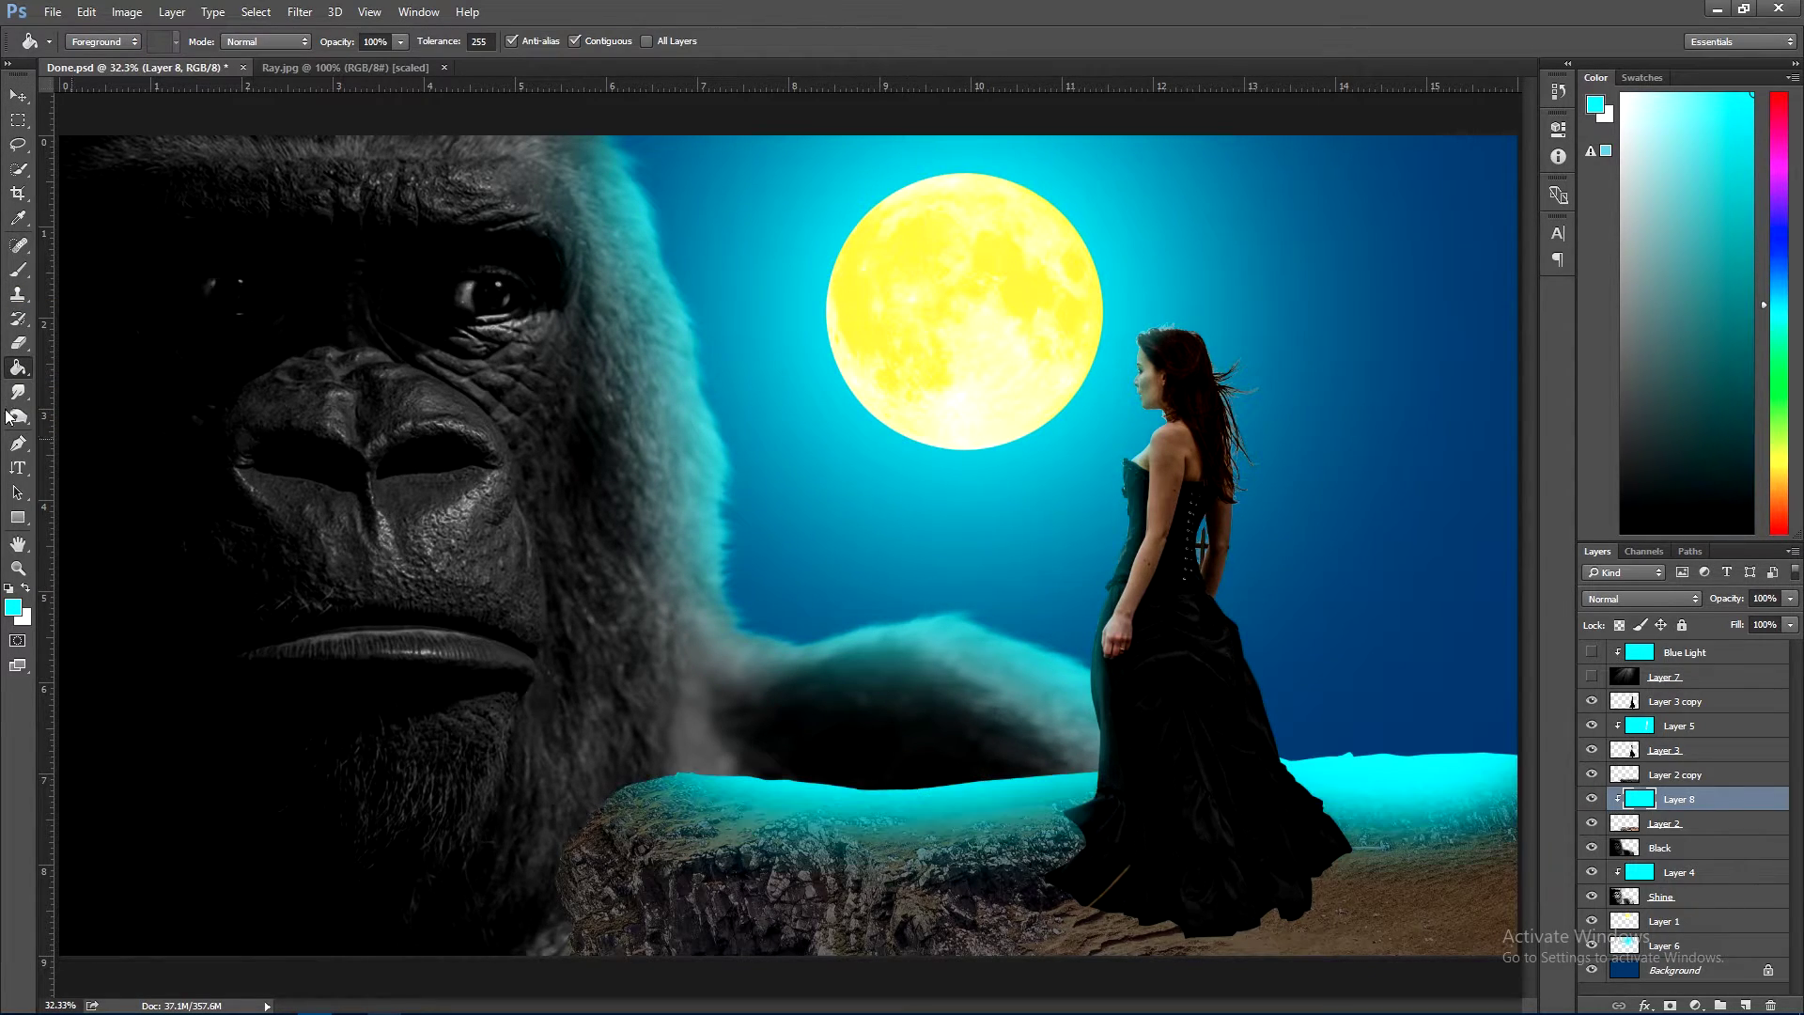
pyautogui.click(18, 95)
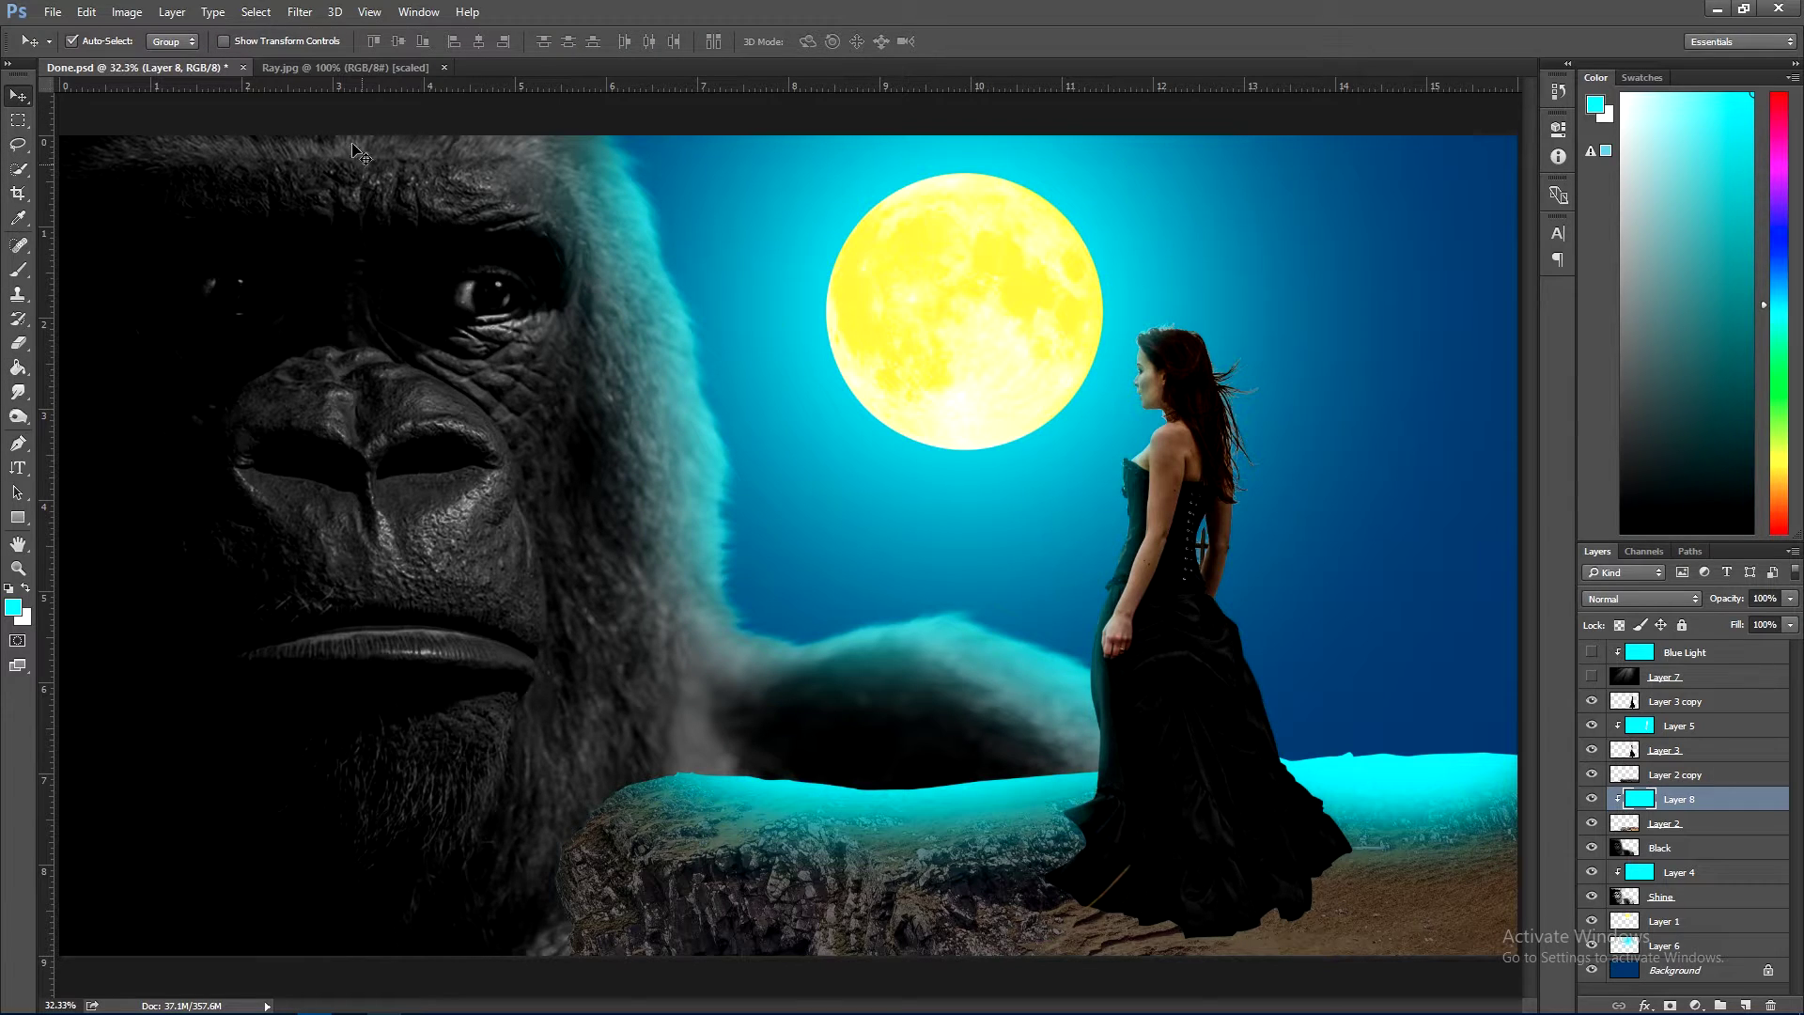
pyautogui.moveTo(1716, 602)
pyautogui.mouseDown()
pyautogui.moveTo(1689, 609)
pyautogui.moveTo(1707, 609)
pyautogui.mouseUp()
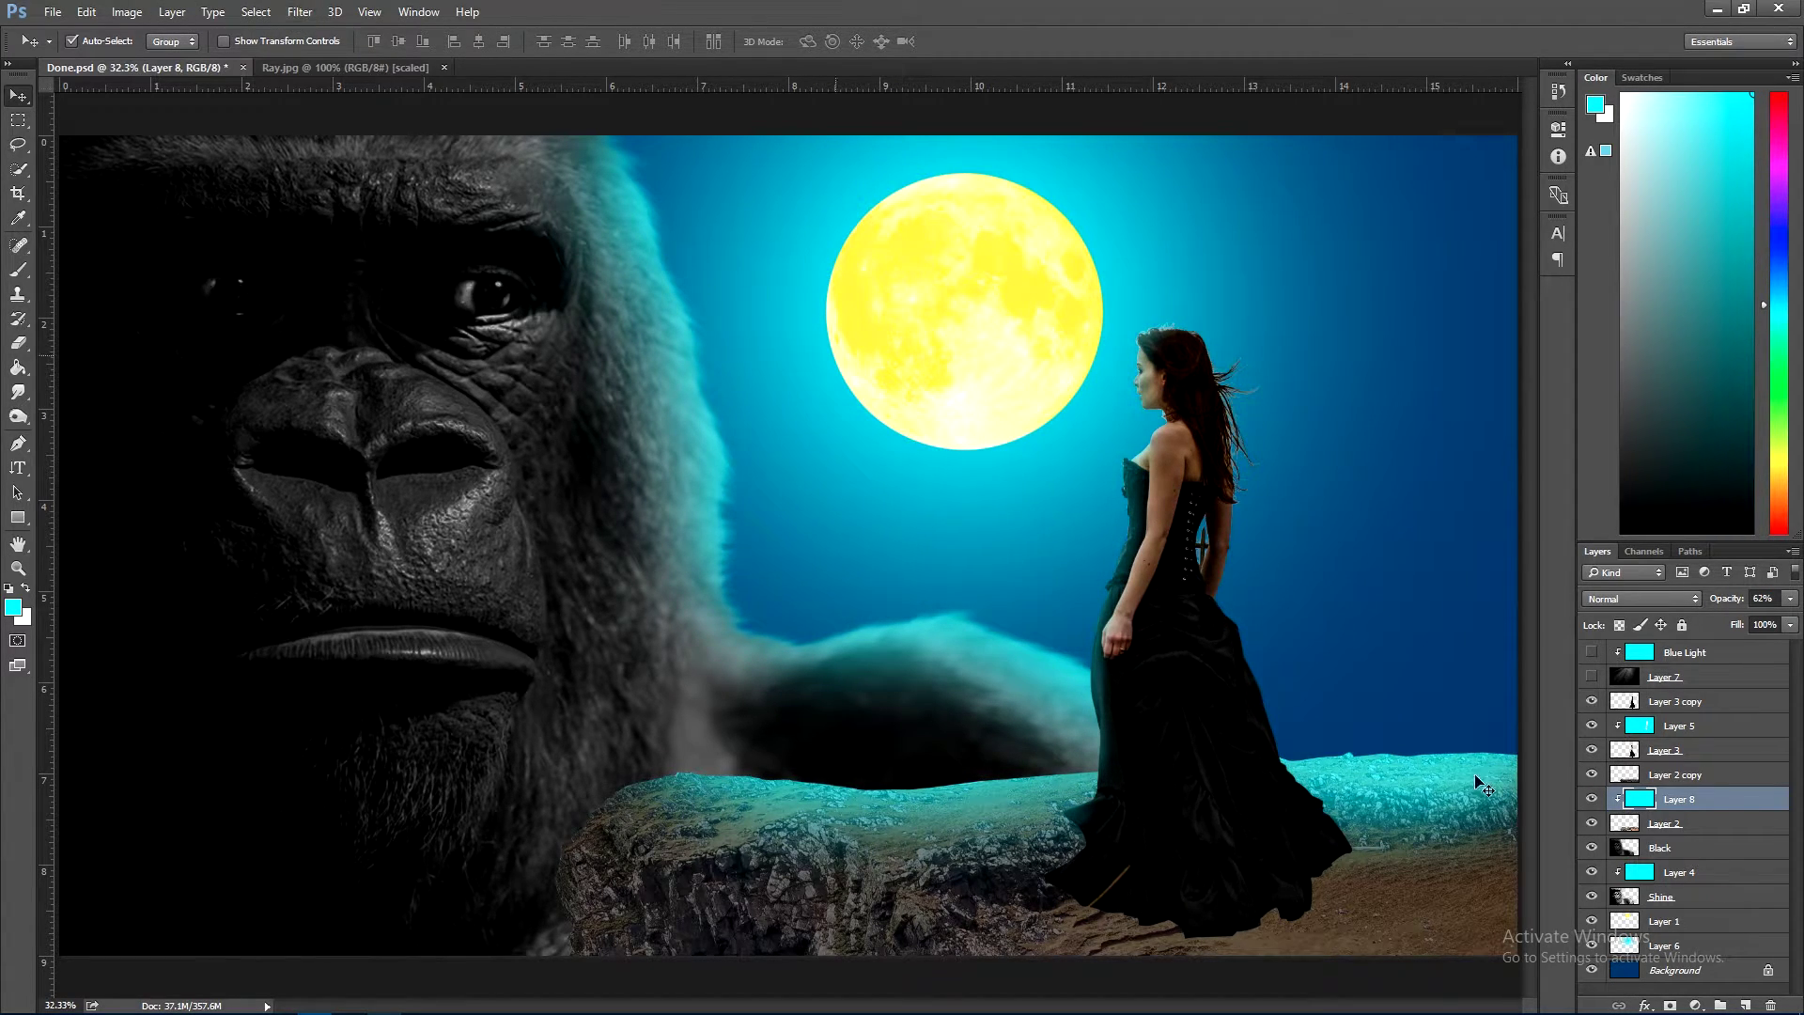
pyautogui.click(1637, 831)
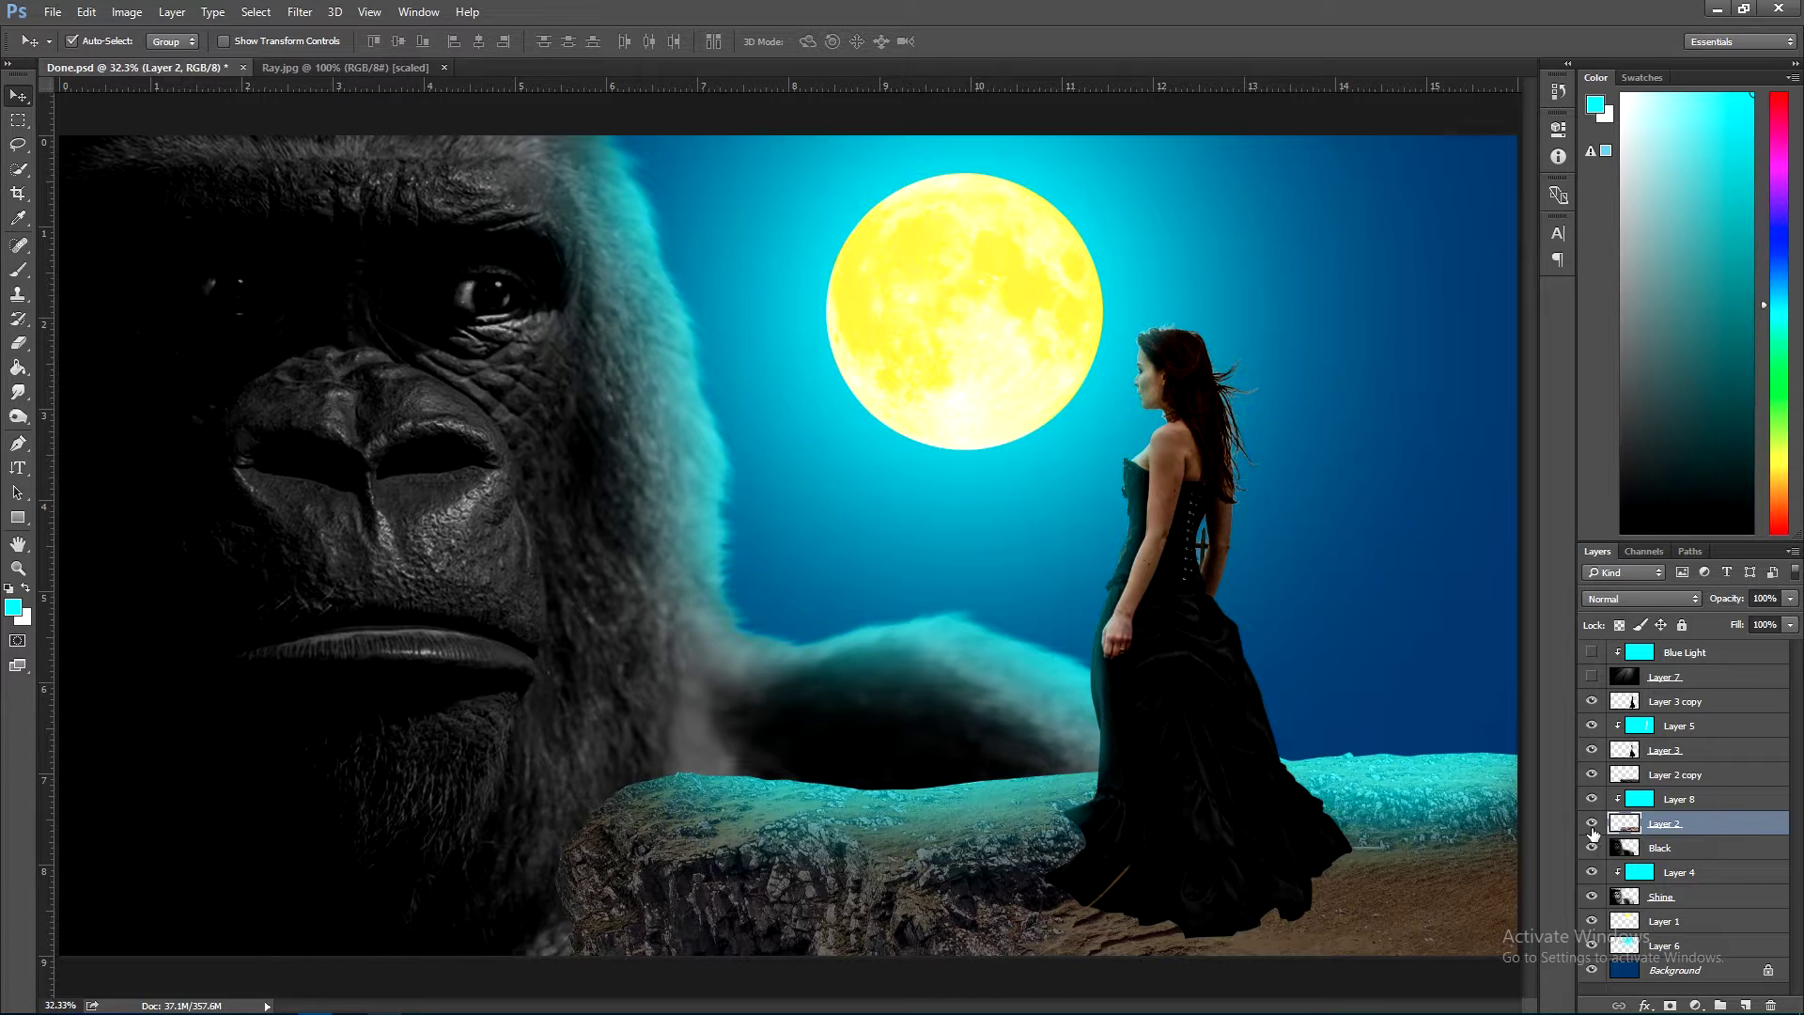
# - Set Layer 2 to 86% opacity and erase Layer 8's cyan tint from the rock front
pyautogui.moveTo(1719, 598); pyautogui.dragTo(1705, 607)
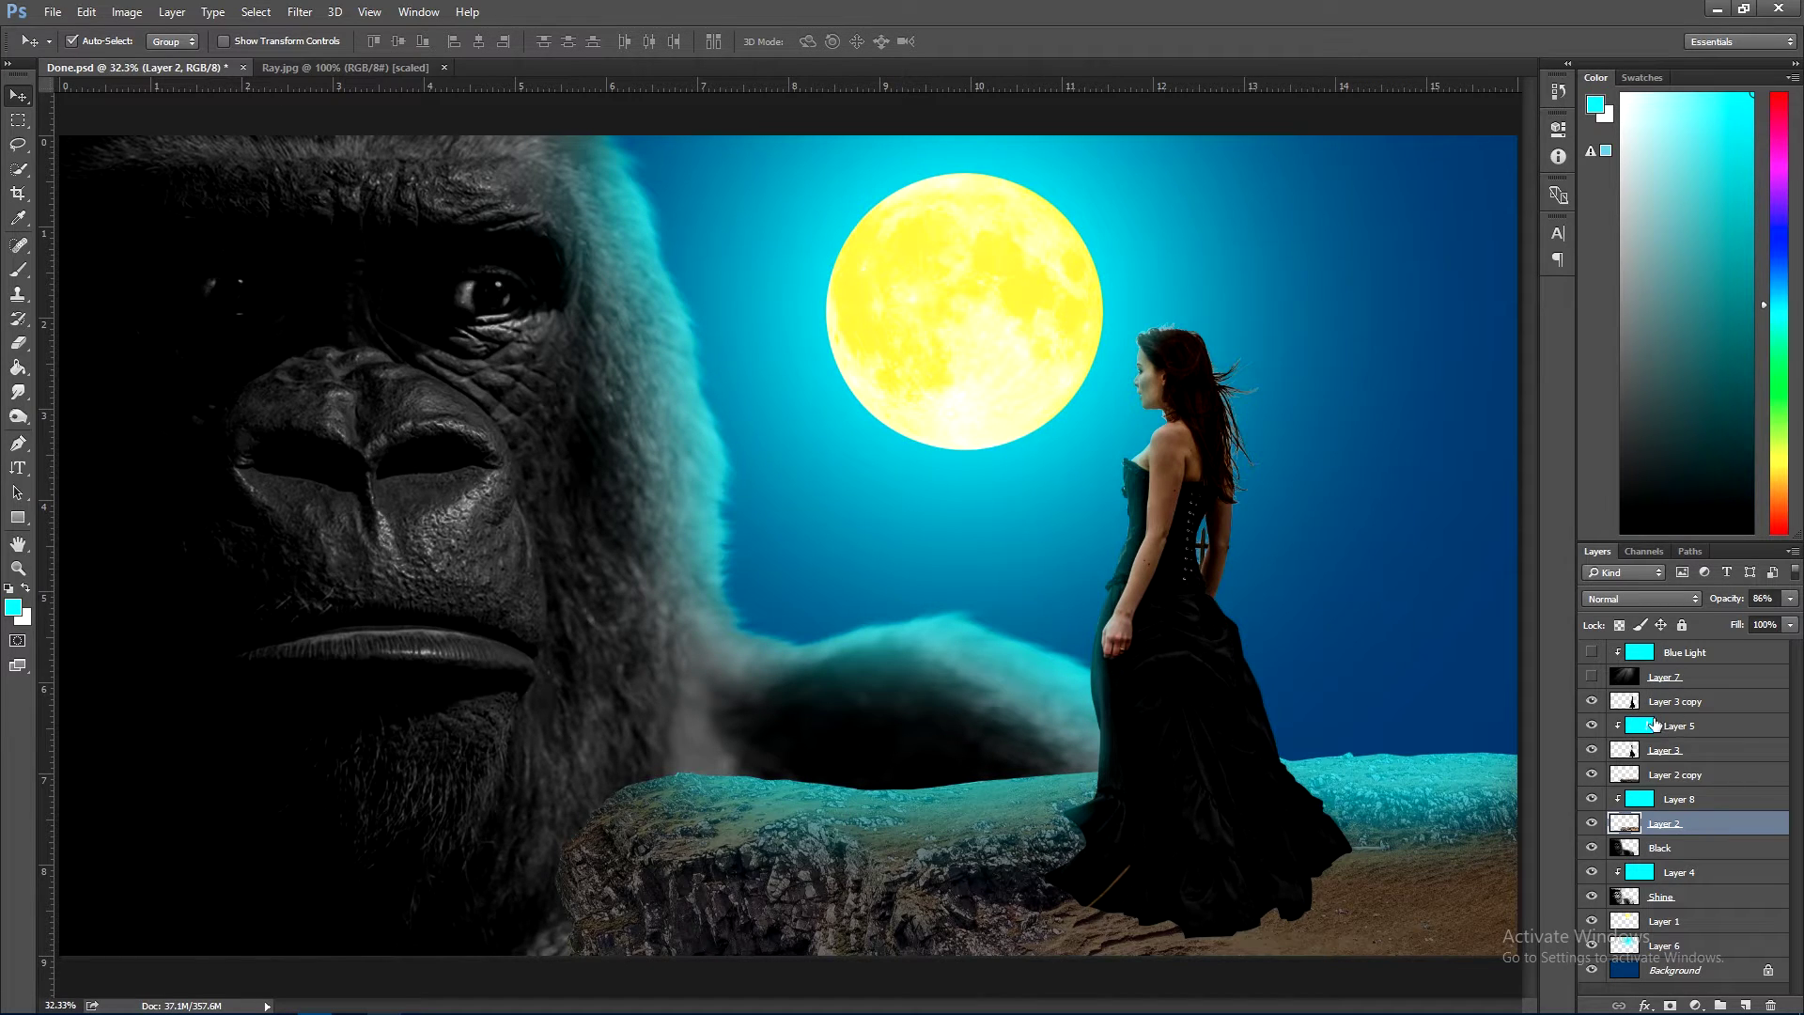
pyautogui.click(1695, 803)
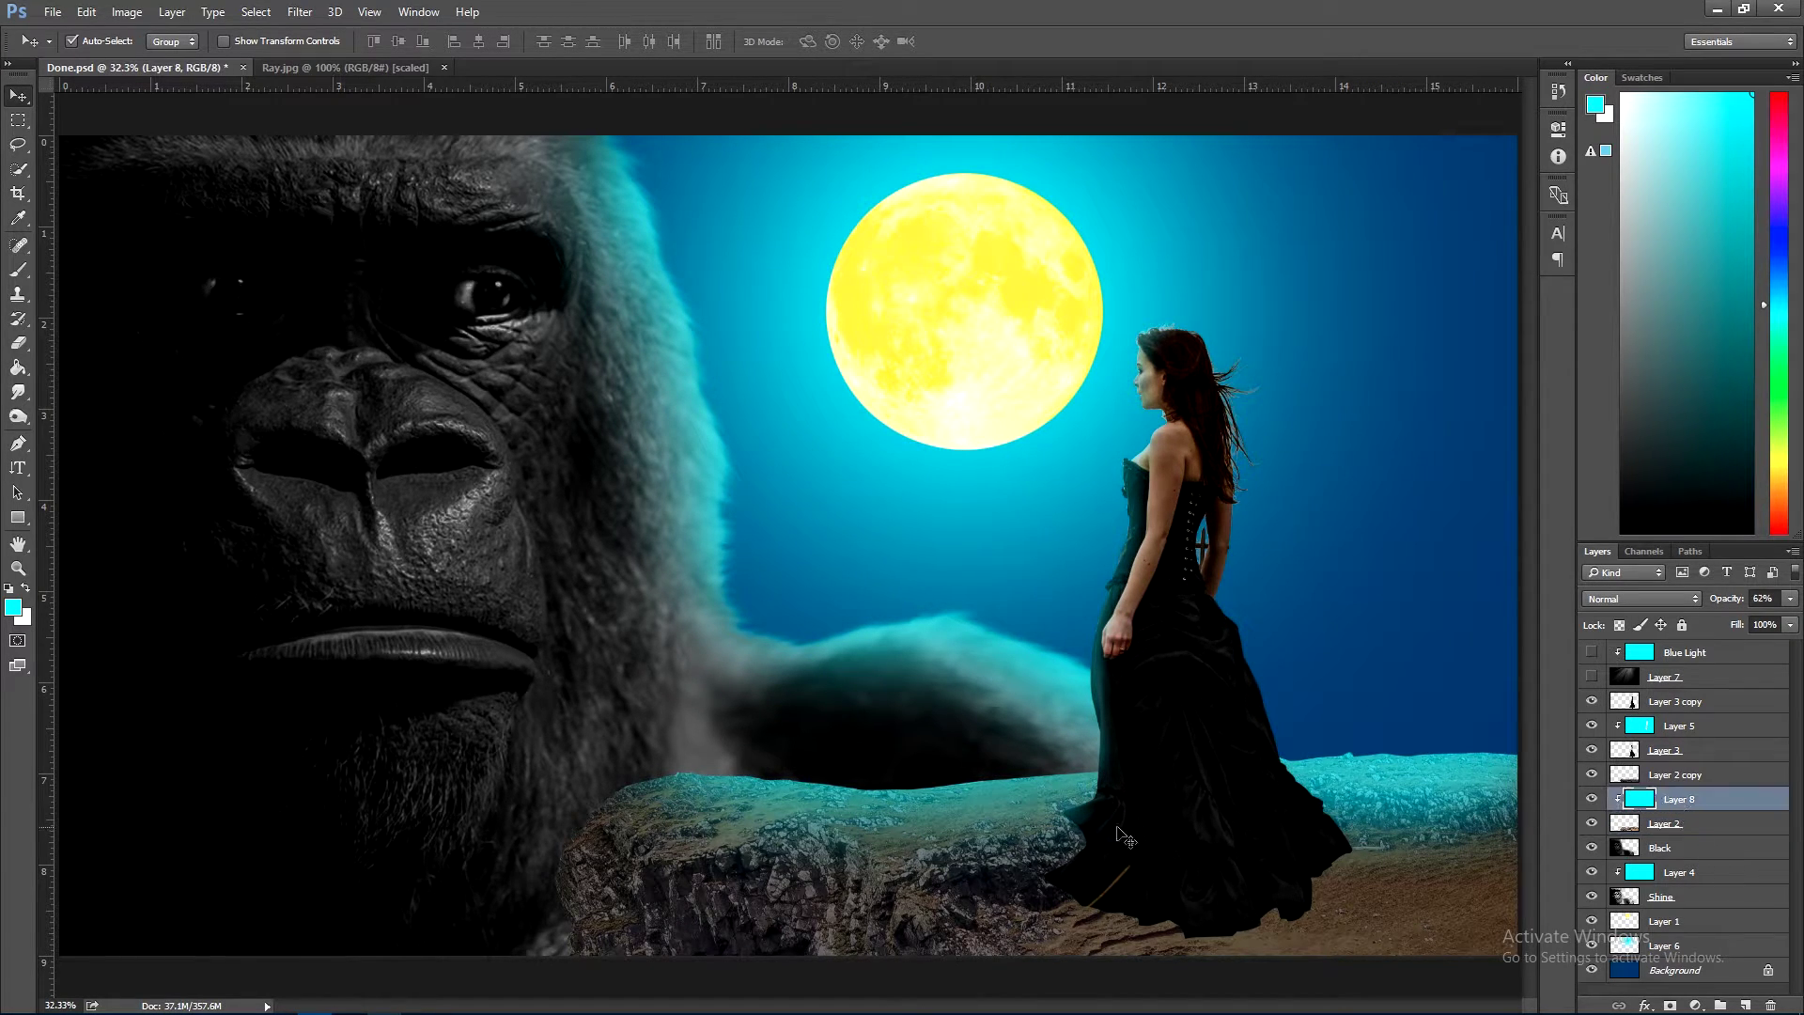
pyautogui.press('e')
pyautogui.moveTo(789, 700)
pyautogui.mouseDown()
pyautogui.moveTo(1091, 923)
pyautogui.moveTo(685, 906)
pyautogui.moveTo(846, 905)
pyautogui.moveTo(622, 925)
pyautogui.mouseUp()
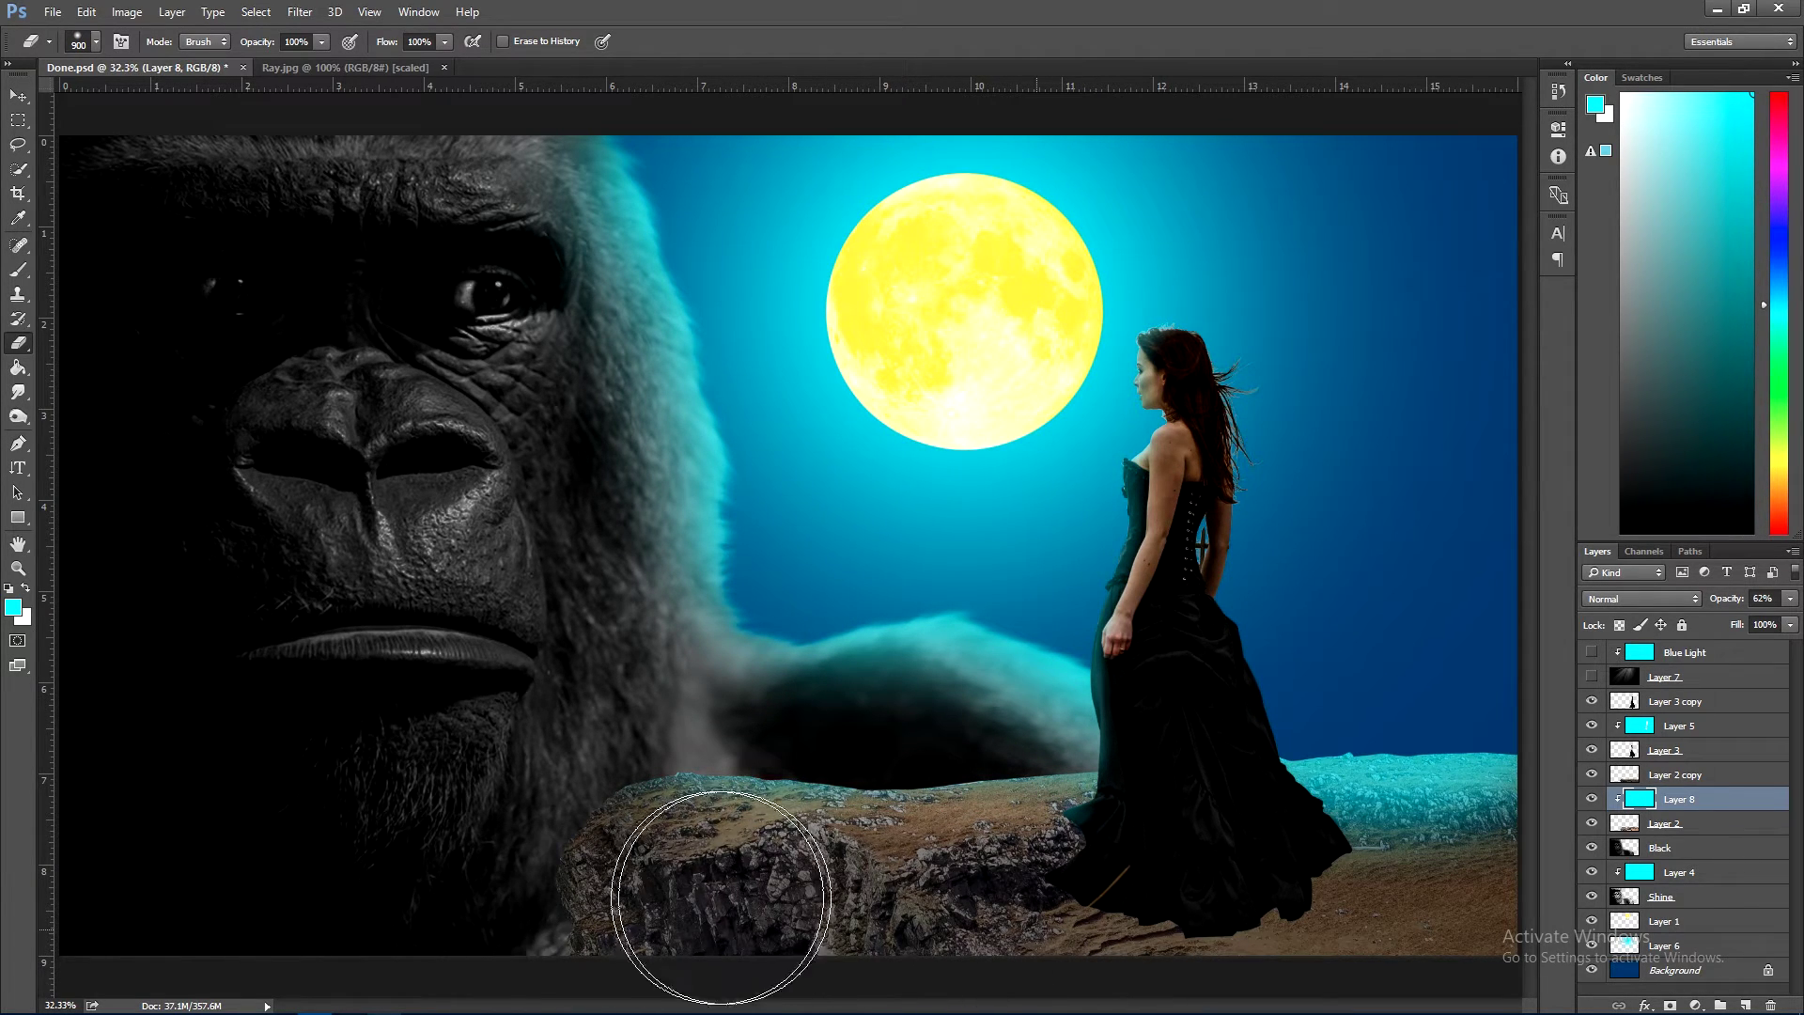
pyautogui.hotkey('ctrl', 'z')
pyautogui.moveTo(1086, 911)
pyautogui.mouseDown()
pyautogui.moveTo(563, 906)
pyautogui.moveTo(1069, 962)
pyautogui.mouseUp()
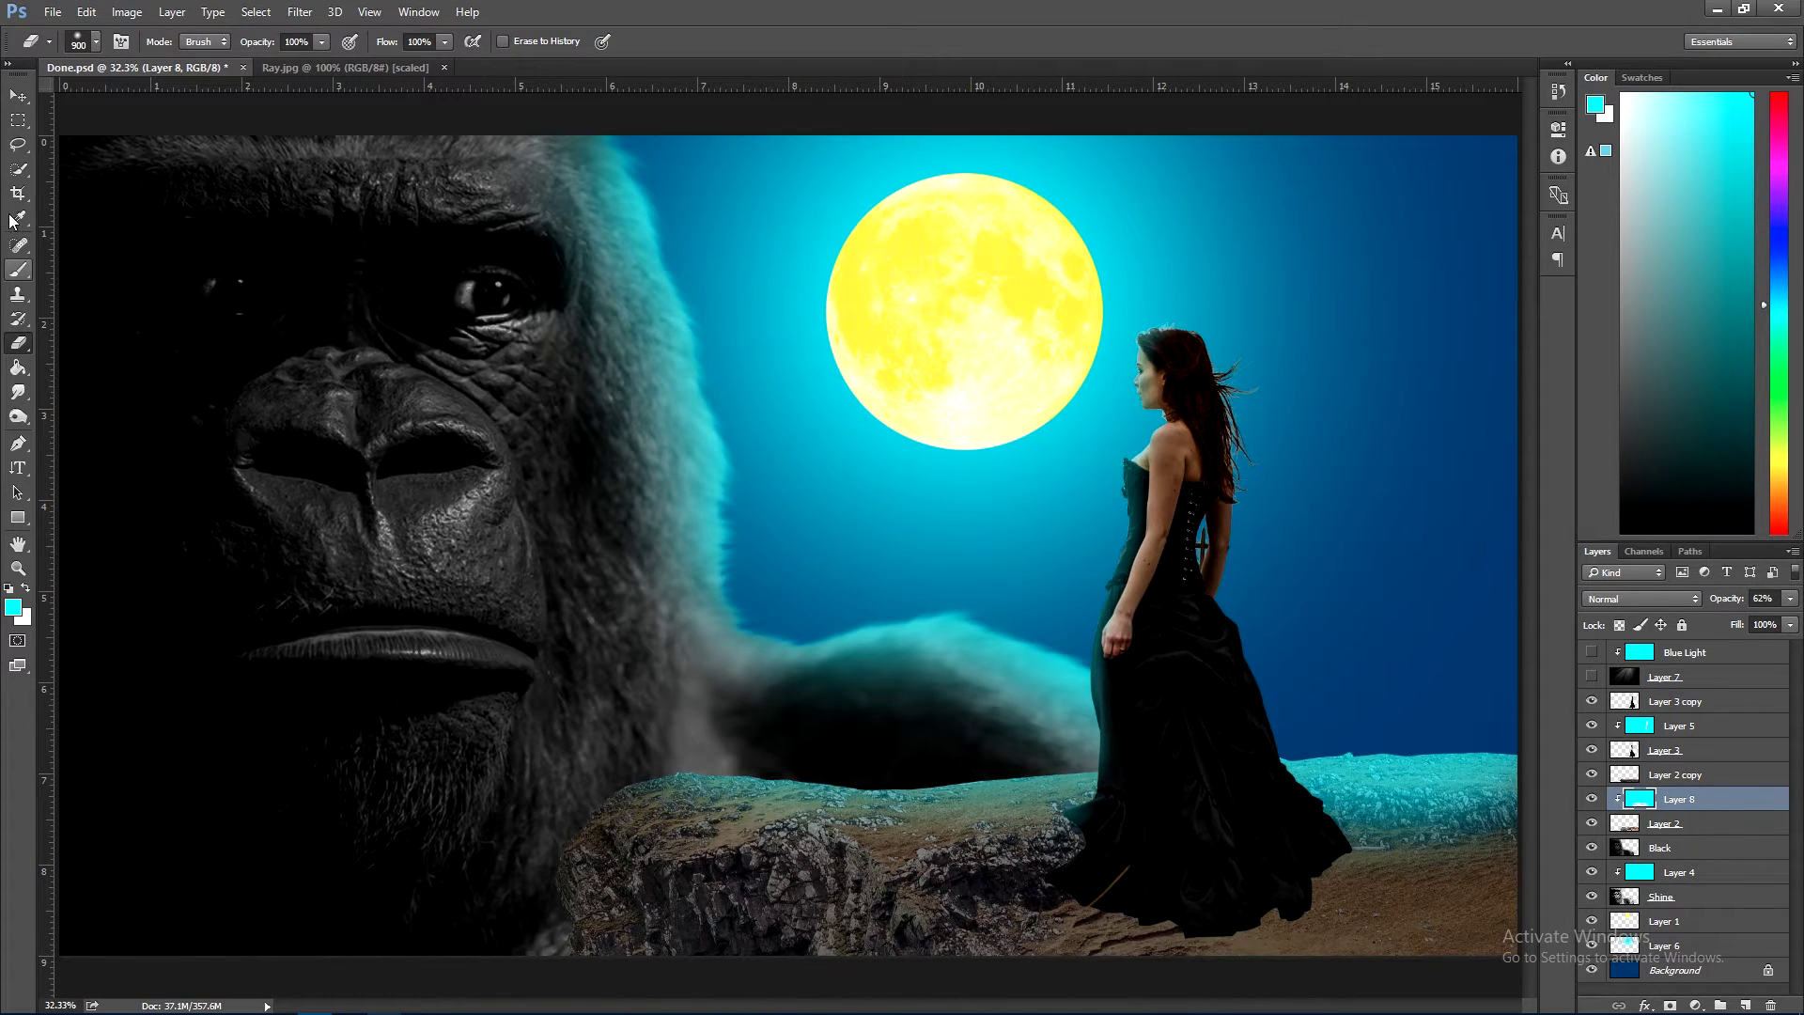
# - Preview the scene by toggling the Blue Light layer on and off
pyautogui.click(18, 96)
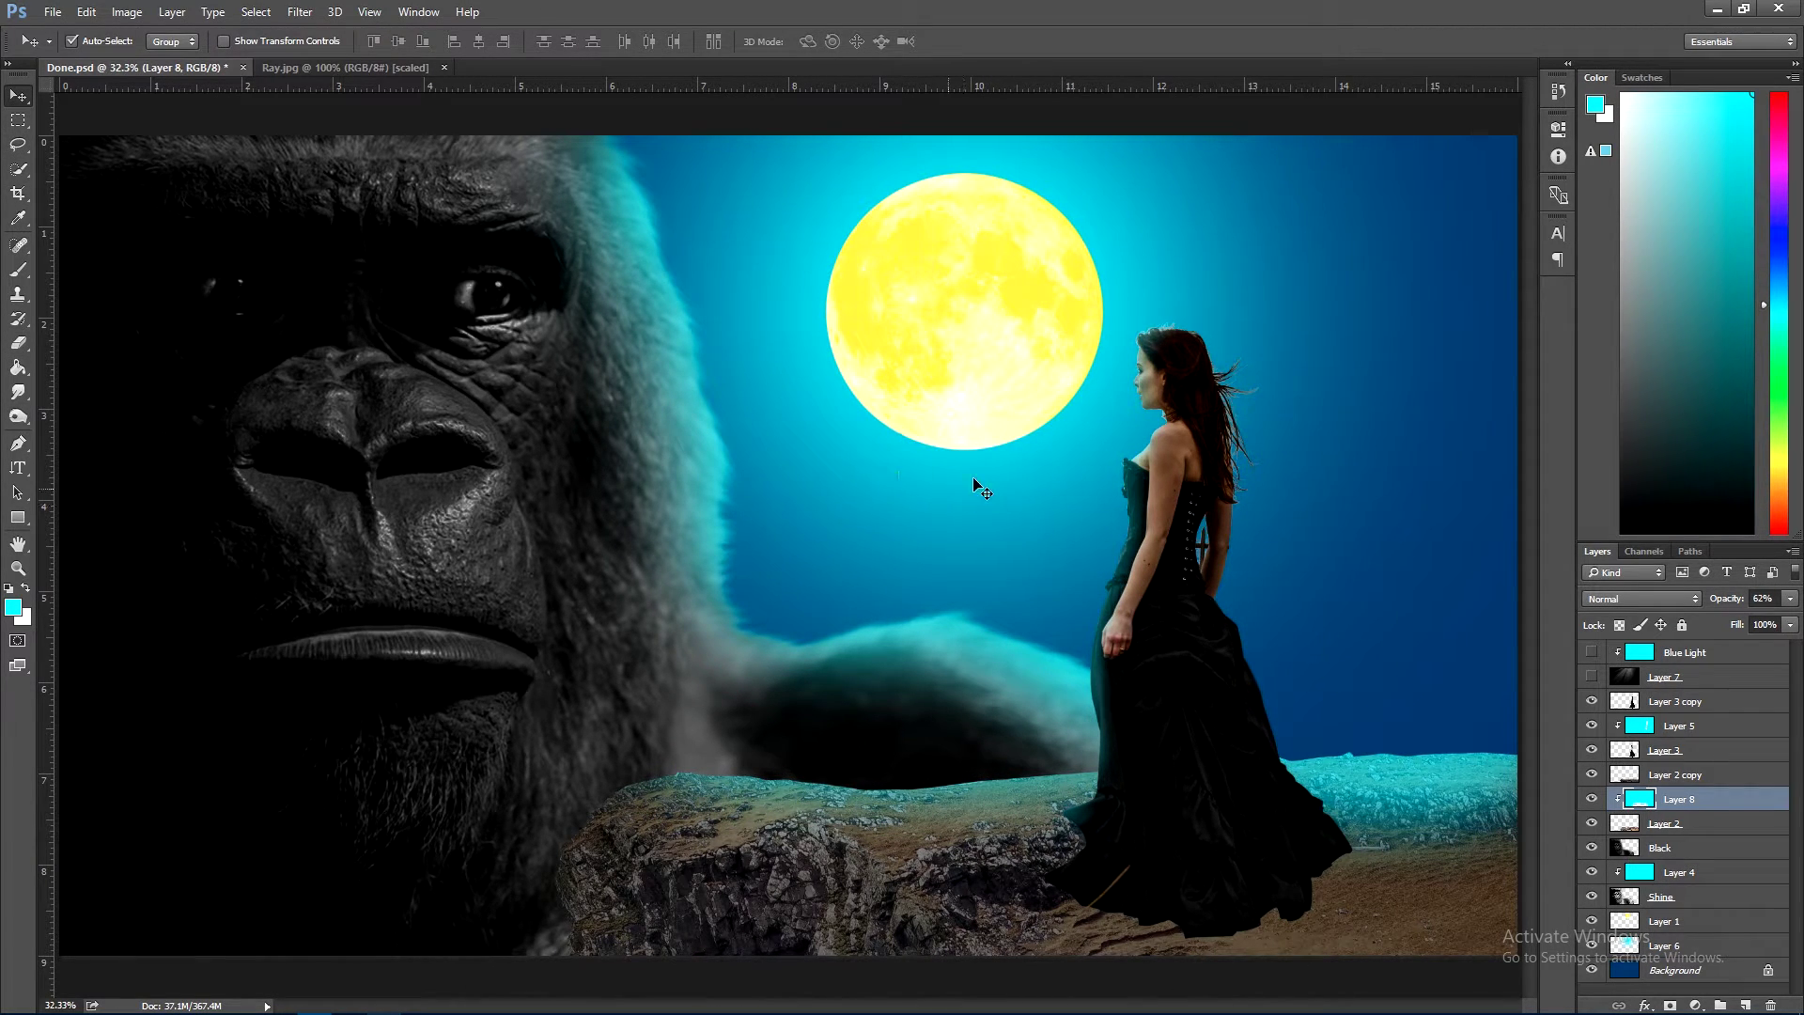
pyautogui.click(1591, 677)
pyautogui.click(1592, 652)
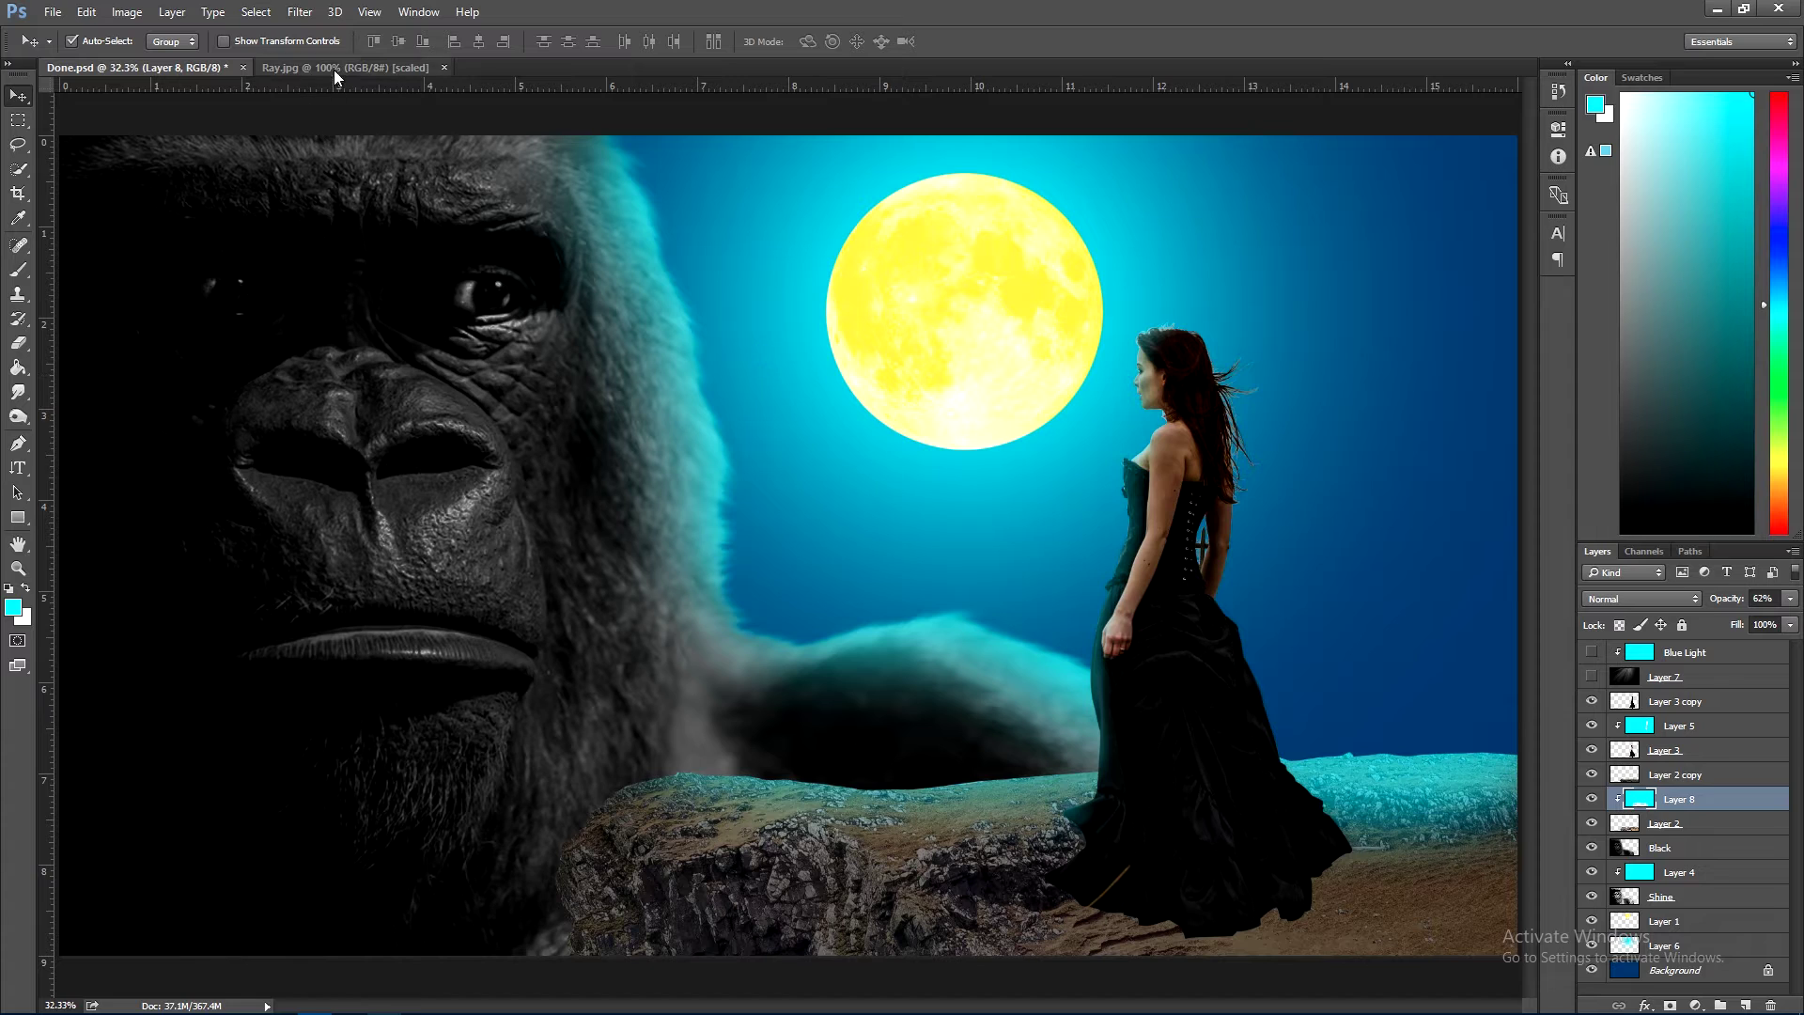
# - Close Ray.jpg and float Done.psd in its own window
pyautogui.click(334, 69)
pyautogui.click(444, 68)
pyautogui.moveTo(404, 88); pyautogui.dragTo(409, 86)
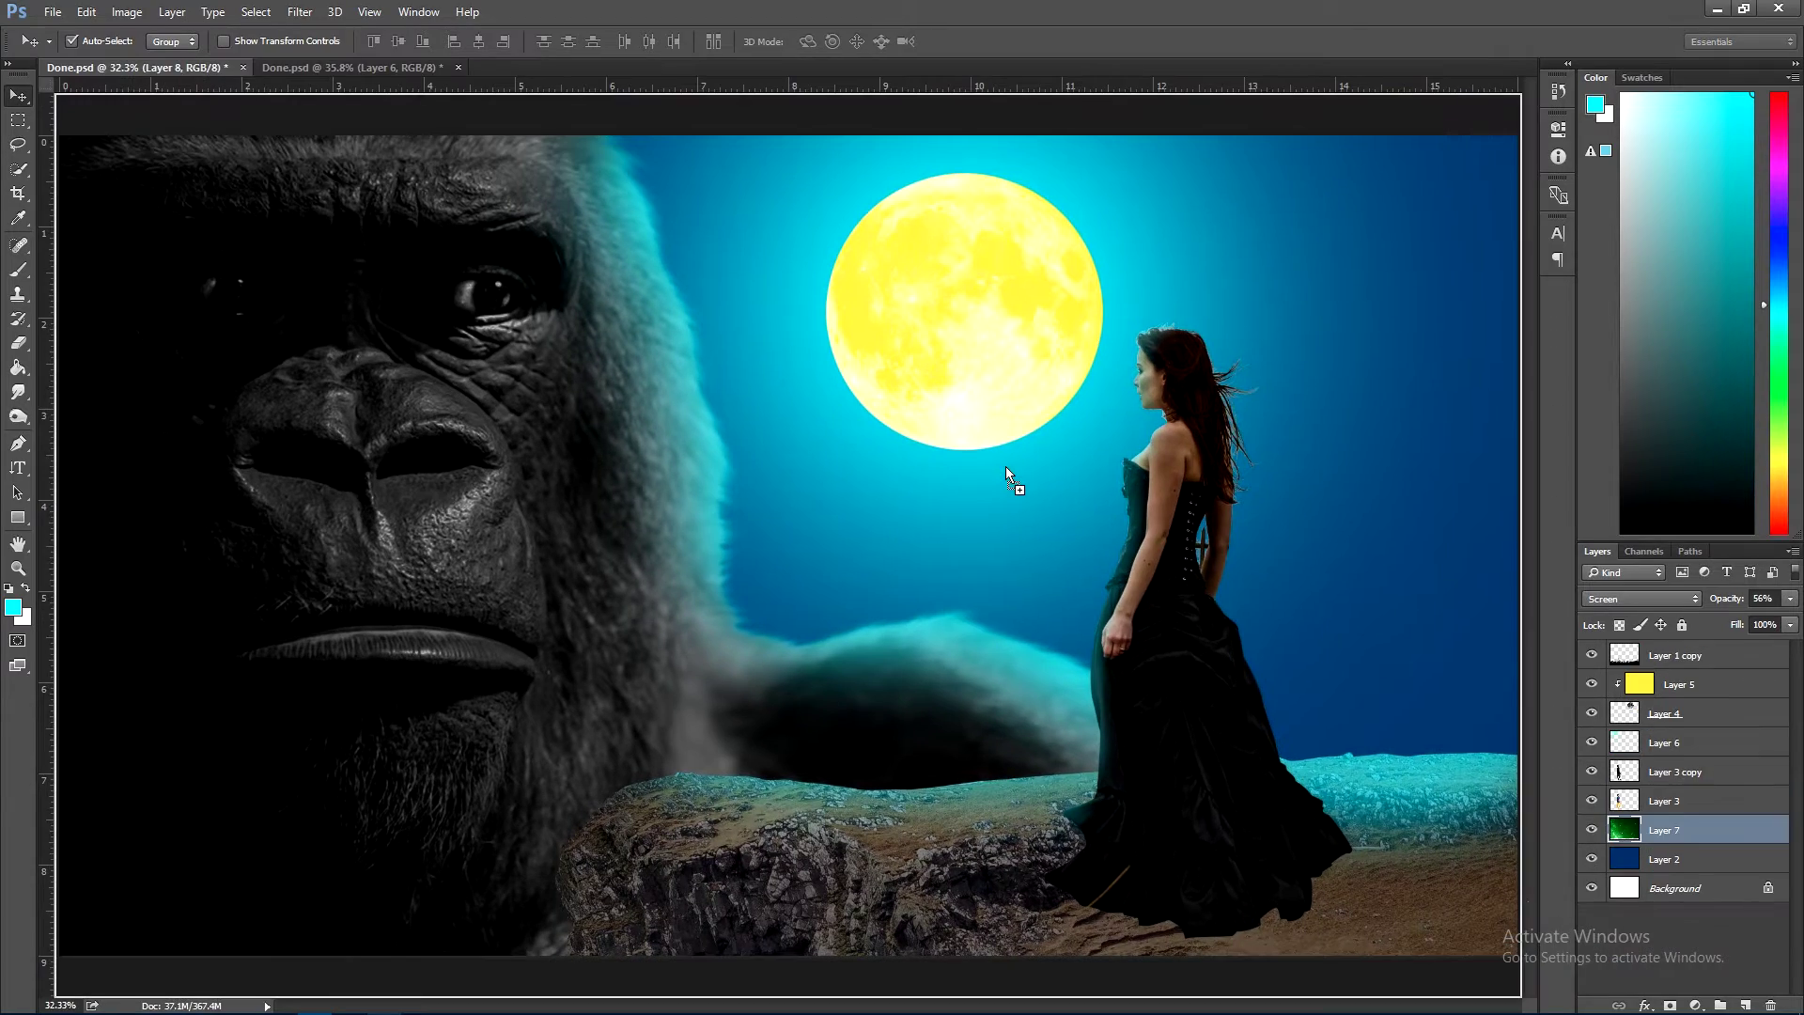
# - Bring in the star layer, scale it to cover the canvas, and place it below Shine
pyautogui.hotkey('ctrl', 't')
pyautogui.moveTo(1060, 524); pyautogui.dragTo(699, 272)
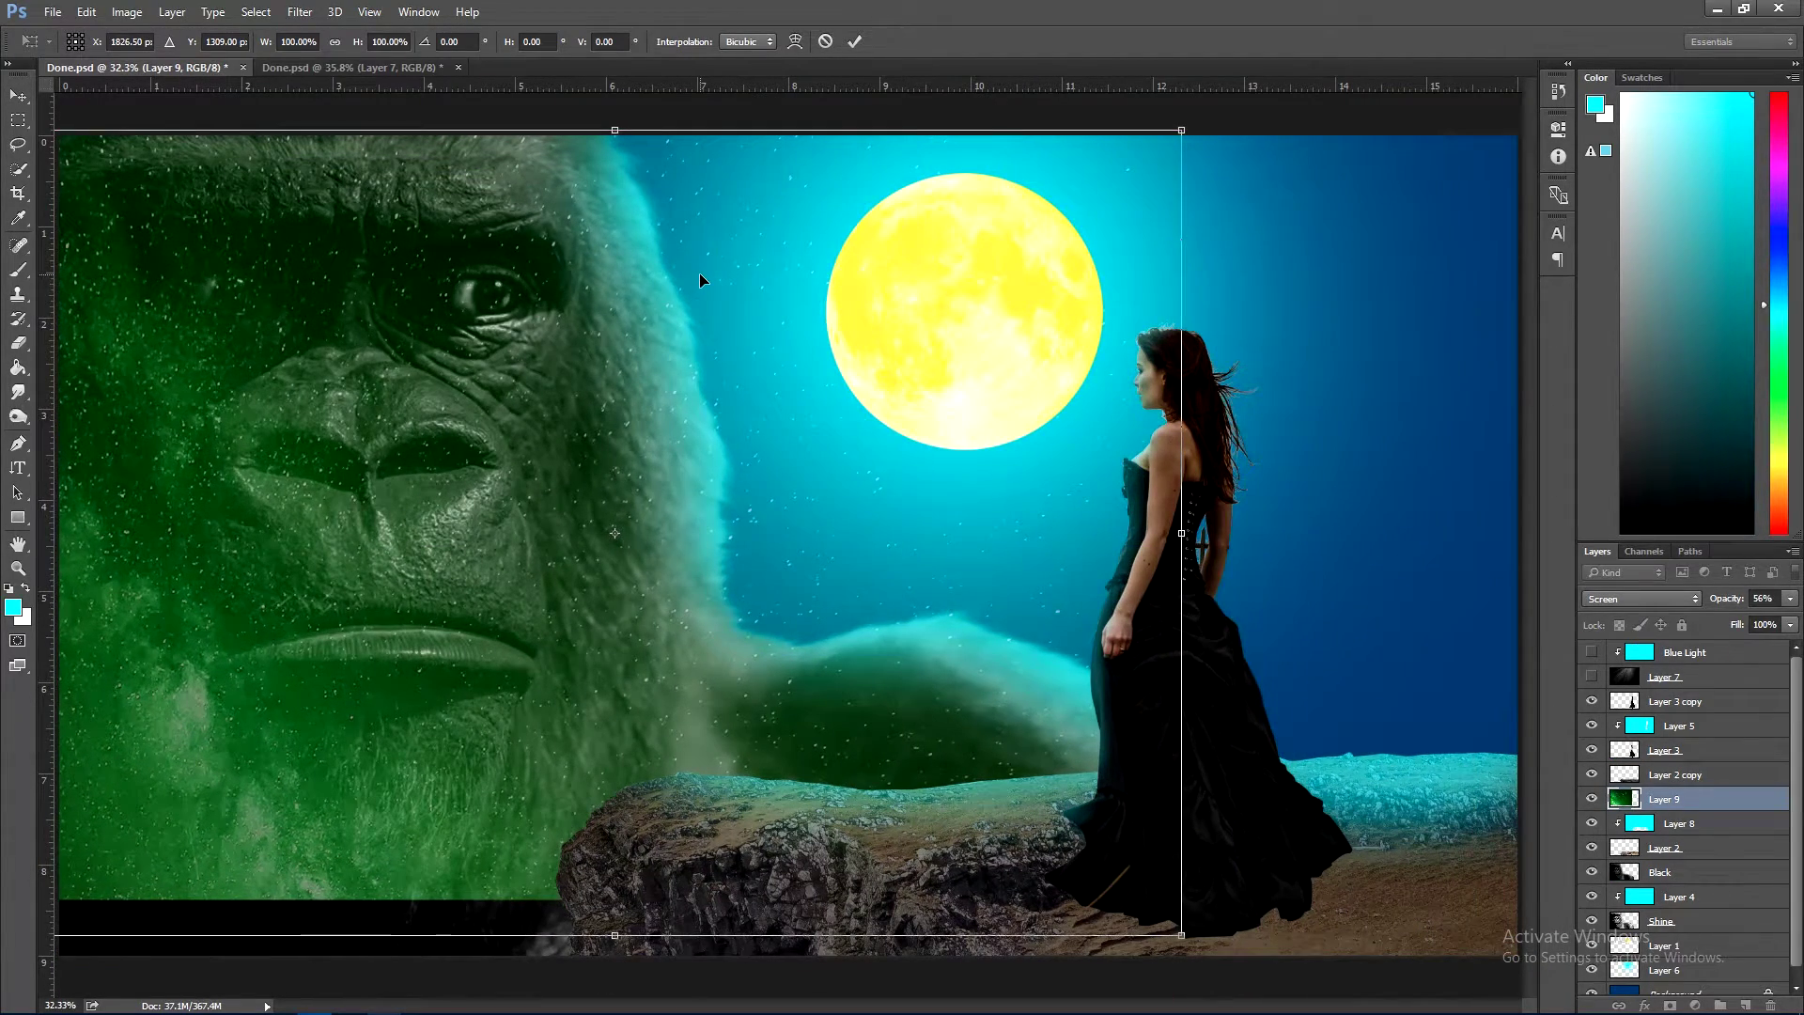
pyautogui.scroll(-1, 699, 272)
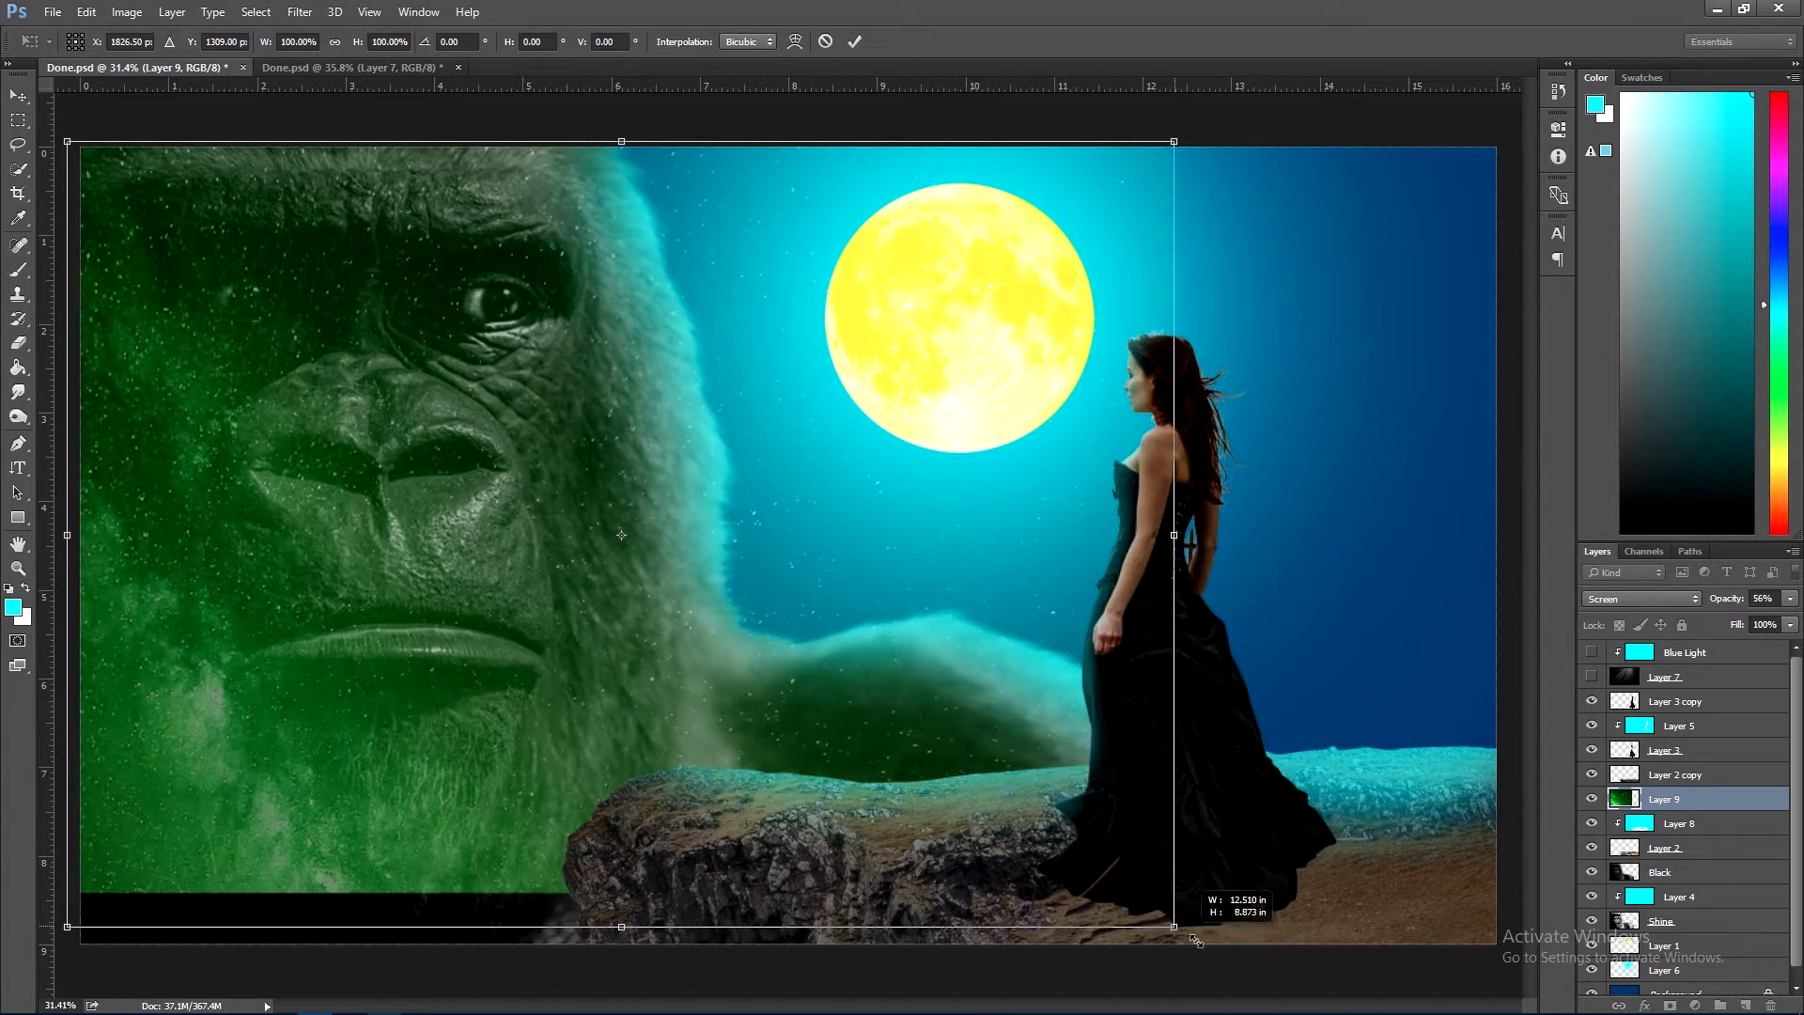
pyautogui.moveTo(1169, 918); pyautogui.dragTo(1522, 996)
pyautogui.press('Return')
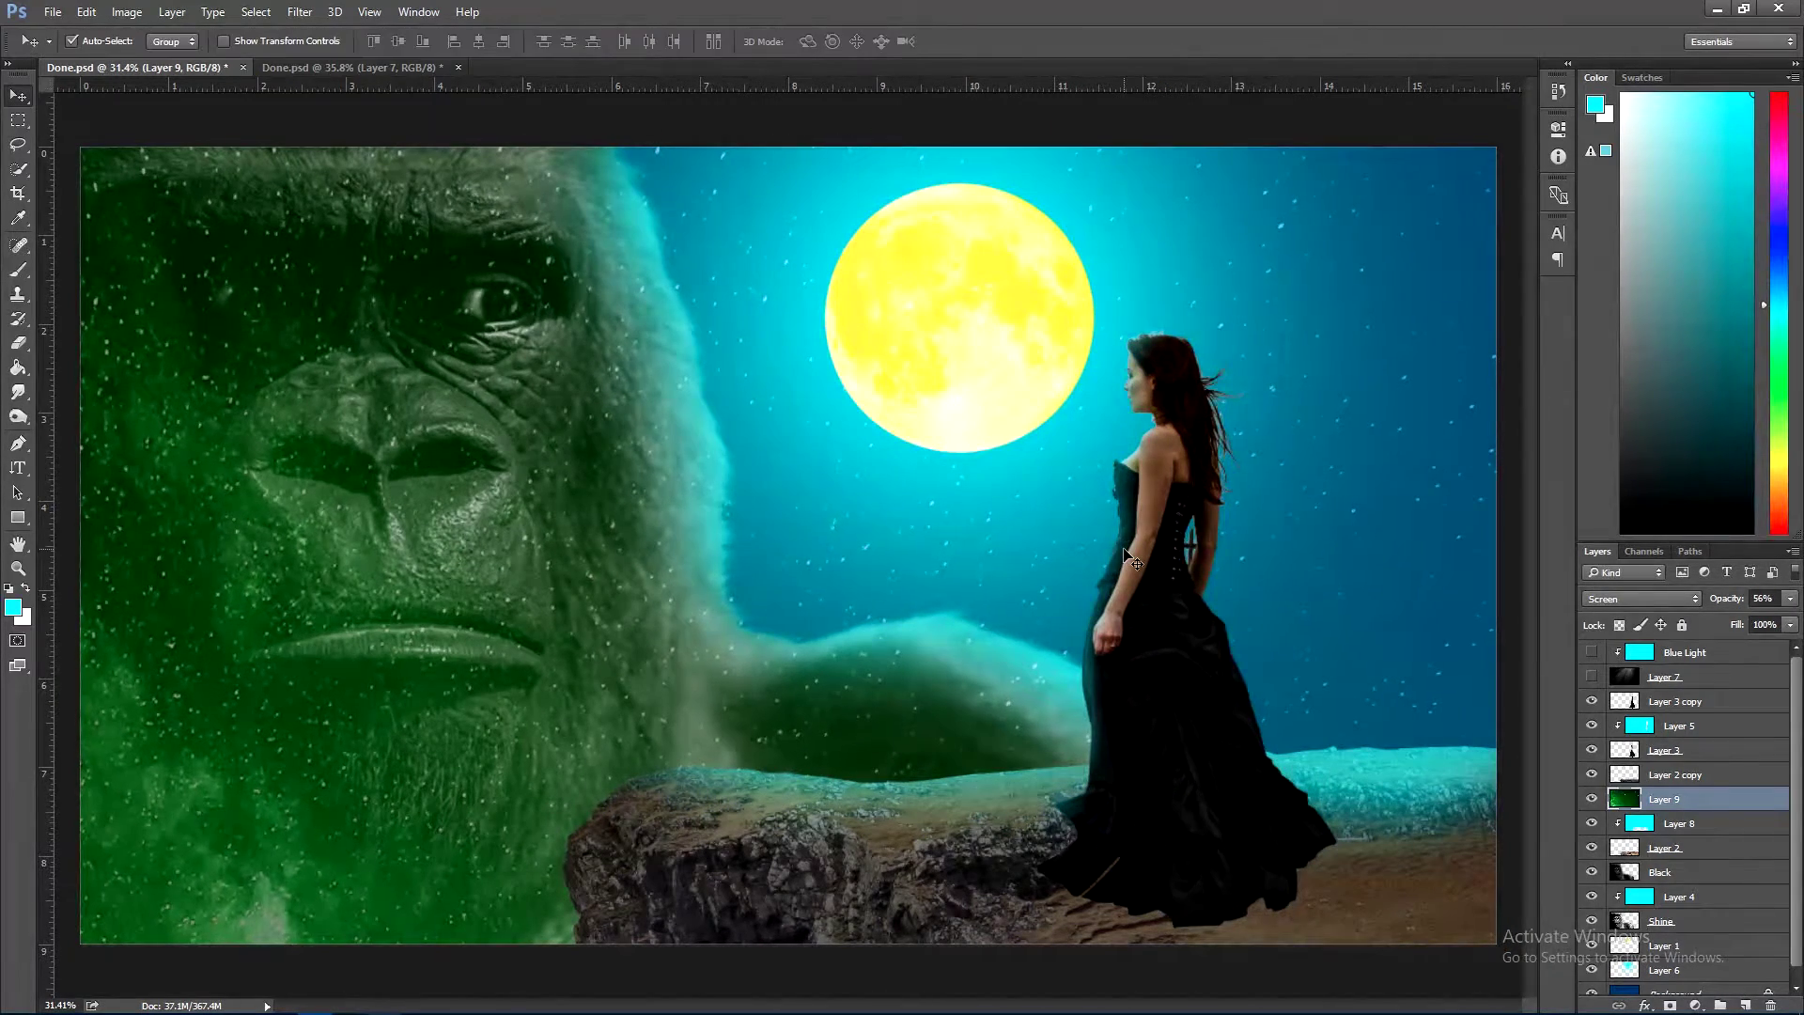
pyautogui.moveTo(1659, 798); pyautogui.dragTo(1660, 944)
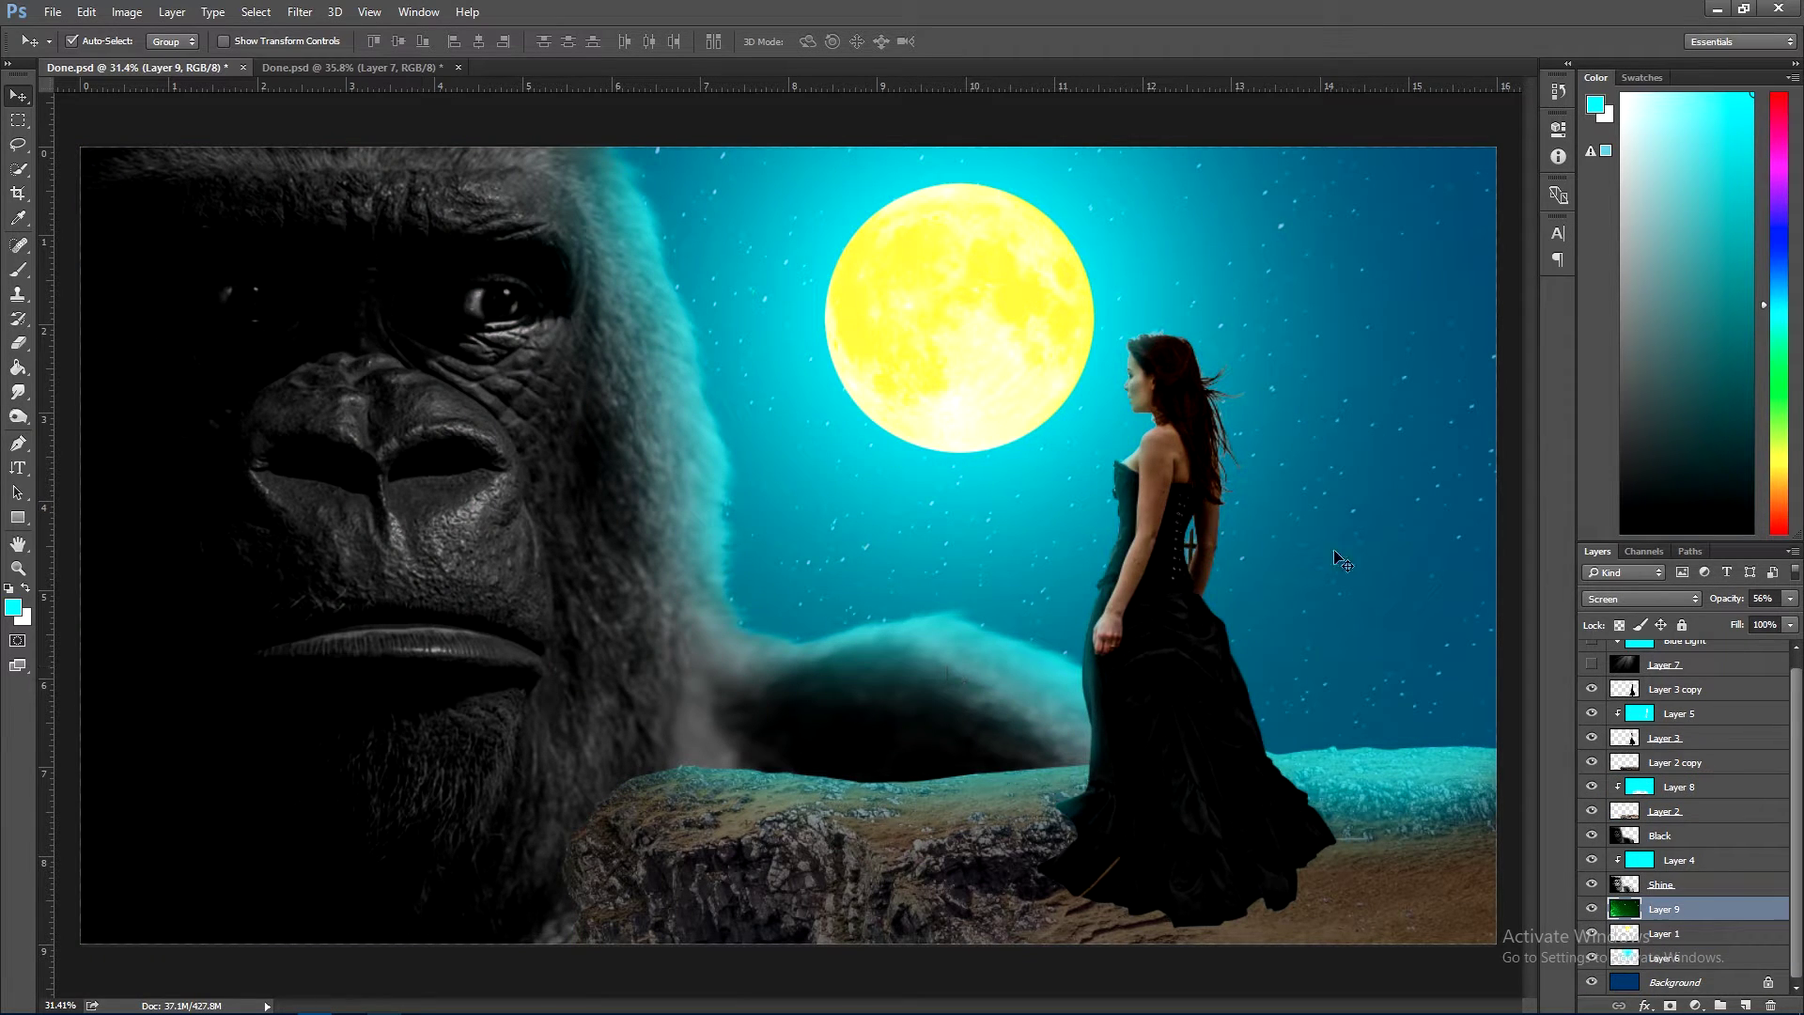
# - Hide Blue Light and Layer 7, compare the woman's layer, and add a layer above Layer 3 copy
pyautogui.scroll(1, 1606, 683)
pyautogui.click(1592, 652)
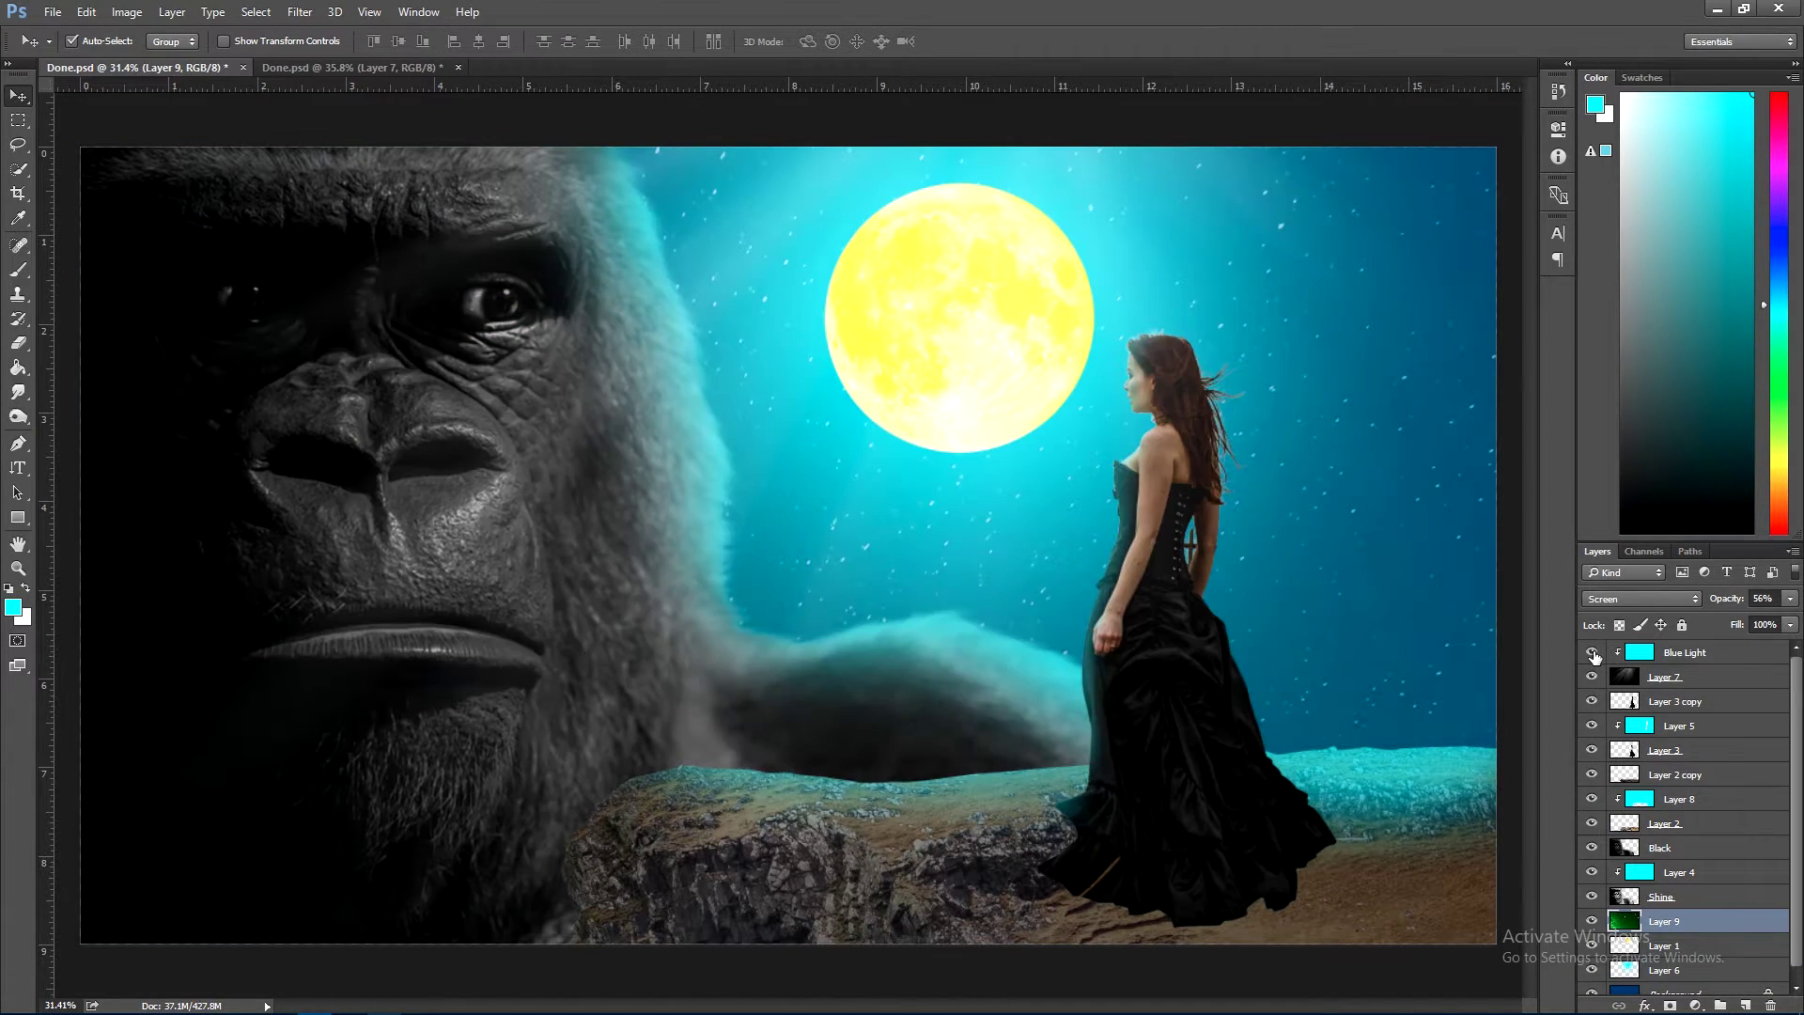
pyautogui.press('ctrl')
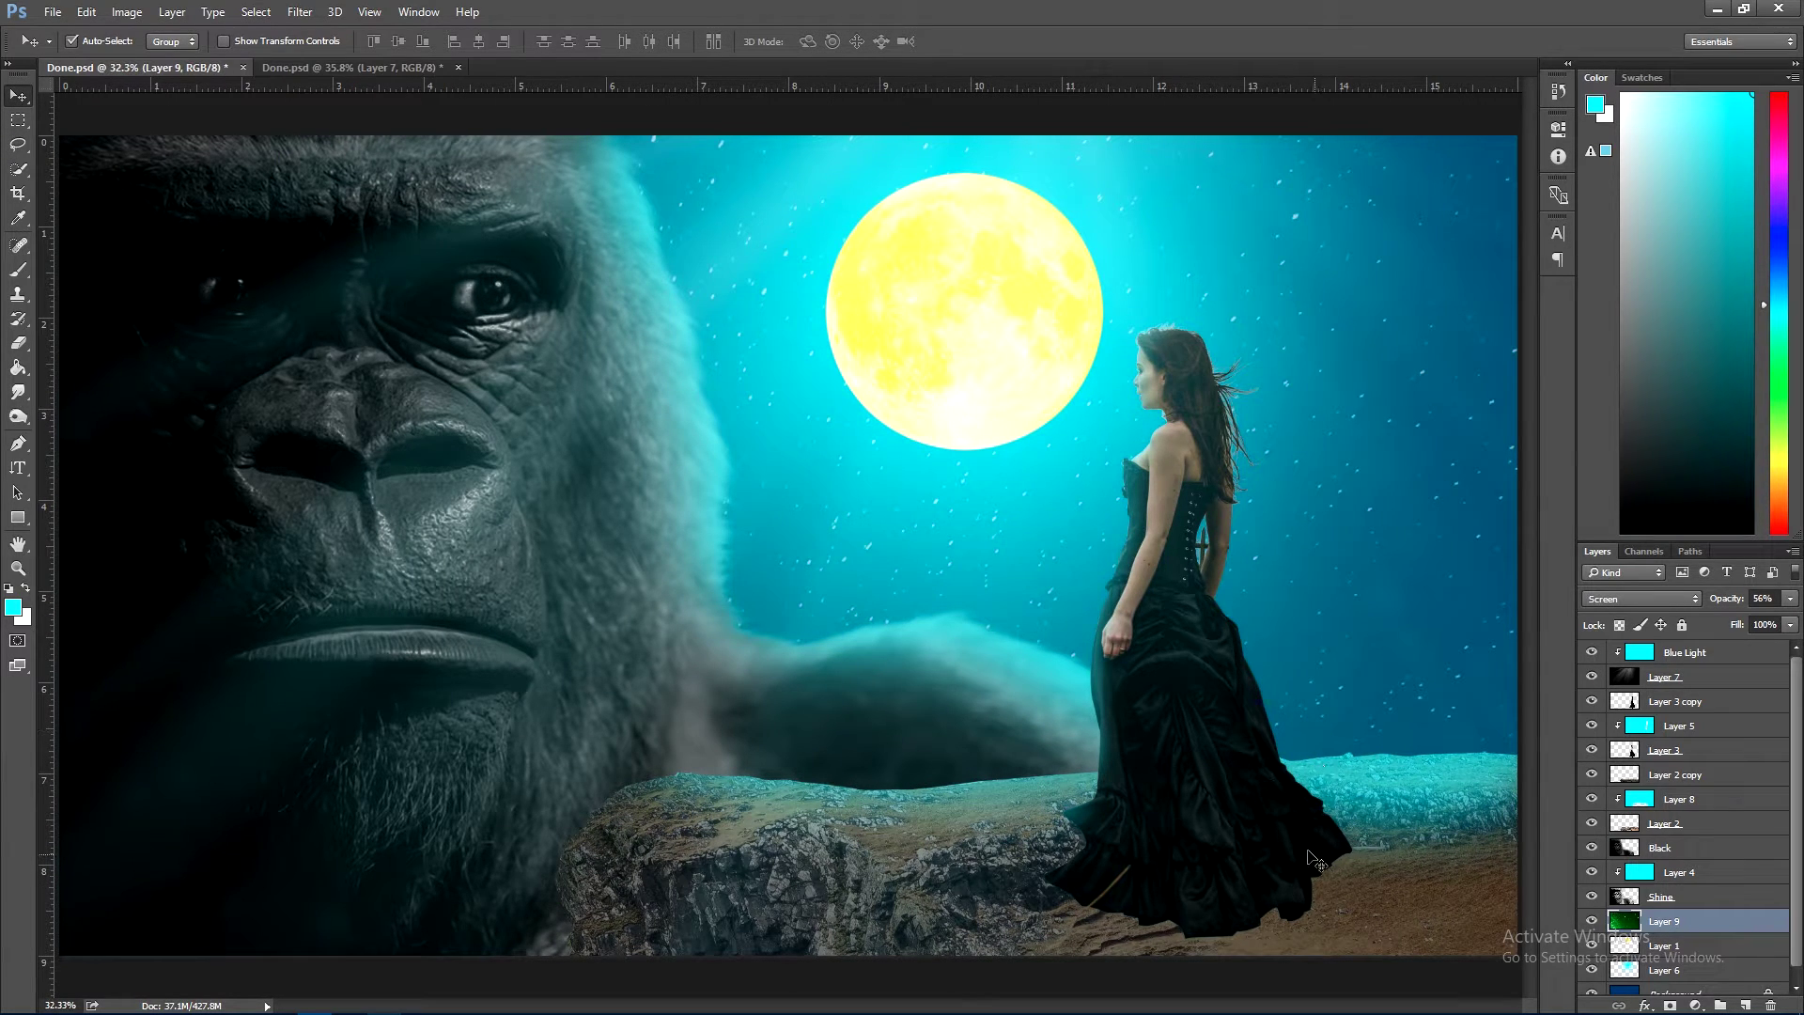
pyautogui.moveTo(1588, 651); pyautogui.dragTo(1596, 686)
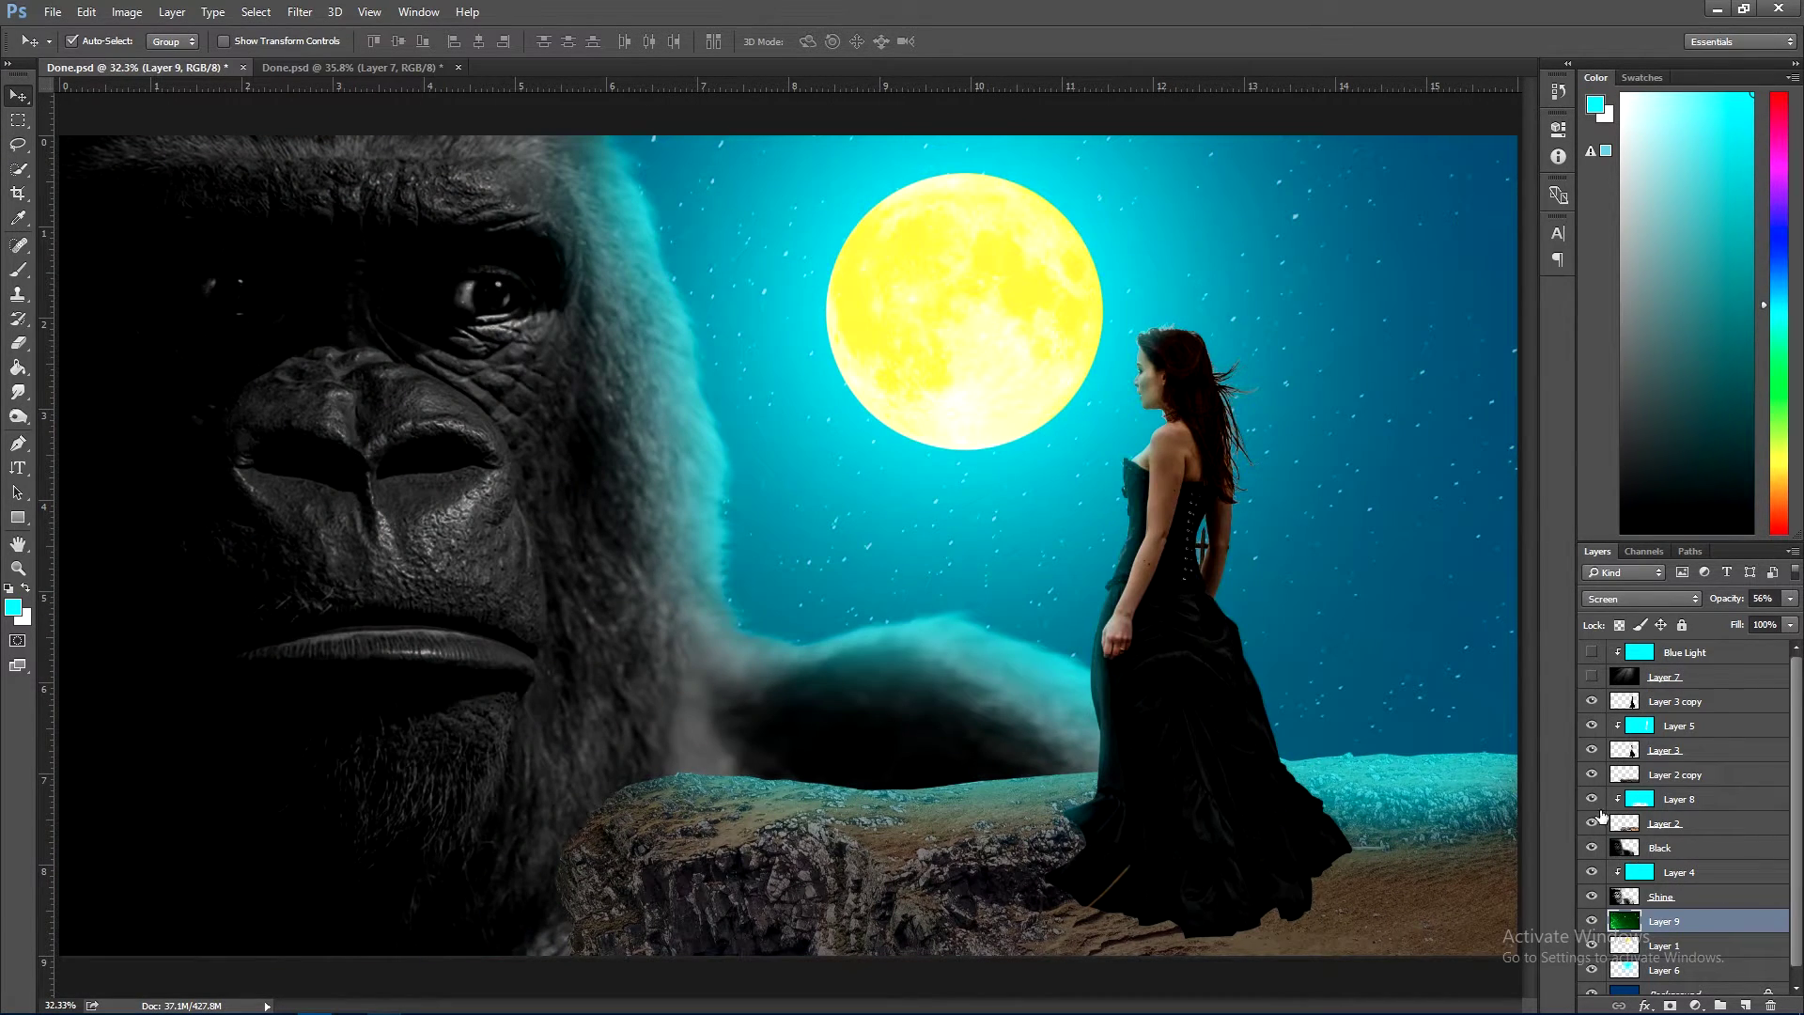
pyautogui.click(1658, 706)
pyautogui.click(1590, 702)
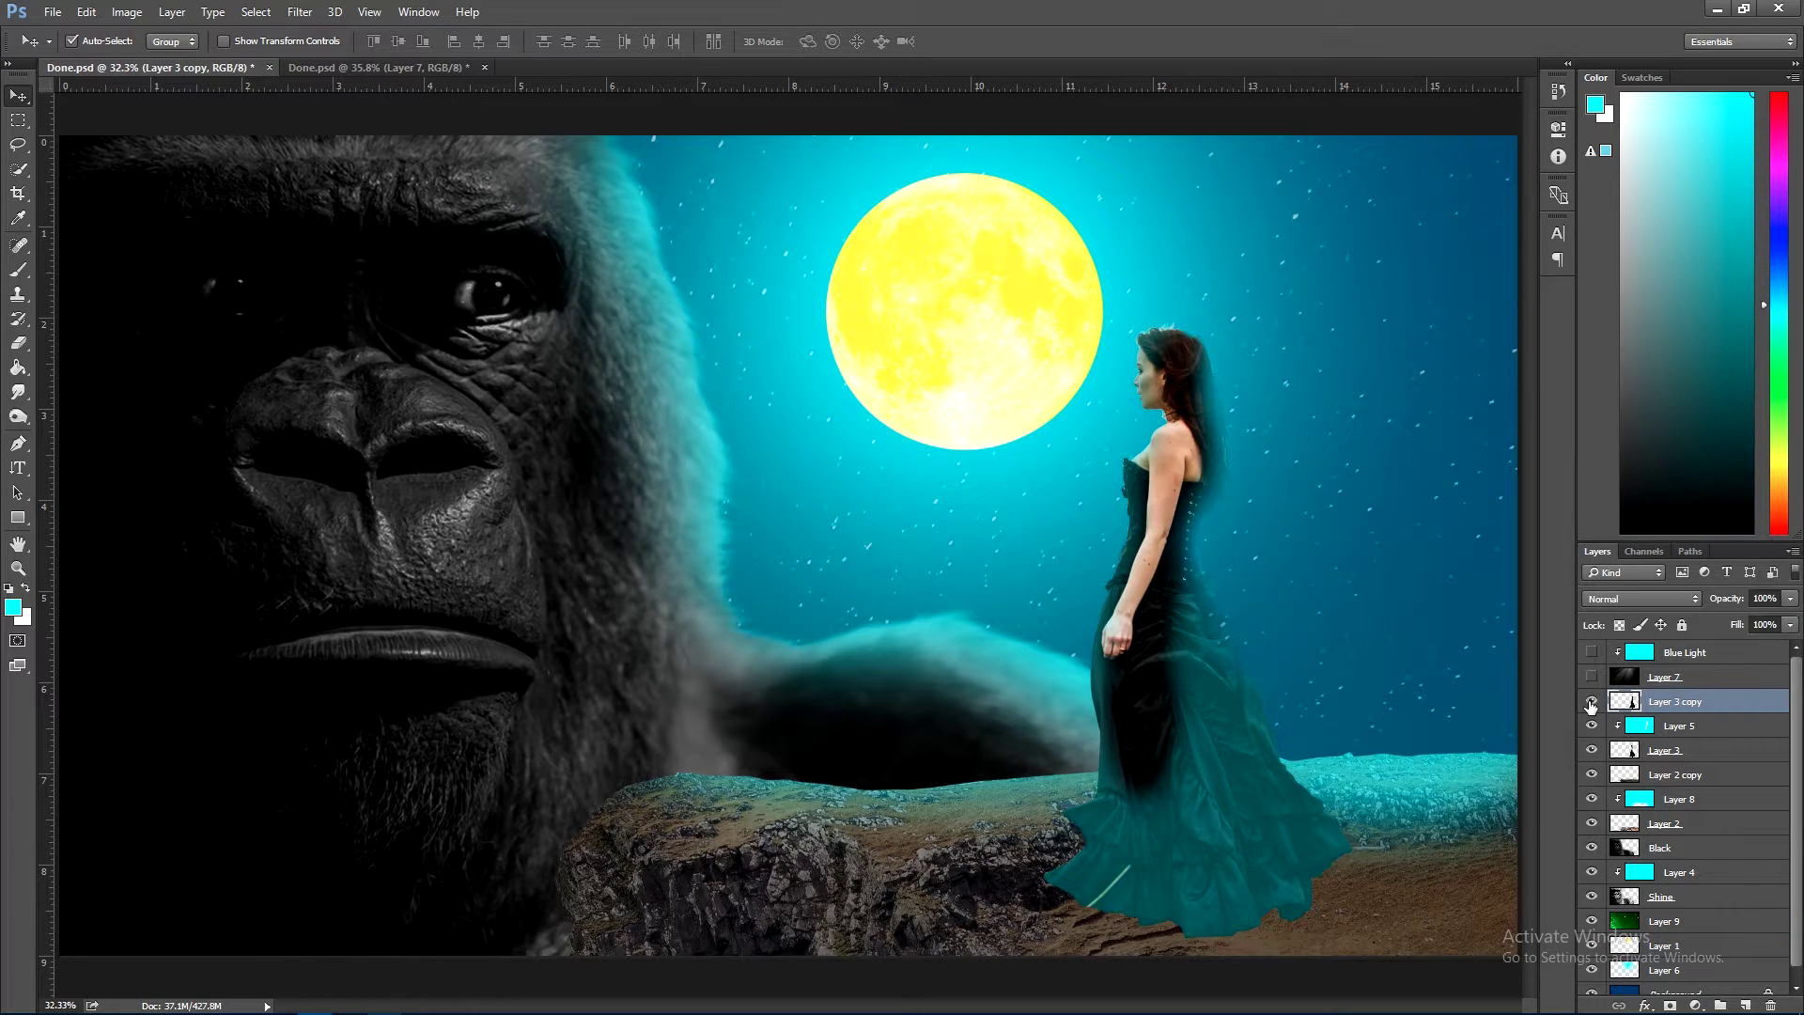
pyautogui.click(1590, 702)
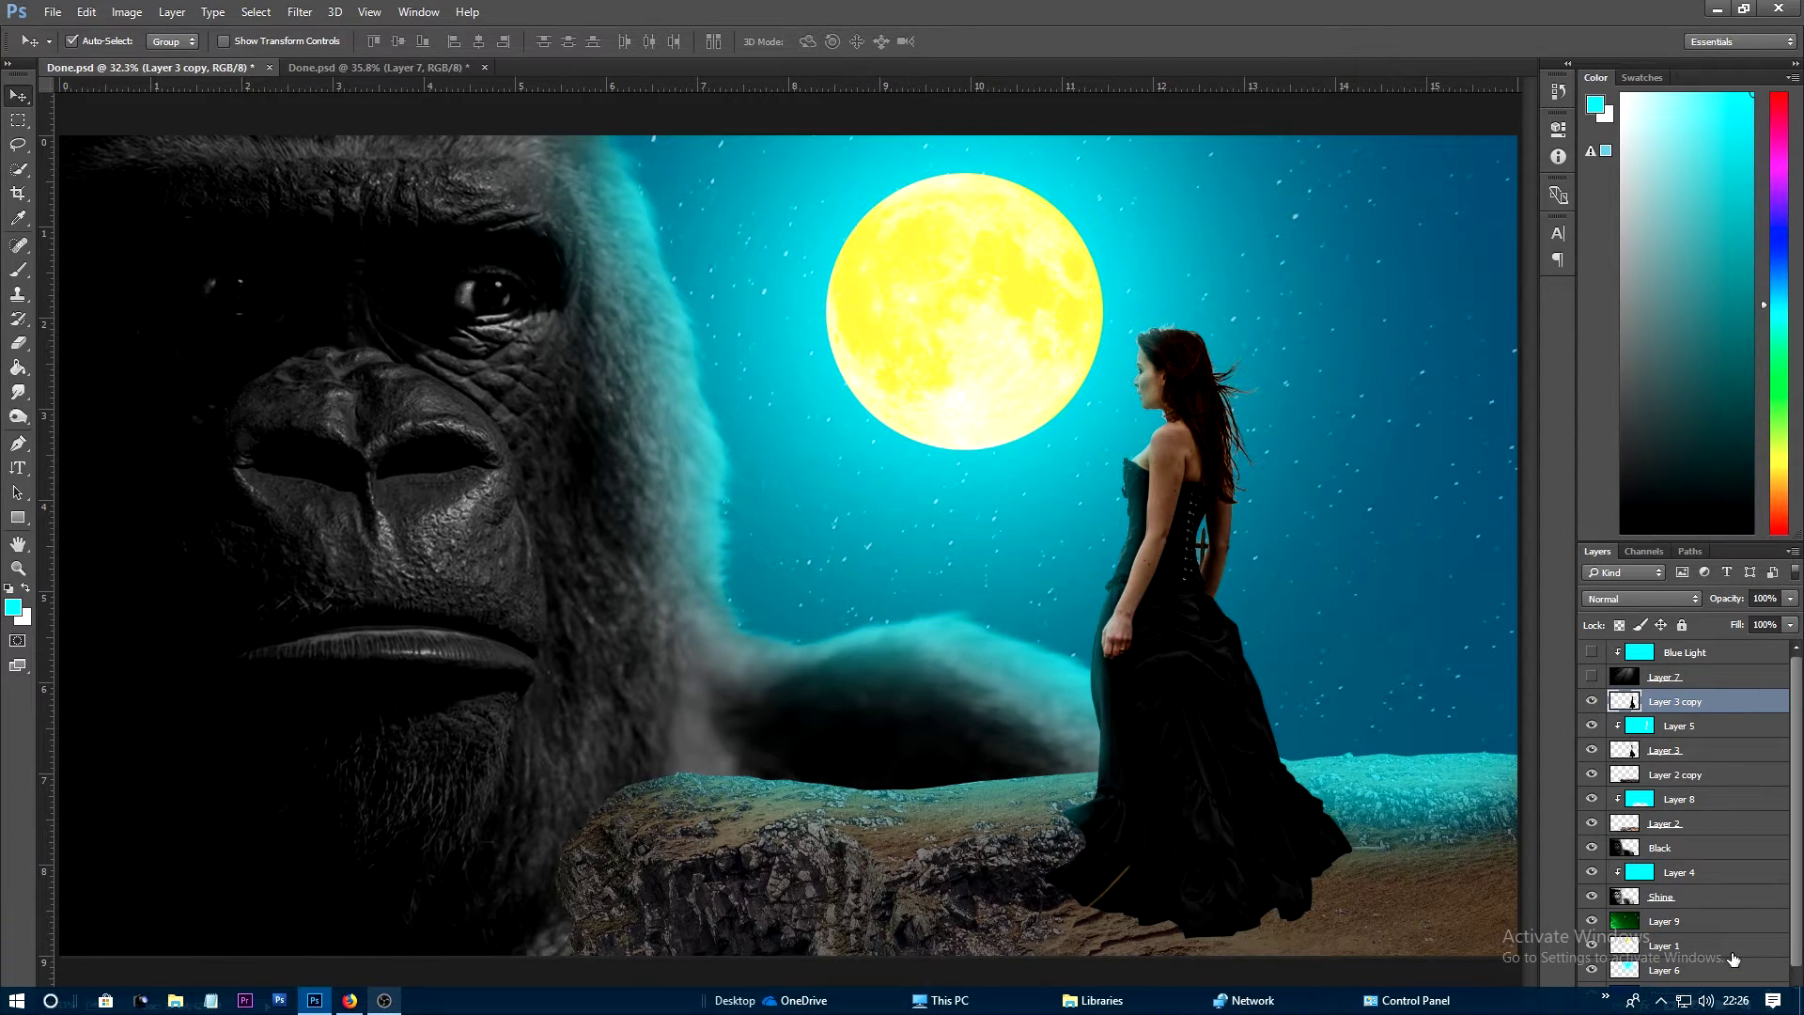
pyautogui.click(1745, 1005)
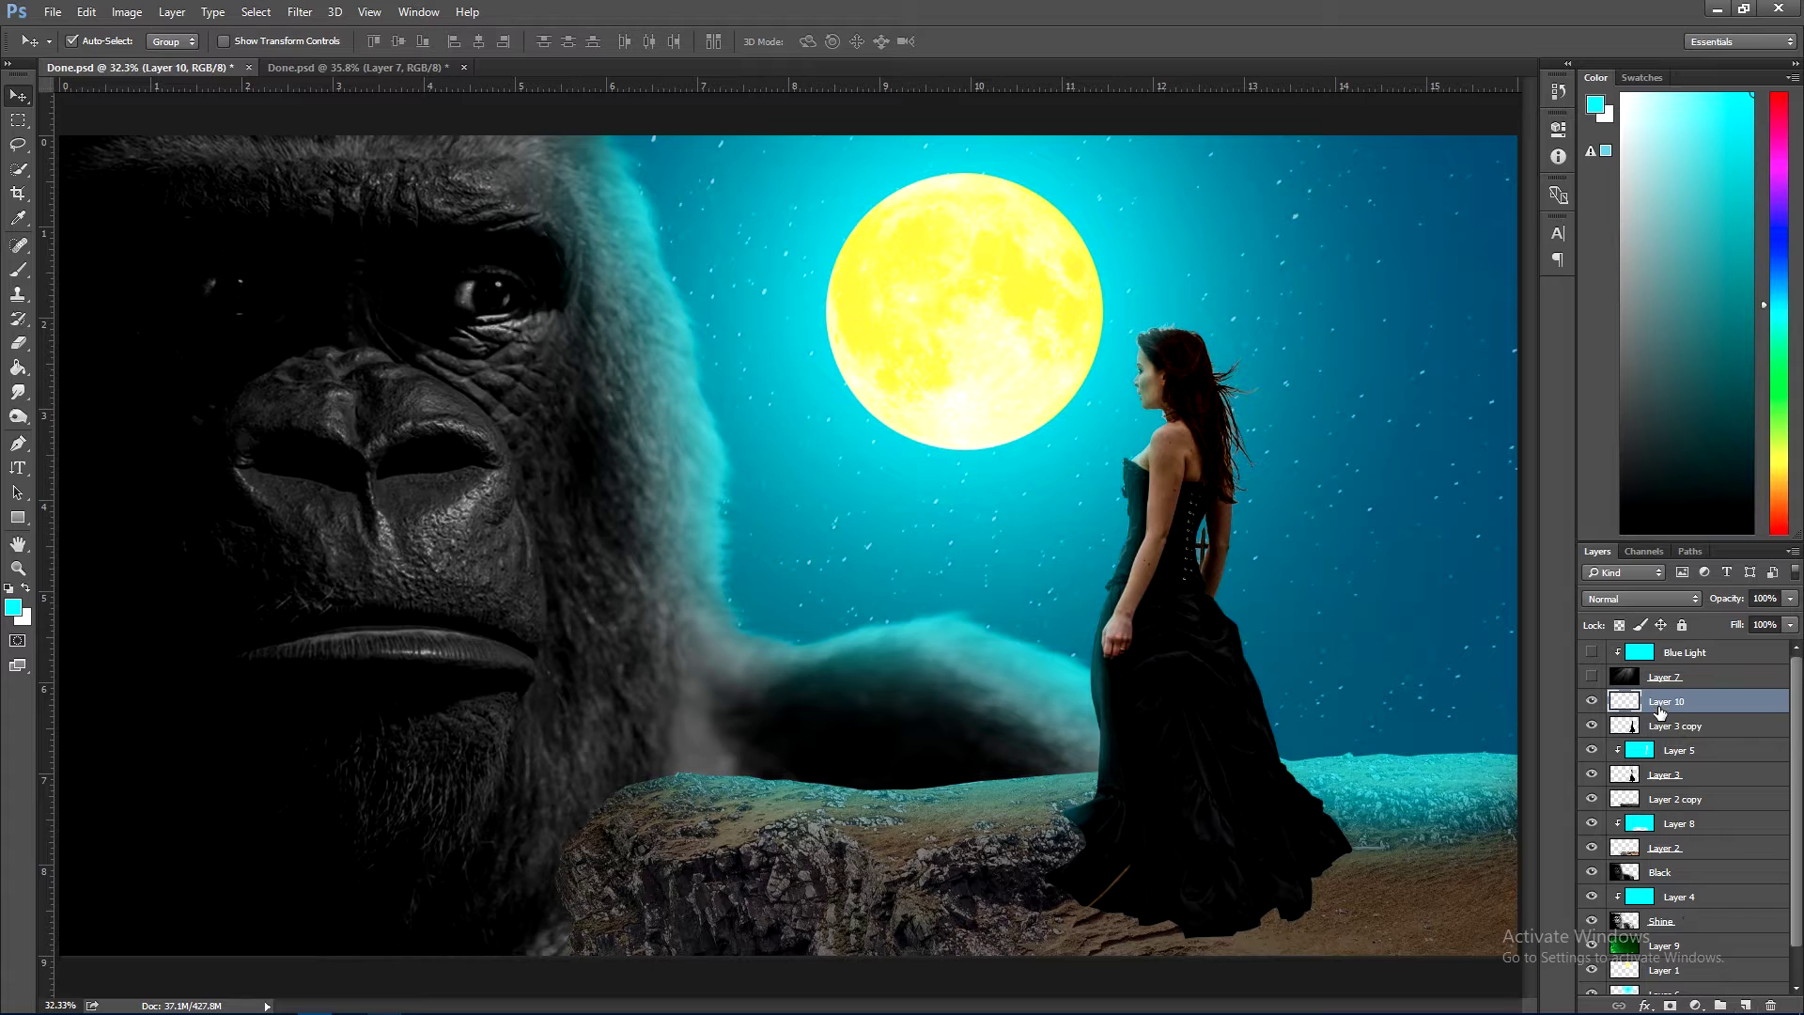
# - Move Layer 10 under Layer 3 copy and paint black (000000) shadow around the dress hem
pyautogui.moveTo(1663, 702); pyautogui.dragTo(1670, 732)
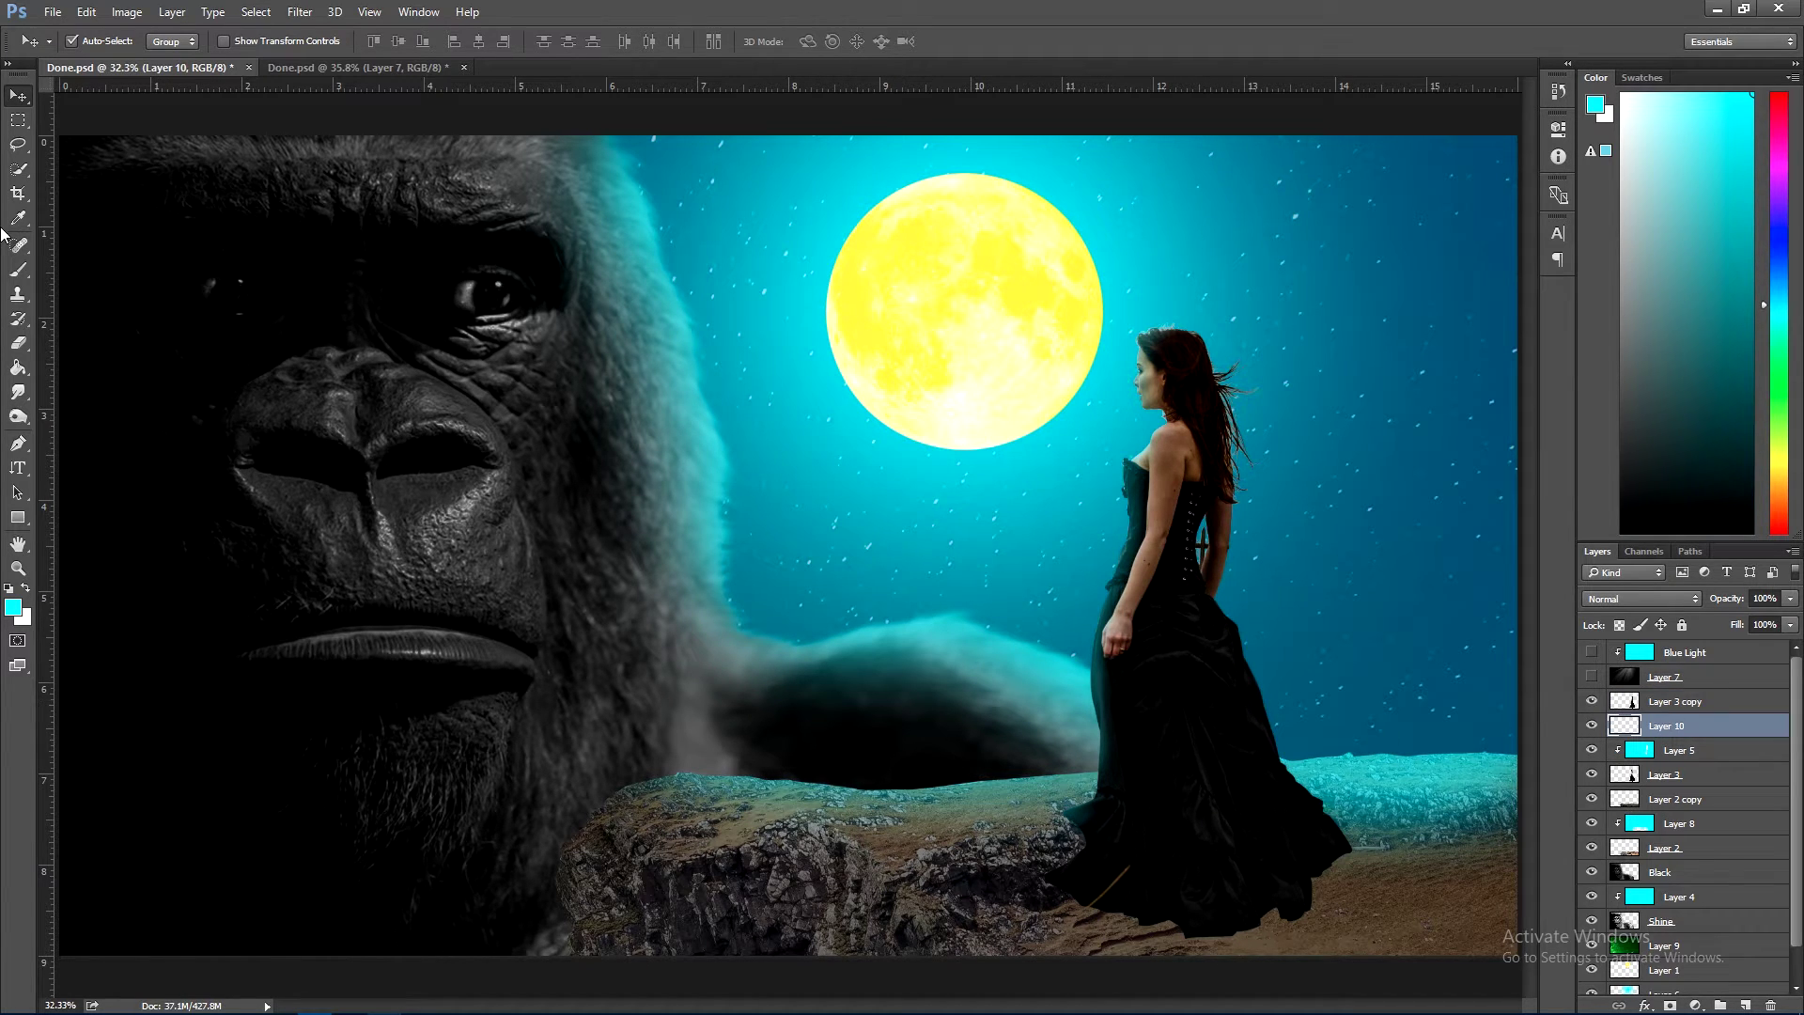
pyautogui.click(18, 269)
pyautogui.moveTo(1221, 878)
pyautogui.mouseDown()
pyautogui.moveTo(1291, 918)
pyautogui.moveTo(774, 430)
pyautogui.mouseUp()
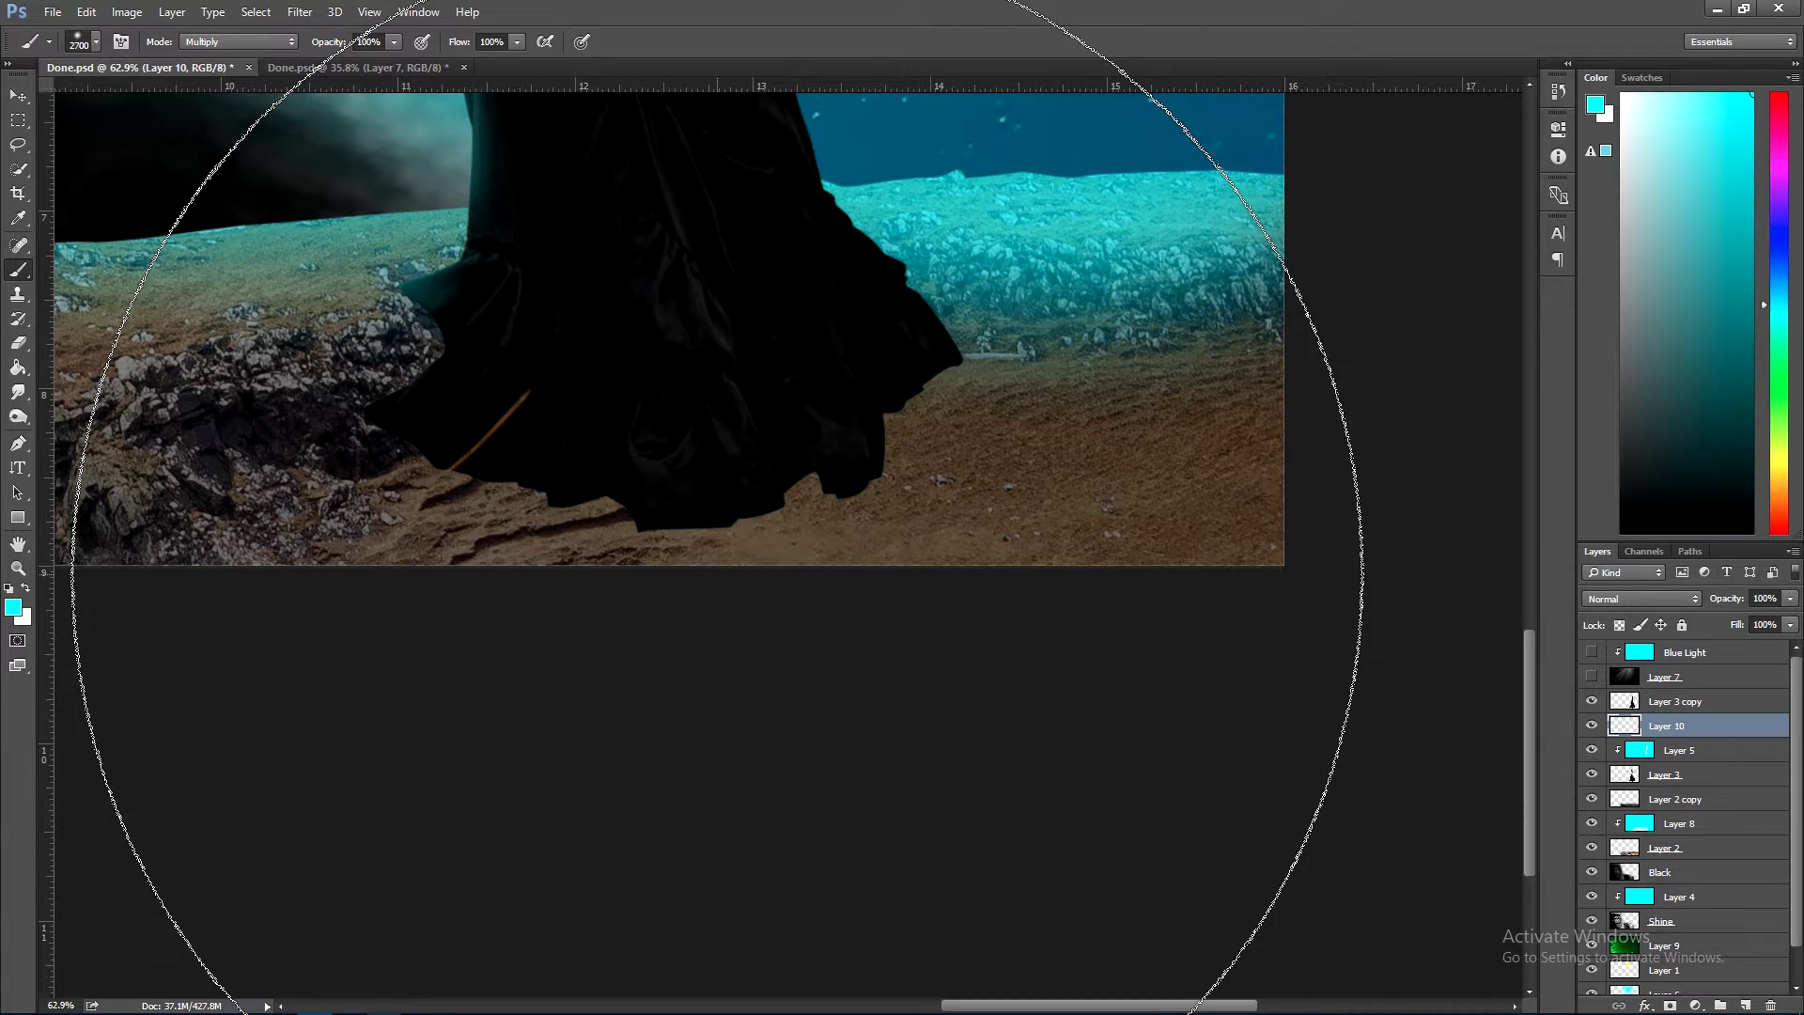
pyautogui.click(13, 607)
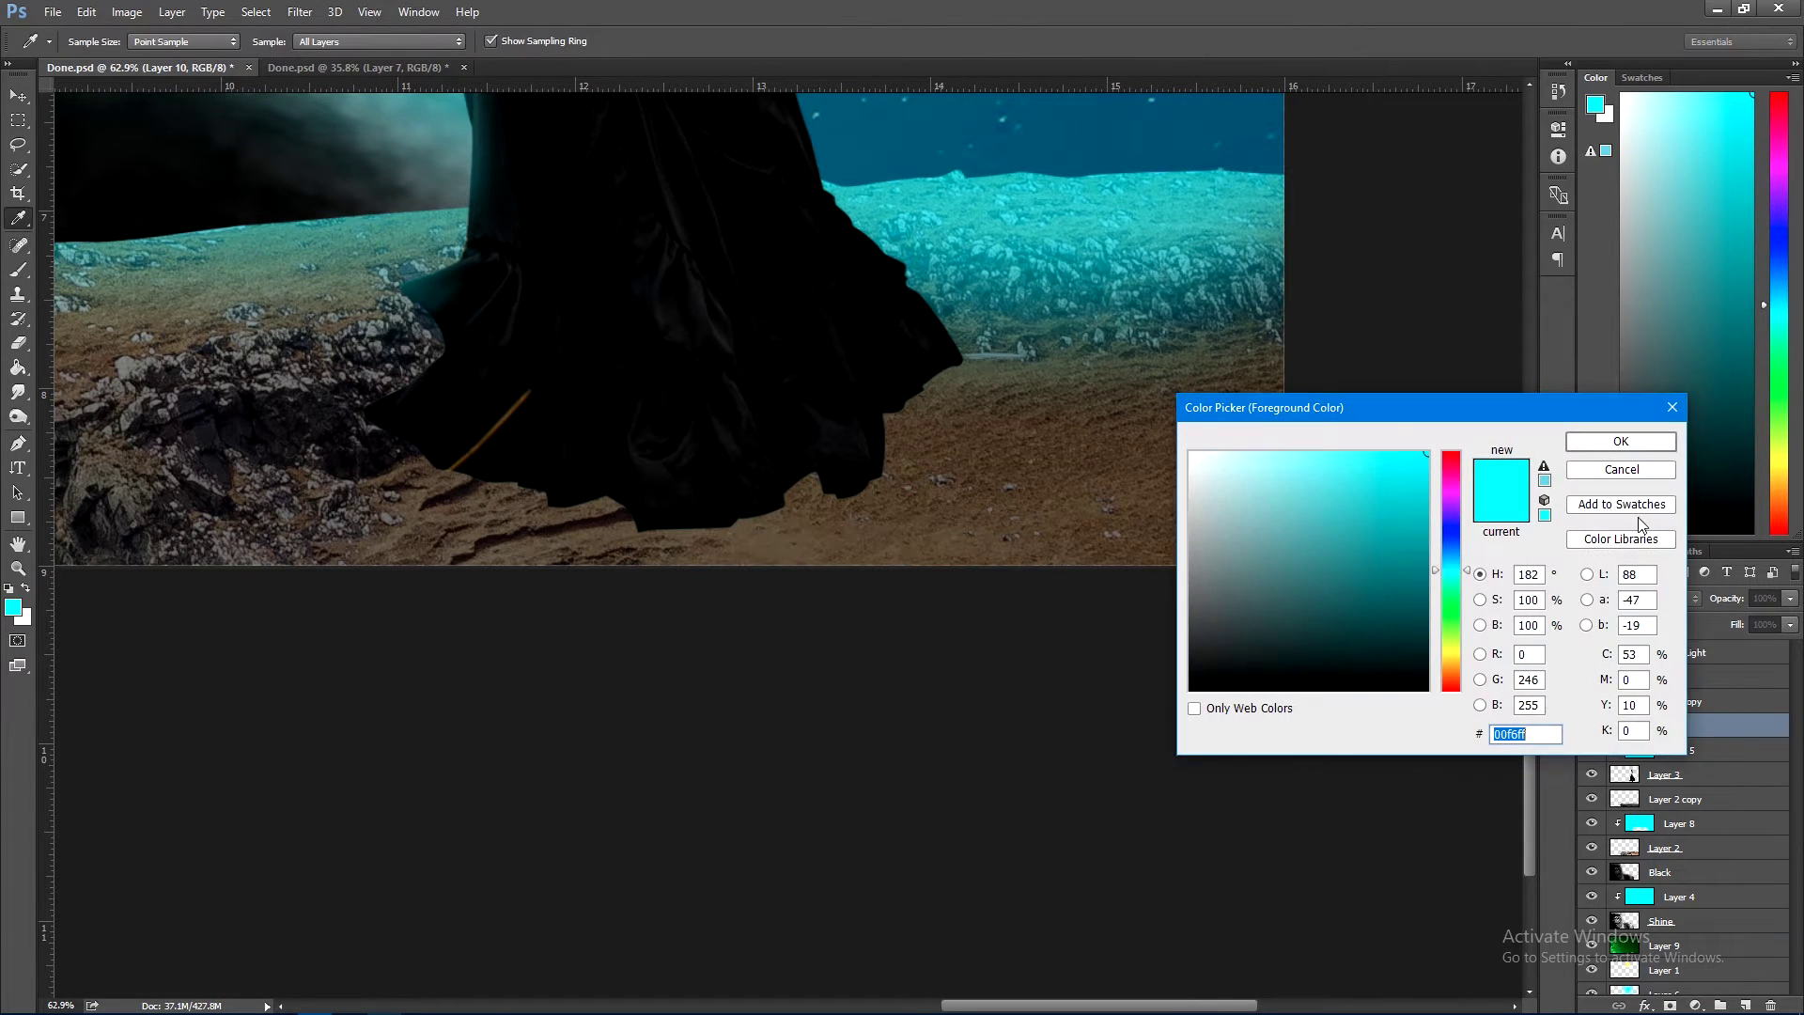
pyautogui.write('000000')
pyautogui.click(1590, 445)
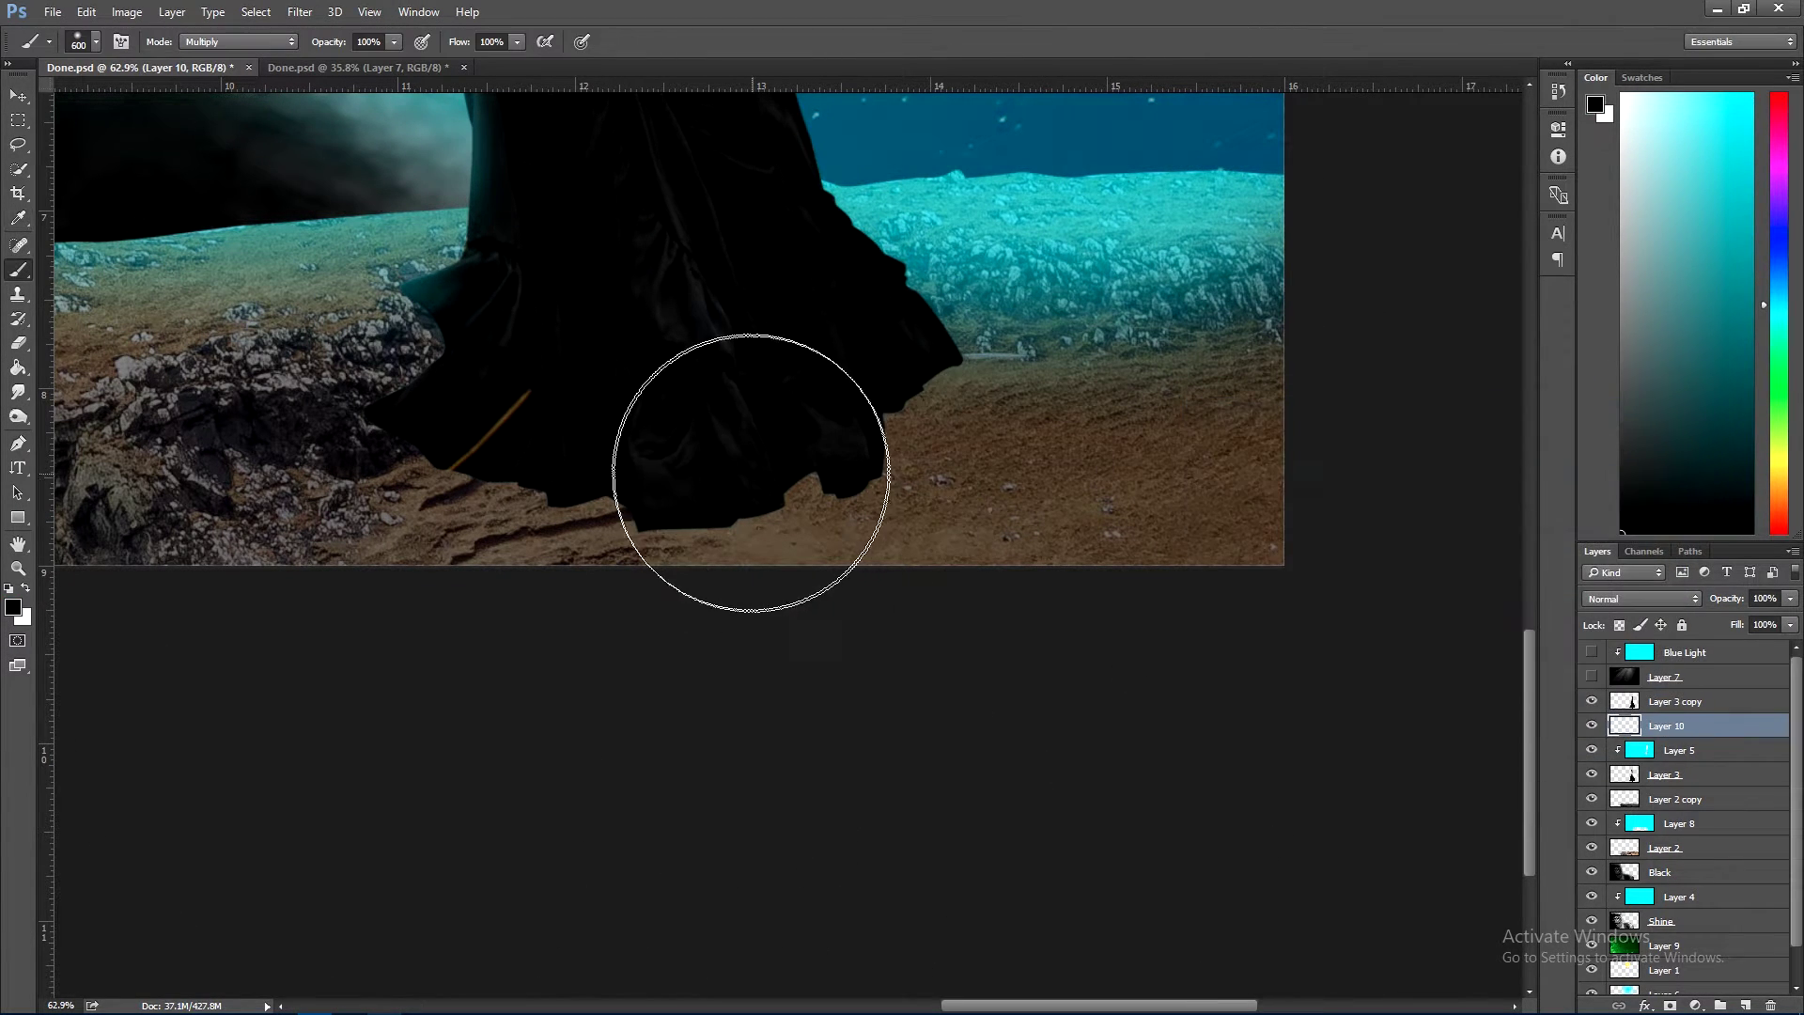
pyautogui.moveTo(536, 433)
pyautogui.mouseDown()
pyautogui.moveTo(541, 541)
pyautogui.moveTo(1170, 713)
pyautogui.mouseUp()
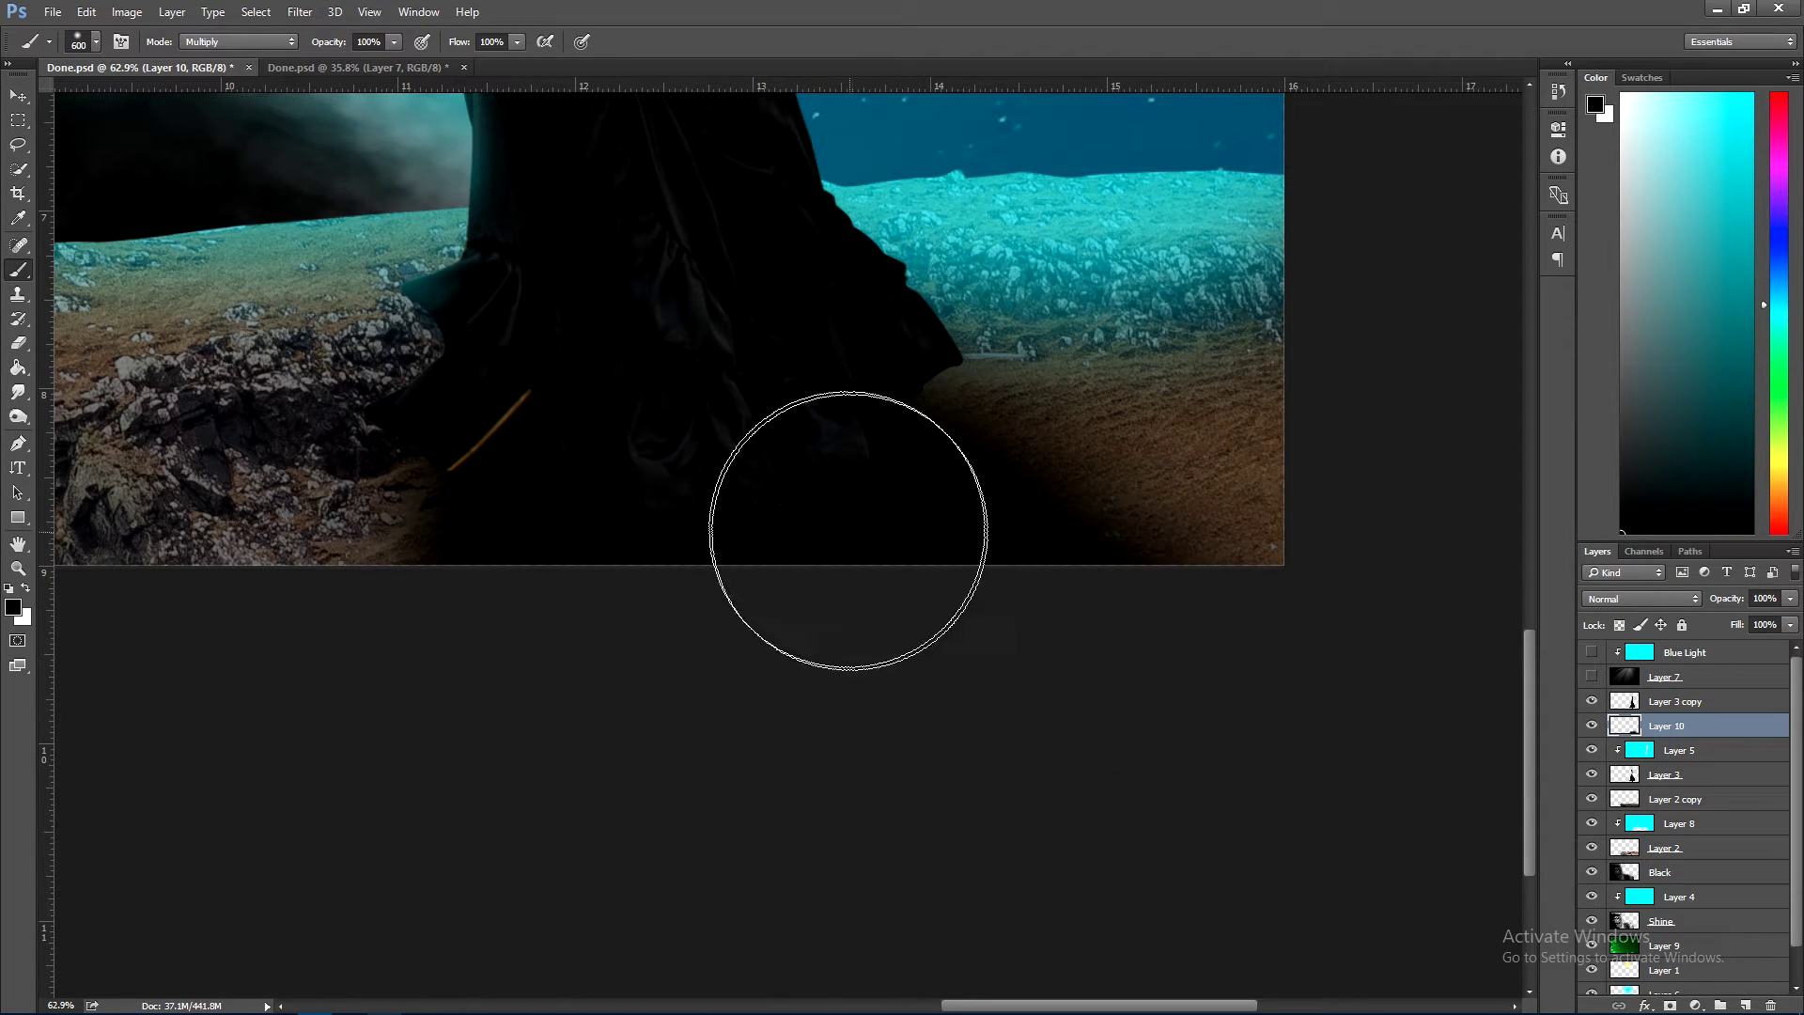
pyautogui.moveTo(847, 532); pyautogui.dragTo(1174, 451)
pyautogui.moveTo(918, 532); pyautogui.dragTo(1175, 451)
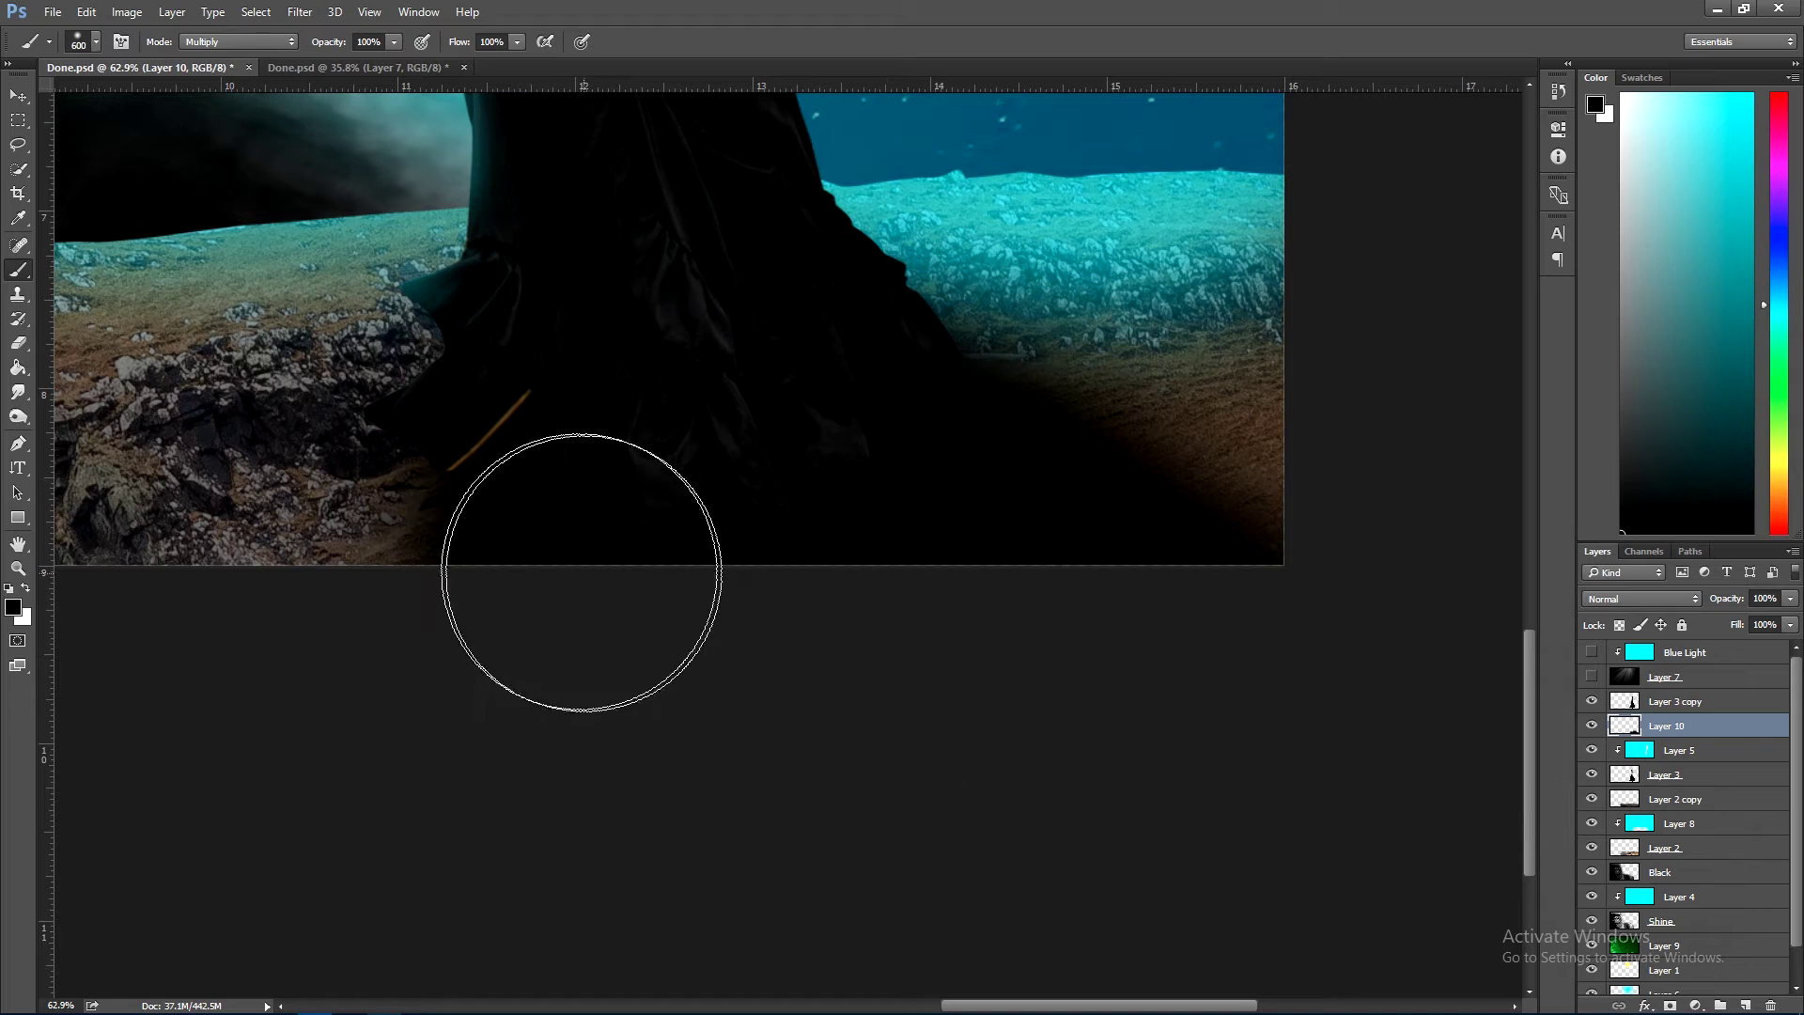
pyautogui.moveTo(576, 576); pyautogui.dragTo(544, 483)
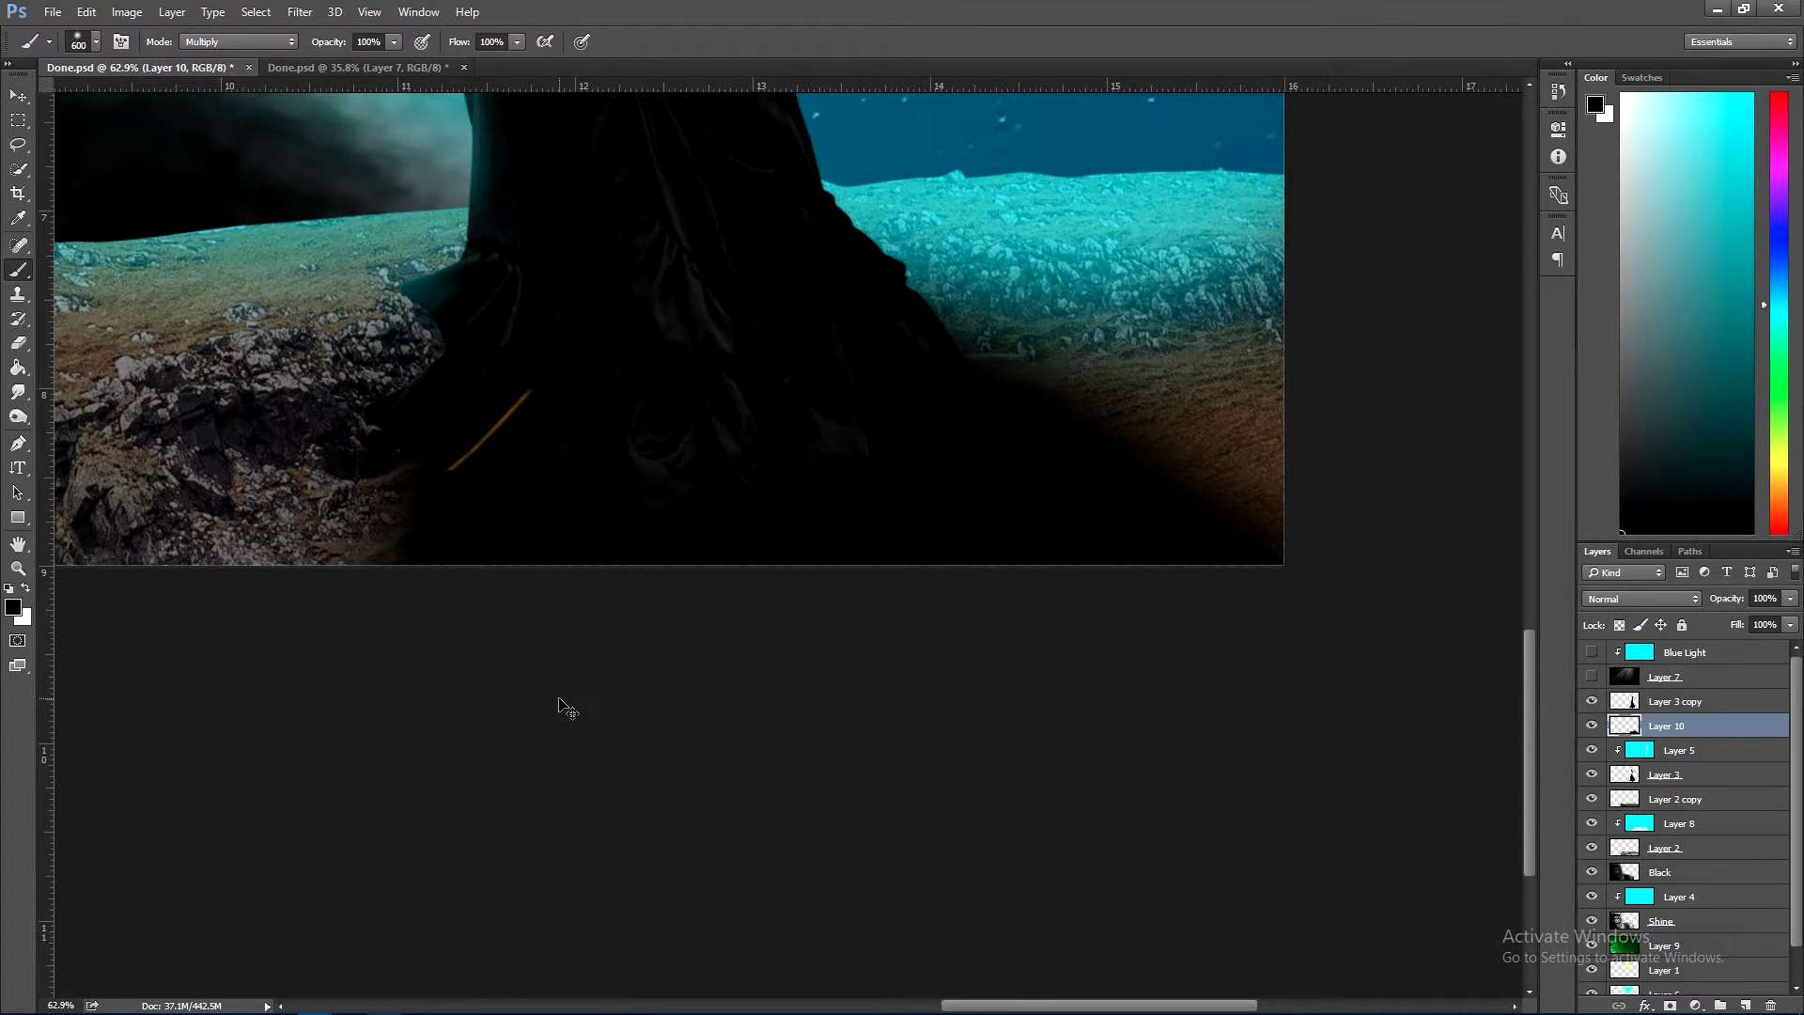
# - Set the shadow layer to 73% opacity and touch it up with a smaller eraser
pyautogui.hotkey('ctrl', '0')
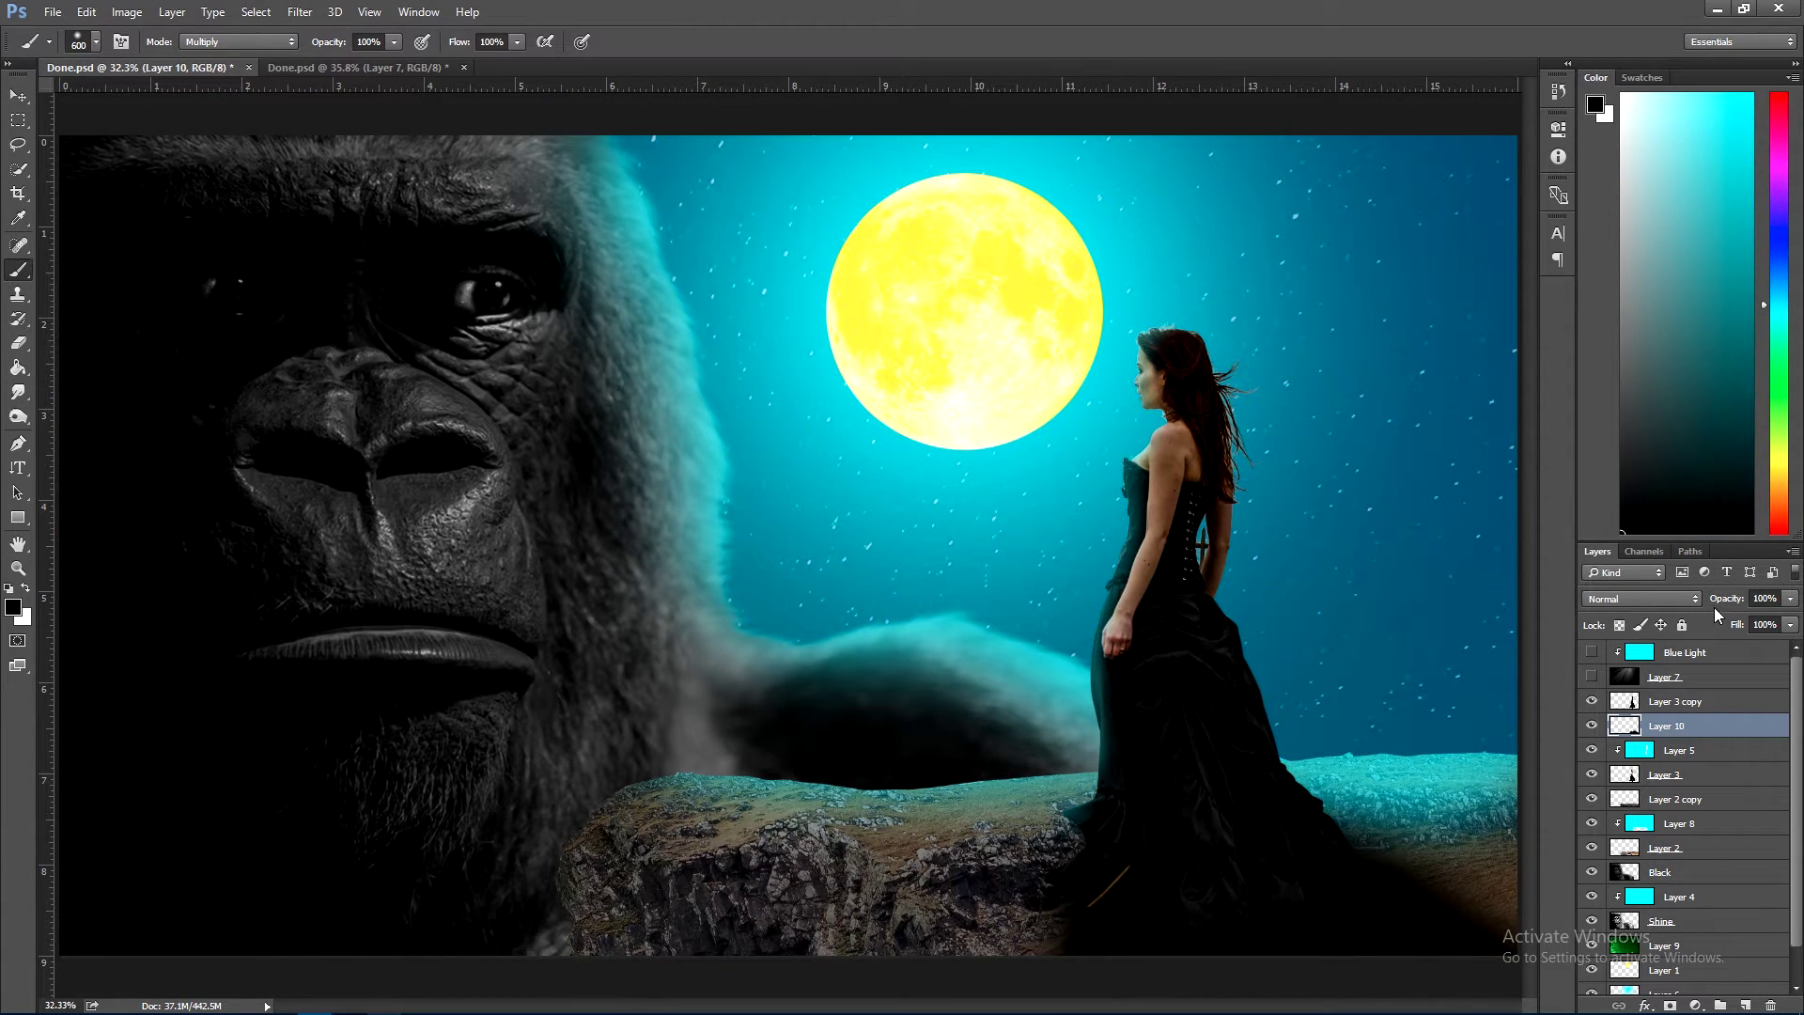
pyautogui.moveTo(1715, 601); pyautogui.dragTo(1699, 601)
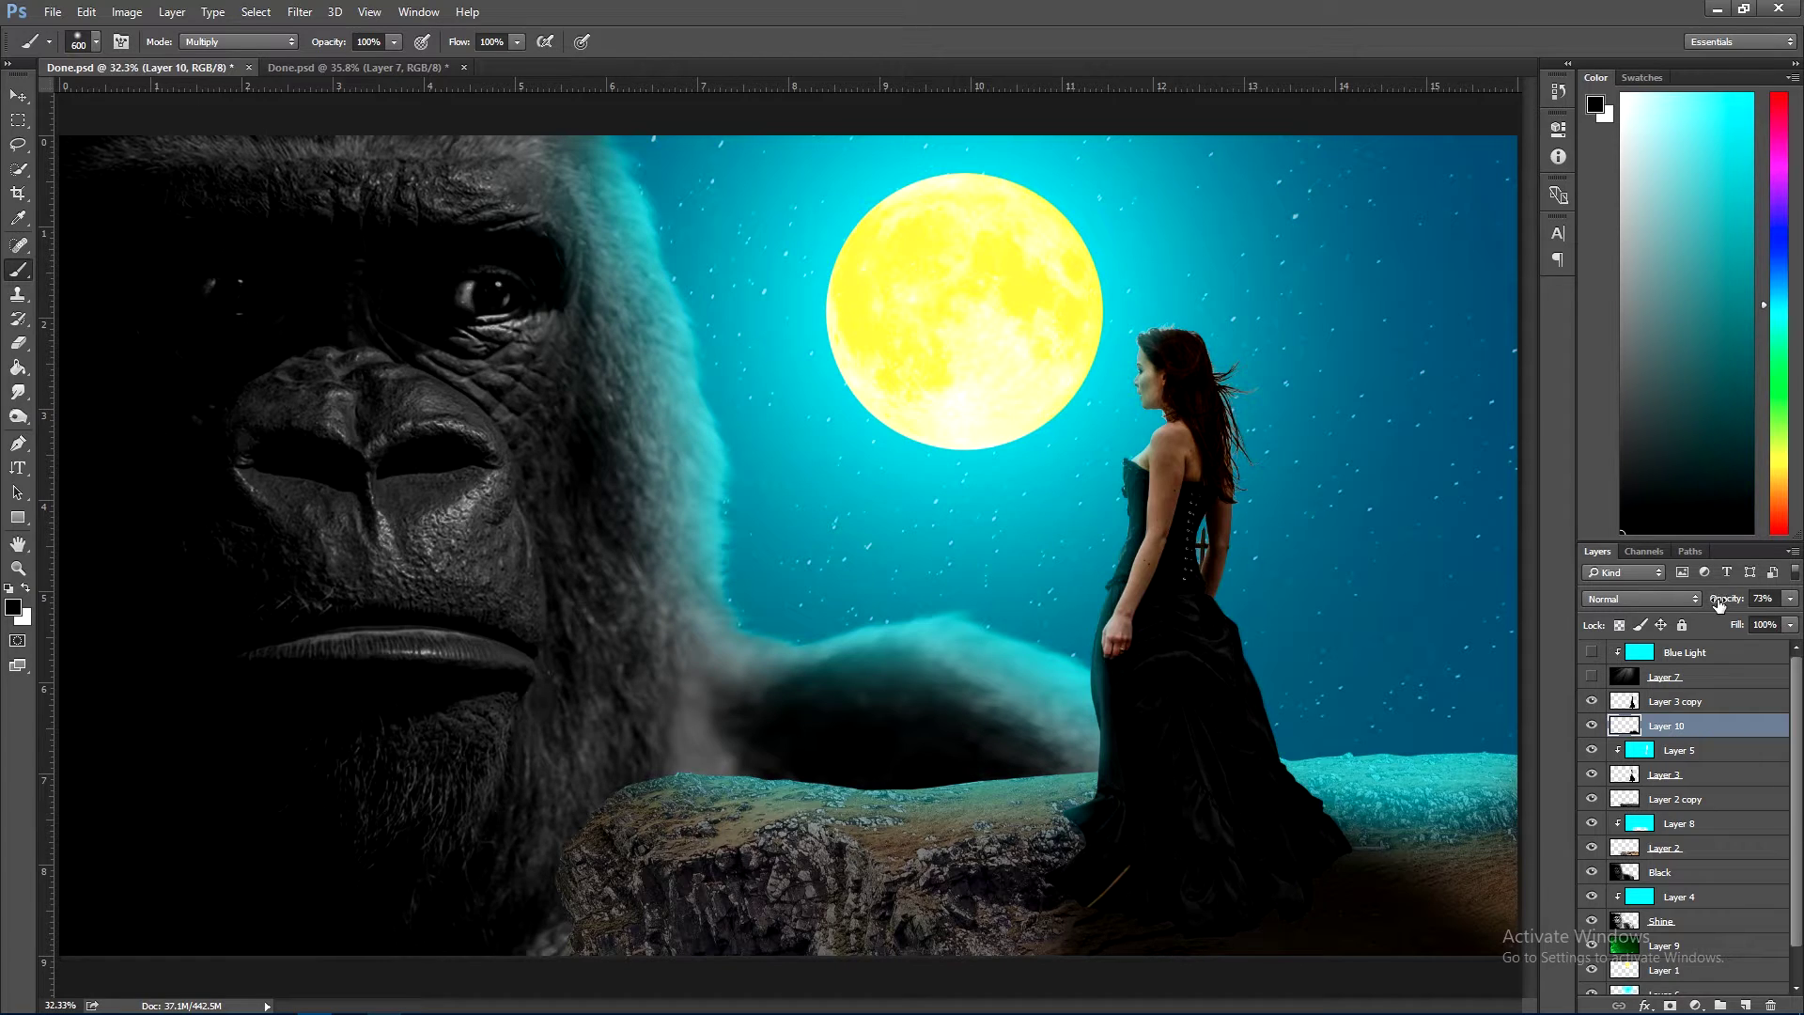
pyautogui.press('e')
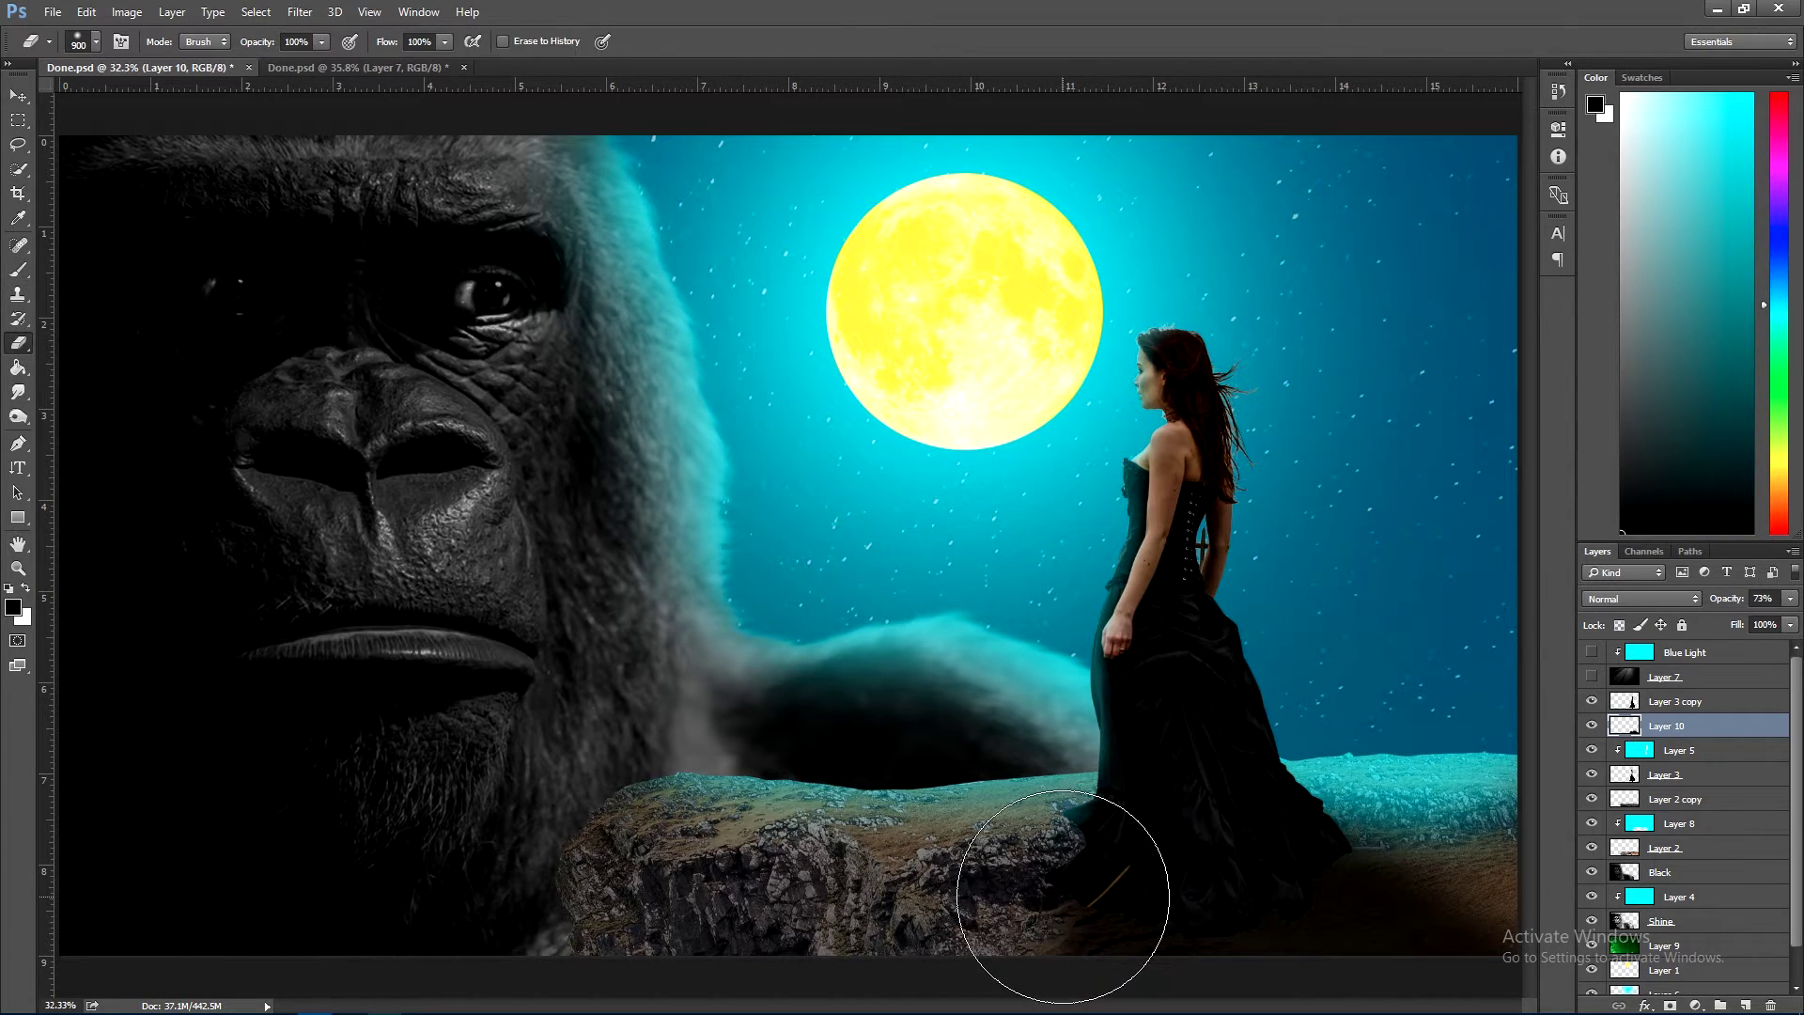
pyautogui.press('[')
pyautogui.press('[')
pyautogui.press('[')
pyautogui.press('[')
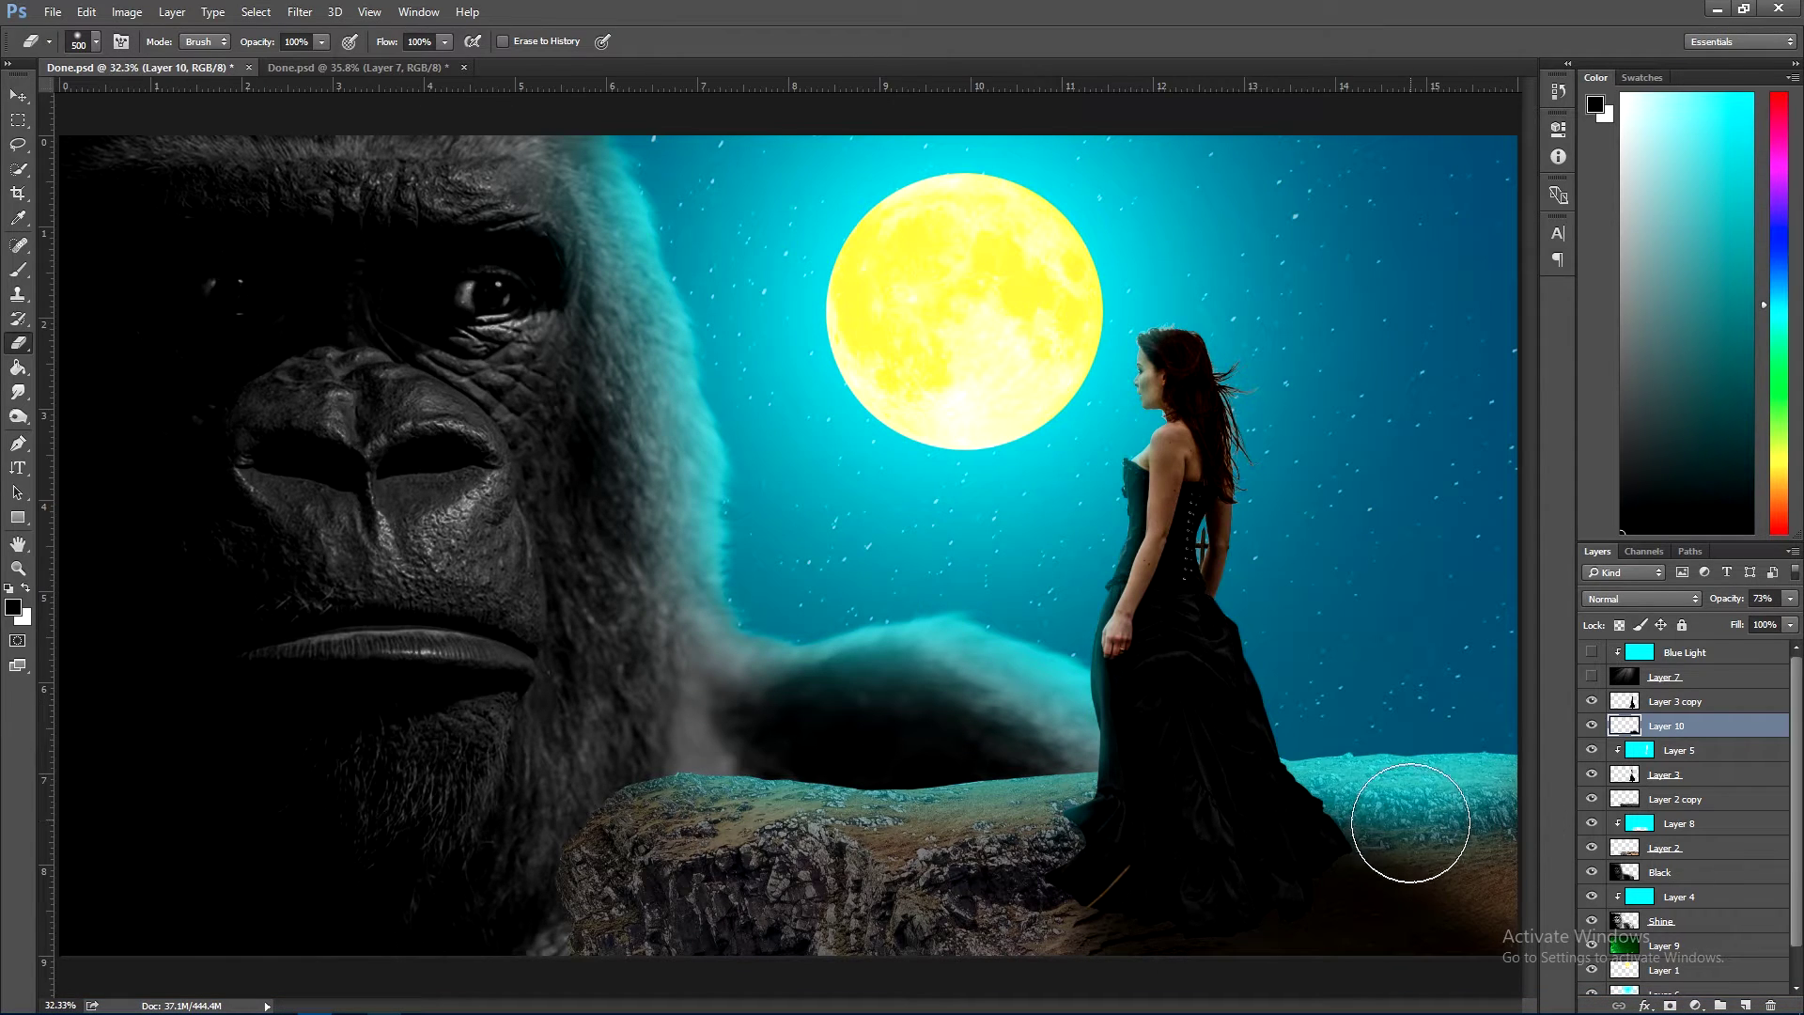
pyautogui.scroll(-5, 1398, 891)
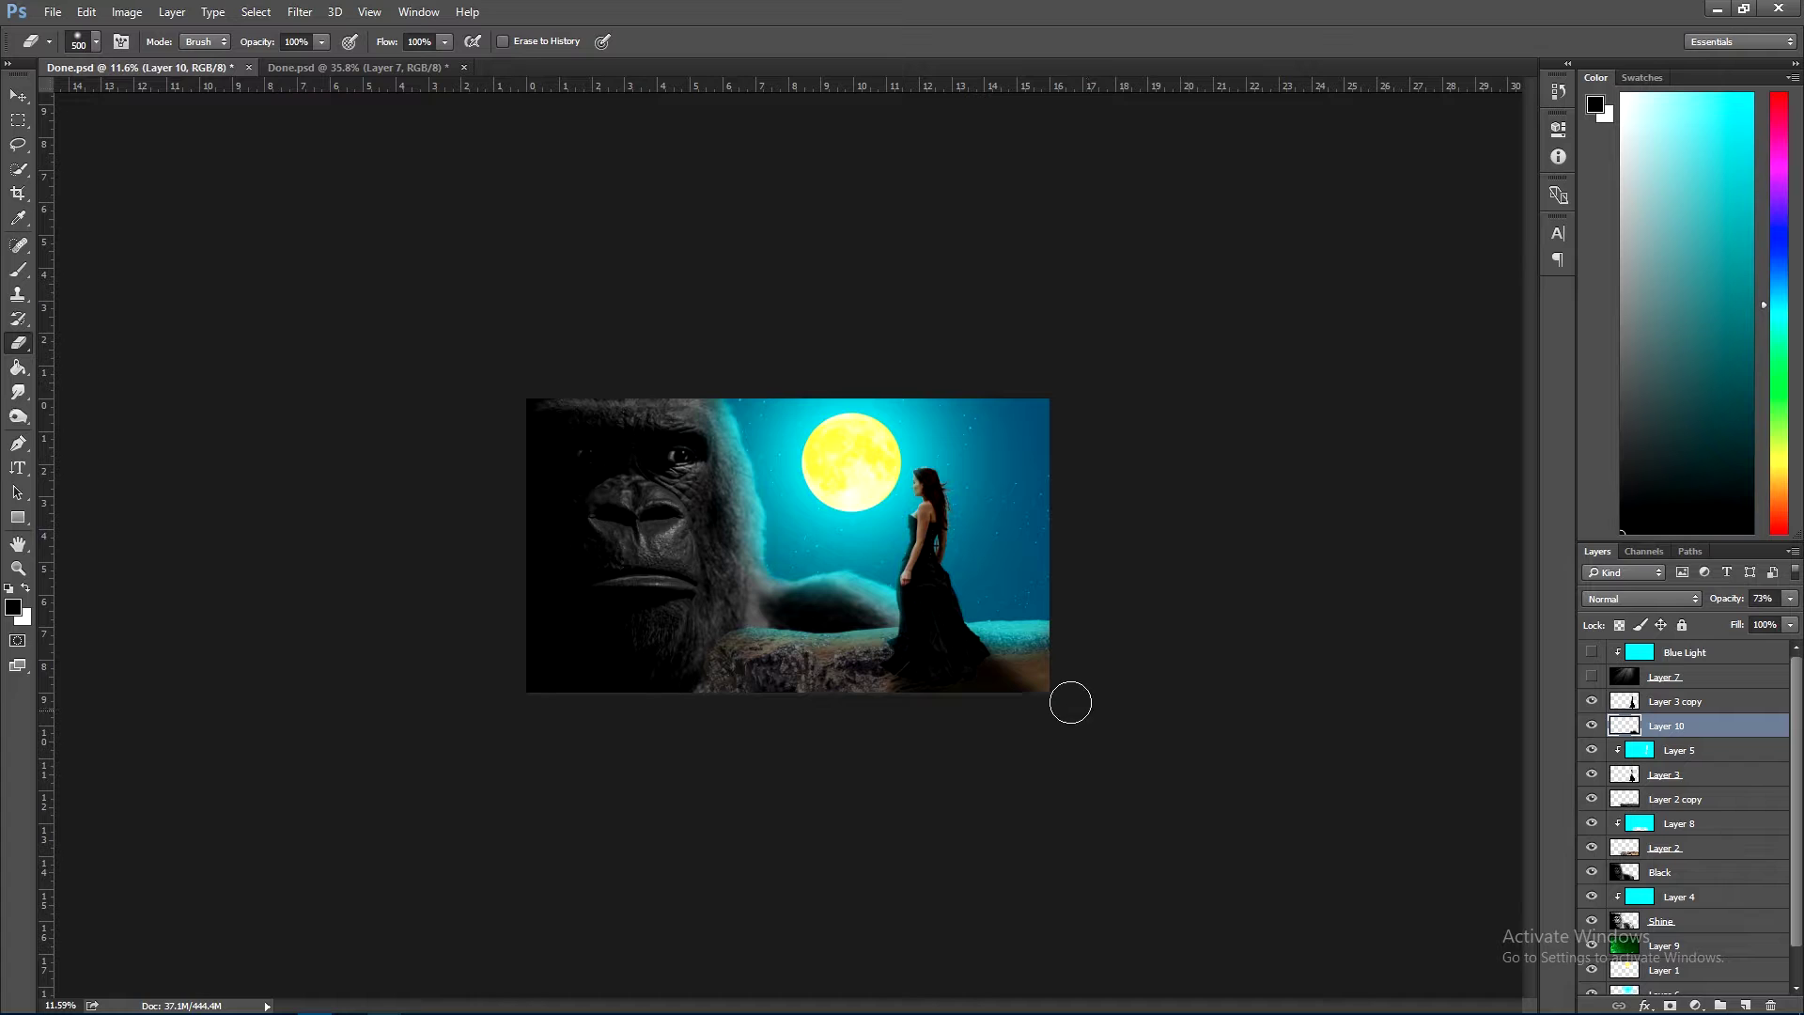
pyautogui.scroll(1, 1016, 719)
pyautogui.scroll(2, 1016, 720)
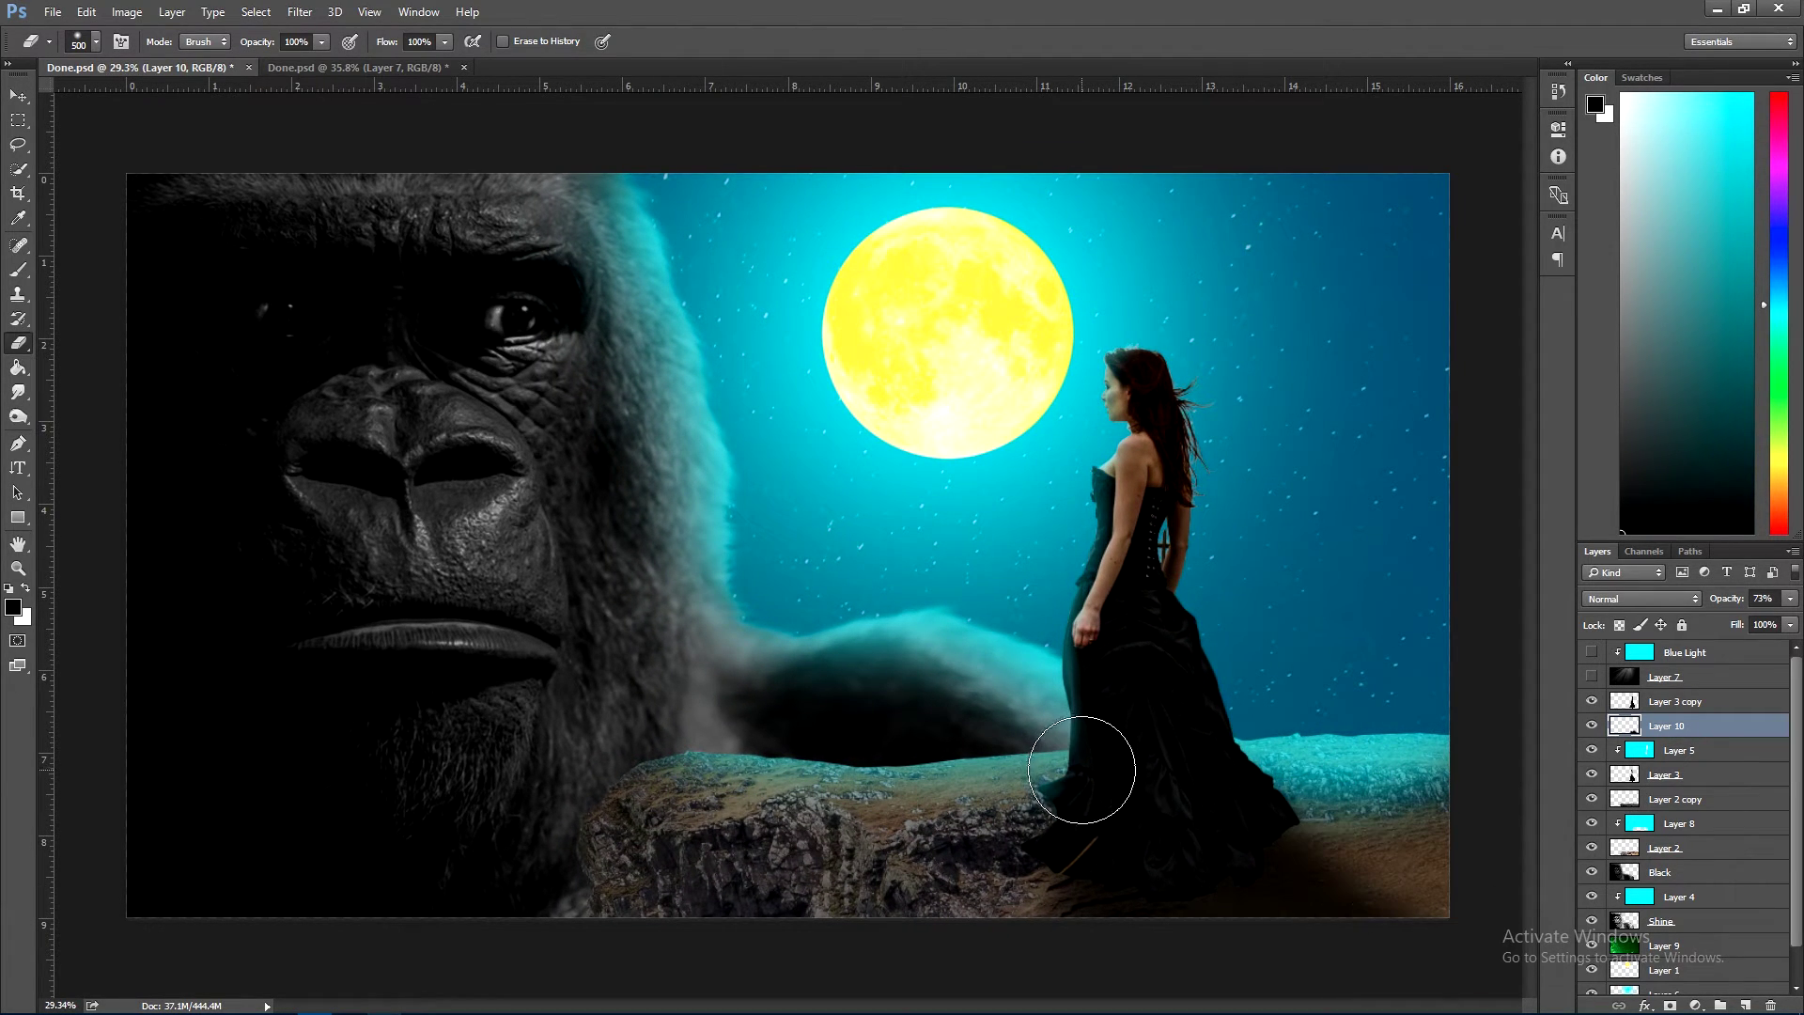
pyautogui.press('v')
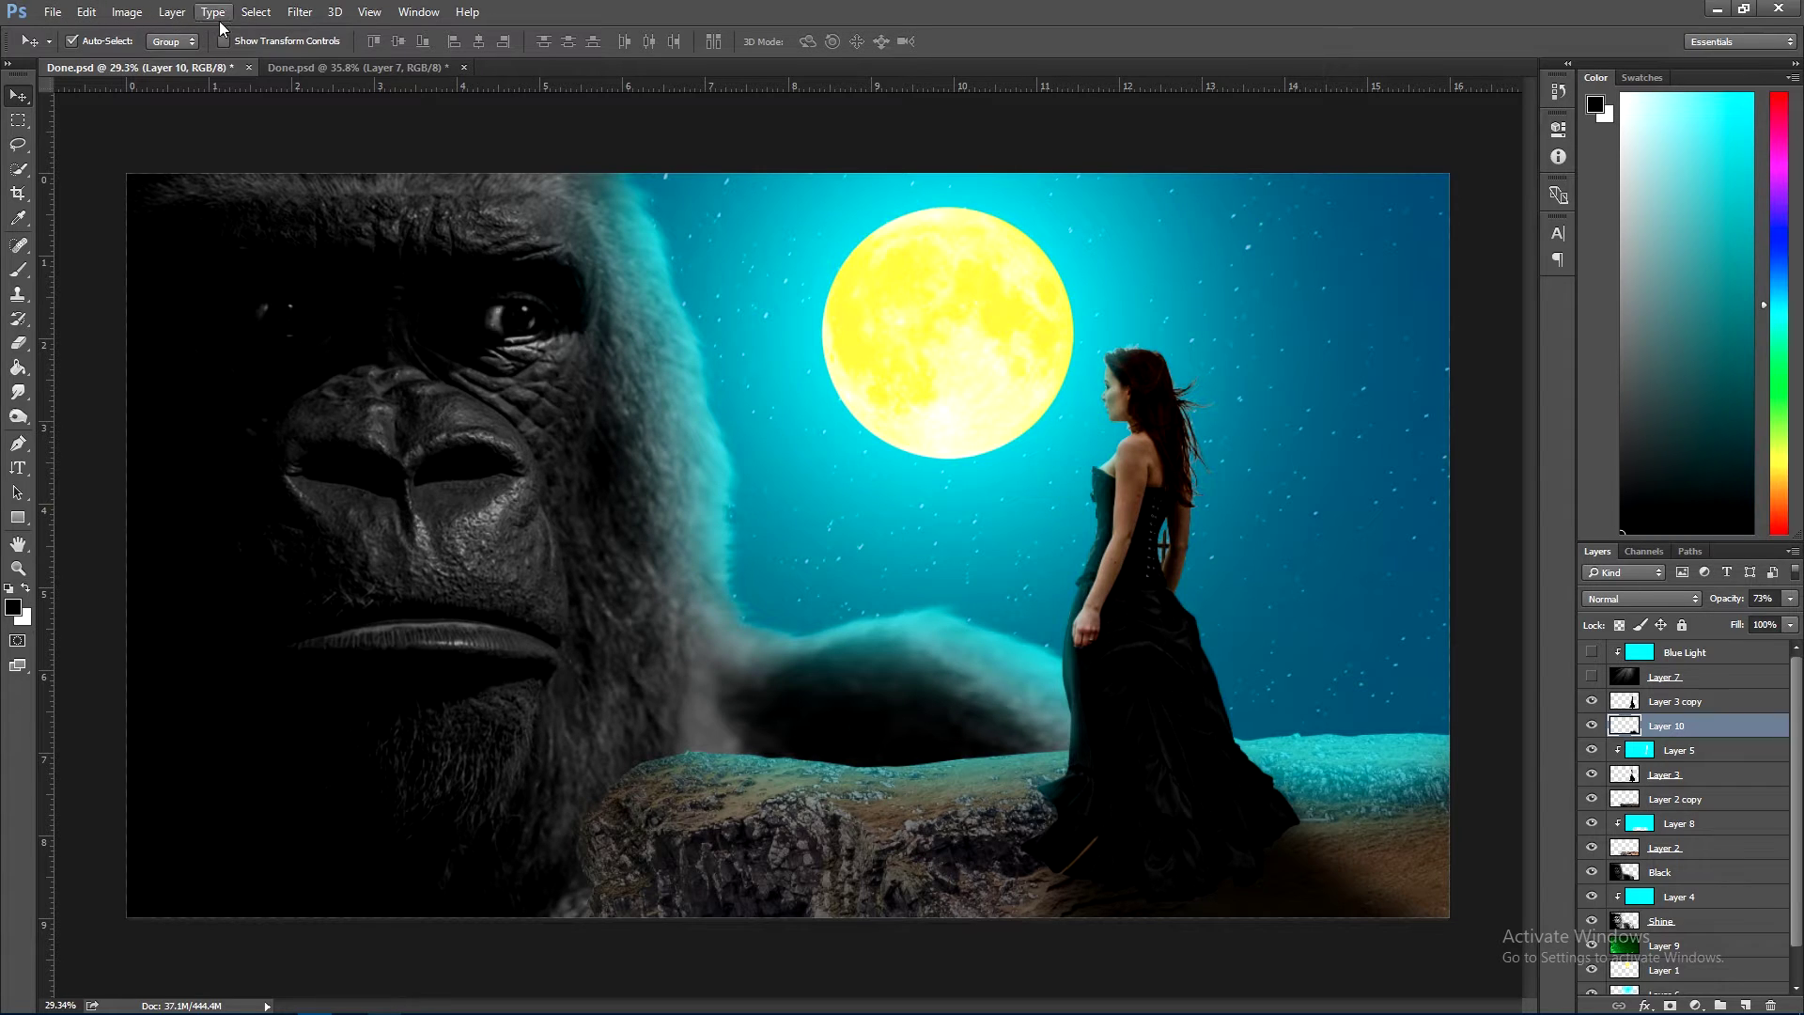
# - Apply a Gaussian Blur of about 7.8 pixels to the hem shadow on Layer 10
pyautogui.click(300, 12)
pyautogui.moveTo(84, 150)
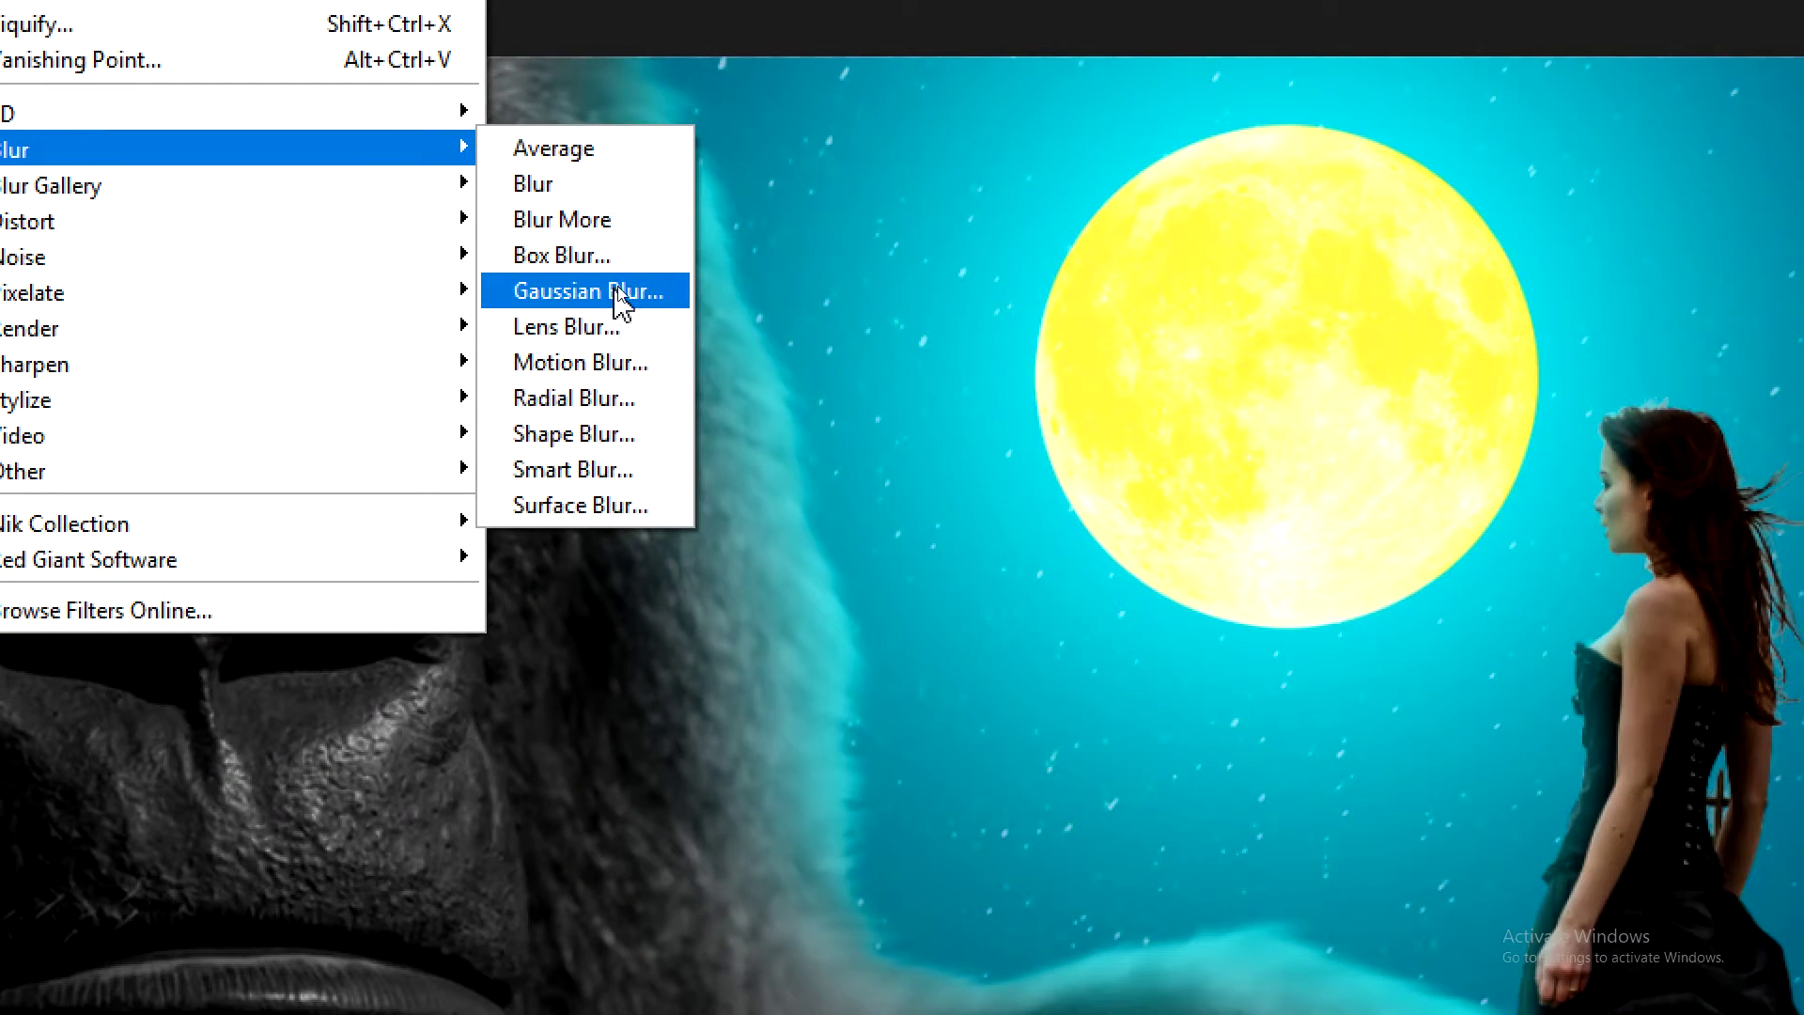
pyautogui.click(601, 292)
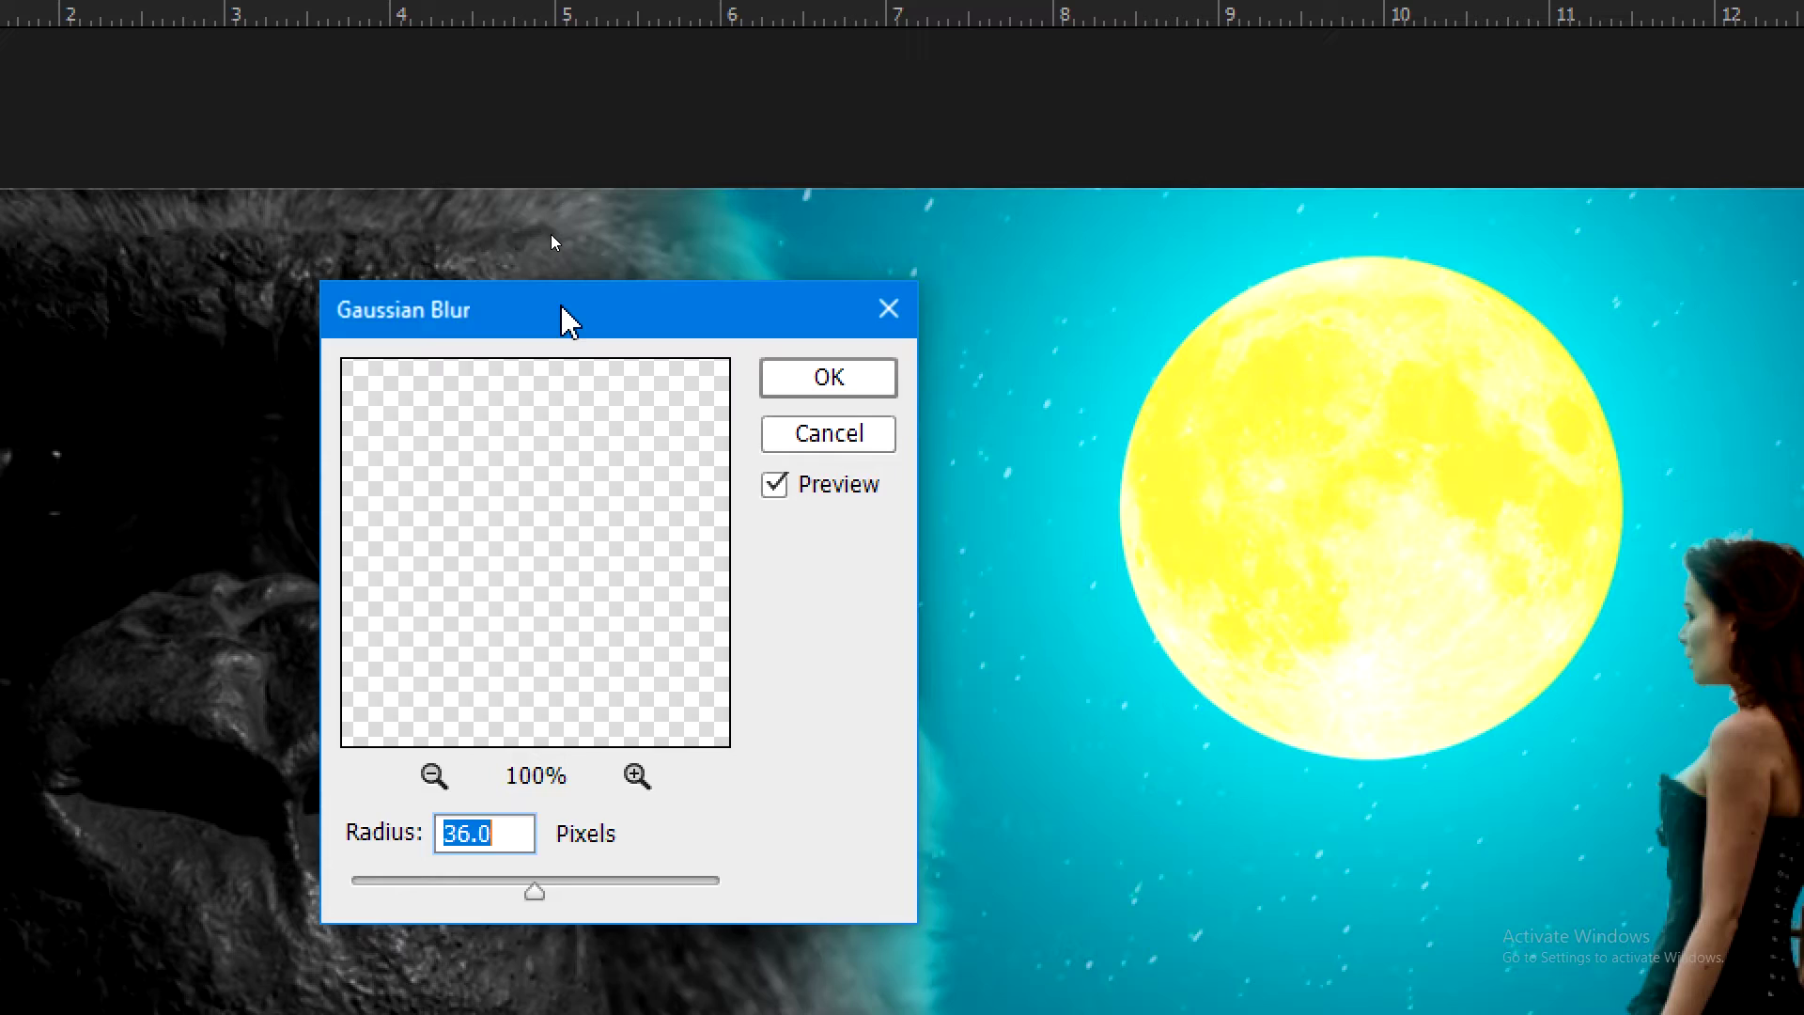
pyautogui.moveTo(564, 310); pyautogui.dragTo(1590, 805)
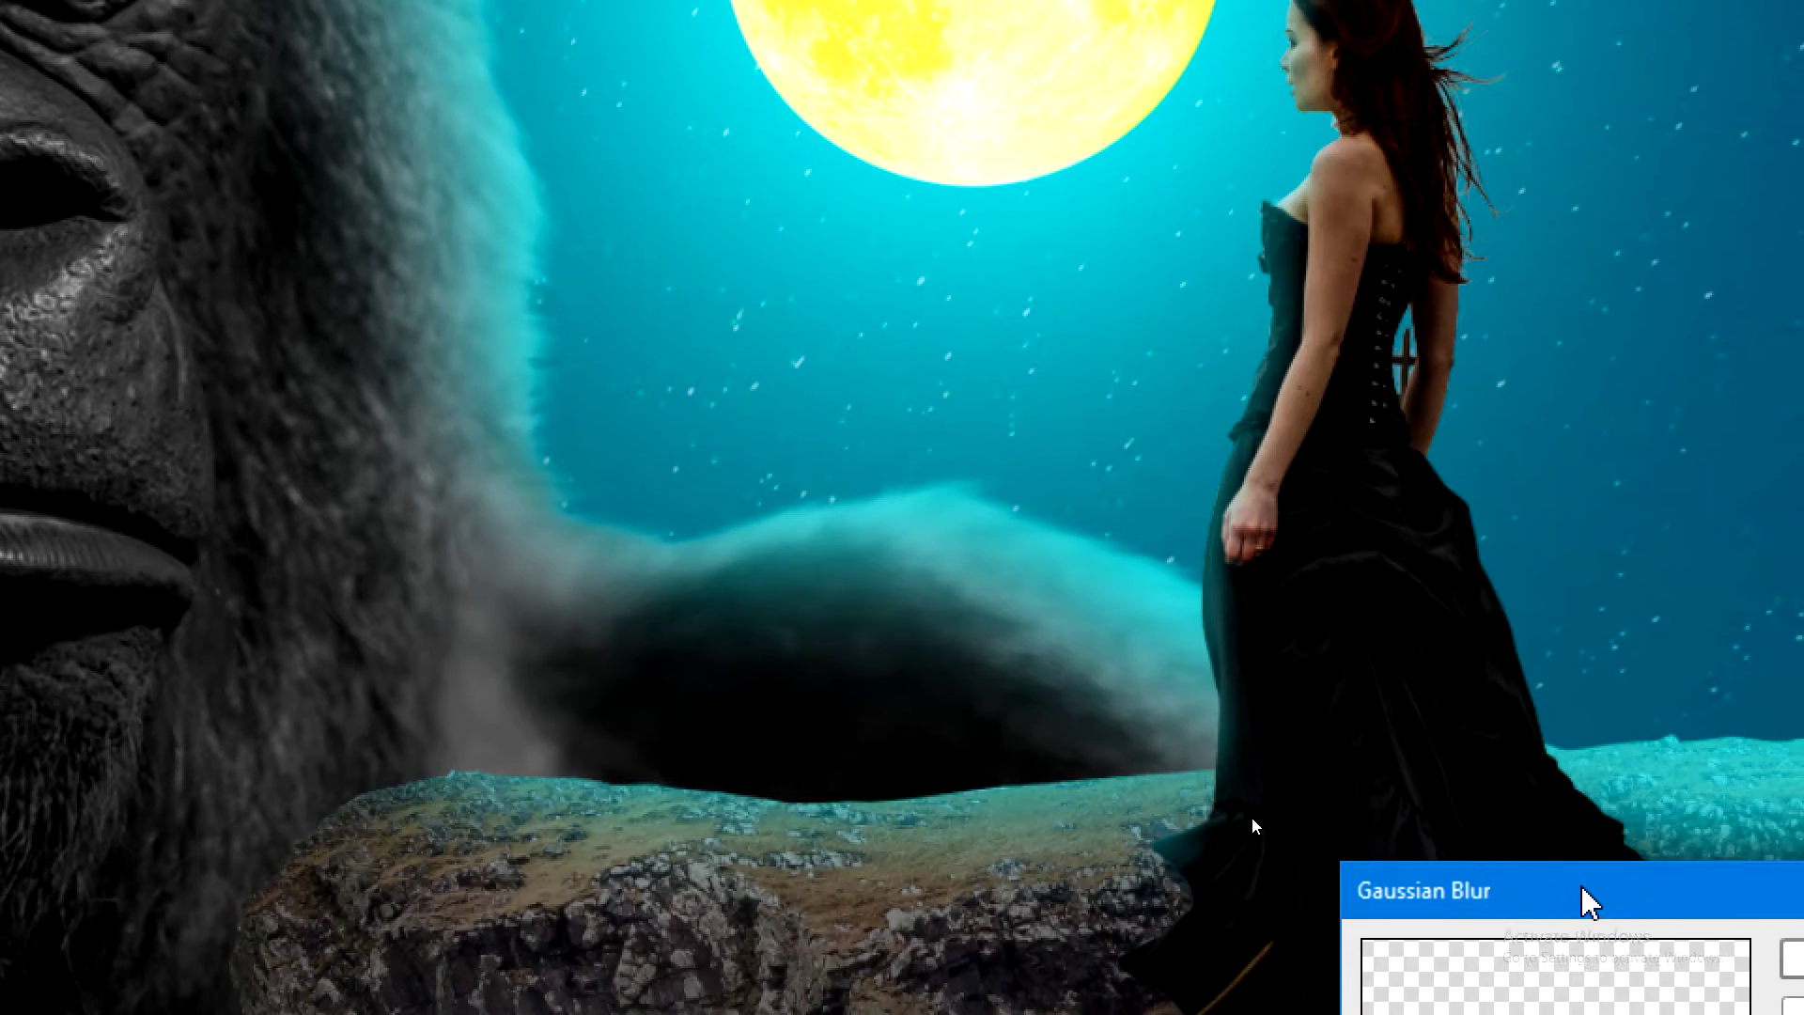
pyautogui.moveTo(1582, 900); pyautogui.dragTo(492, 343)
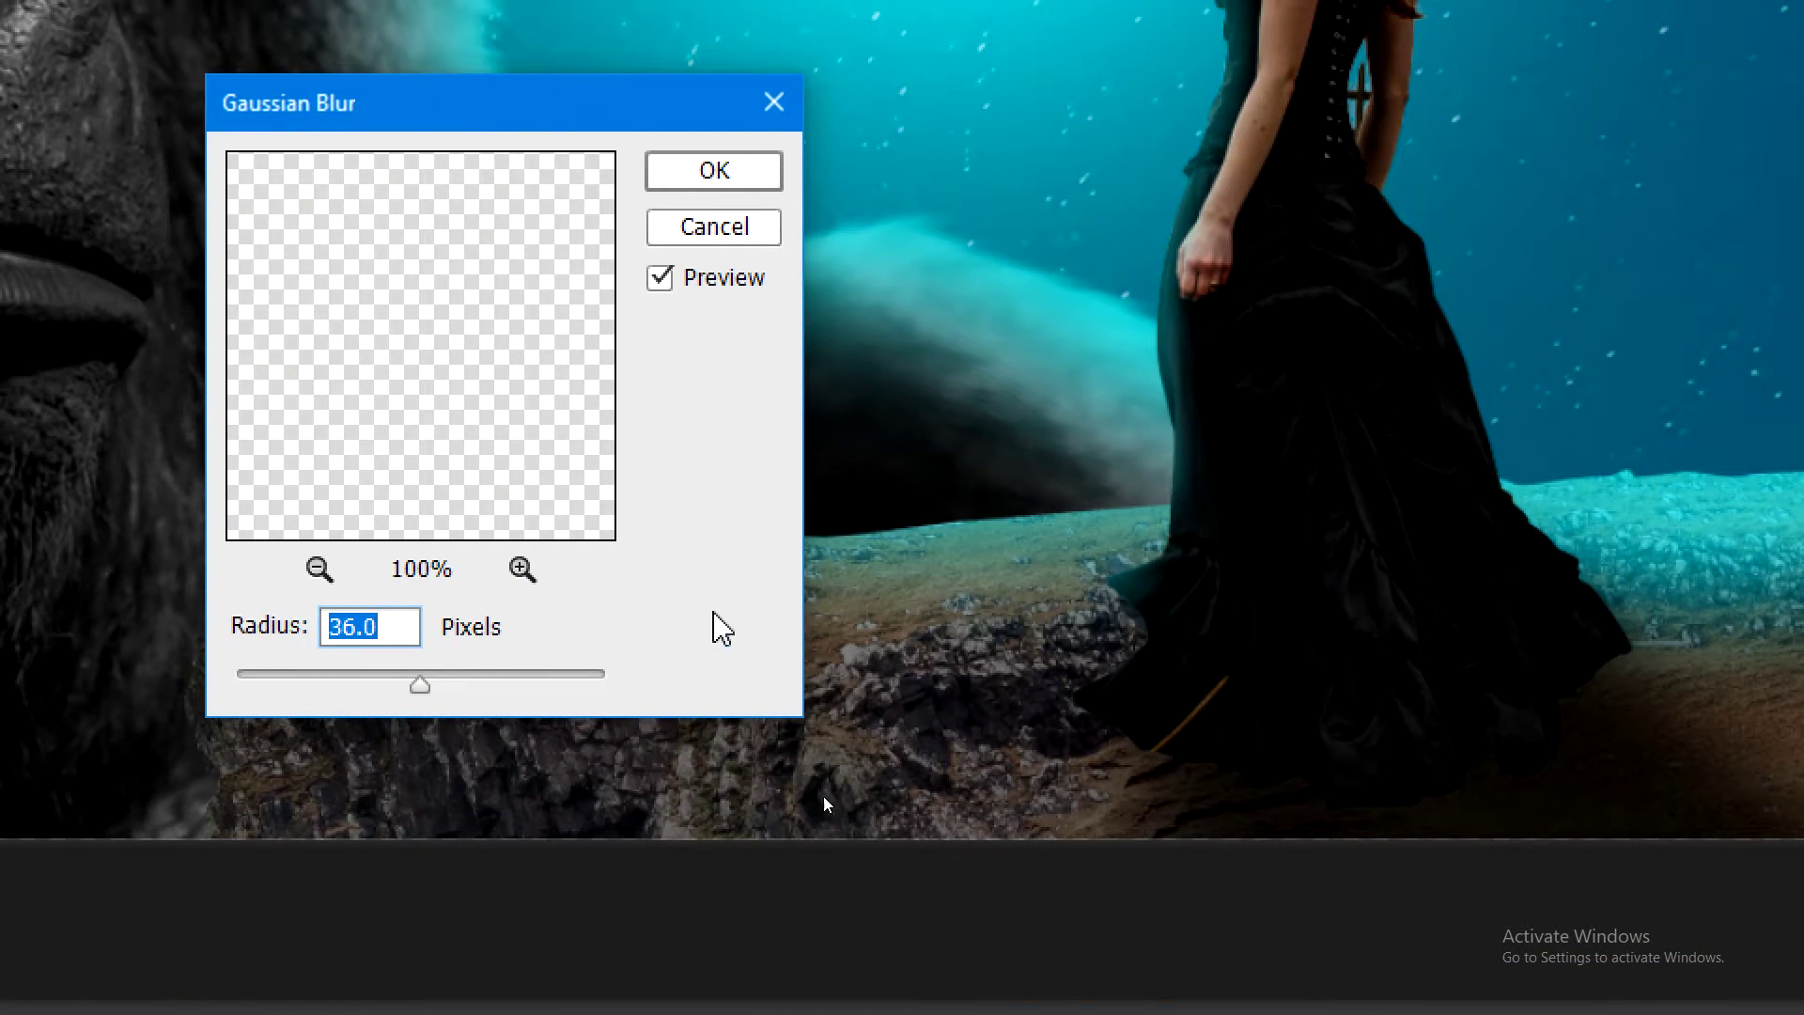
pyautogui.moveTo(447, 690)
pyautogui.mouseDown()
pyautogui.moveTo(504, 699)
pyautogui.moveTo(364, 694)
pyautogui.mouseUp()
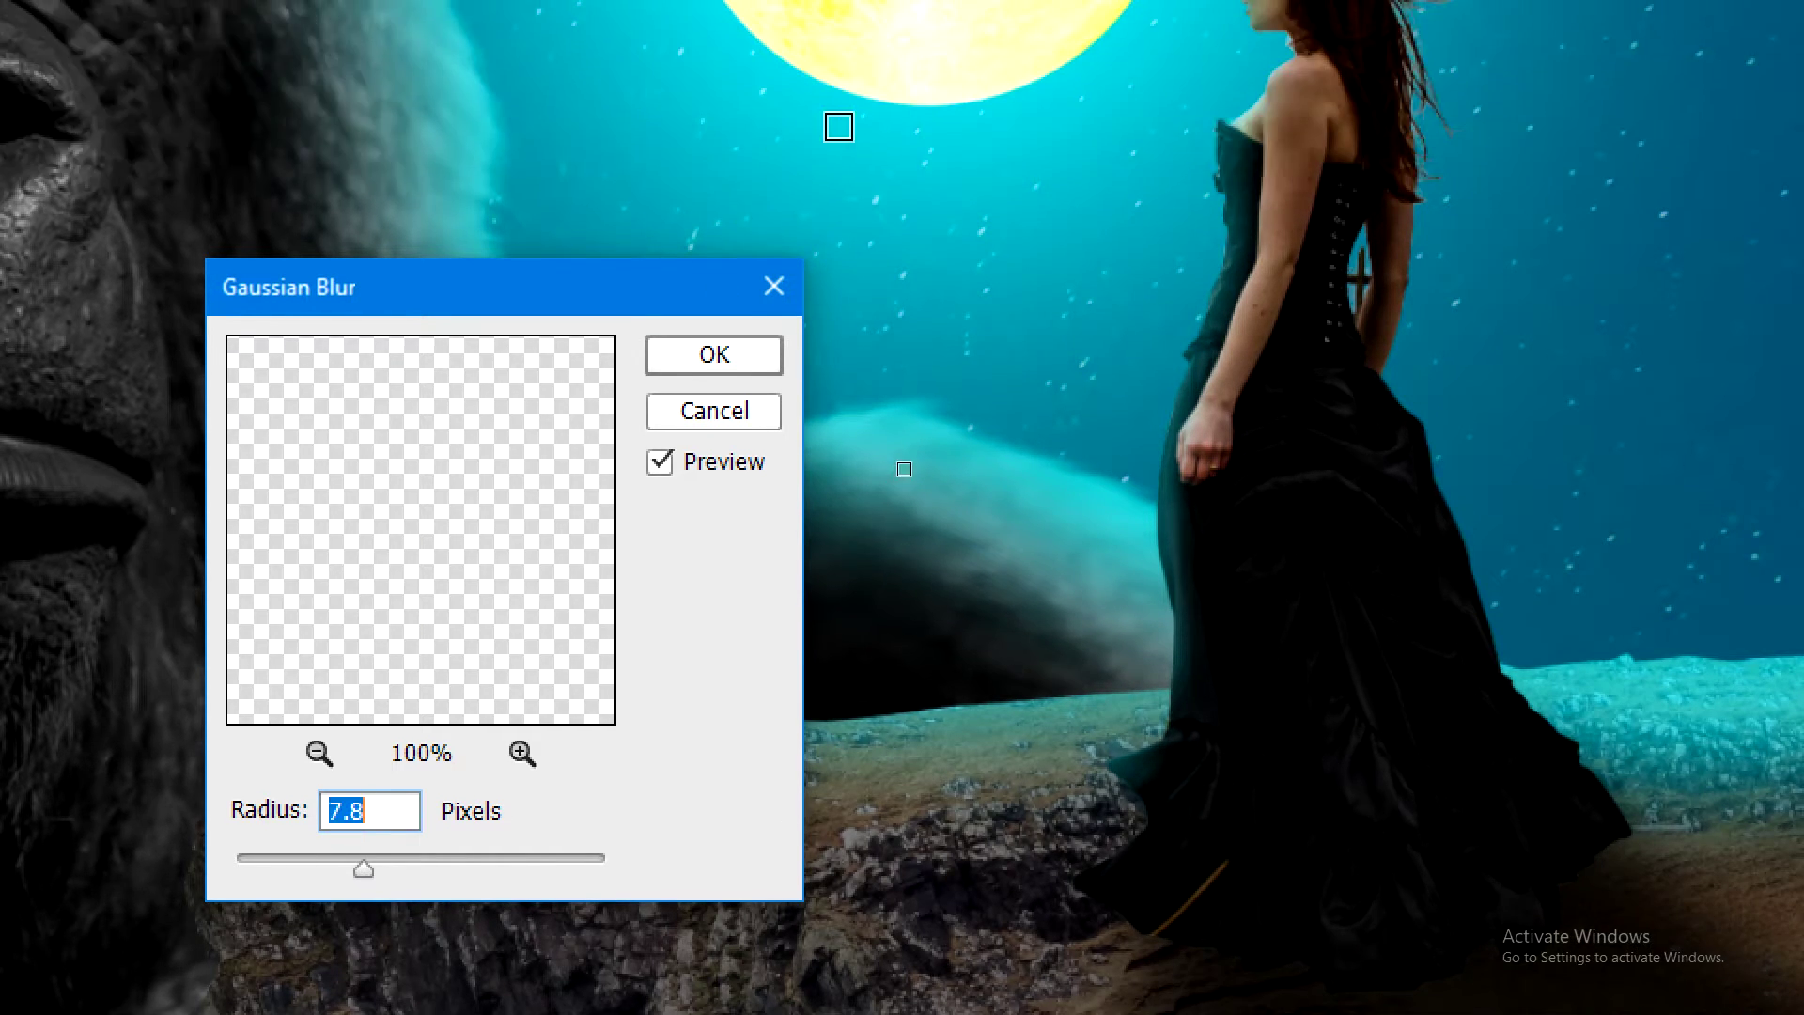
pyautogui.click(711, 353)
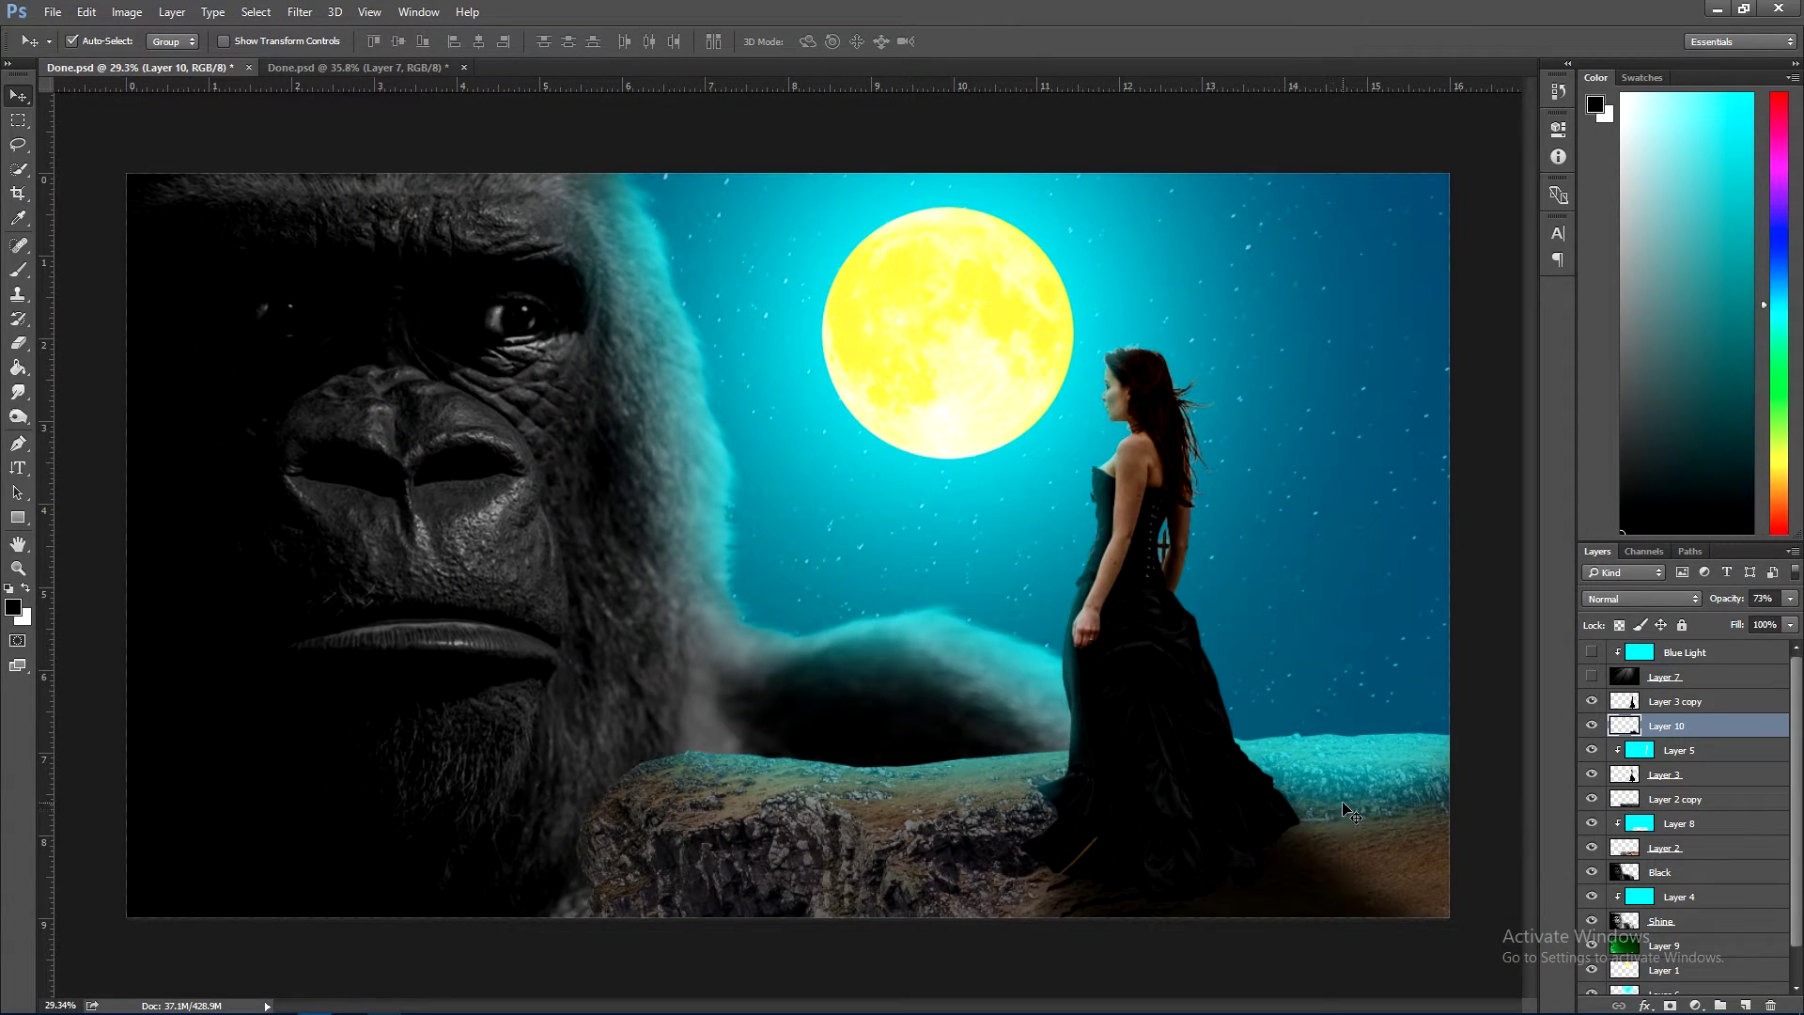
# - Paint extra black shadow over the rocks and ground by the hem on new Layer 11 at 85%
pyautogui.click(1748, 1004)
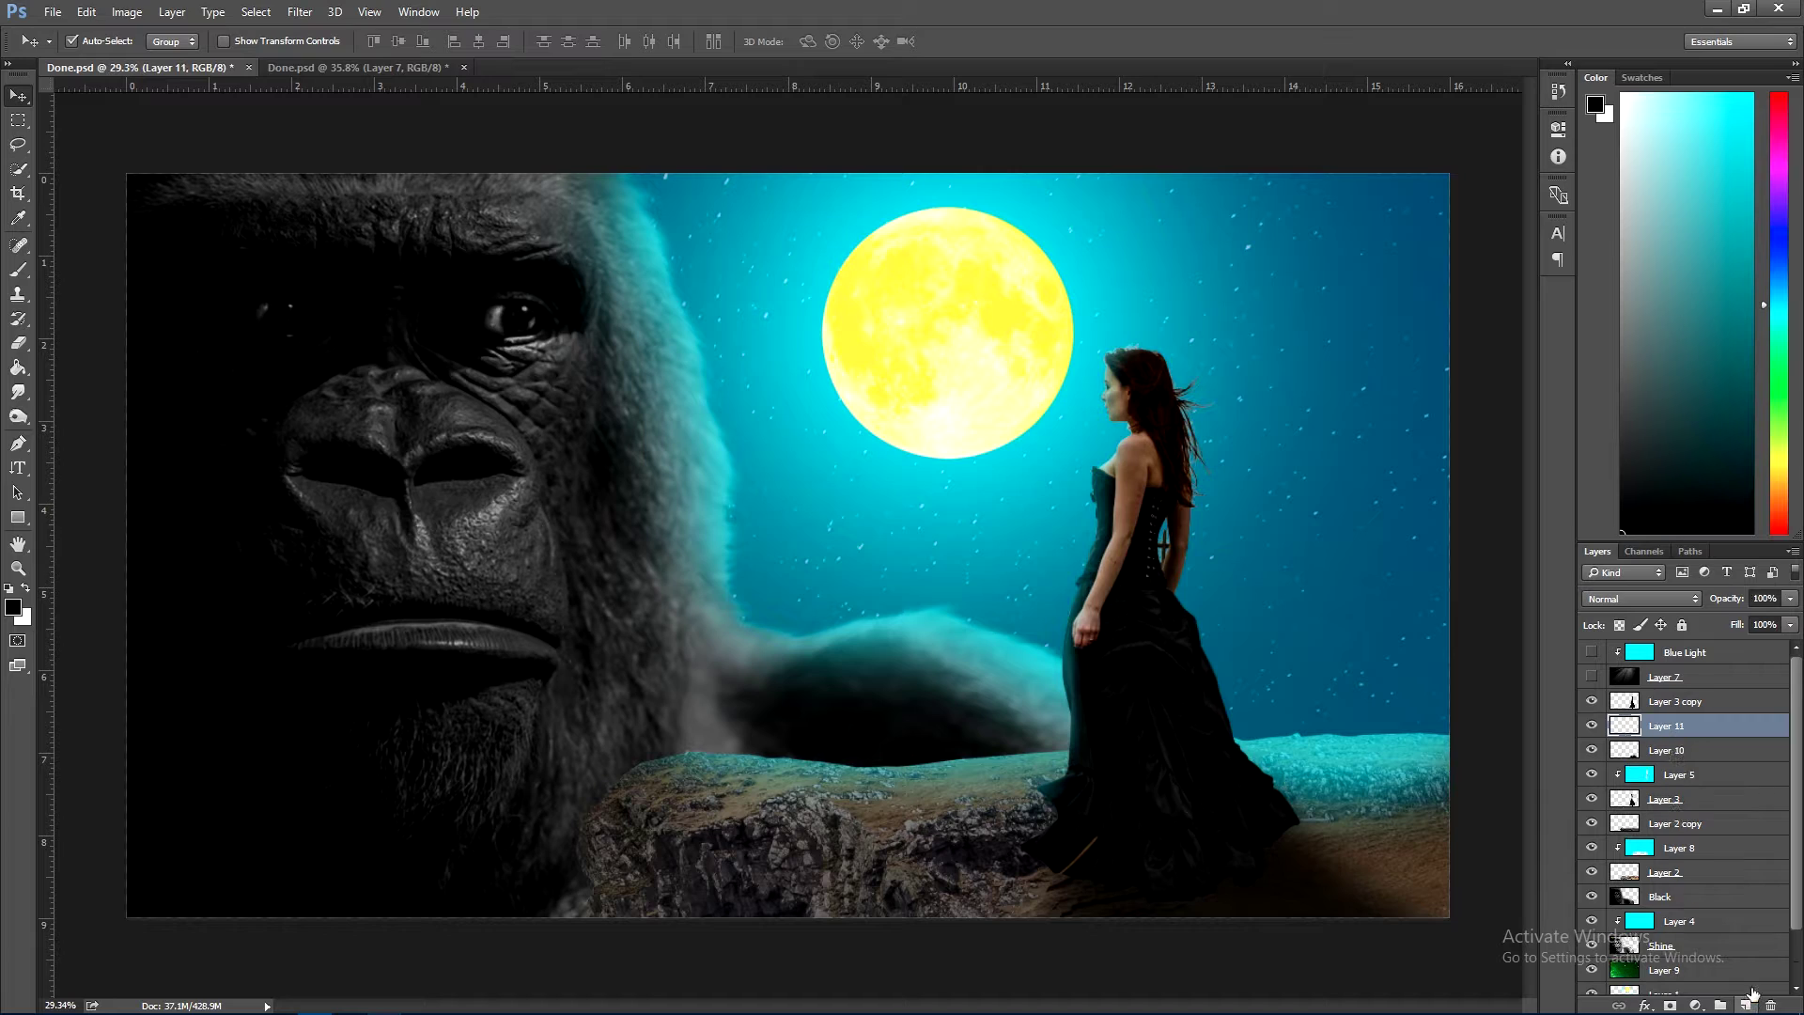
pyautogui.moveTo(1033, 806)
pyautogui.mouseDown()
pyautogui.moveTo(1139, 857)
pyautogui.moveTo(970, 777)
pyautogui.moveTo(870, 814)
pyautogui.moveTo(922, 865)
pyautogui.moveTo(840, 729)
pyautogui.mouseUp()
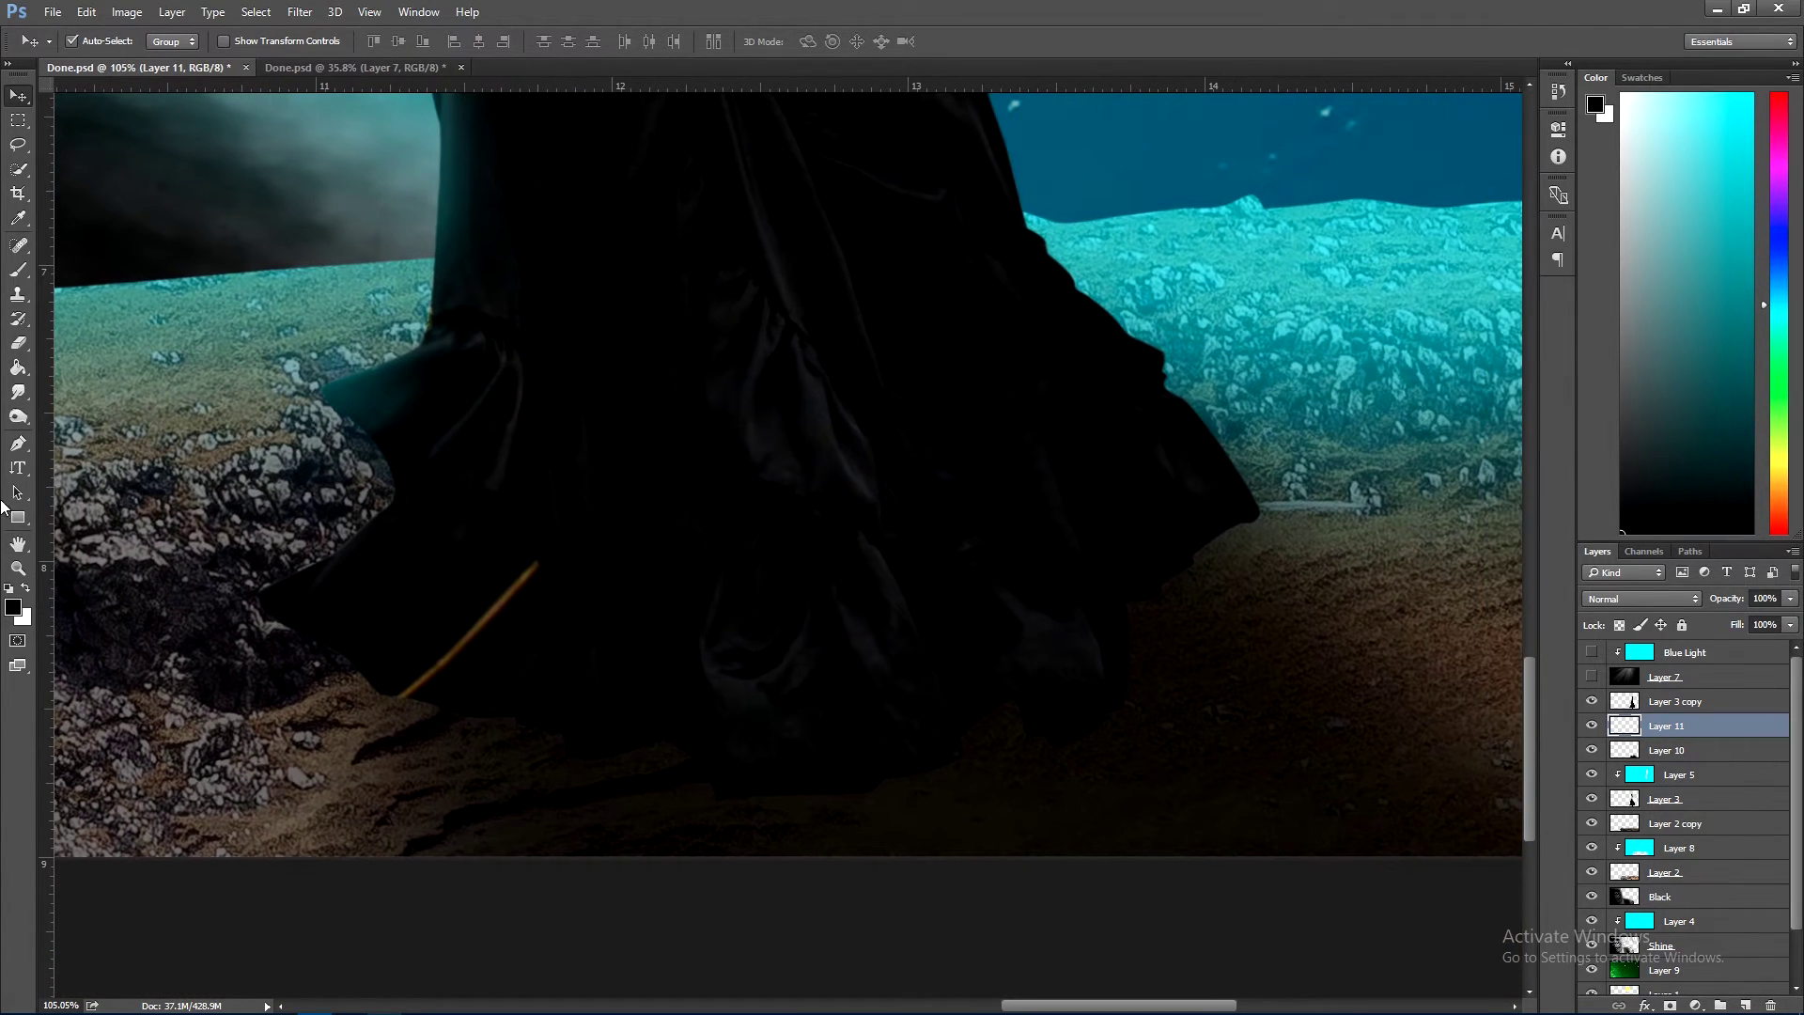
pyautogui.click(15, 271)
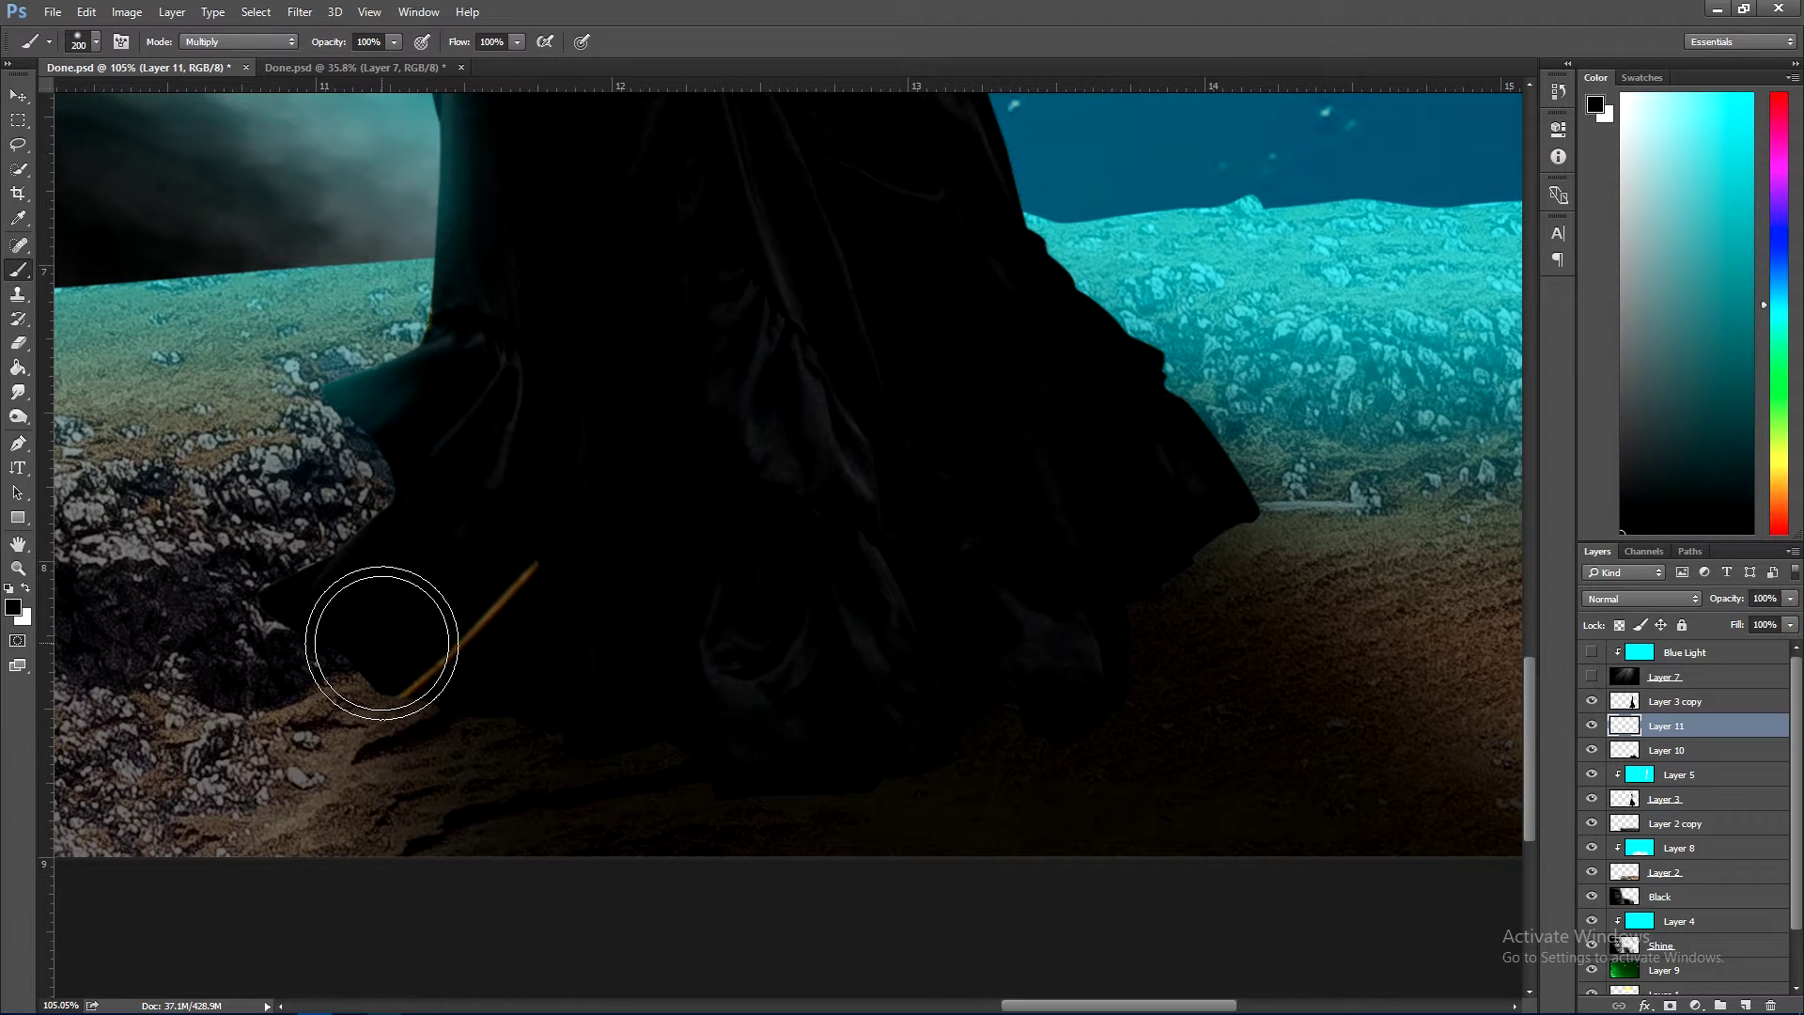
pyautogui.press('[')
pyautogui.press('[')
pyautogui.press('[')
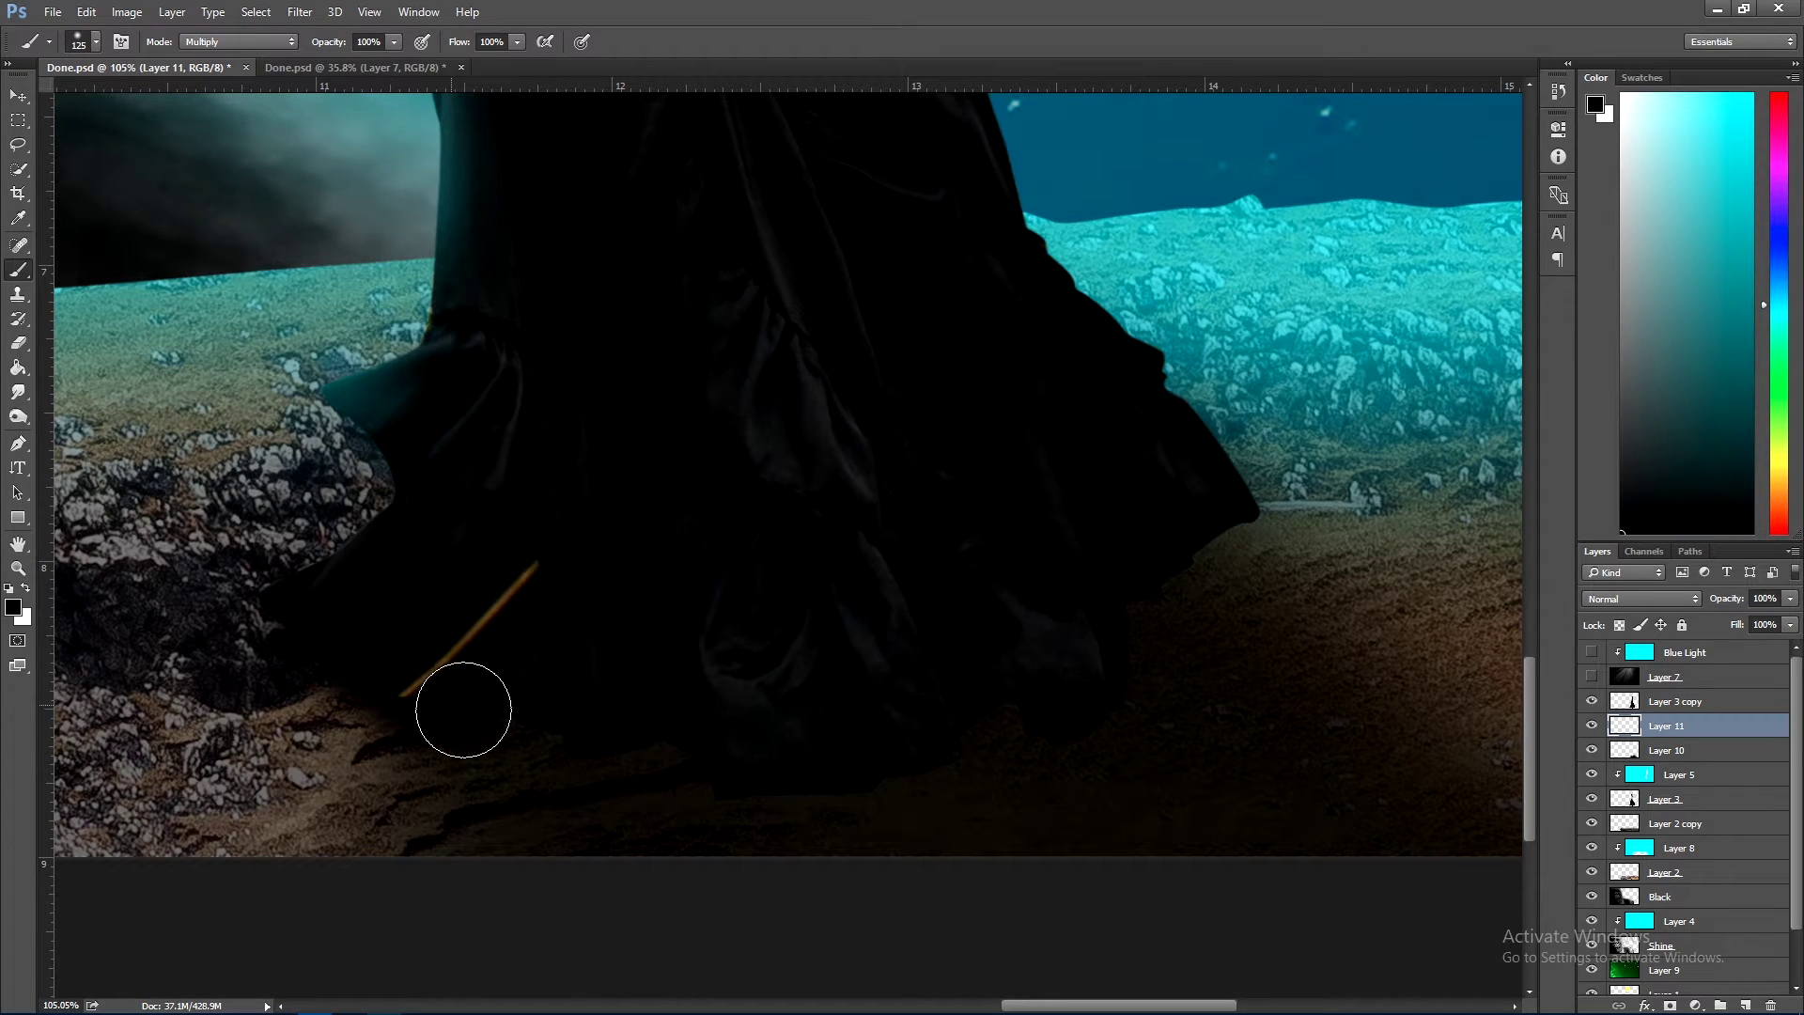
pyautogui.moveTo(322, 624)
pyautogui.mouseDown()
pyautogui.moveTo(301, 639)
pyautogui.moveTo(338, 636)
pyautogui.mouseUp()
pyautogui.press('[')
pyautogui.press('[')
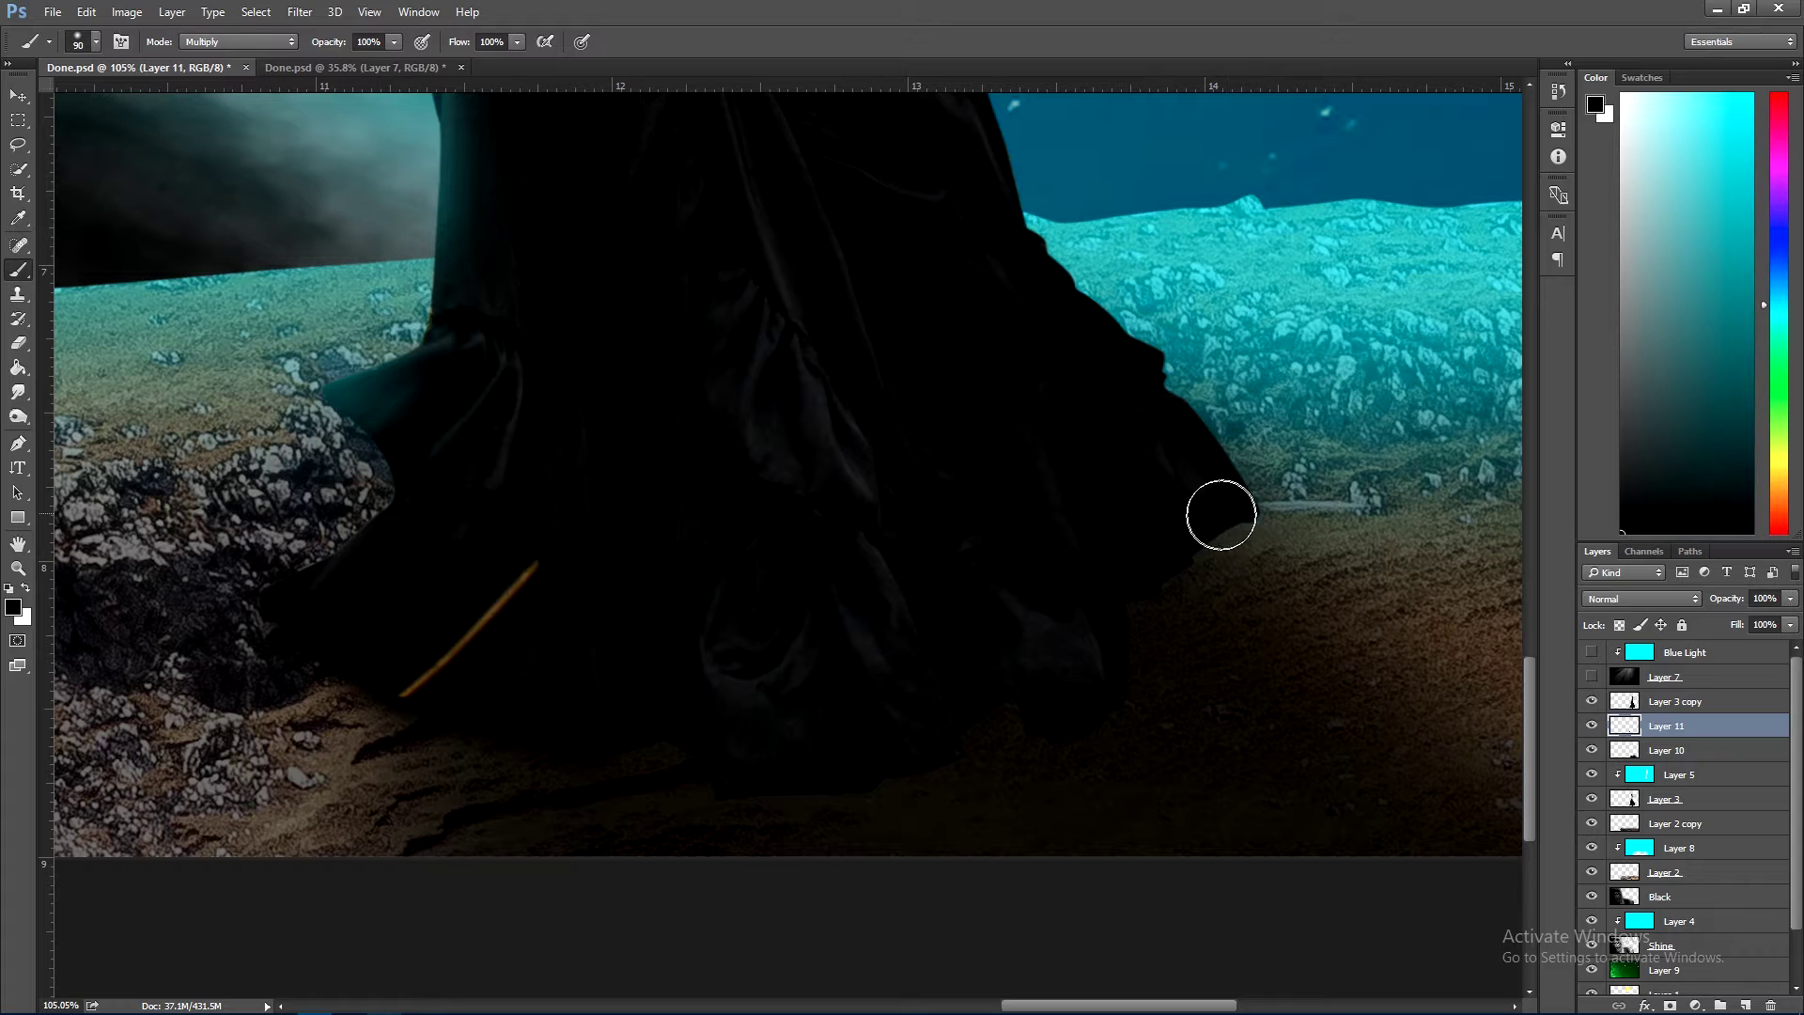
pyautogui.moveTo(1220, 511)
pyautogui.mouseDown()
pyautogui.moveTo(1028, 693)
pyautogui.moveTo(924, 735)
pyautogui.moveTo(462, 699)
pyautogui.mouseUp()
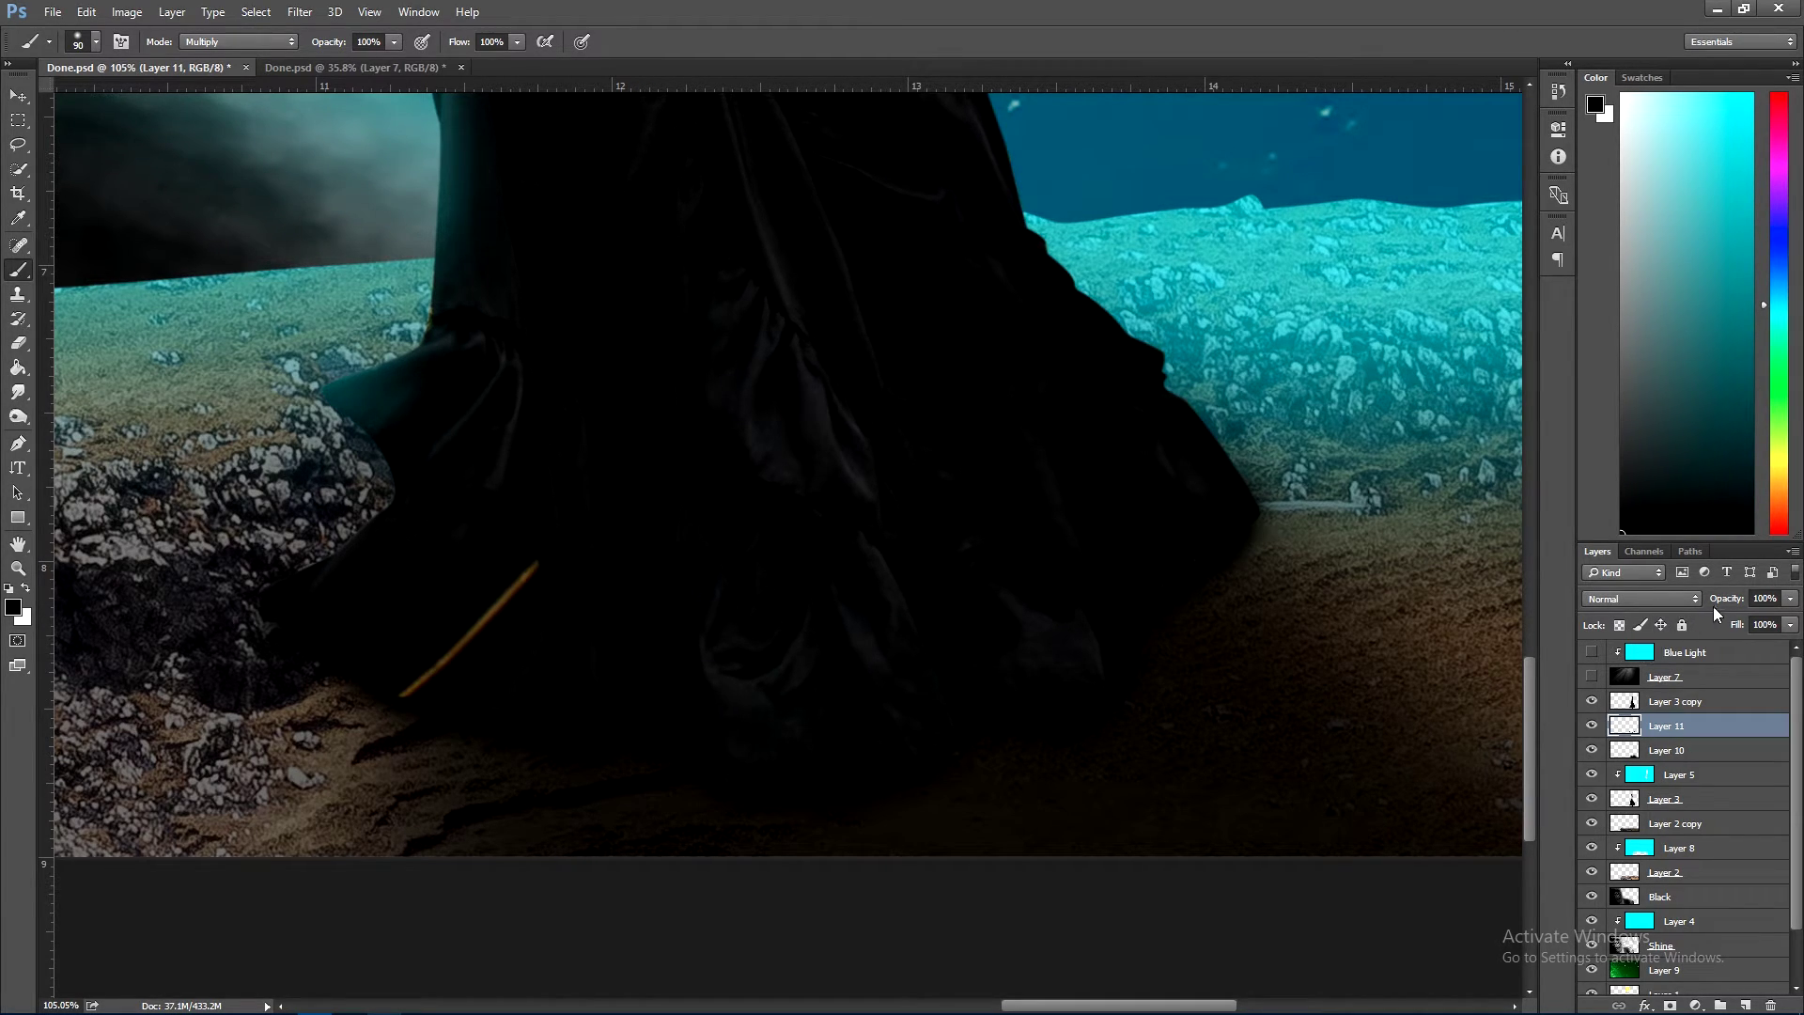
pyautogui.moveTo(1715, 607); pyautogui.dragTo(1714, 606)
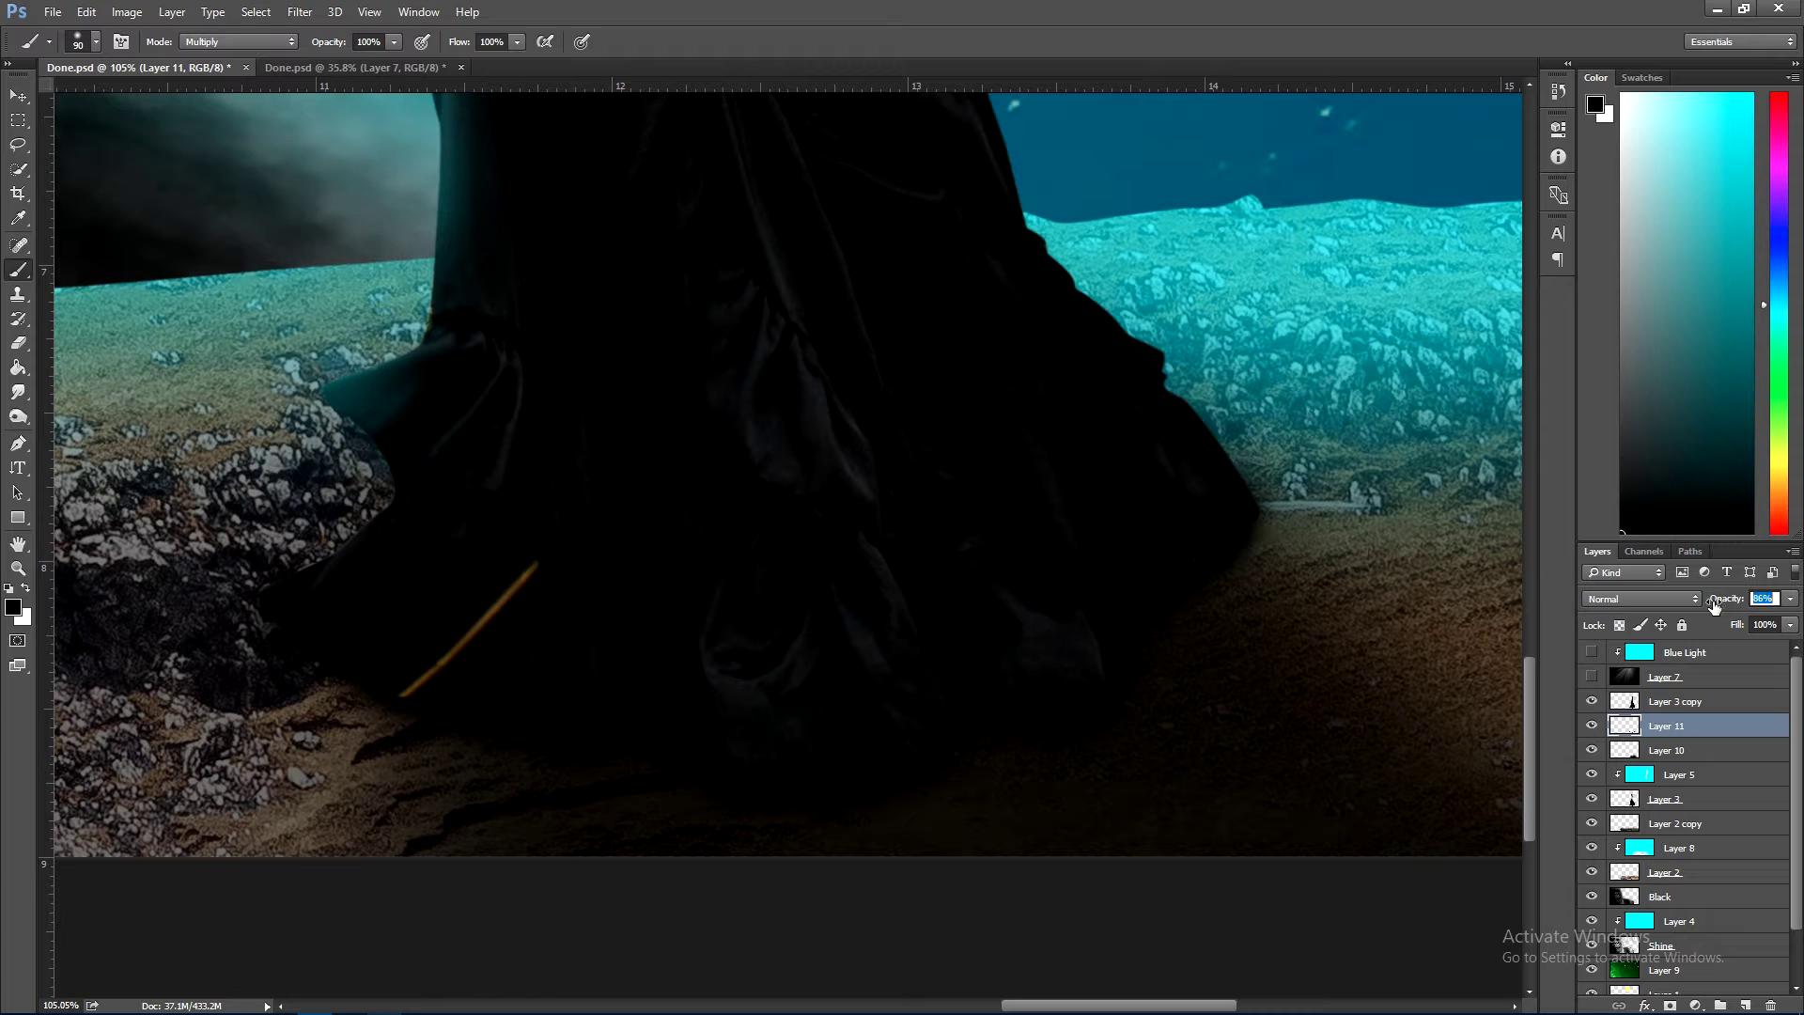
pyautogui.click(16, 96)
# - Show Blue Light and Layer 7 again, with Layer 7 at 50% and Layer 11 at 67%
pyautogui.hotkey('ctrl', '0')
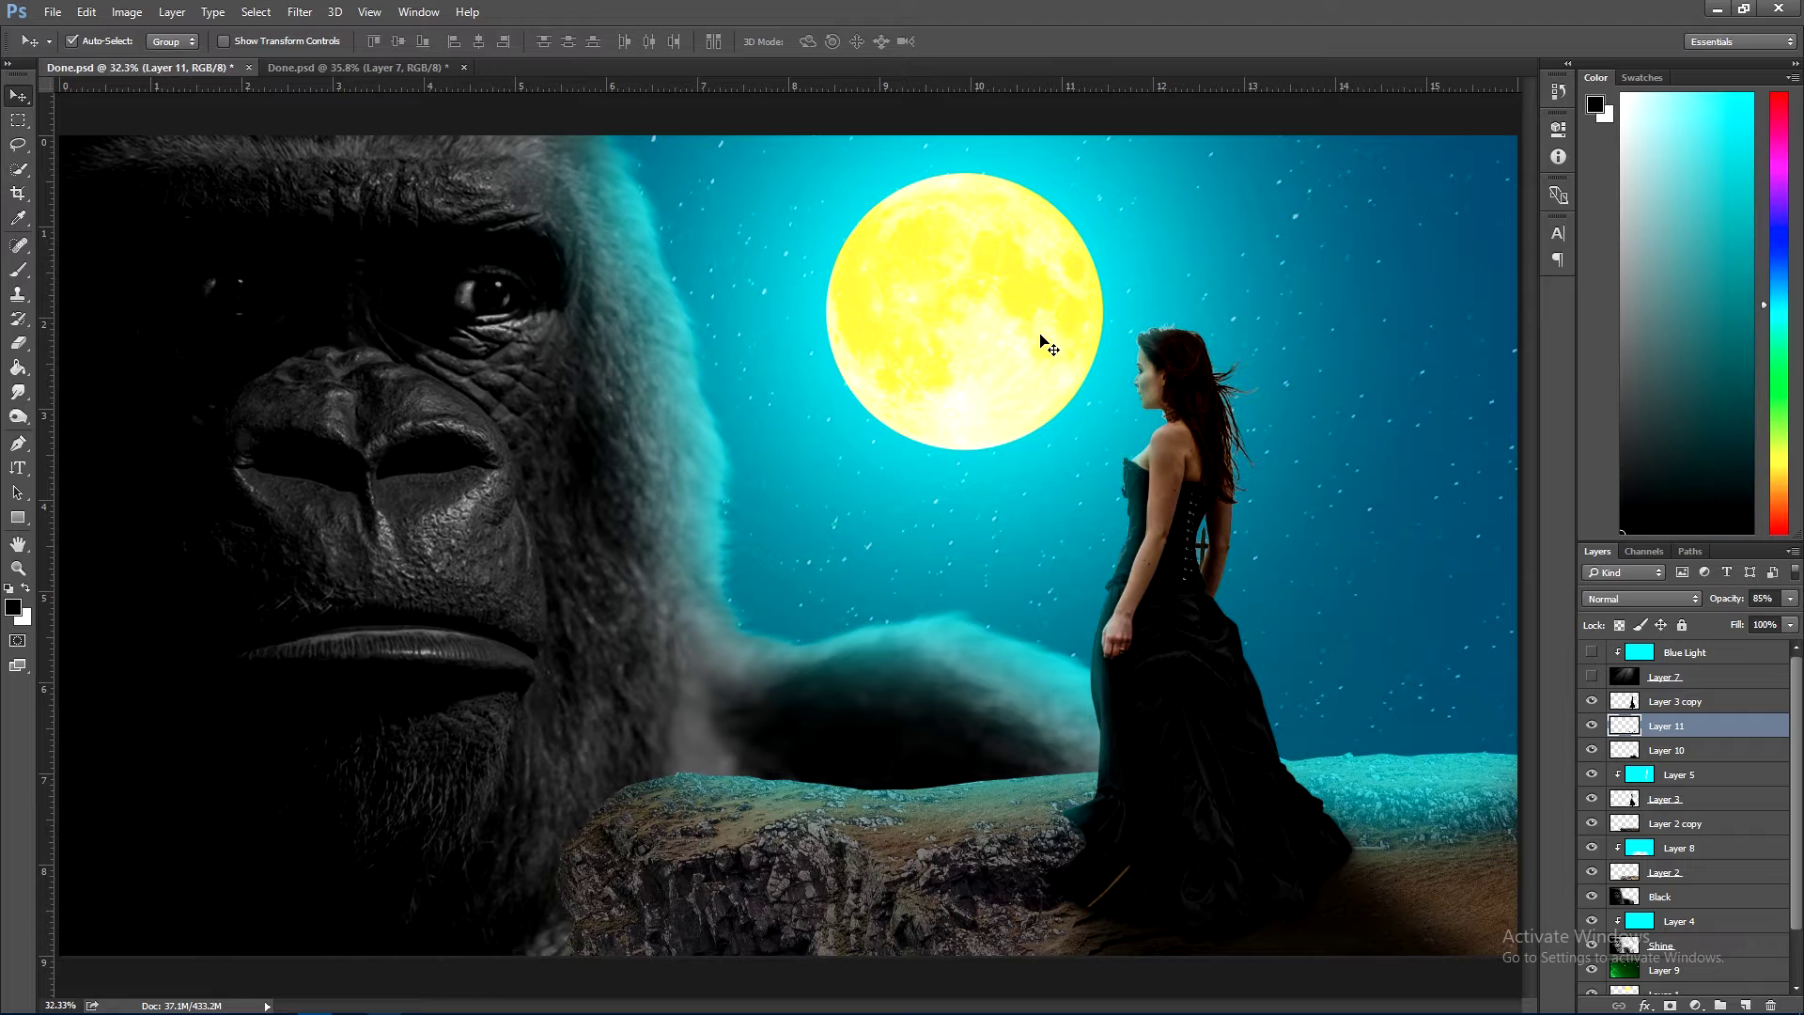
pyautogui.click(1594, 655)
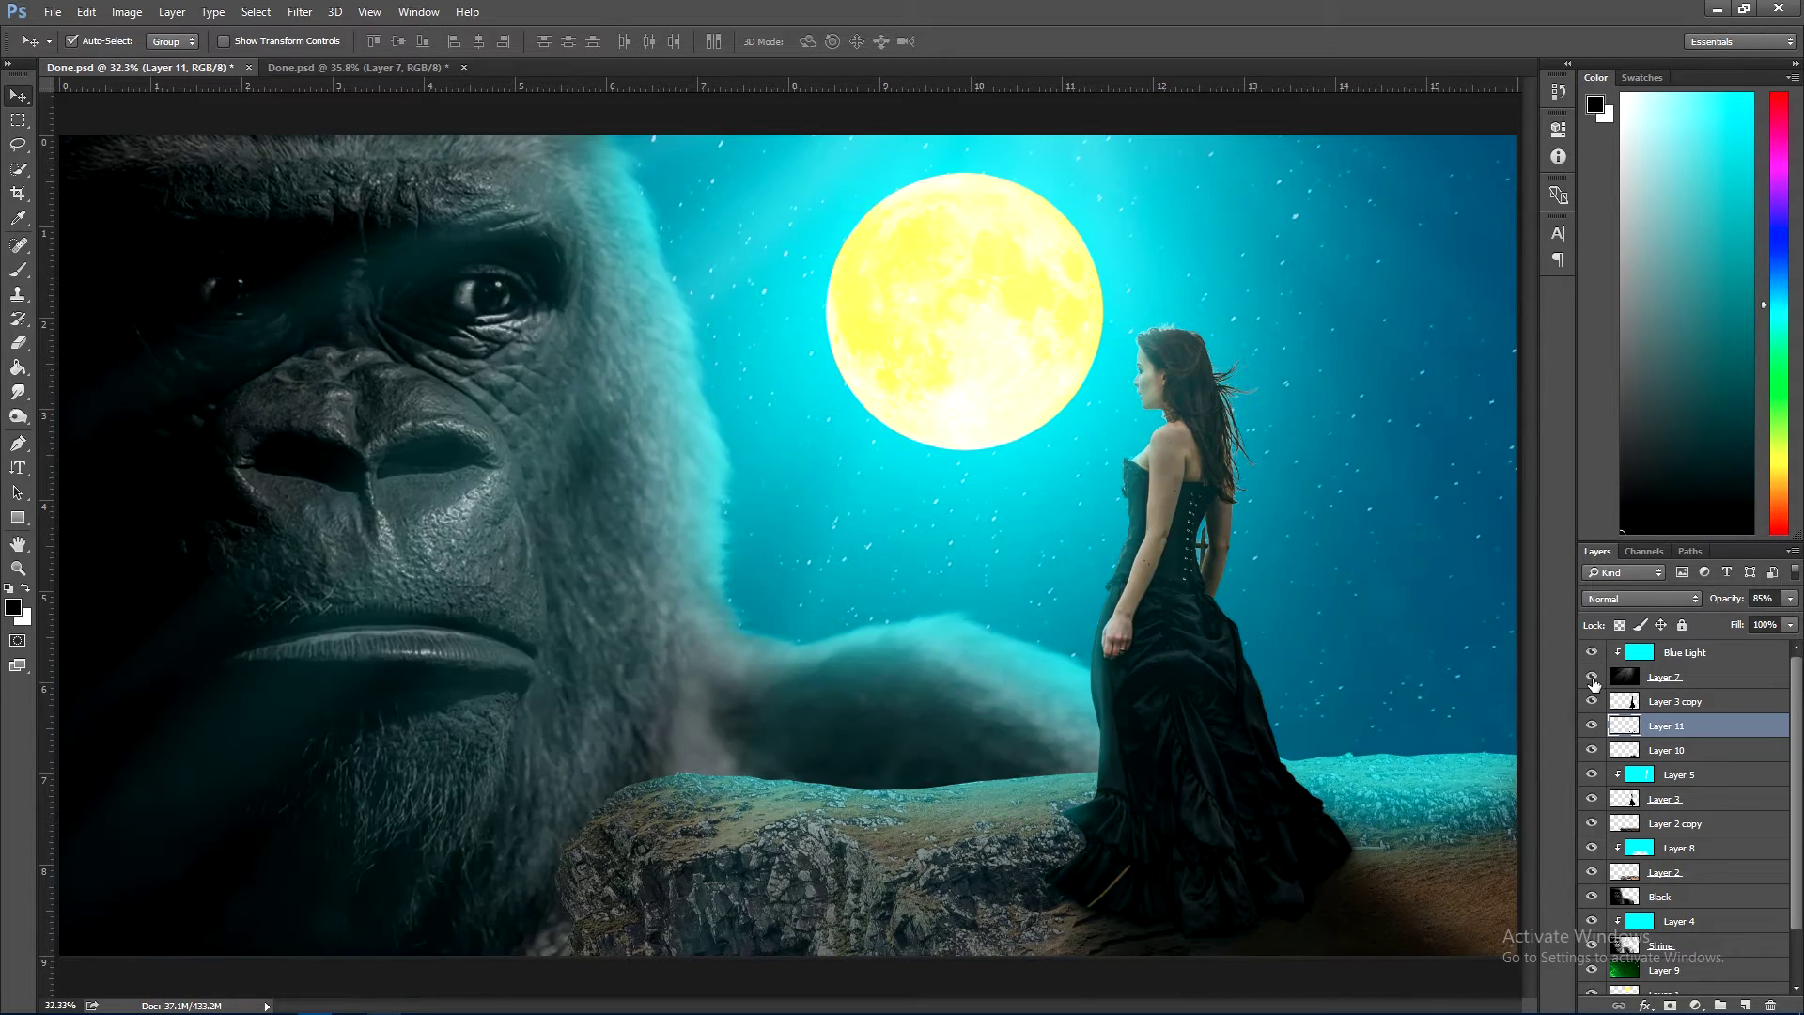
pyautogui.click(1594, 676)
pyautogui.moveTo(1733, 599); pyautogui.dragTo(1711, 606)
pyautogui.click(1693, 678)
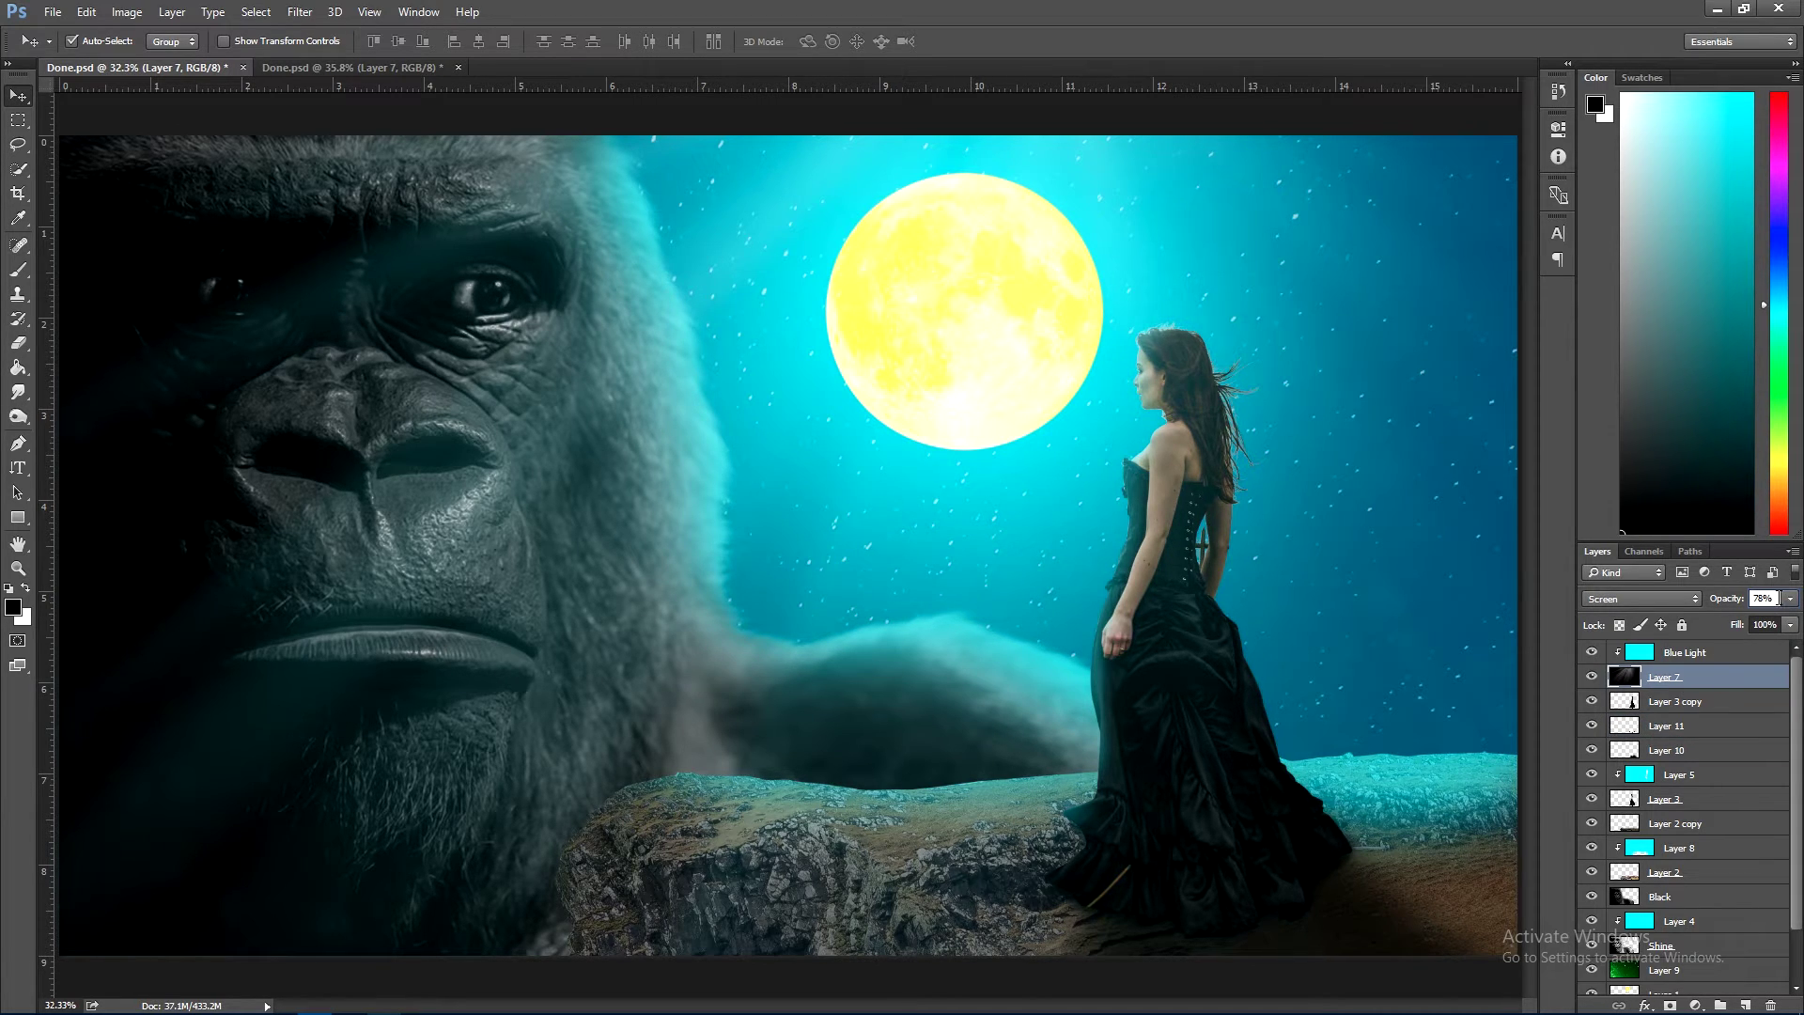
pyautogui.write('50')
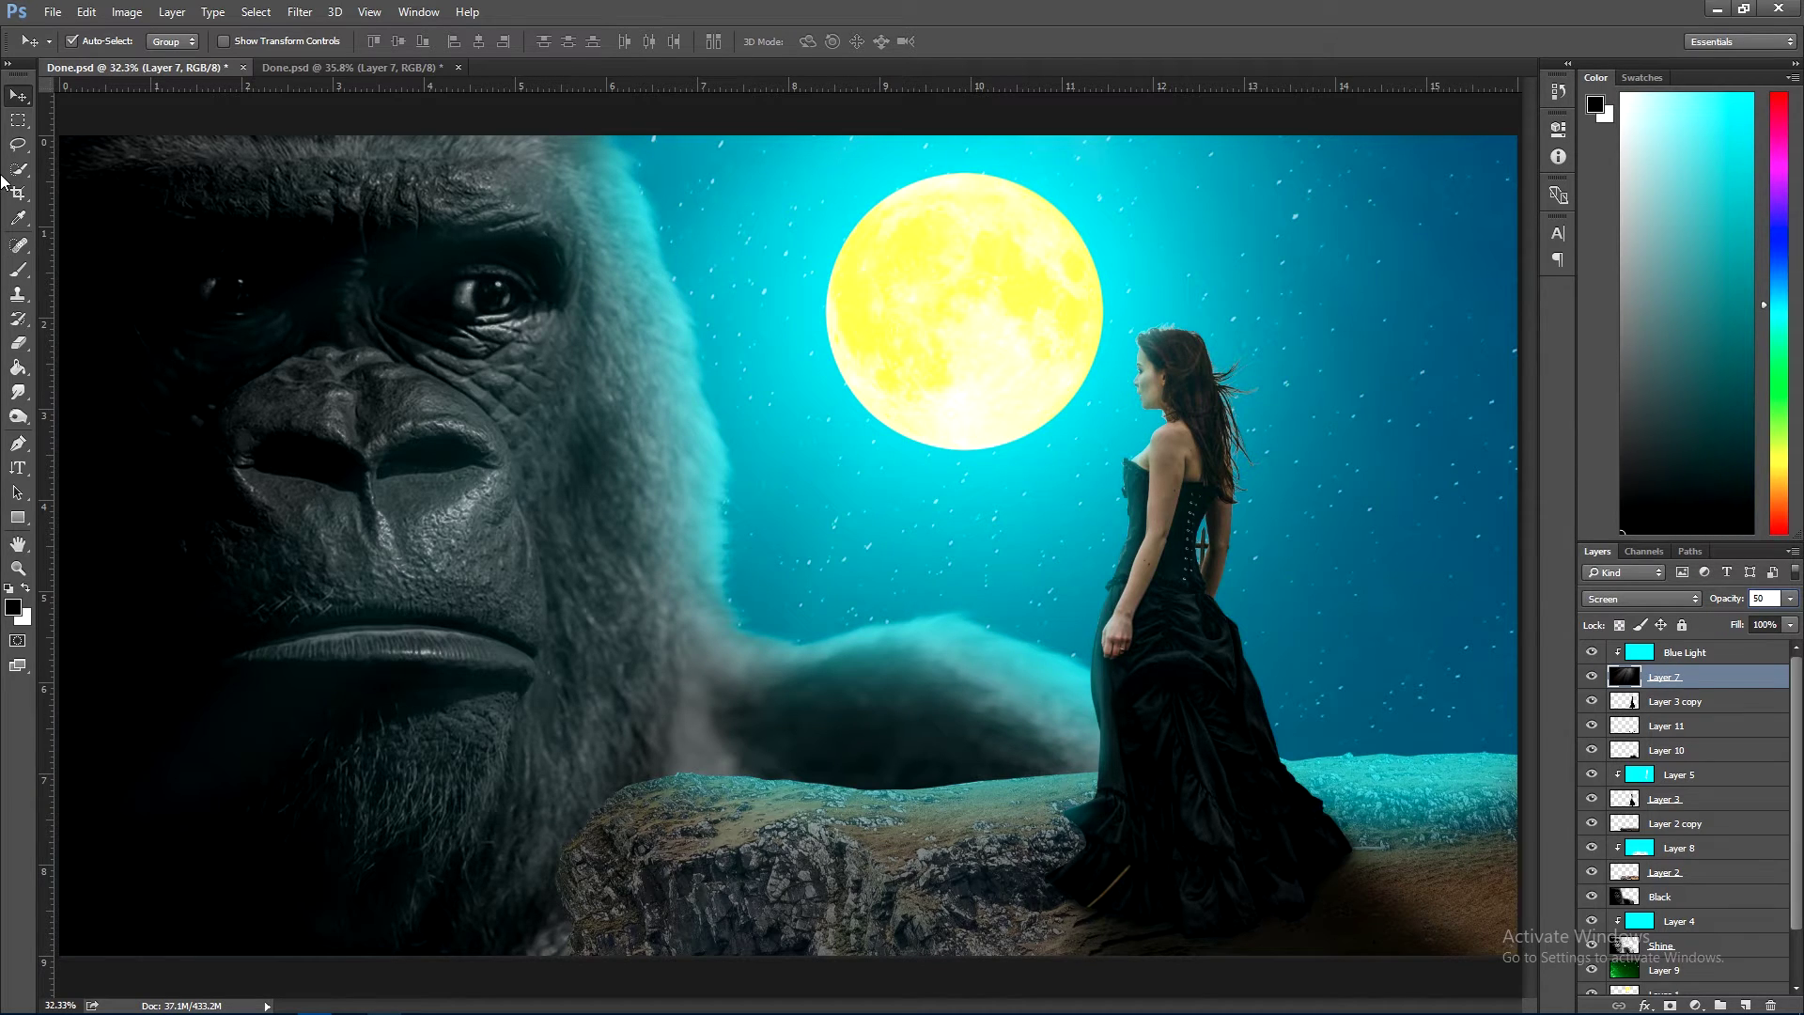
pyautogui.click(1693, 657)
pyautogui.scroll(-2, 1728, 869)
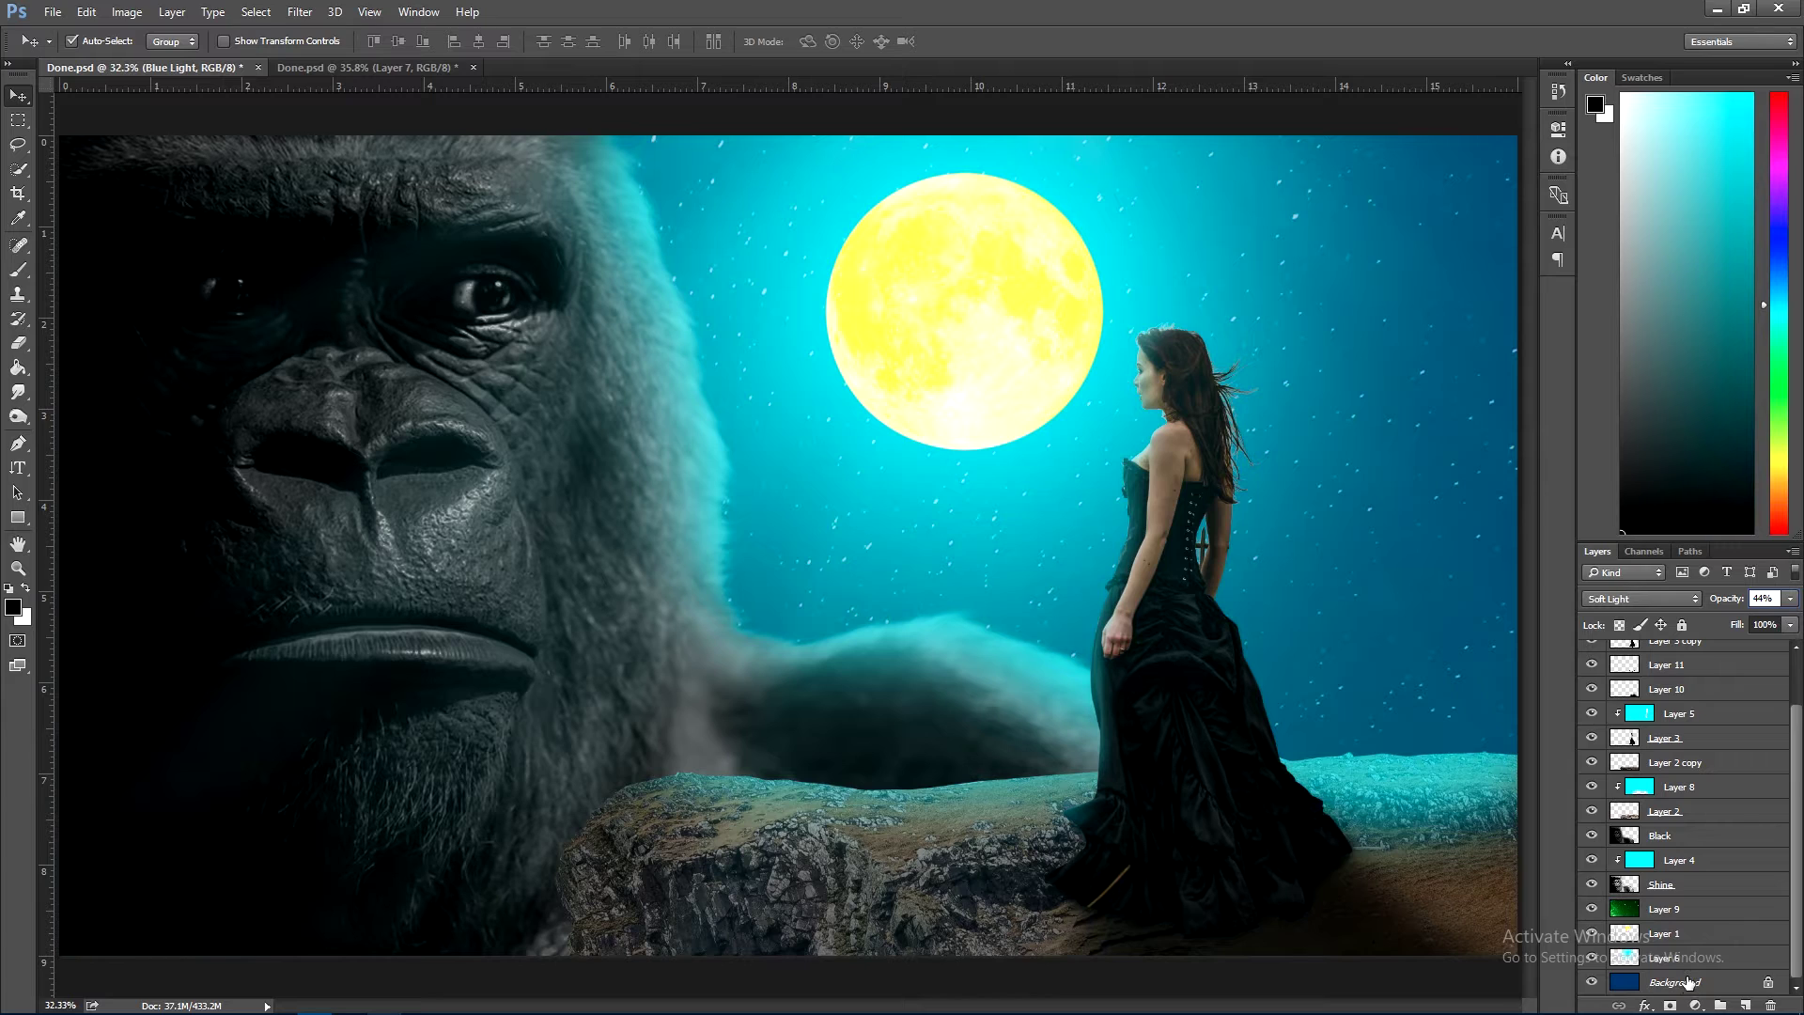
# - Merge a copy of all layers into Blue Light copy and launch Analog Efex Pro 2 on it
pyautogui.keyDown('shift'); pyautogui.click(1742, 958); pyautogui.keyUp('shift')
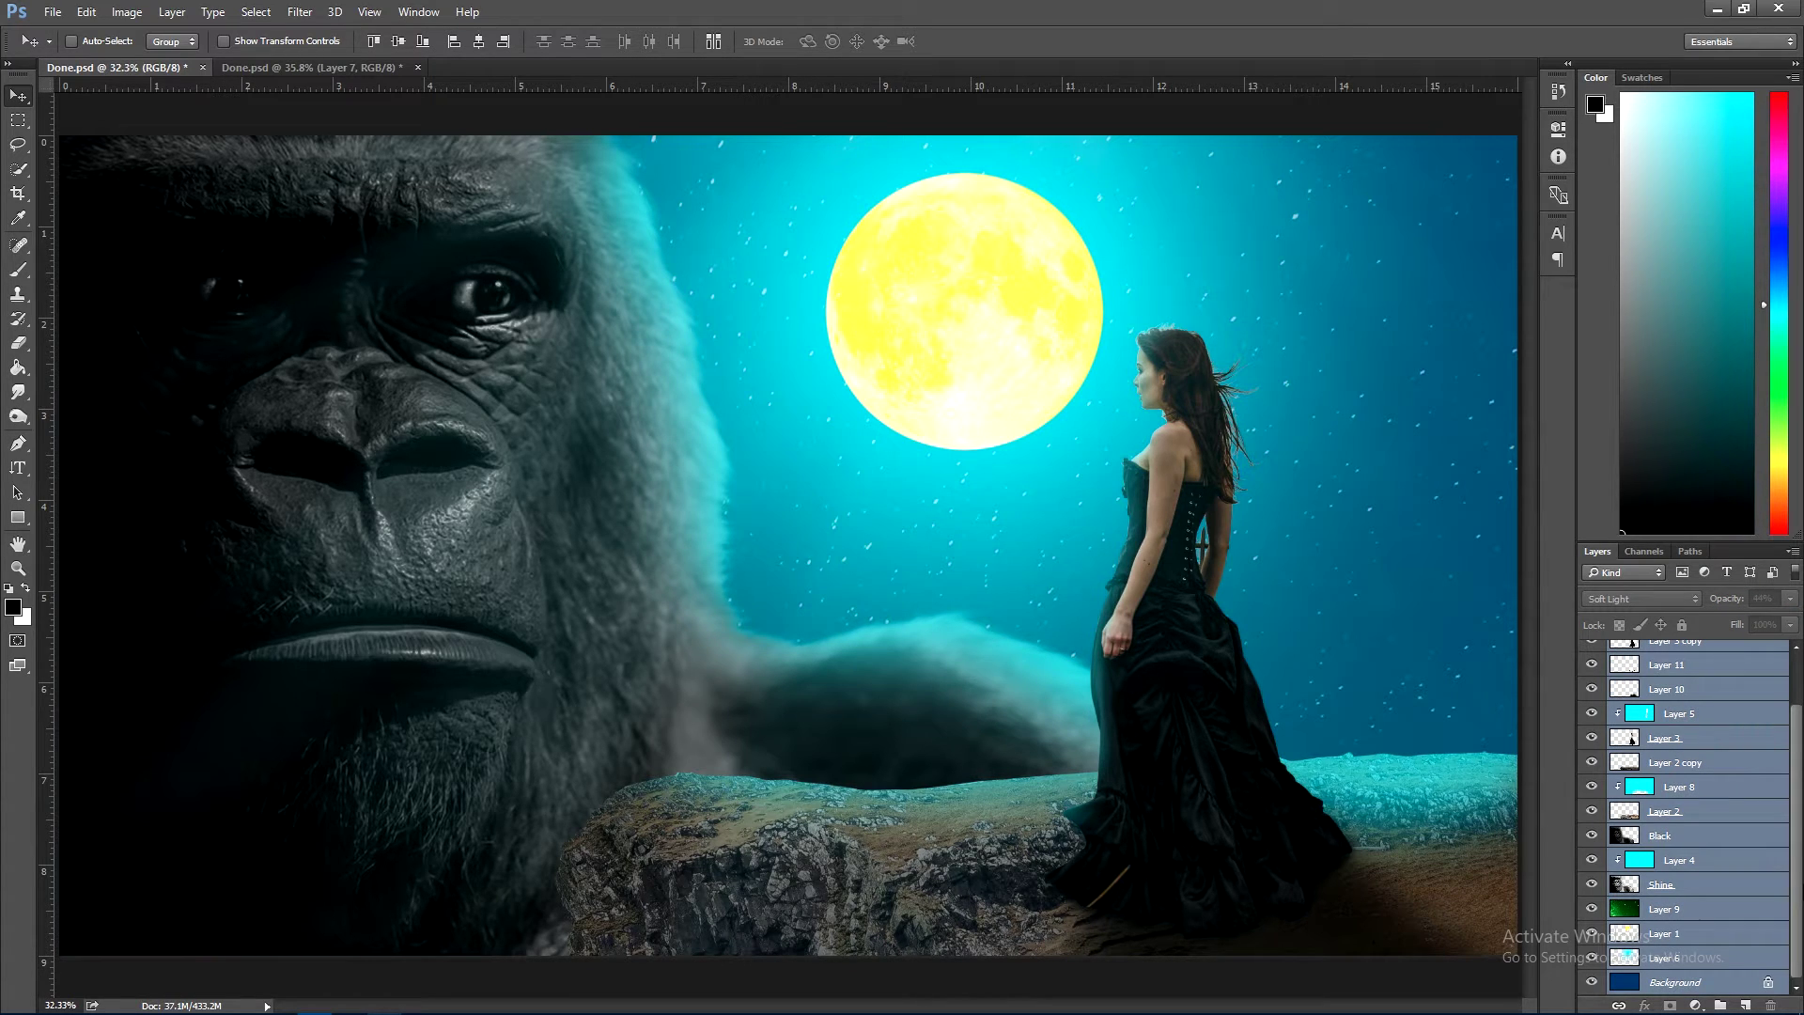
pyautogui.hotkey('ctrl', 'j')
pyautogui.hotkey('ctrl', 'e')
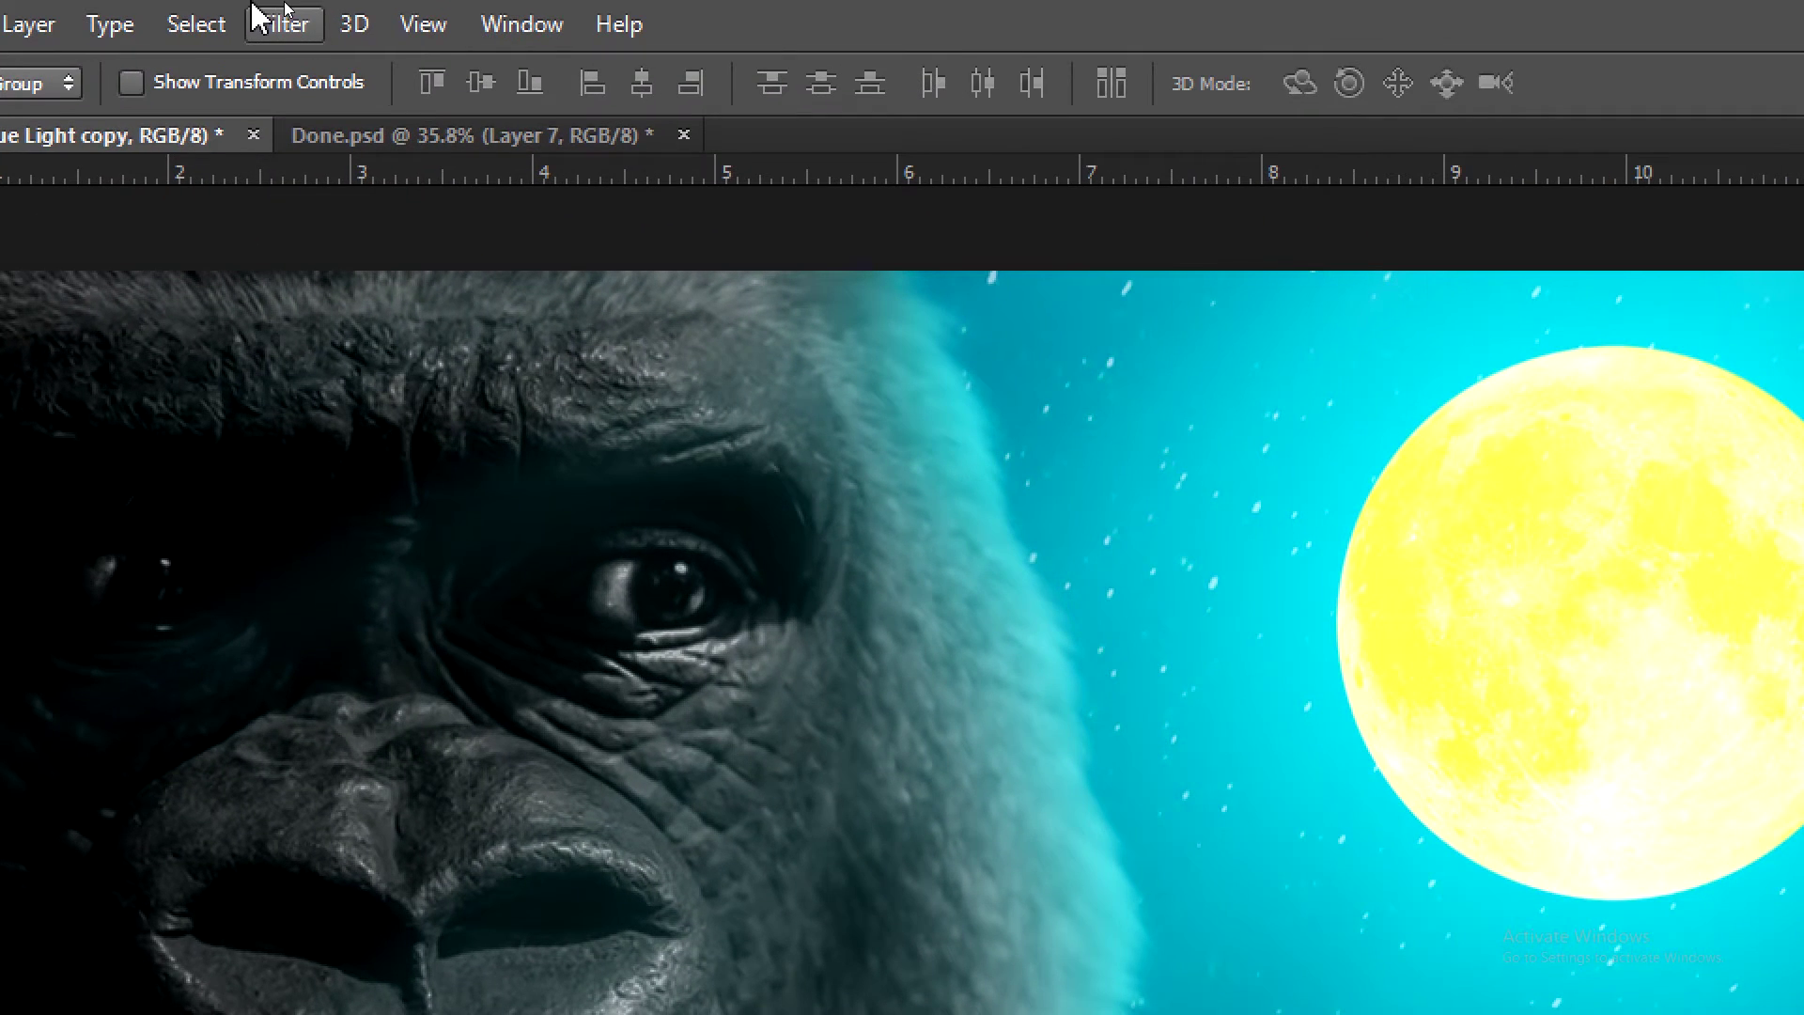
pyautogui.click(293, 11)
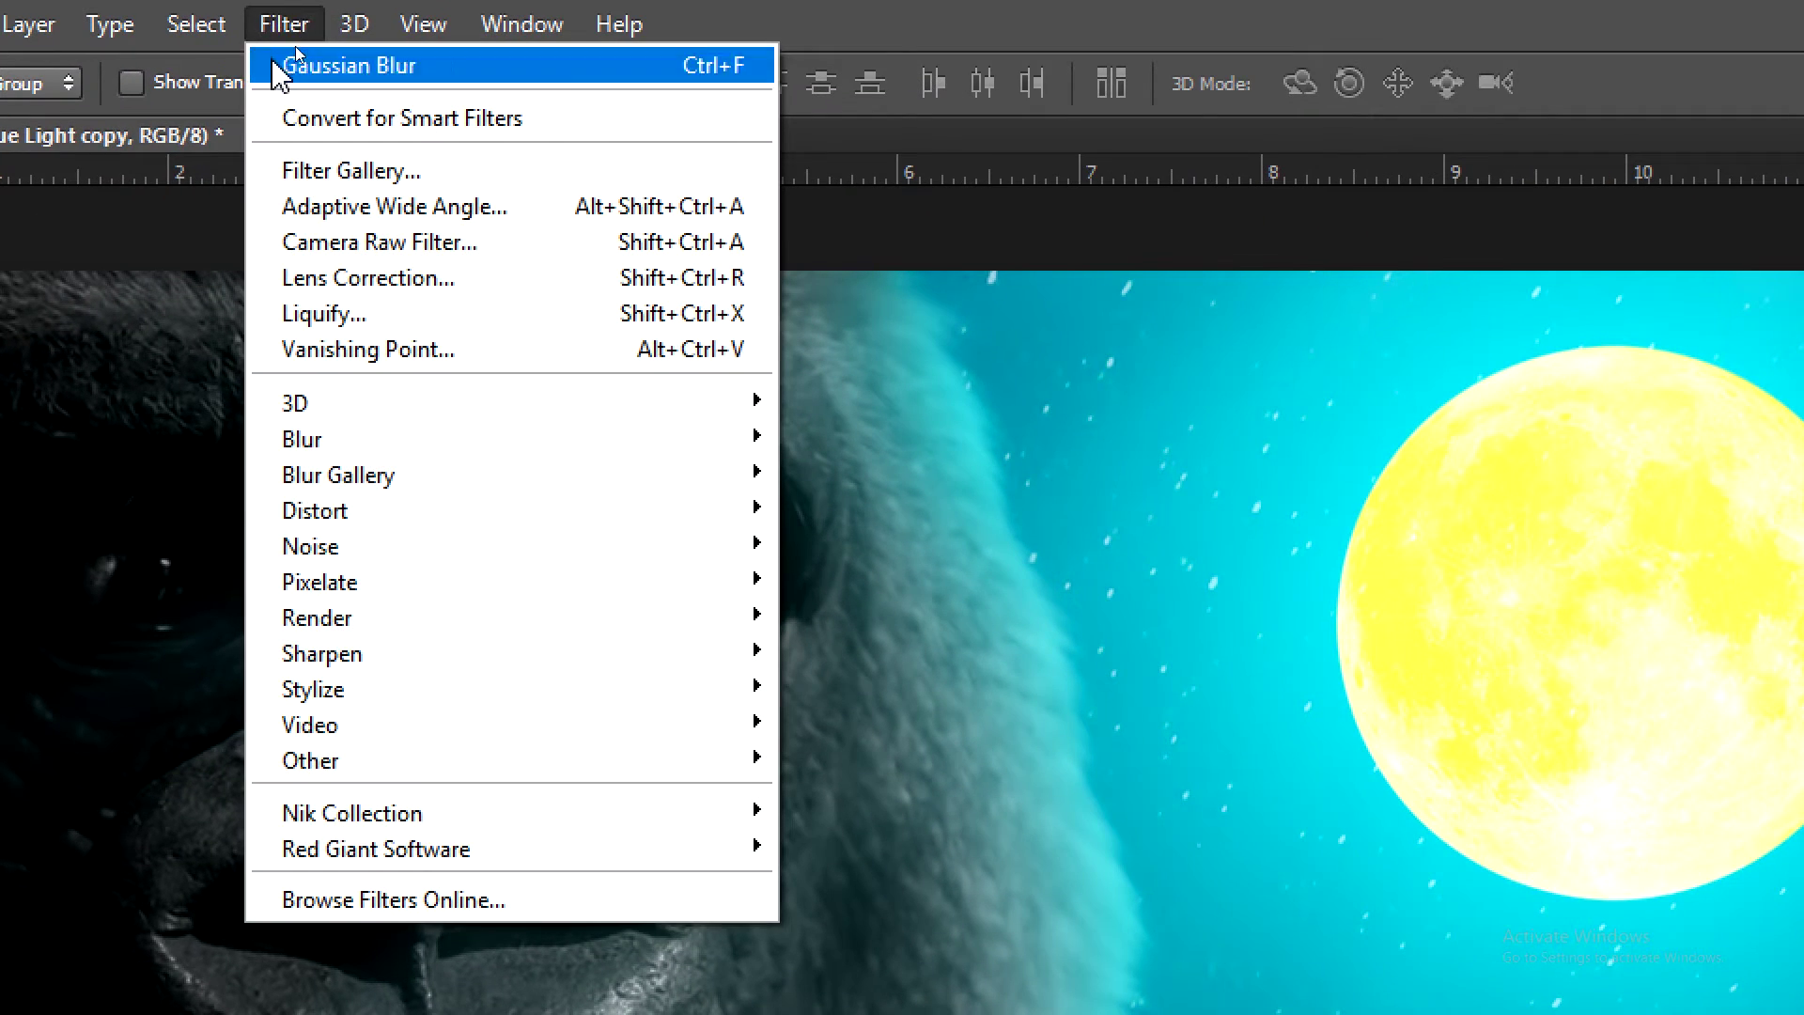
pyautogui.moveTo(507, 656)
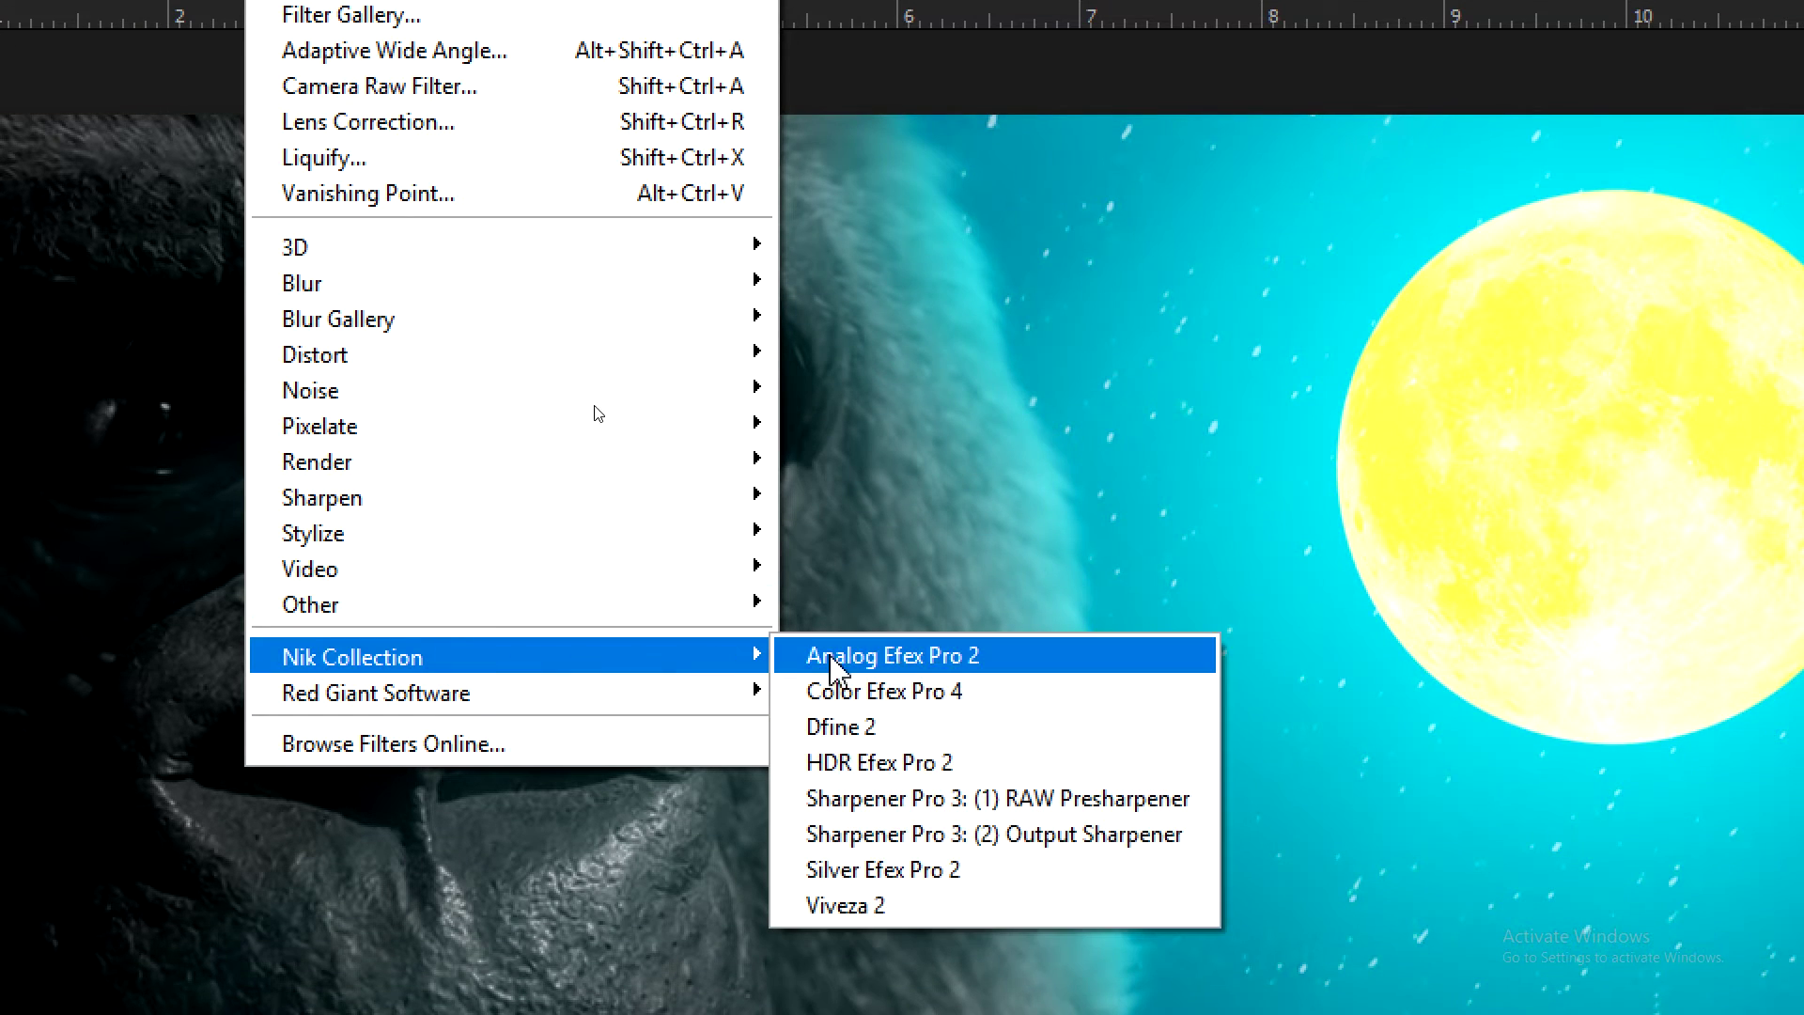
pyautogui.click(948, 672)
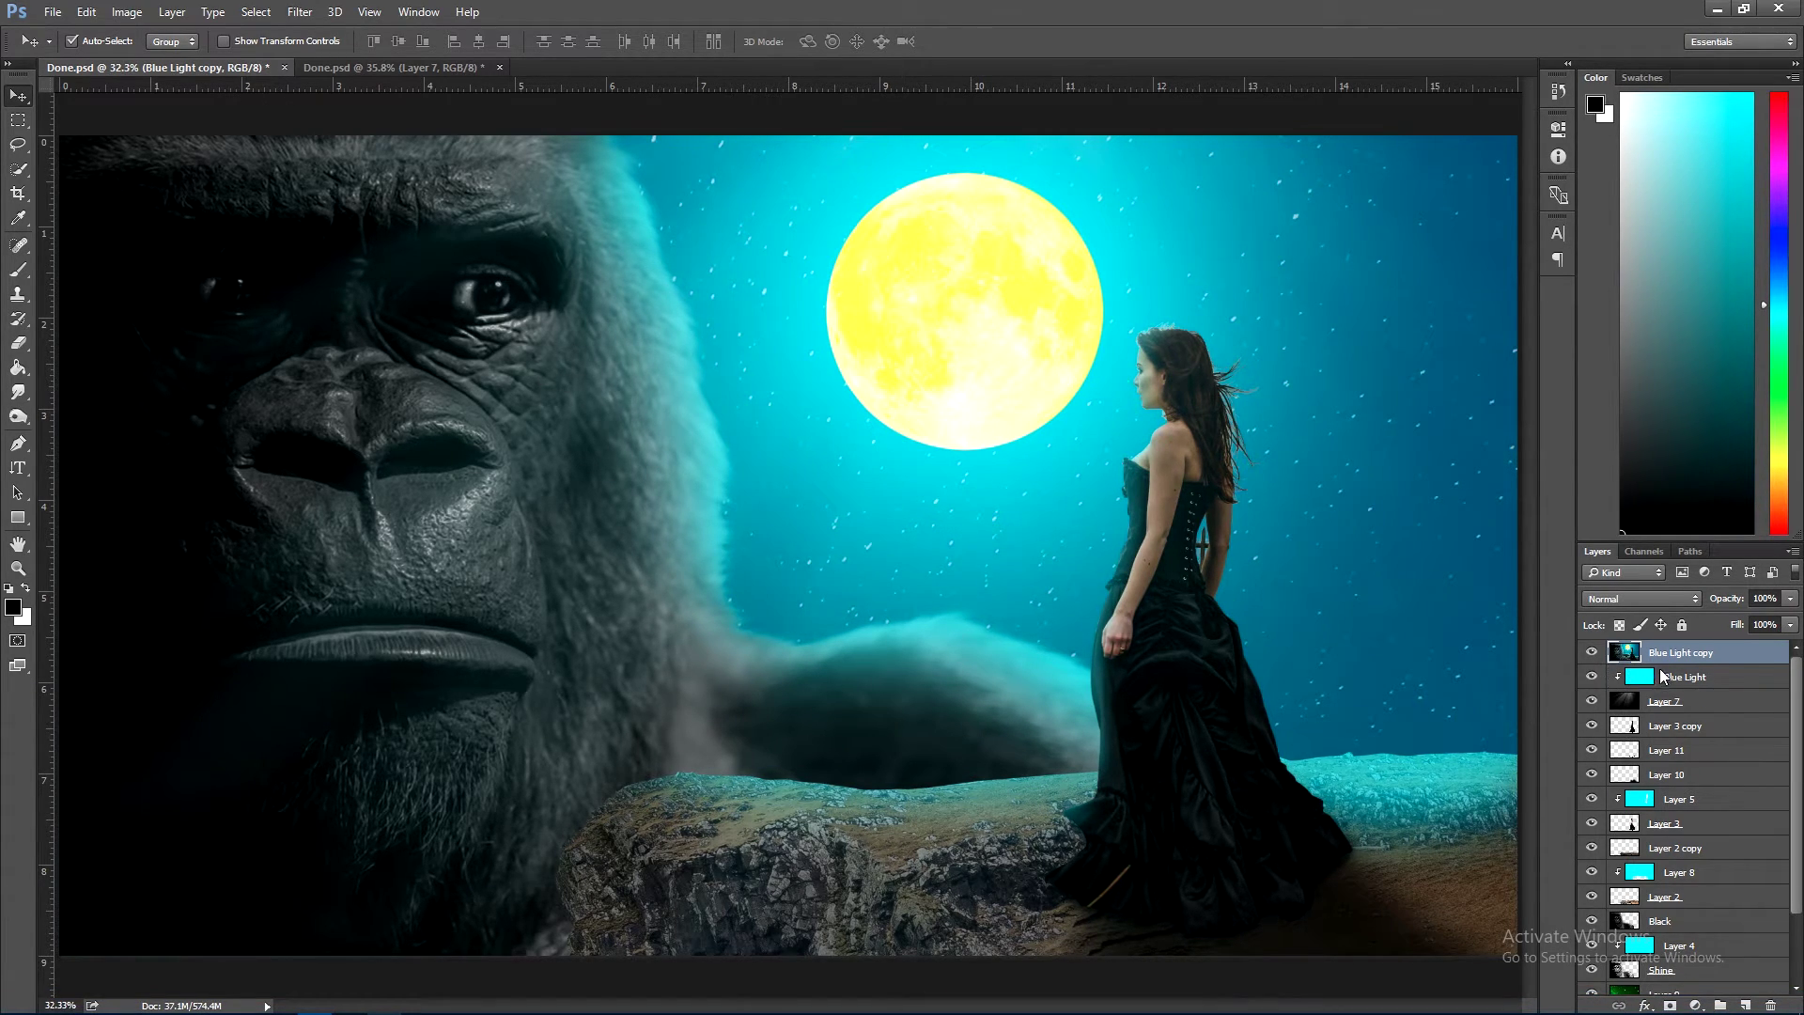
# - Try the Classic Camera presets and settle on Classic Camera 8
pyautogui.hotkey('ctrl', 'f')
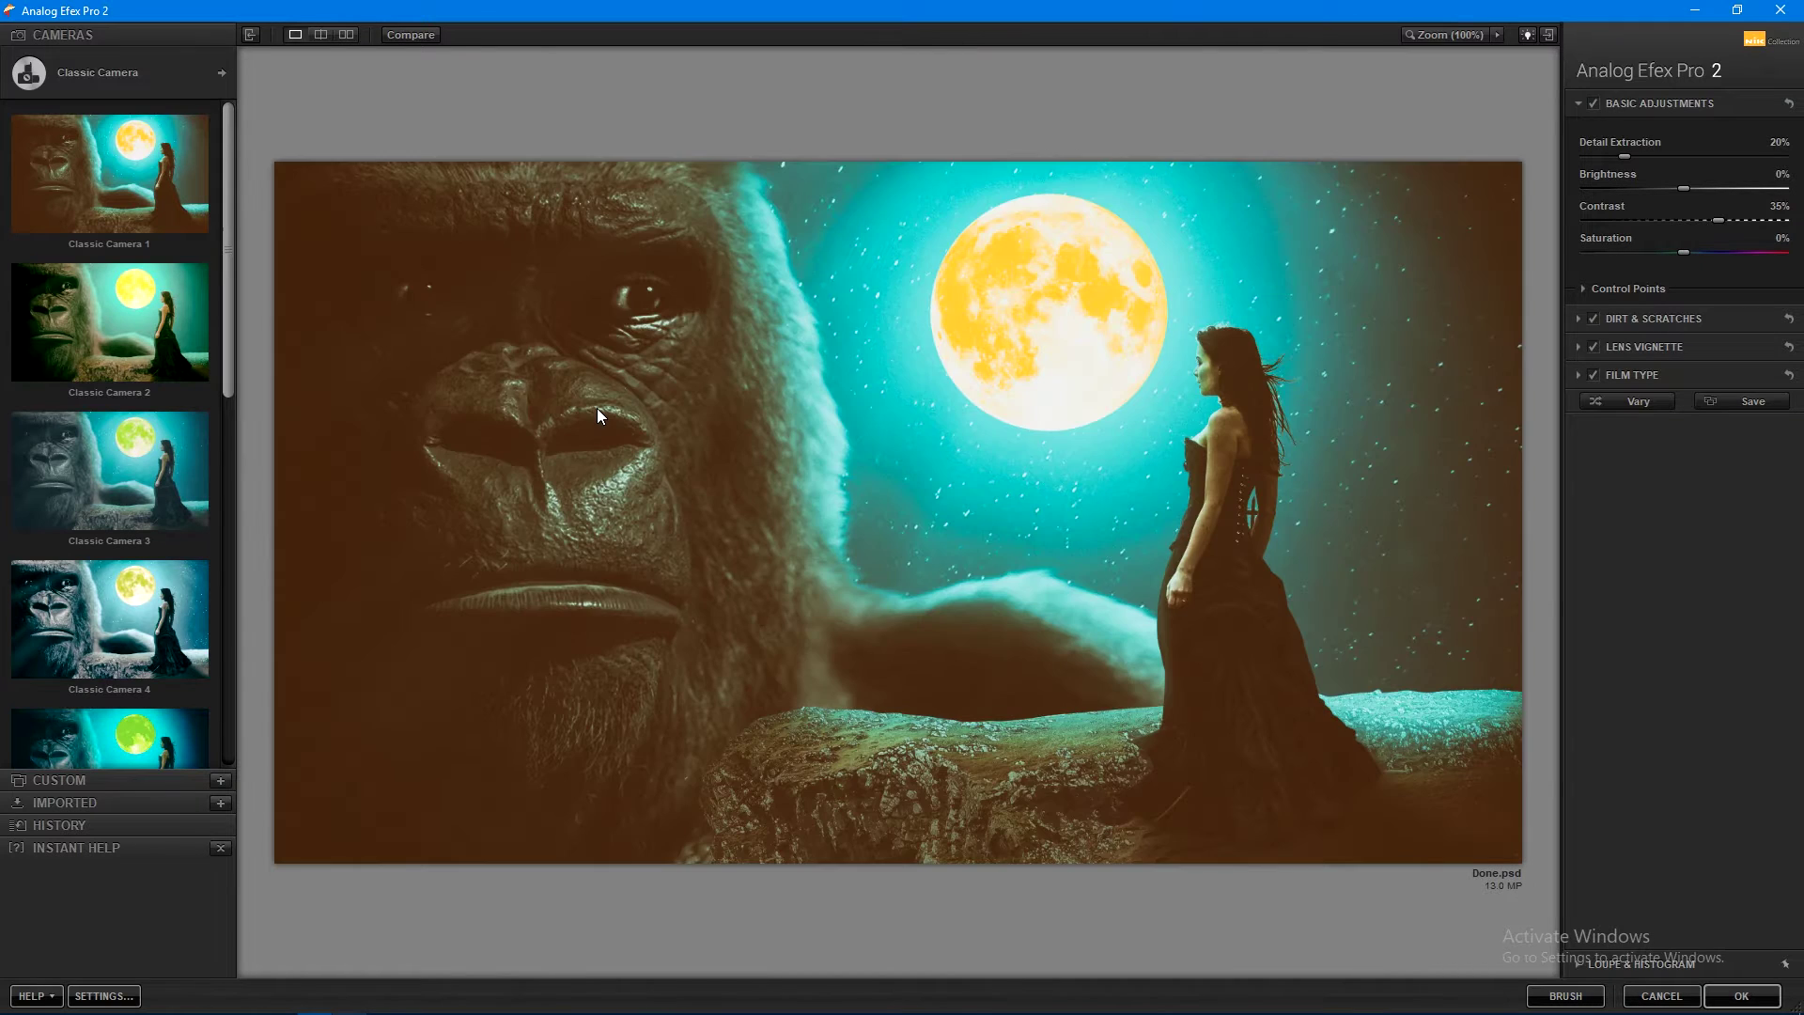
pyautogui.click(41, 459)
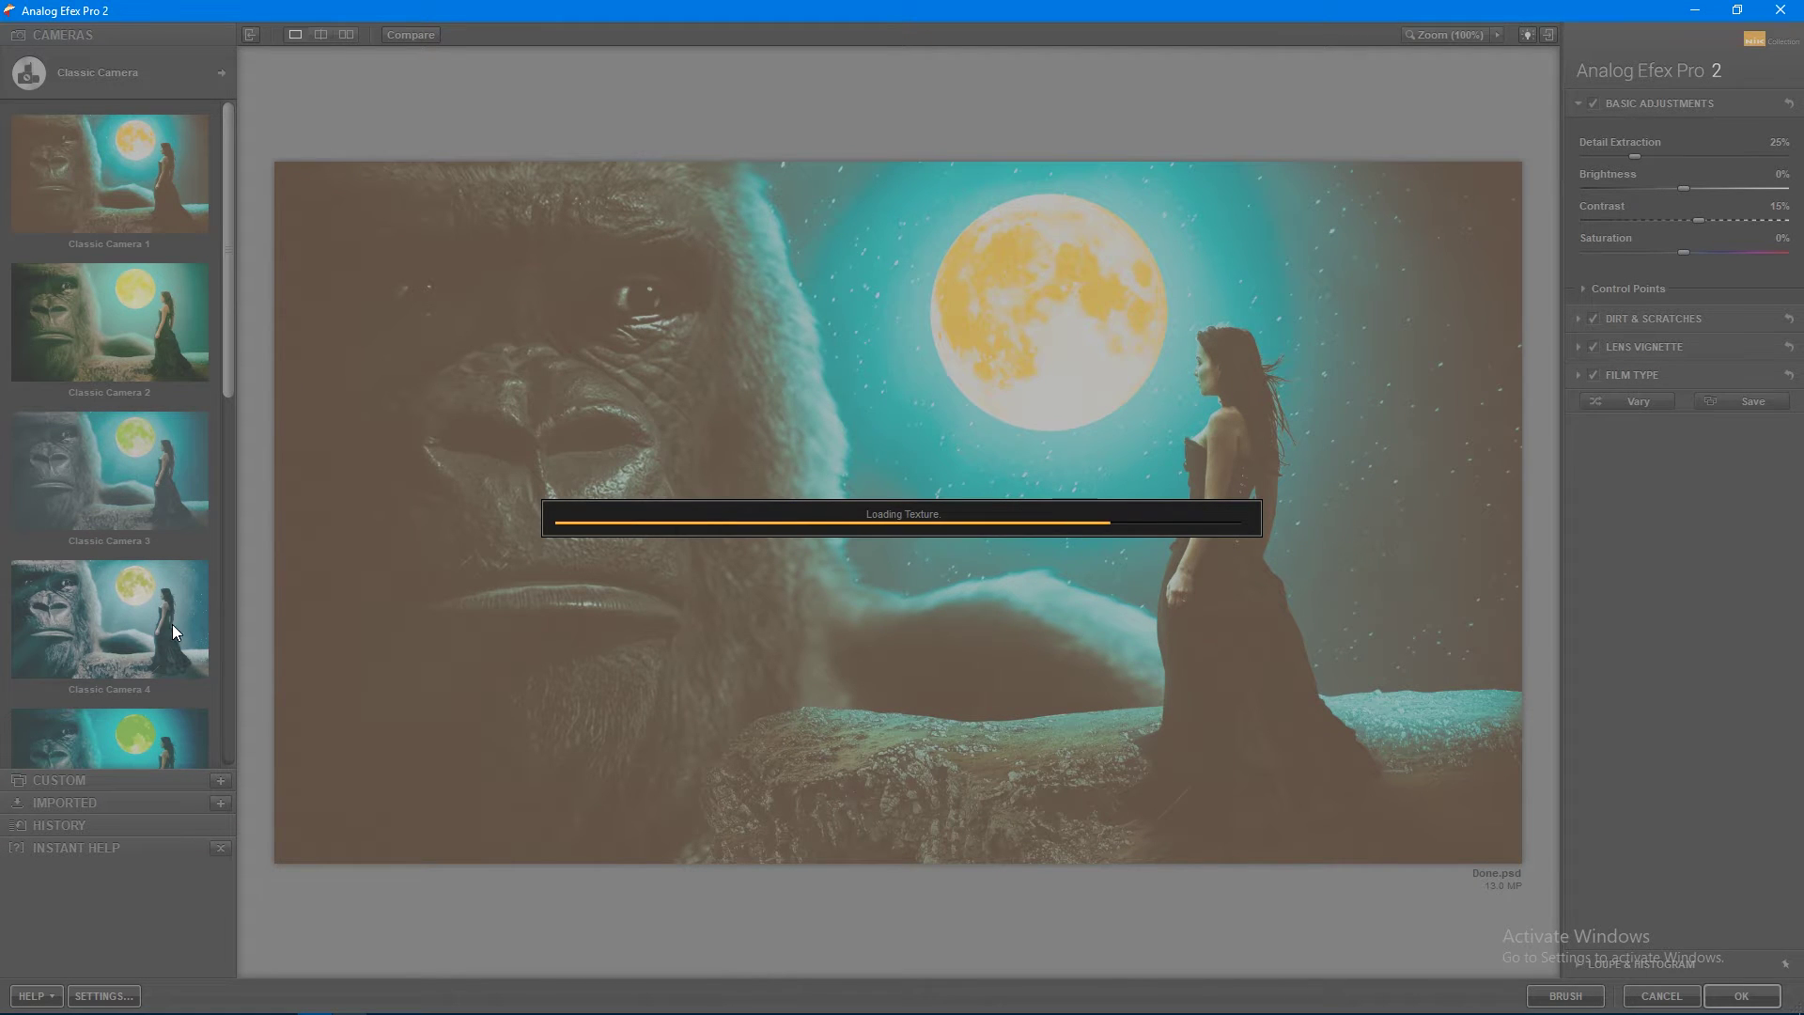
pyautogui.scroll(-3, 100, 640)
pyautogui.scroll(-3, 102, 636)
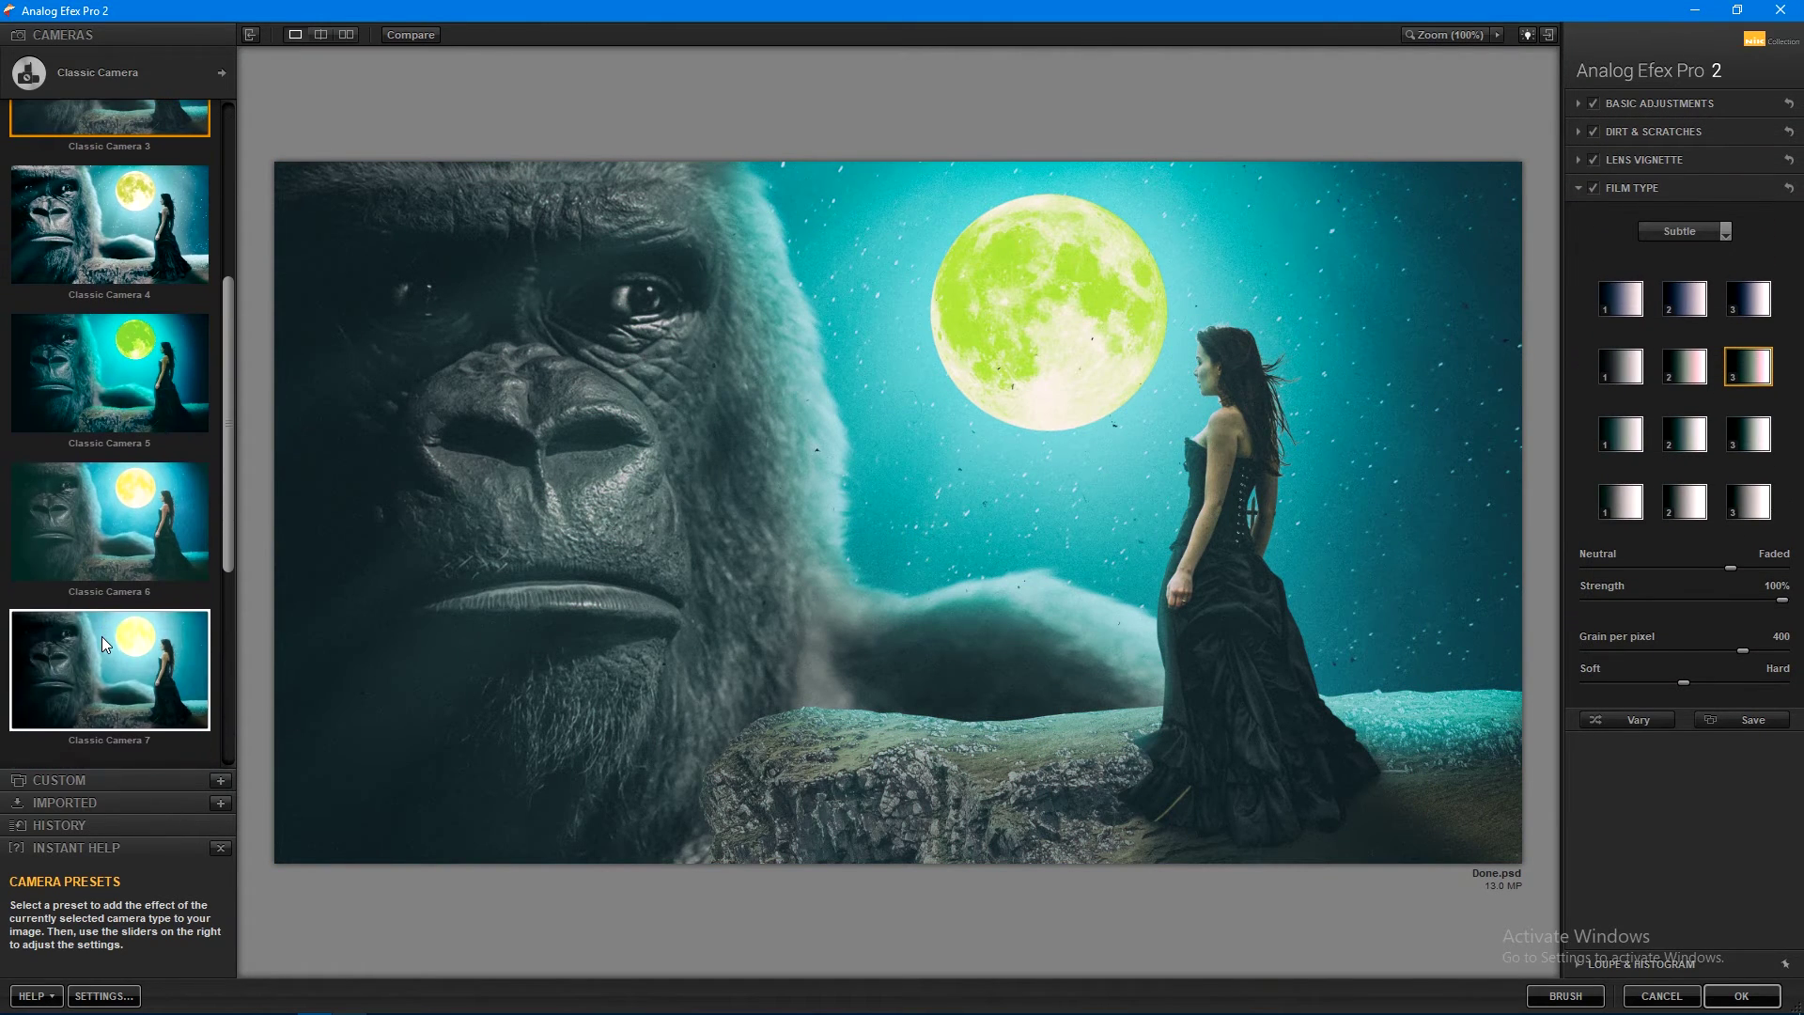
pyautogui.scroll(-3, 103, 558)
pyautogui.scroll(-3, 103, 558)
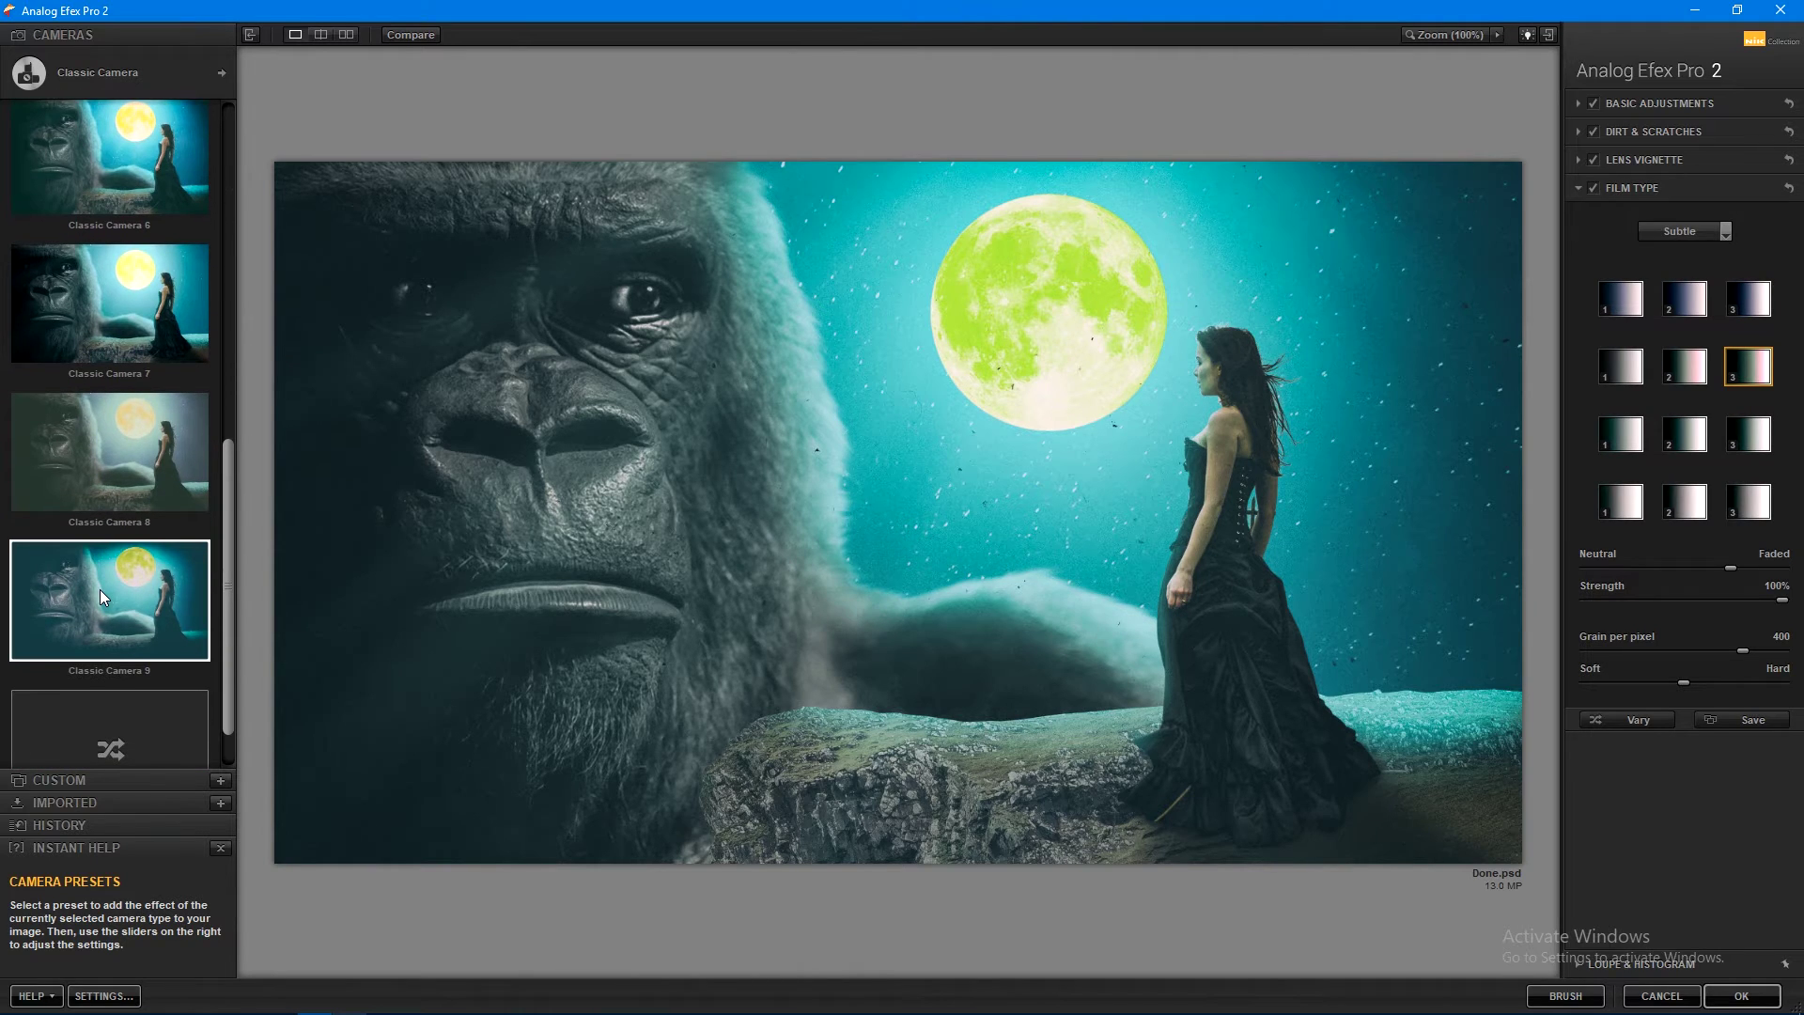
pyautogui.click(109, 561)
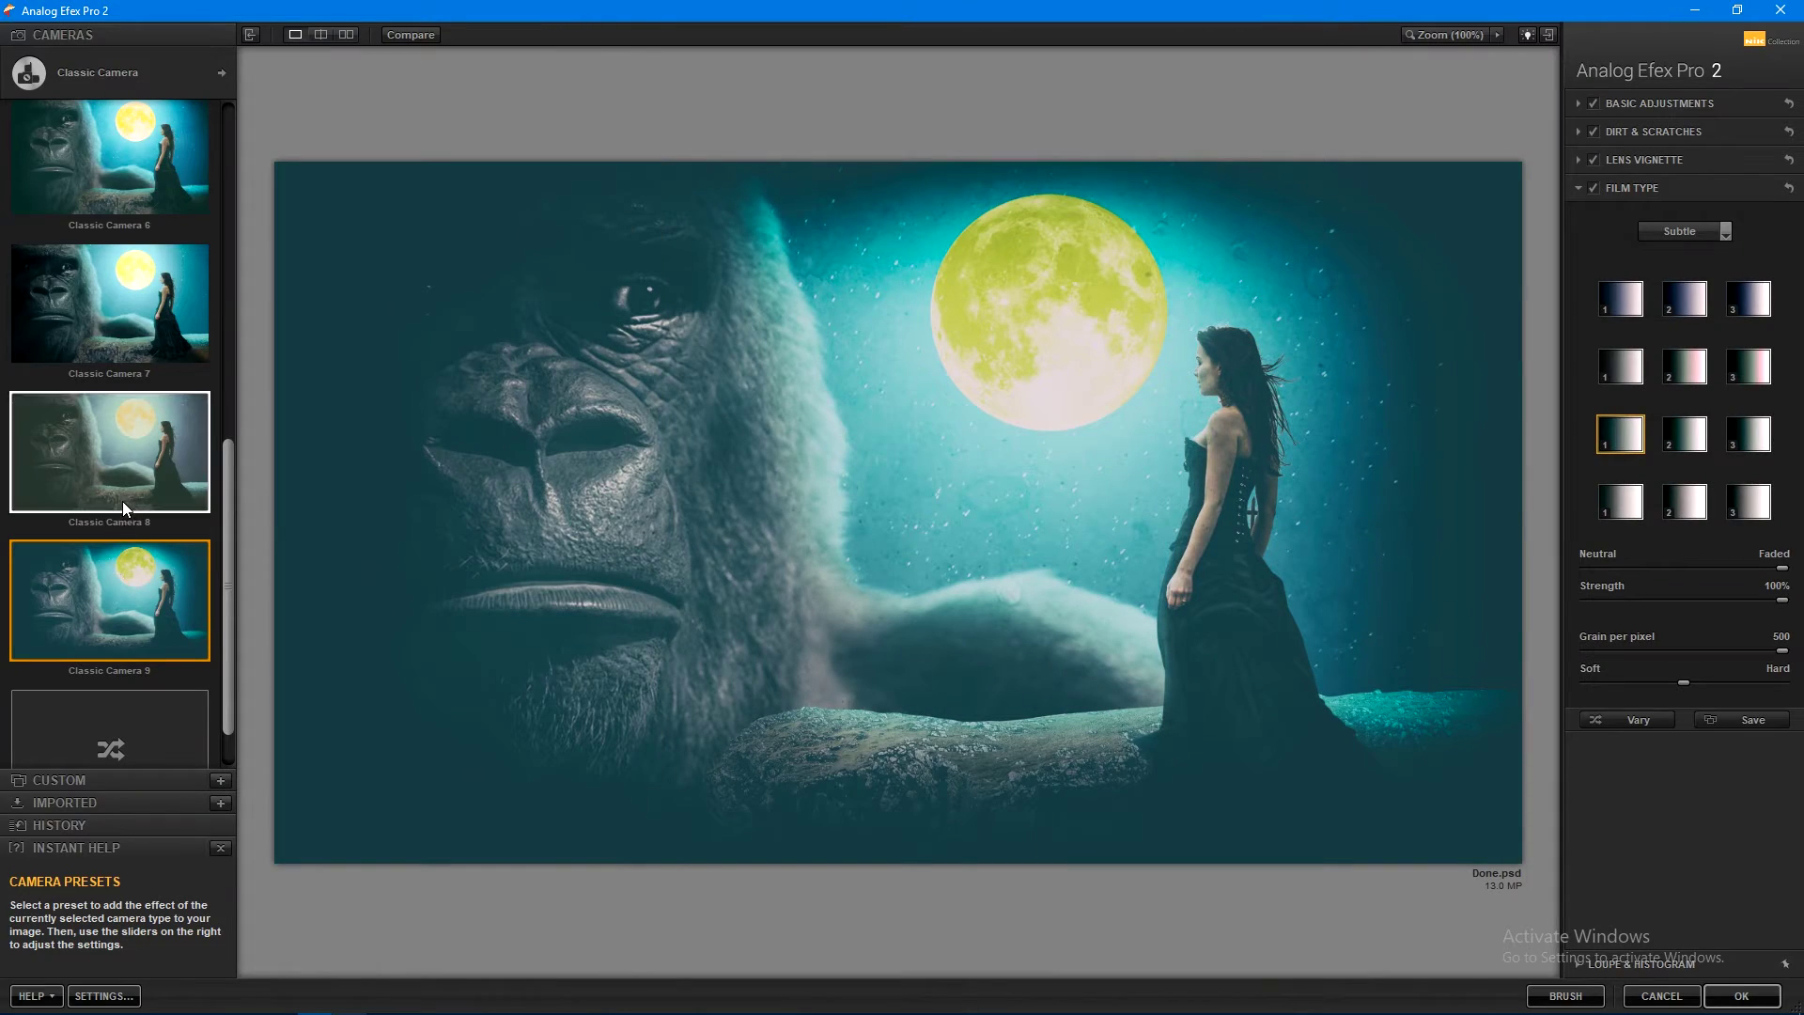
pyautogui.click(123, 507)
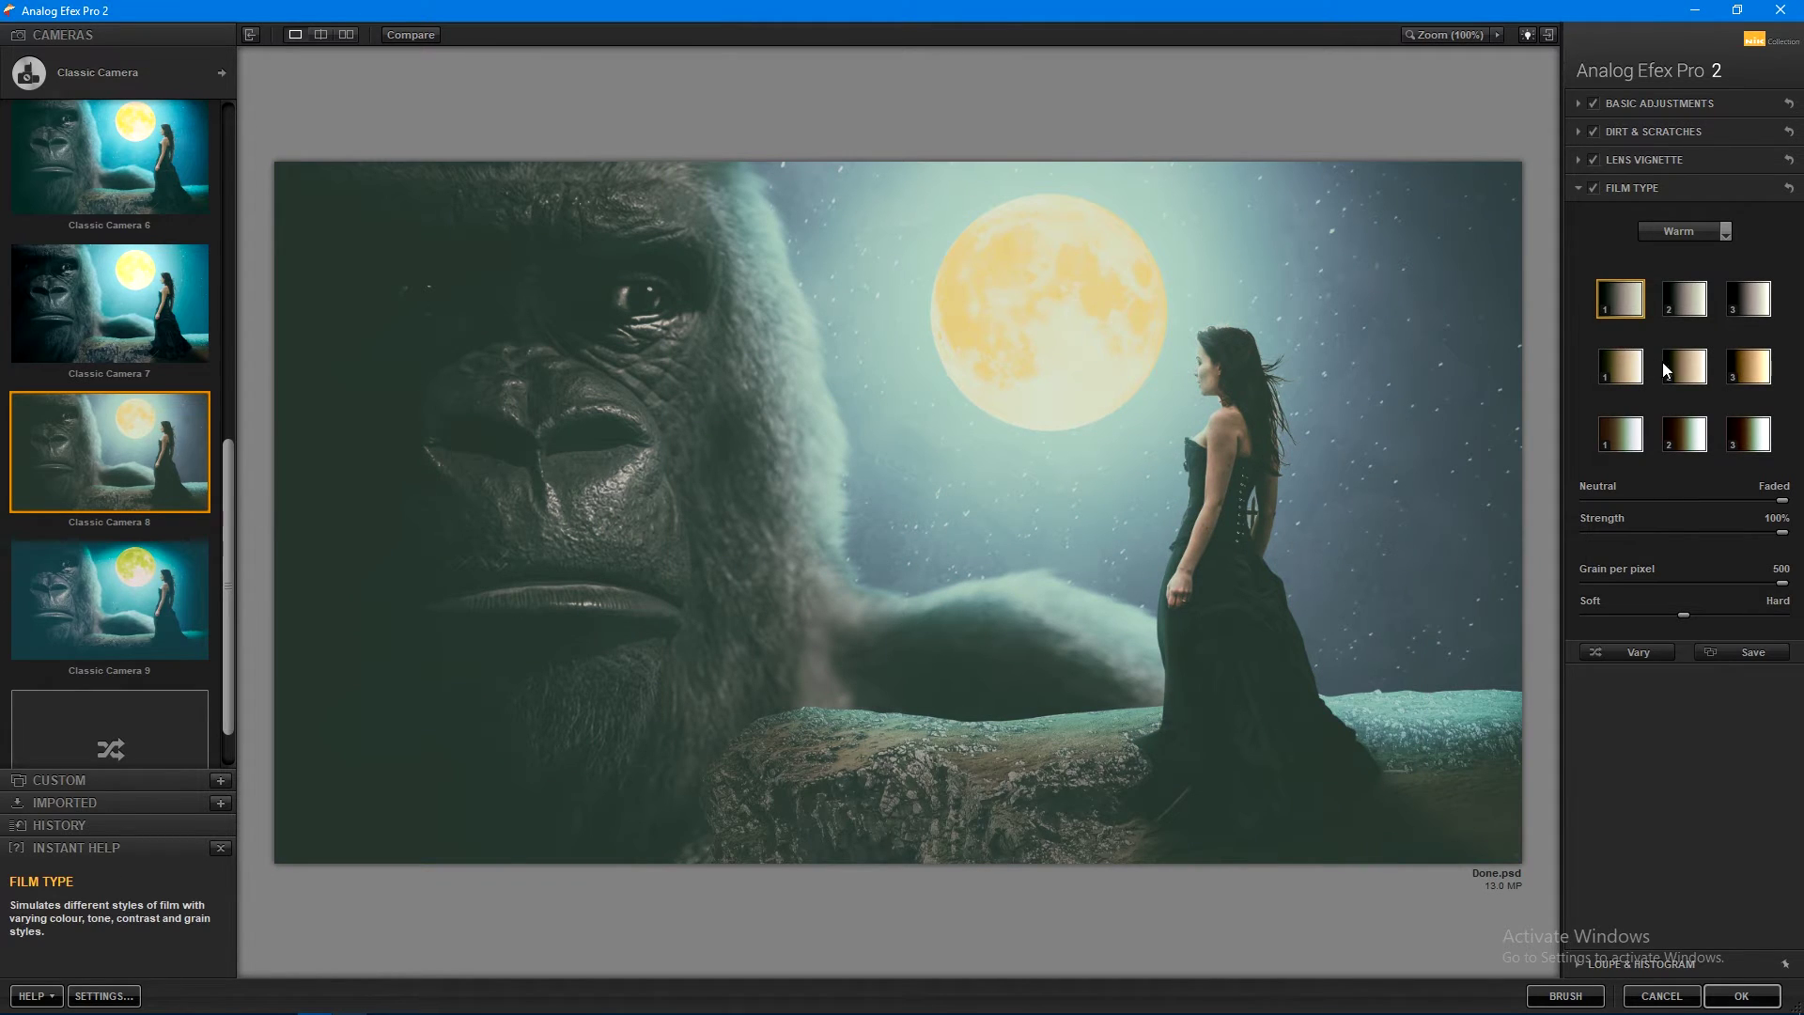
# - Set the film type to Cool with the saturated cyan variant, comparing the lens vignette
pyautogui.click(1710, 240)
pyautogui.click(1672, 277)
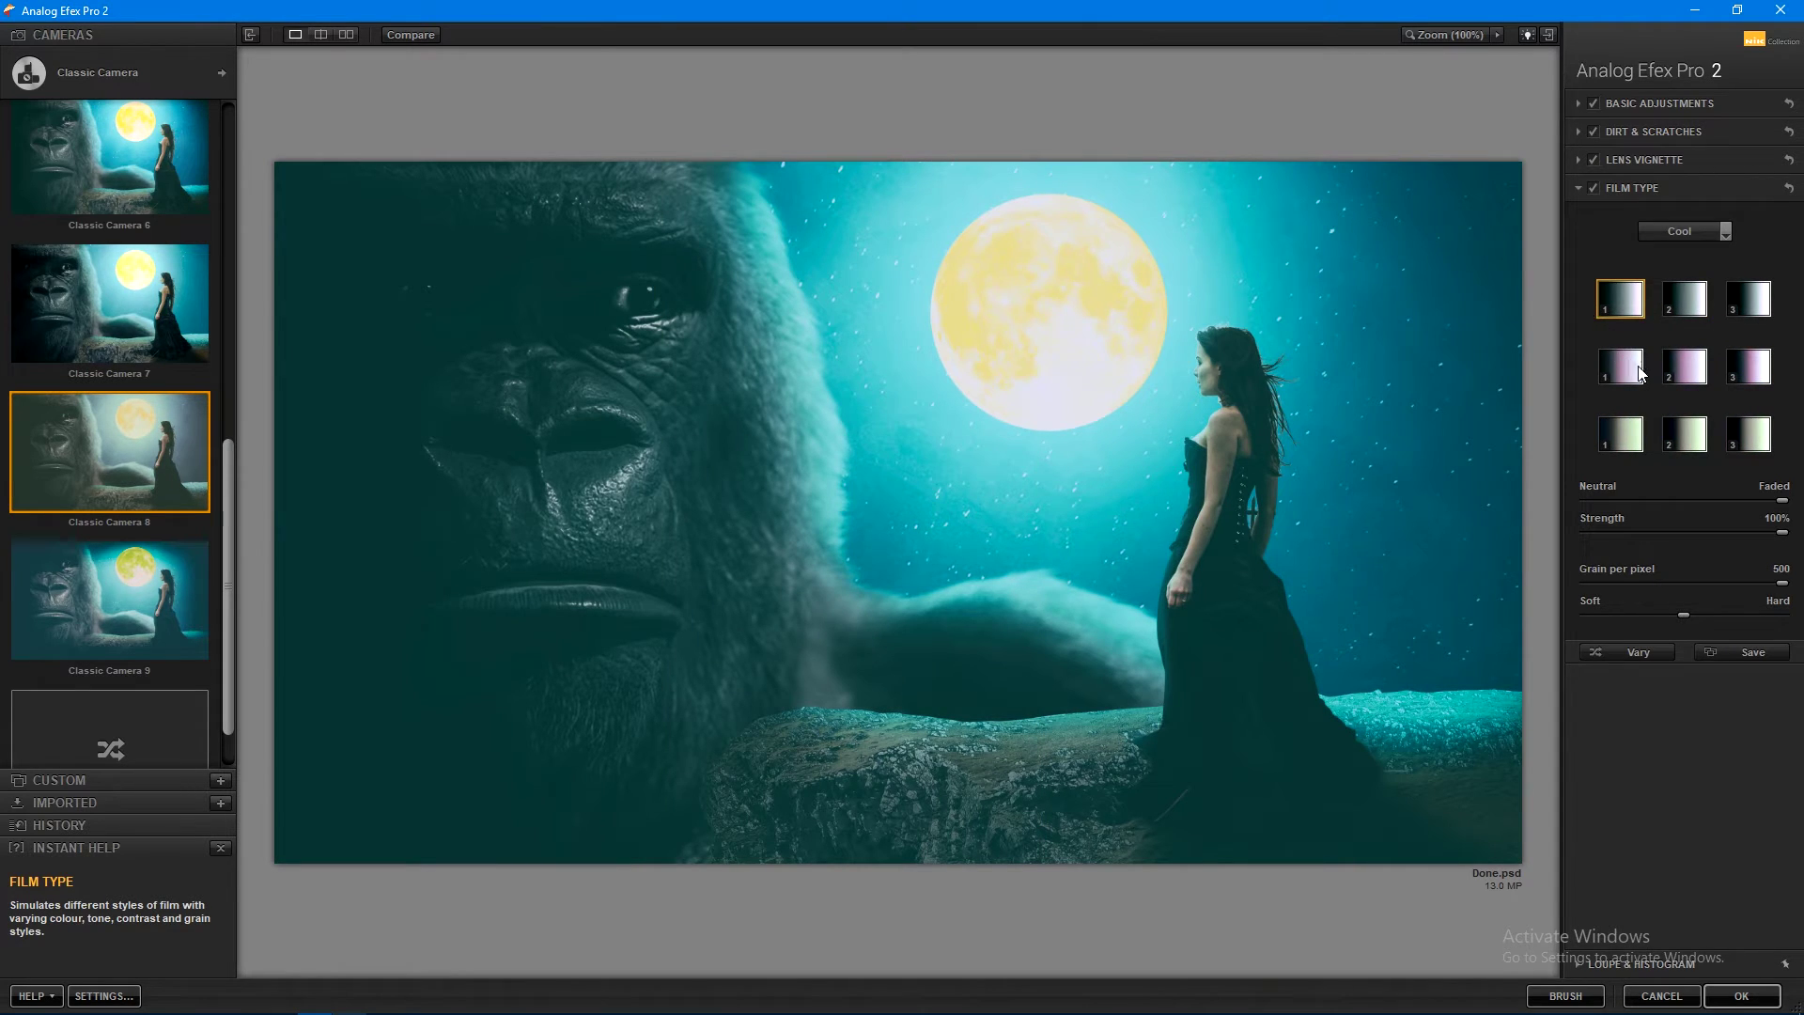
pyautogui.click(1641, 372)
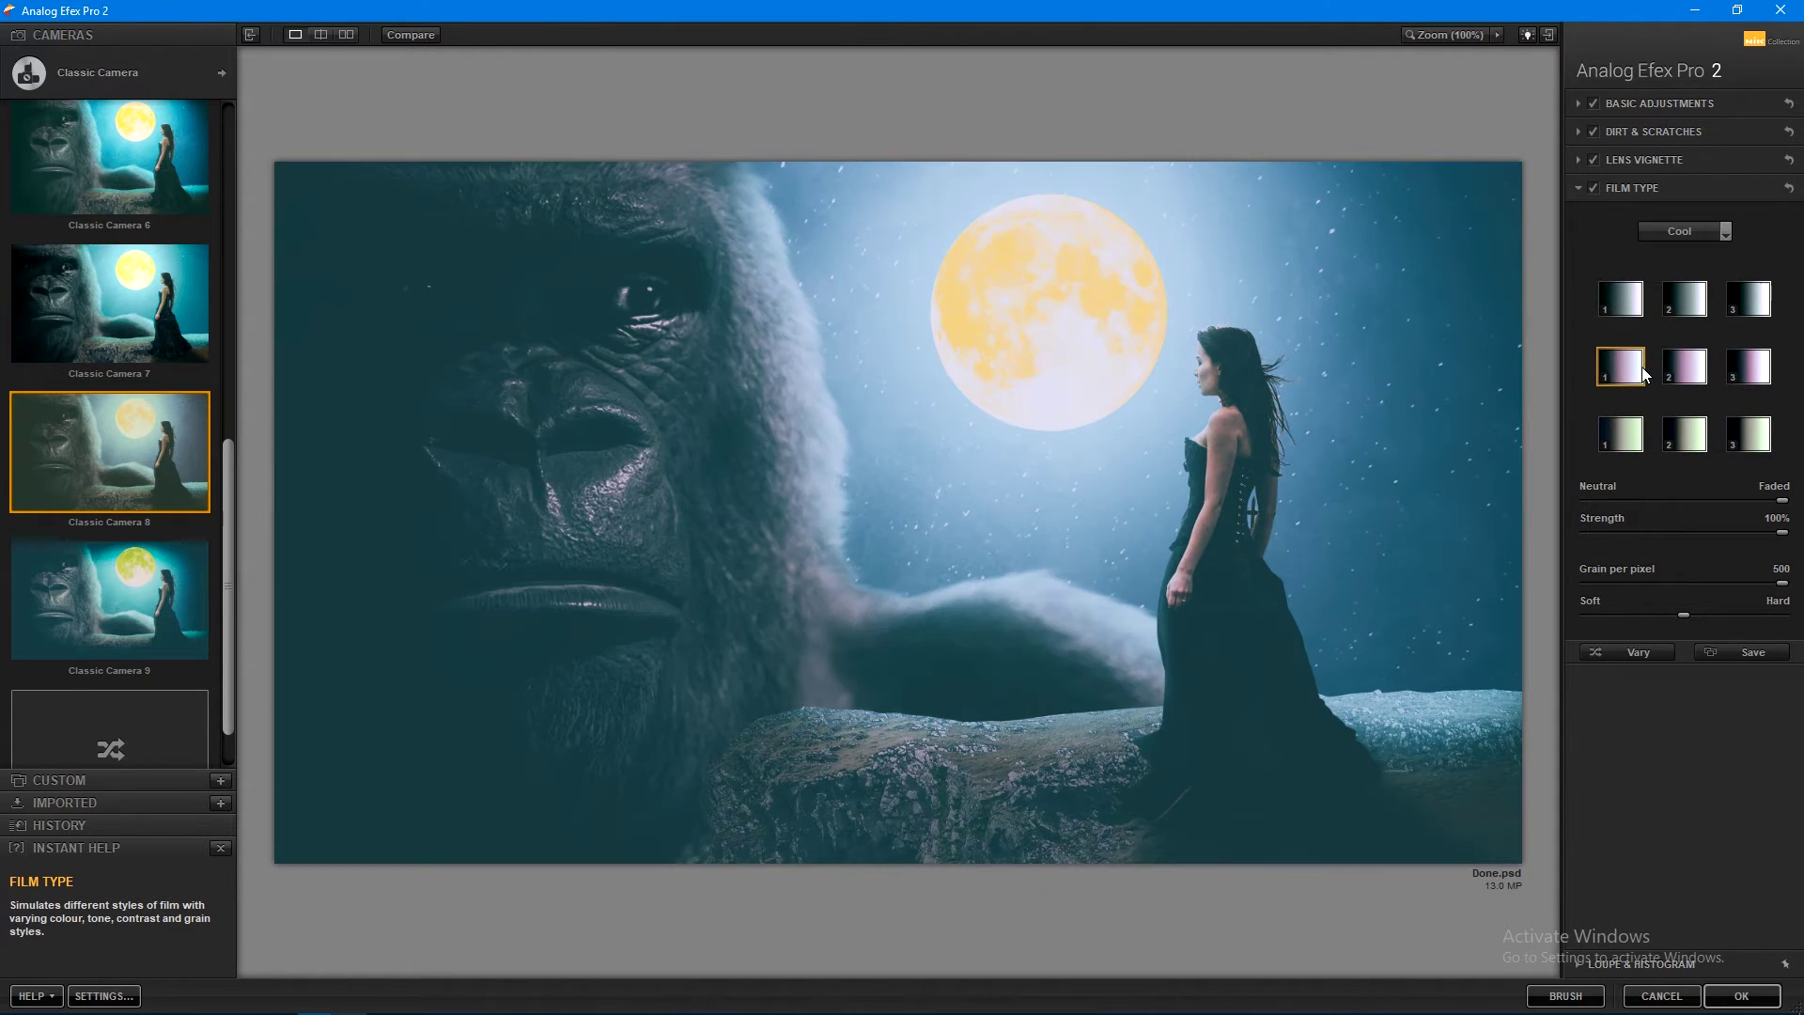
pyautogui.click(1677, 430)
pyautogui.click(1687, 319)
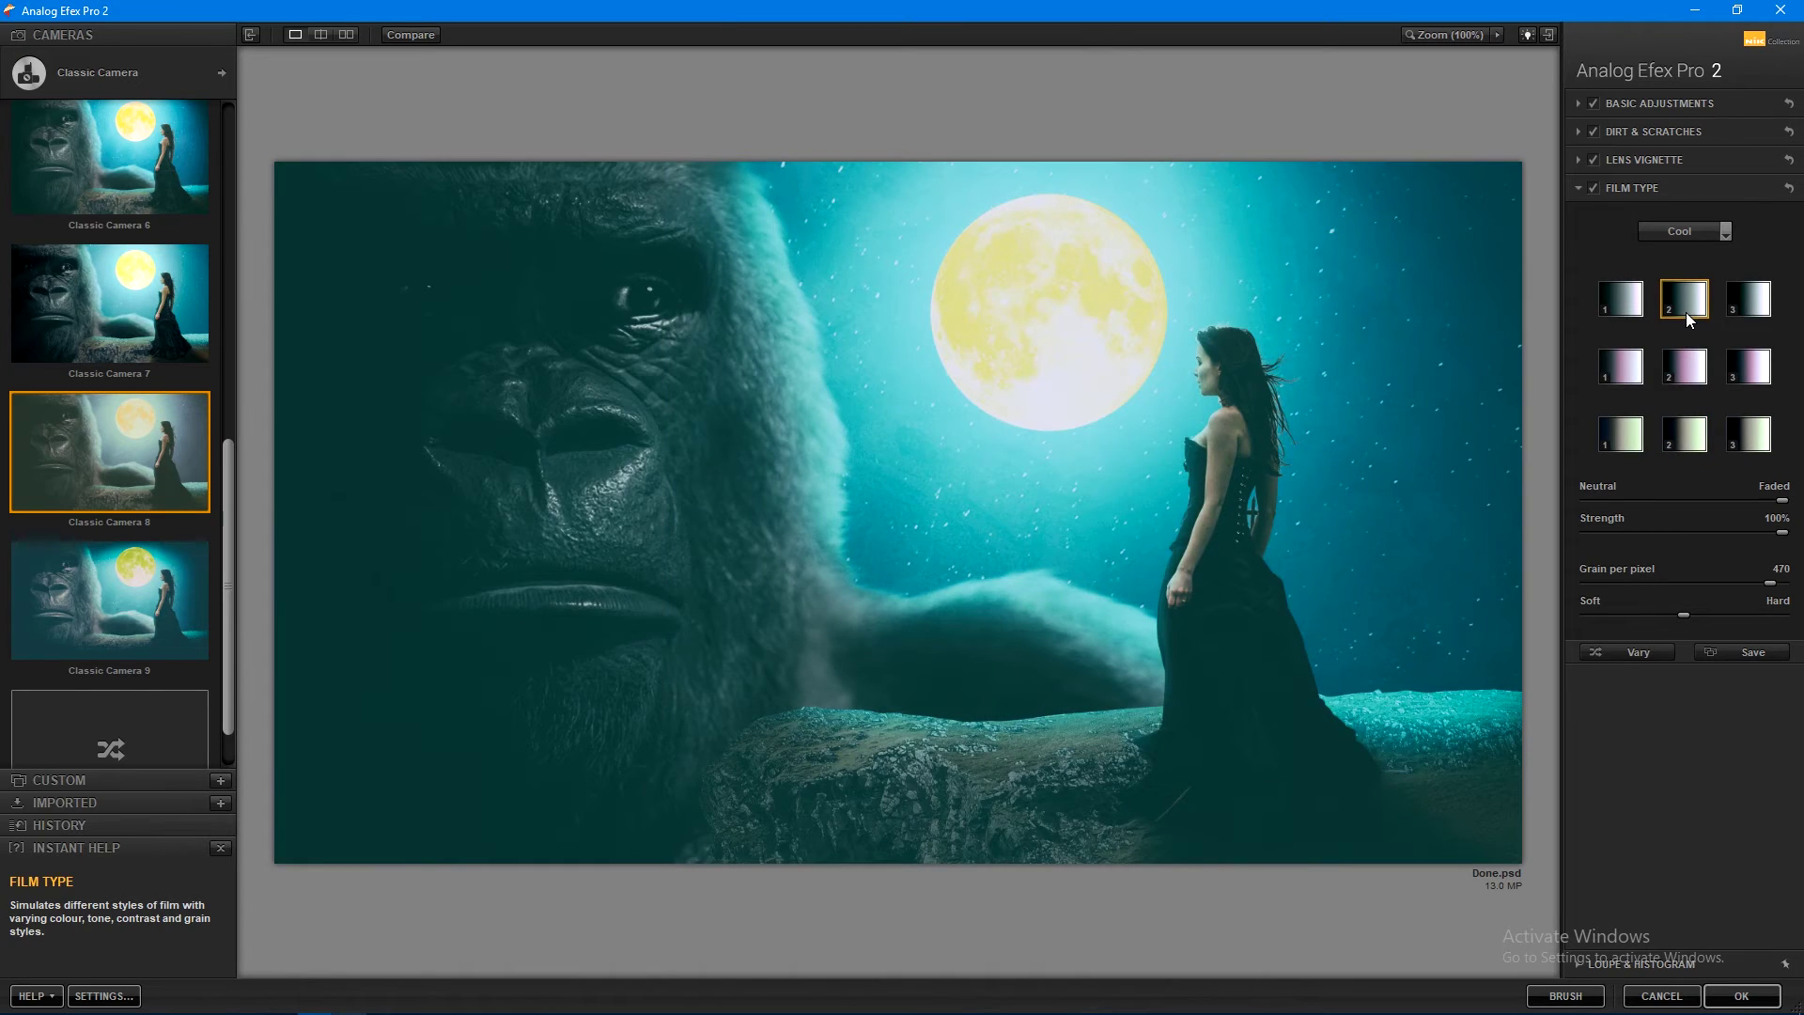
pyautogui.click(1593, 161)
pyautogui.click(1594, 162)
# - Turn off basic adjustments, reduce fading, and set grain to 500 per pixel, fully soft
pyautogui.click(1595, 104)
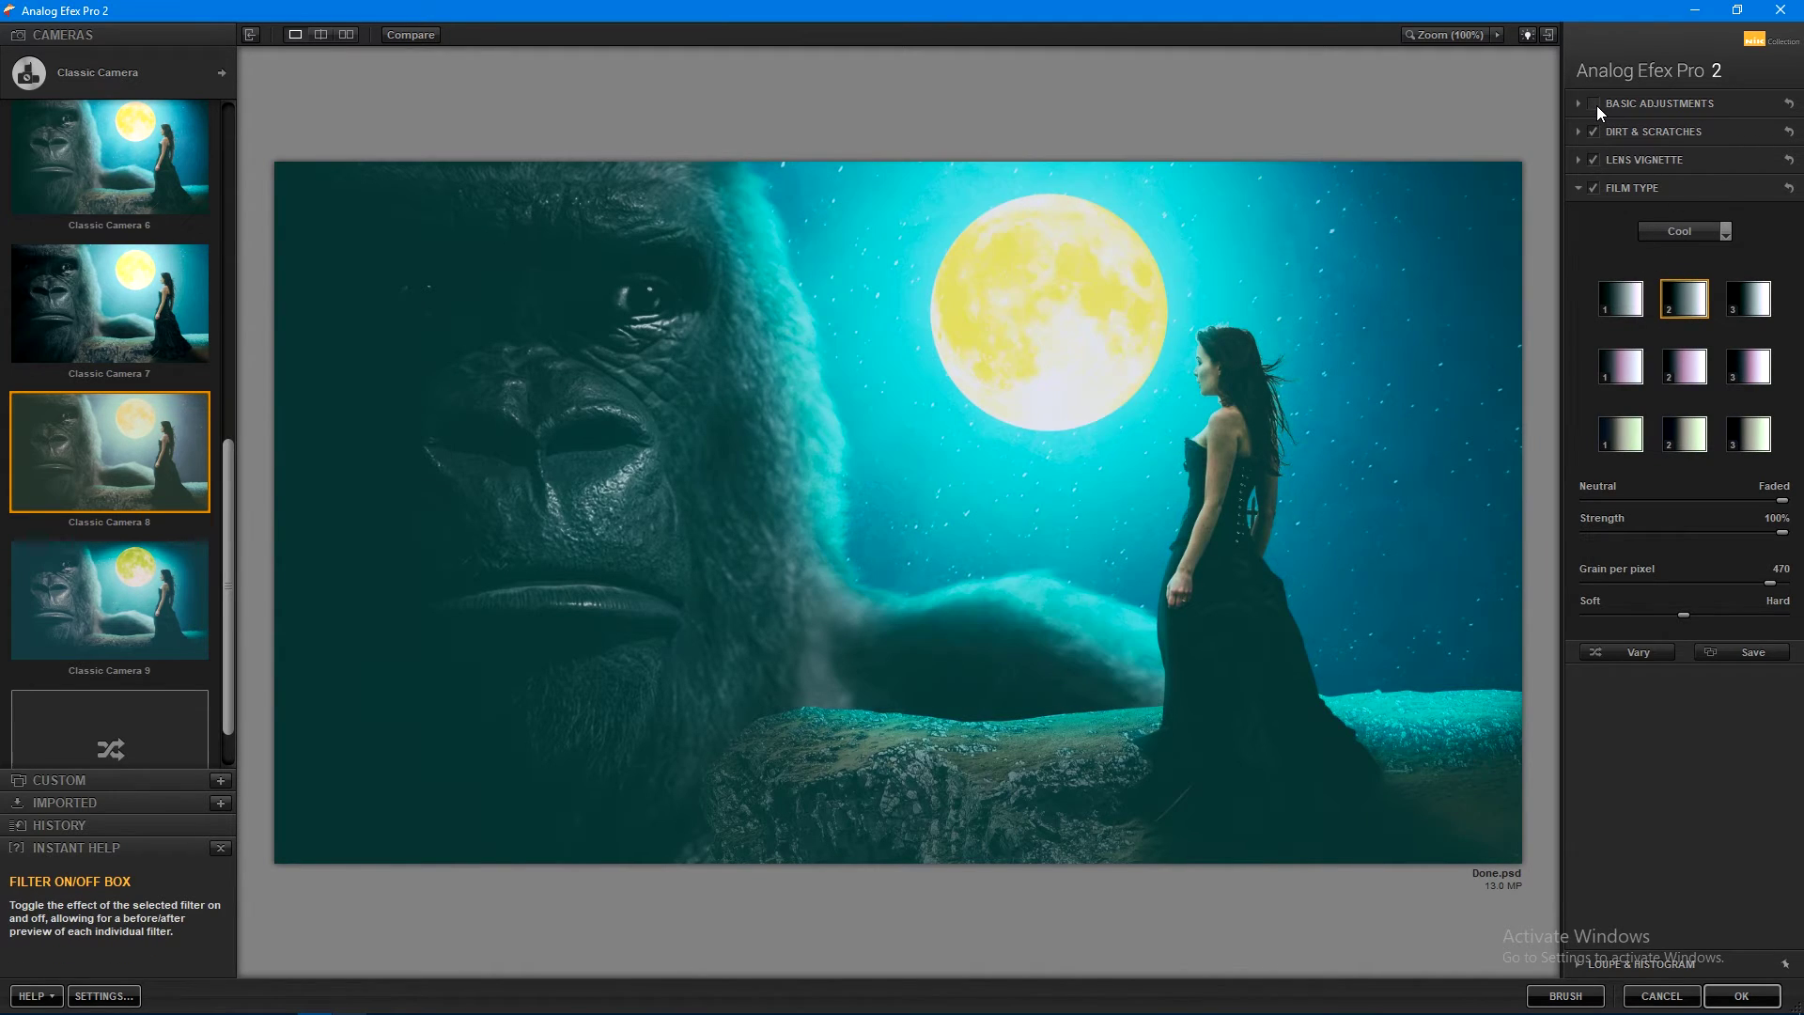
pyautogui.click(1594, 104)
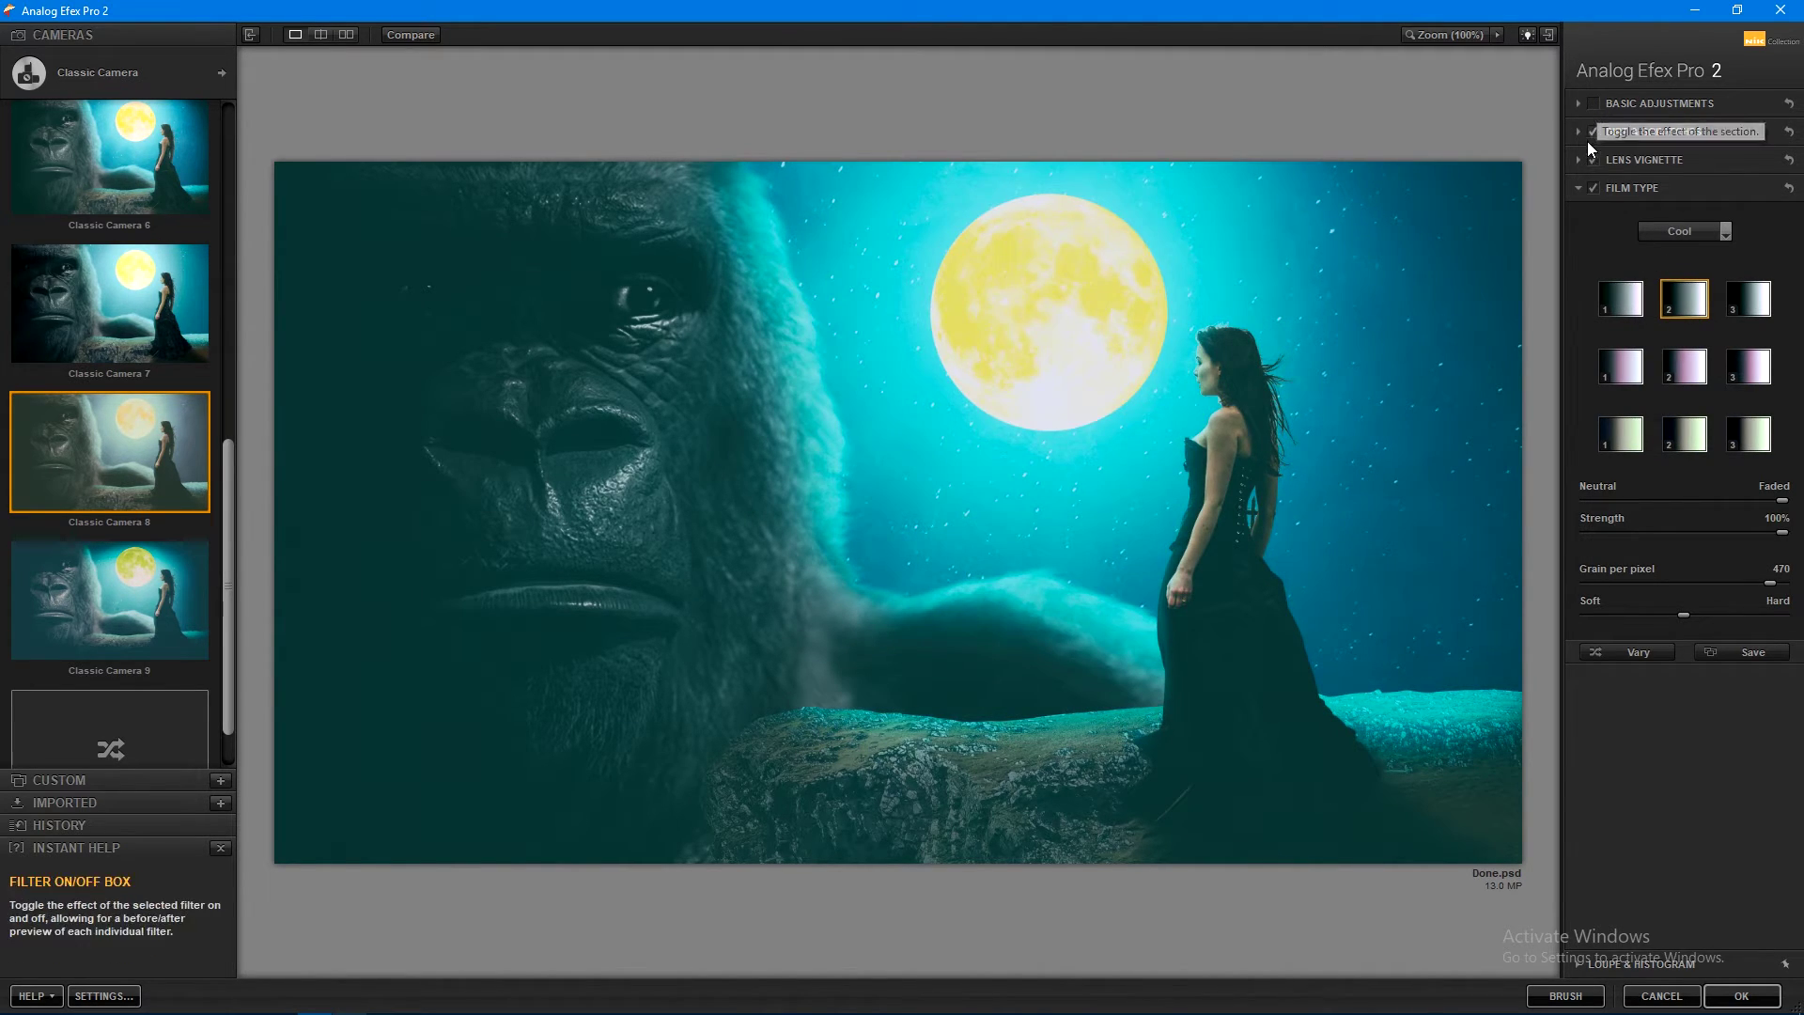
pyautogui.click(1595, 184)
pyautogui.click(1595, 184)
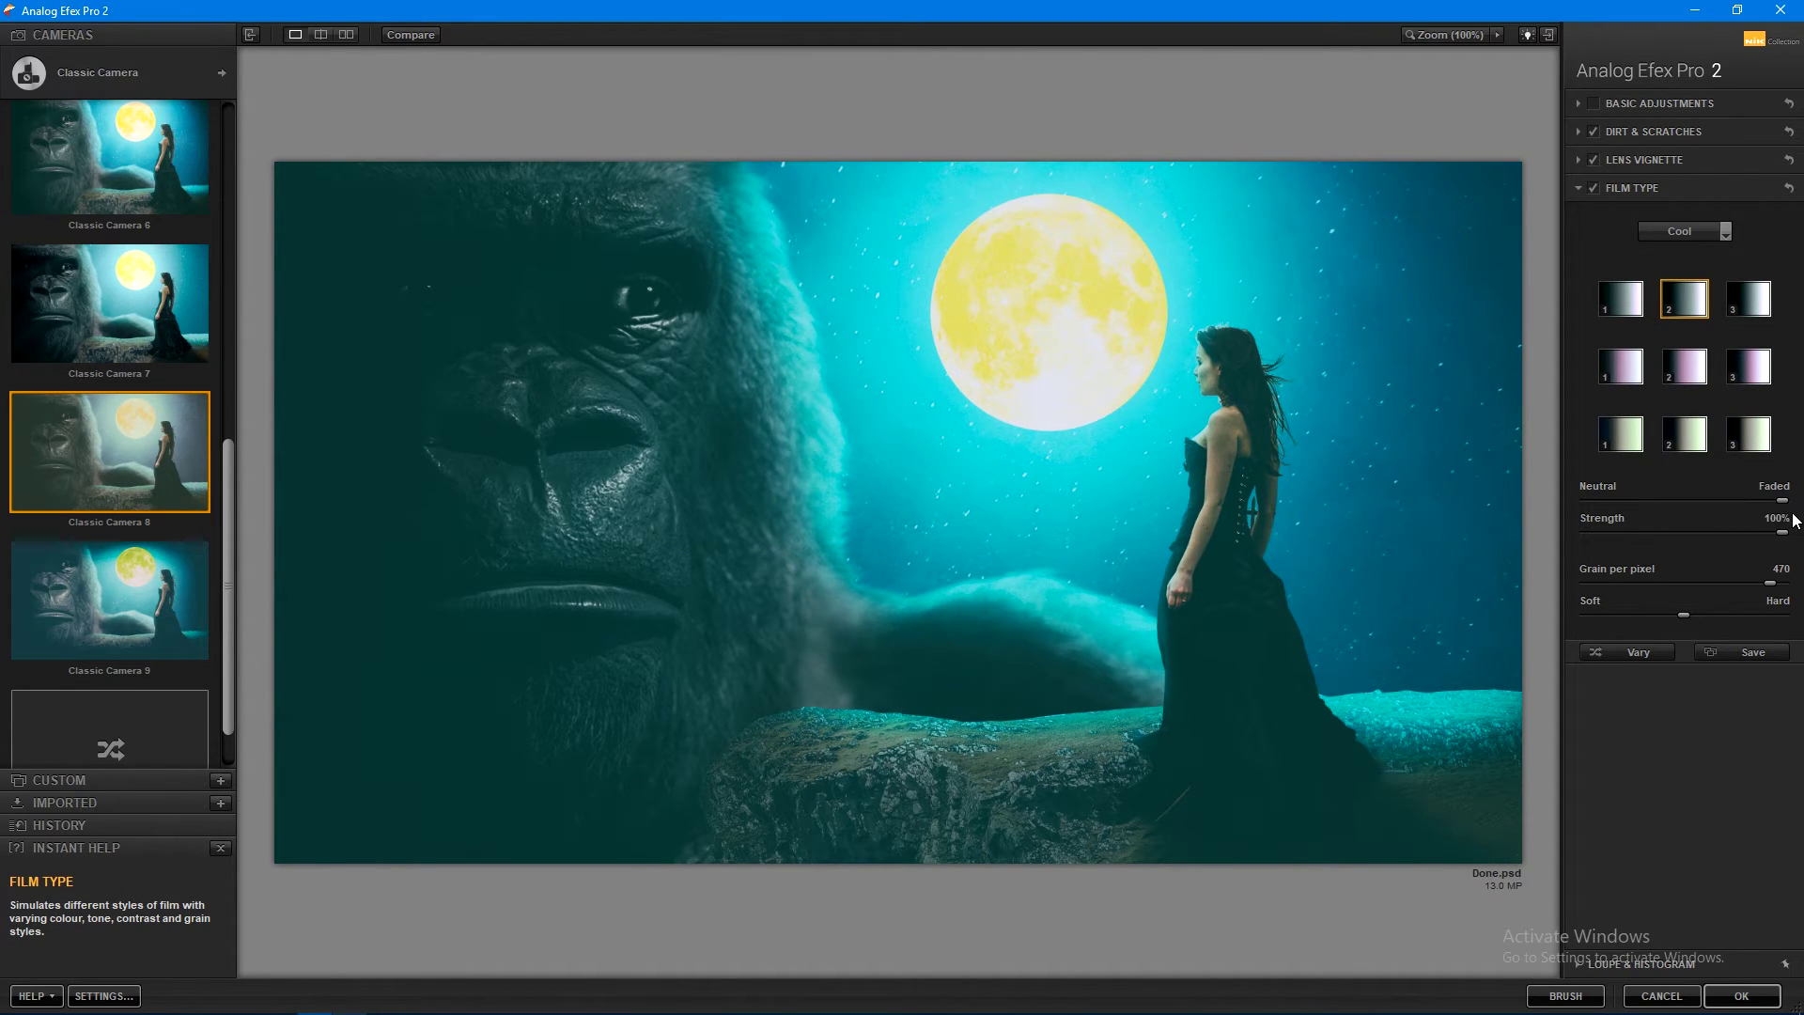
pyautogui.moveTo(1756, 499); pyautogui.dragTo(1723, 499)
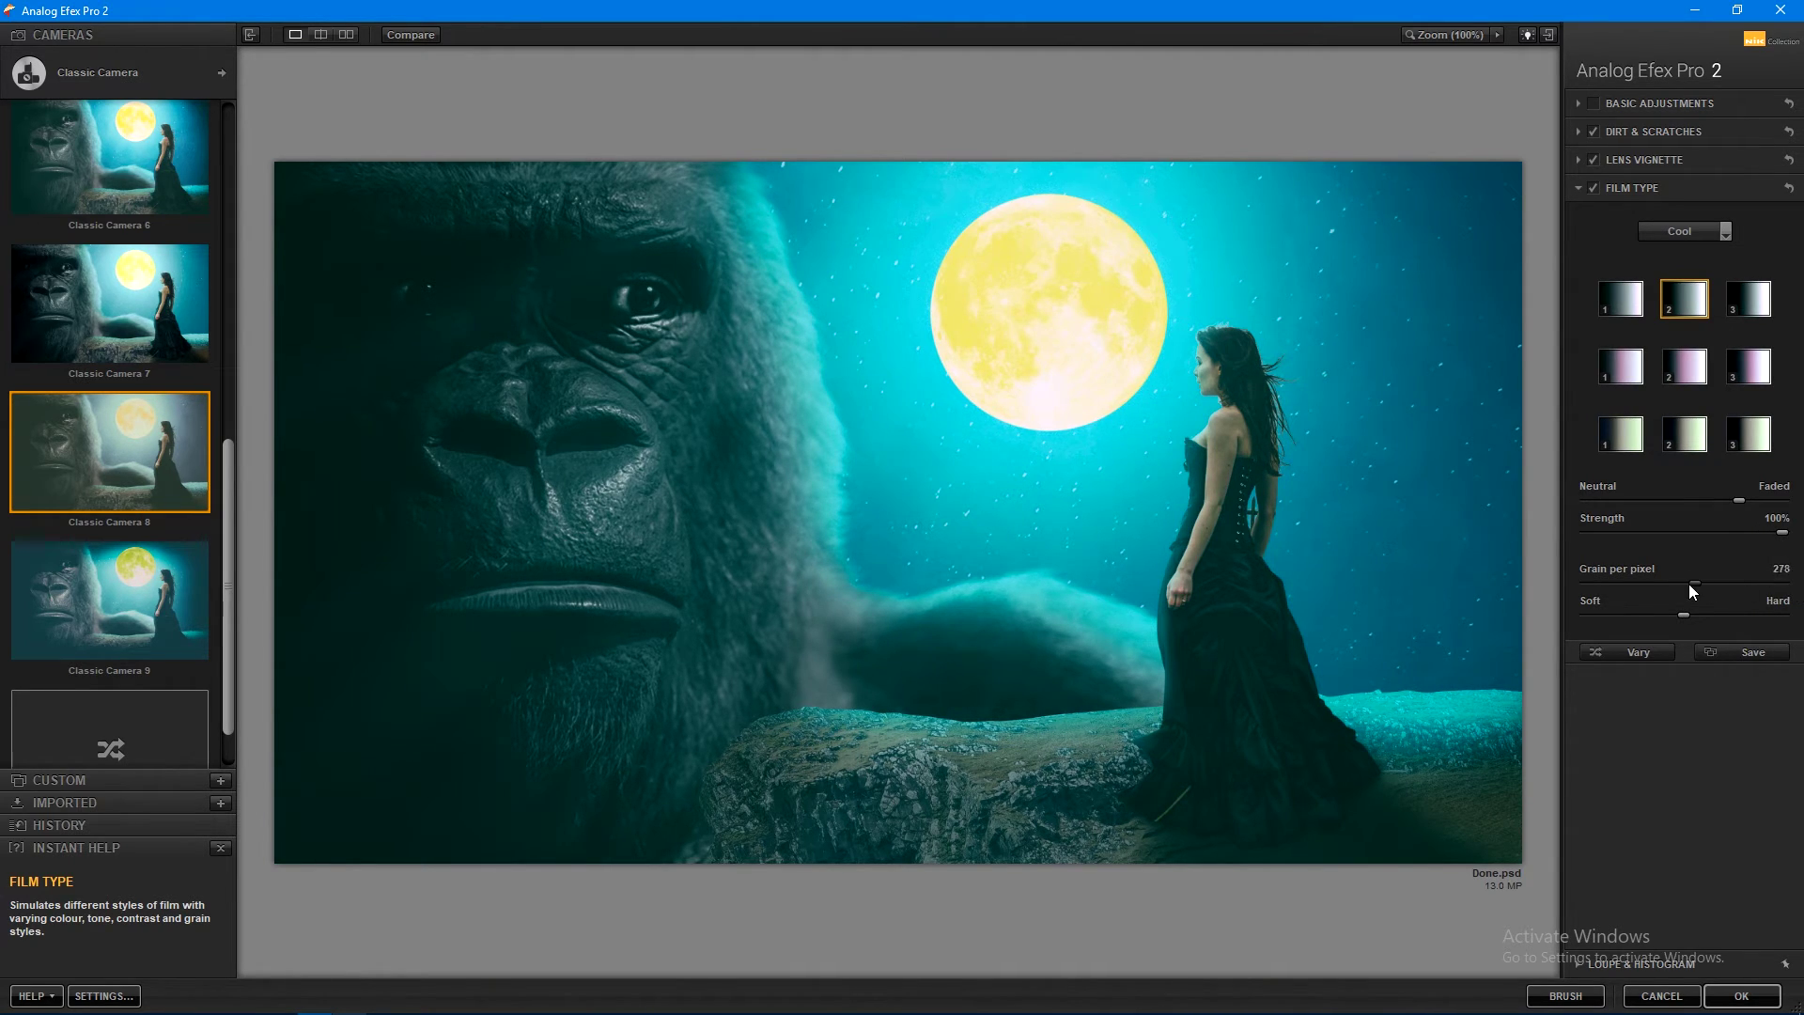
pyautogui.moveTo(1689, 584); pyautogui.dragTo(1646, 579)
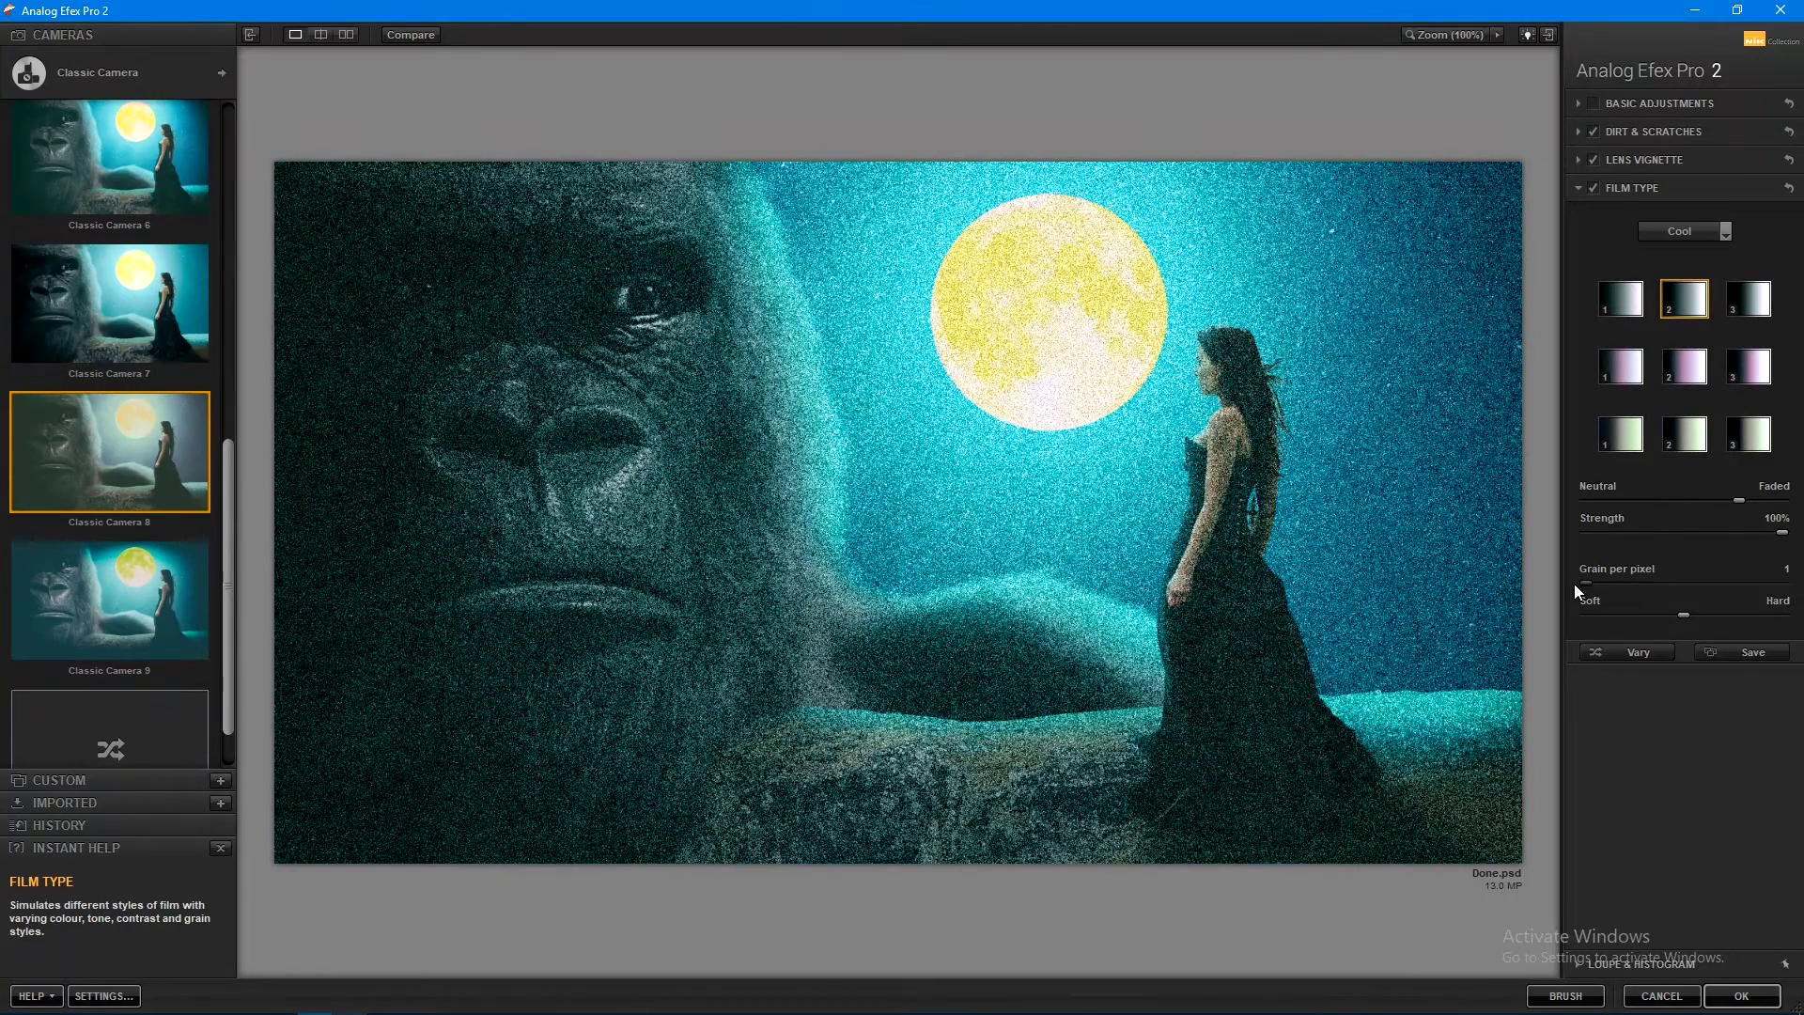
pyautogui.moveTo(1585, 583); pyautogui.dragTo(1790, 583)
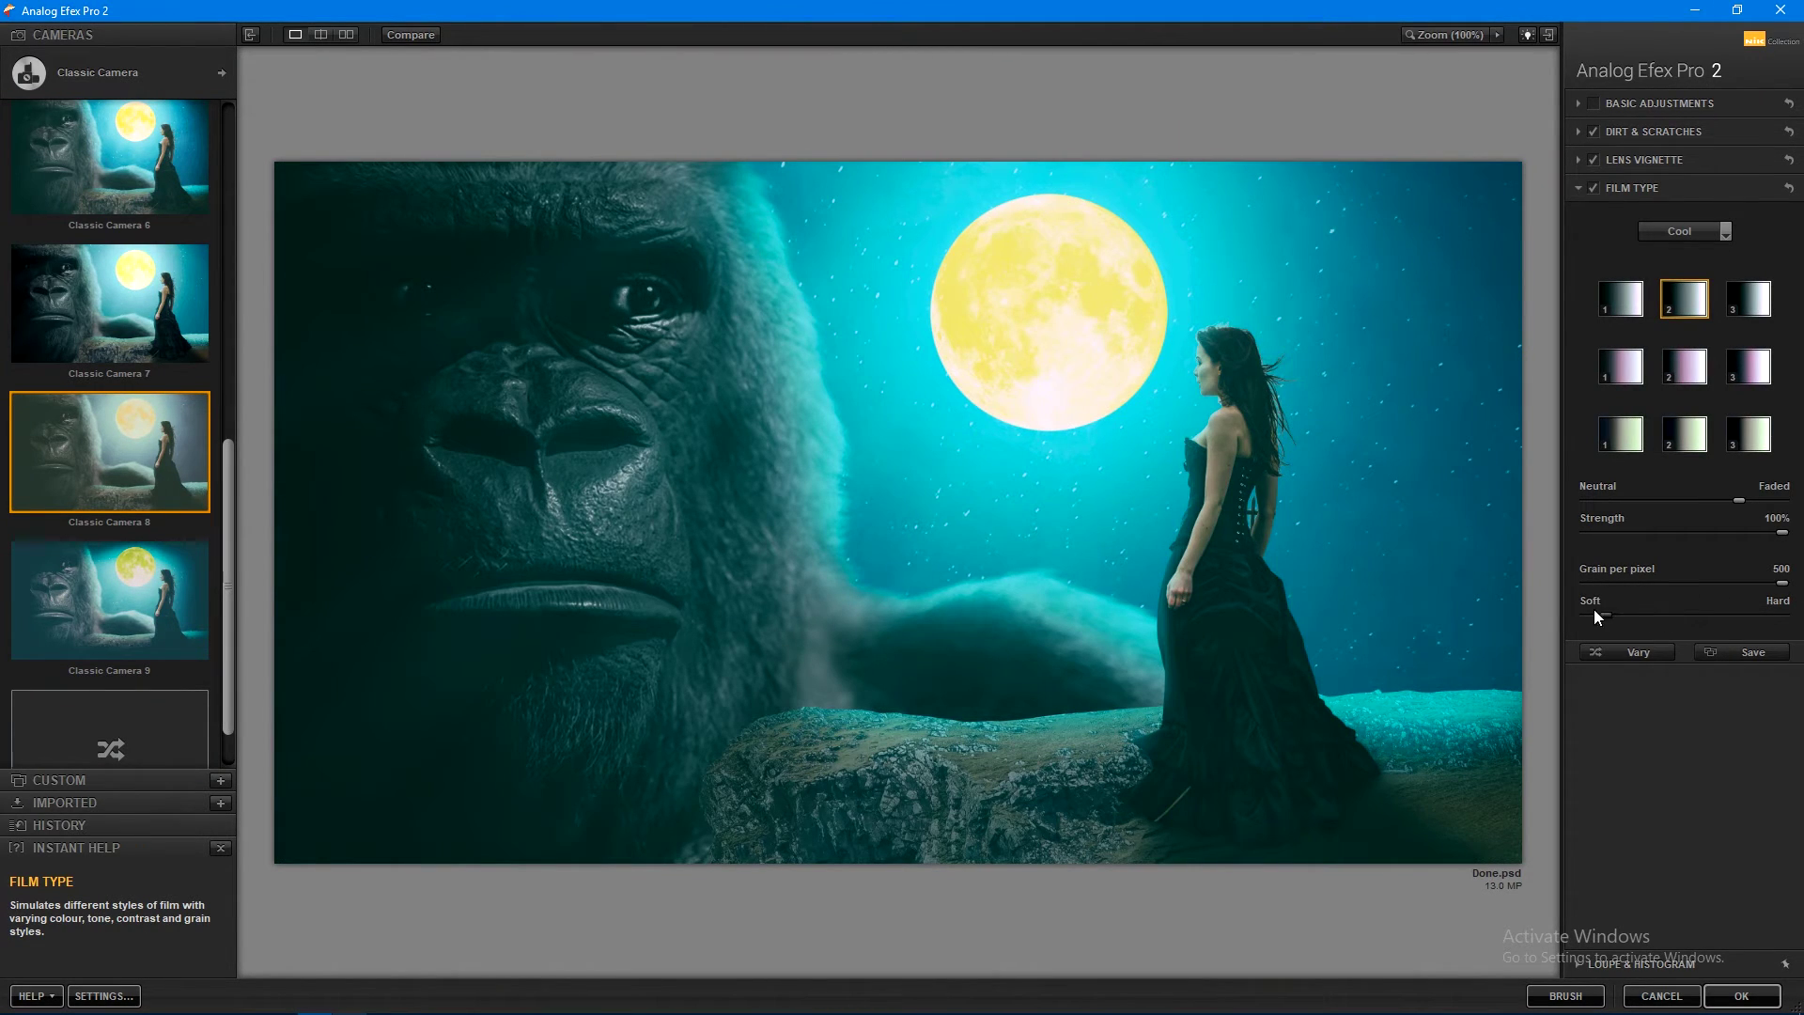
pyautogui.moveTo(1730, 613); pyautogui.dragTo(1584, 615)
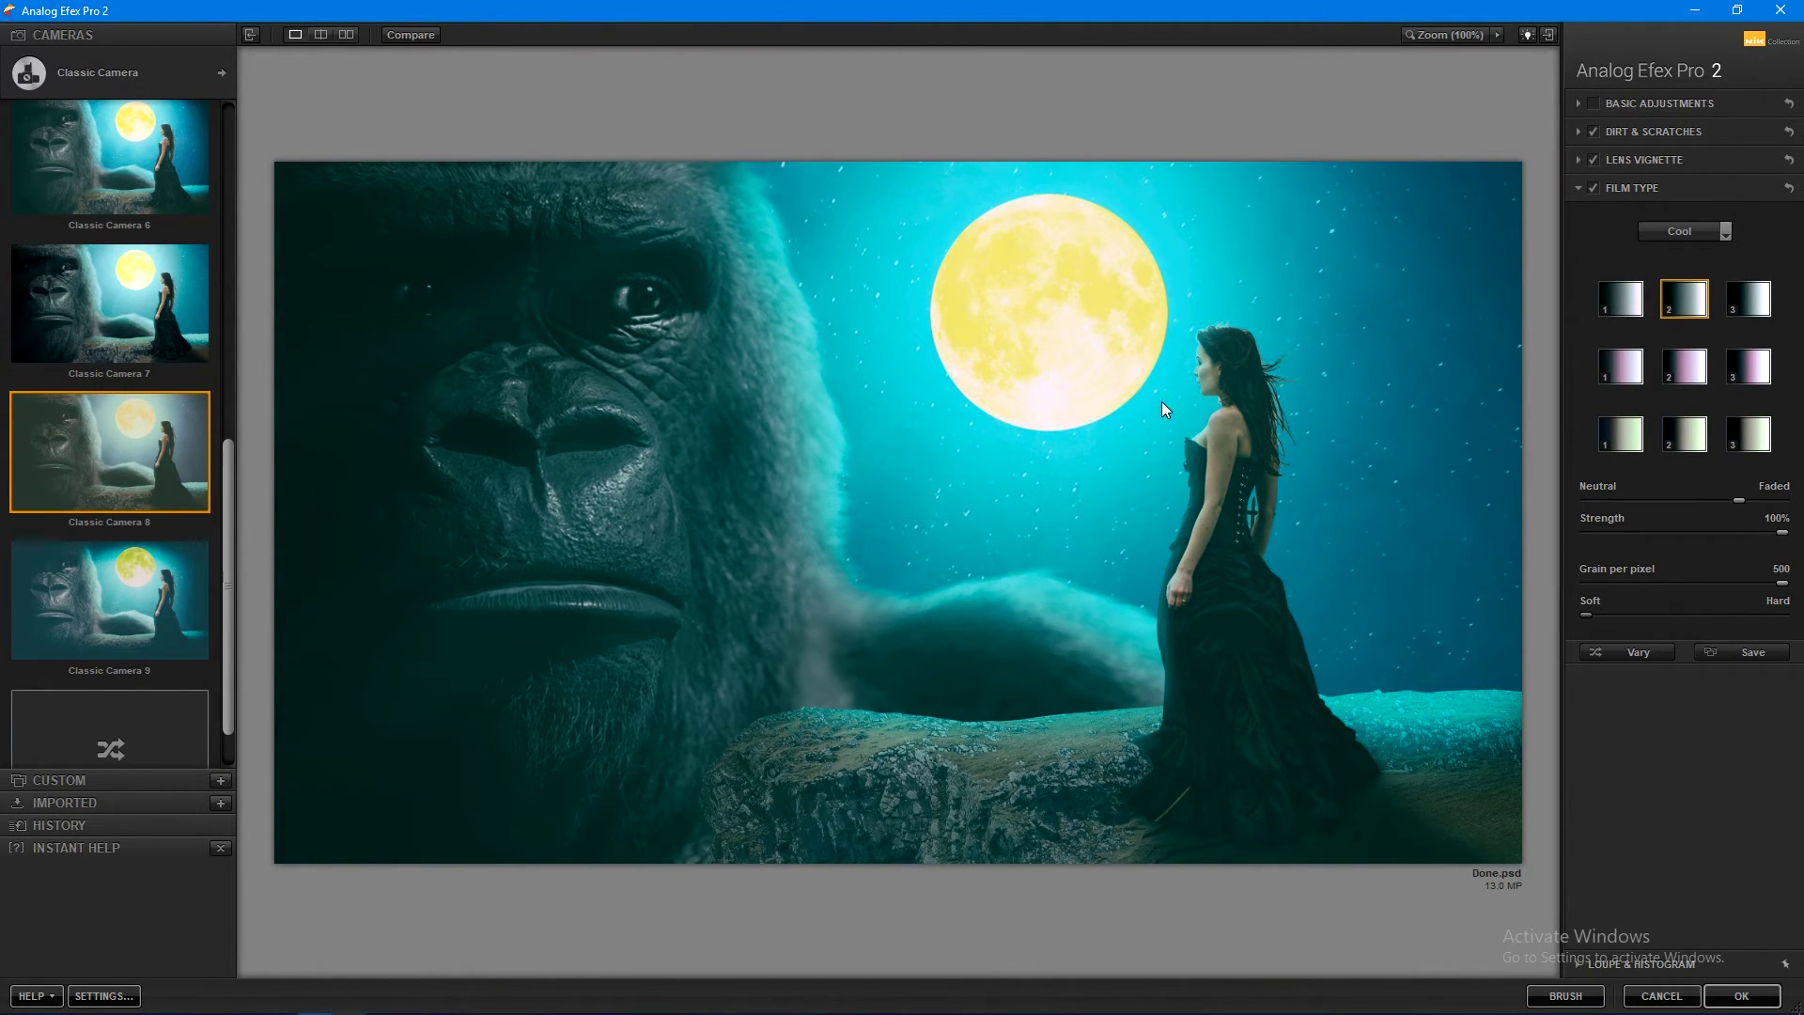
# - Check the soft grain at 100% zoom, then apply the film look back to Photoshop
pyautogui.click(1236, 401)
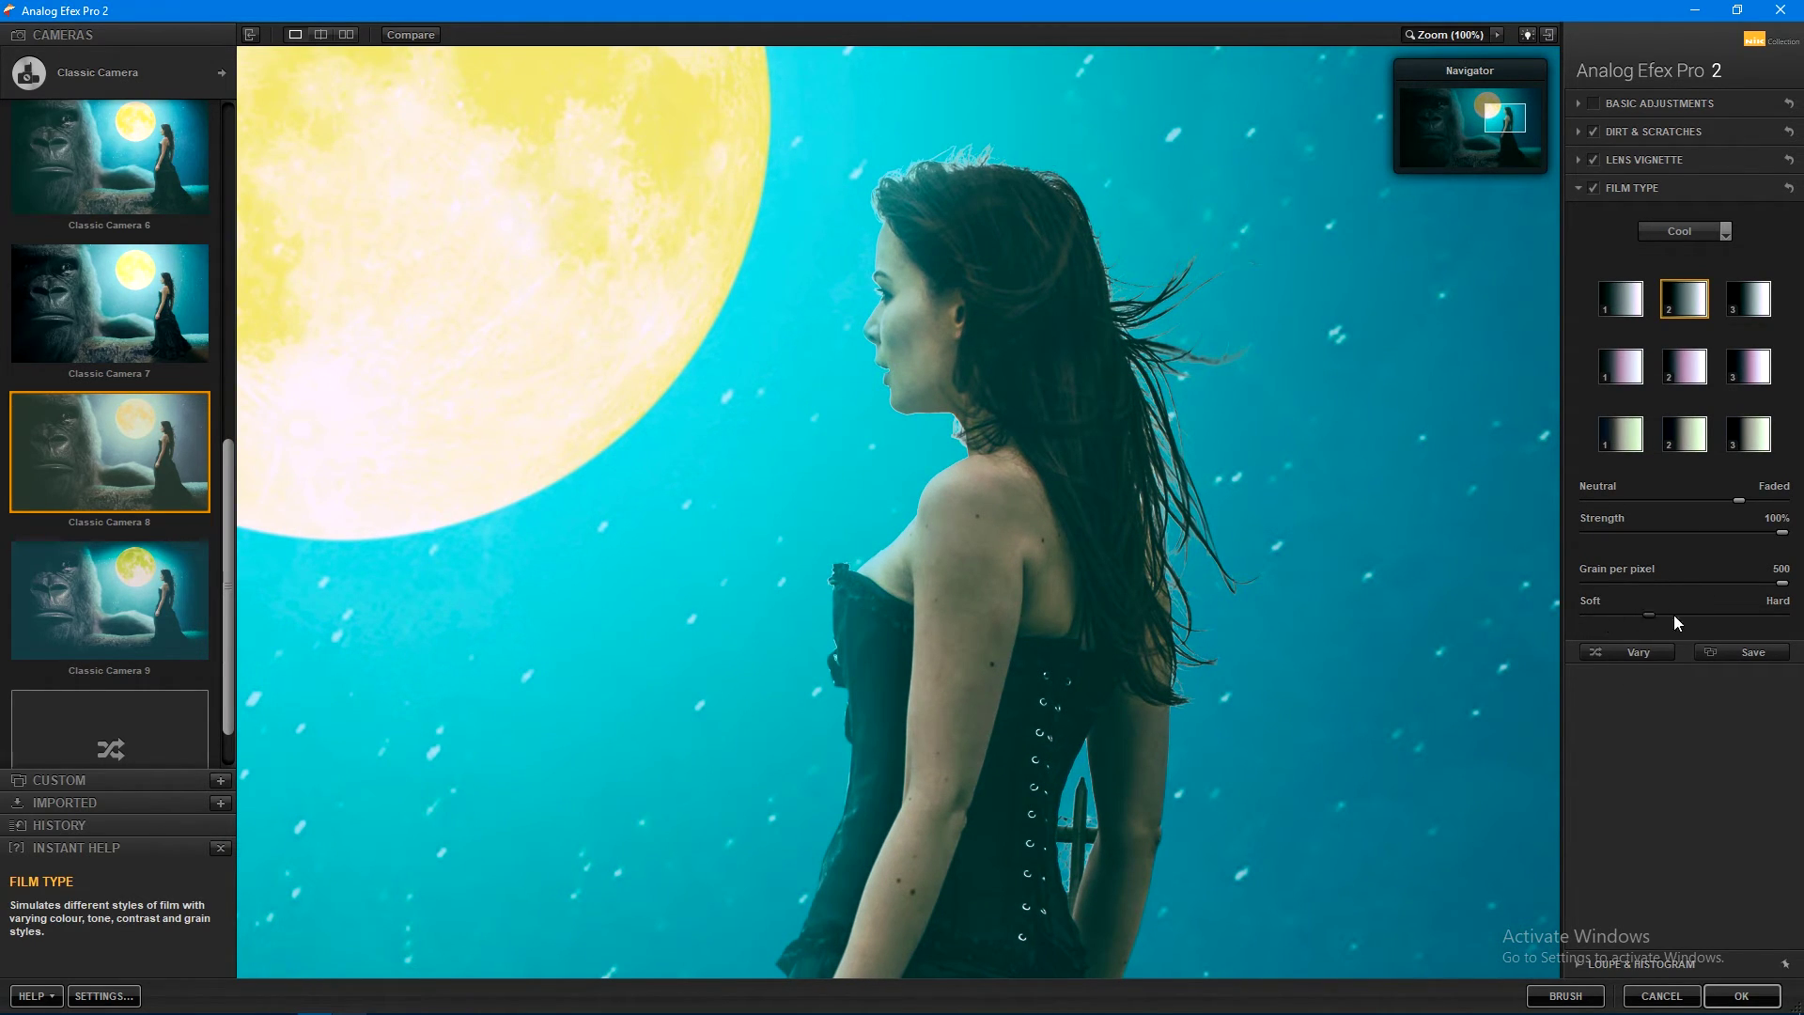
pyautogui.moveTo(1674, 616); pyautogui.dragTo(1353, 614)
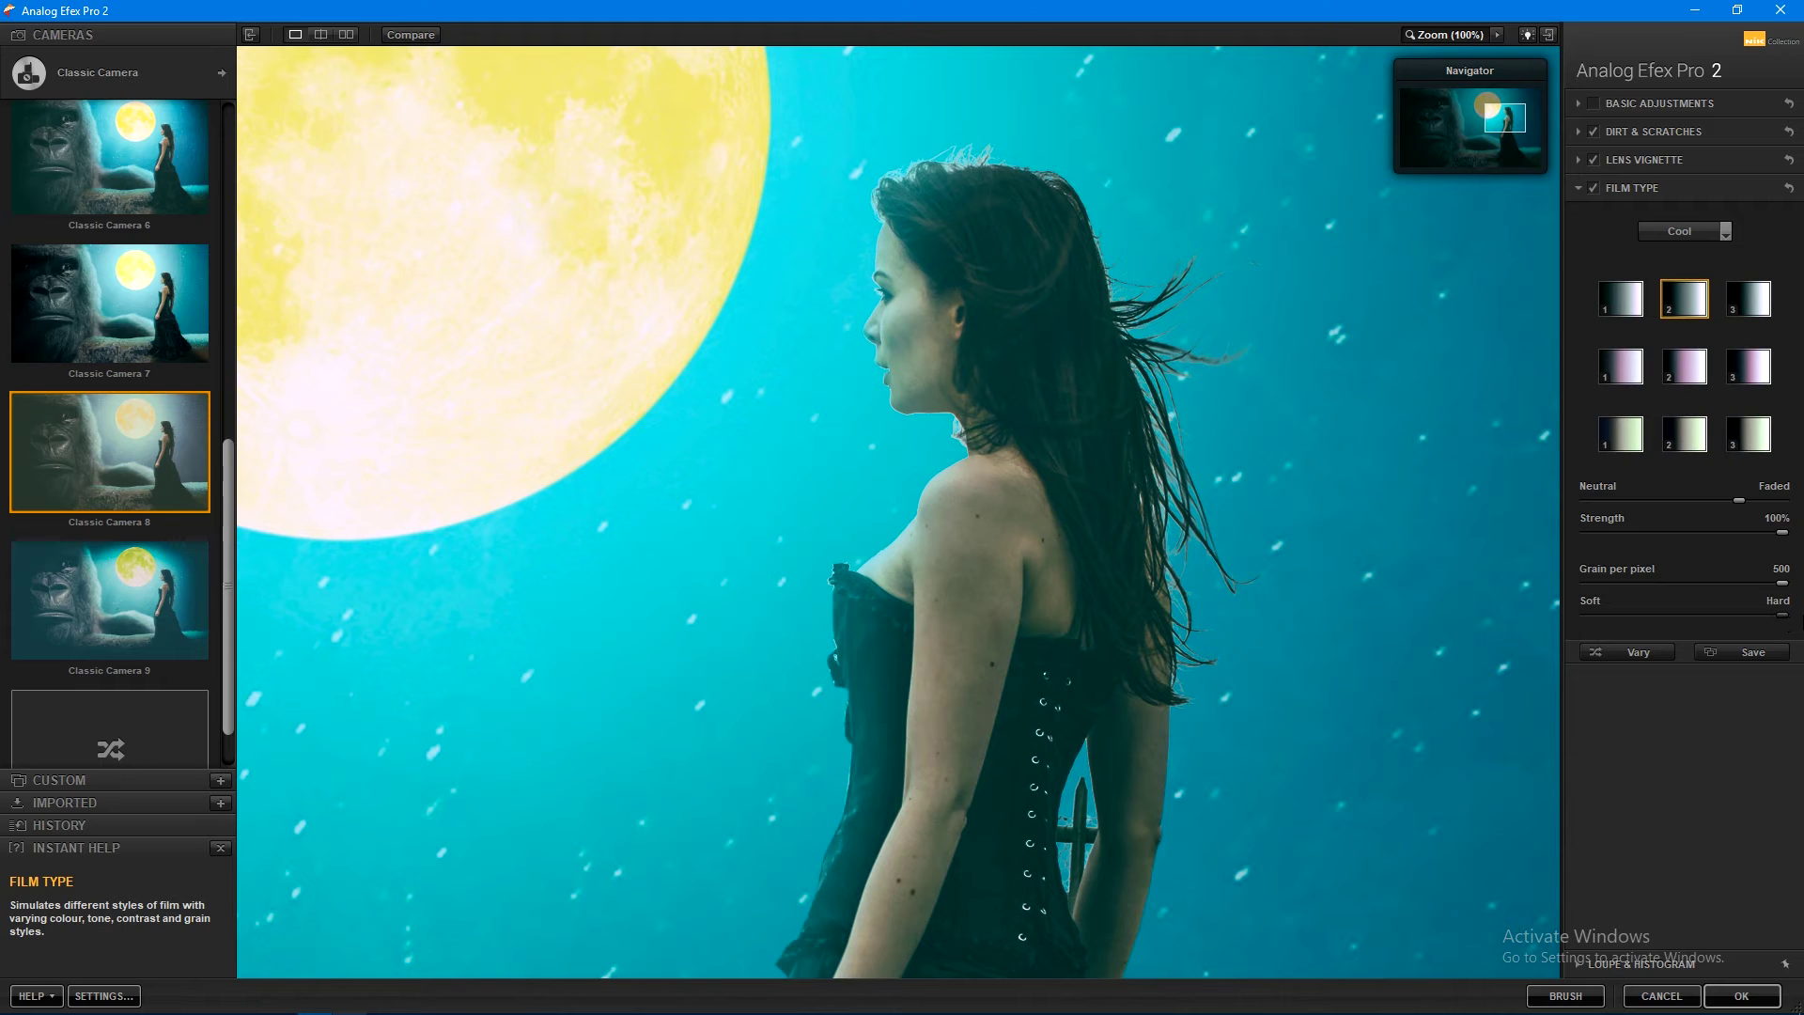
pyautogui.click(1008, 479)
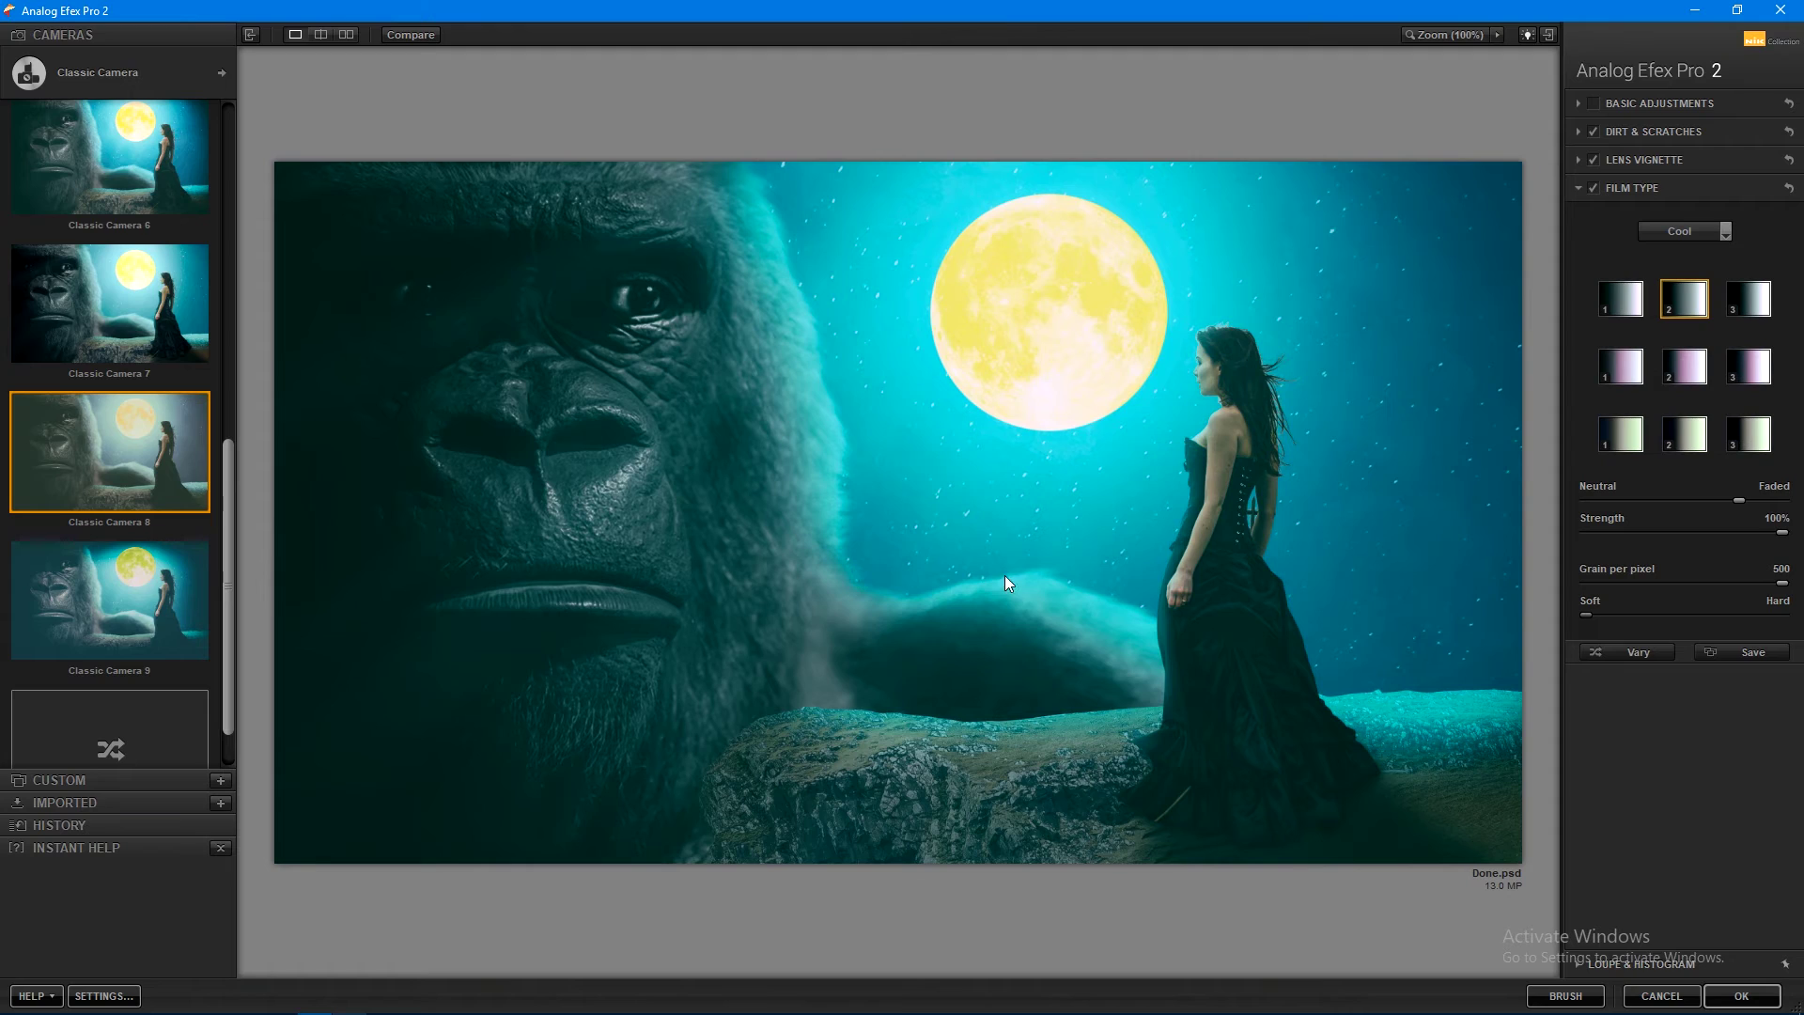
pyautogui.click(1591, 105)
pyautogui.click(1591, 105)
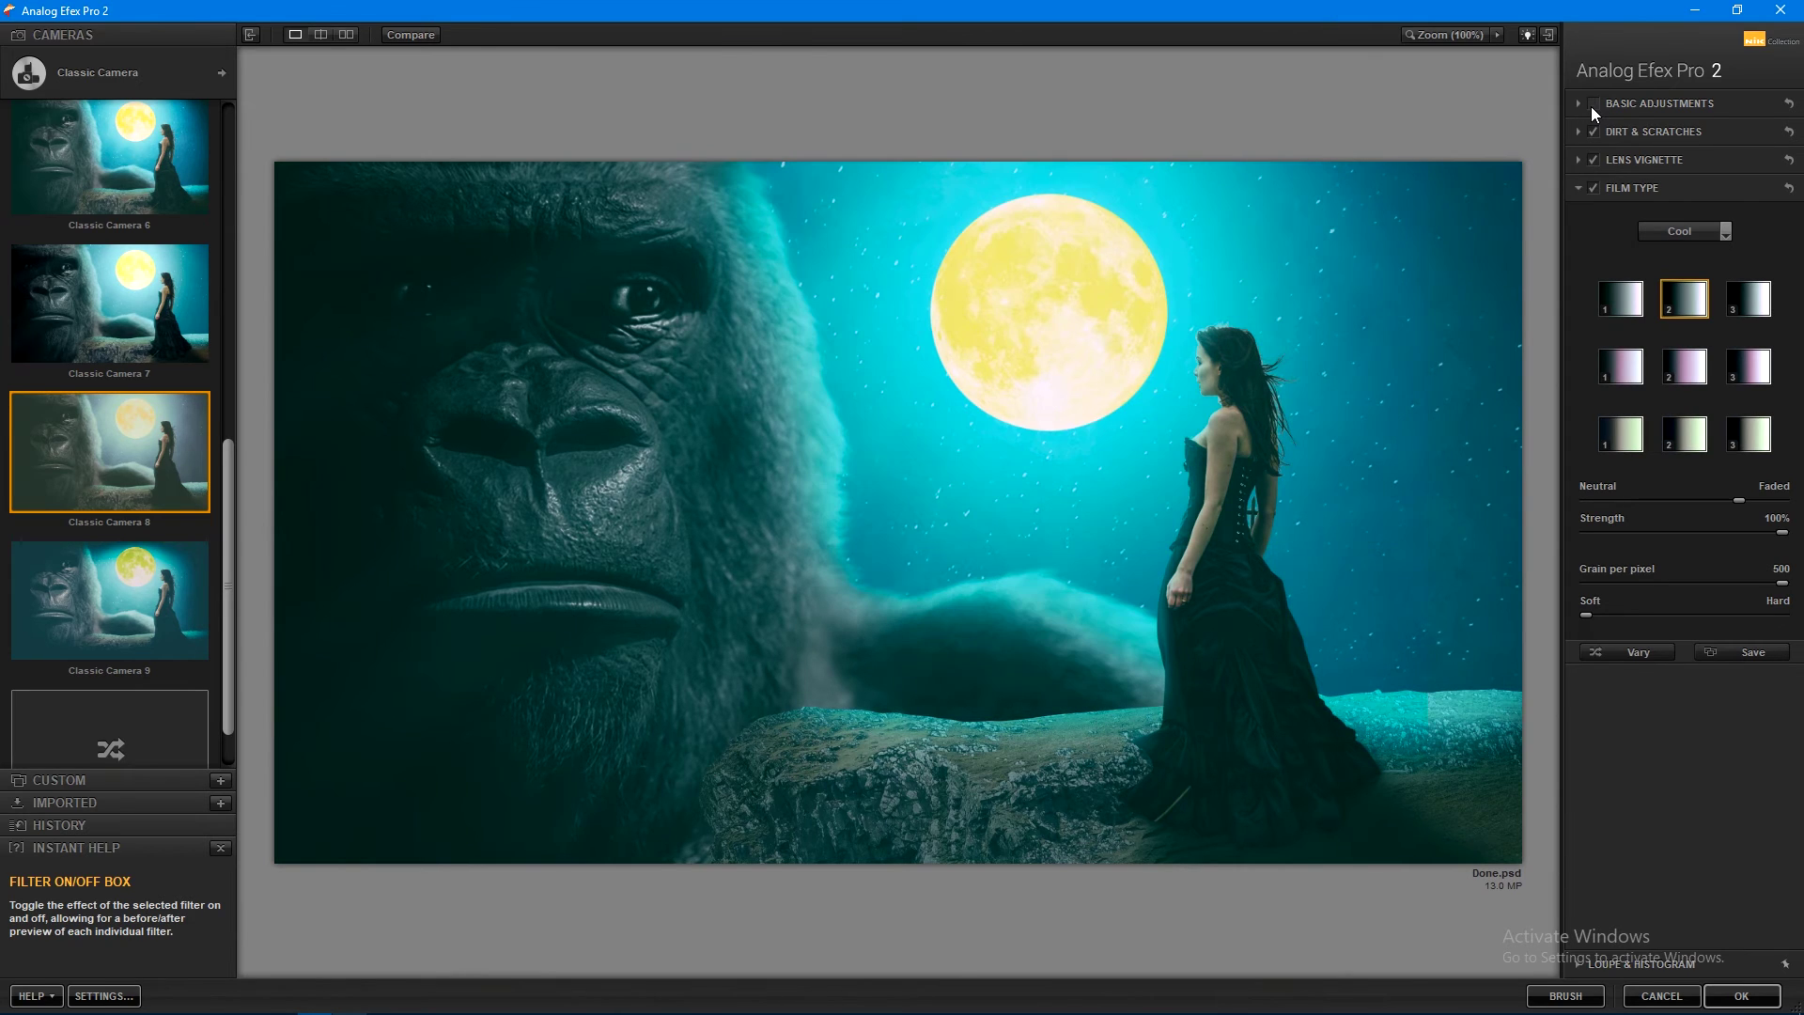
pyautogui.click(1763, 992)
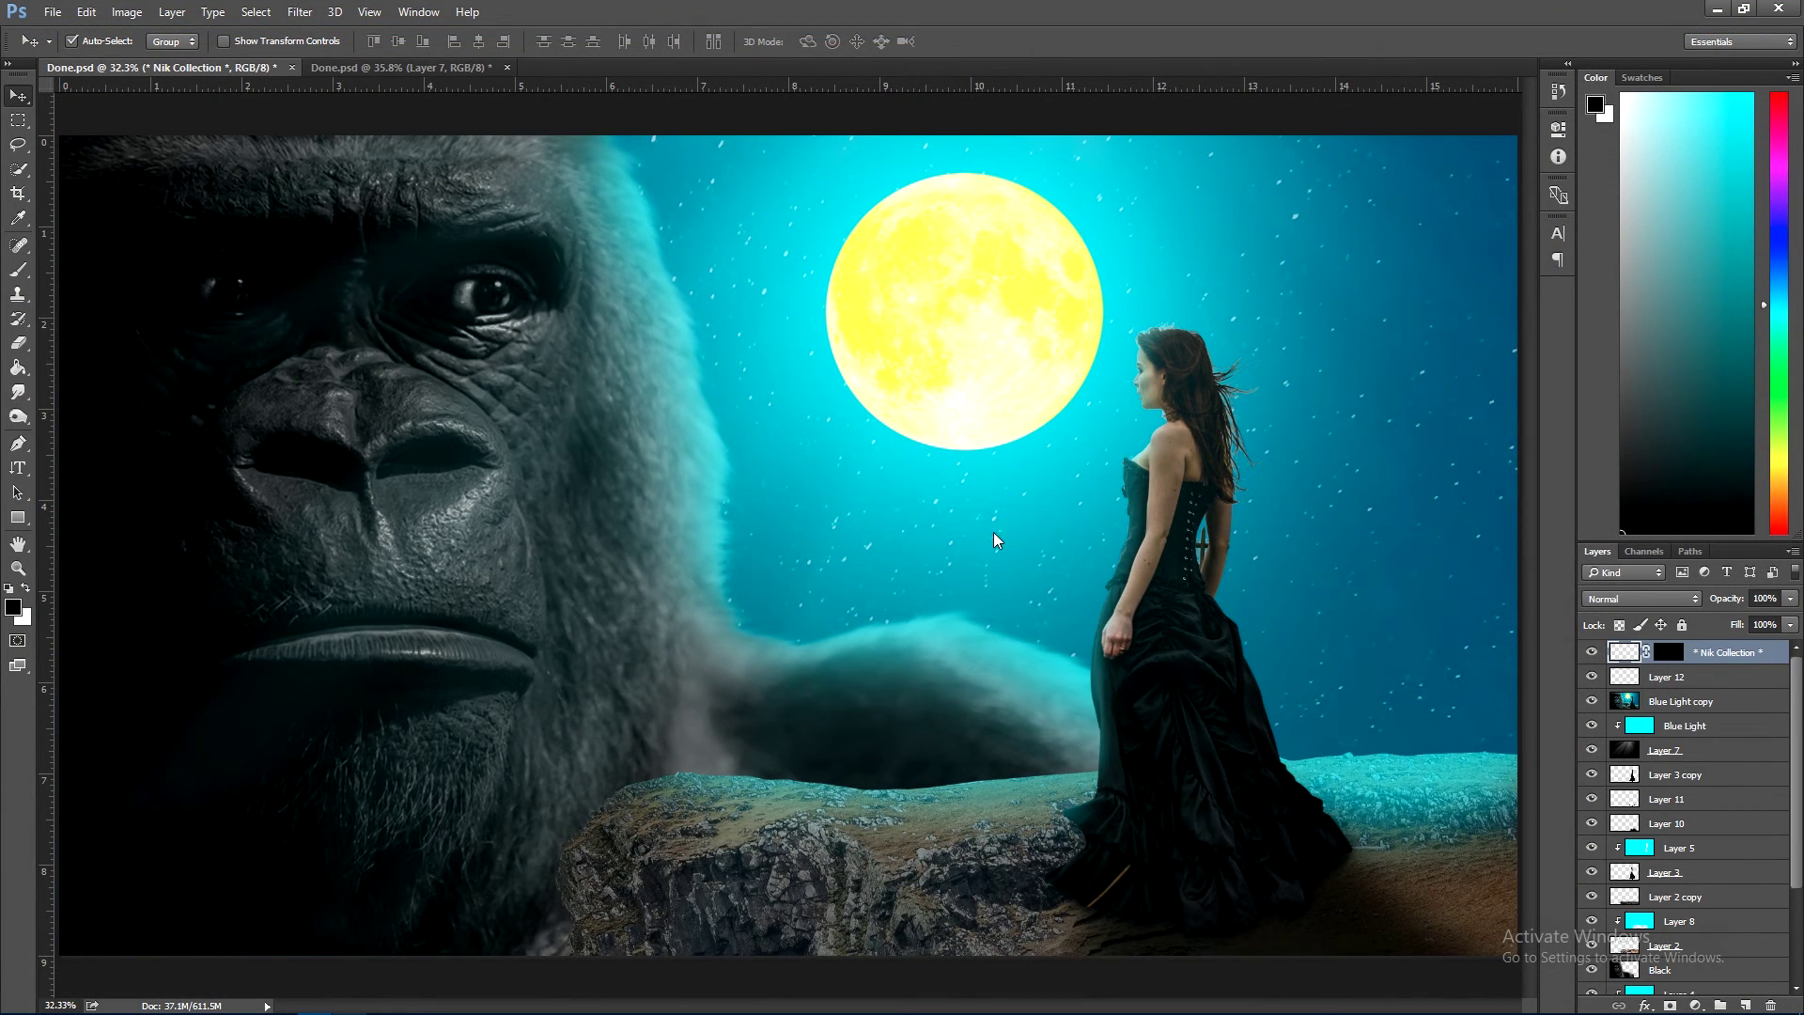
# - Reapply the Classic Camera 8 film look, compare it on and off, then save Dome.psd
pyautogui.hotkey('ctrl', 'f')
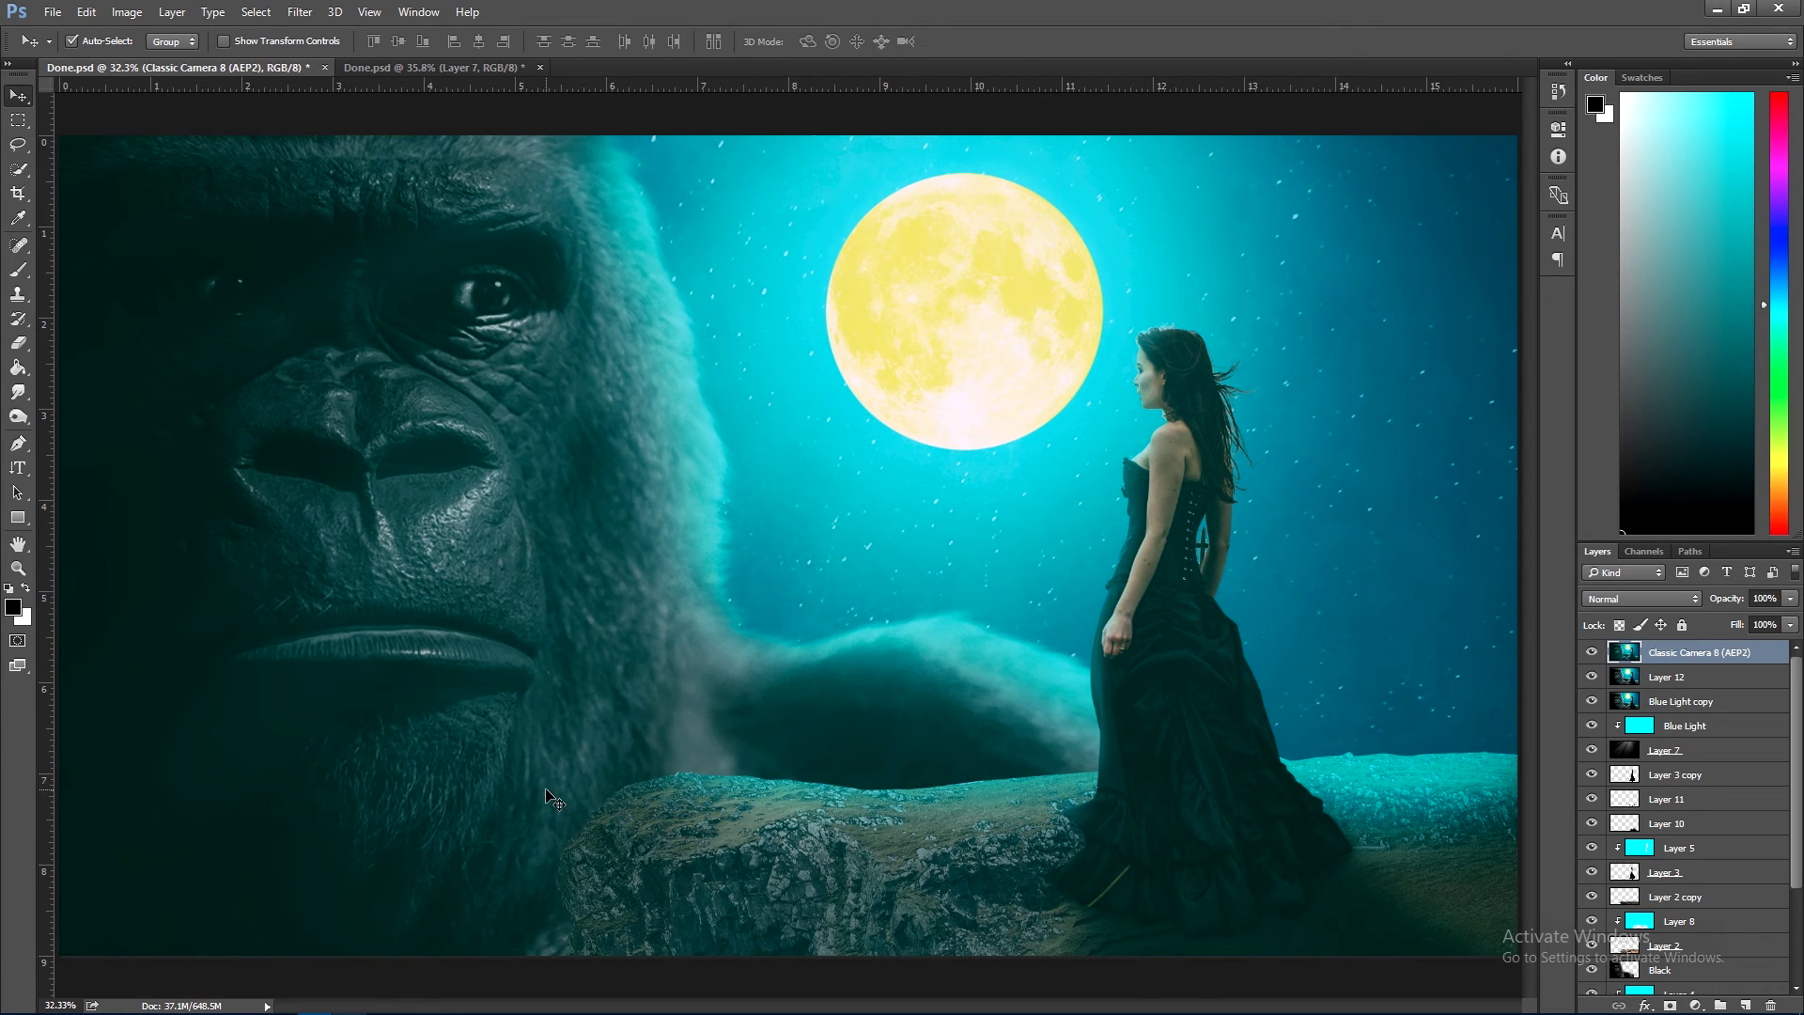
pyautogui.click(1592, 652)
pyautogui.hotkey('ctrl', 's')
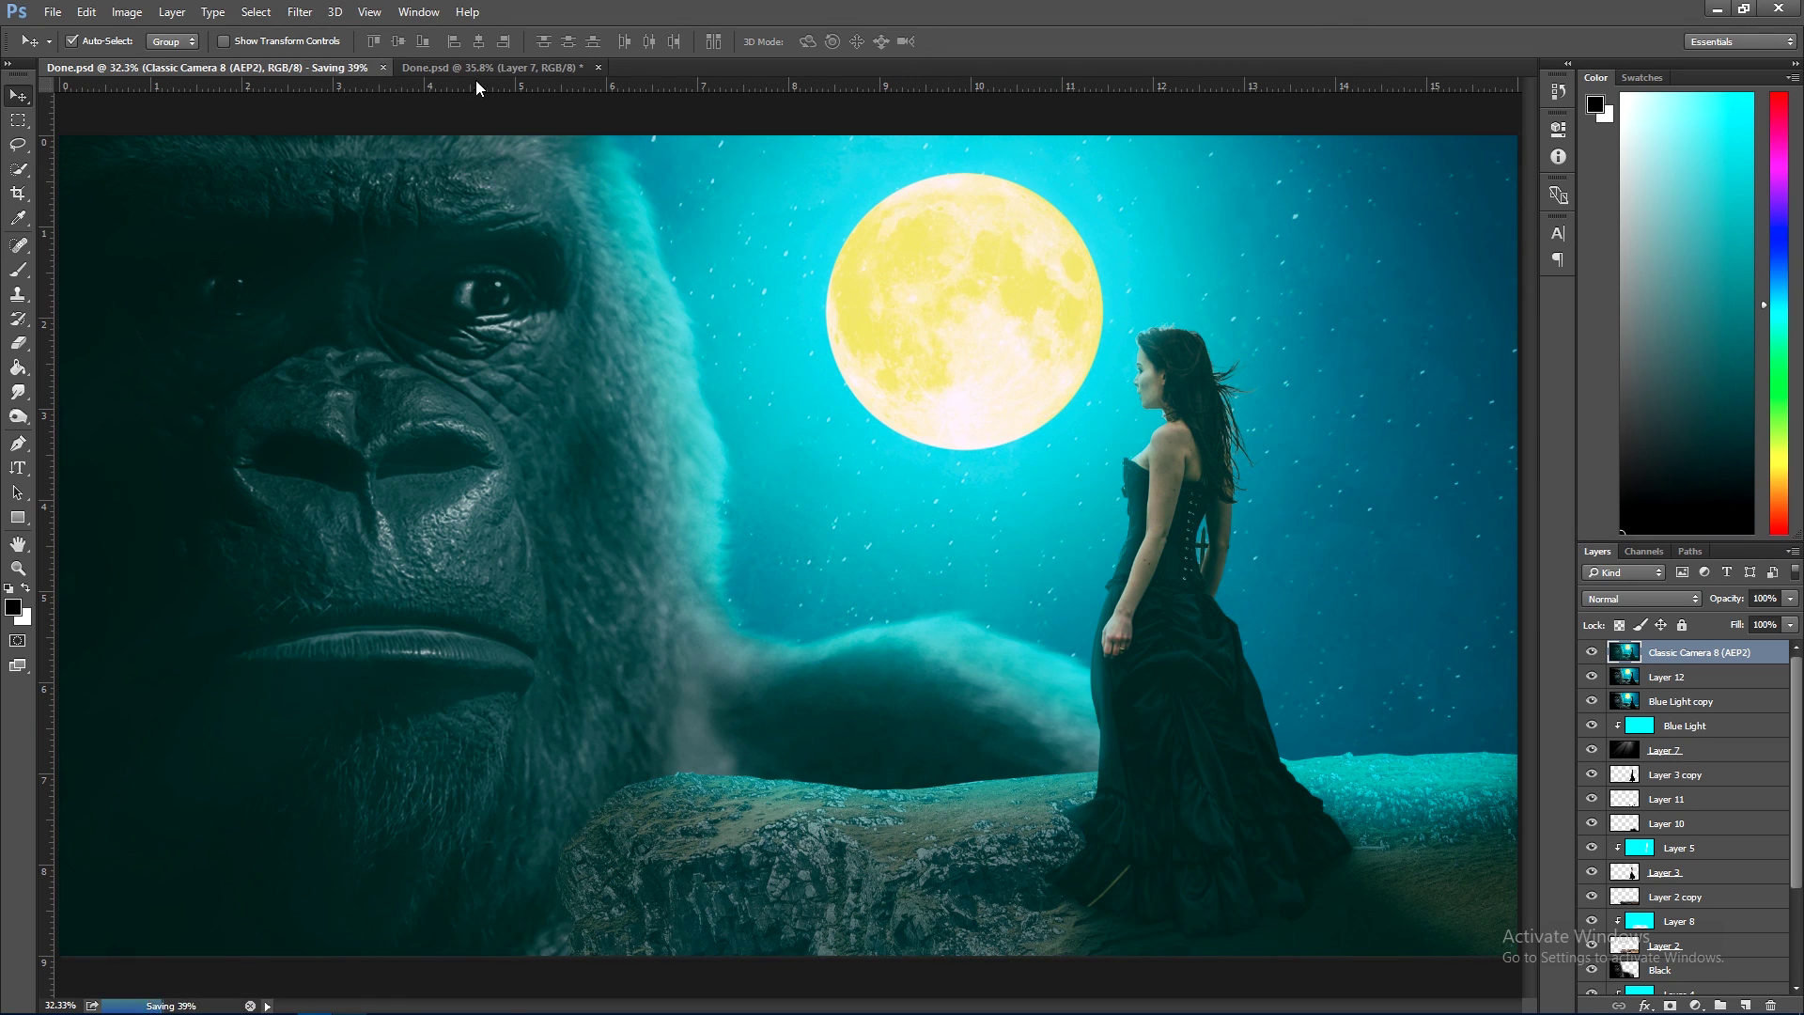